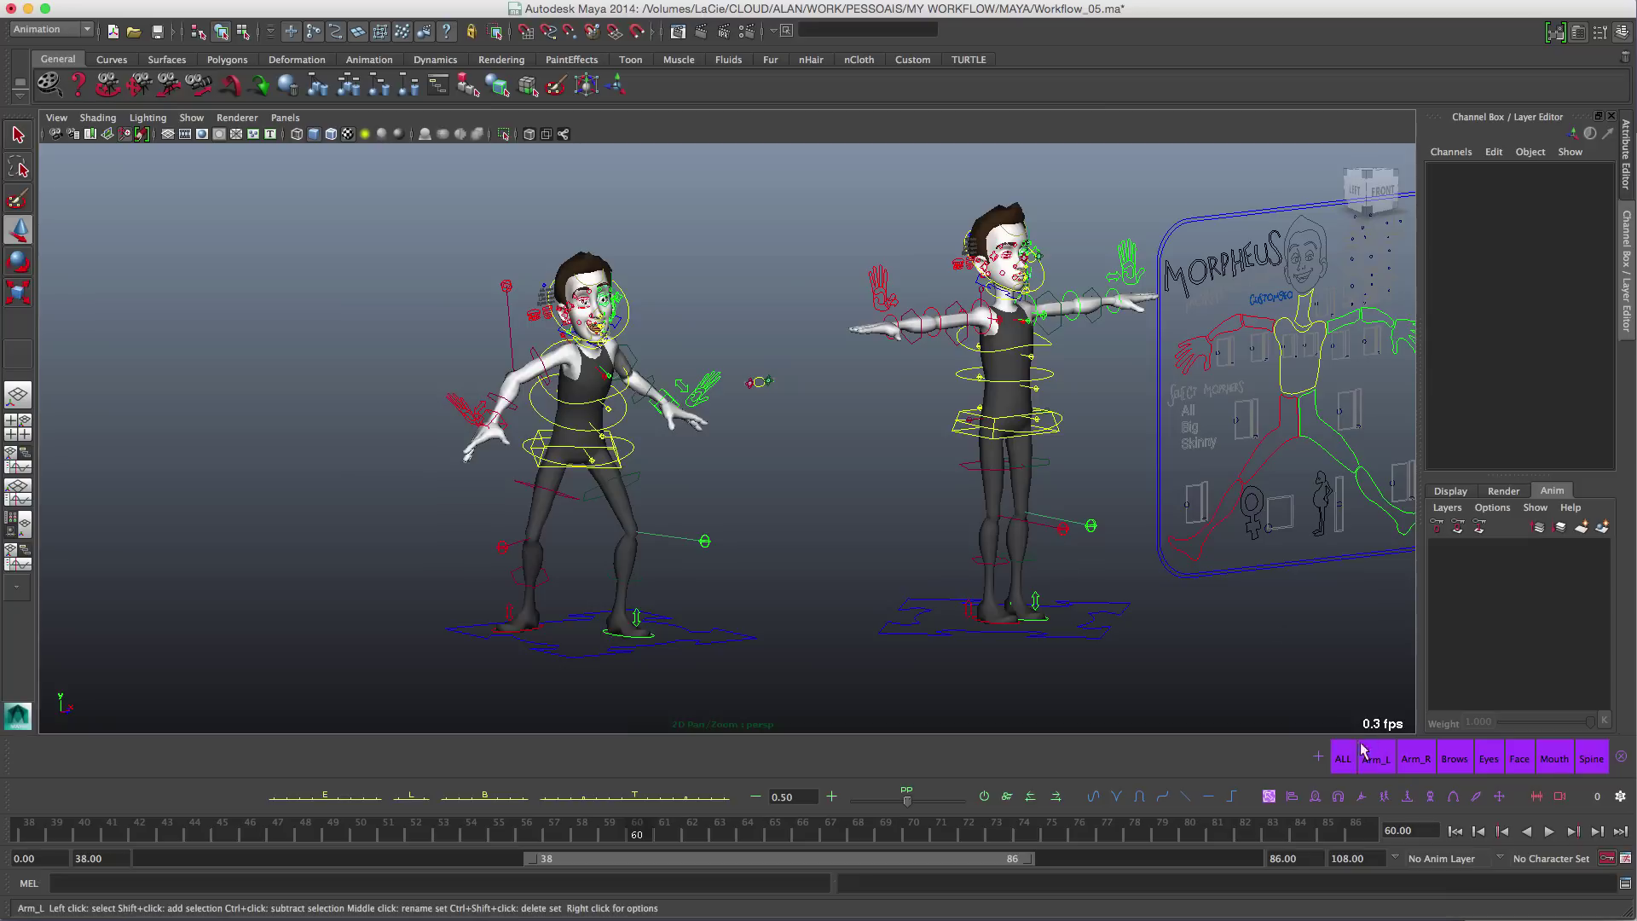
Step: Select the posed character's controls with the ALL, Arm_R and Brows selection sets in turn
click(1345, 757)
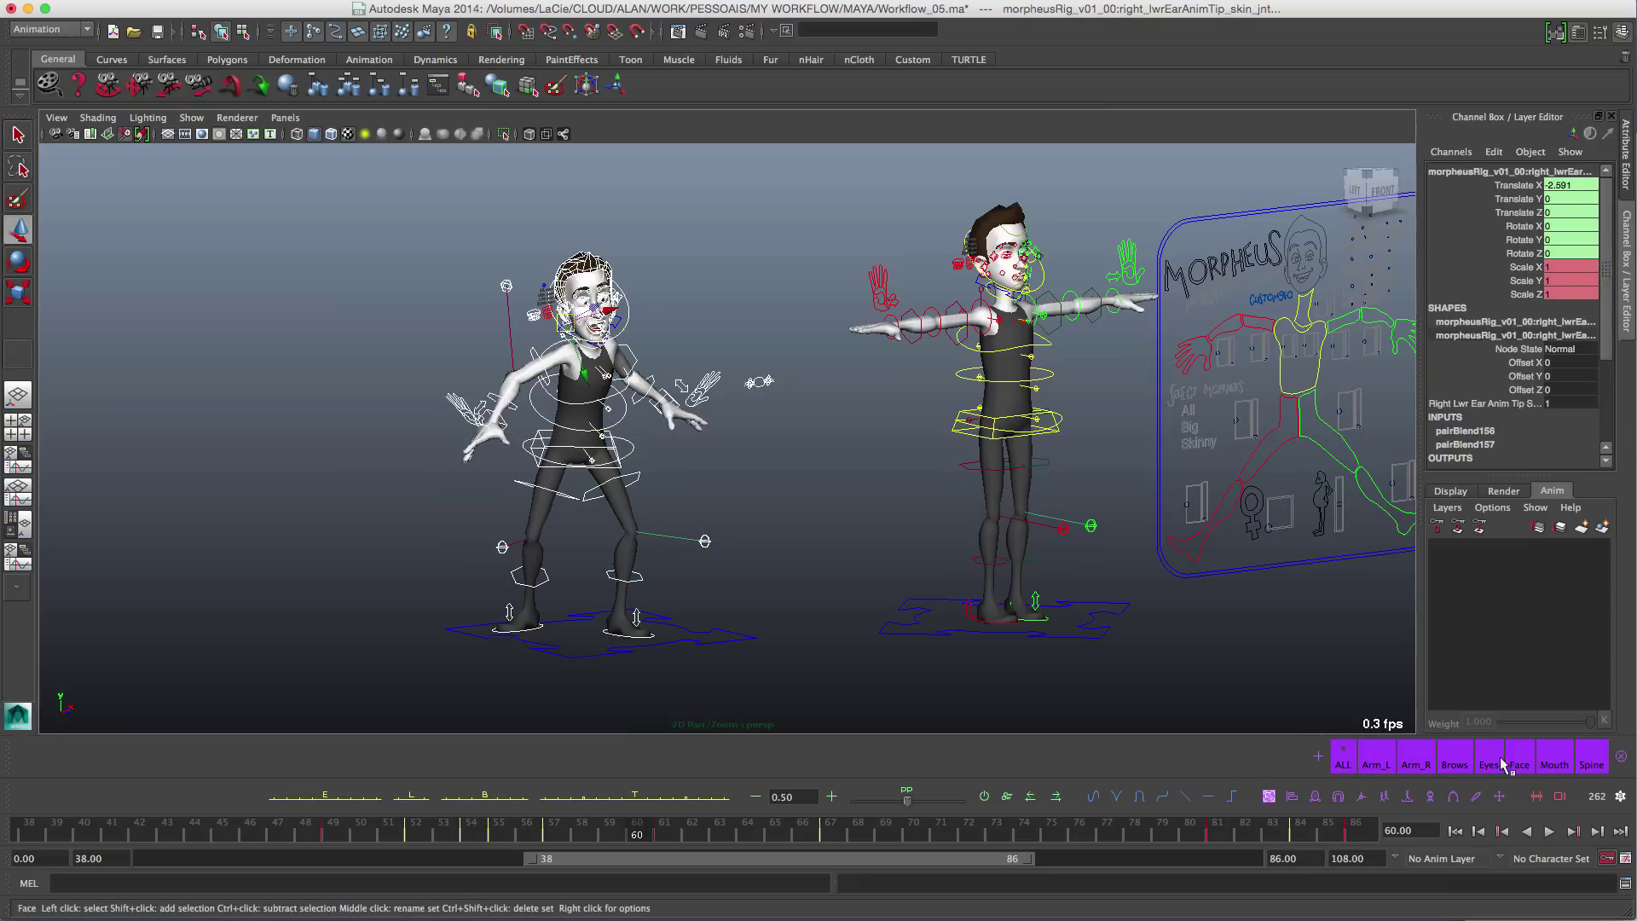
click(1377, 757)
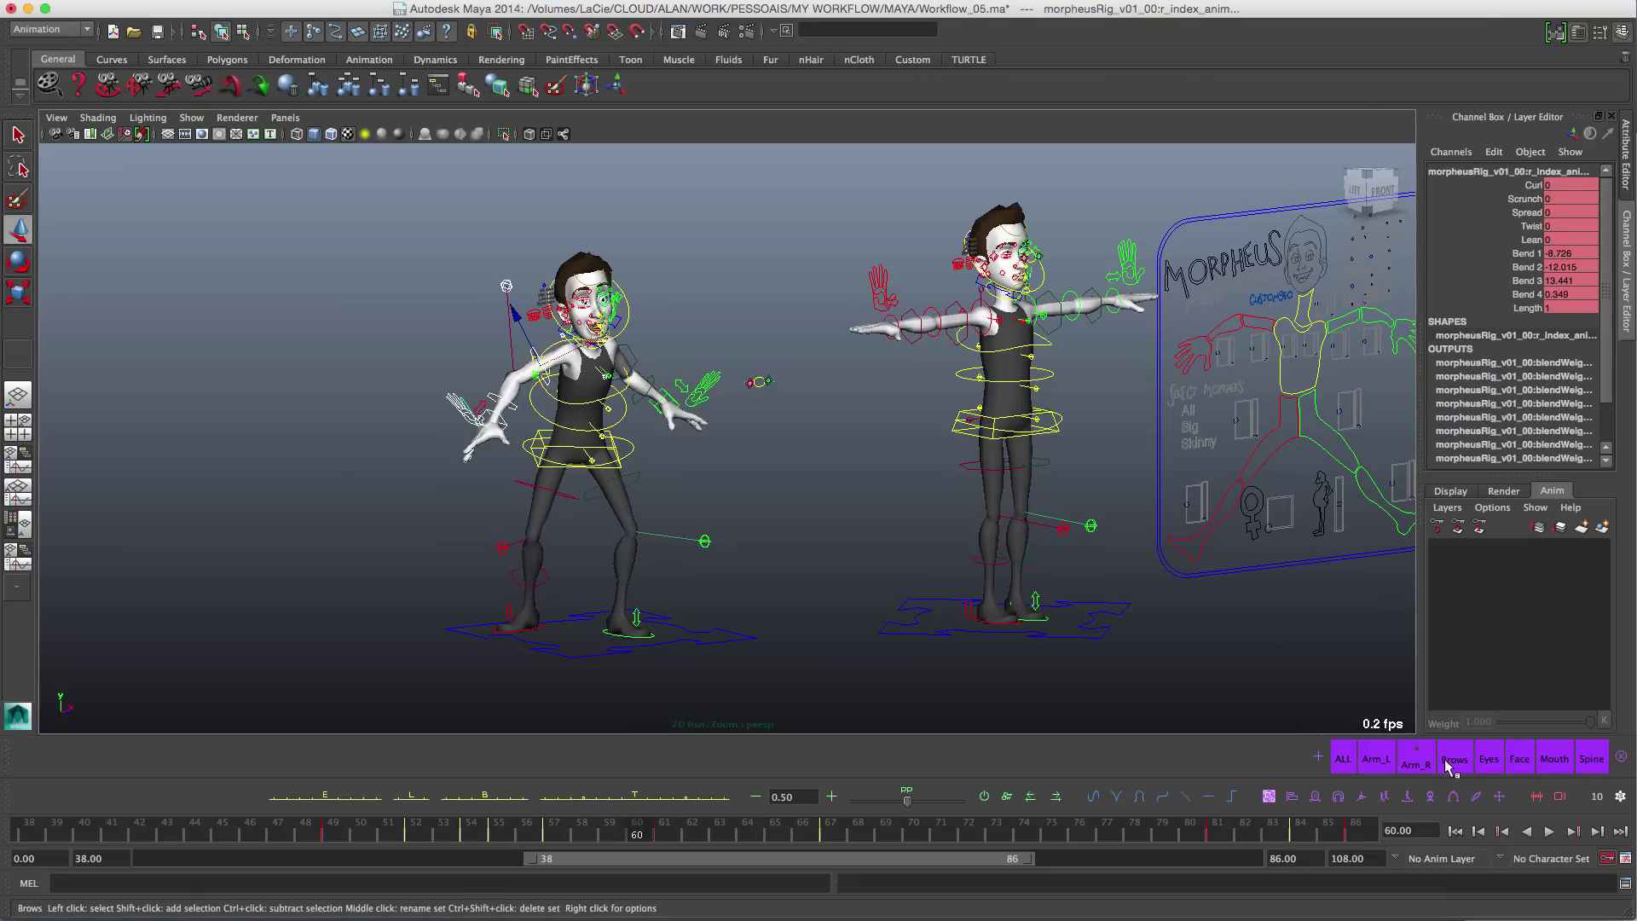
click(1455, 757)
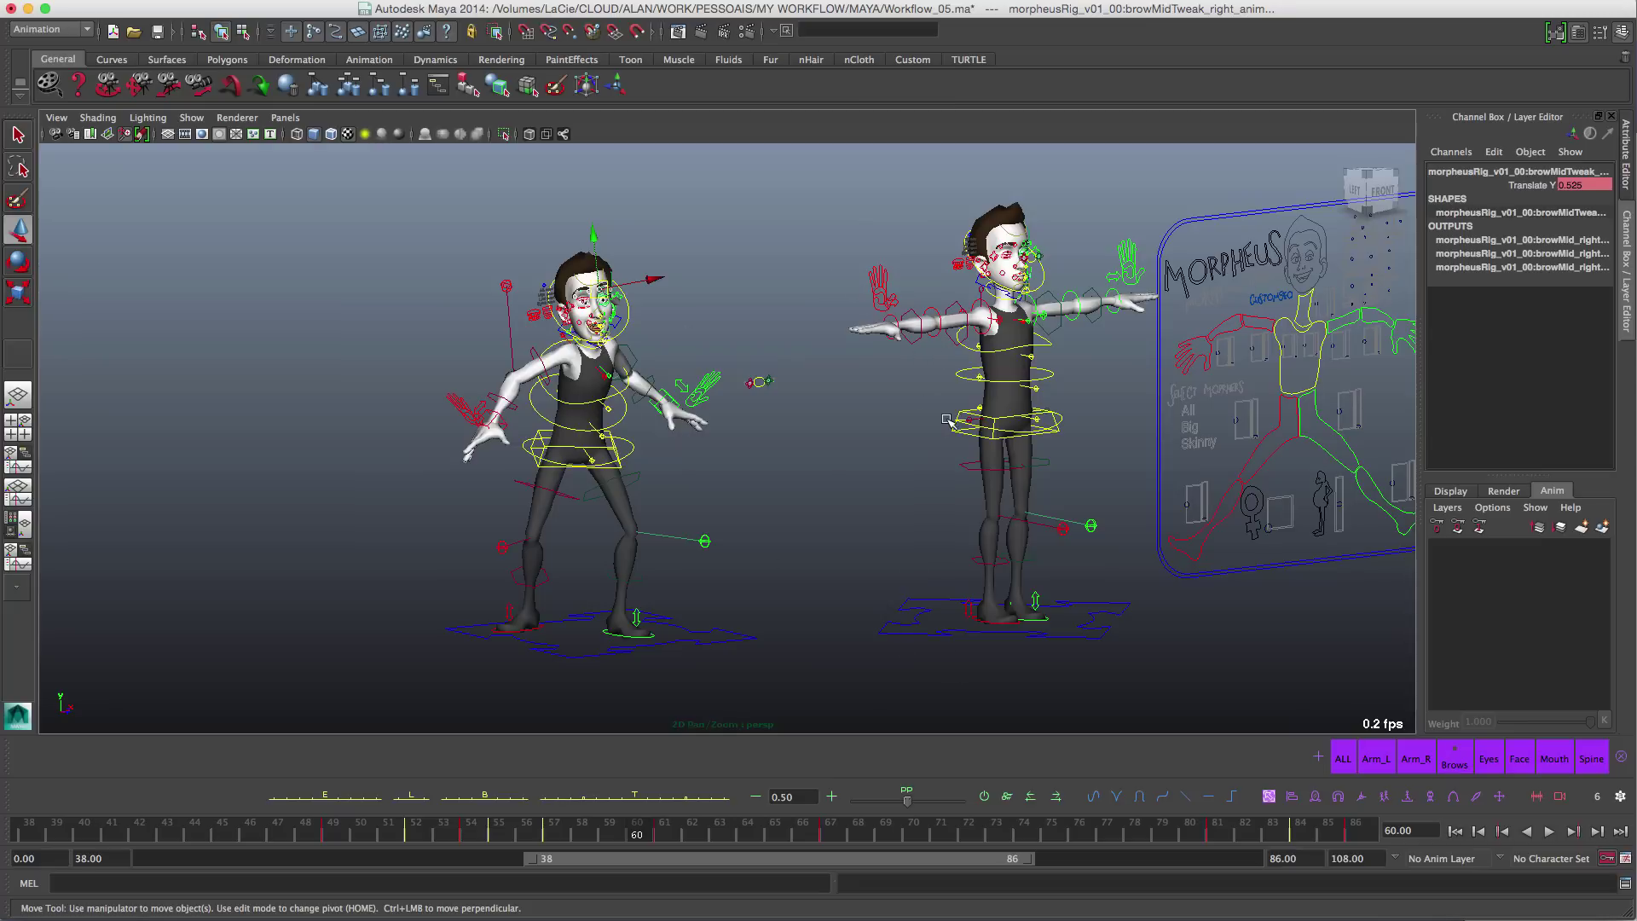
Step: Select the hip, spine and leg controls of the T-posed character and save them as a green selection set named "new button"
alt+middle_drag(977, 403, 864, 393)
alt+drag(916, 384, 946, 441)
click(901, 452)
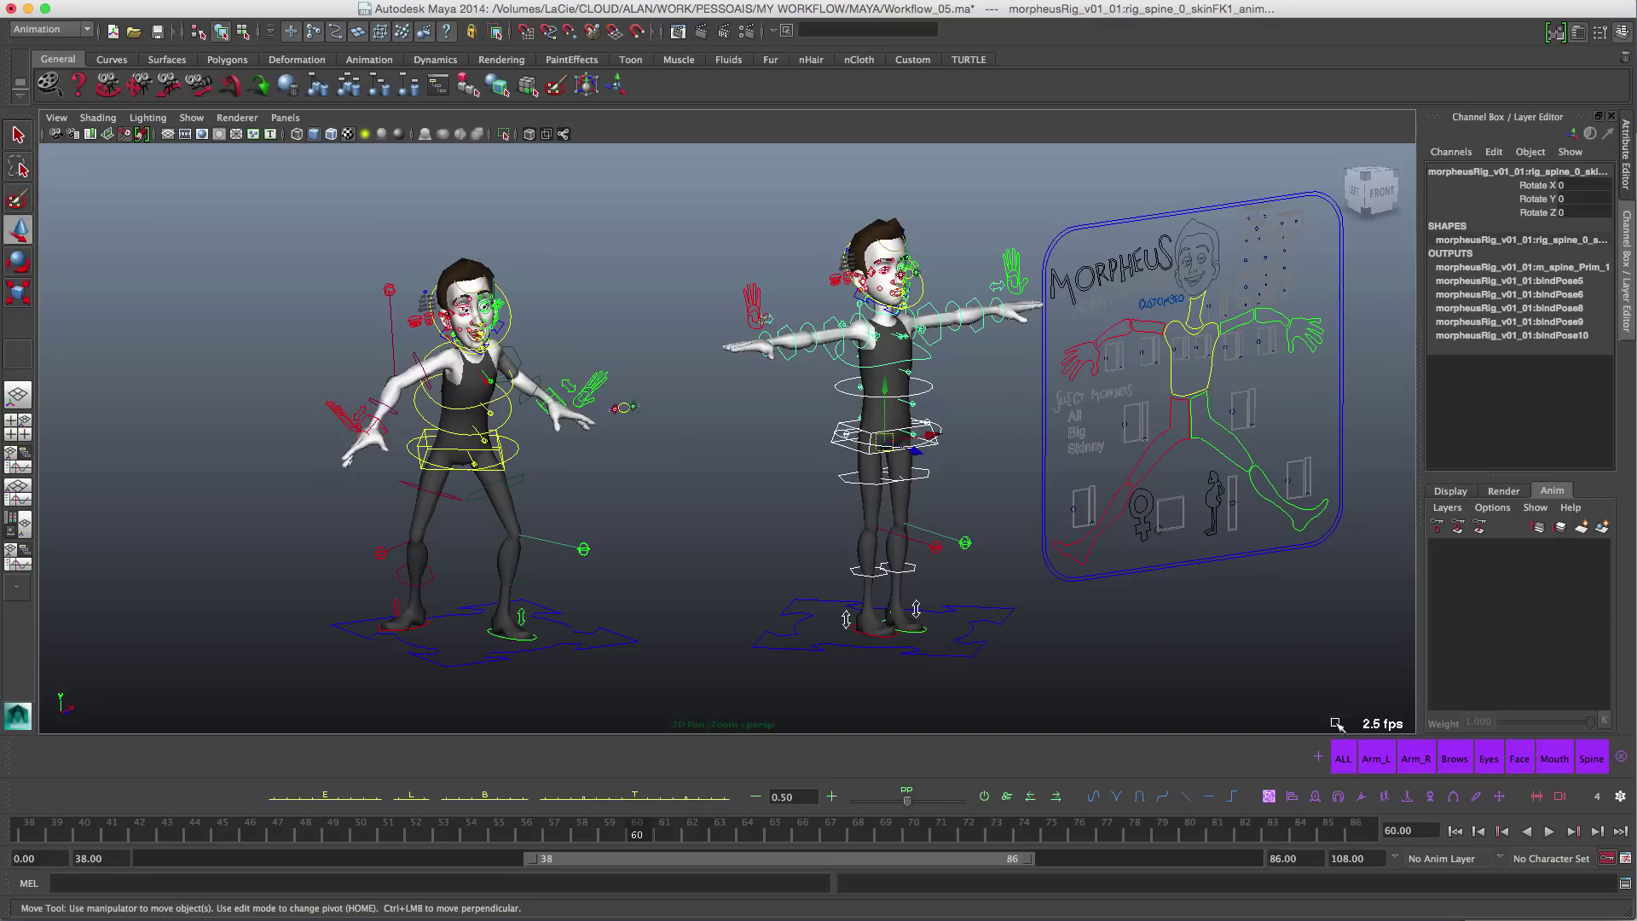
click(1318, 758)
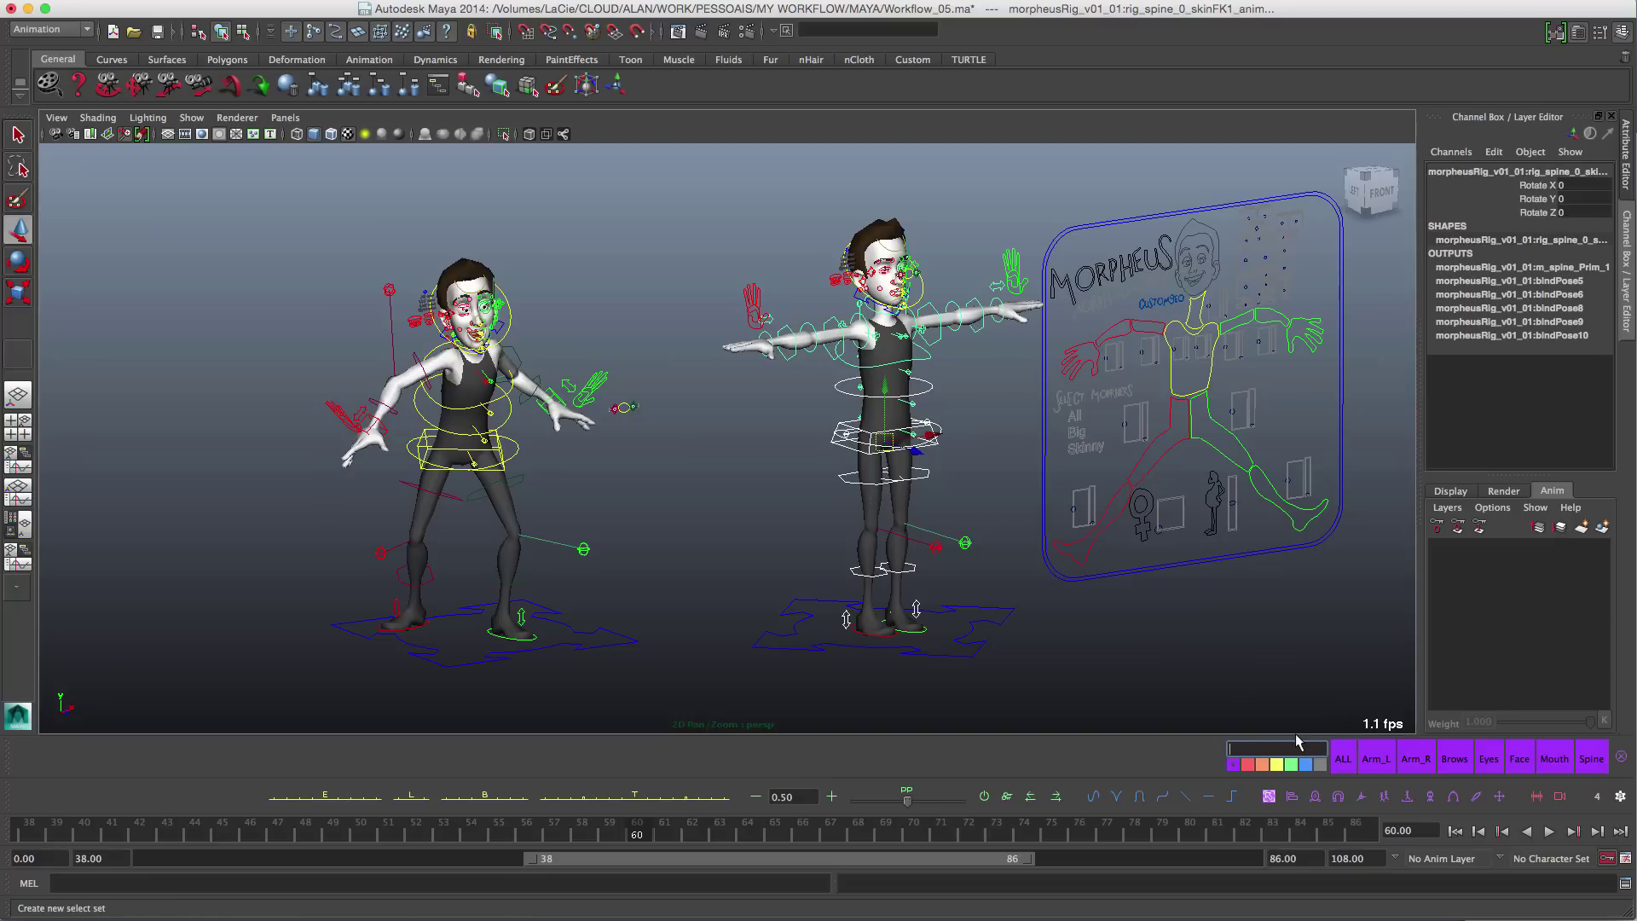
text(new button)
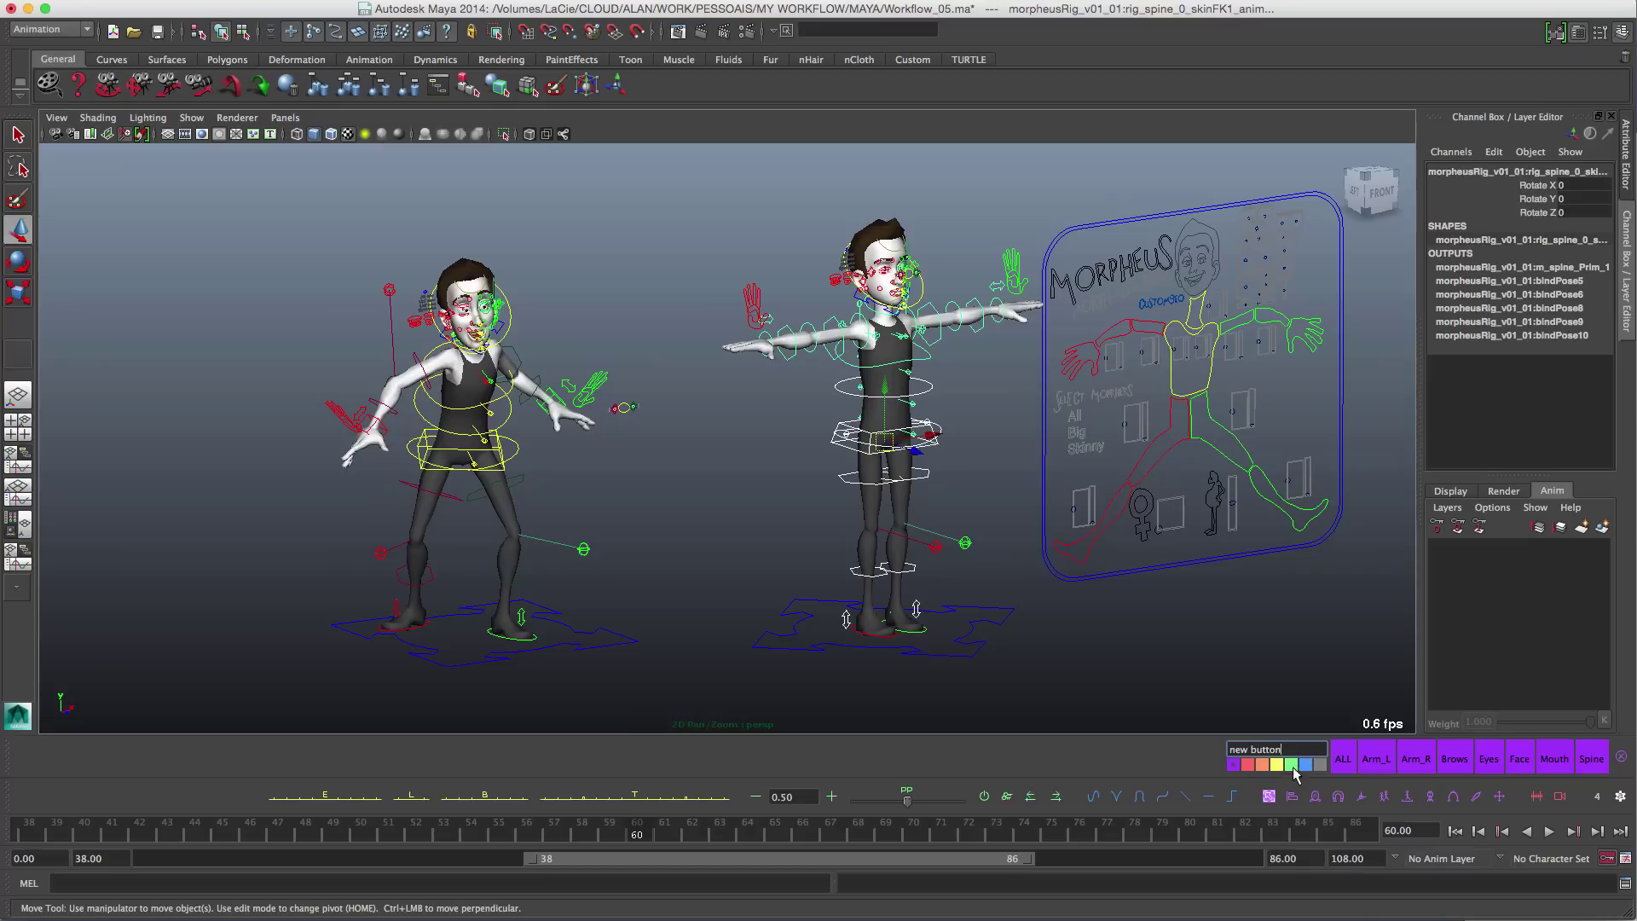
click(1292, 764)
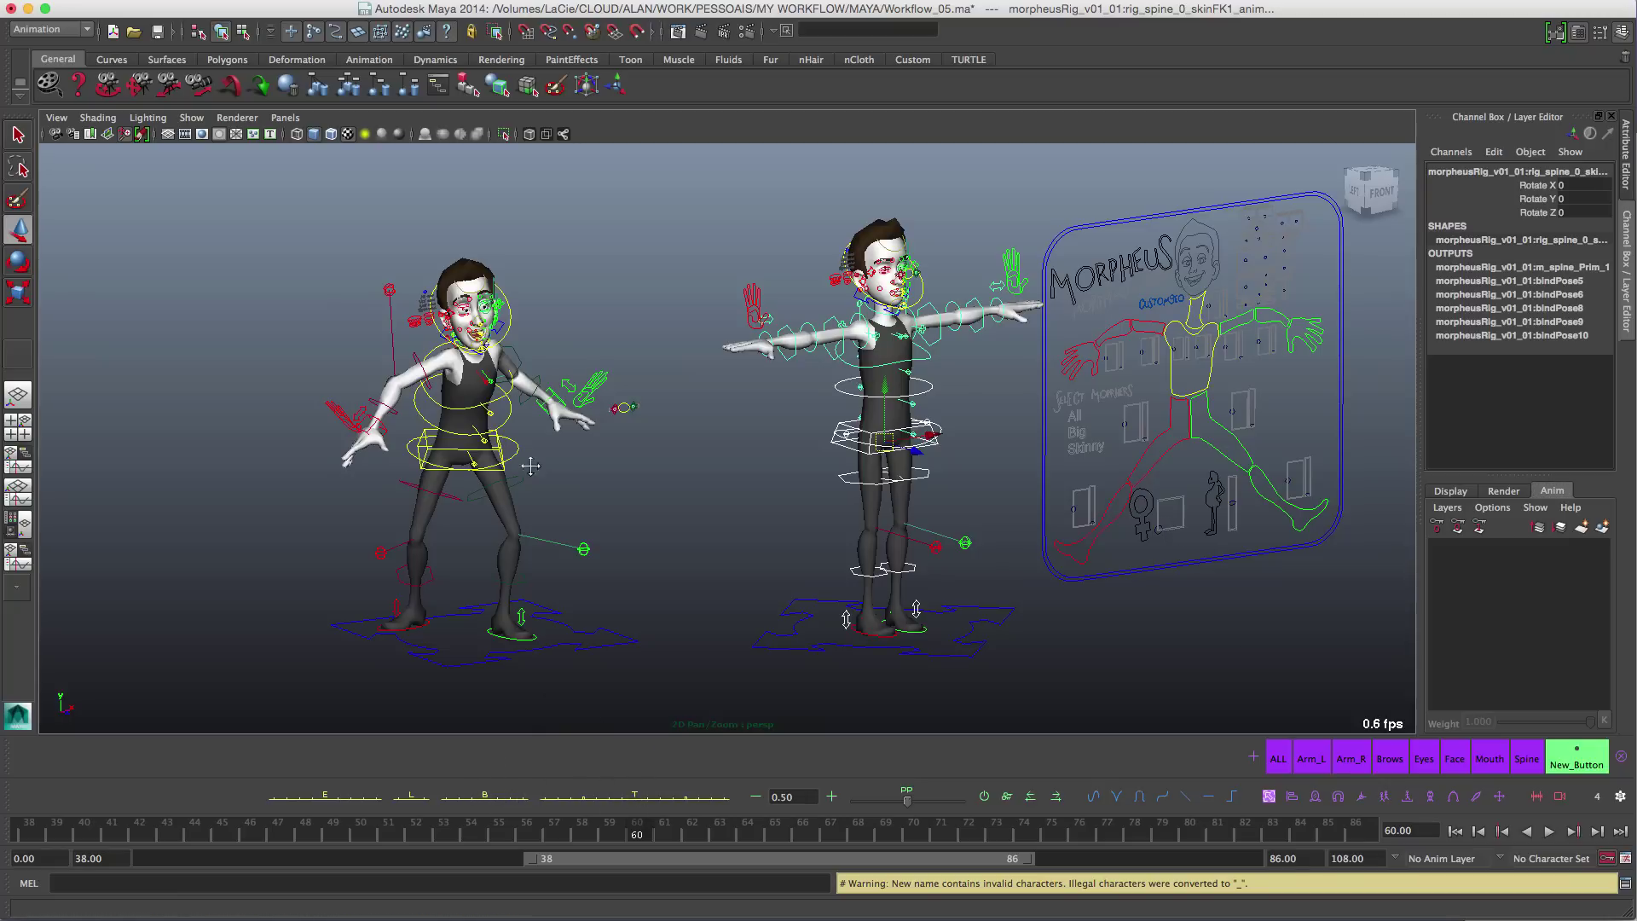
Step: Select every control of the posed character with the ALL selection set
alt+middle_drag(529, 464, 636, 434)
alt+right_drag(639, 438, 670, 494)
click(1278, 758)
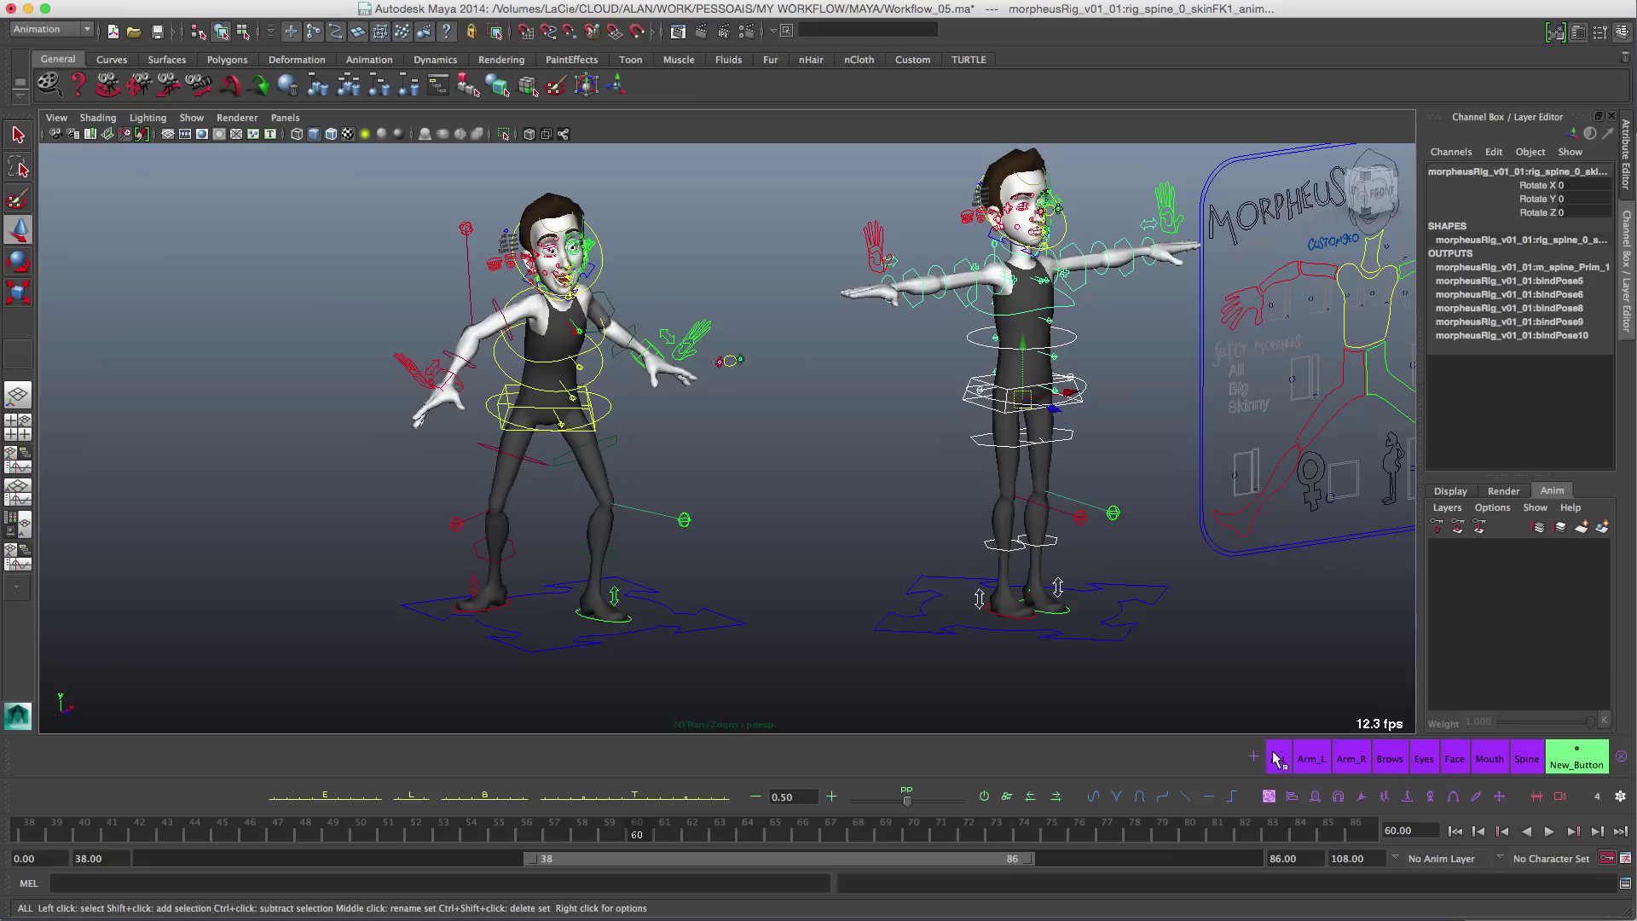
alt+right_drag(597, 331, 642, 482)
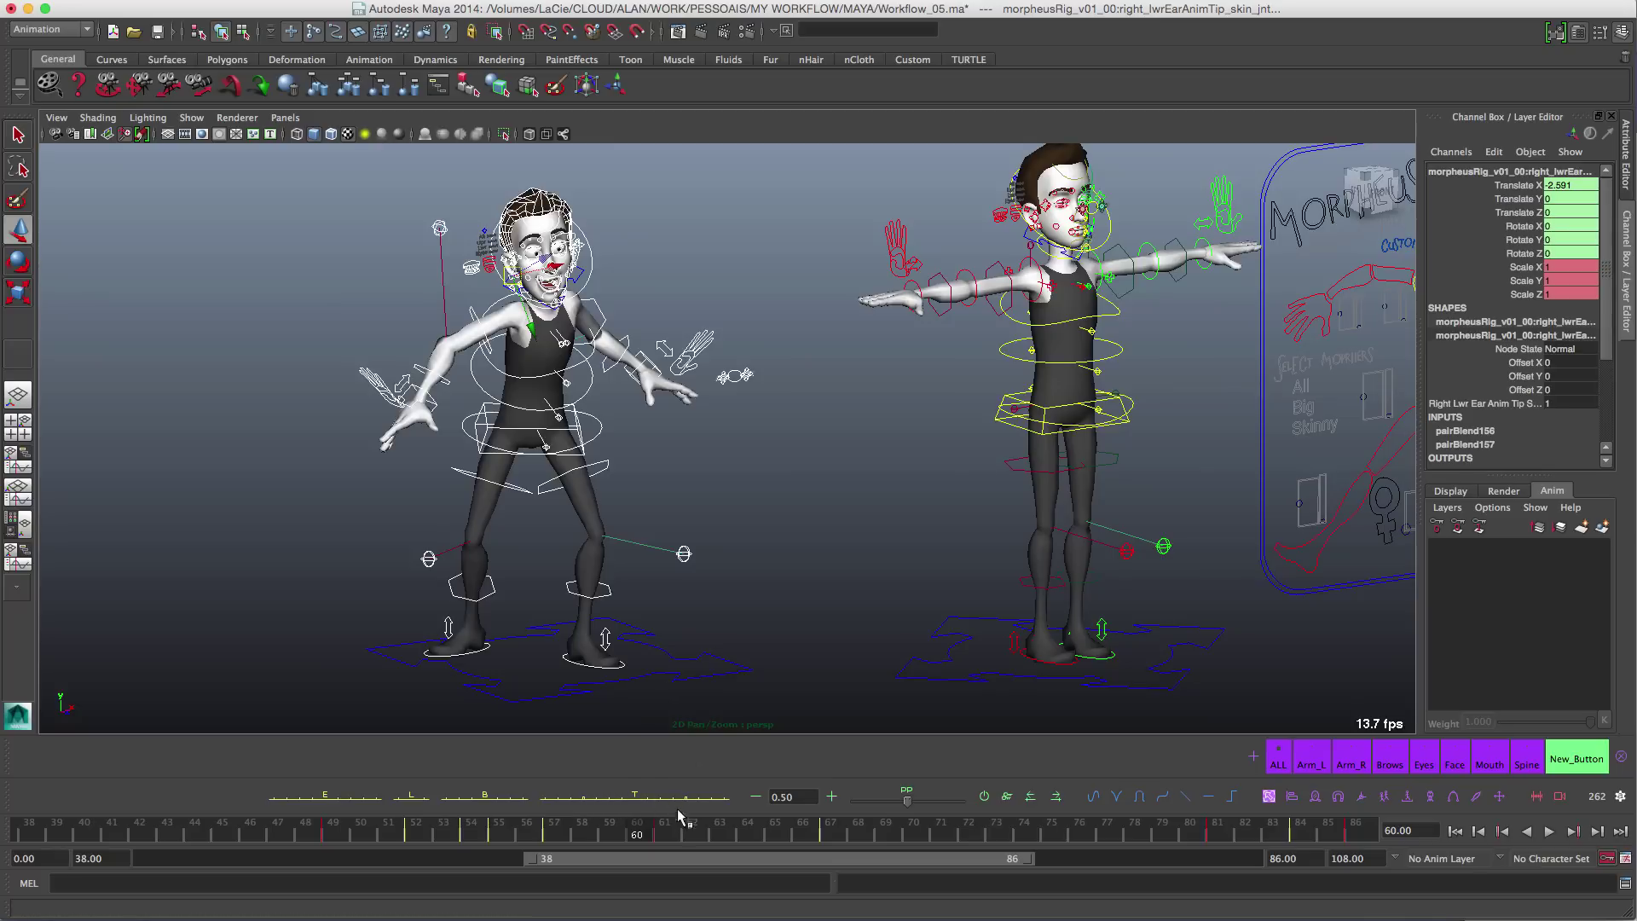
Step: Step through the character's keyed poses around frames 61 and 67 and go to frame 64
mouse_move(660, 833)
mouse_down()
mouse_move(831, 831)
mouse_move(683, 839)
mouse_up()
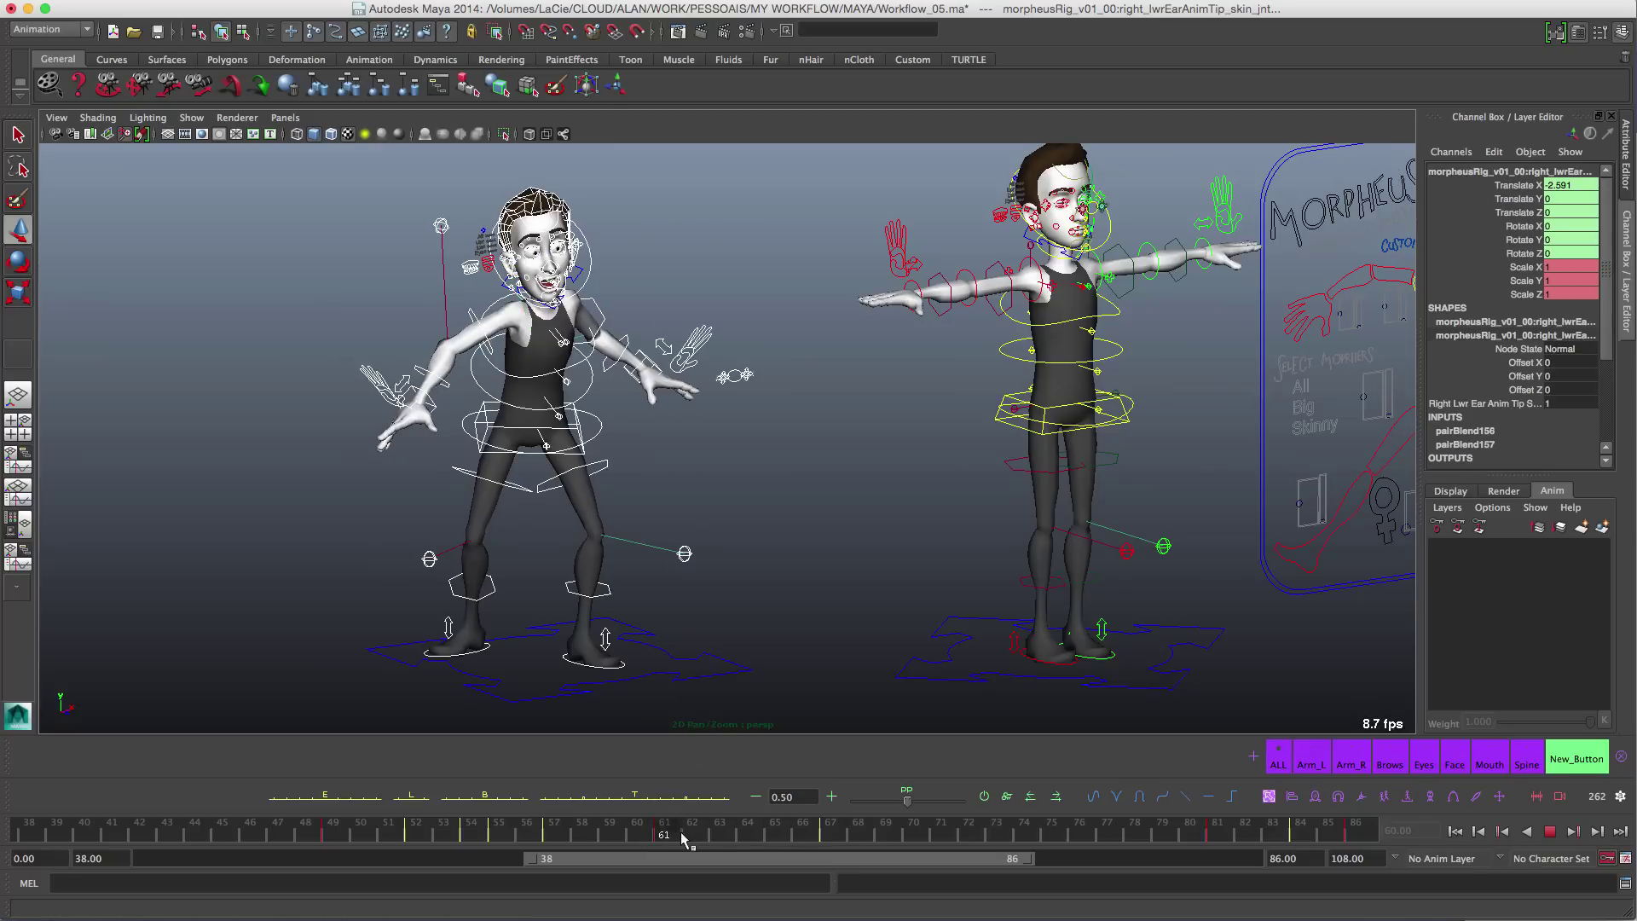
drag(820, 832, 829, 830)
key(comma)
key(period)
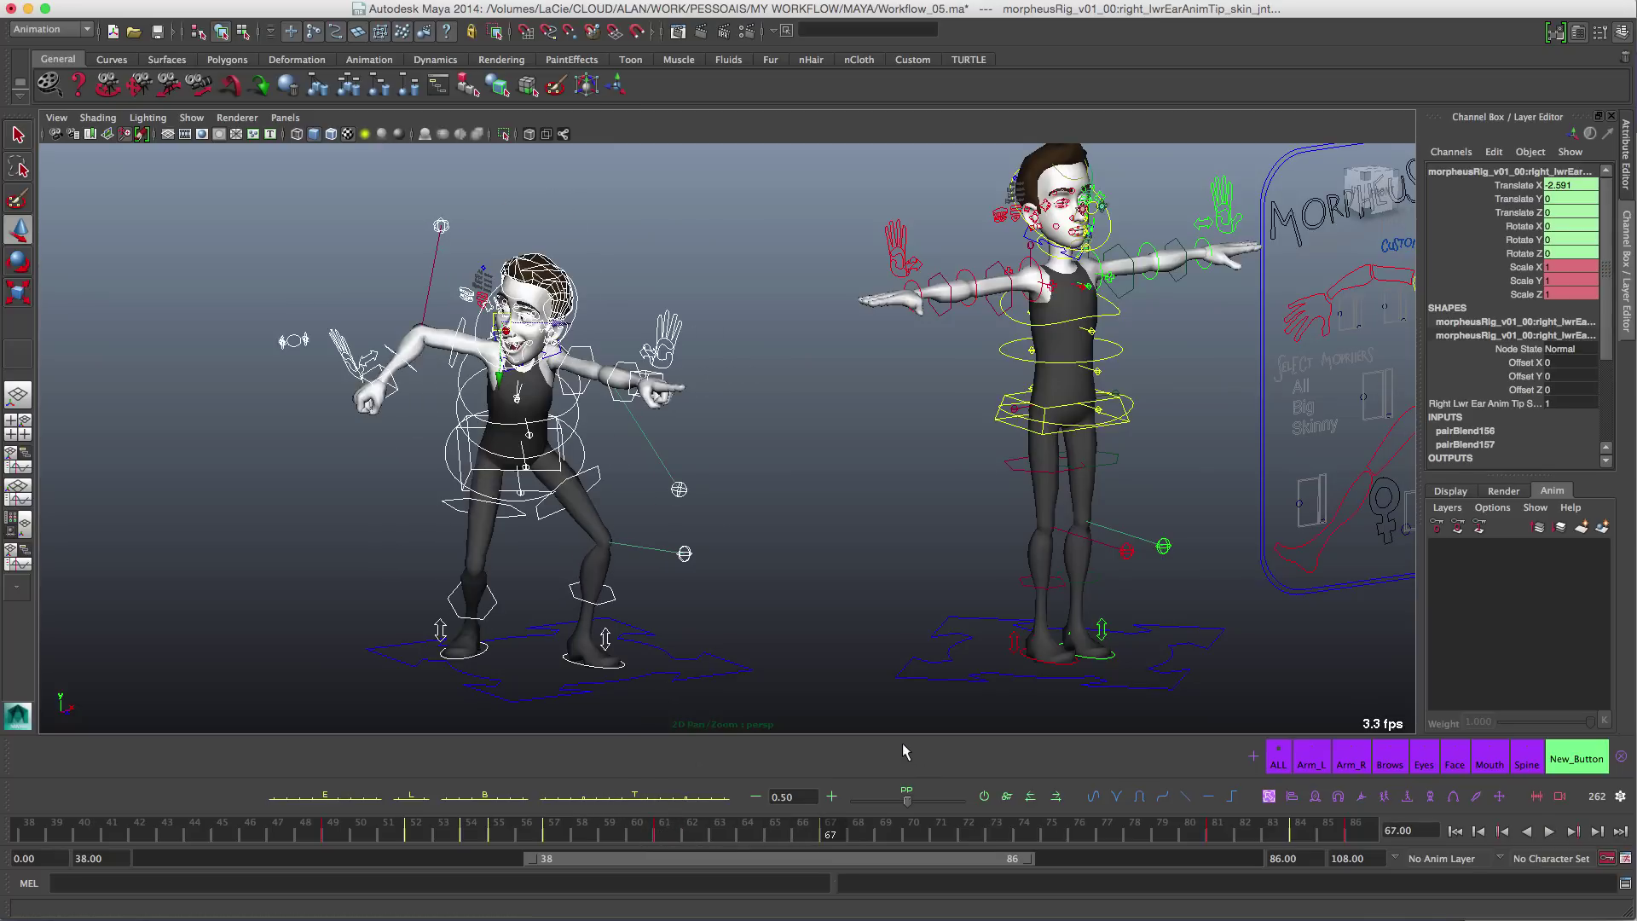
key(period)
key(comma)
click(741, 831)
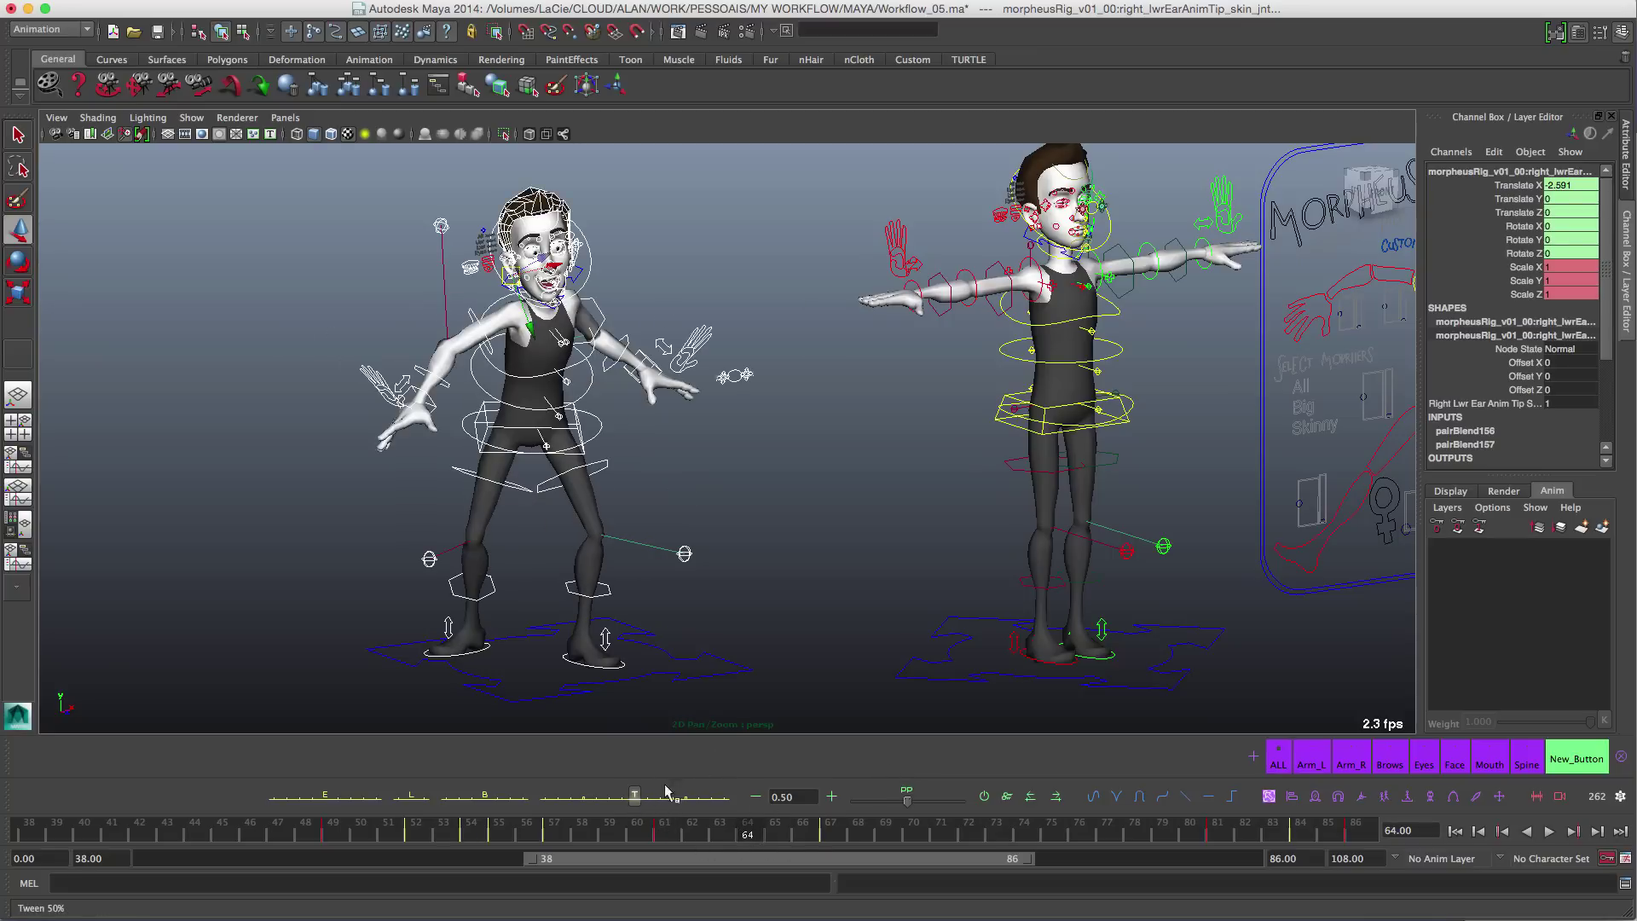
Step: At frame 64, try a 50% tween, a copy of the next key and a 50% overshoot on the full-body pose
mouse_move(667, 793)
mouse_down()
mouse_move(712, 802)
mouse_move(635, 796)
mouse_up()
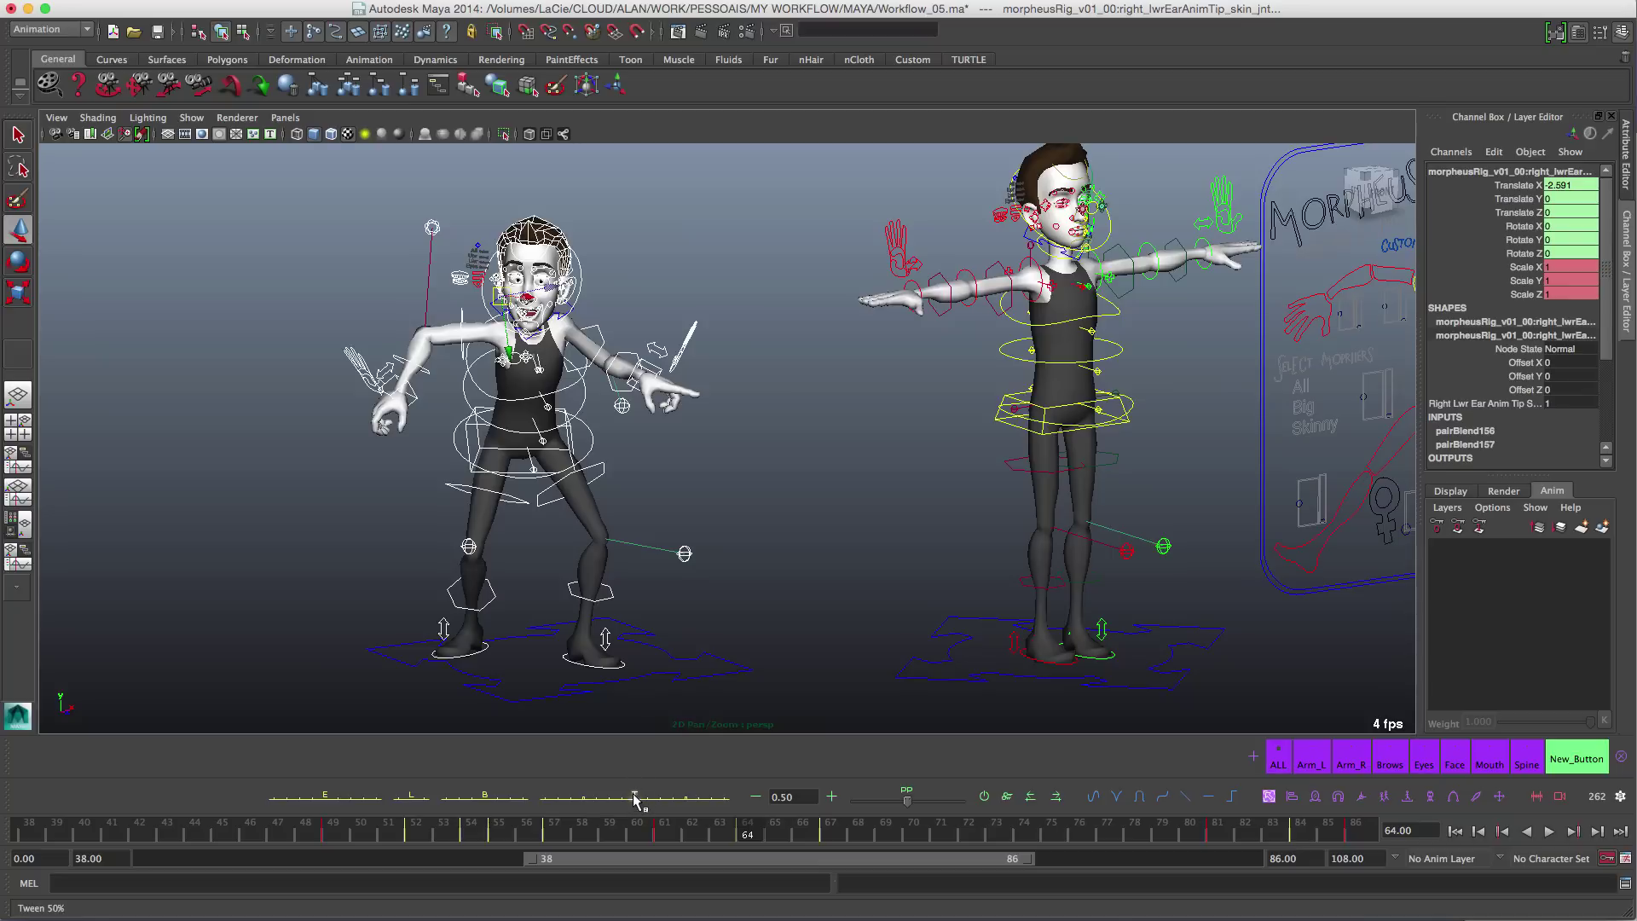
click(686, 799)
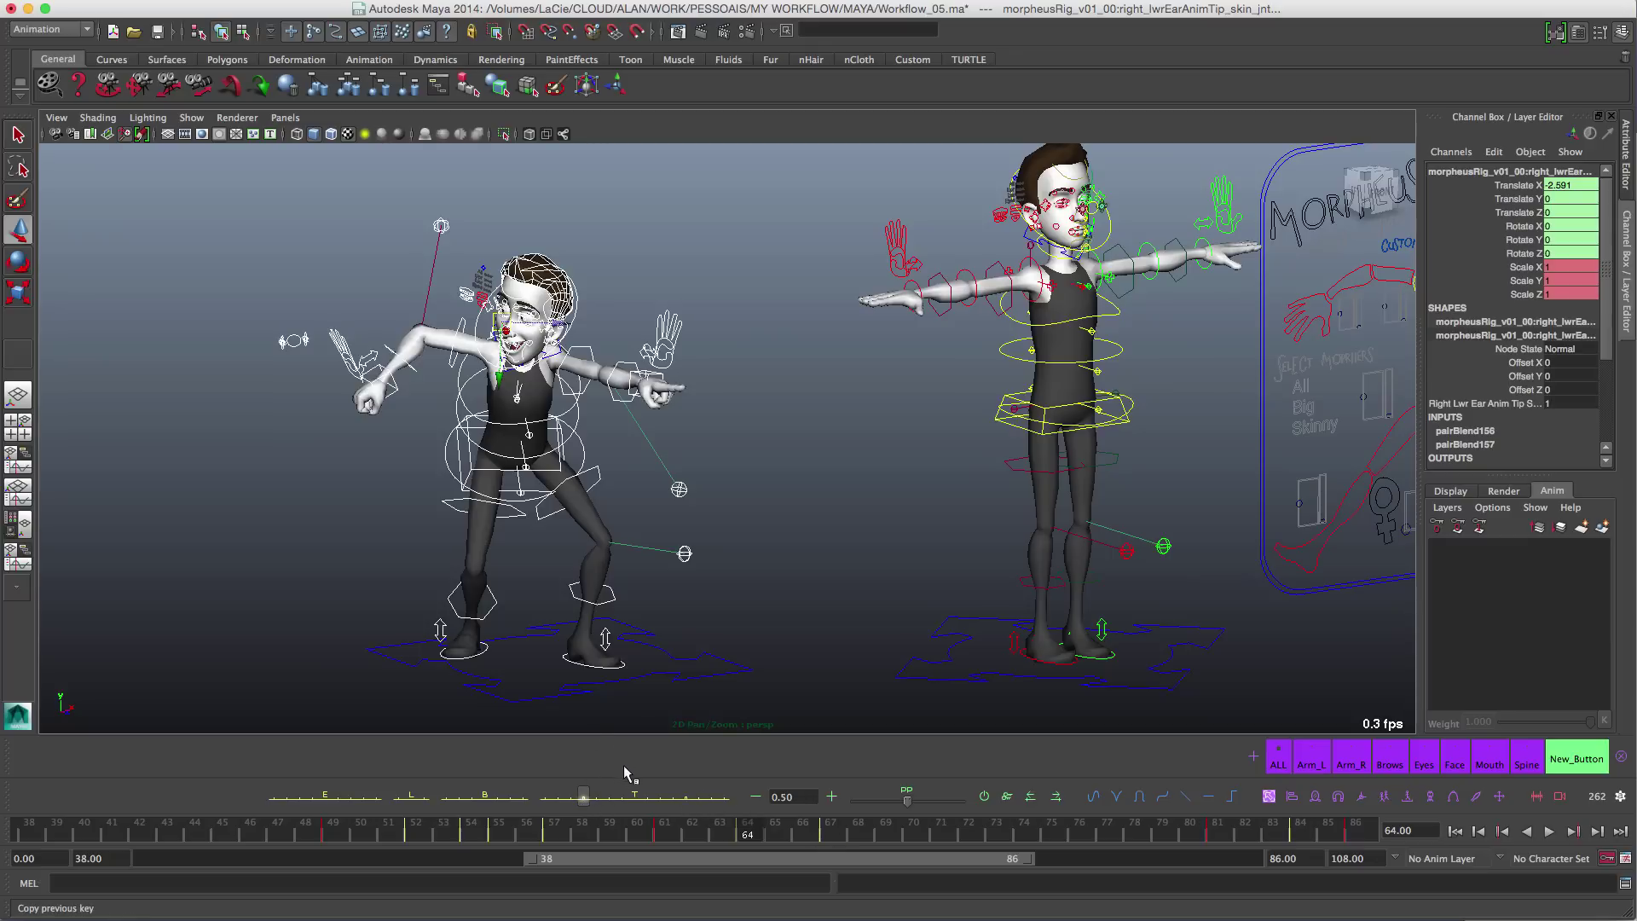
key(period)
key(comma)
key(comma)
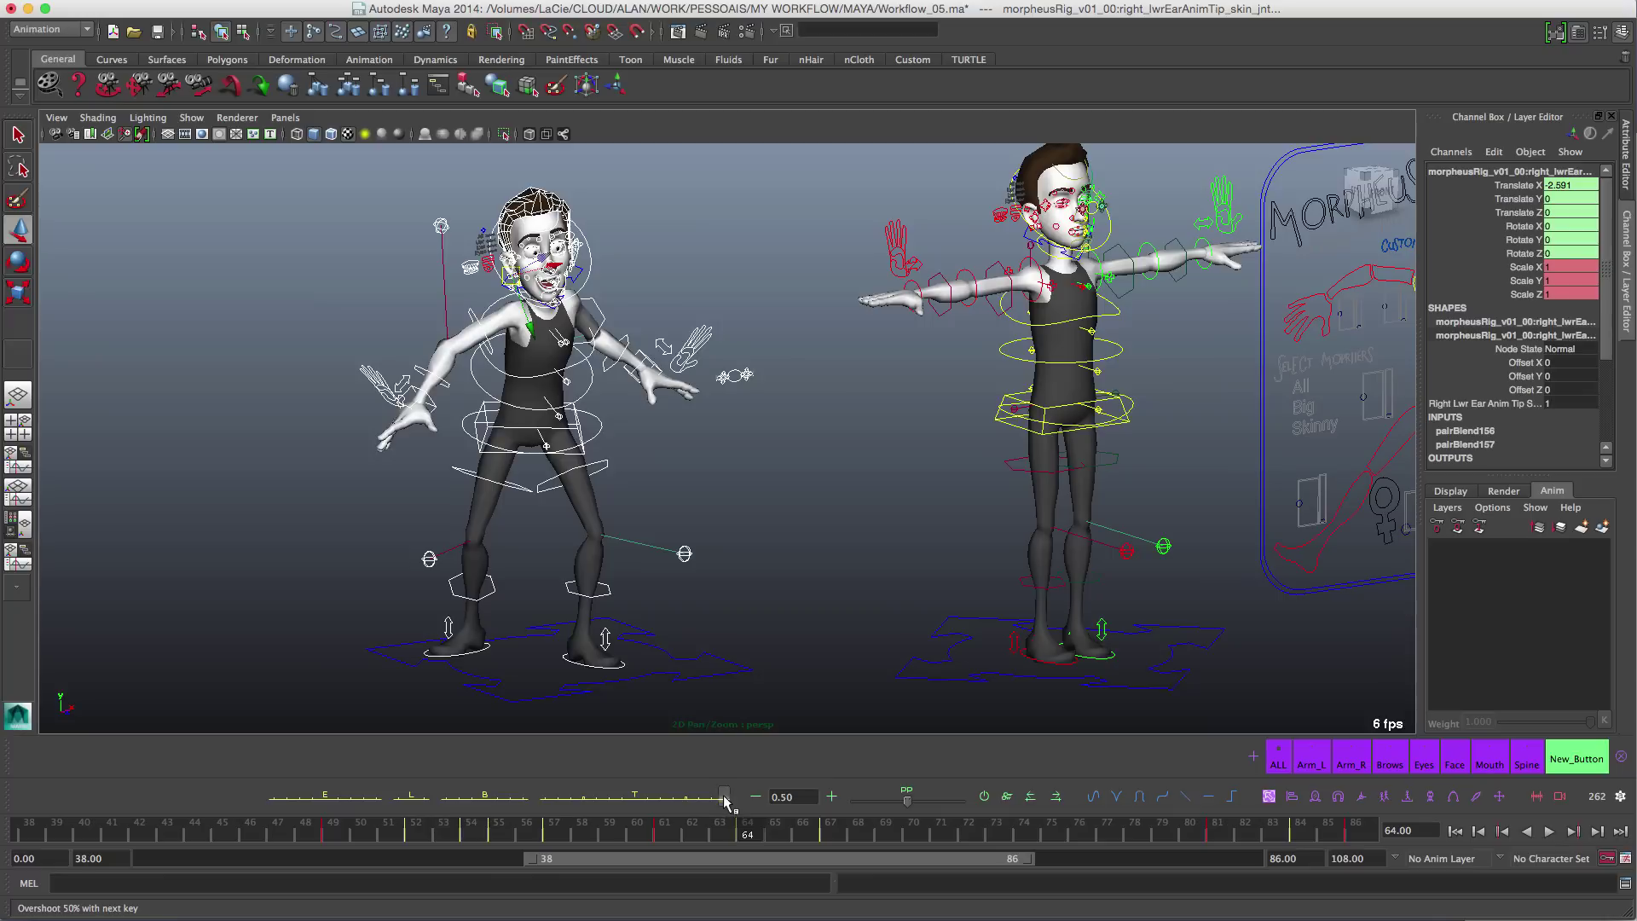
key(comma)
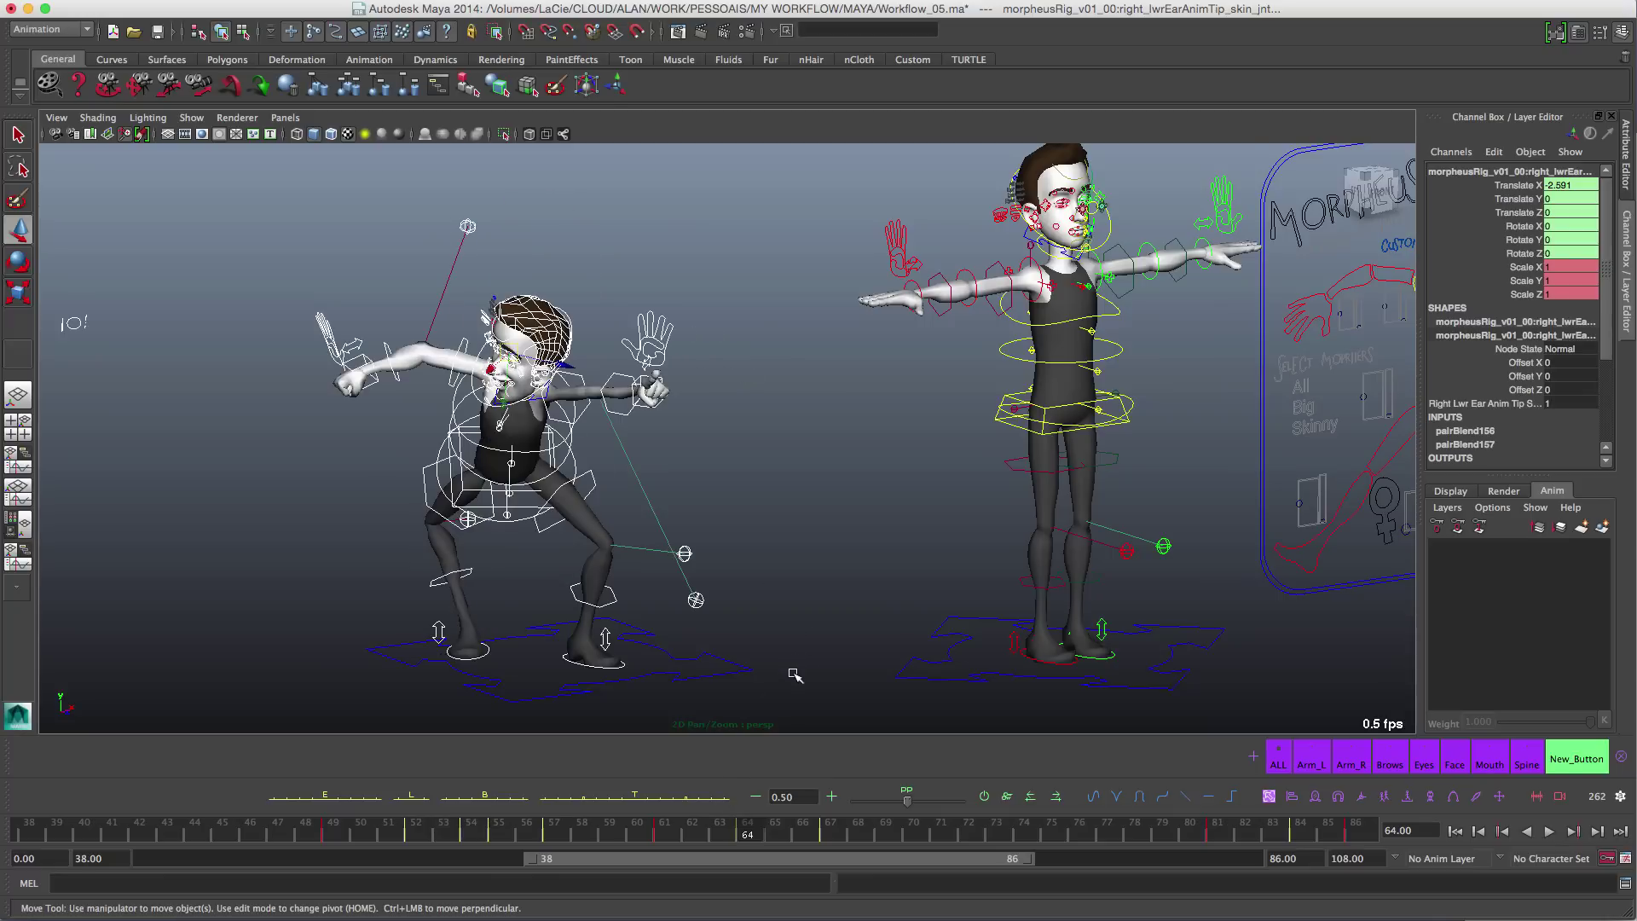
Step: Flip between the neighbouring keys to compare the overshoot pose at frame 64 with the pose at frame 67
key(period)
key(period)
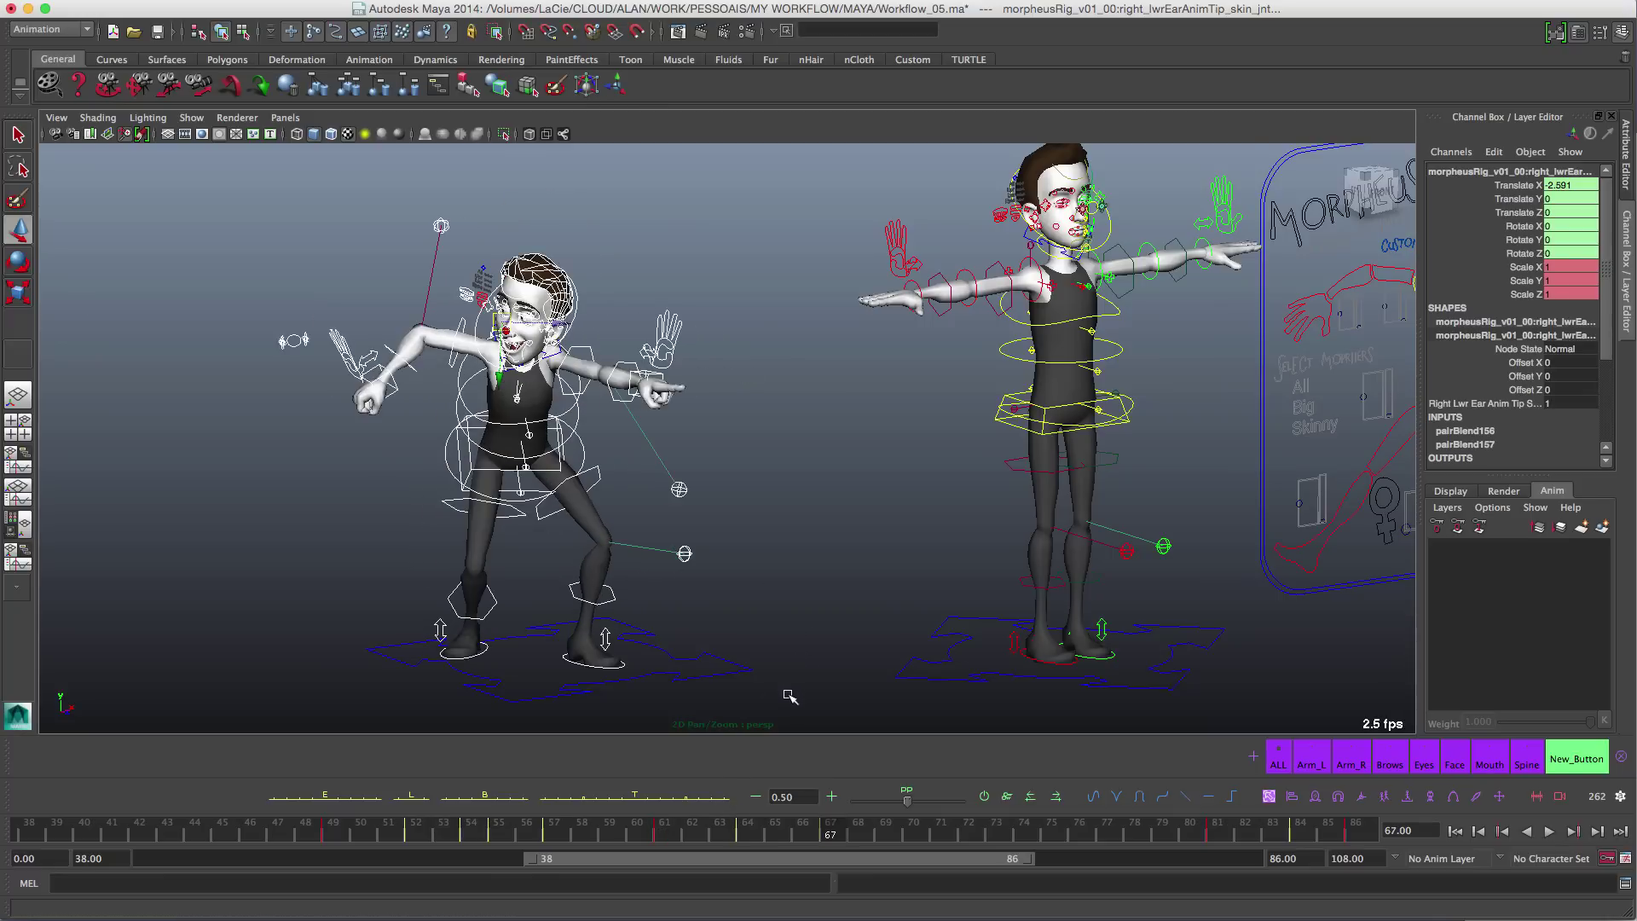
key(comma)
key(comma)
key(period)
key(period)
key(comma)
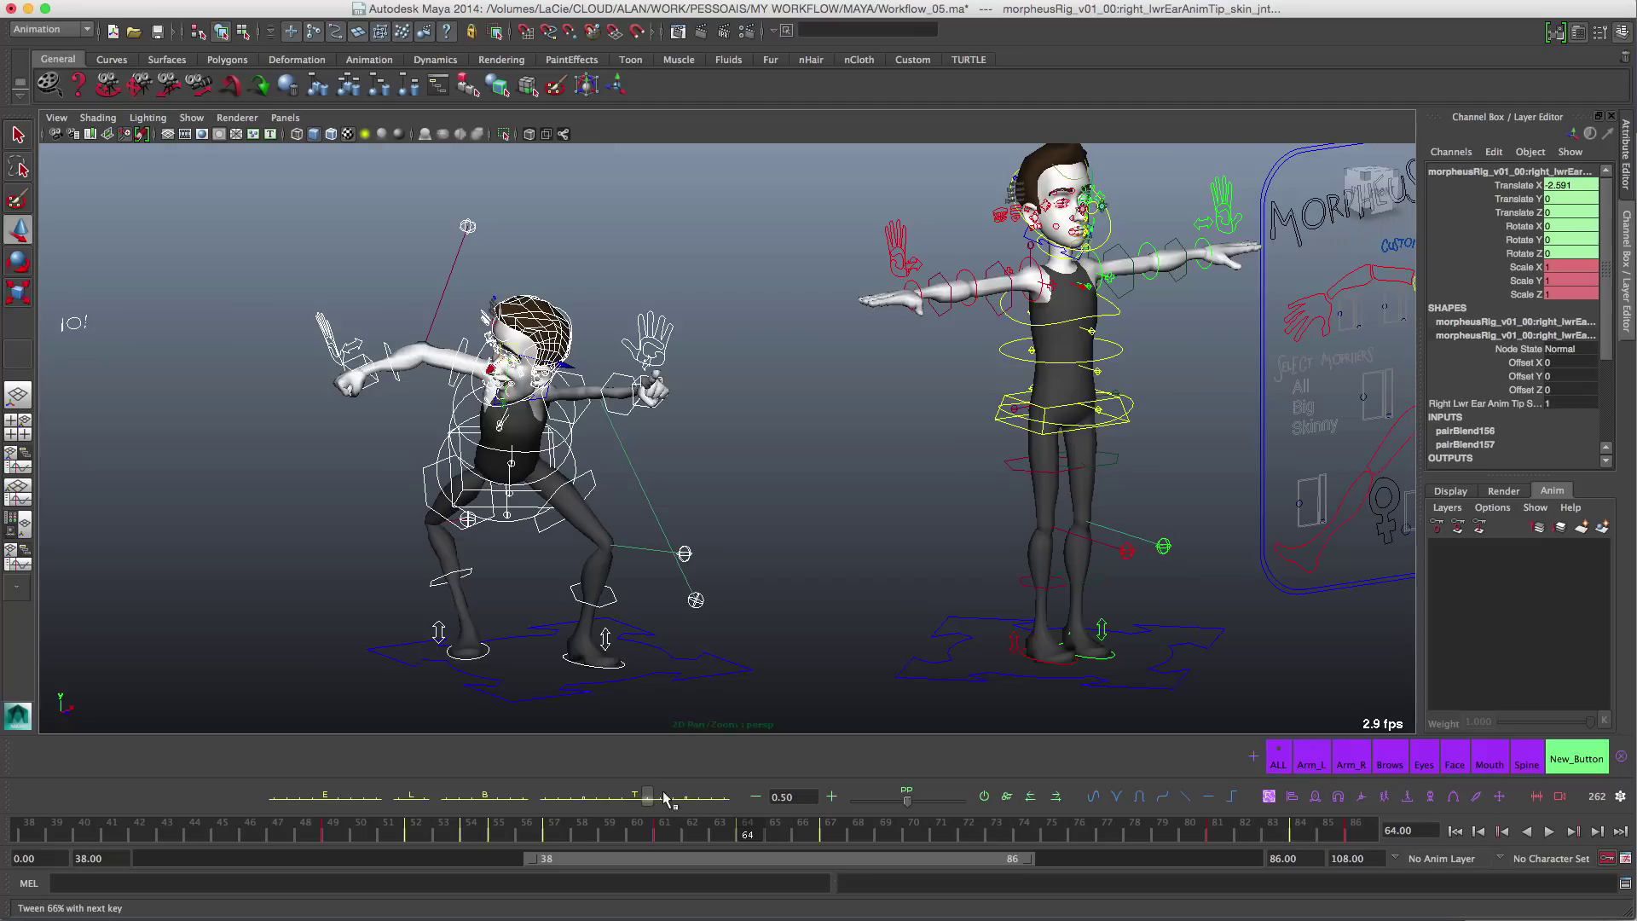
Step: Tween the full-body pose at frame 64 66% toward the next key and check it against that key
drag(661, 804, 674, 800)
key(period)
key(comma)
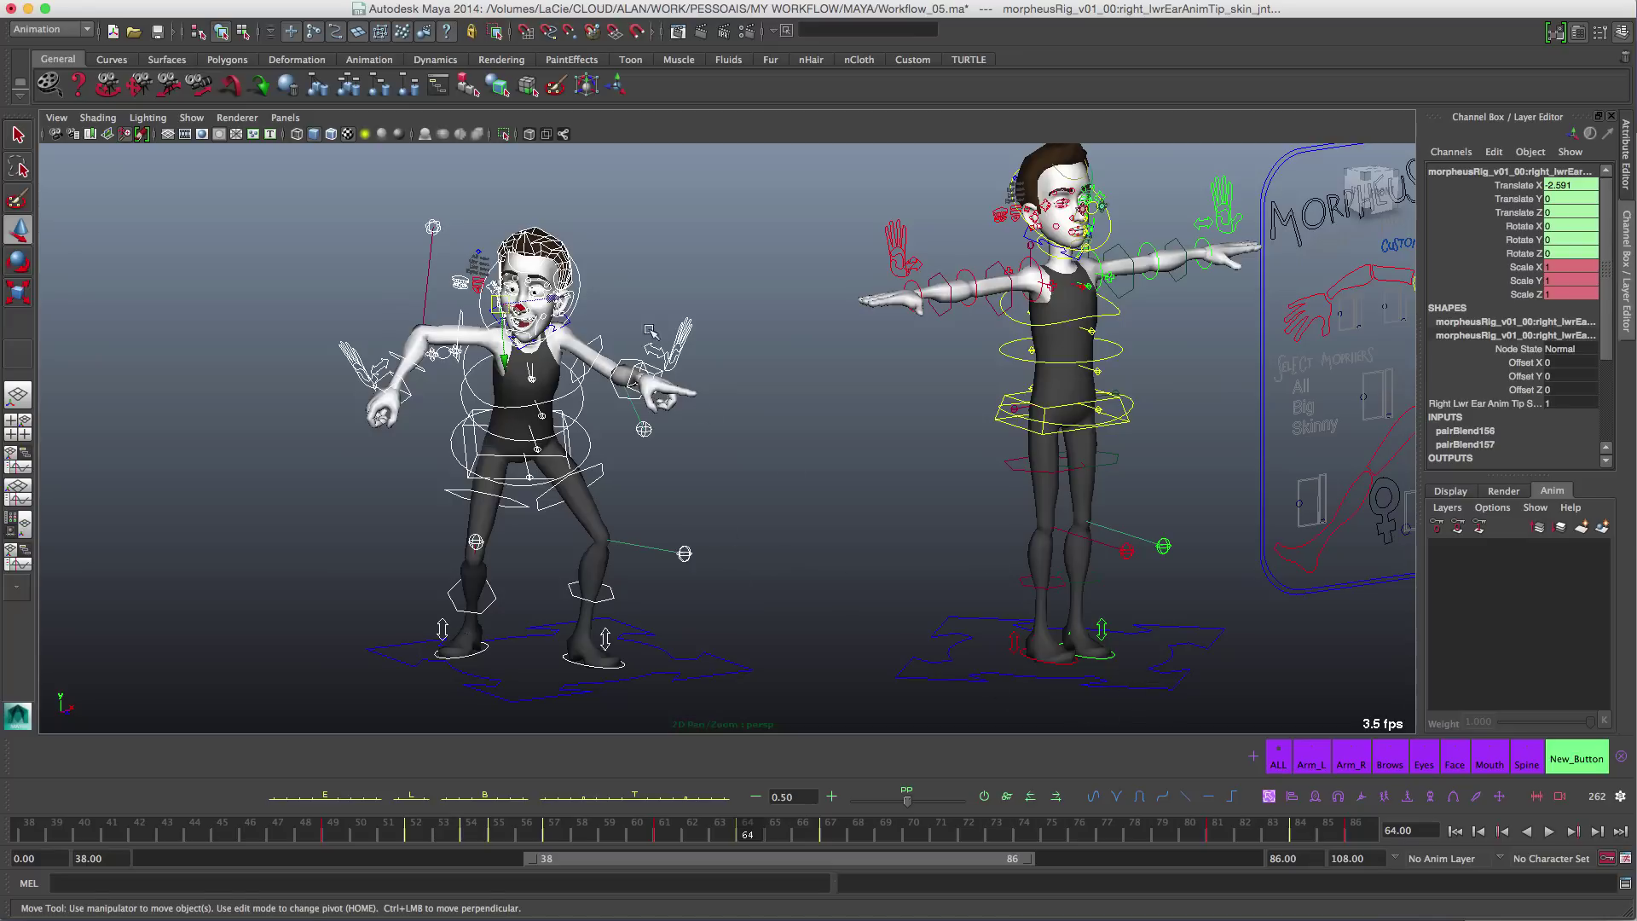
Step: Select the Arm_L set, push the left arm's pose at frame 64 to the next key and compare it with the neighbouring keys
click(1312, 758)
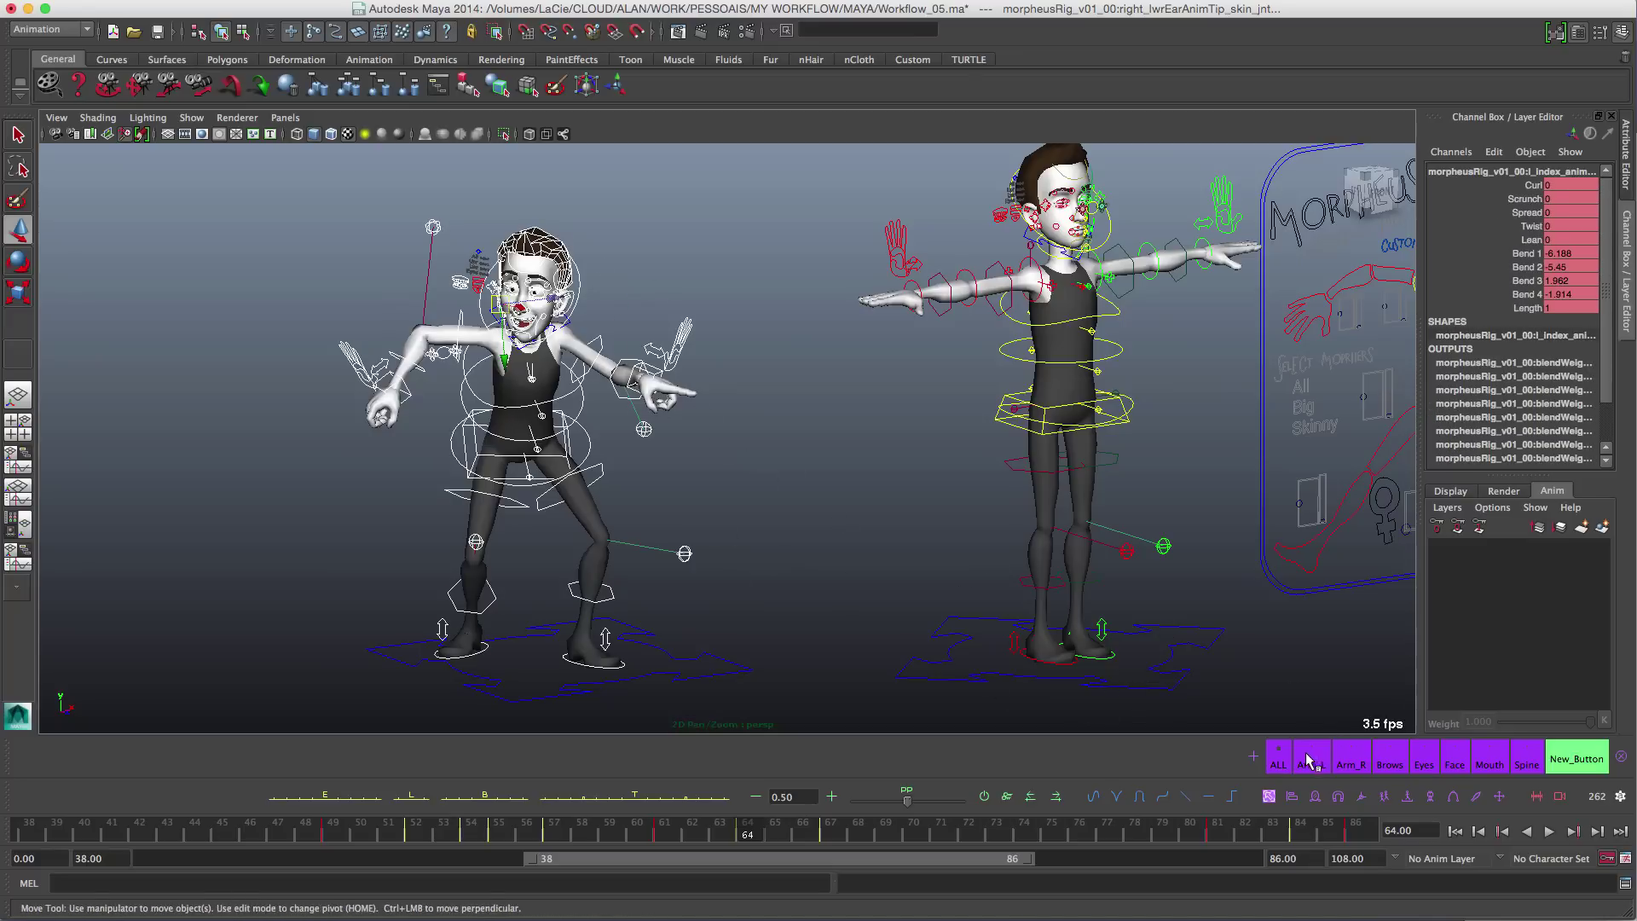
click(691, 799)
key(comma)
key(period)
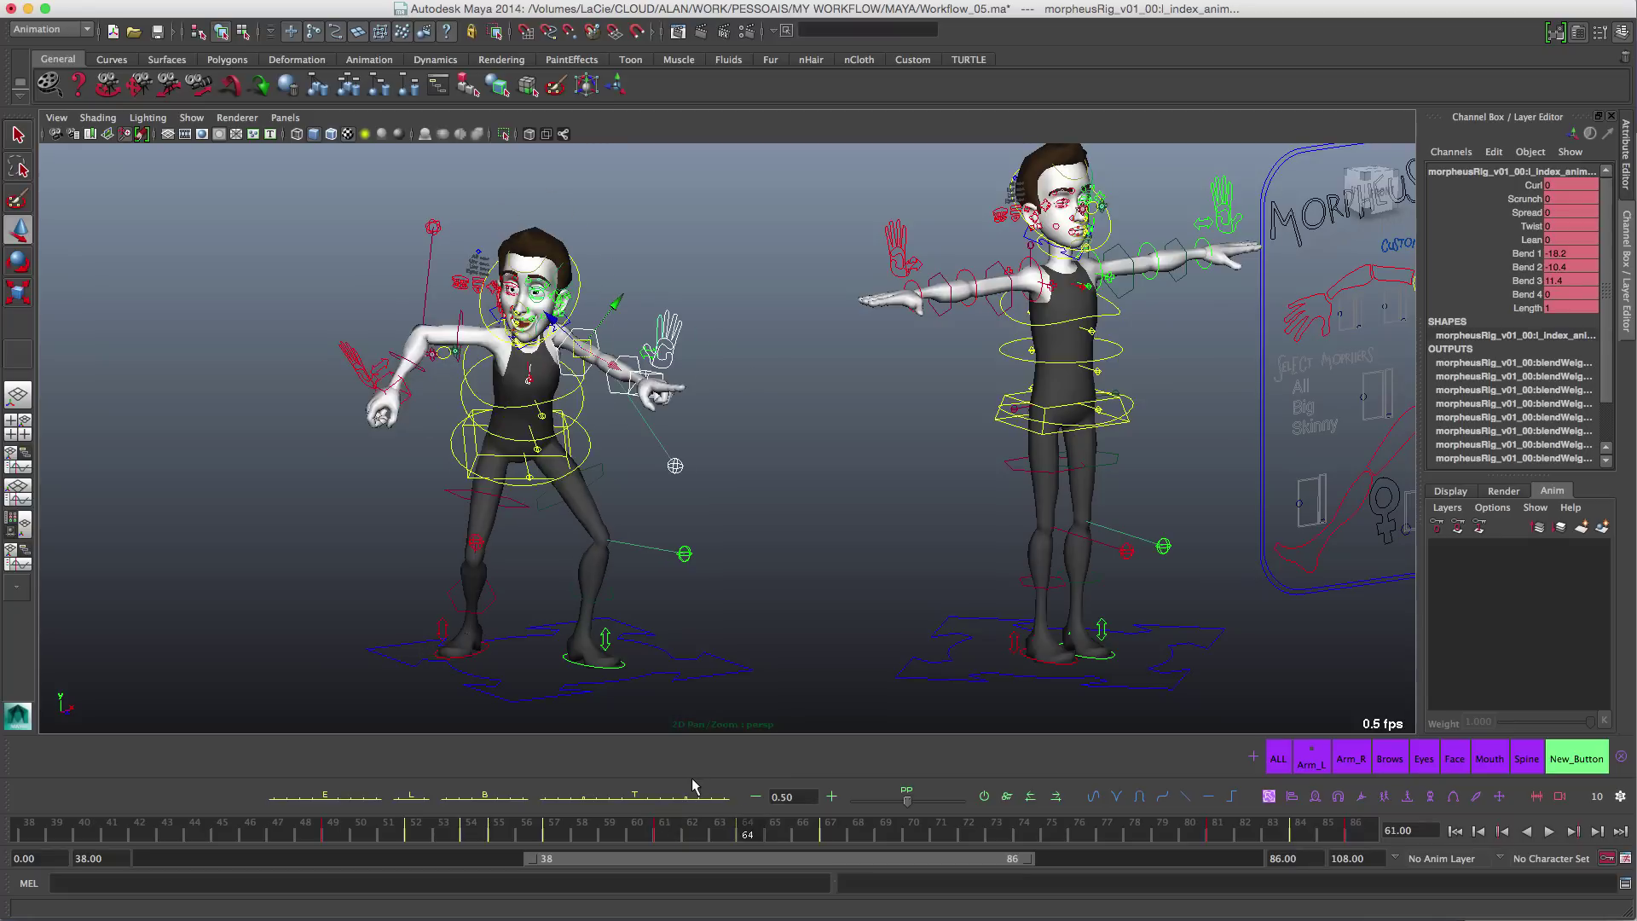
key(period)
key(comma)
key(comma)
key(period)
key(period)
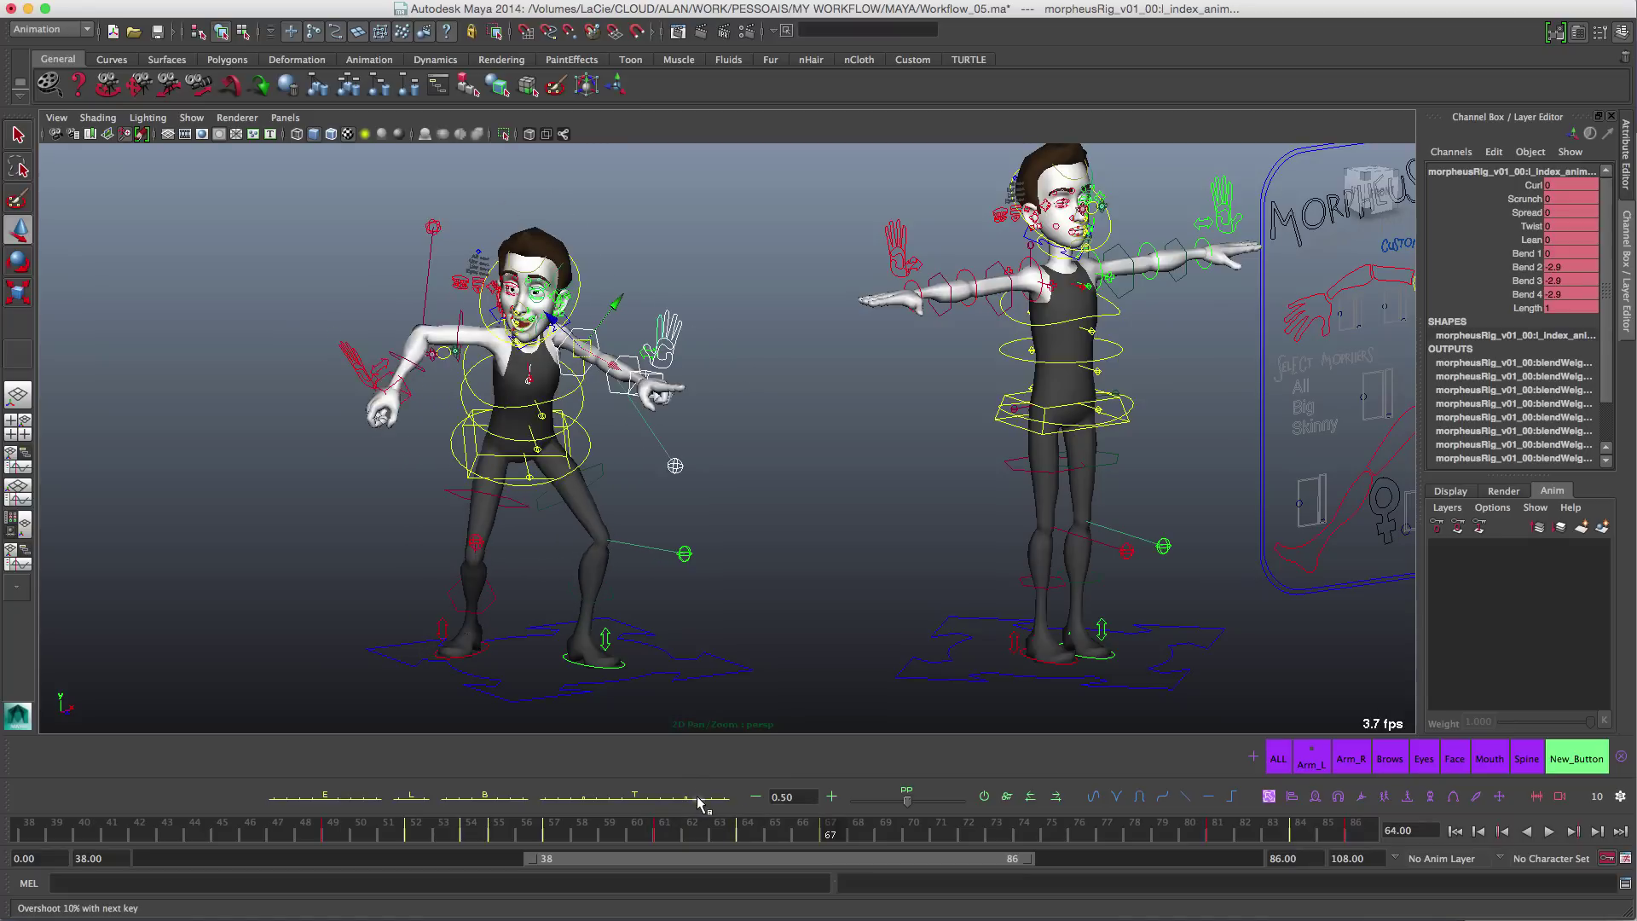
key(comma)
Step: Tween the left arm's pose at frame 64 at 80%, 66% and finally 50% between its neighbouring keys
click(662, 799)
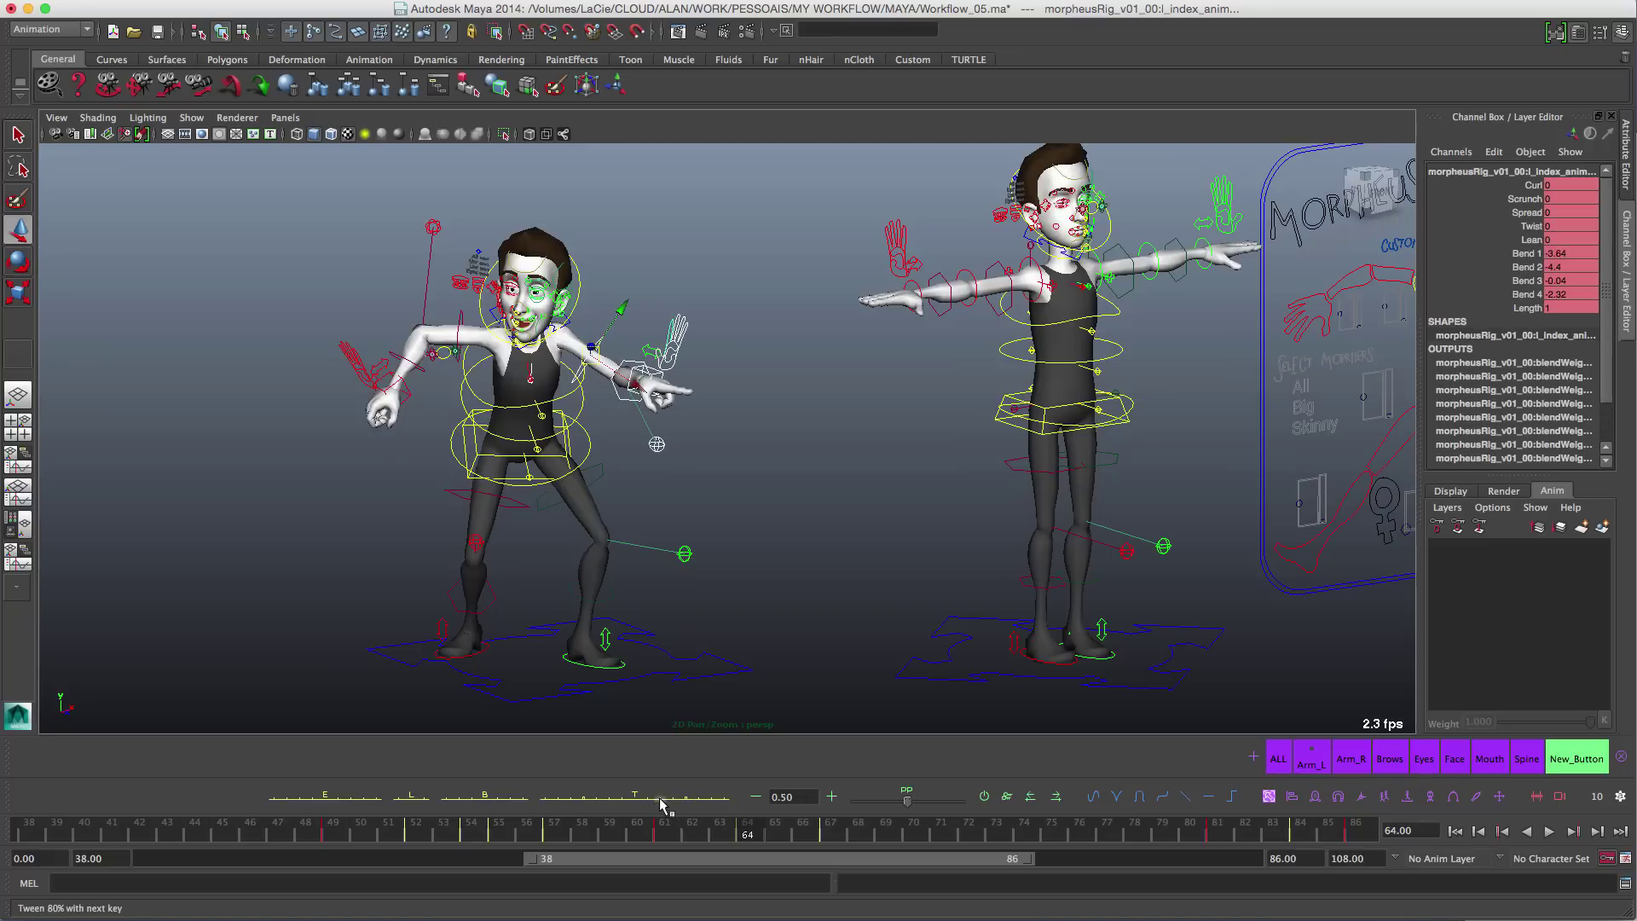
click(646, 799)
click(633, 799)
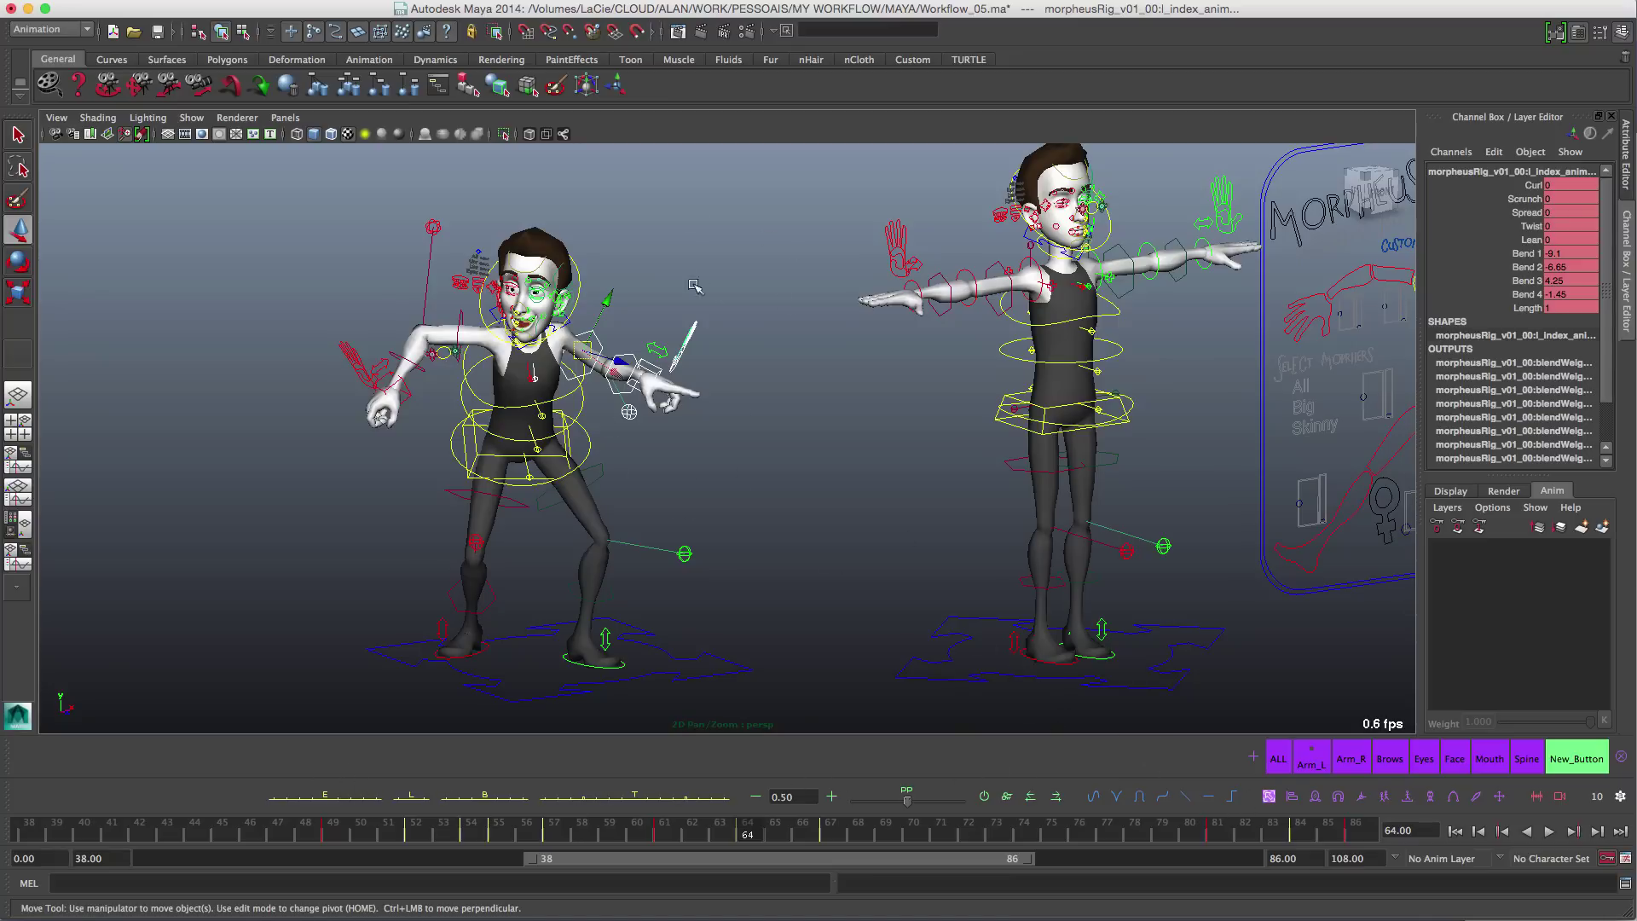
Step: Open the Graph Editor and frame the left arm's animation curves around frame 64
key(g)
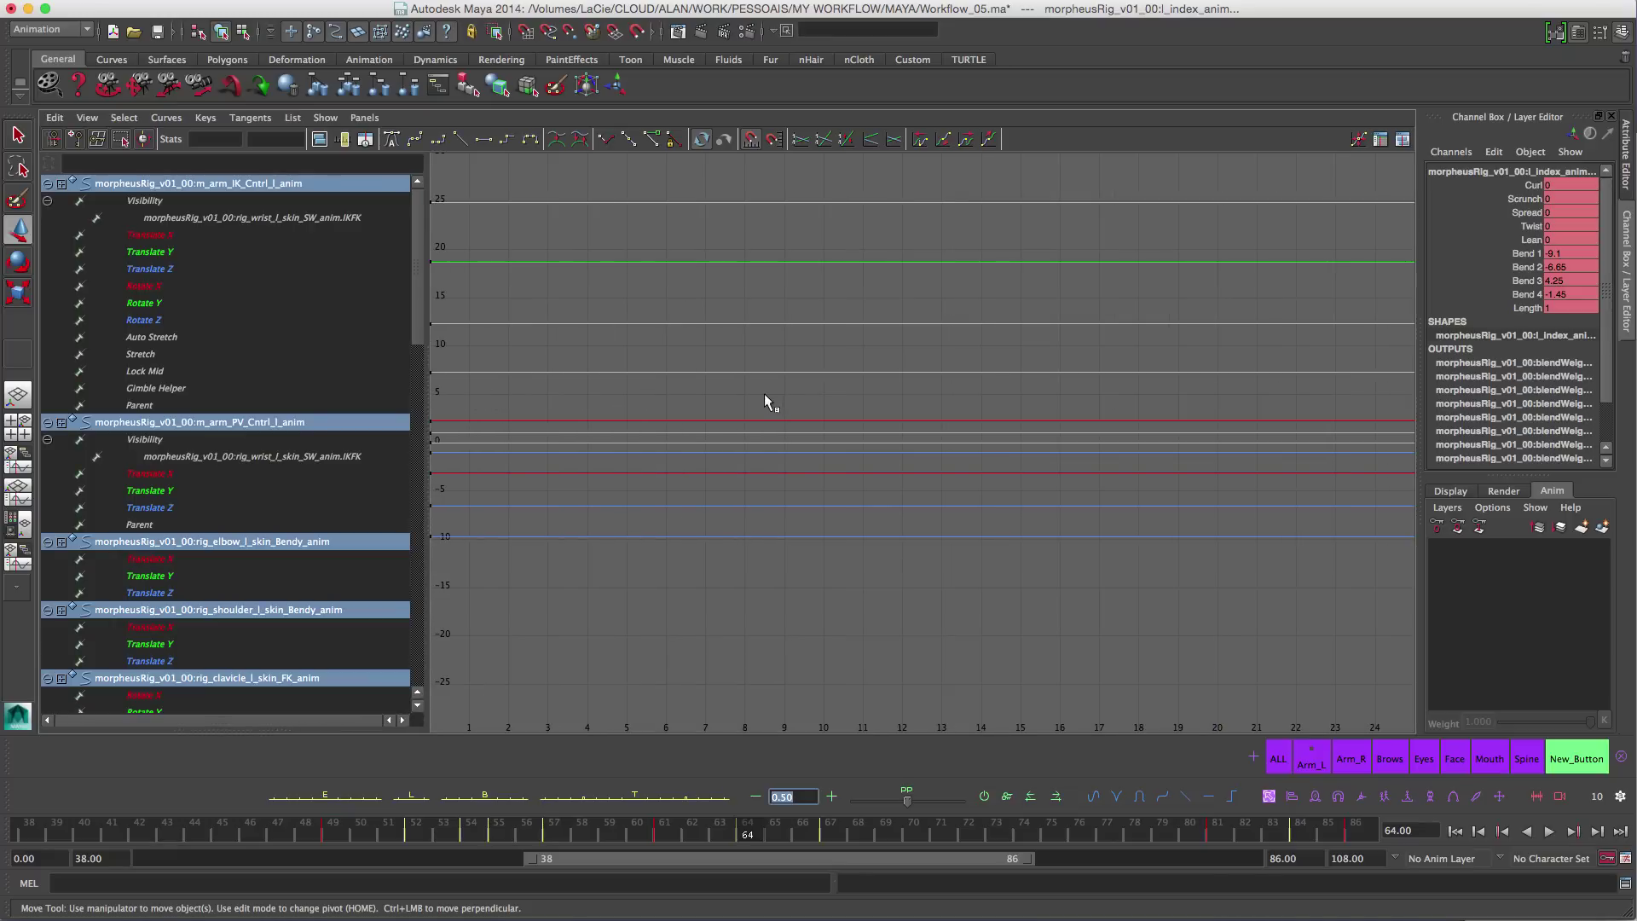
alt+shift+right_drag(990, 364, 889, 392)
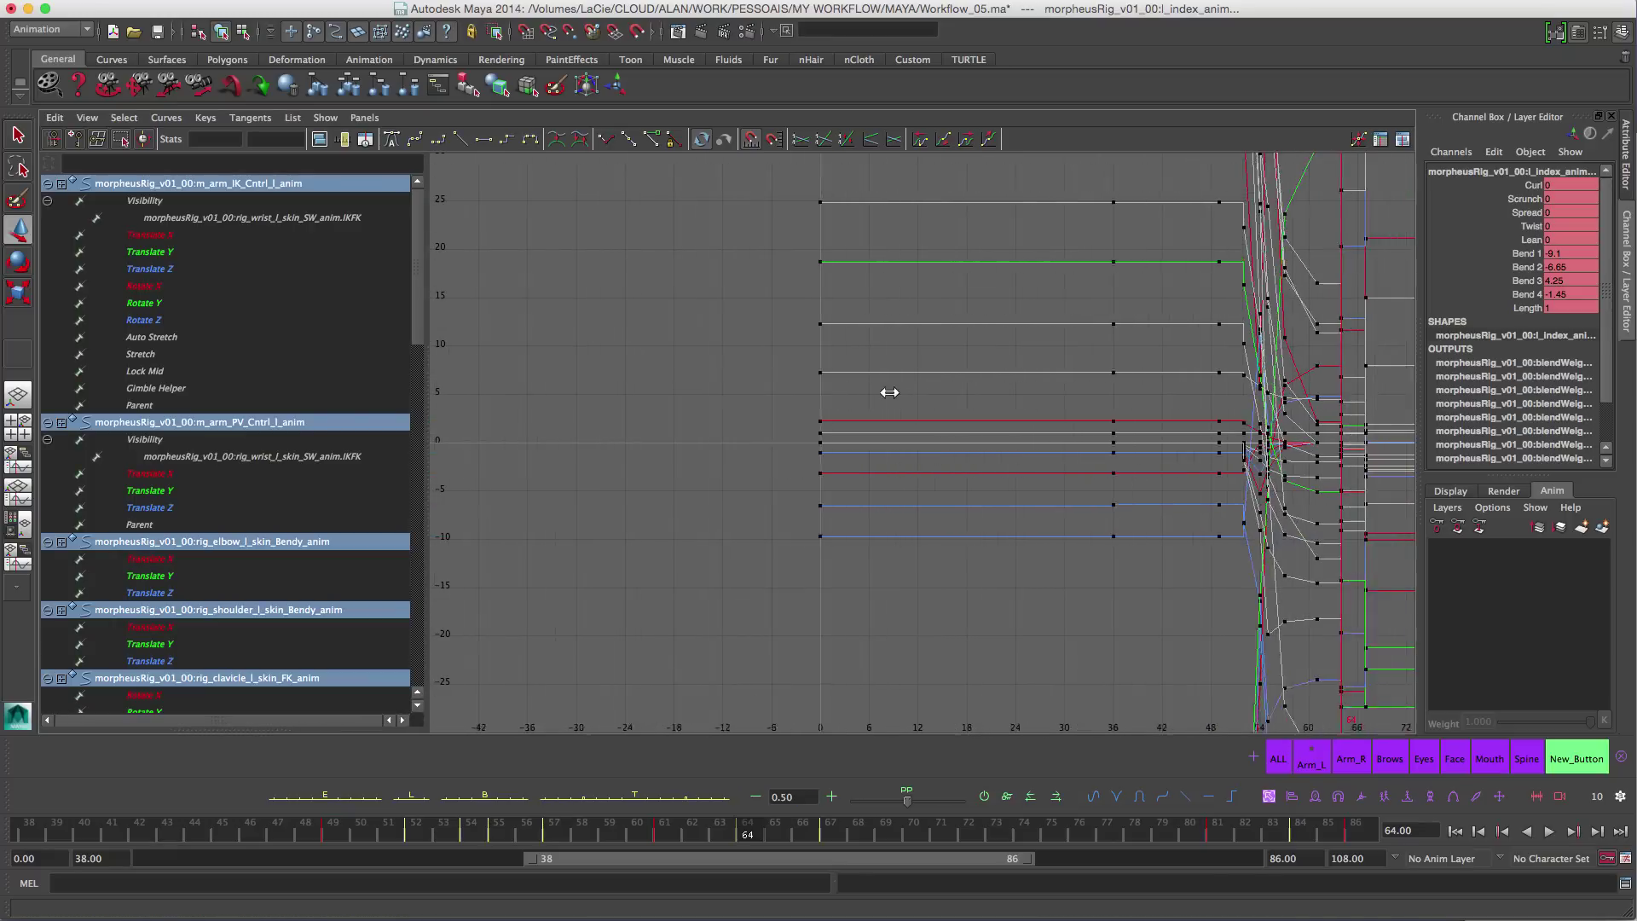
alt+middle_drag(1262, 503, 892, 465)
alt+shift+right_drag(919, 478, 922, 389)
alt+middle_drag(1024, 460, 893, 423)
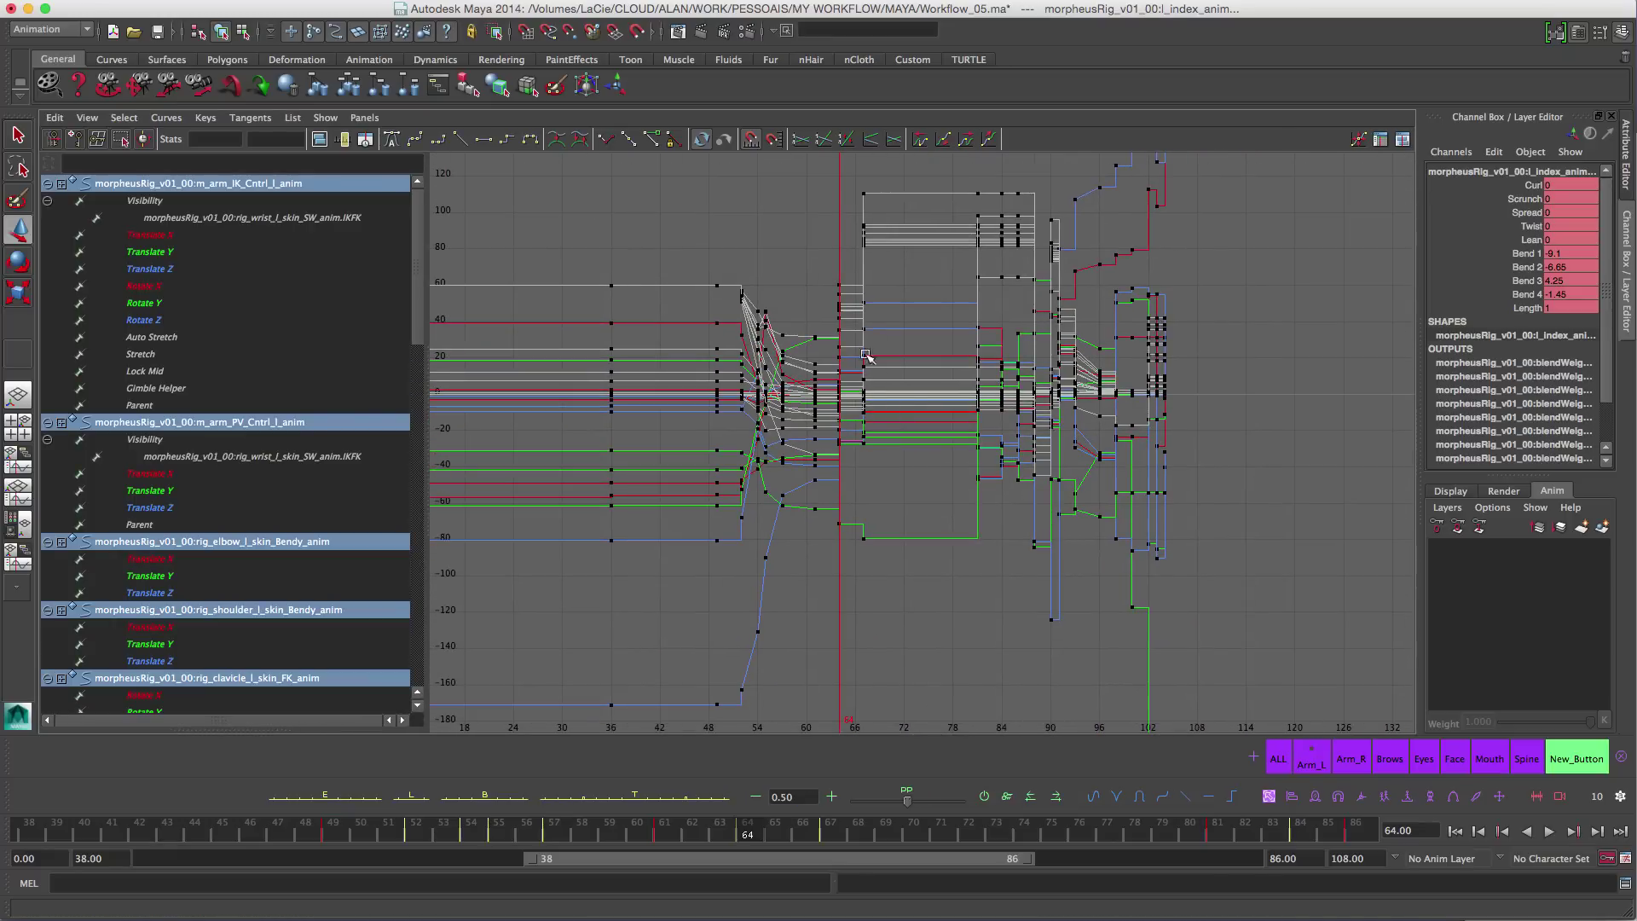
alt+shift+right_drag(888, 392, 921, 394)
alt+middle_drag(804, 431, 974, 467)
alt+middle_drag(821, 471, 891, 400)
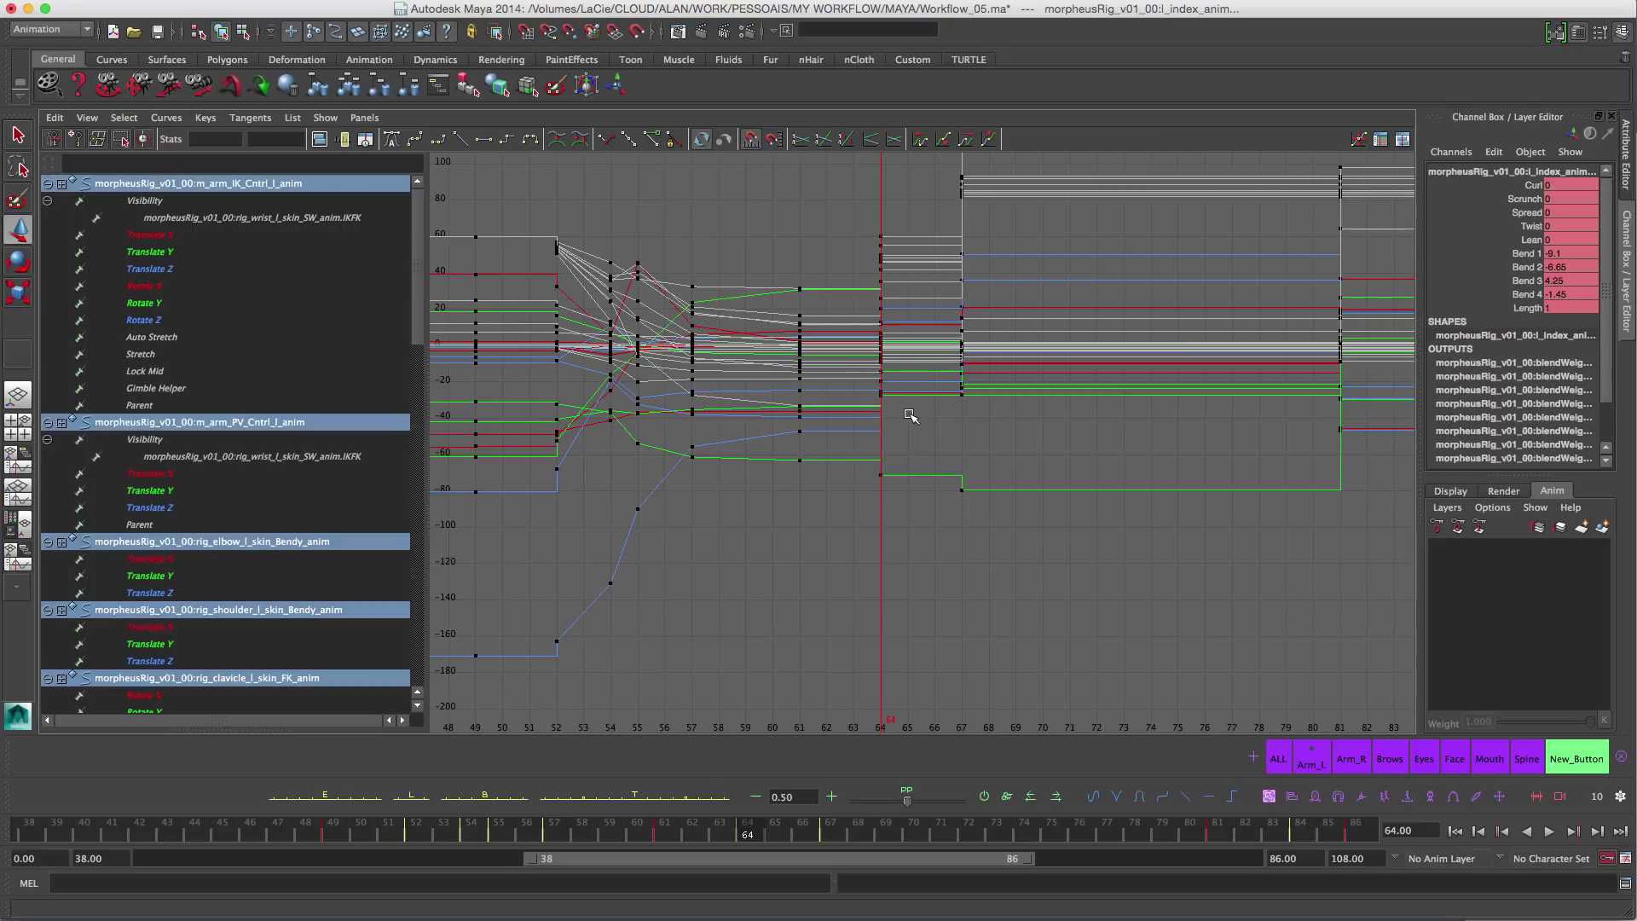
Step: Select the left arm pole vector's Translate Y key at frame 64 and tween it toward the previous key
drag(903, 460, 839, 680)
mouse_move(935, 490)
alt+shift+right_down()
mouse_move(925, 397)
mouse_move(961, 481)
alt+shift+right_up()
alt+middle_drag(934, 509, 968, 474)
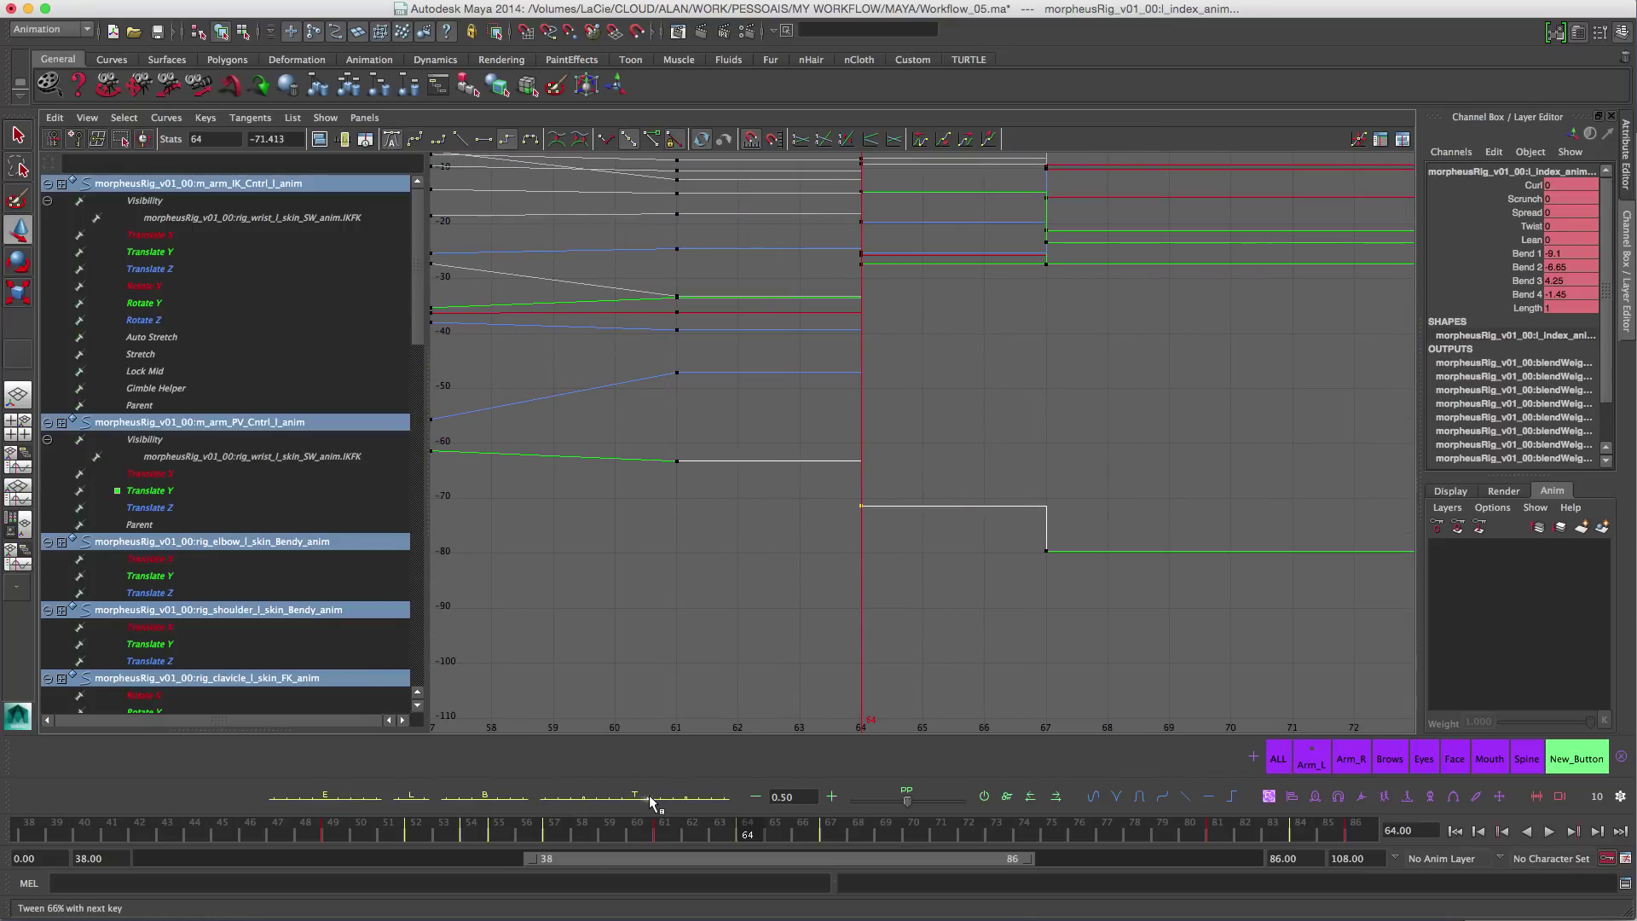
mouse_move(648, 795)
mouse_down()
mouse_move(676, 791)
mouse_move(629, 790)
mouse_up()
Step: Try a 50% tween on the pole vector's Translate Y key at frame 61, undo it and clear the key selection
drag(721, 426, 651, 489)
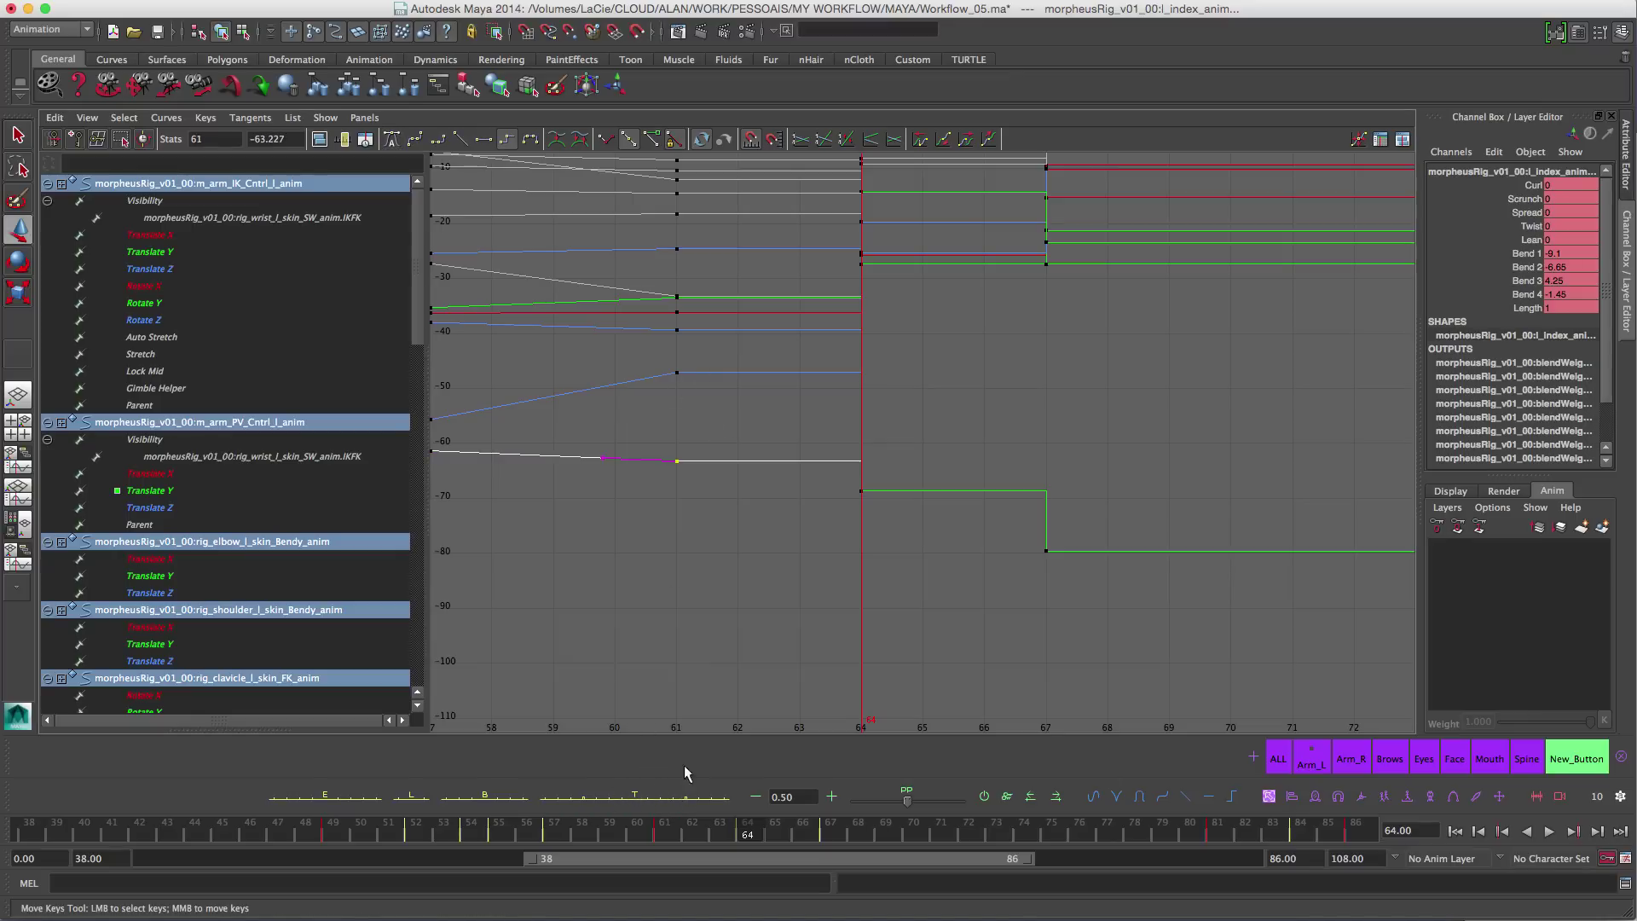
click(635, 794)
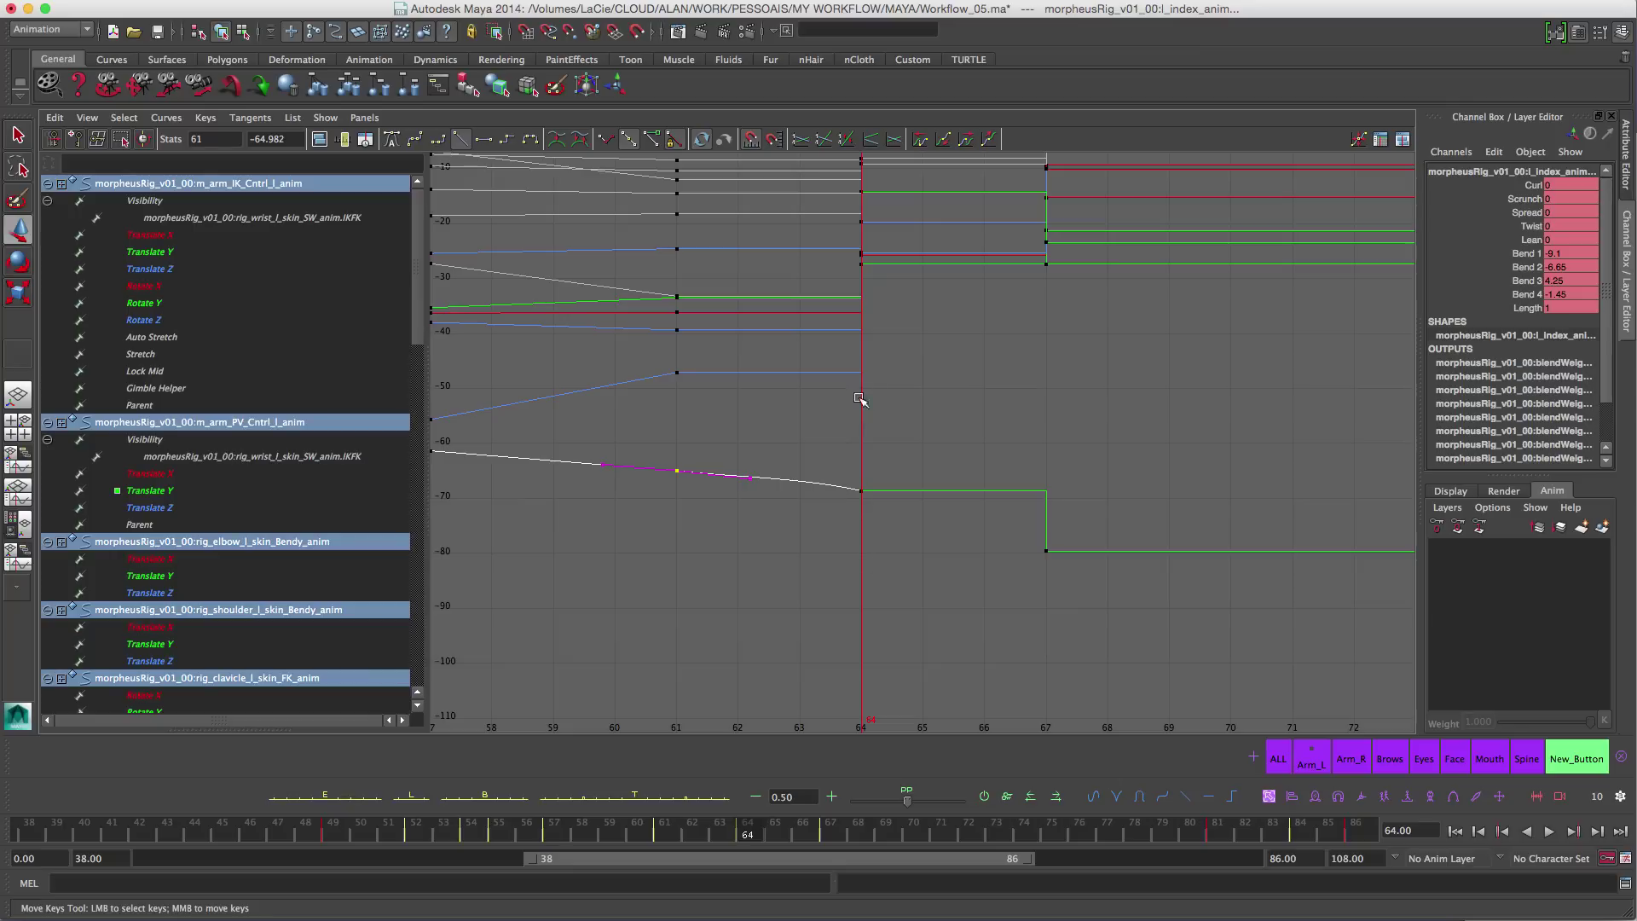
key(ctrl+z)
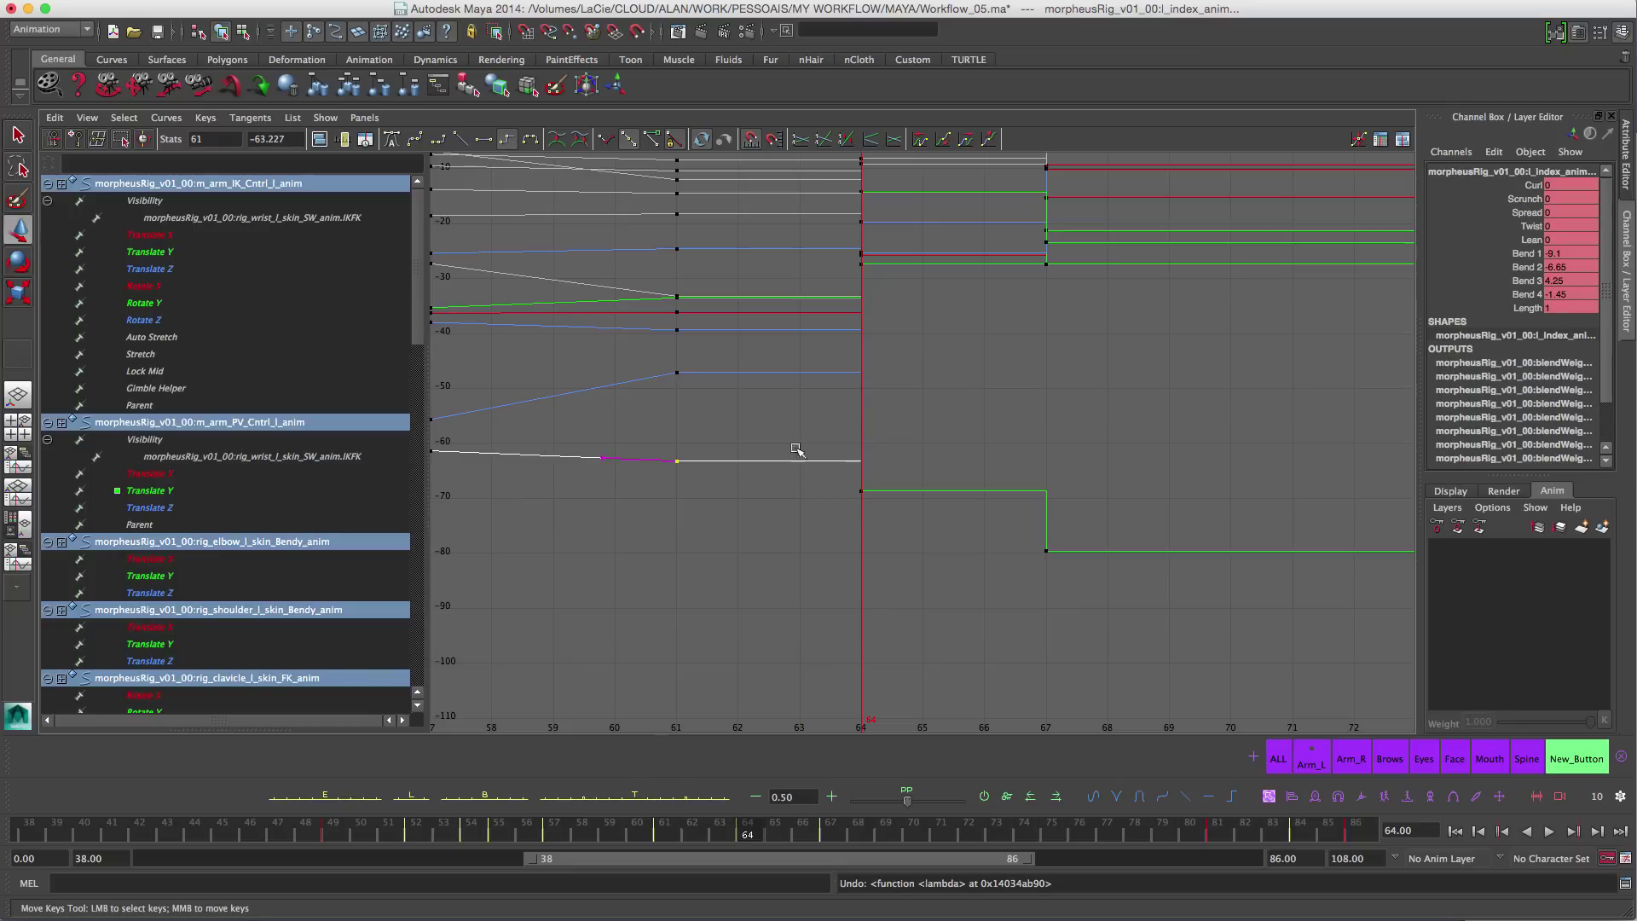
click(787, 534)
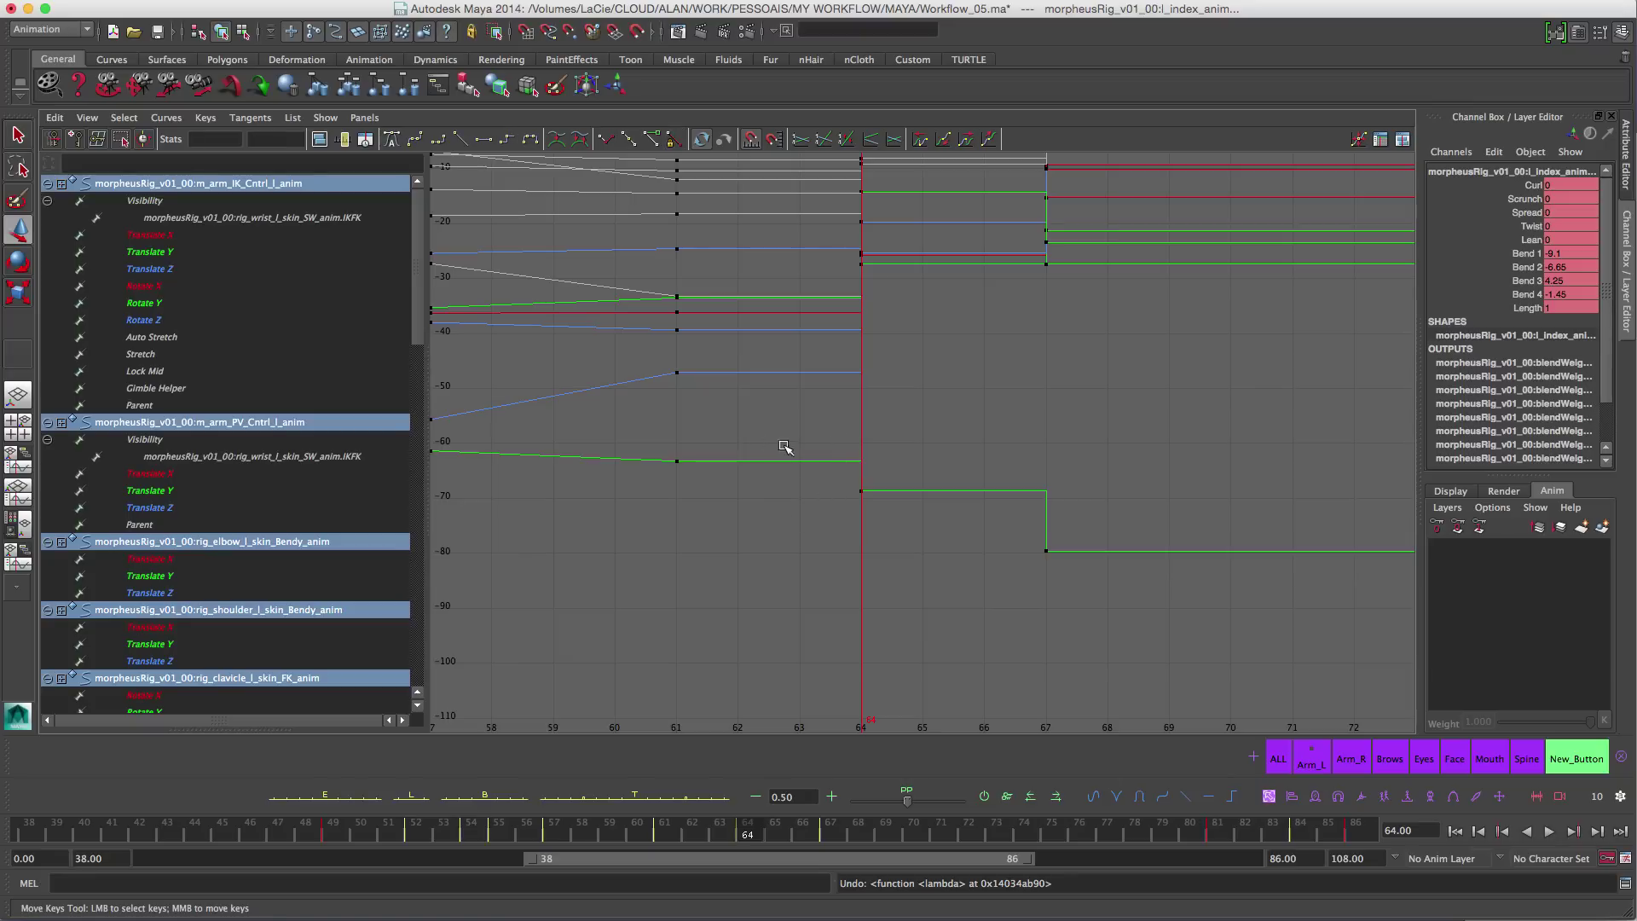
Step: Select the pole vector's Translate Y keys from frames 61 to 67, and isolate and frame the index control's Scrunch through Bend 2 curves
drag(670, 435, 1117, 641)
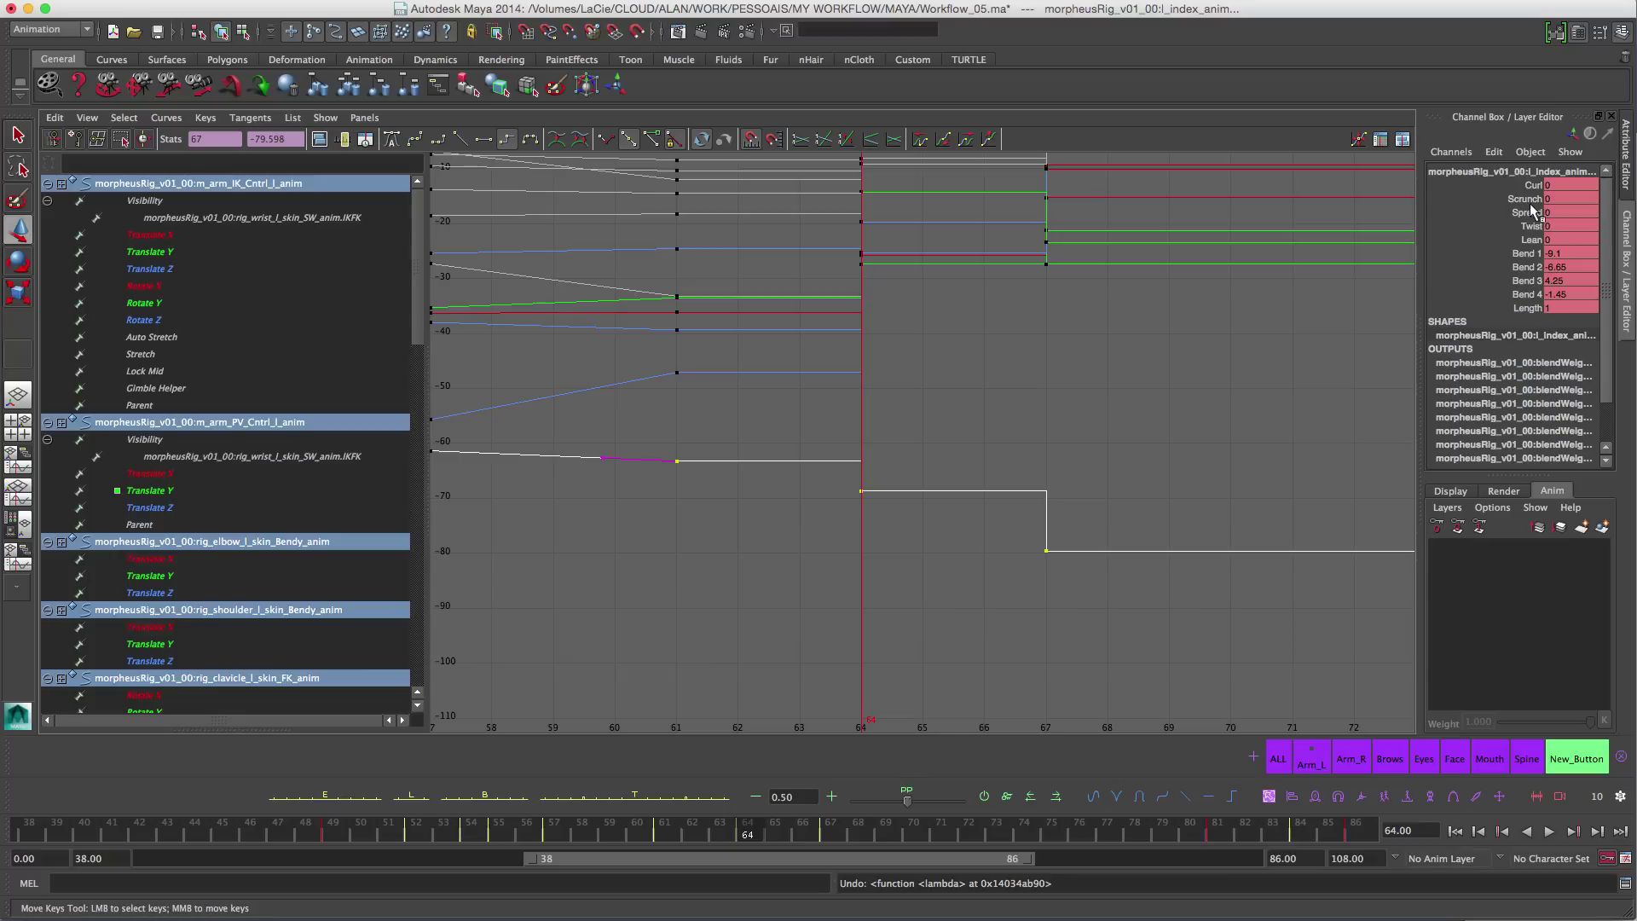
drag(1531, 200, 1530, 267)
key(f)
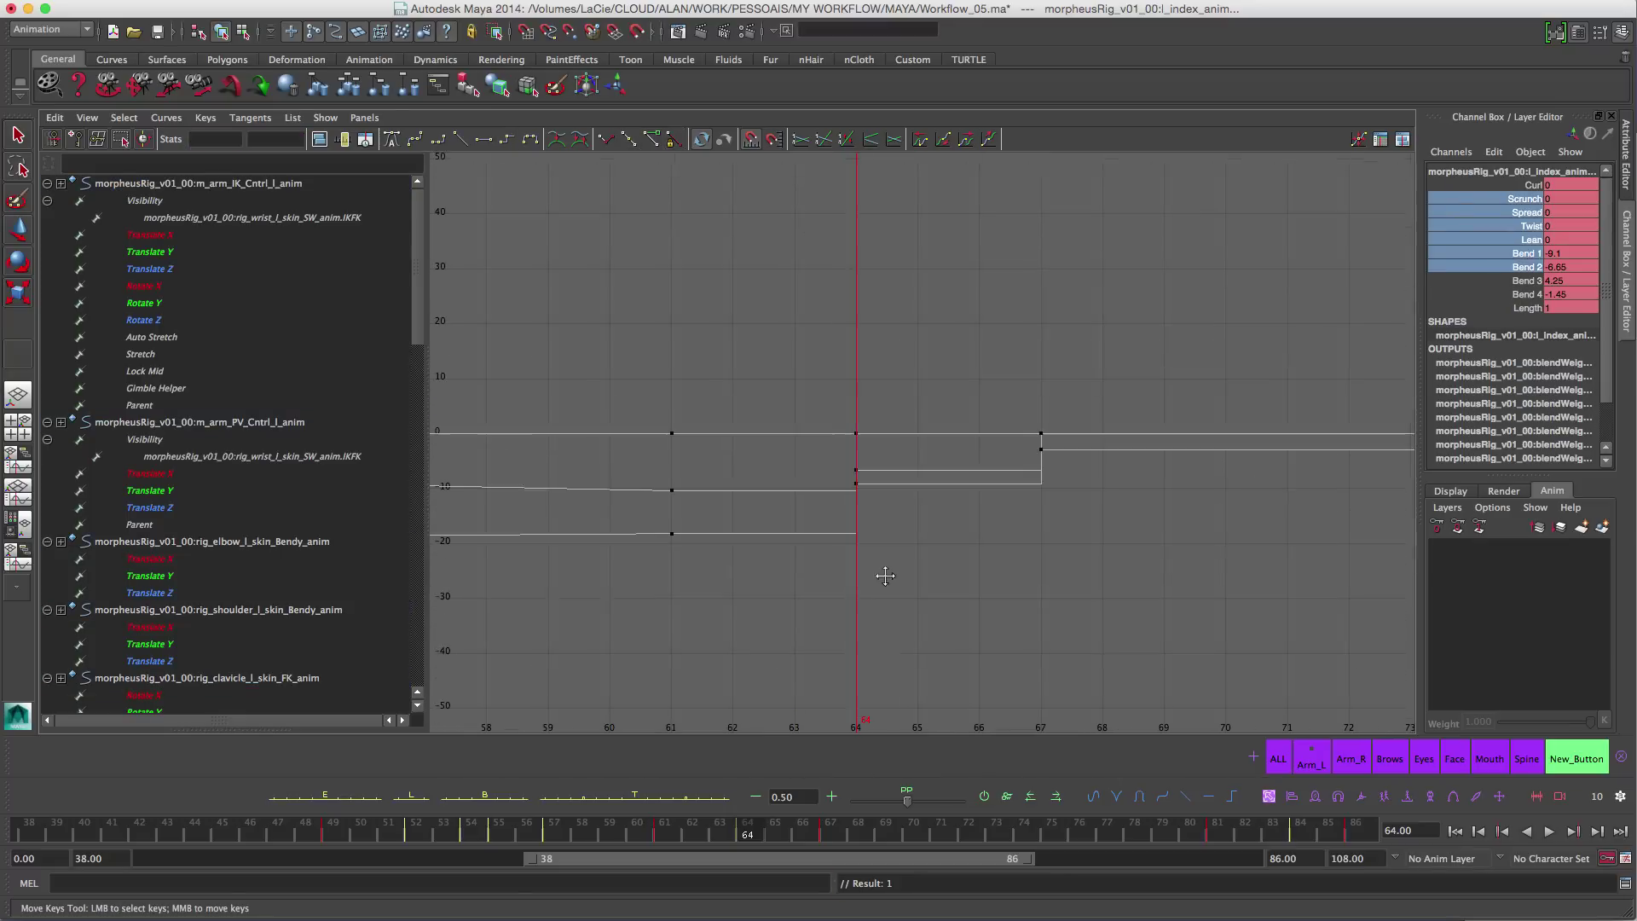
Step: Try tweening the index control's keys at frame 64 toward the next key, undo it and clear the key selection
drag(899, 415, 783, 687)
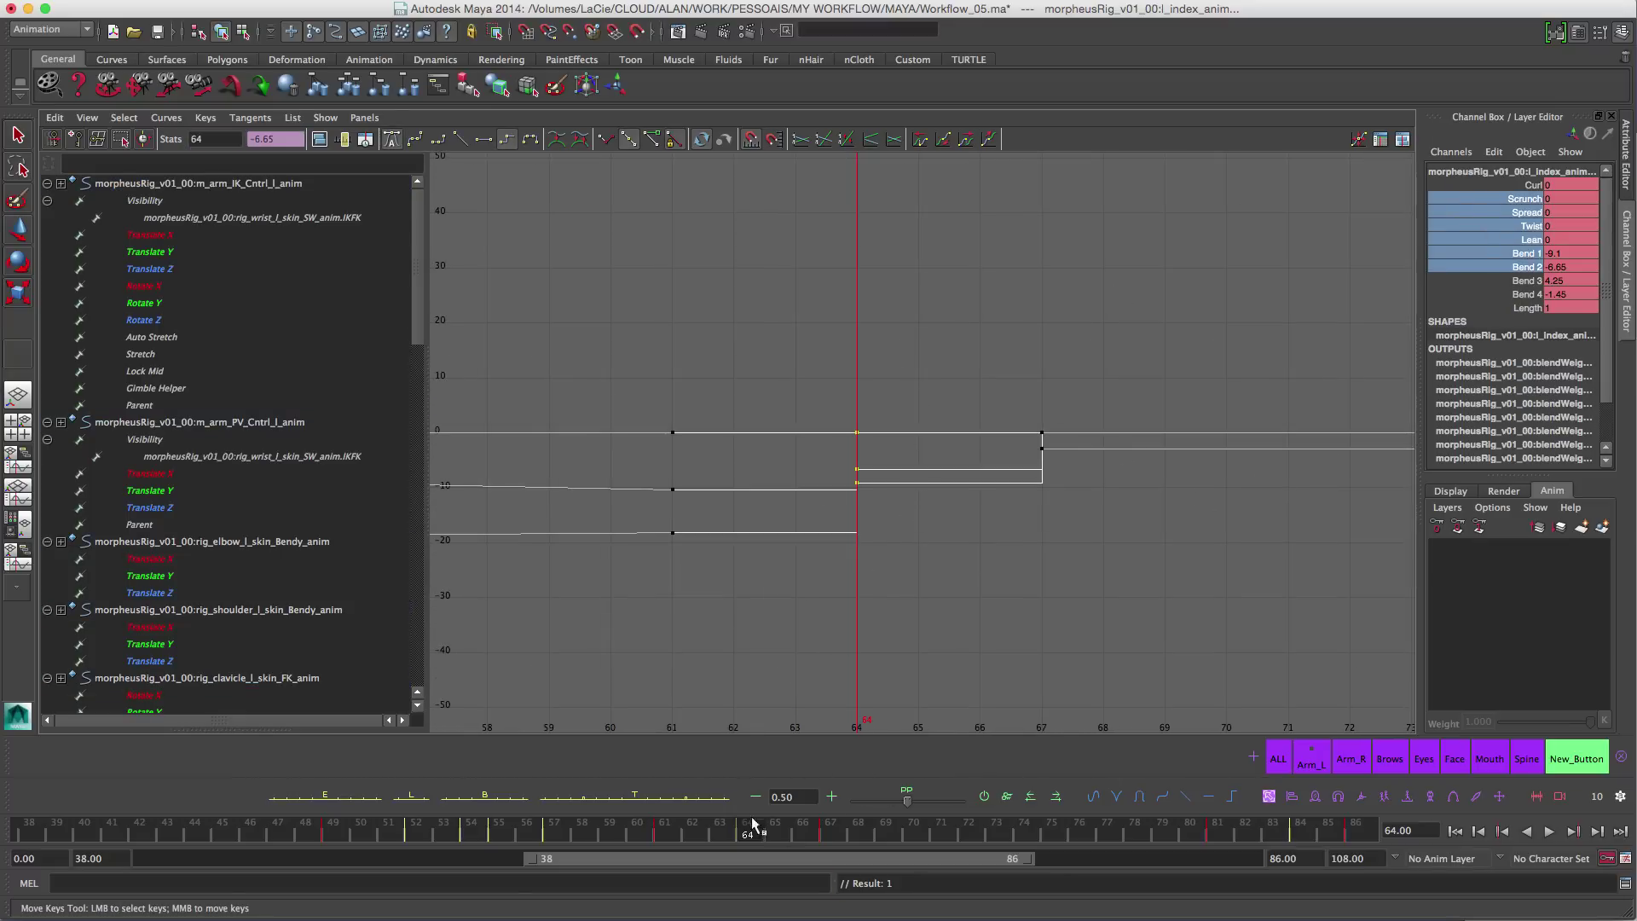
shift+drag(599, 827, 923, 838)
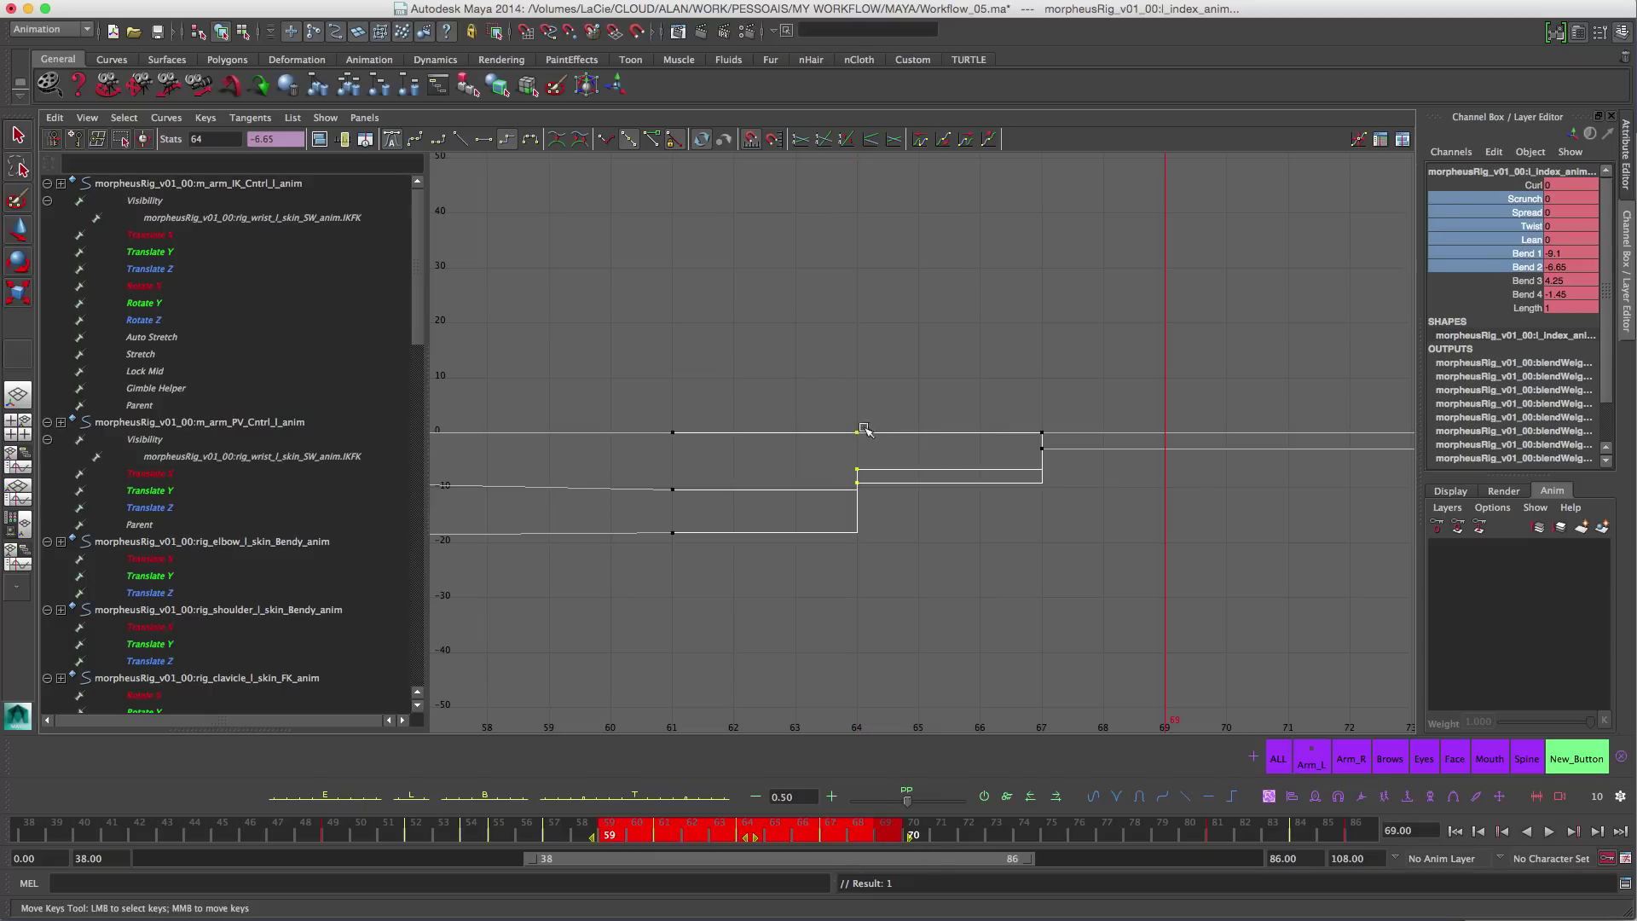
click(650, 800)
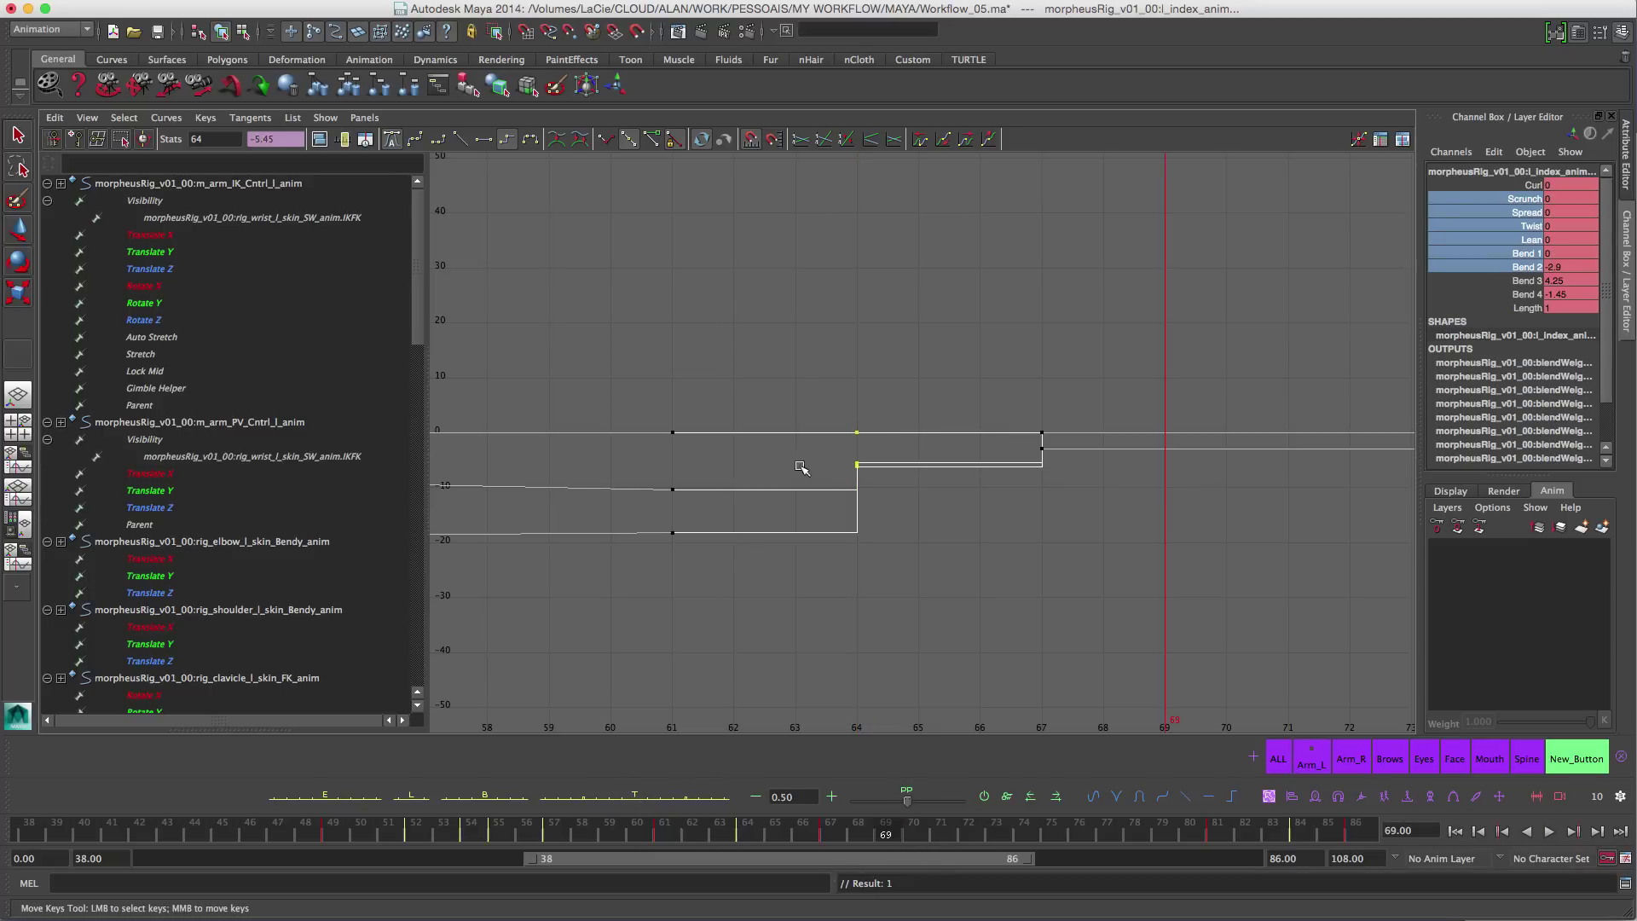
key(ctrl+z)
click(935, 475)
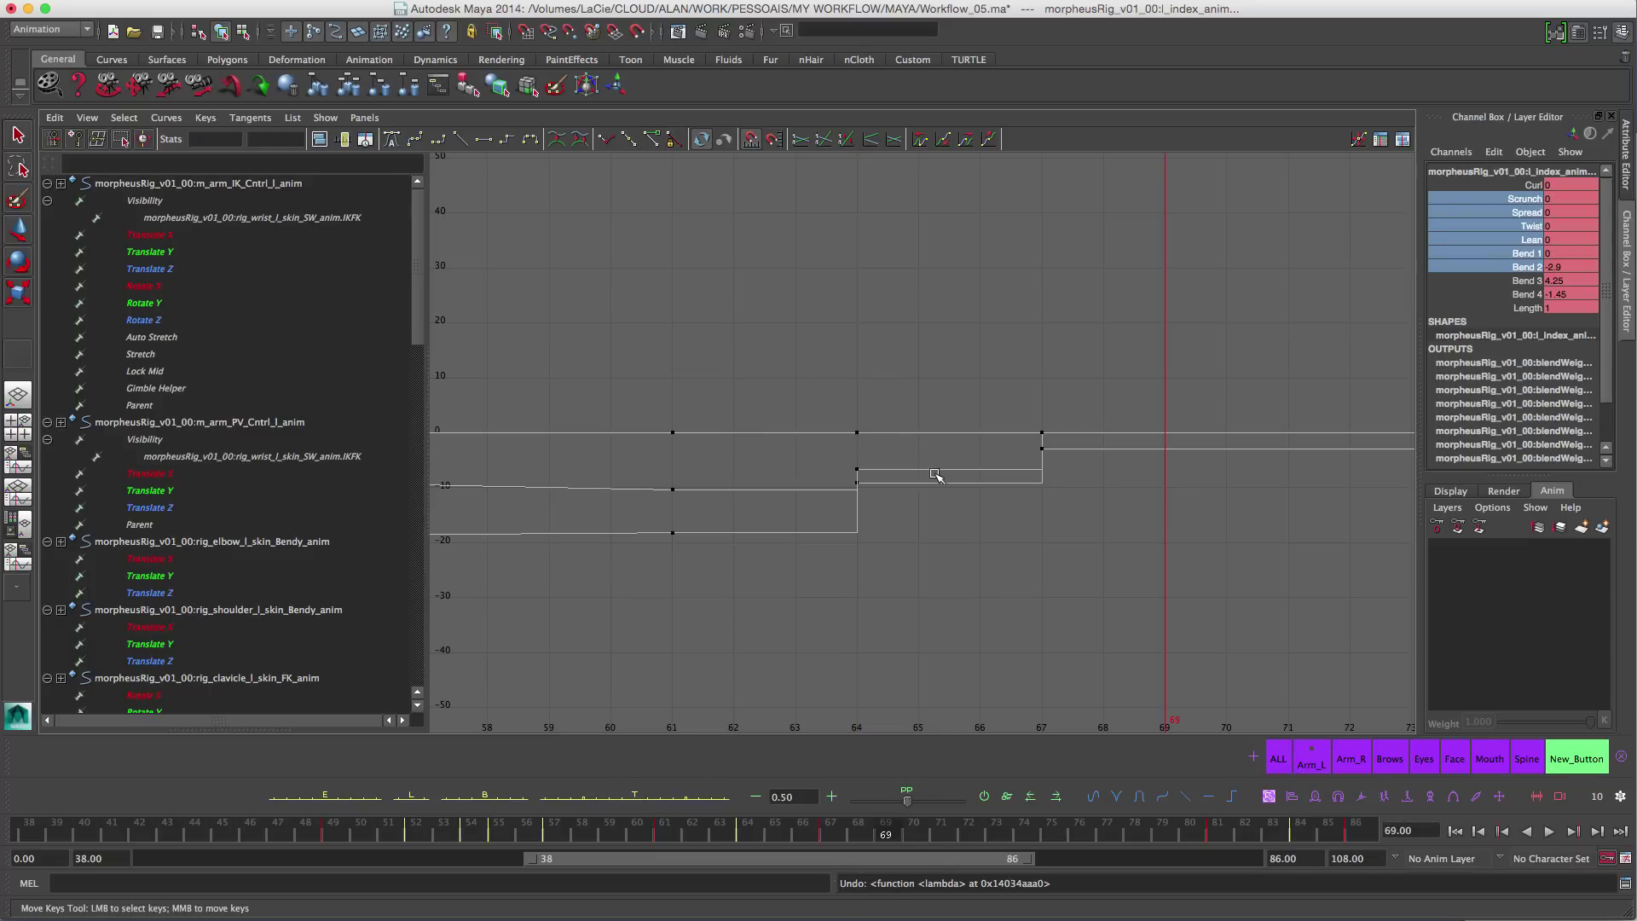
Step: Mark frames 60 to 69 on the timeline, return to frame 67, try a 50% tween there and undo it
drag(878, 834, 828, 831)
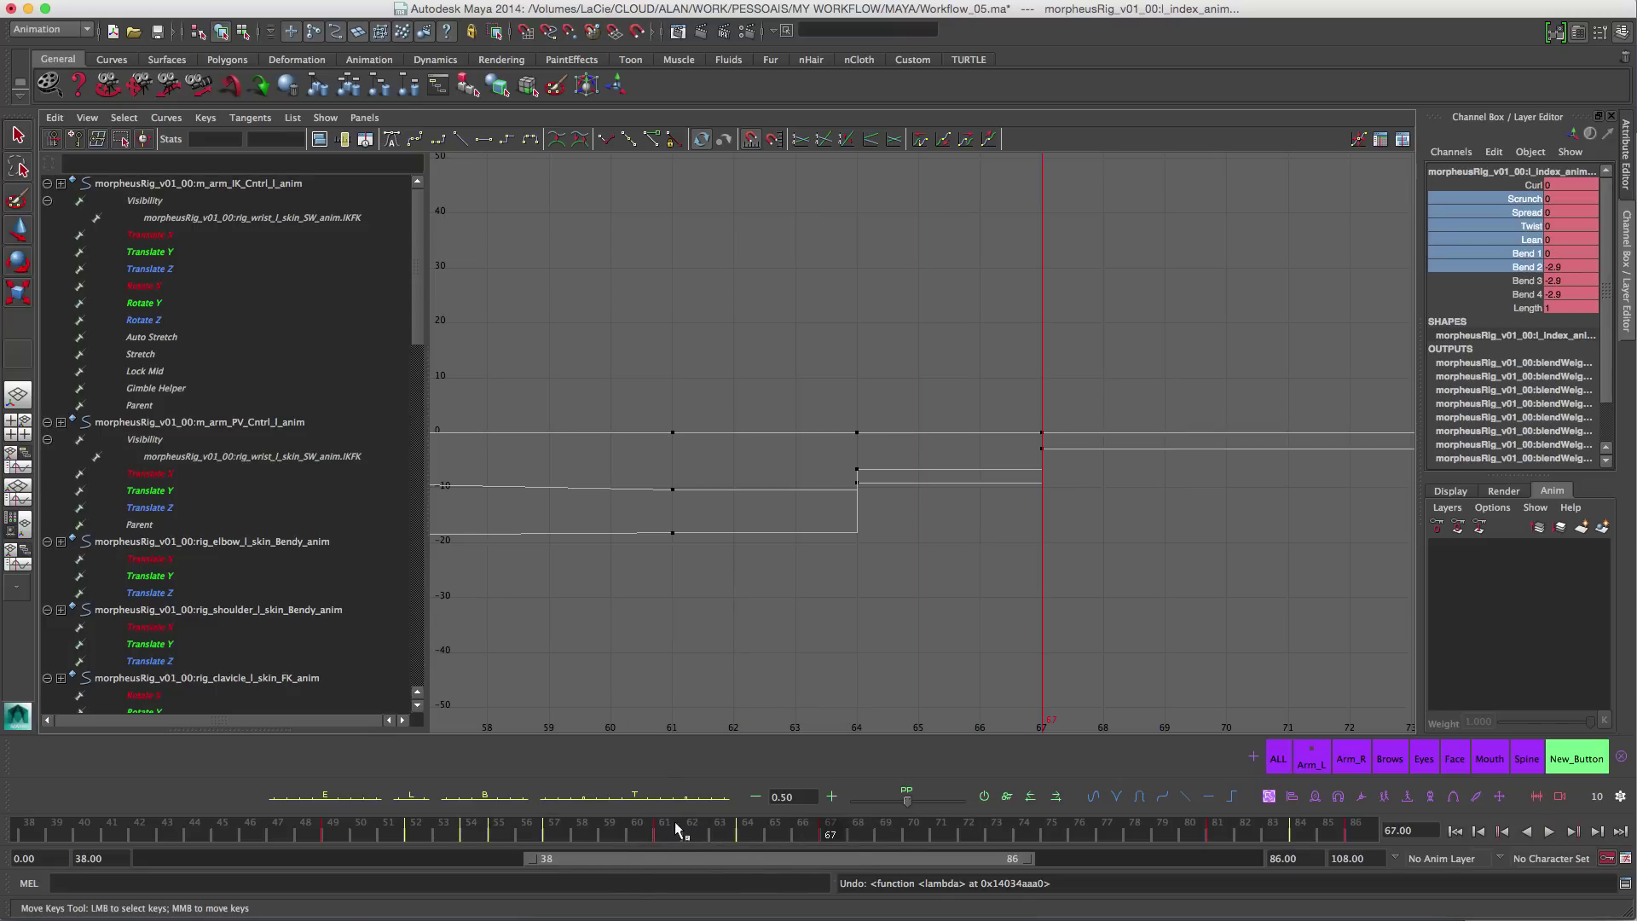
shift+drag(635, 831, 871, 840)
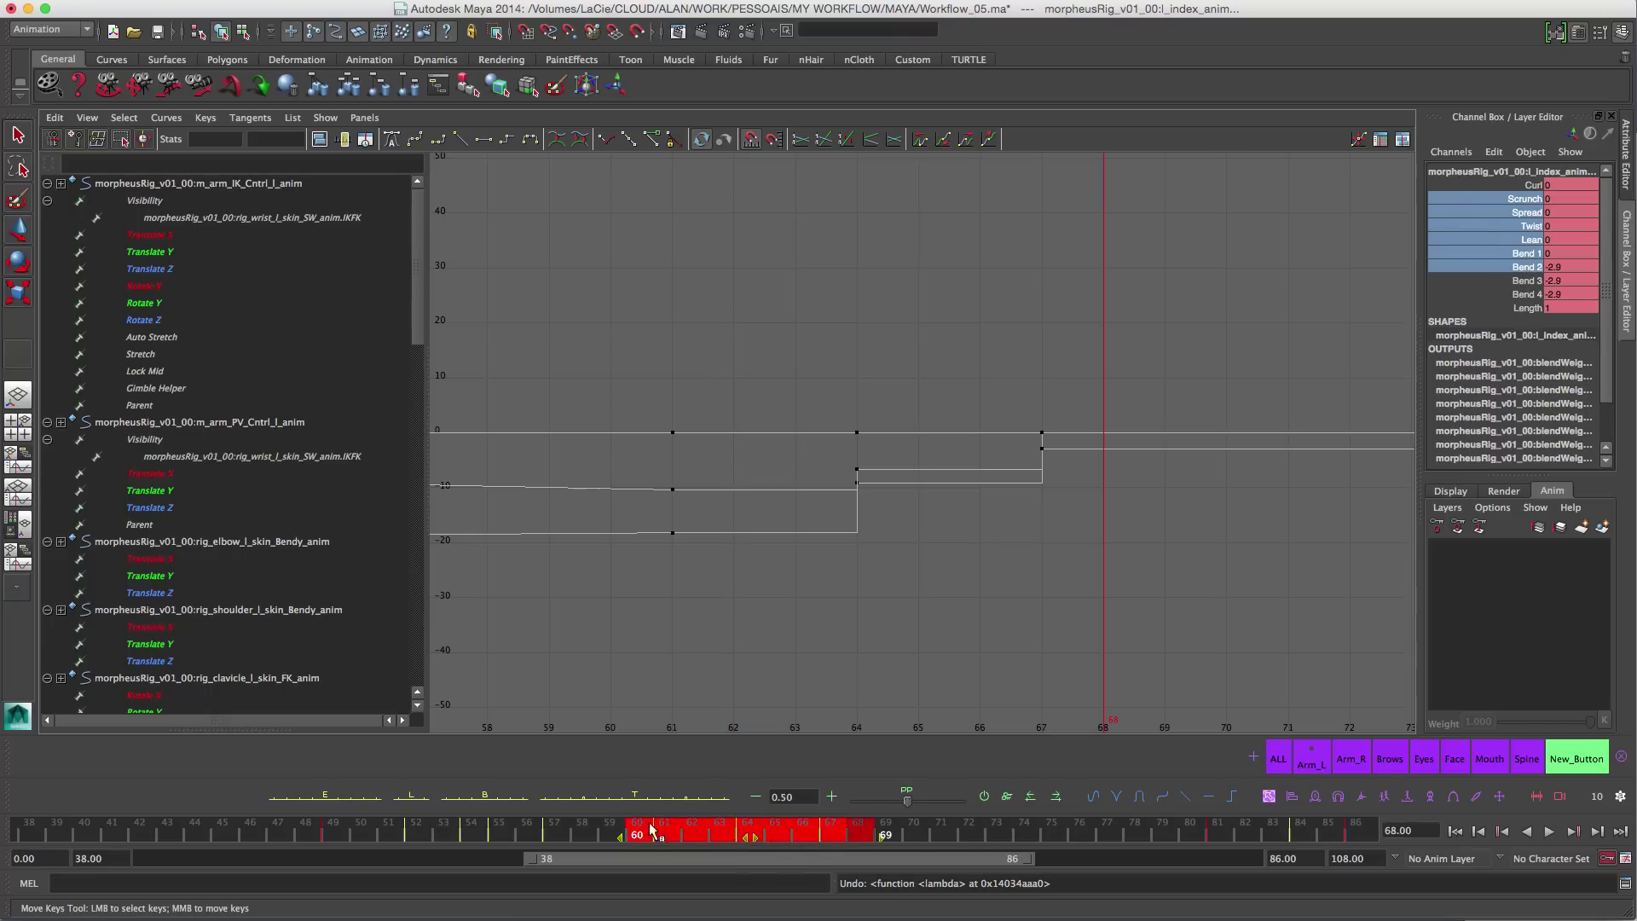
click(938, 827)
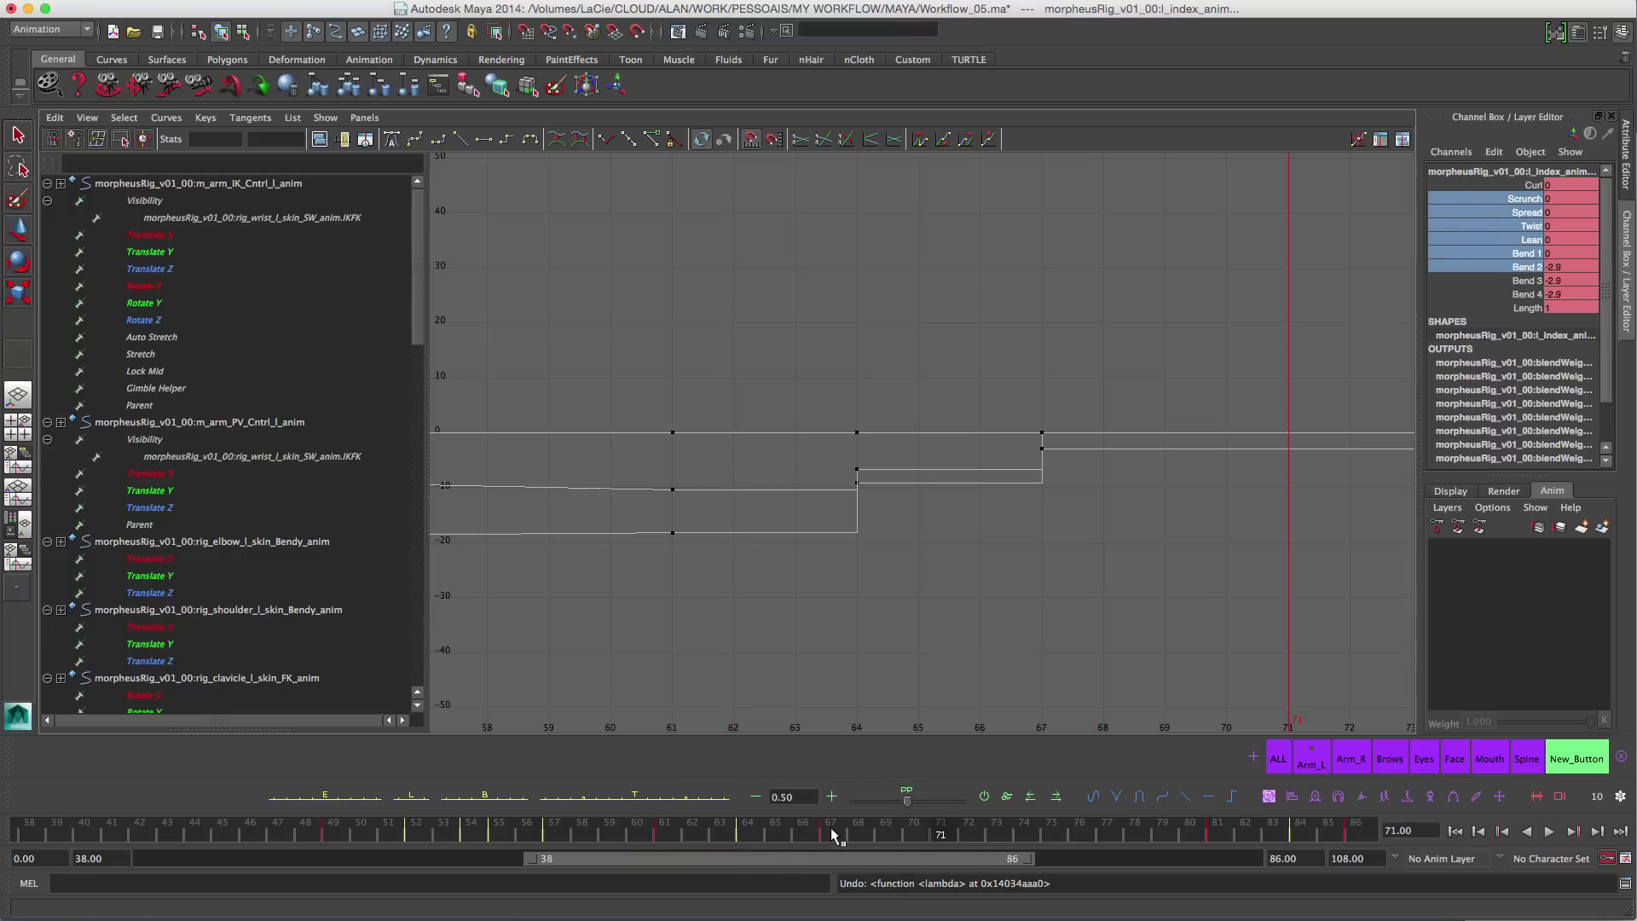
click(832, 834)
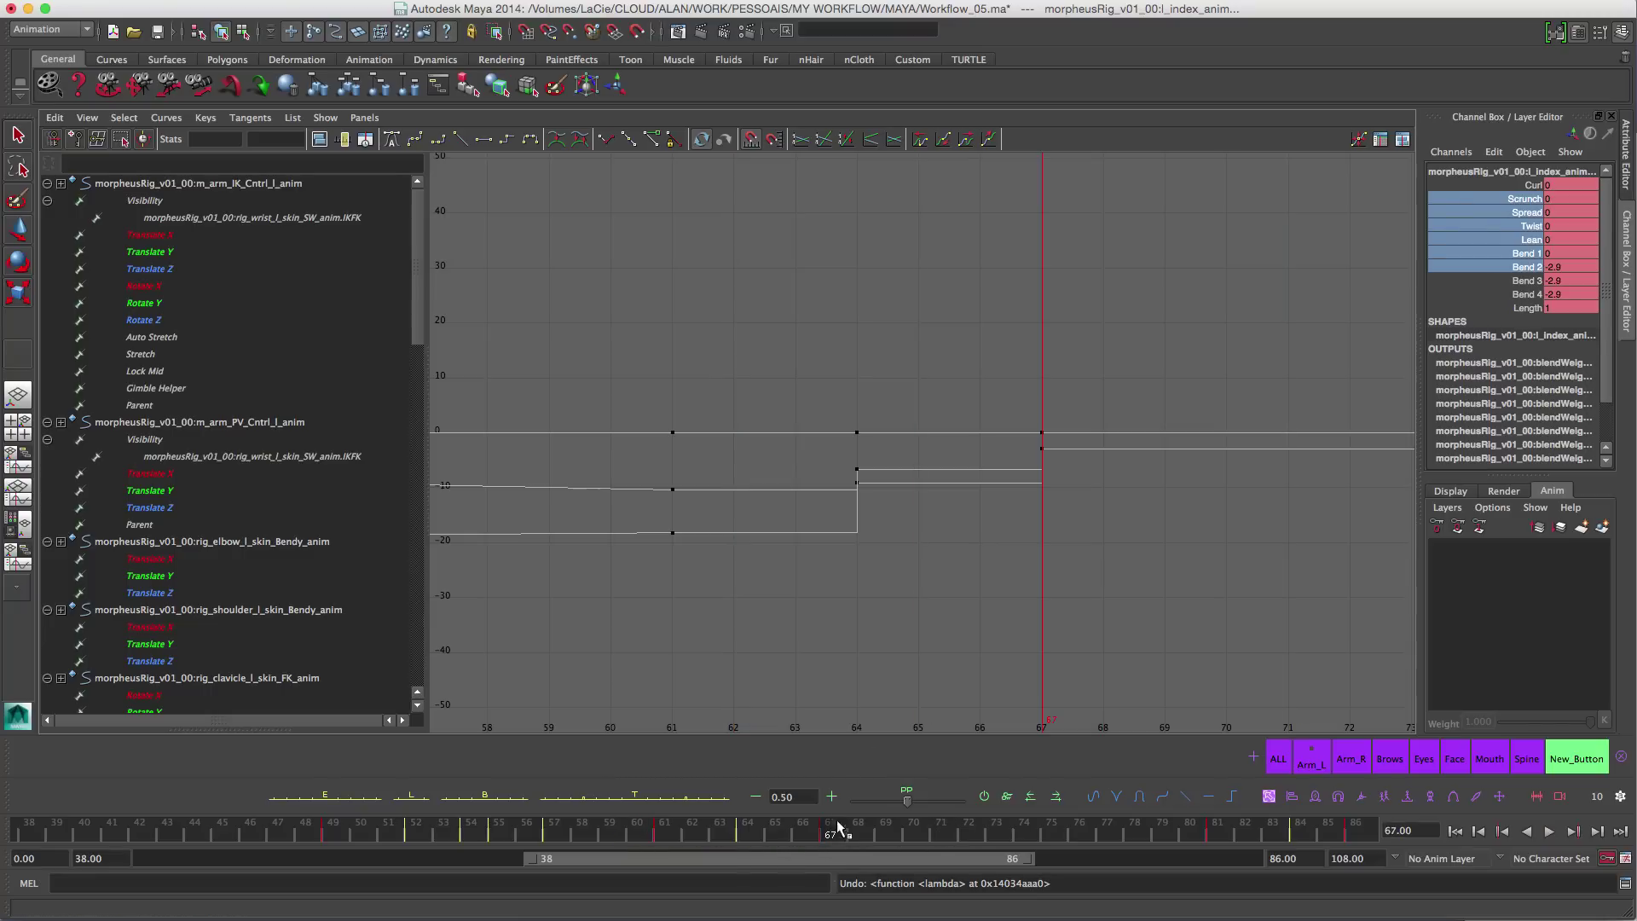
click(634, 797)
key(z)
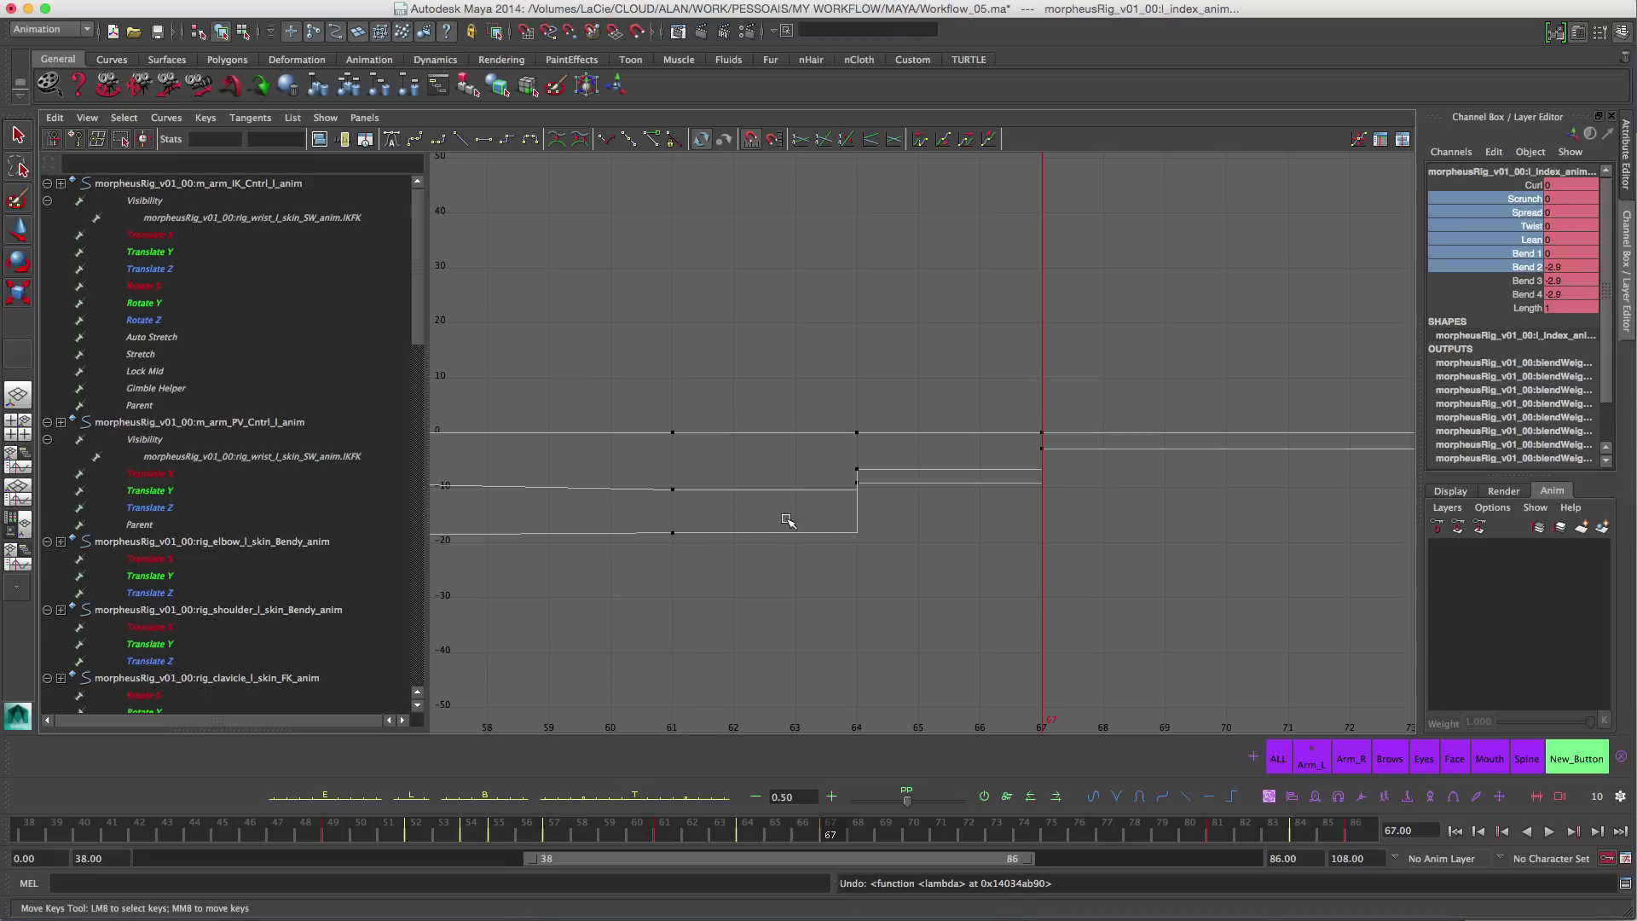
Step: Return to the character viewport, go to frame 64 and select the left arm IK control
key(grave)
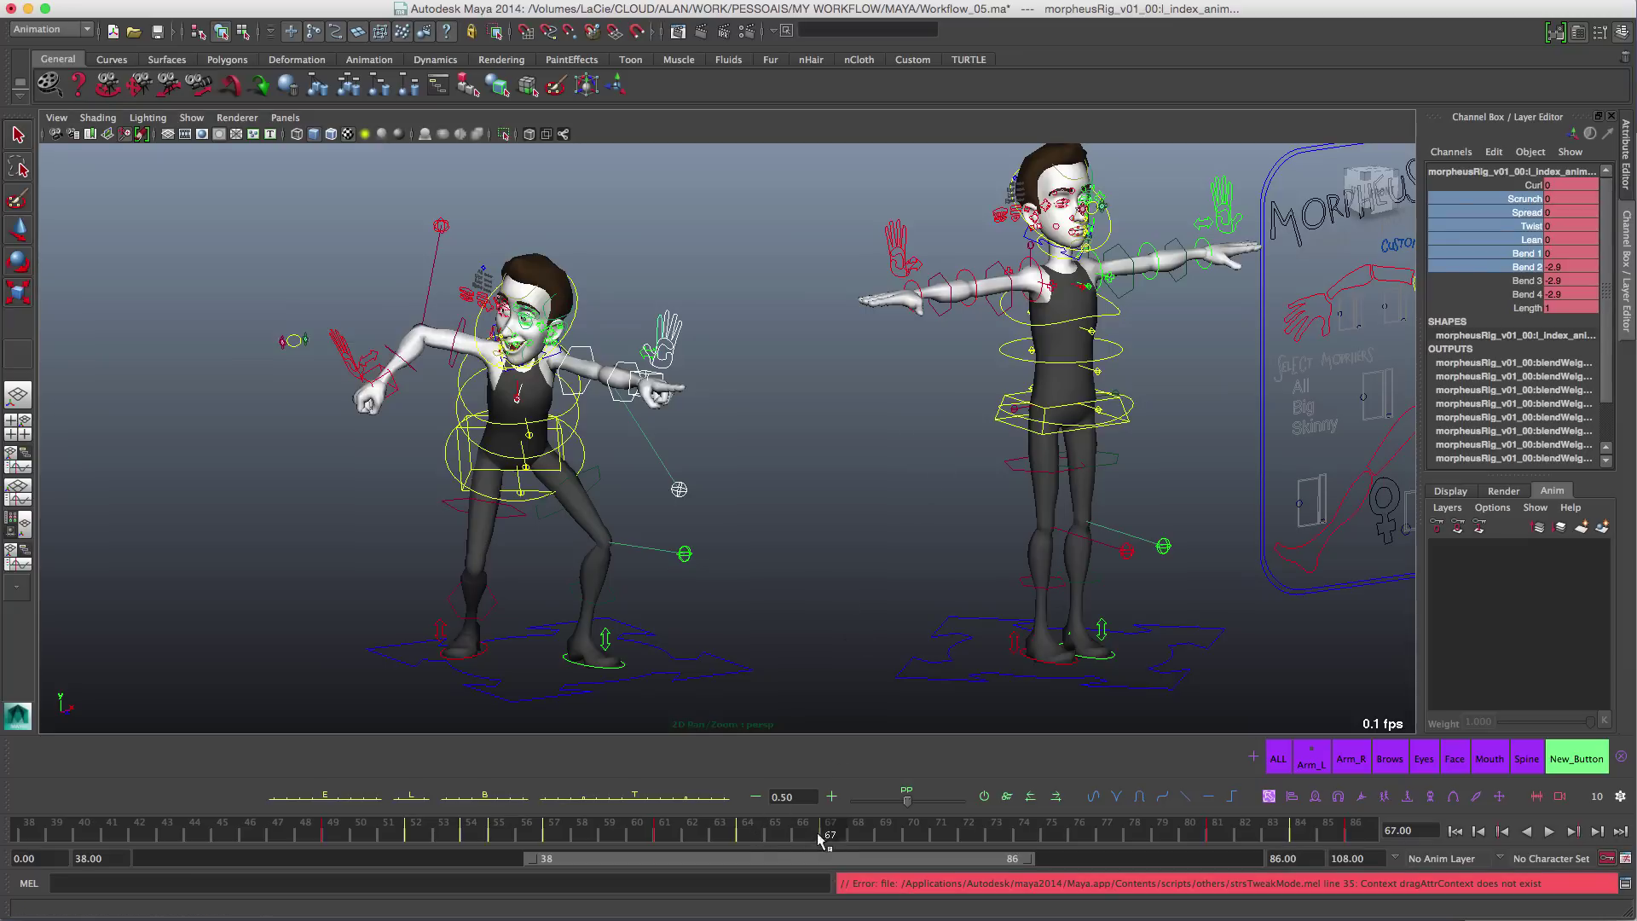
key(alt+v)
drag(829, 840, 748, 835)
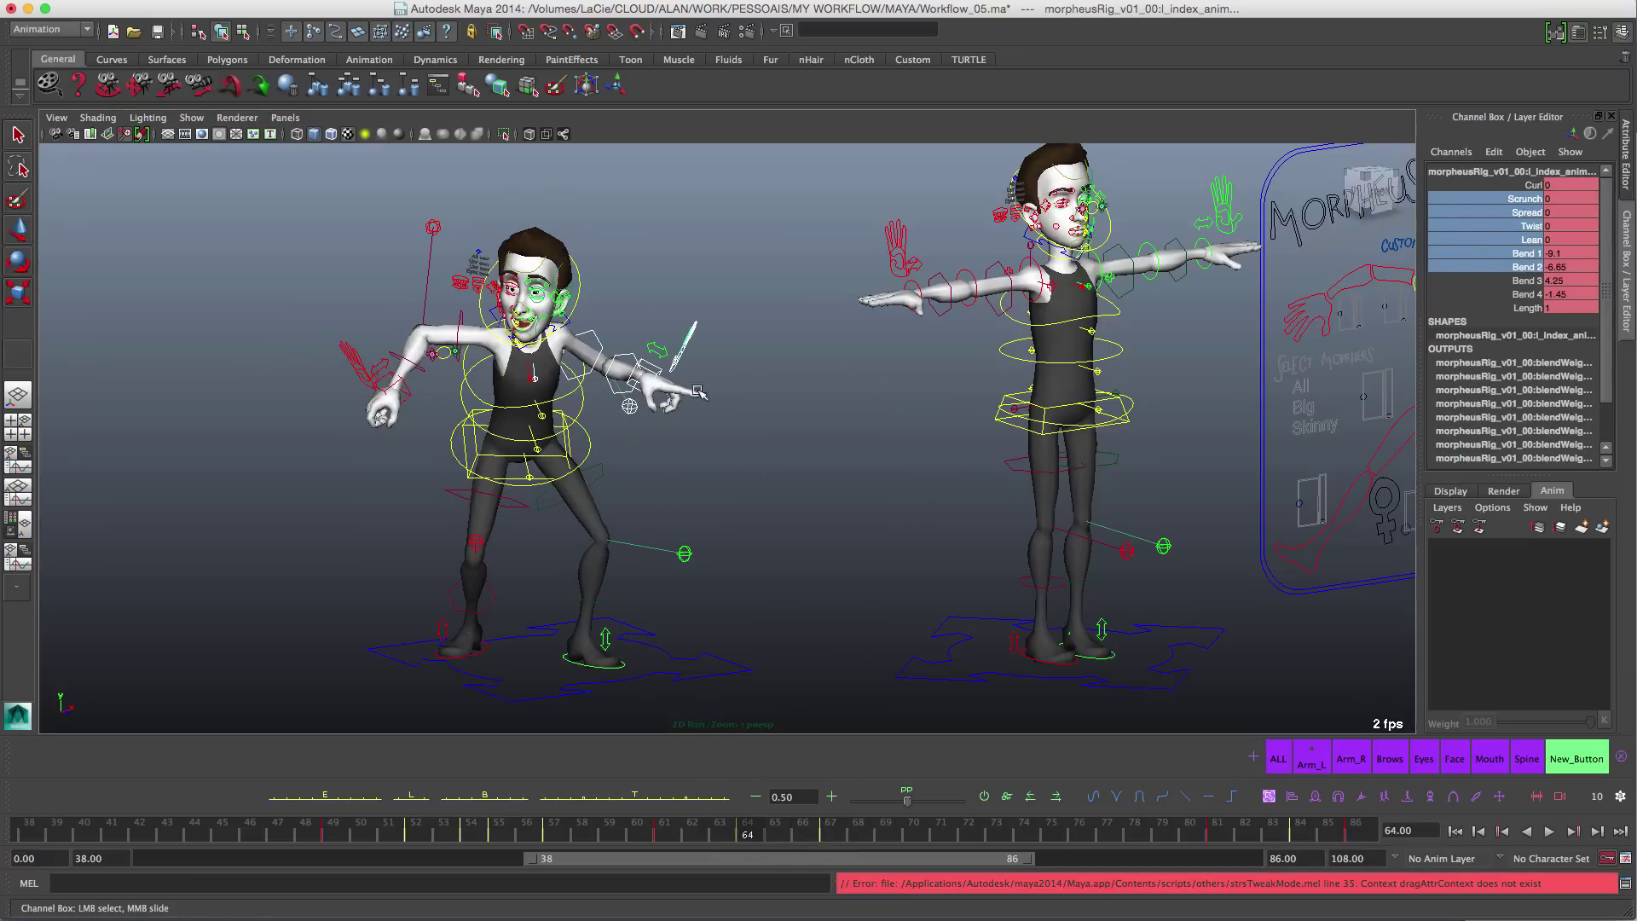
scroll(701, 392, up, 3)
click(730, 367)
key(w)
click(668, 365)
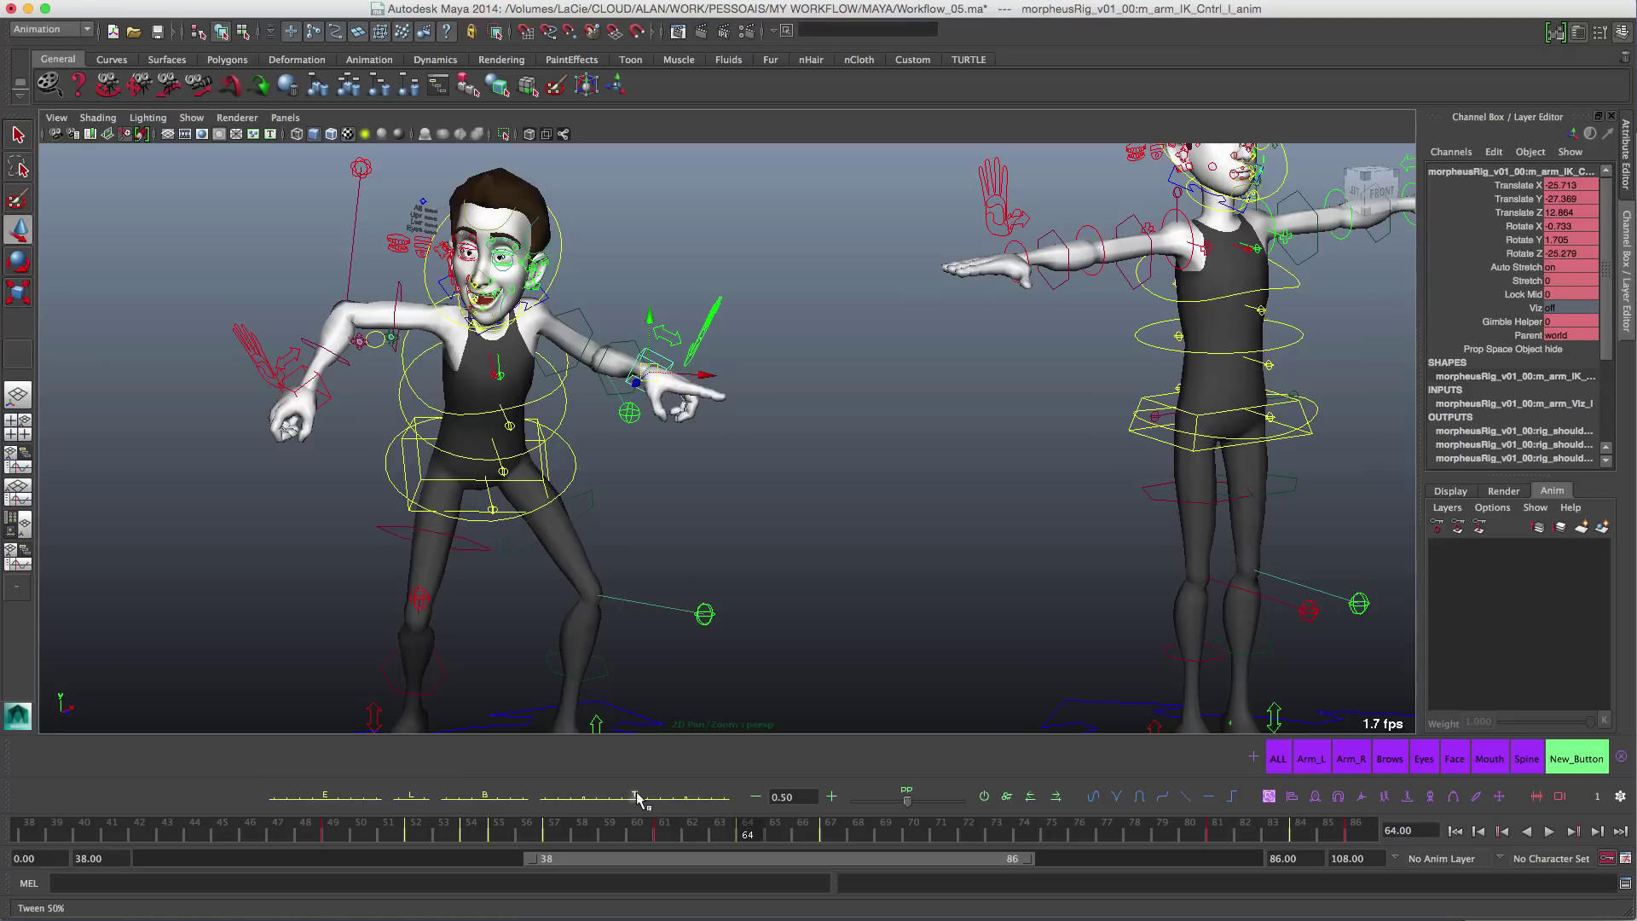
Step: Tween only the left arm IK control's Translate X channel at frame 64, and likewise its Rotate X, Y and Z channels
click(1522, 186)
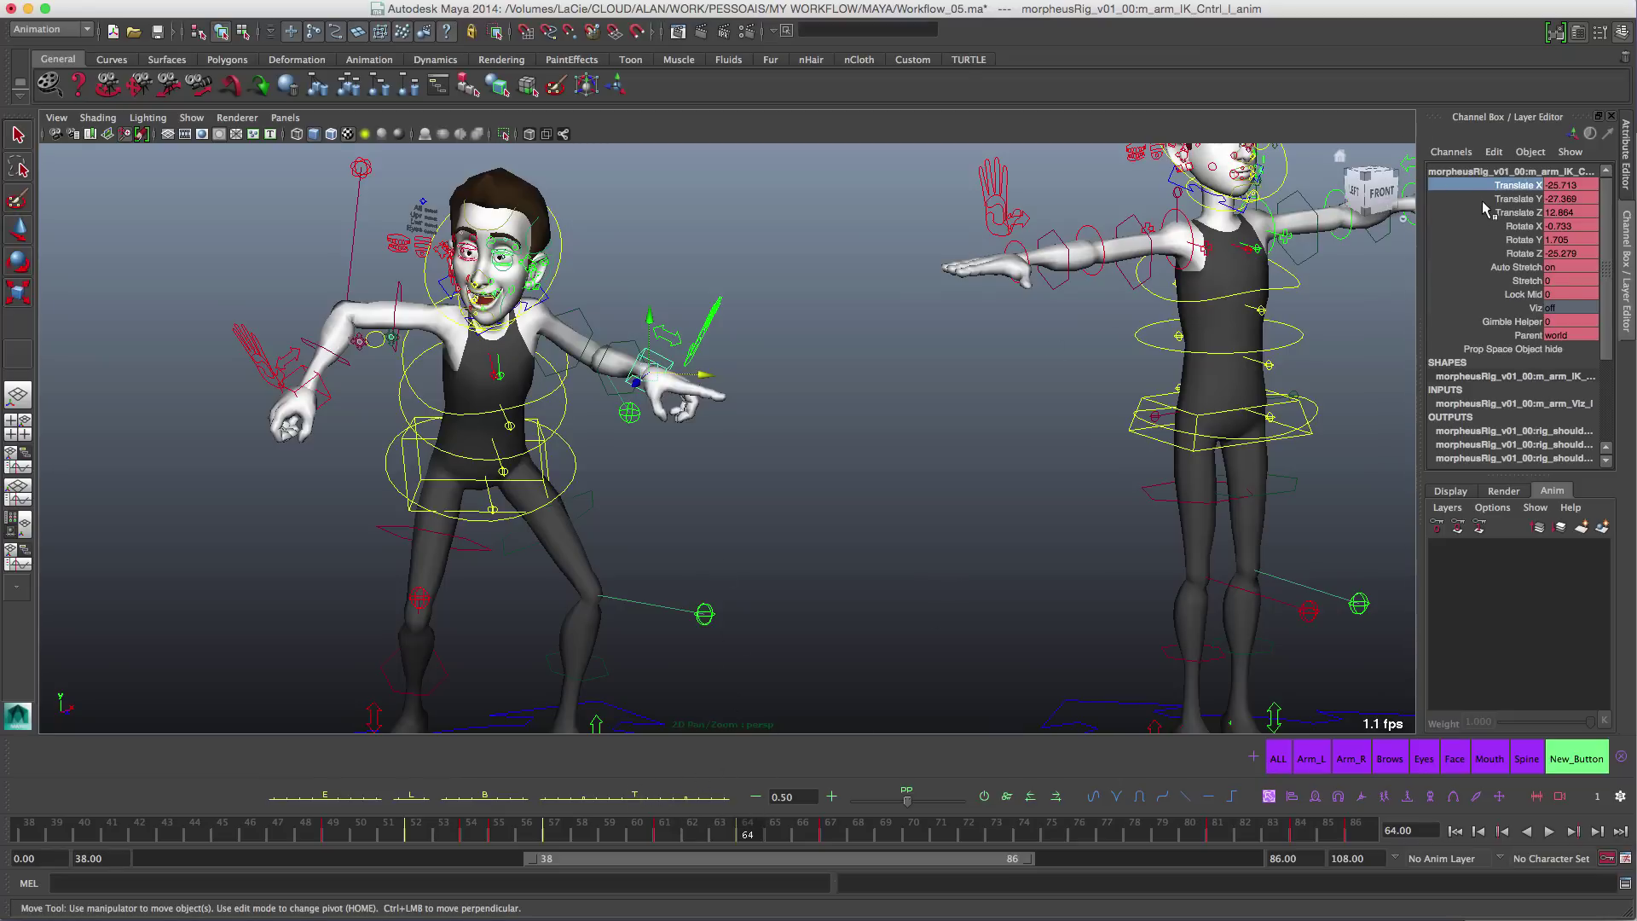
drag(686, 803, 648, 804)
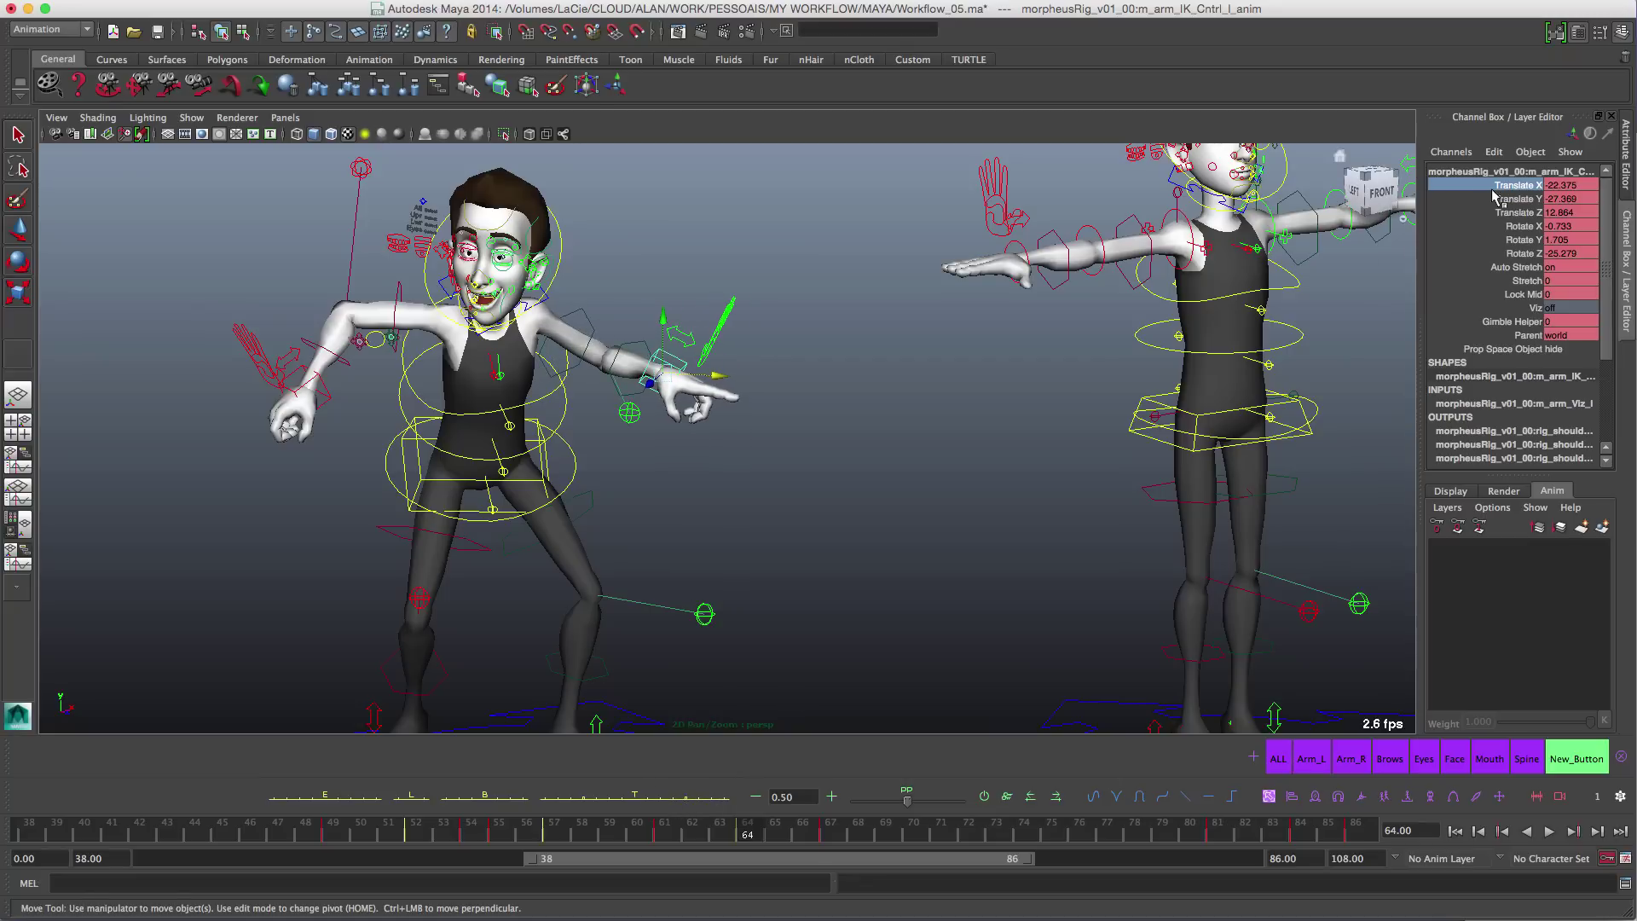
drag(1520, 226, 1522, 253)
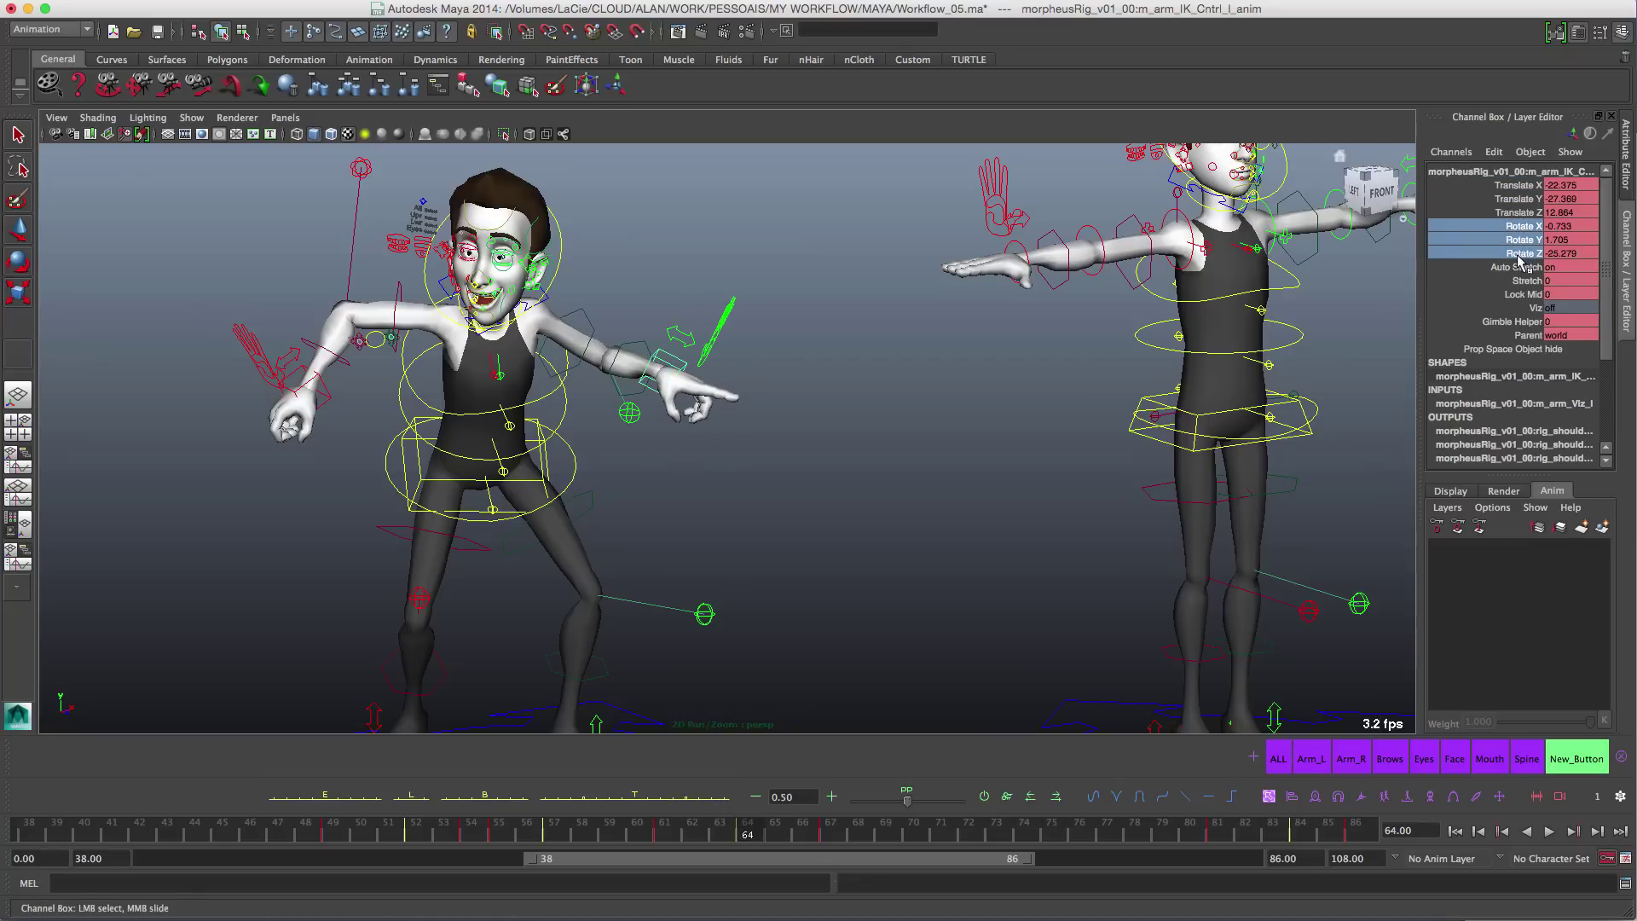
drag(686, 799, 647, 805)
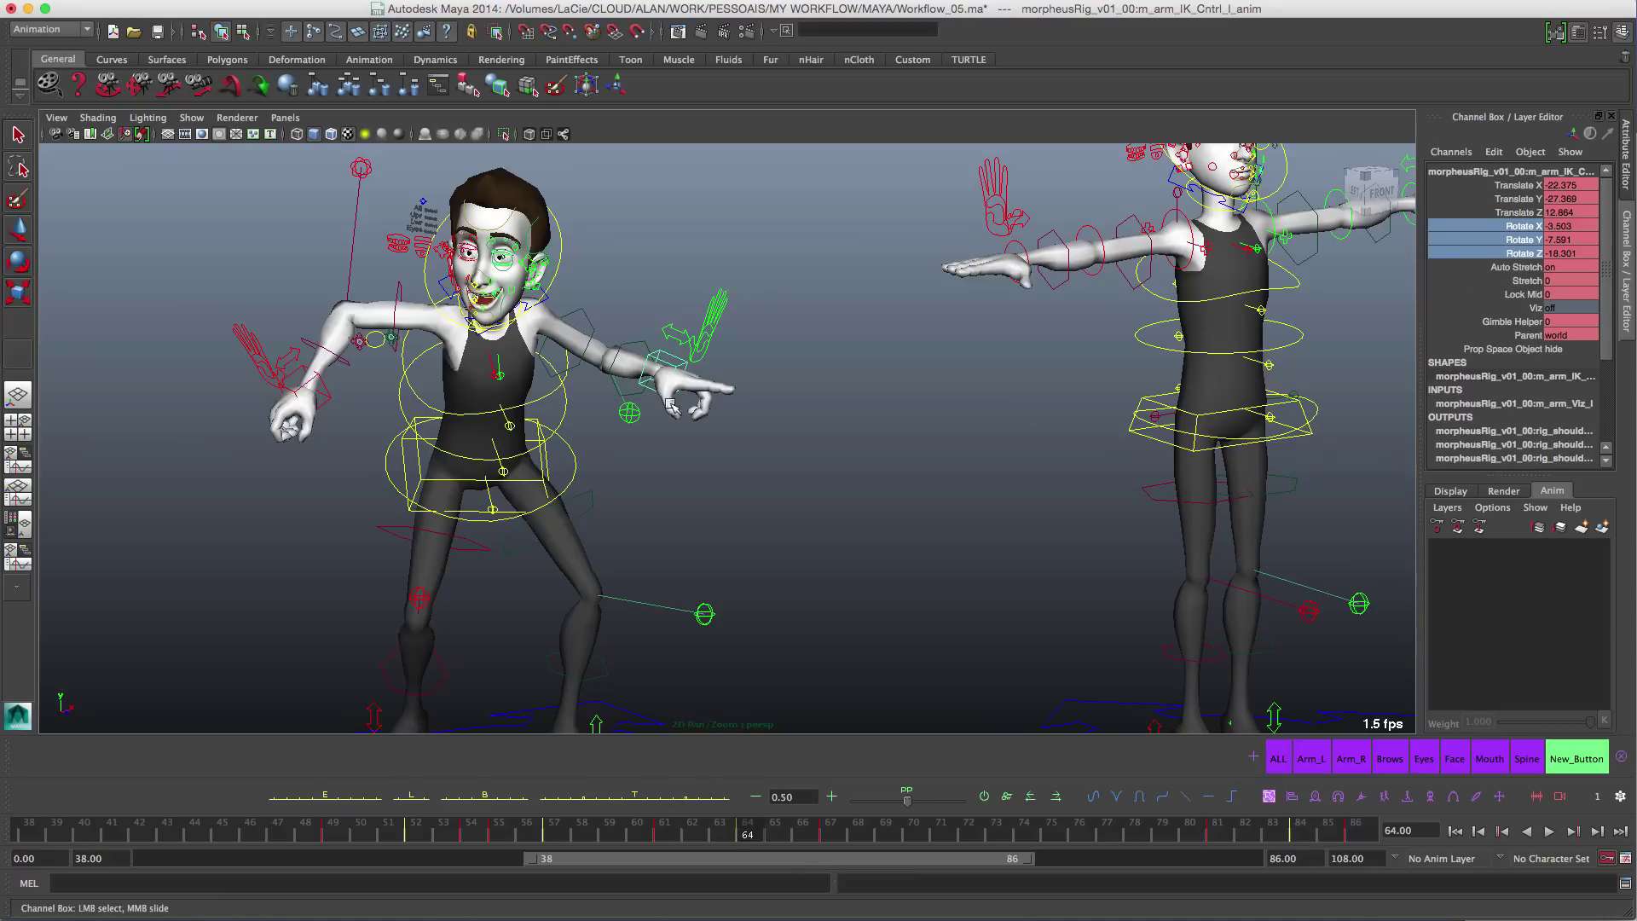
Step: Reselect the left arm IK control with no individual channels highlighted
alt+middle_drag(671, 408, 796, 428)
scroll(796, 428, up, 3)
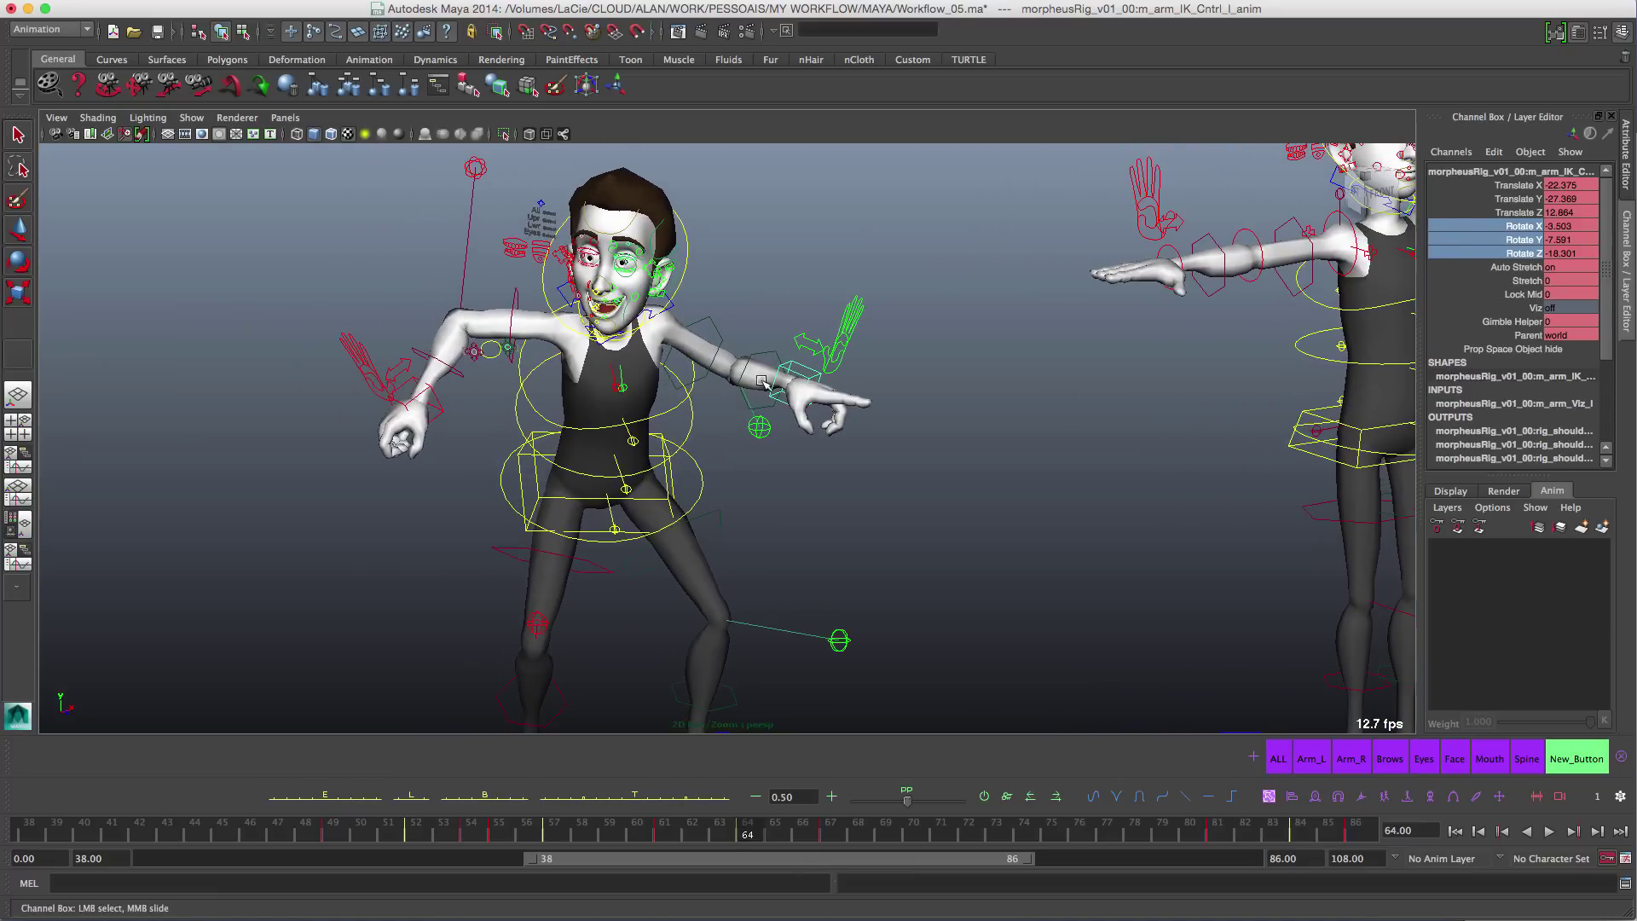
key(w)
click(878, 378)
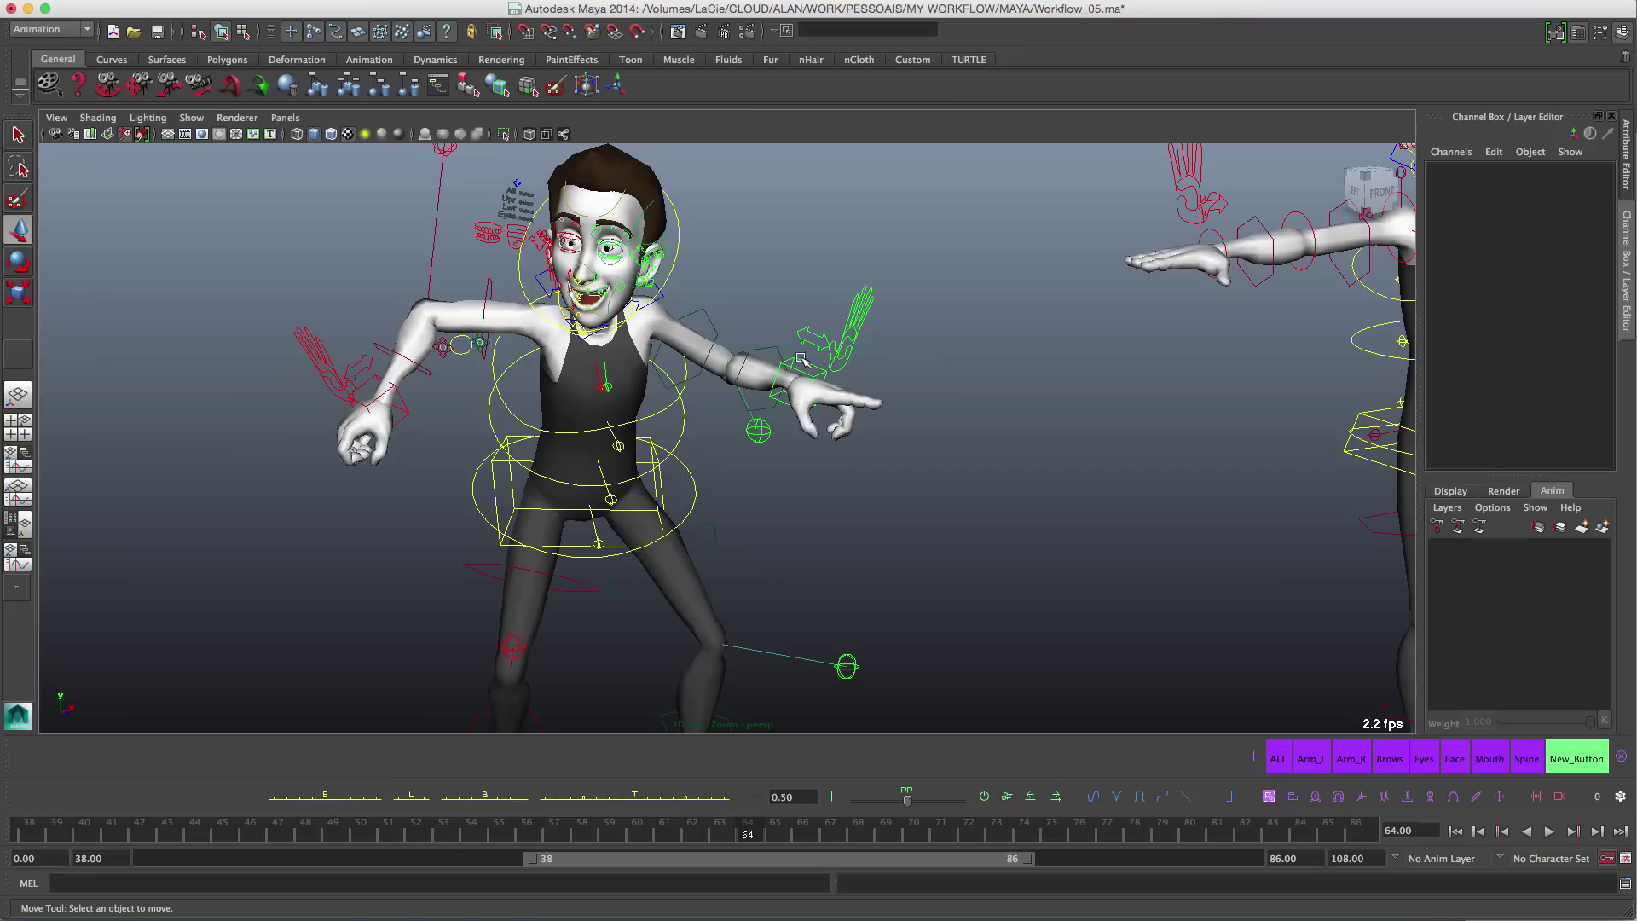
click(802, 361)
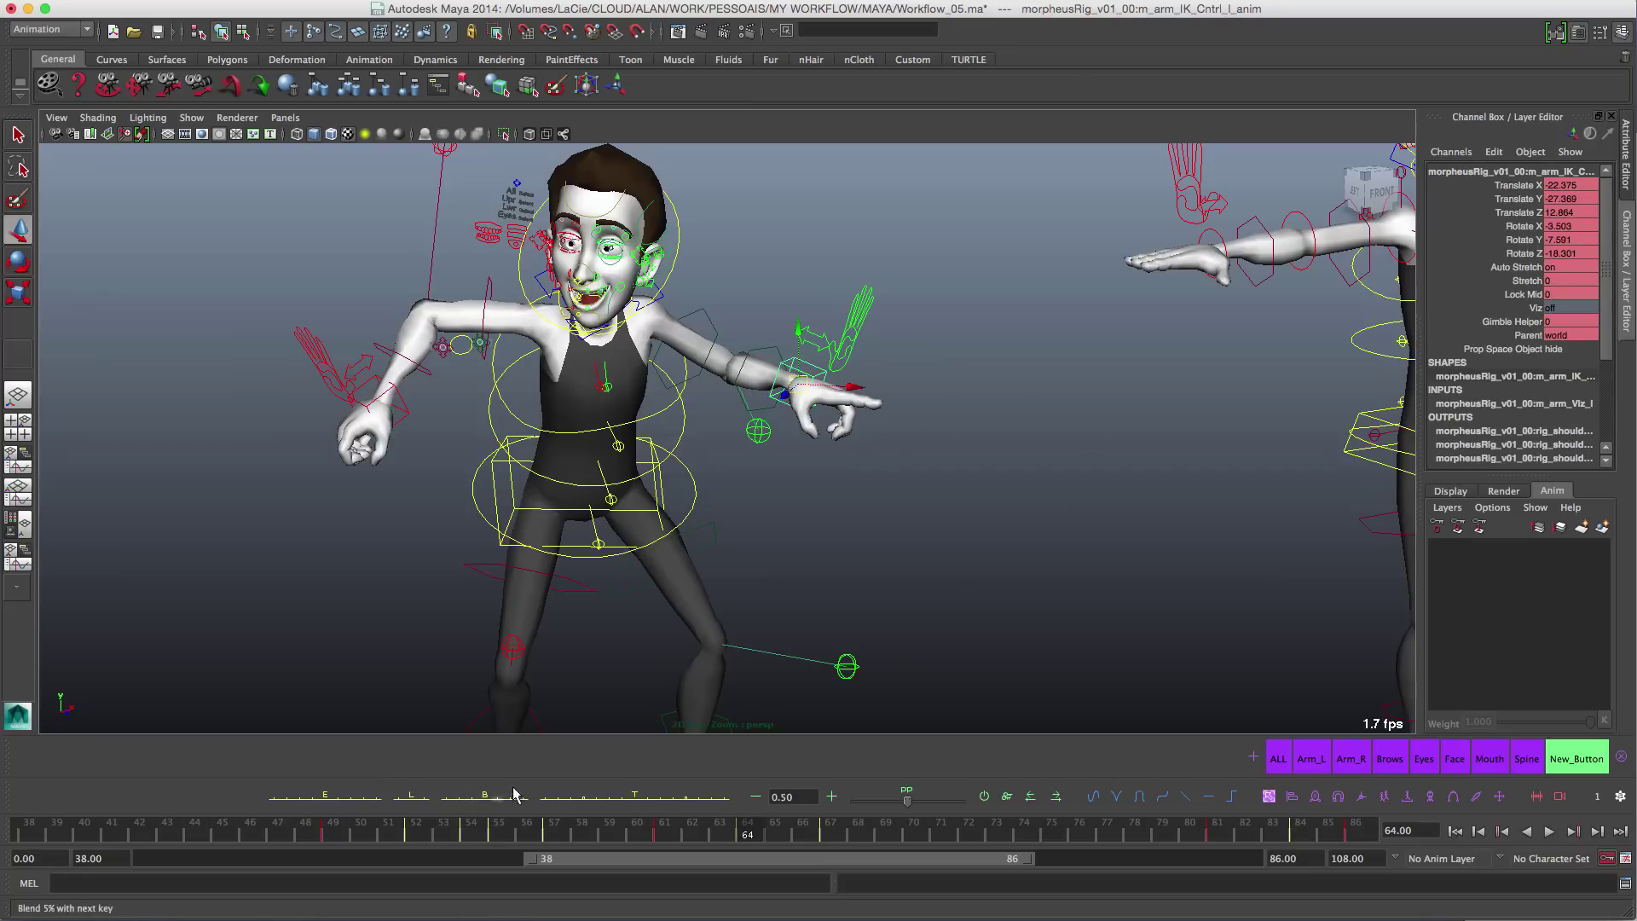
Step: Select every control with the ALL set, tween the frame 64 pose by 50% and compare it with the neighbouring keys
click(1278, 758)
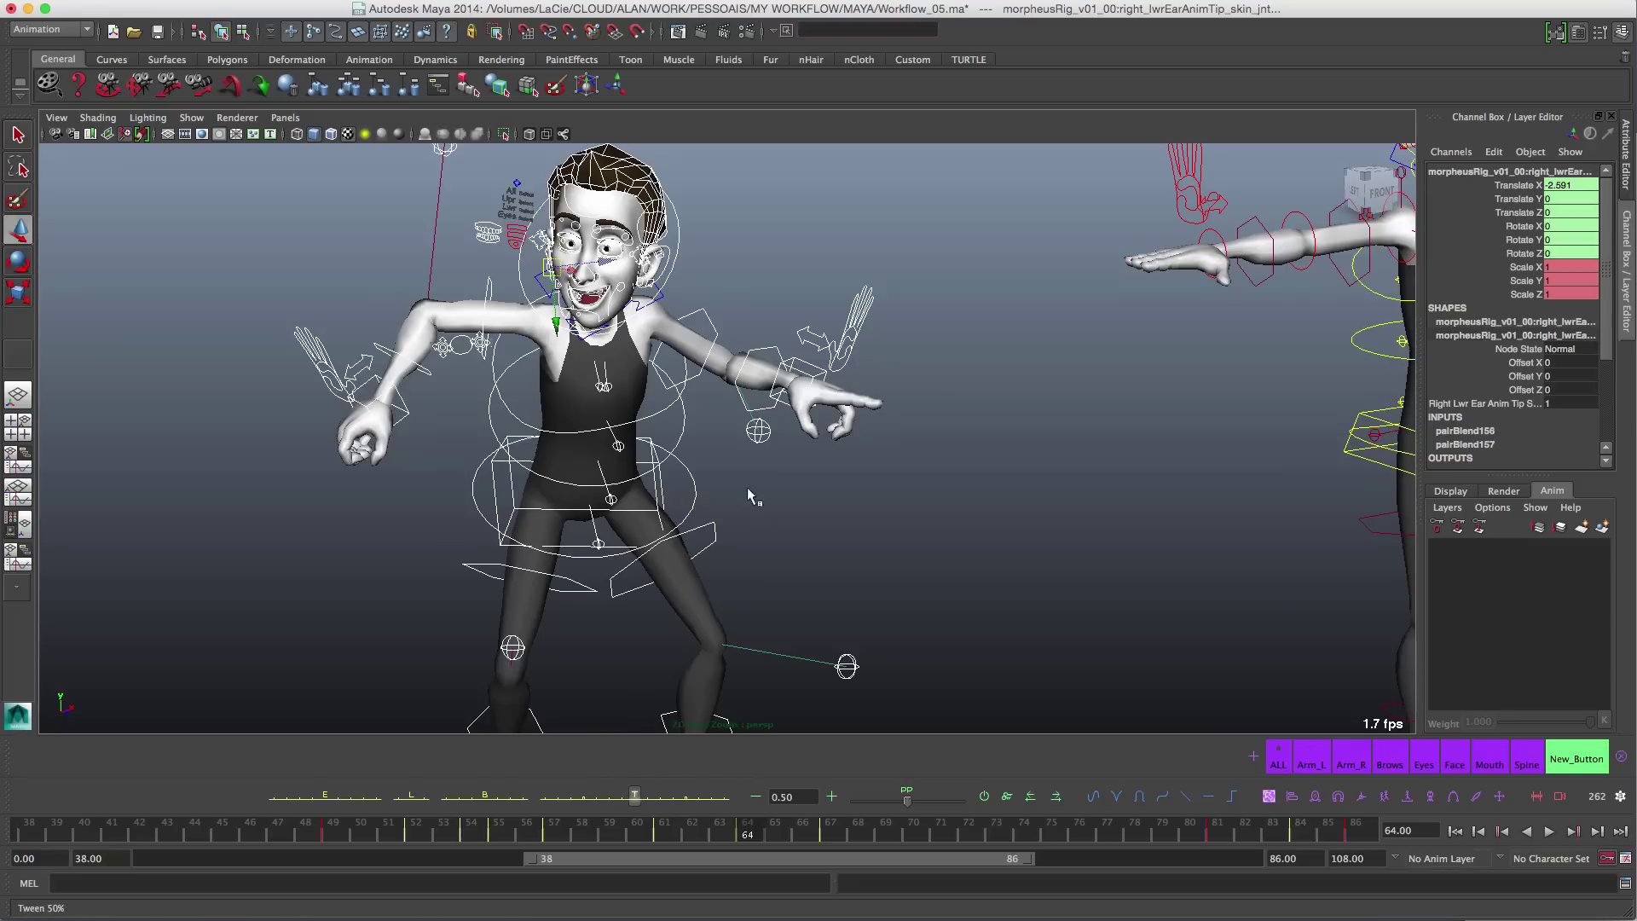
key(comma)
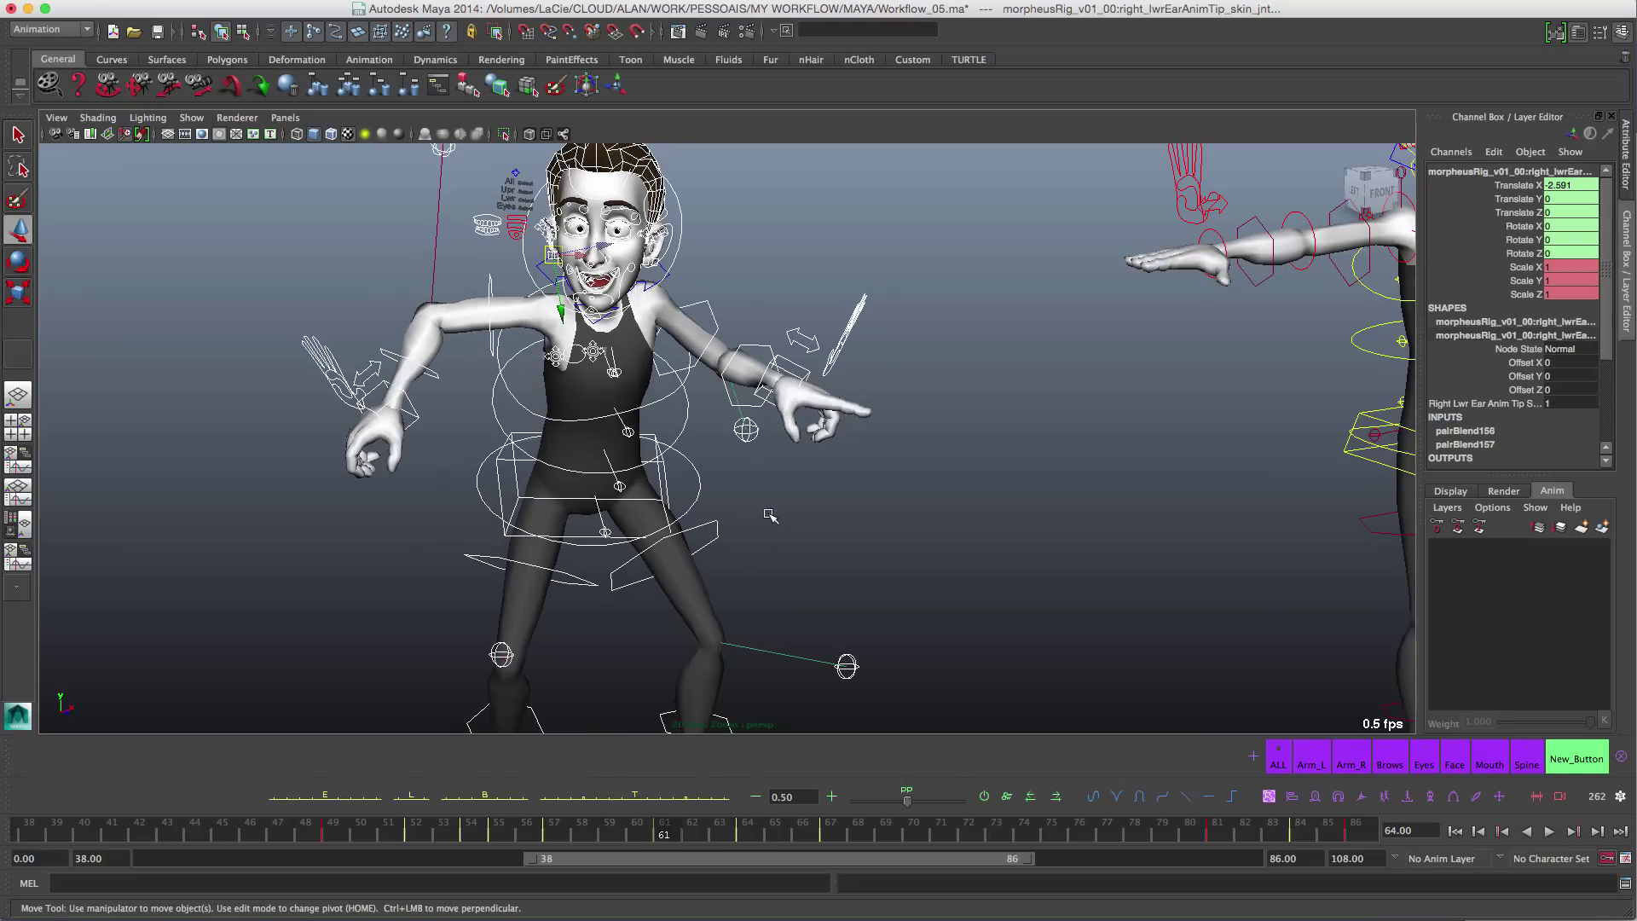
key(period)
key(period)
key(comma)
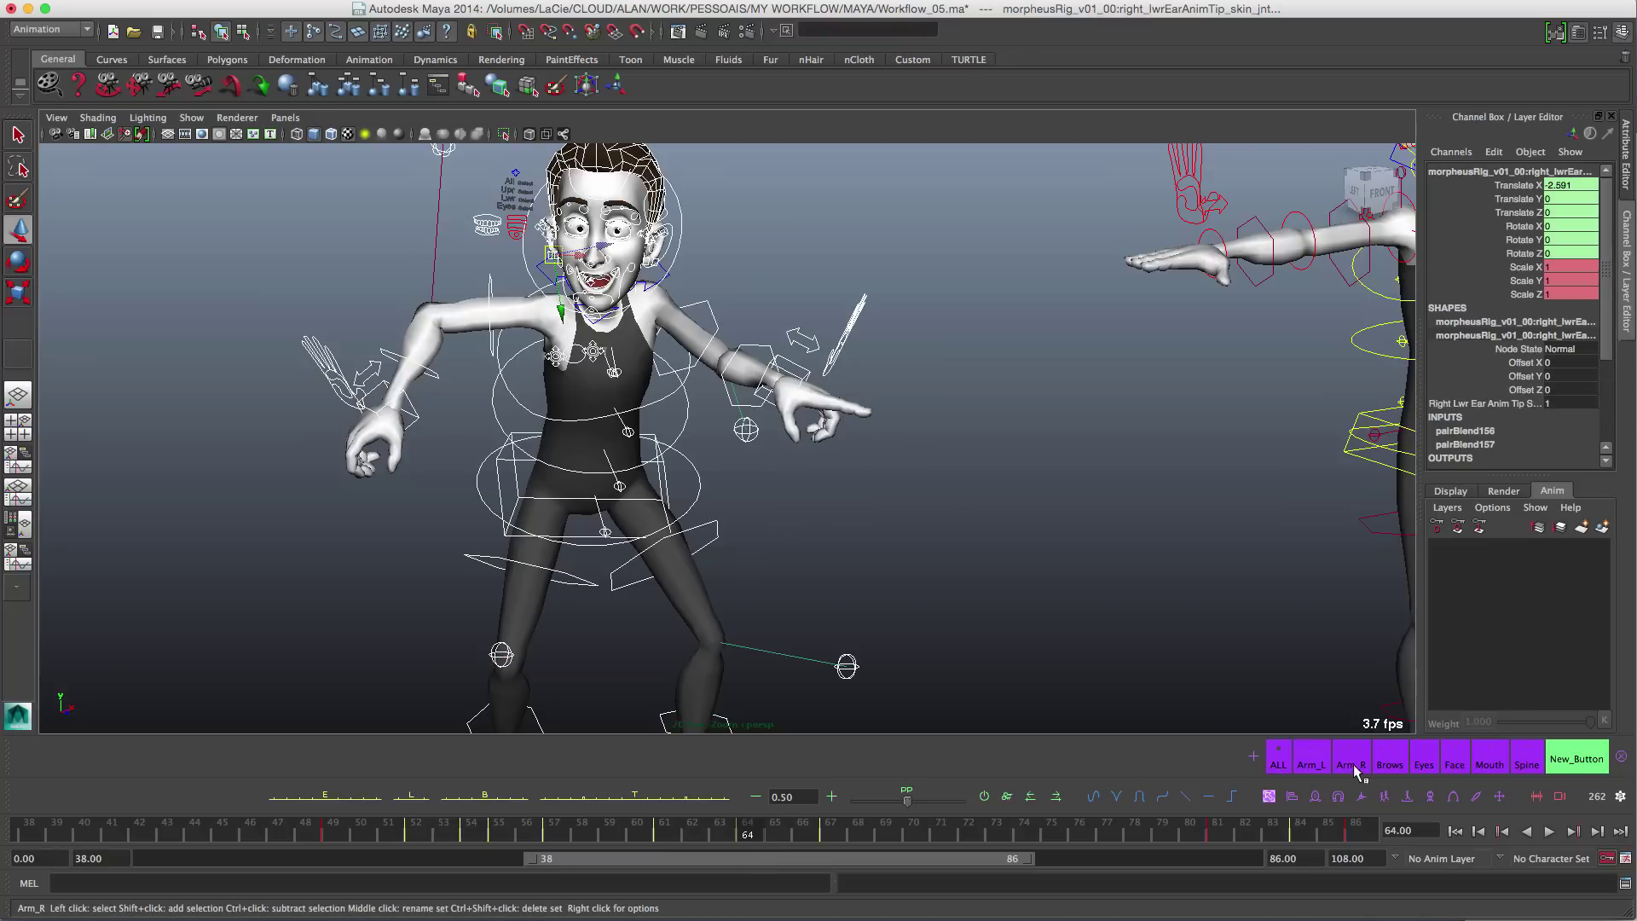
Step: Select the Arm_L set and try several tween amounts toward the next key at frame 64, finishing at 50%
click(1317, 759)
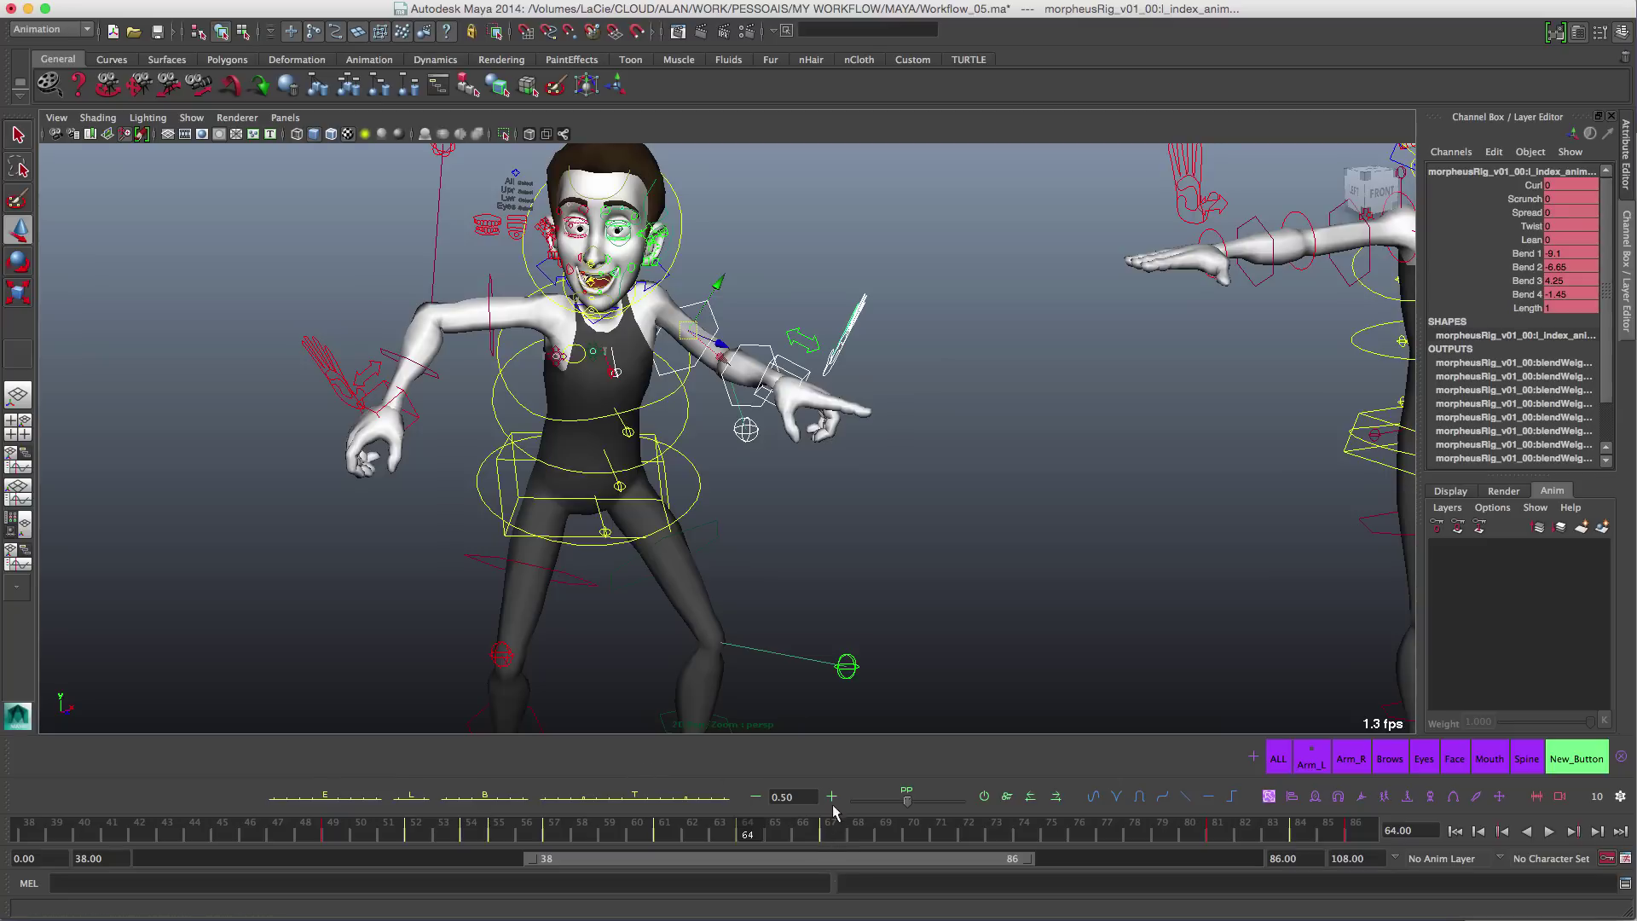
click(659, 799)
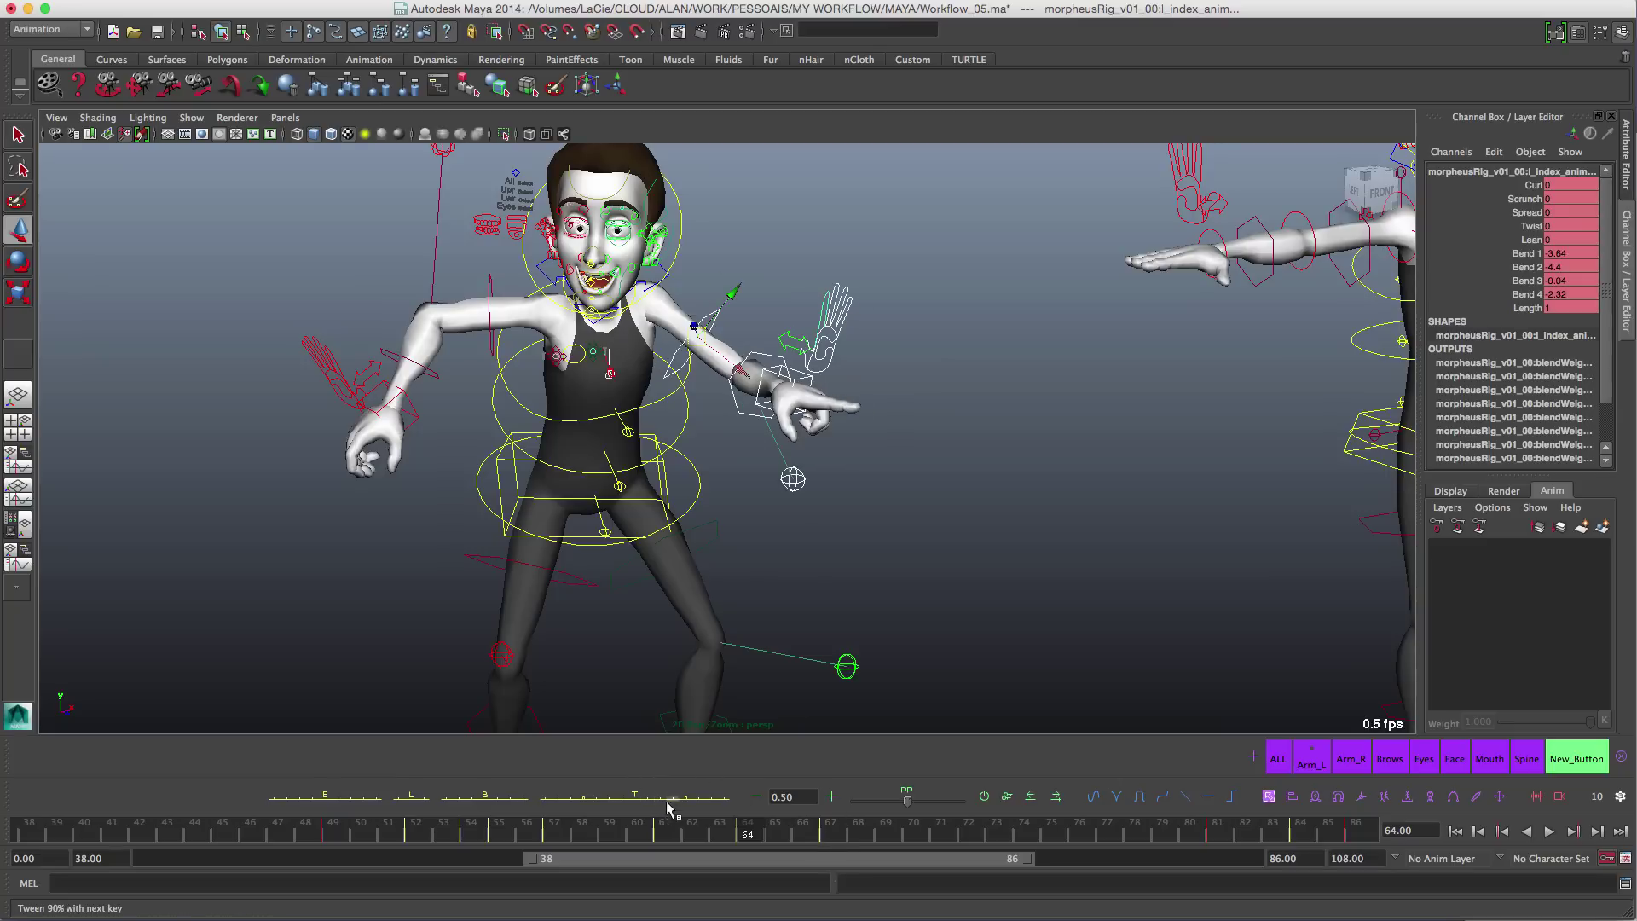
click(673, 799)
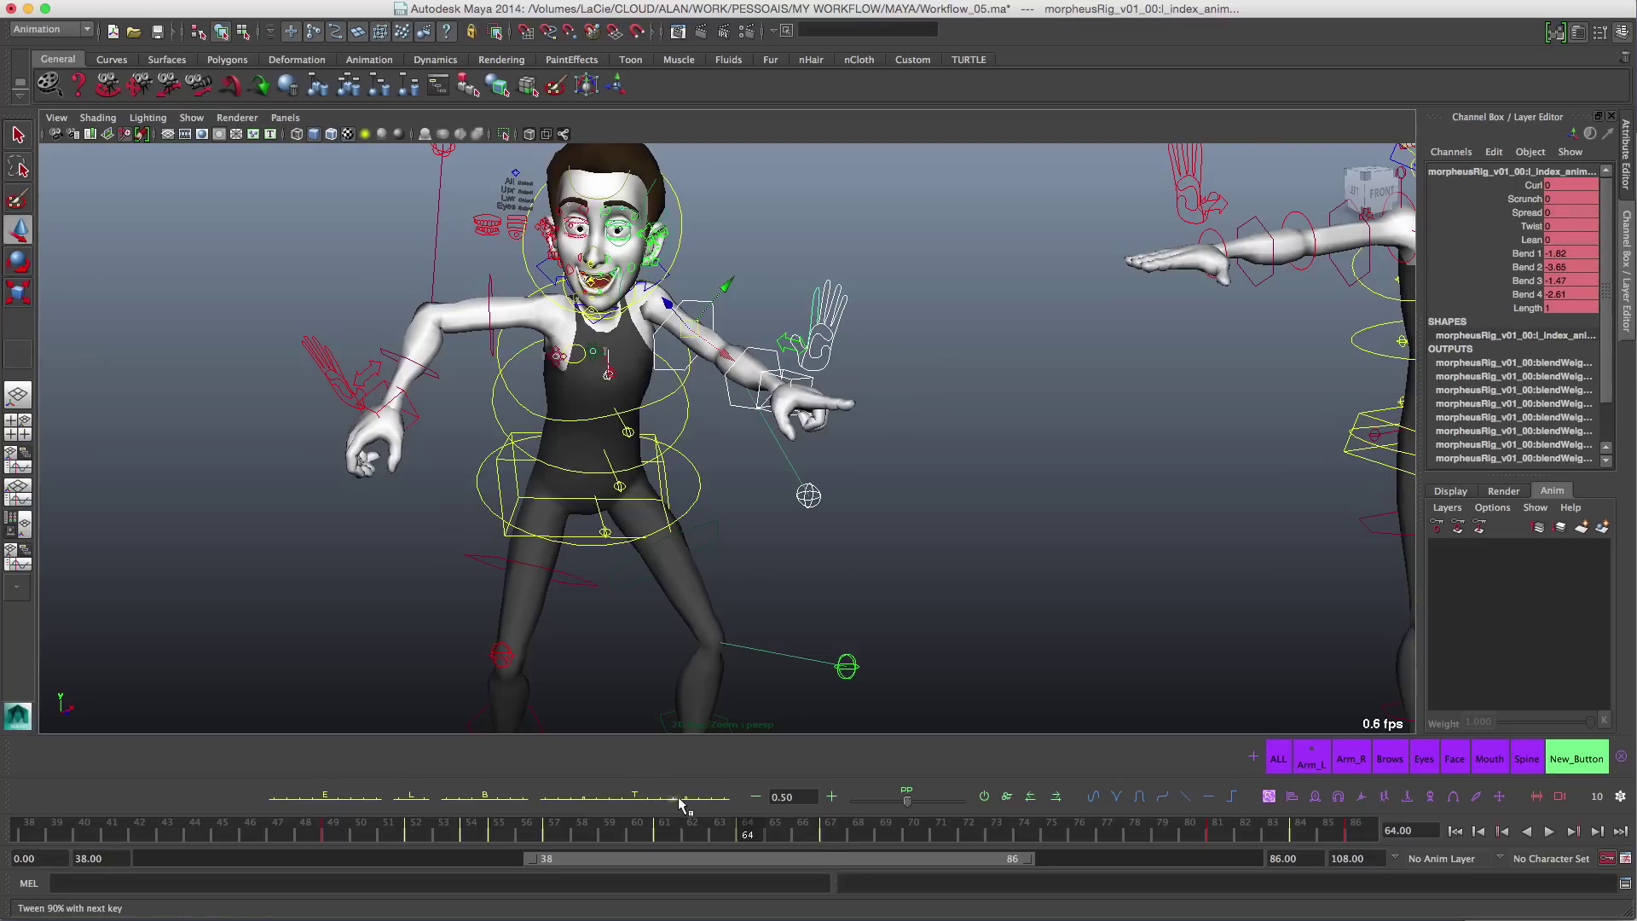
click(662, 800)
click(652, 799)
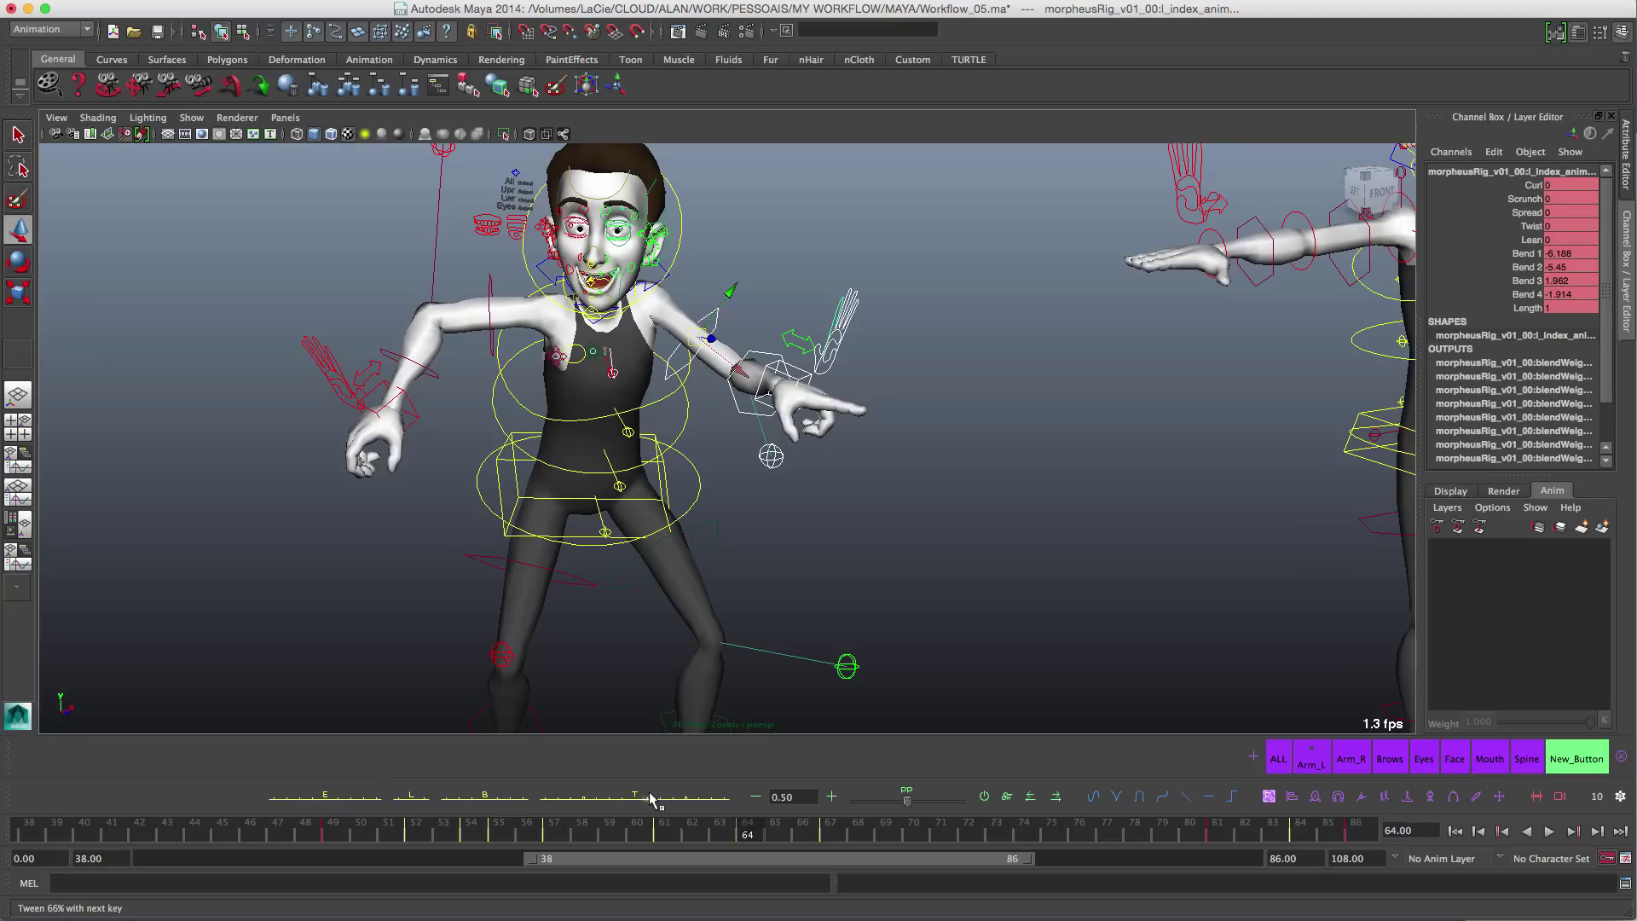
click(669, 800)
click(679, 800)
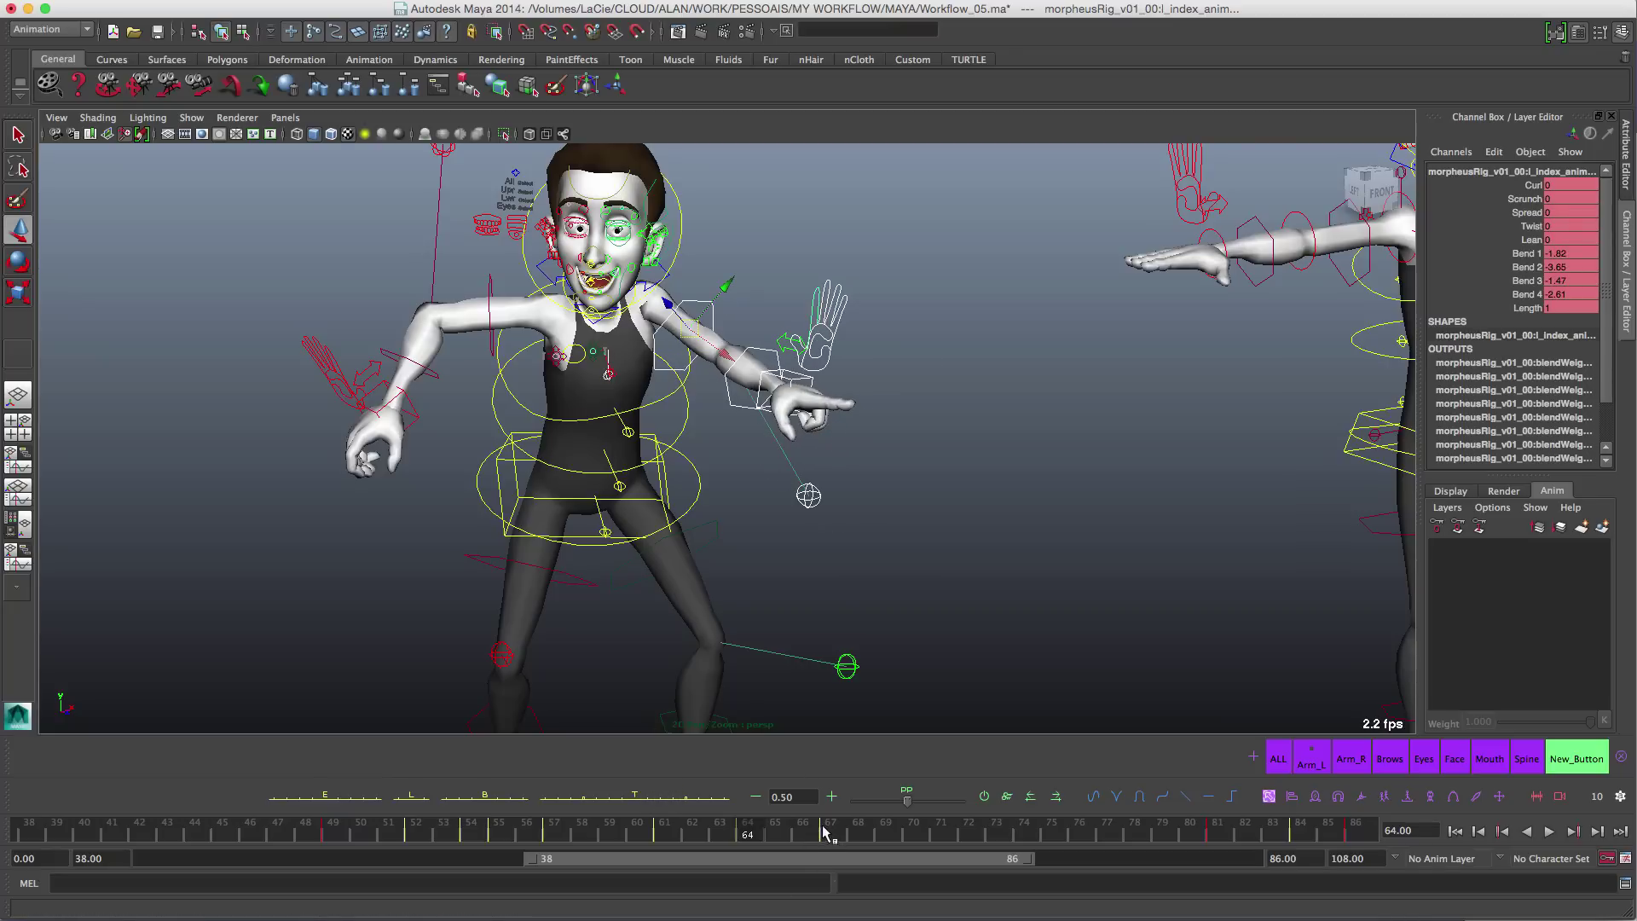
click(636, 799)
click(839, 271)
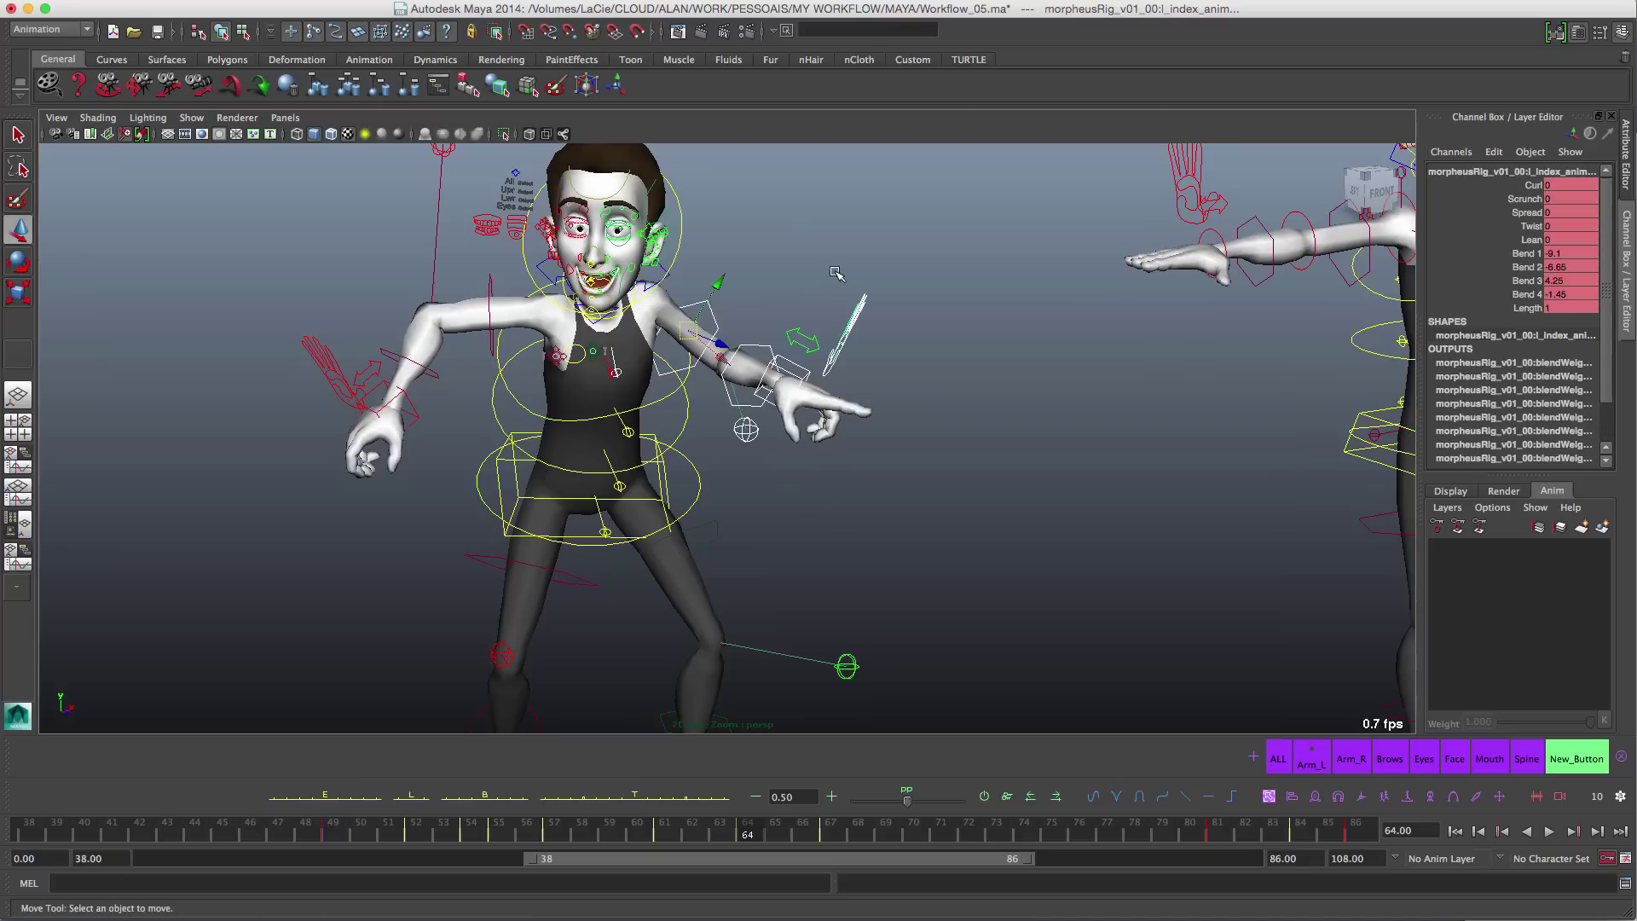
Step: Raise the left arm IK control to about head height at frame 64, rotate the hand upward and compare with neighbouring keys
click(806, 371)
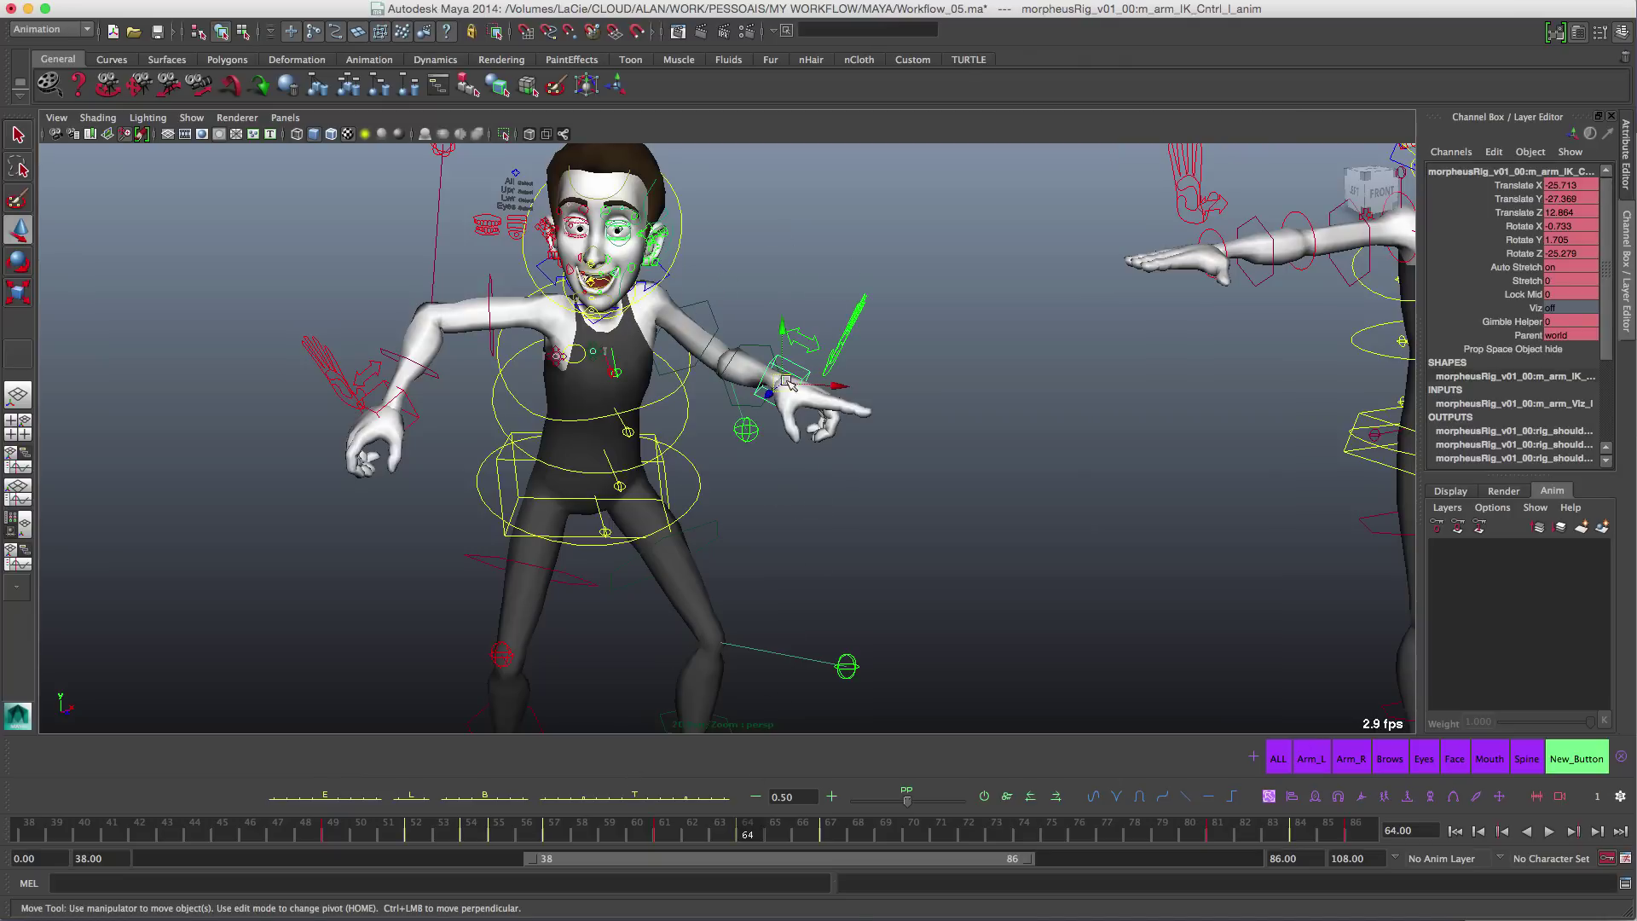
drag(775, 386, 766, 185)
key(e)
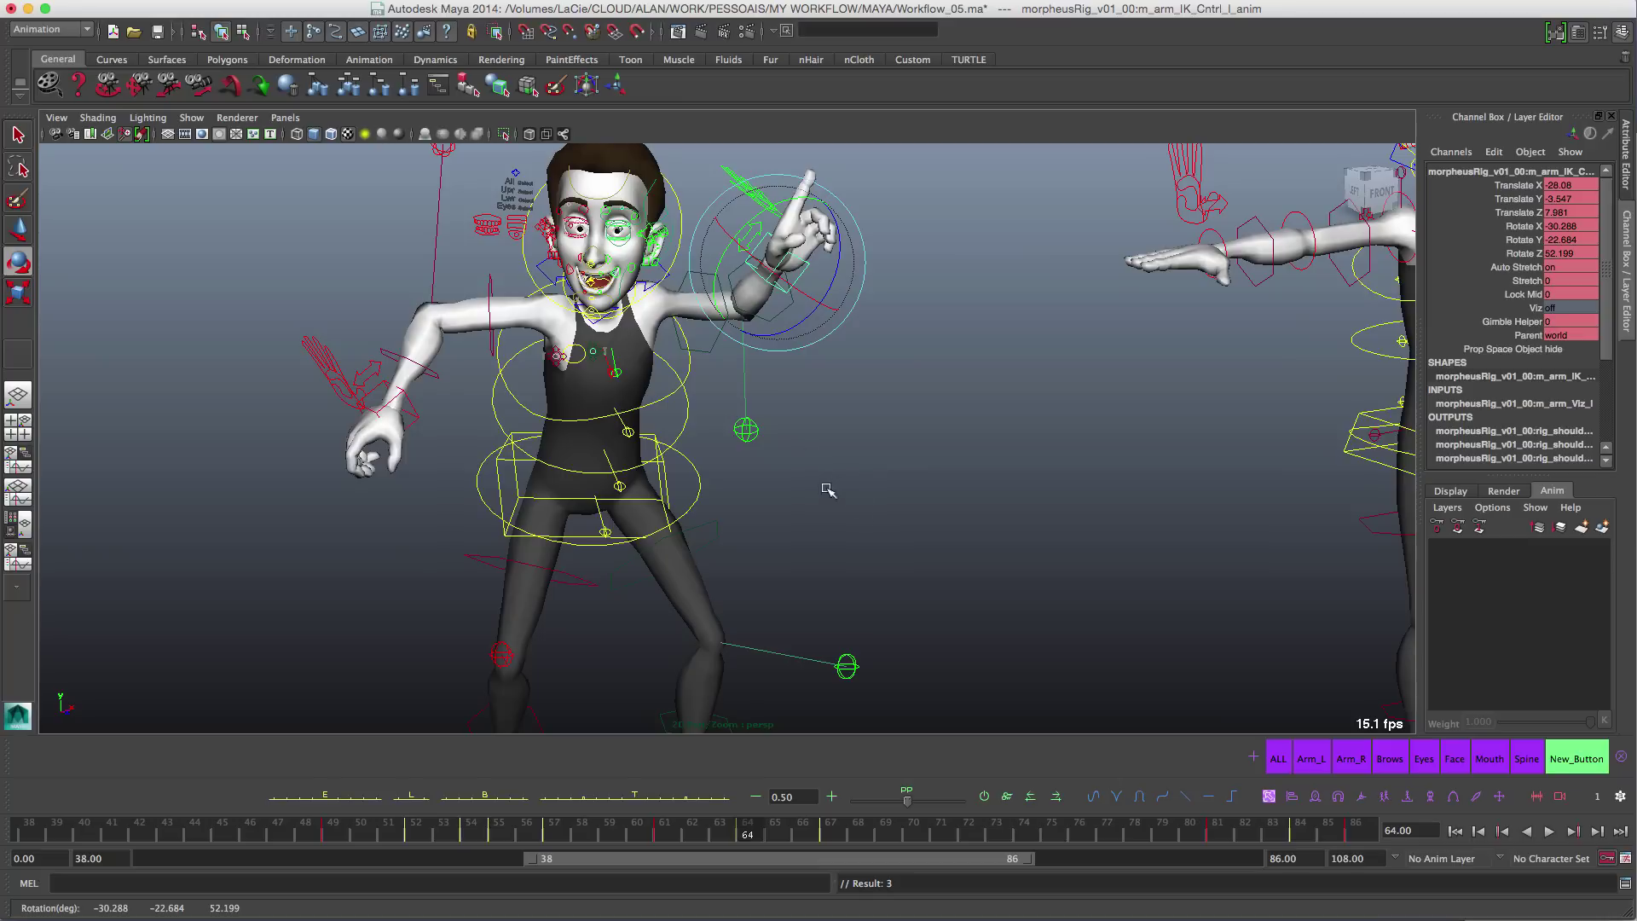
key(comma)
key(period)
key(period)
key(comma)
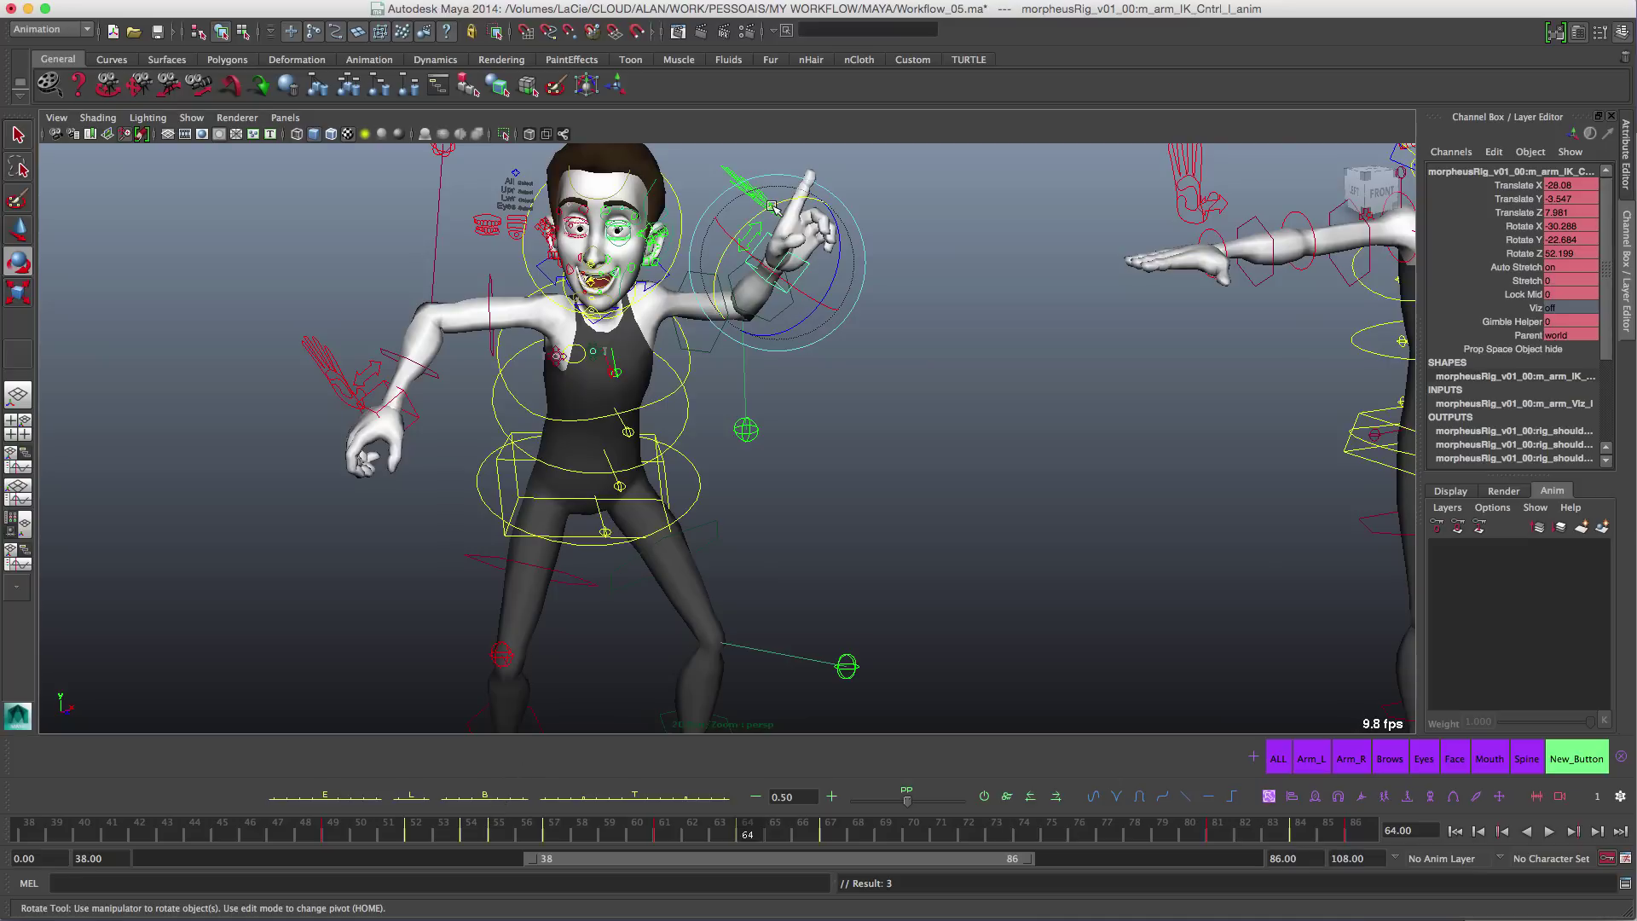
drag(771, 206, 779, 229)
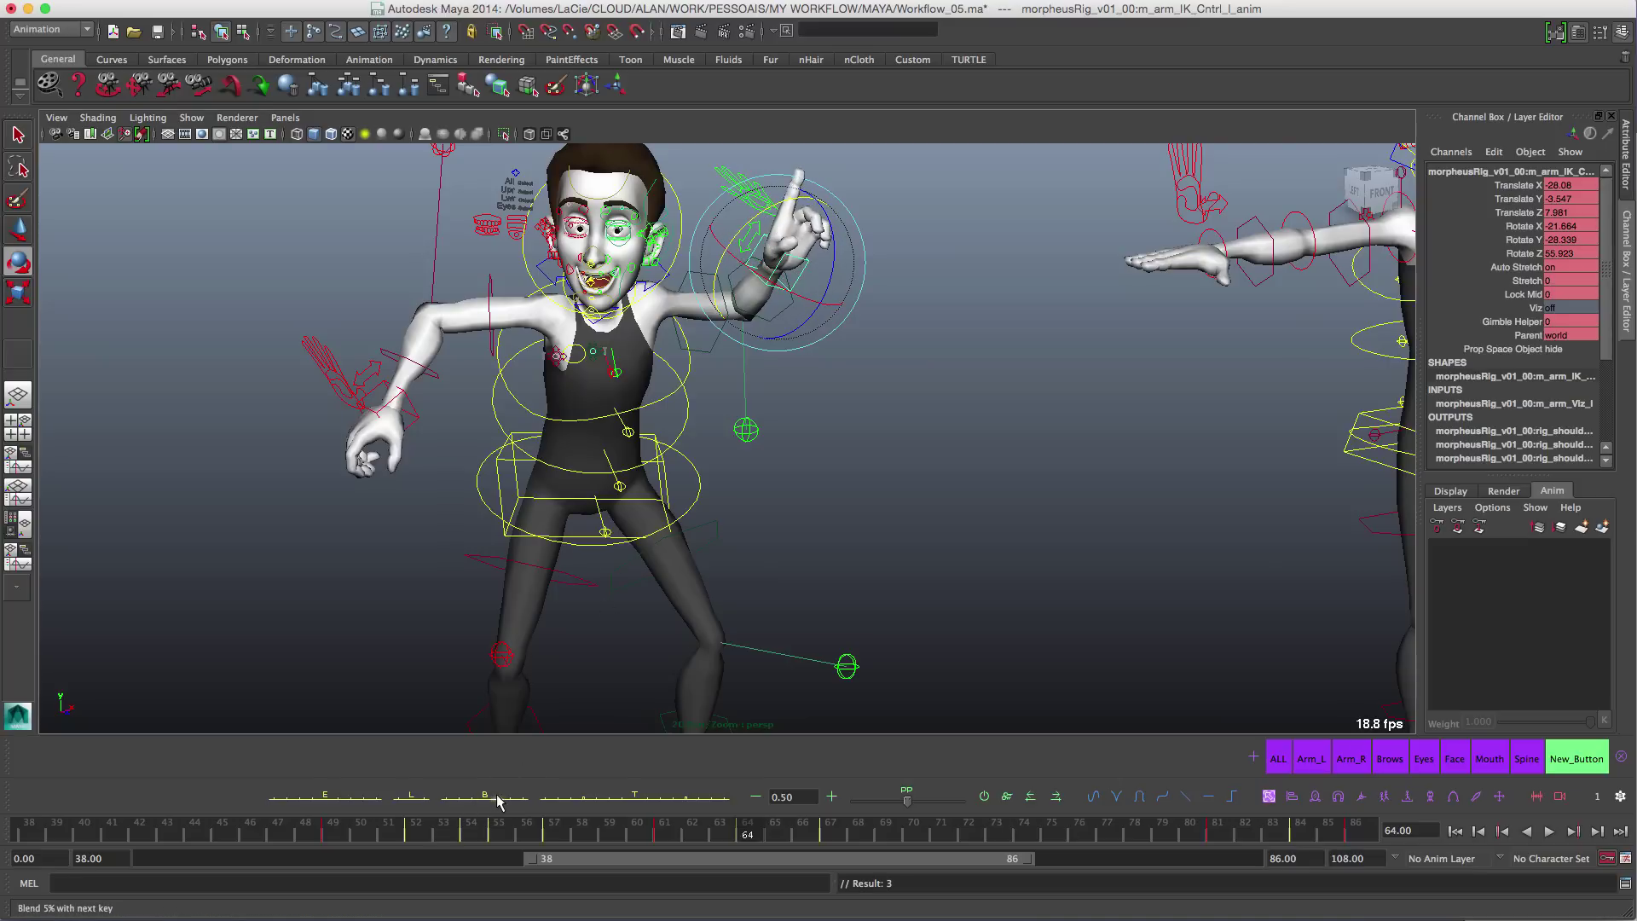
Step: Blend the raised left arm pose toward the next key in increments up to 50% and compare it with the neighbouring keys
drag(498, 802, 522, 804)
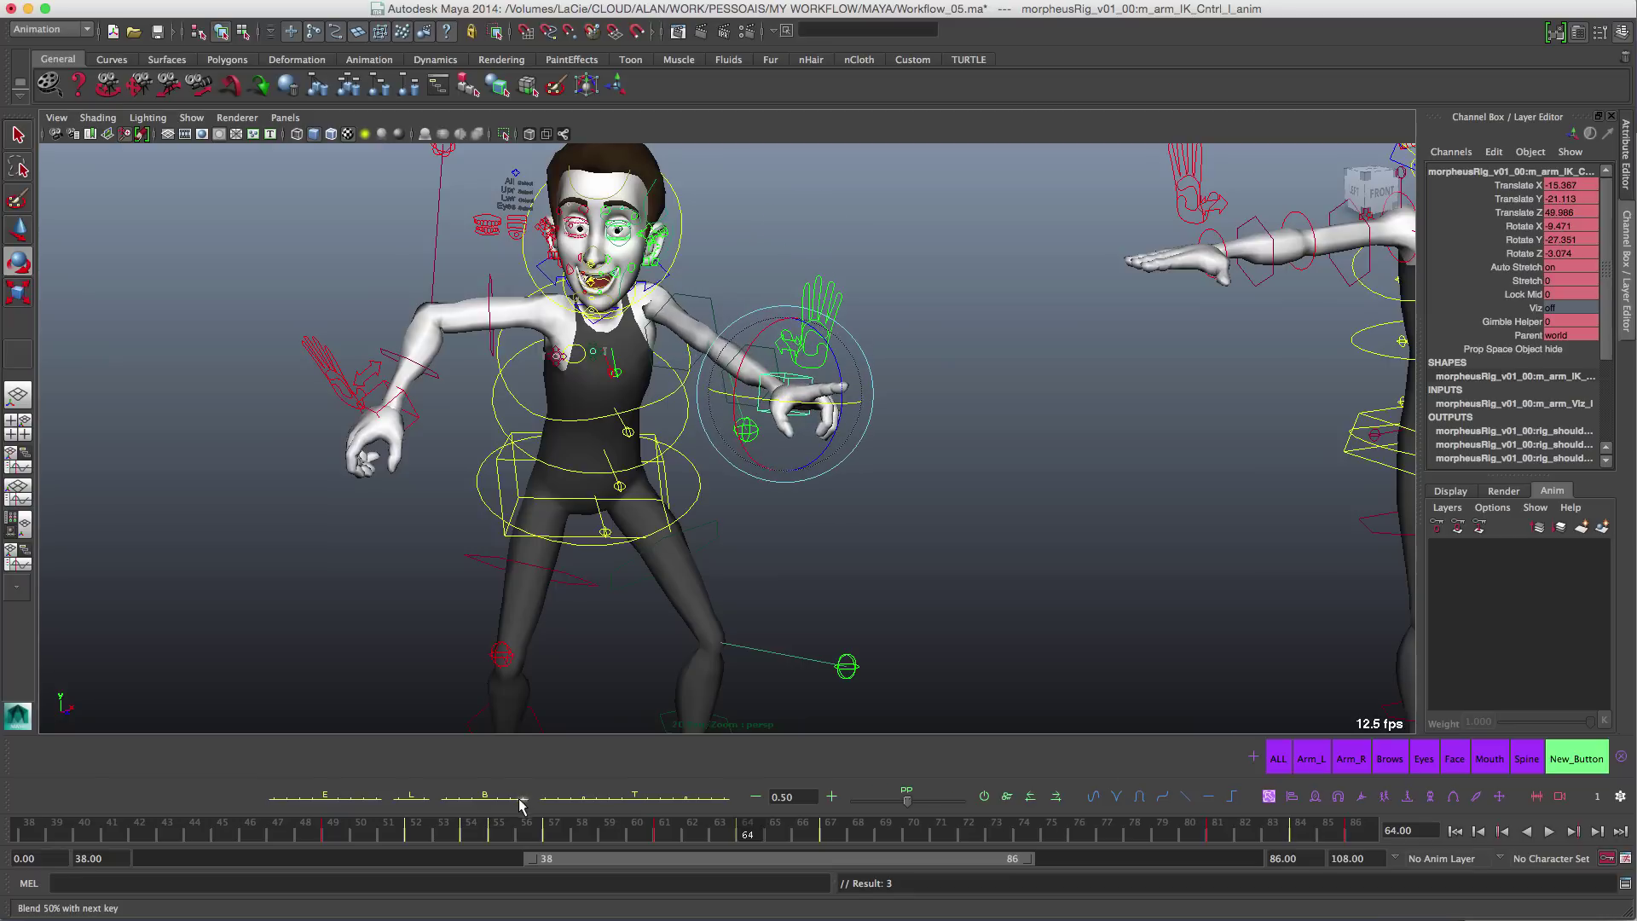
click(521, 800)
key(period)
key(comma)
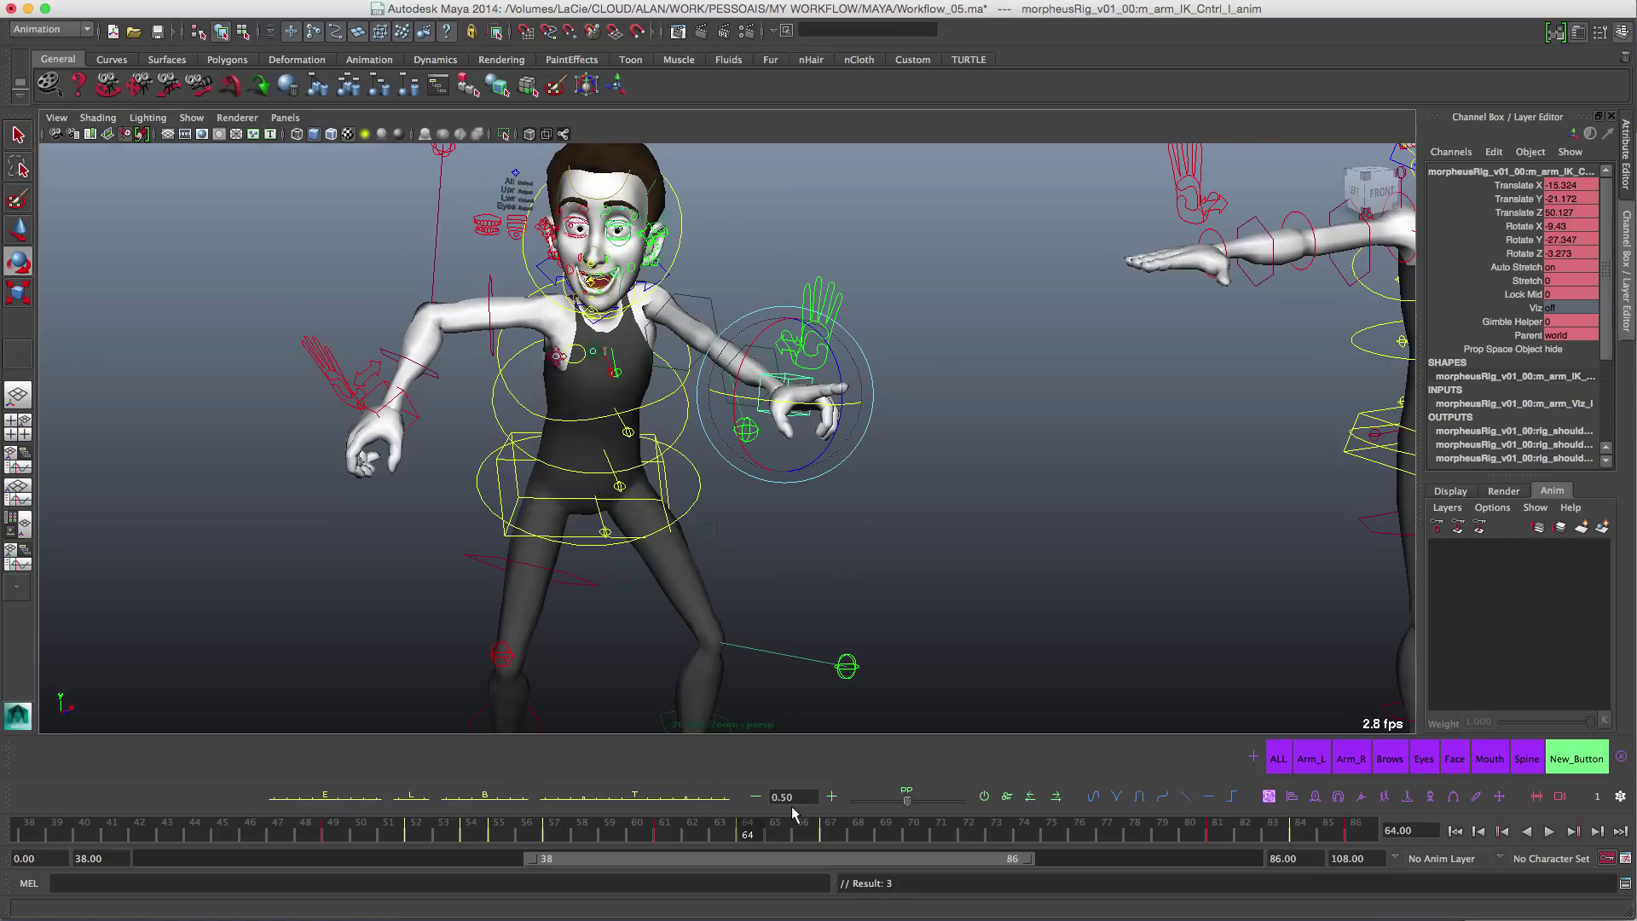
key(comma)
key(period)
key(period)
key(comma)
Step: Undo the incremental blends of the raised left arm pose toward the next key at frame 64
key(ctrl+z)
key(ctrl+z)
key(ctrl+z)
key(ctrl+z)
key(ctrl+z)
key(ctrl+z)
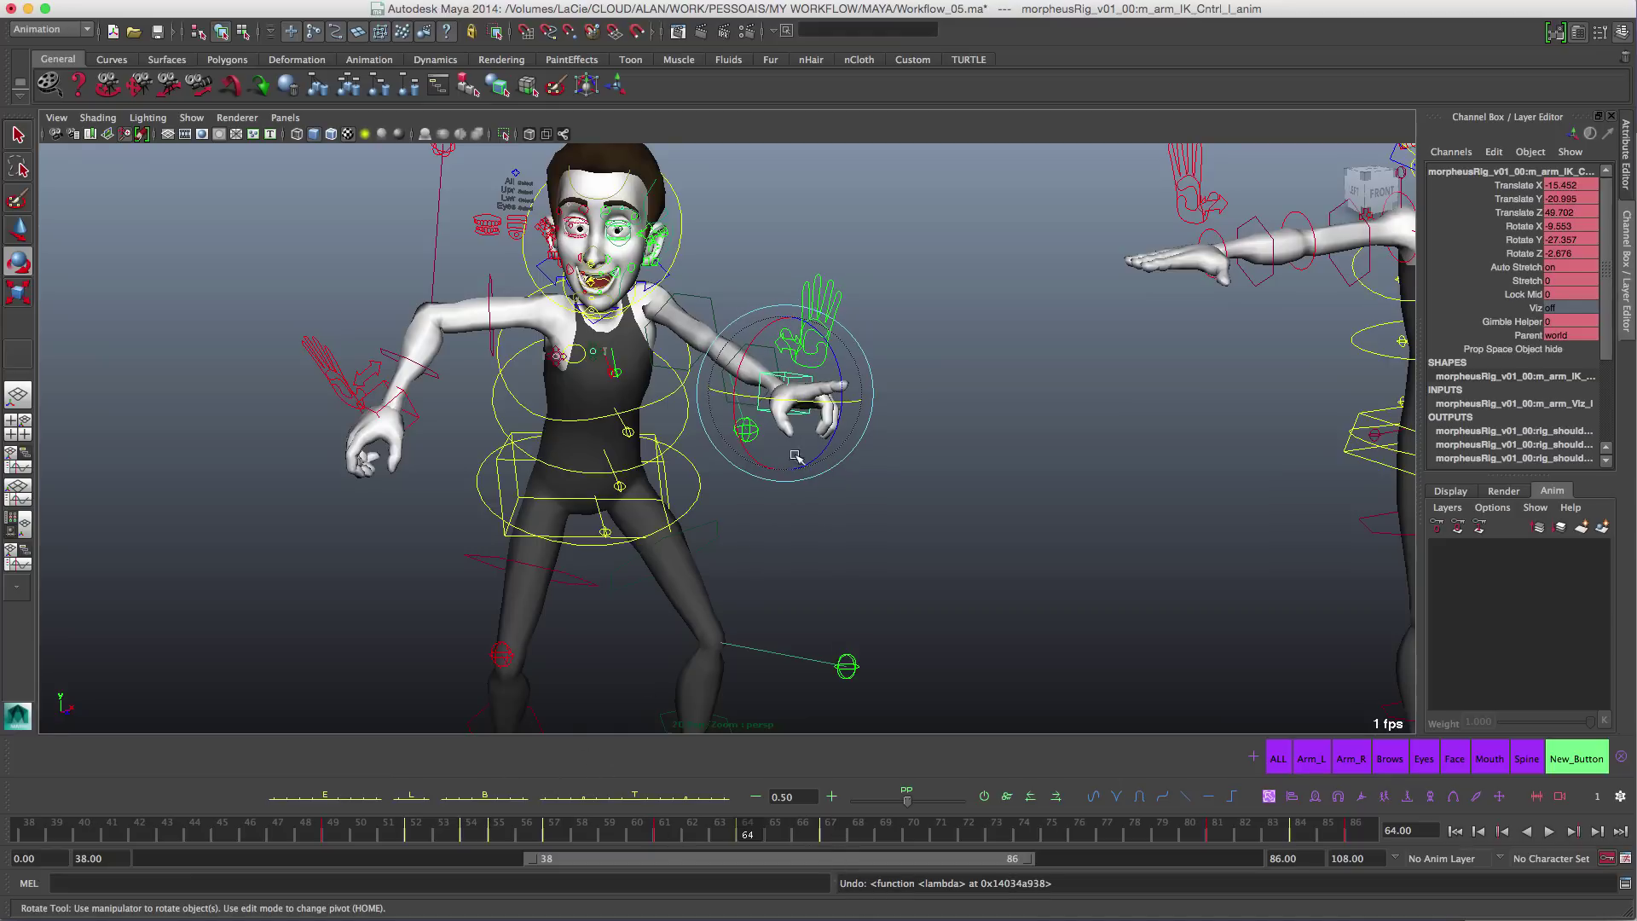
Step: Try blending the left arm IK control toward the previous key at frame 64, and undo back to the raised pose
click(468, 800)
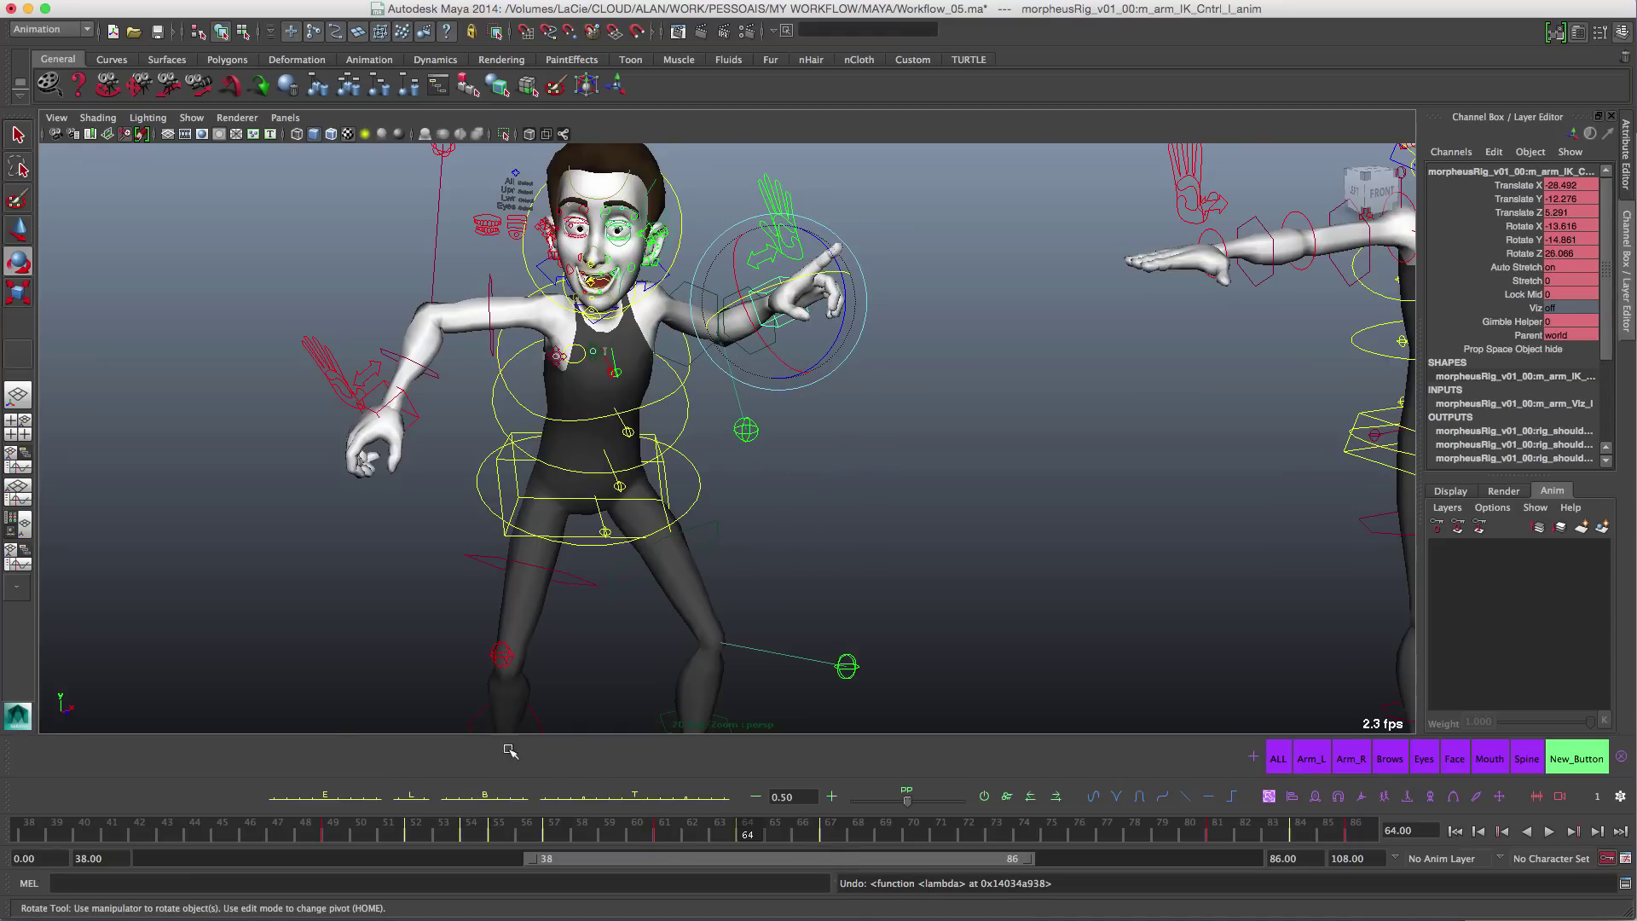
key(ctrl+z)
key(ctrl+z)
key(ctrl+z)
key(ctrl+z)
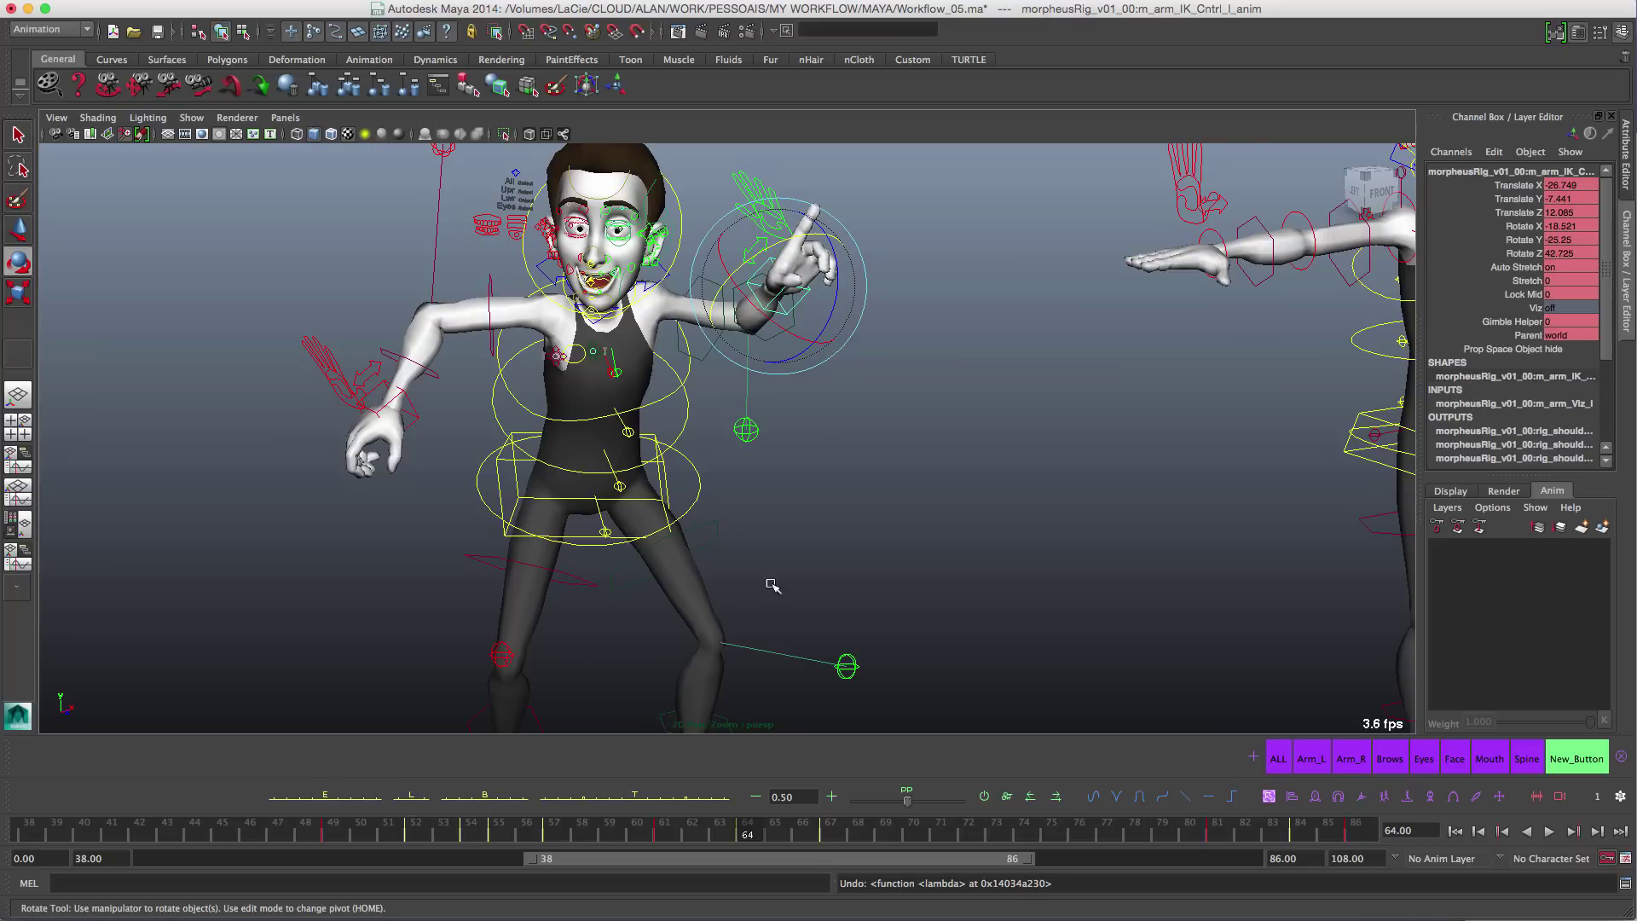
Step: Blend the raised left arm pose between its neighbouring keys in repeated 5% increments at frame 64, comparing it with those keys
click(483, 795)
click(482, 794)
click(483, 795)
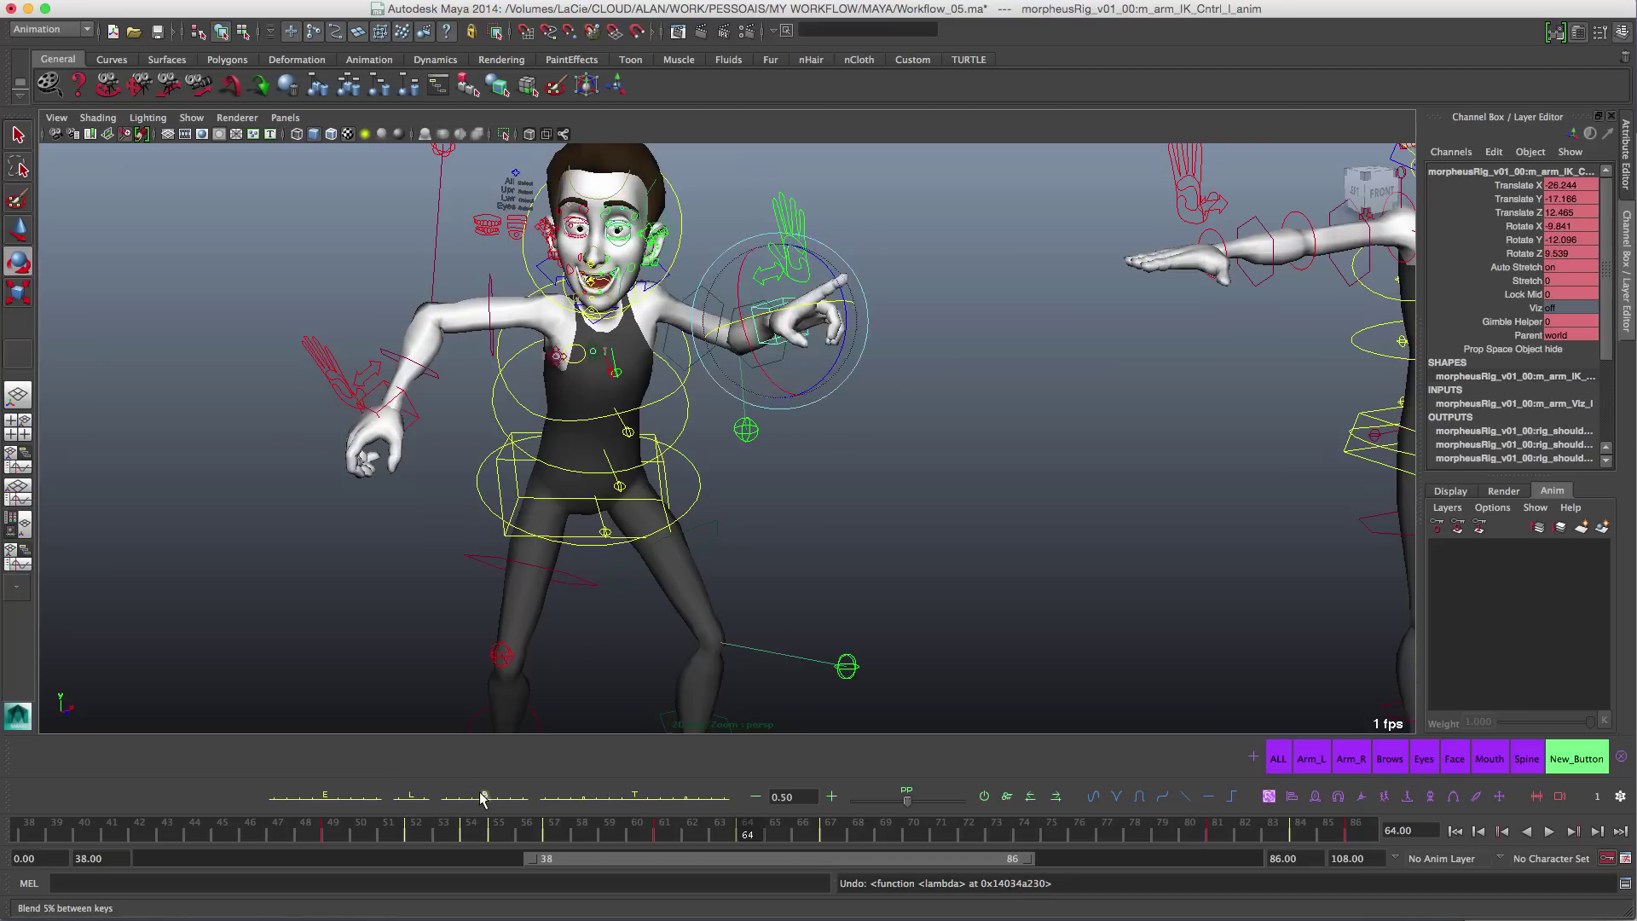
click(482, 795)
click(481, 794)
click(480, 795)
key(comma)
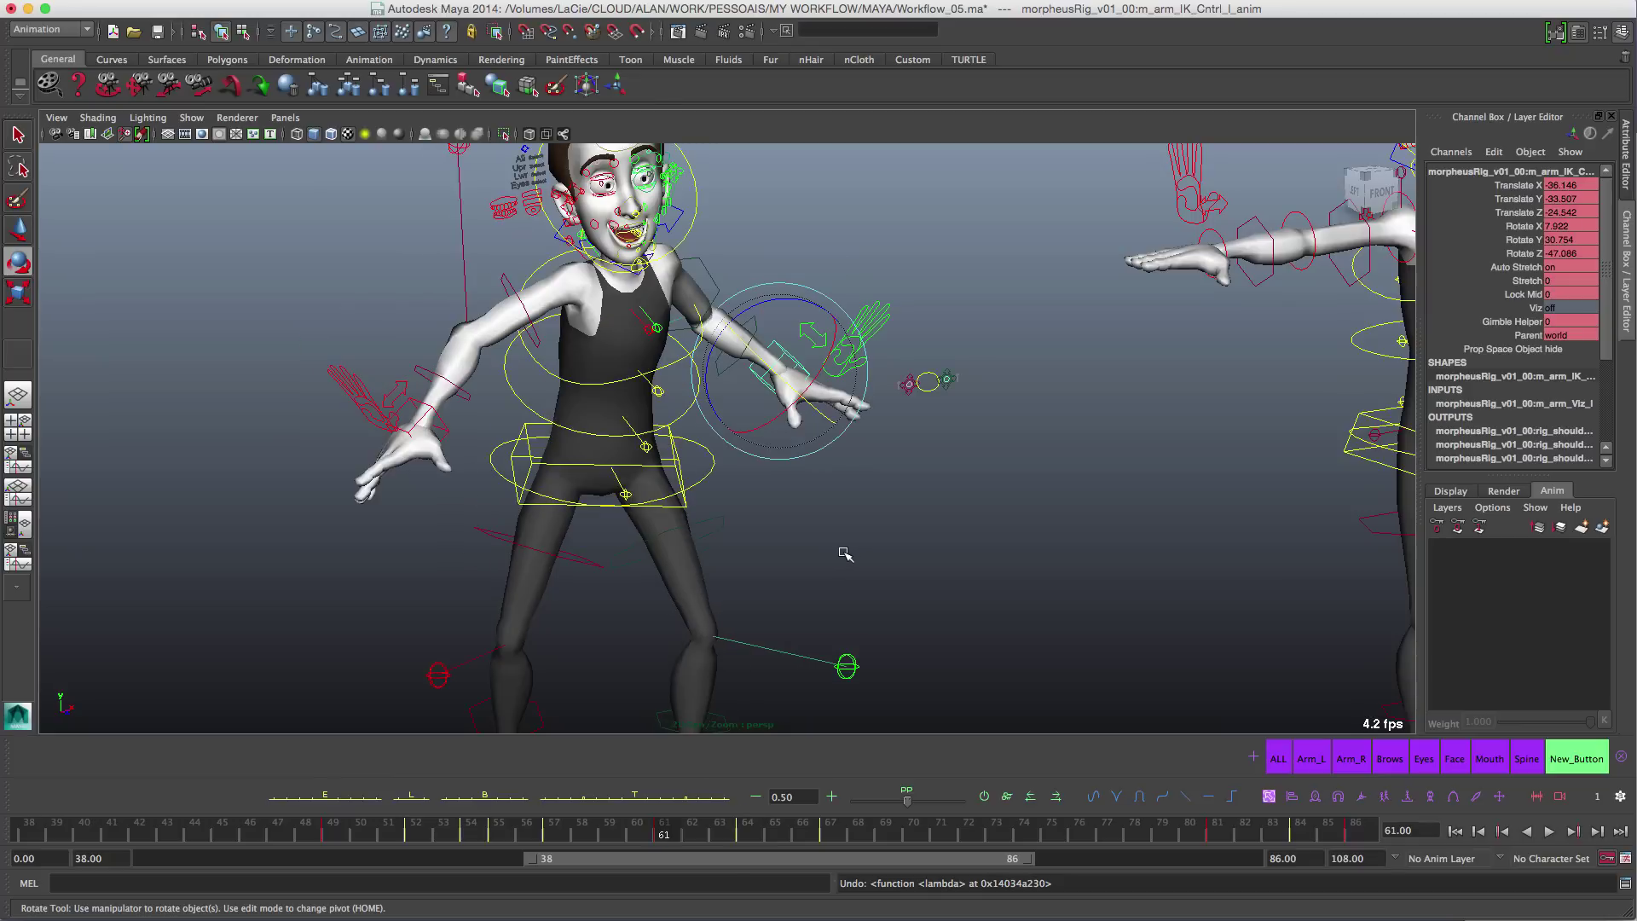
key(period)
key(period)
key(comma)
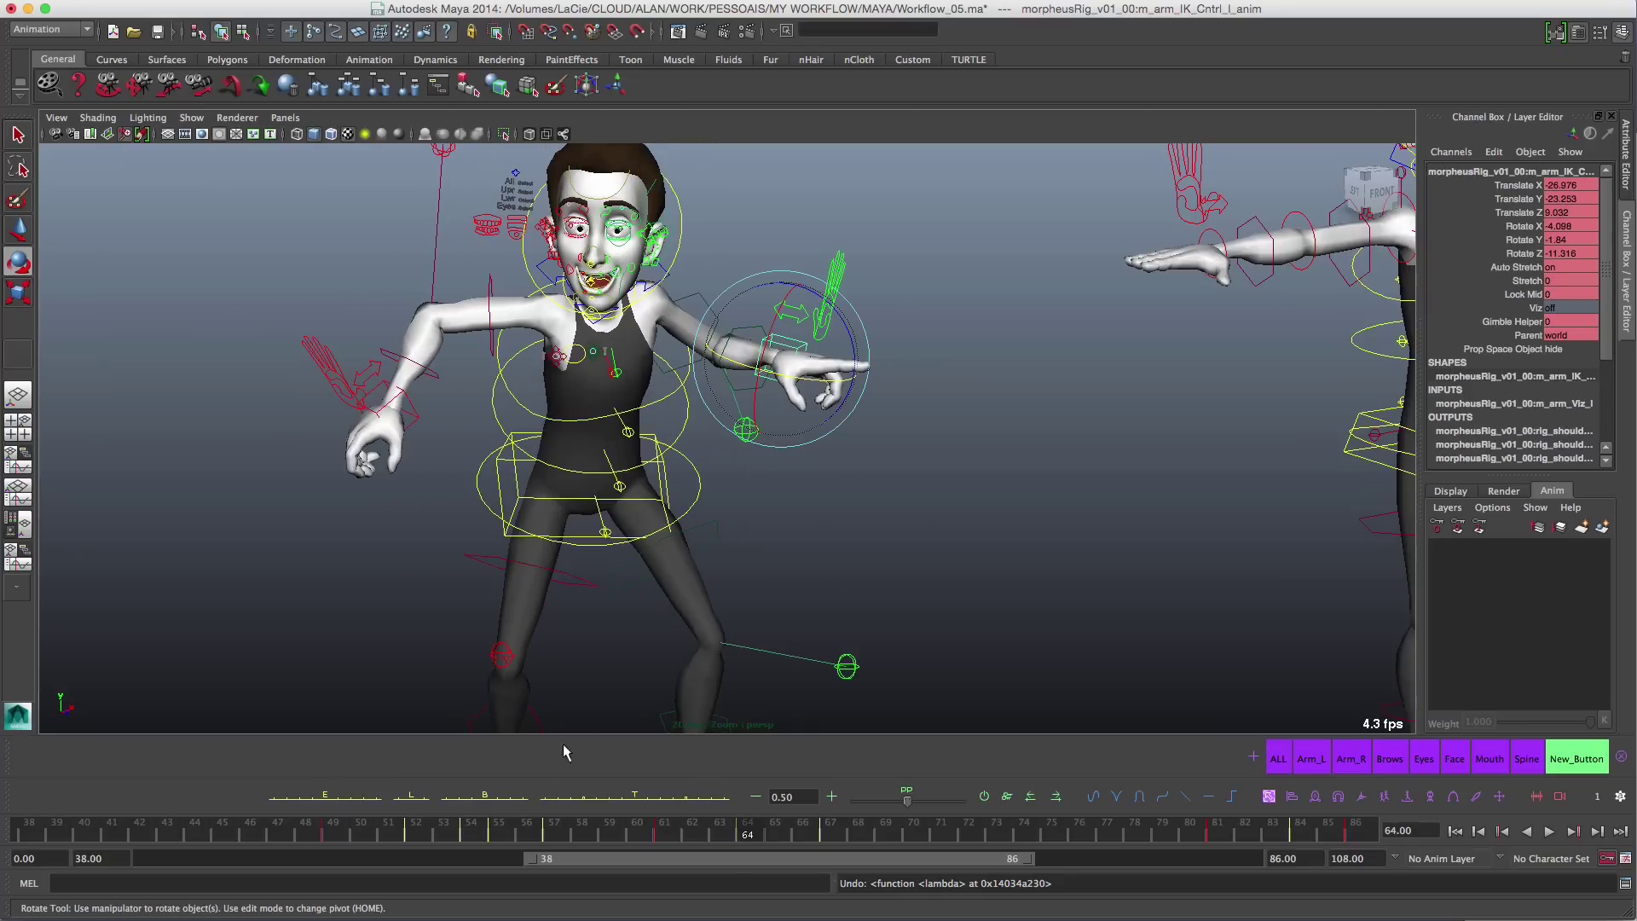
click(483, 796)
click(483, 796)
click(484, 796)
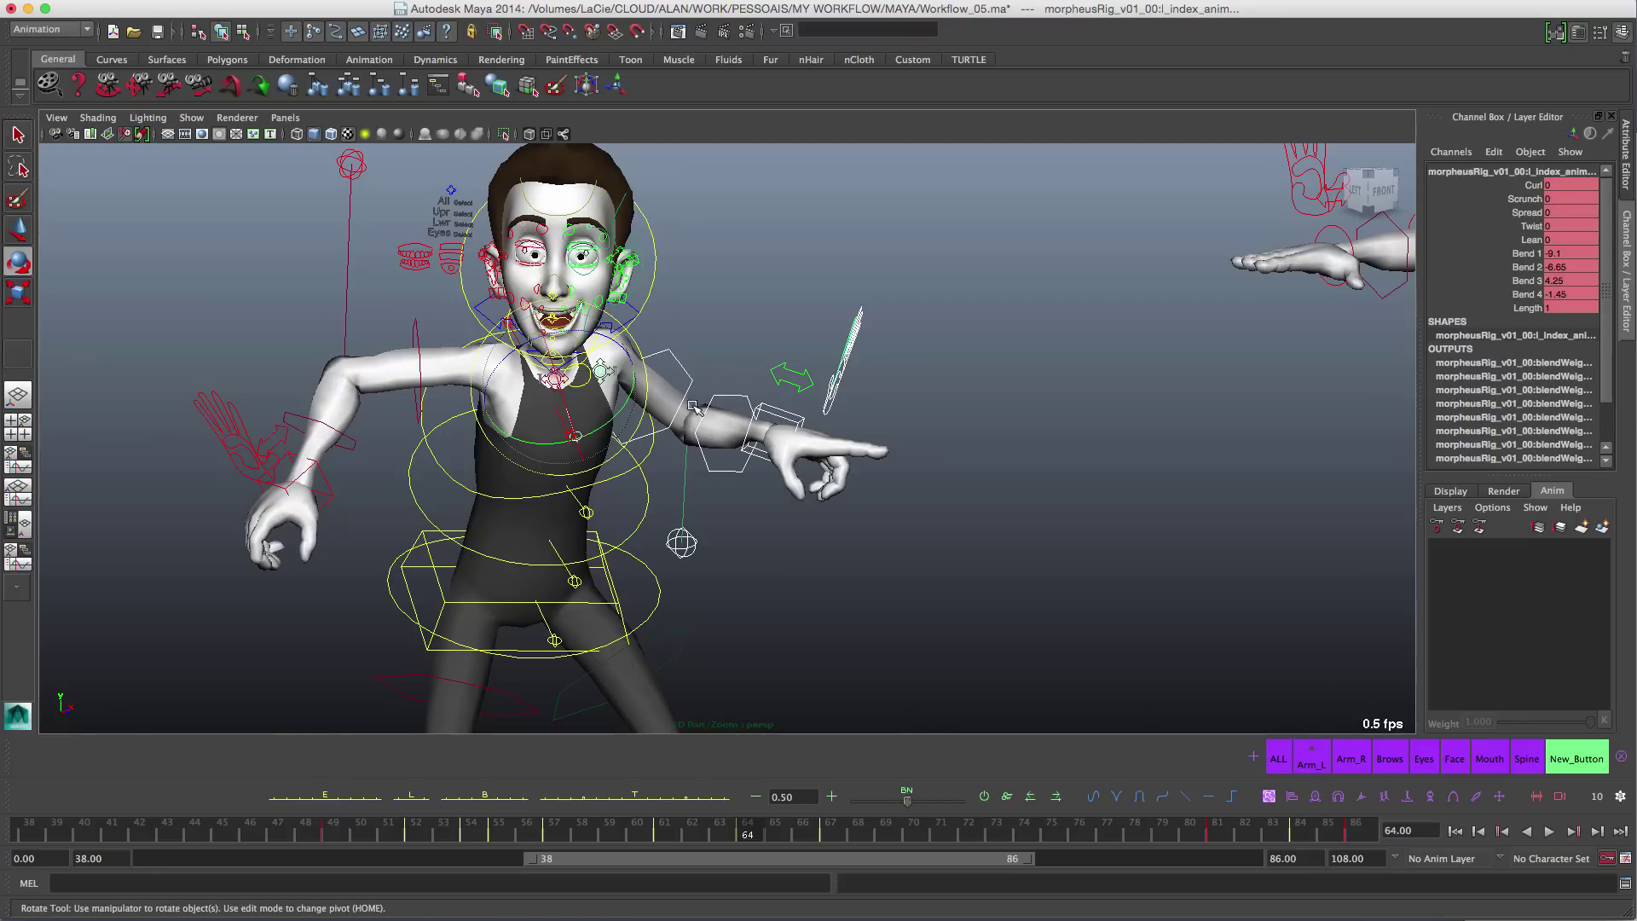
Step: Open the toolbar slider's list of types and show all blend and scale sliders in their own row
alt+right_drag(722, 494, 771, 587)
alt+drag(771, 588, 791, 532)
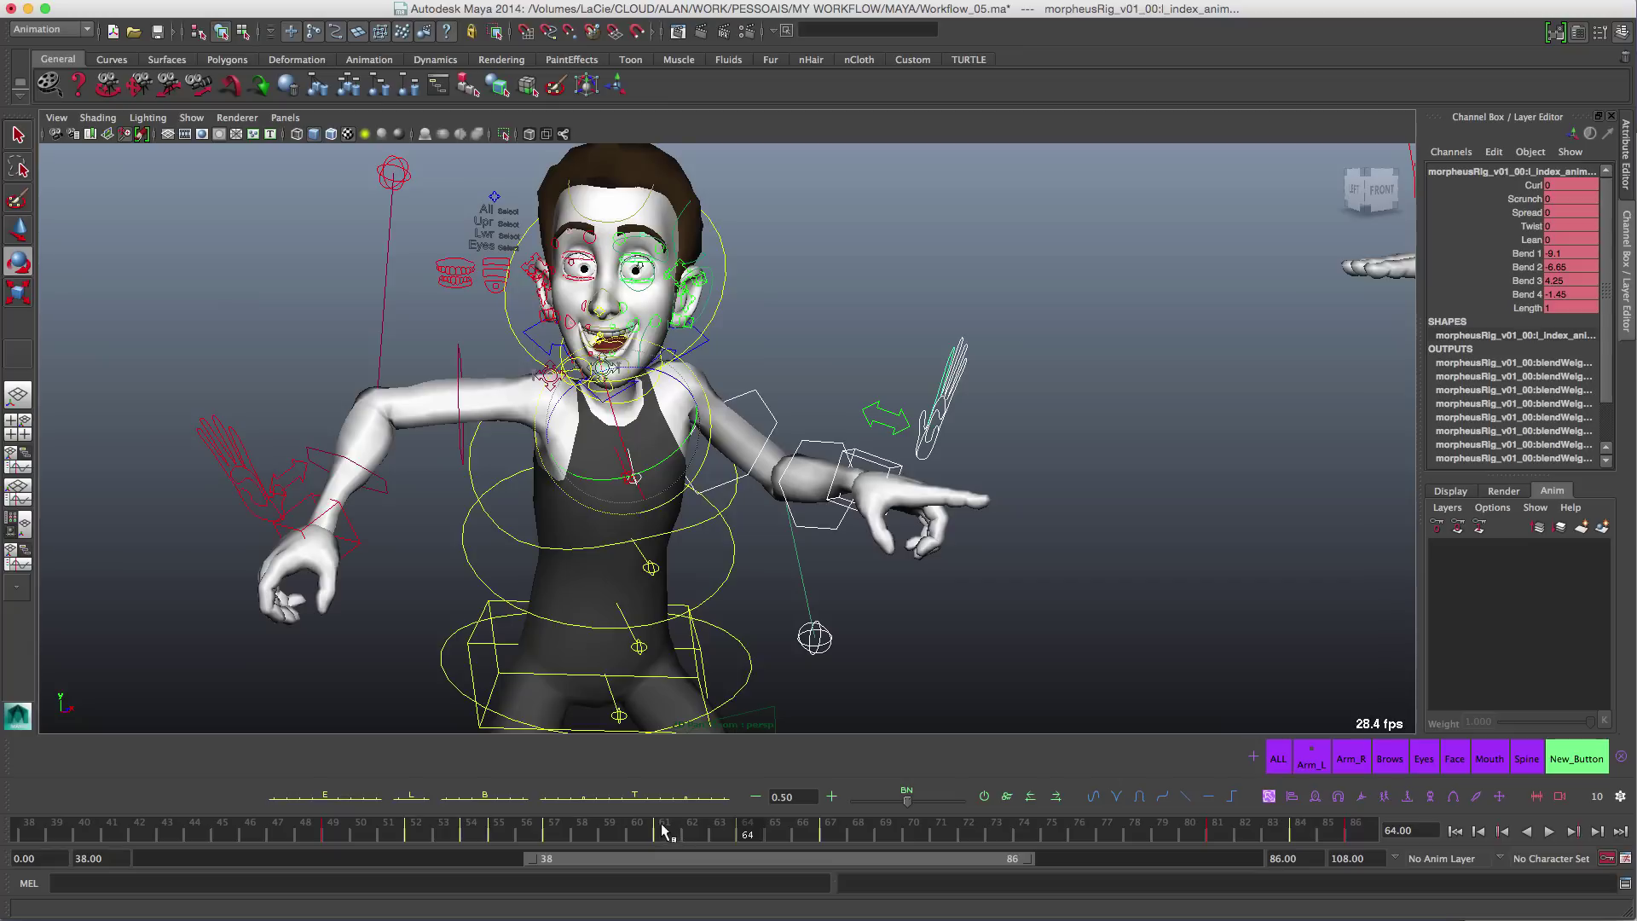
click(905, 789)
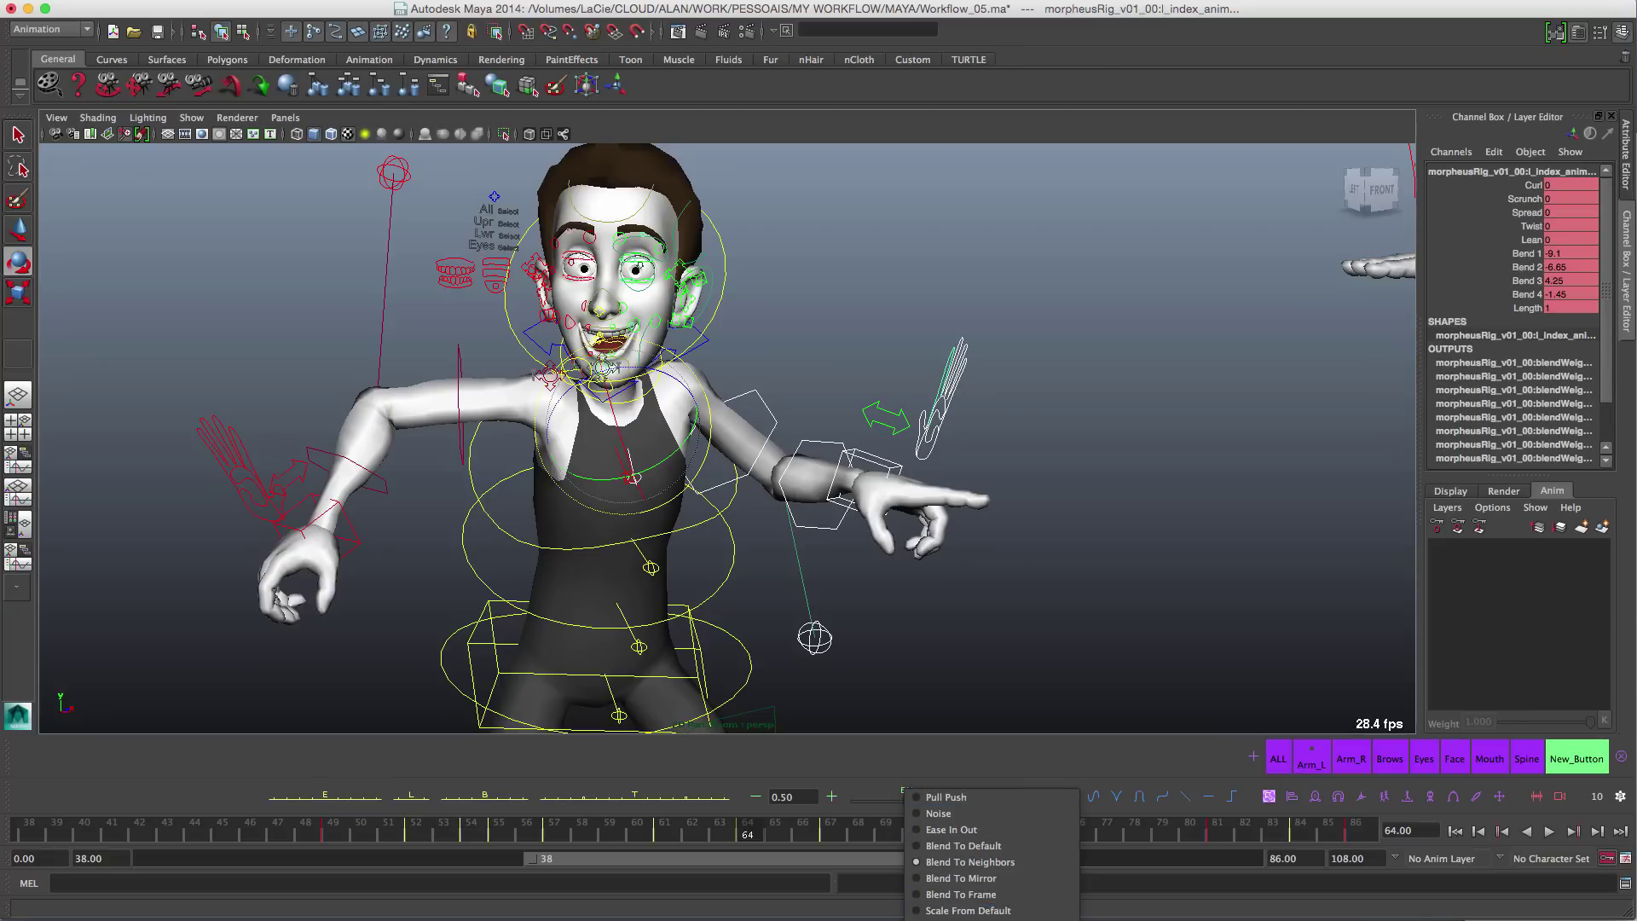
click(963, 920)
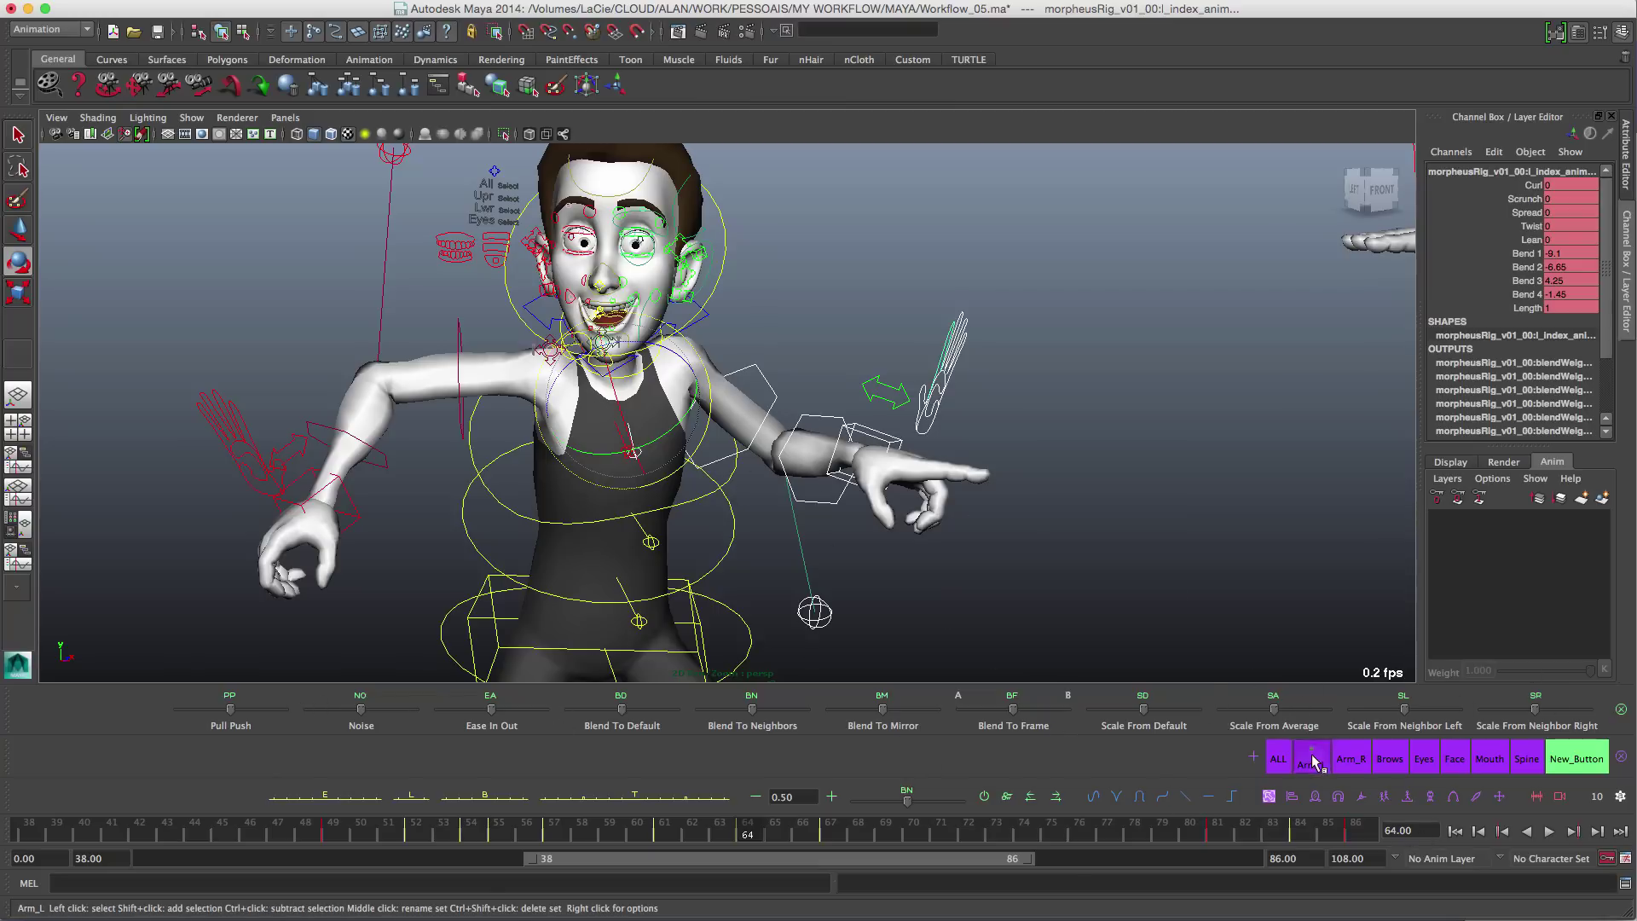
Step: Compare frame 64 with the previous key, choose the Blend To Neighbors slider and blend the Arm_L set to -10
drag(755, 826, 659, 832)
click(746, 831)
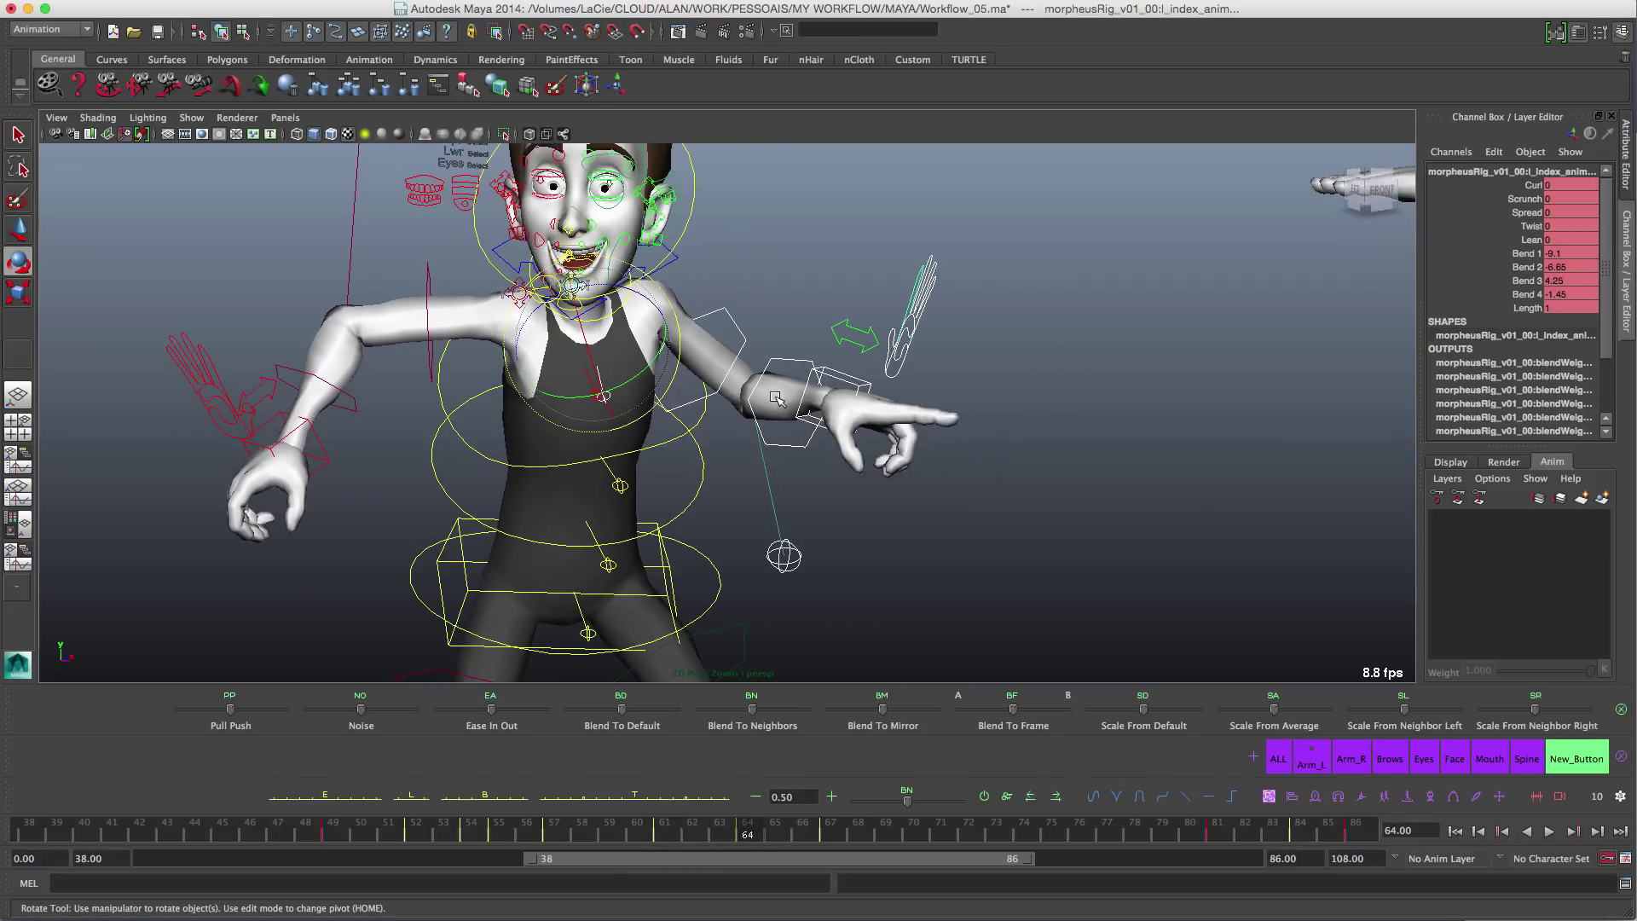
alt+right_drag(775, 397, 794, 425)
alt+middle_drag(795, 425, 791, 472)
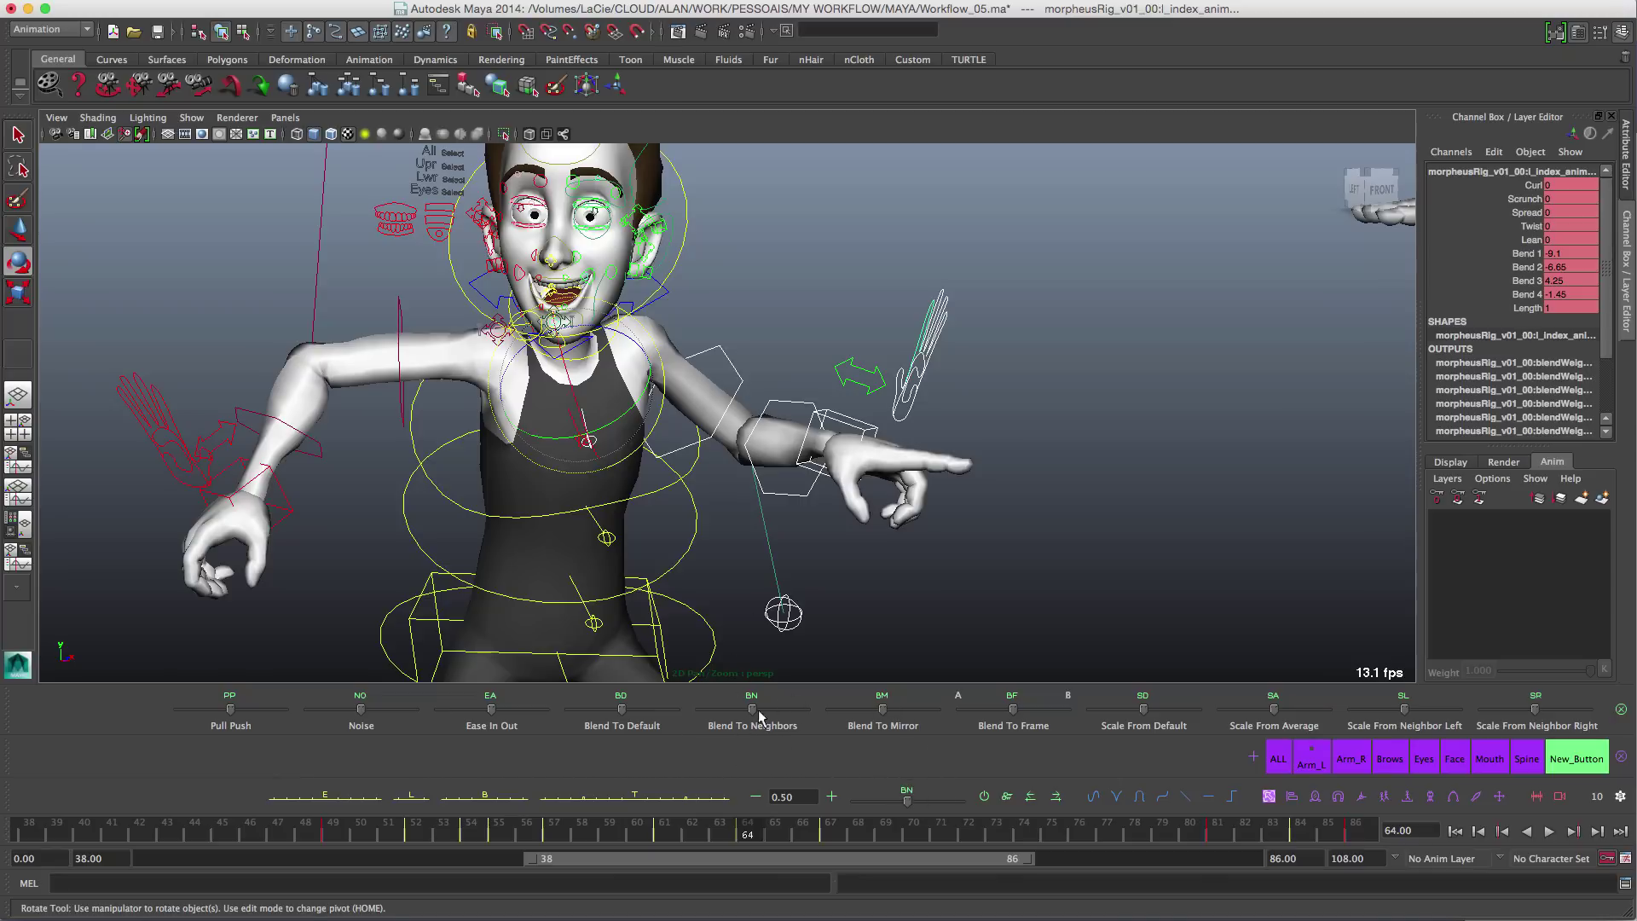
right_click(909, 784)
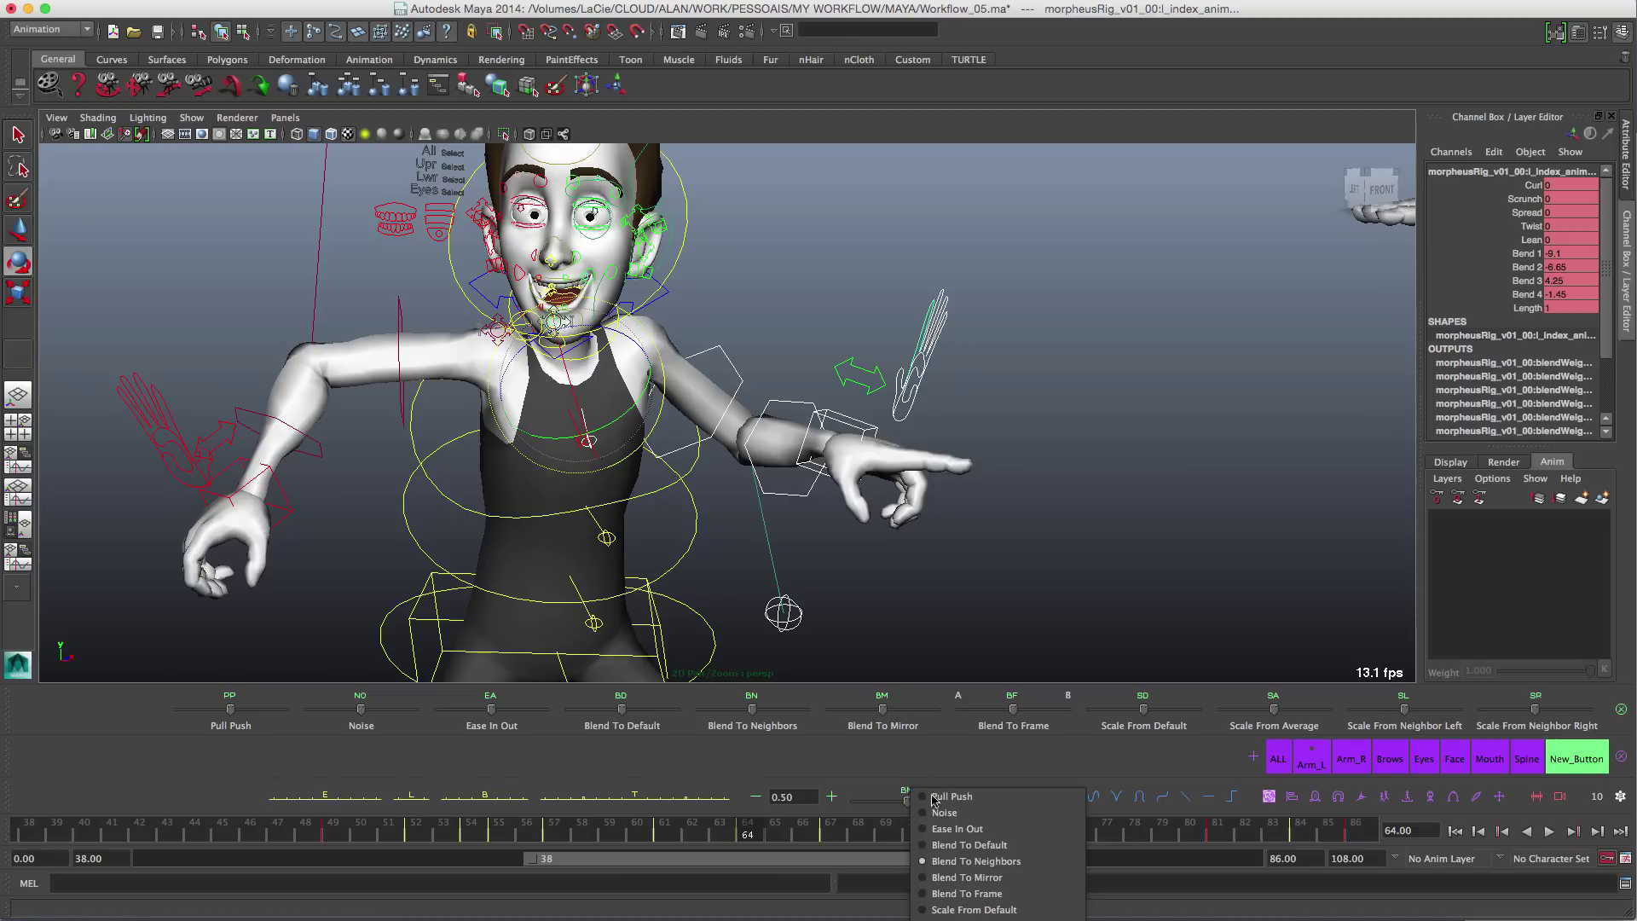
click(966, 868)
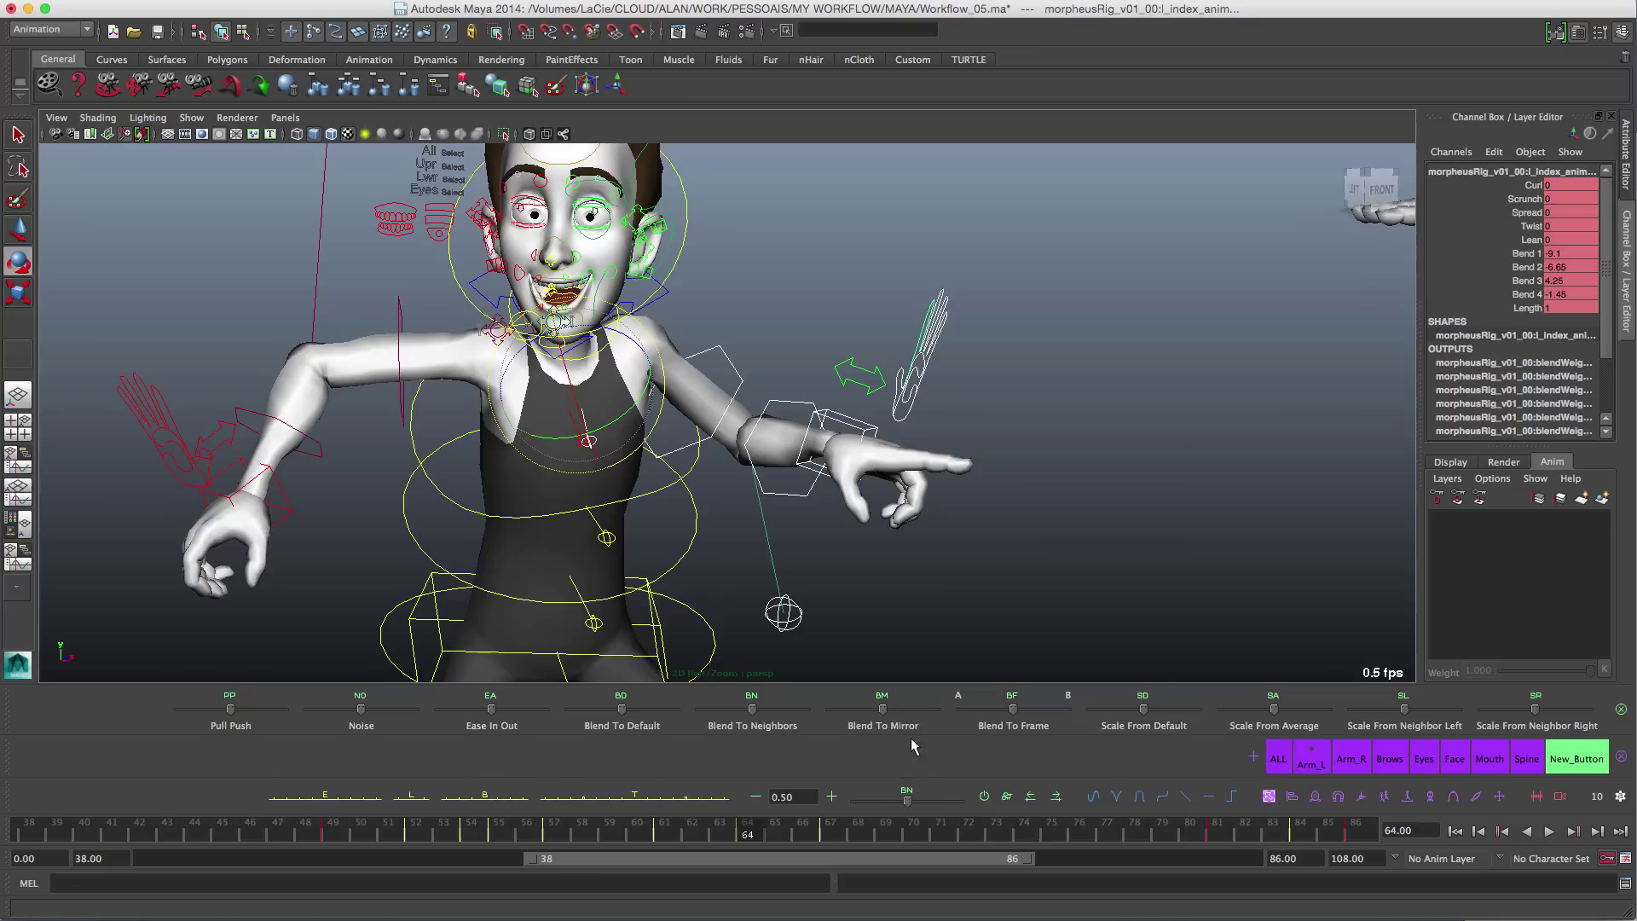
mouse_move(909, 802)
mouse_down()
mouse_move(968, 812)
mouse_move(850, 821)
mouse_move(904, 800)
mouse_move(890, 799)
mouse_up()
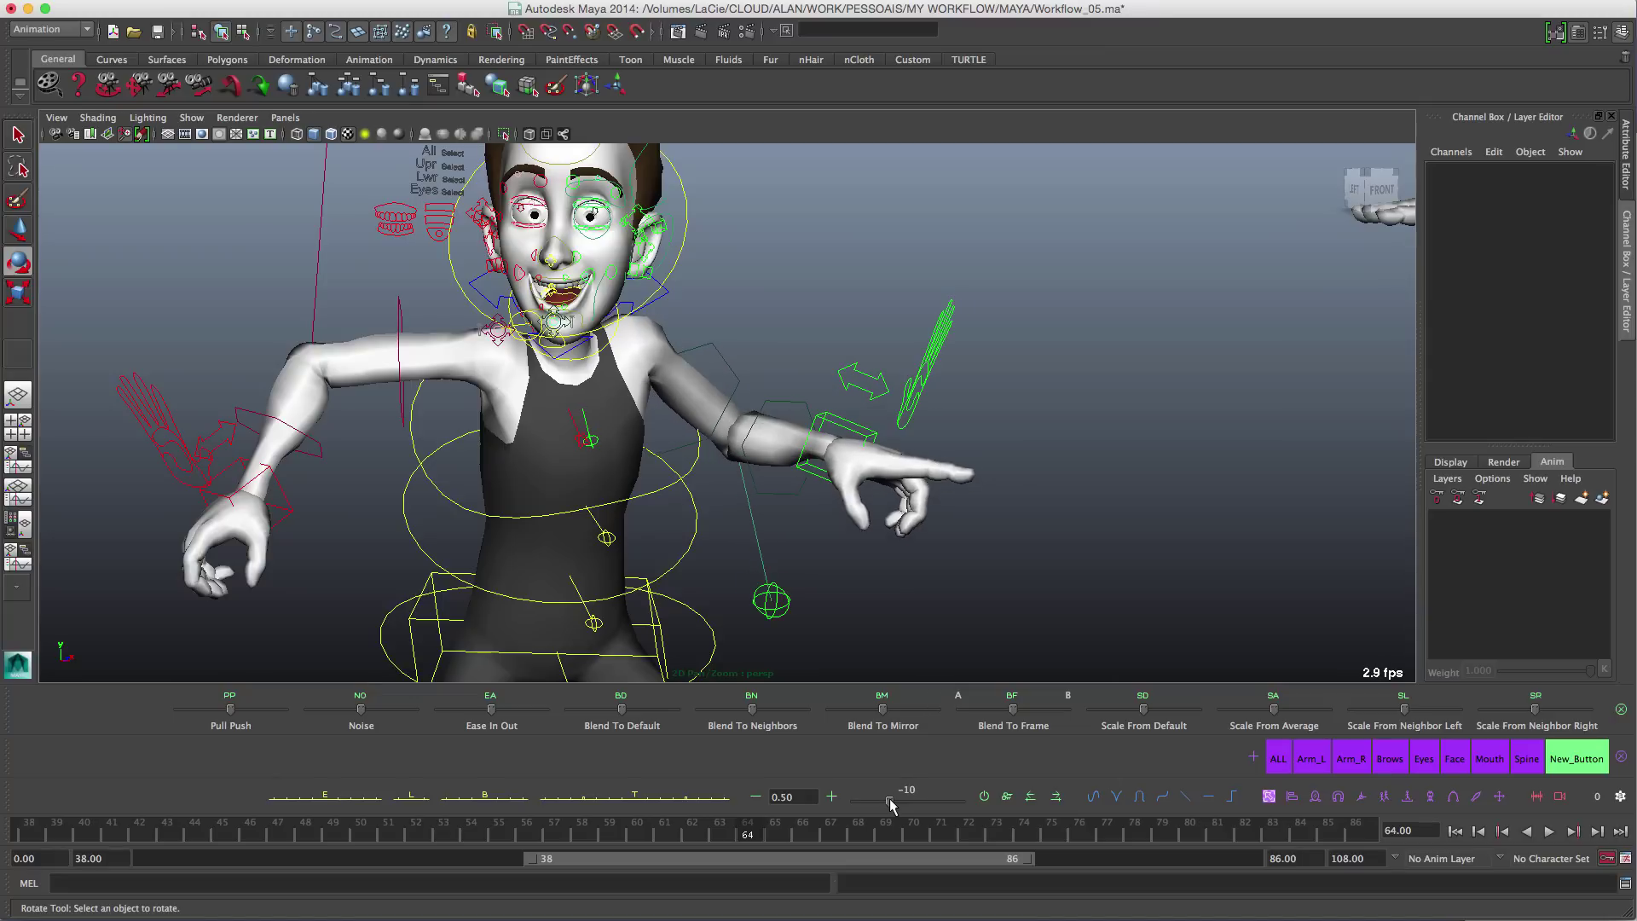
click(761, 416)
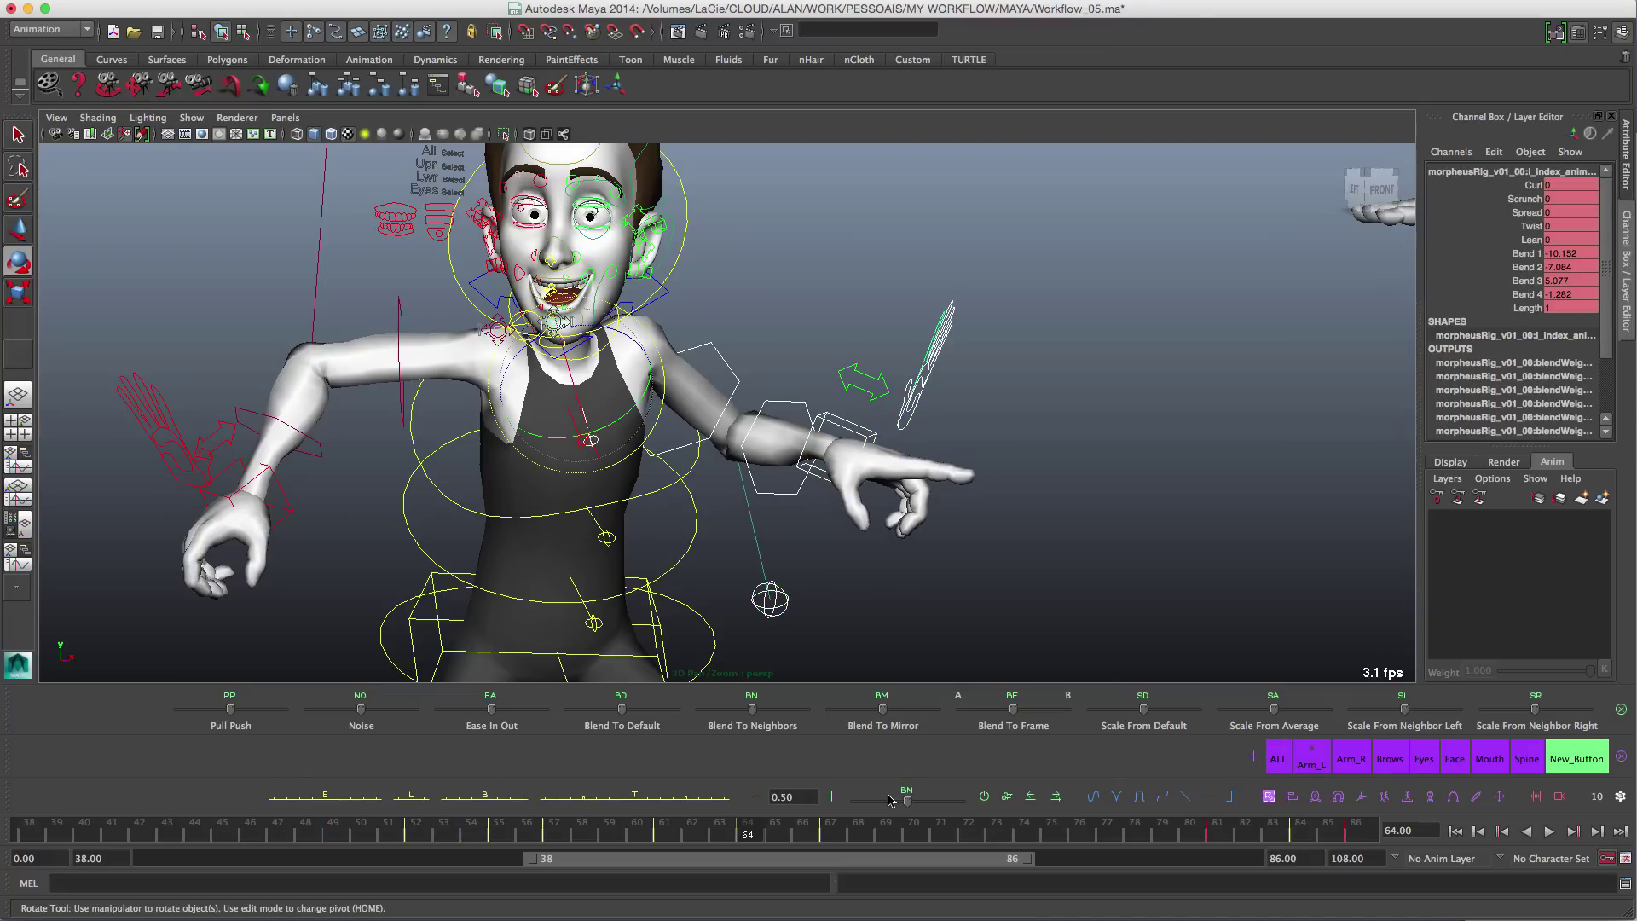
Step: Blend only the Rotate X, Y and Z channels of the left arm IK control toward the next key
click(853, 421)
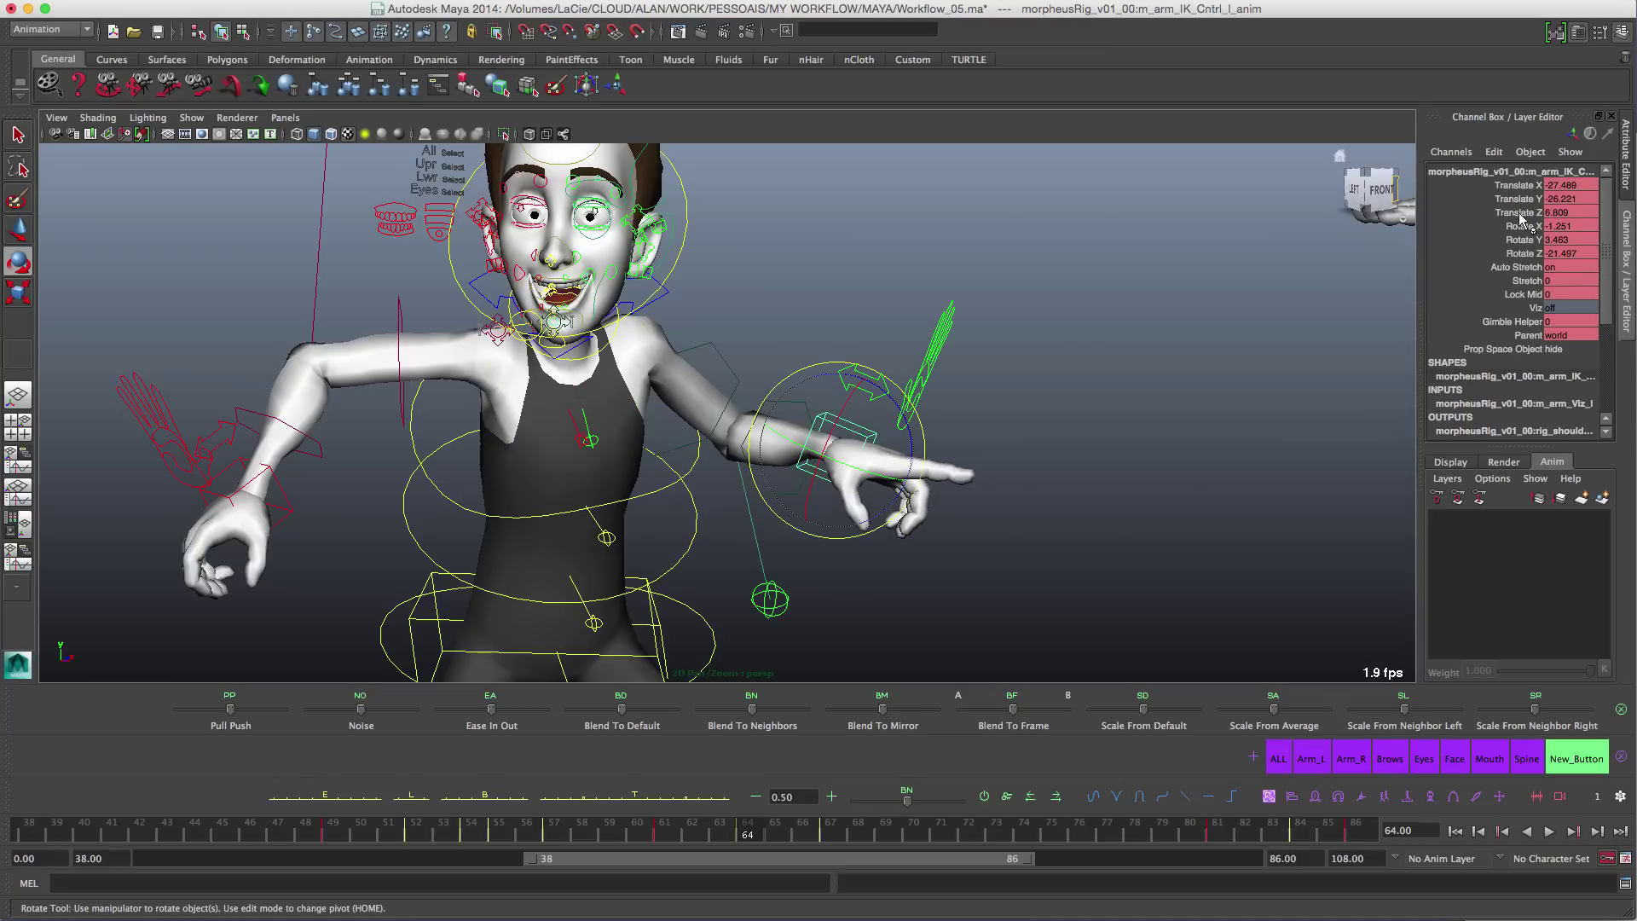
drag(1522, 226, 1526, 254)
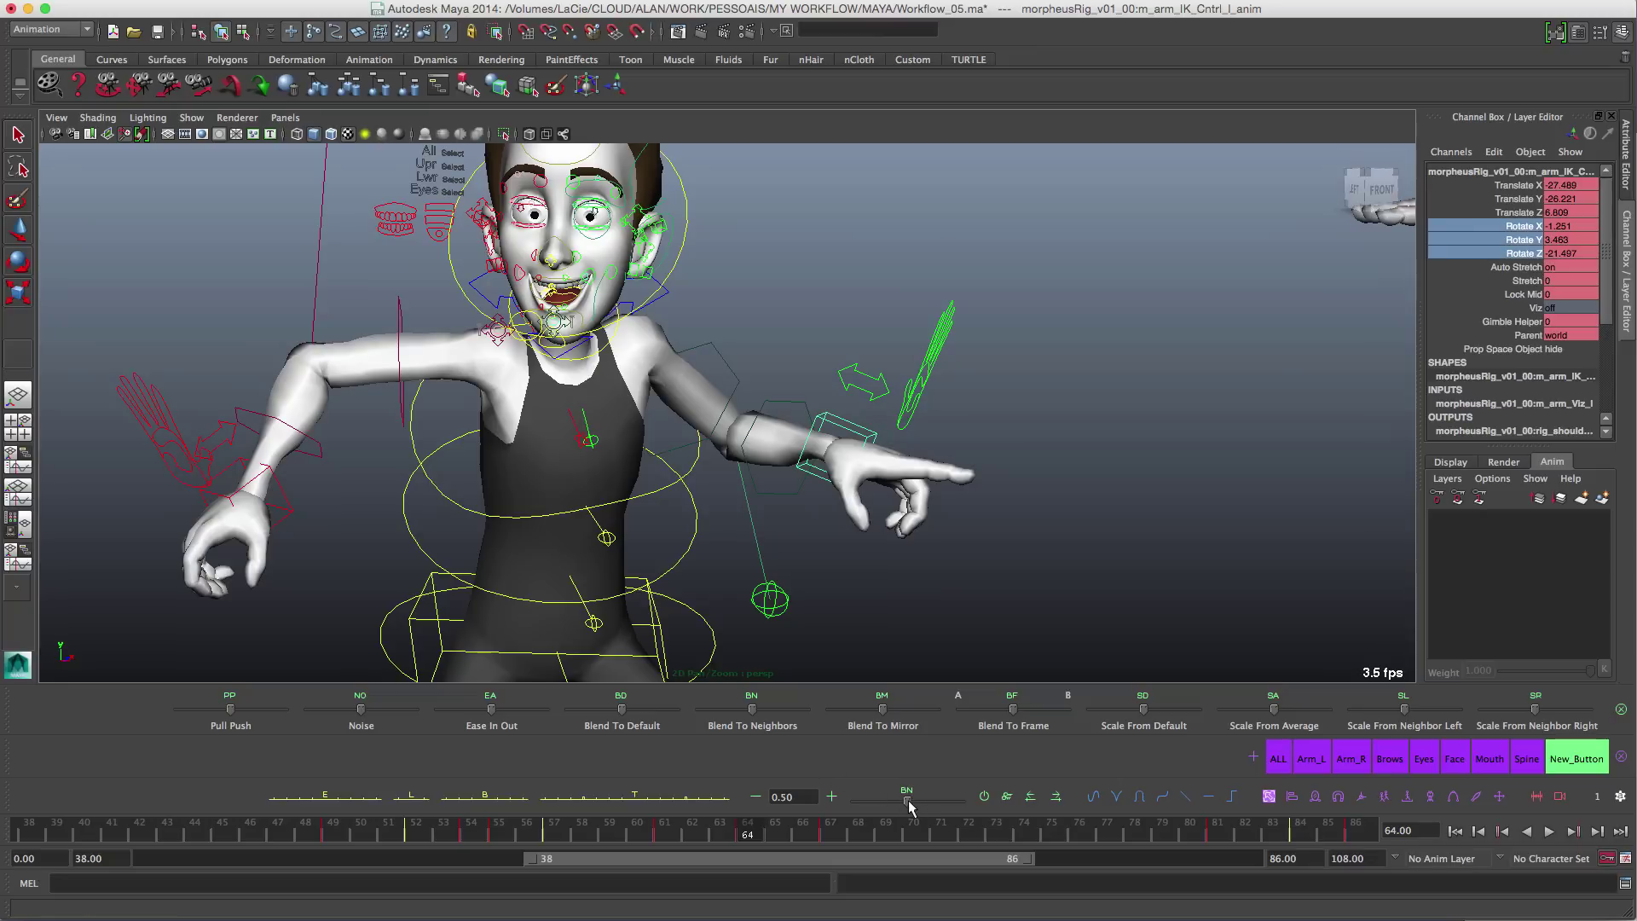
drag(908, 804, 932, 806)
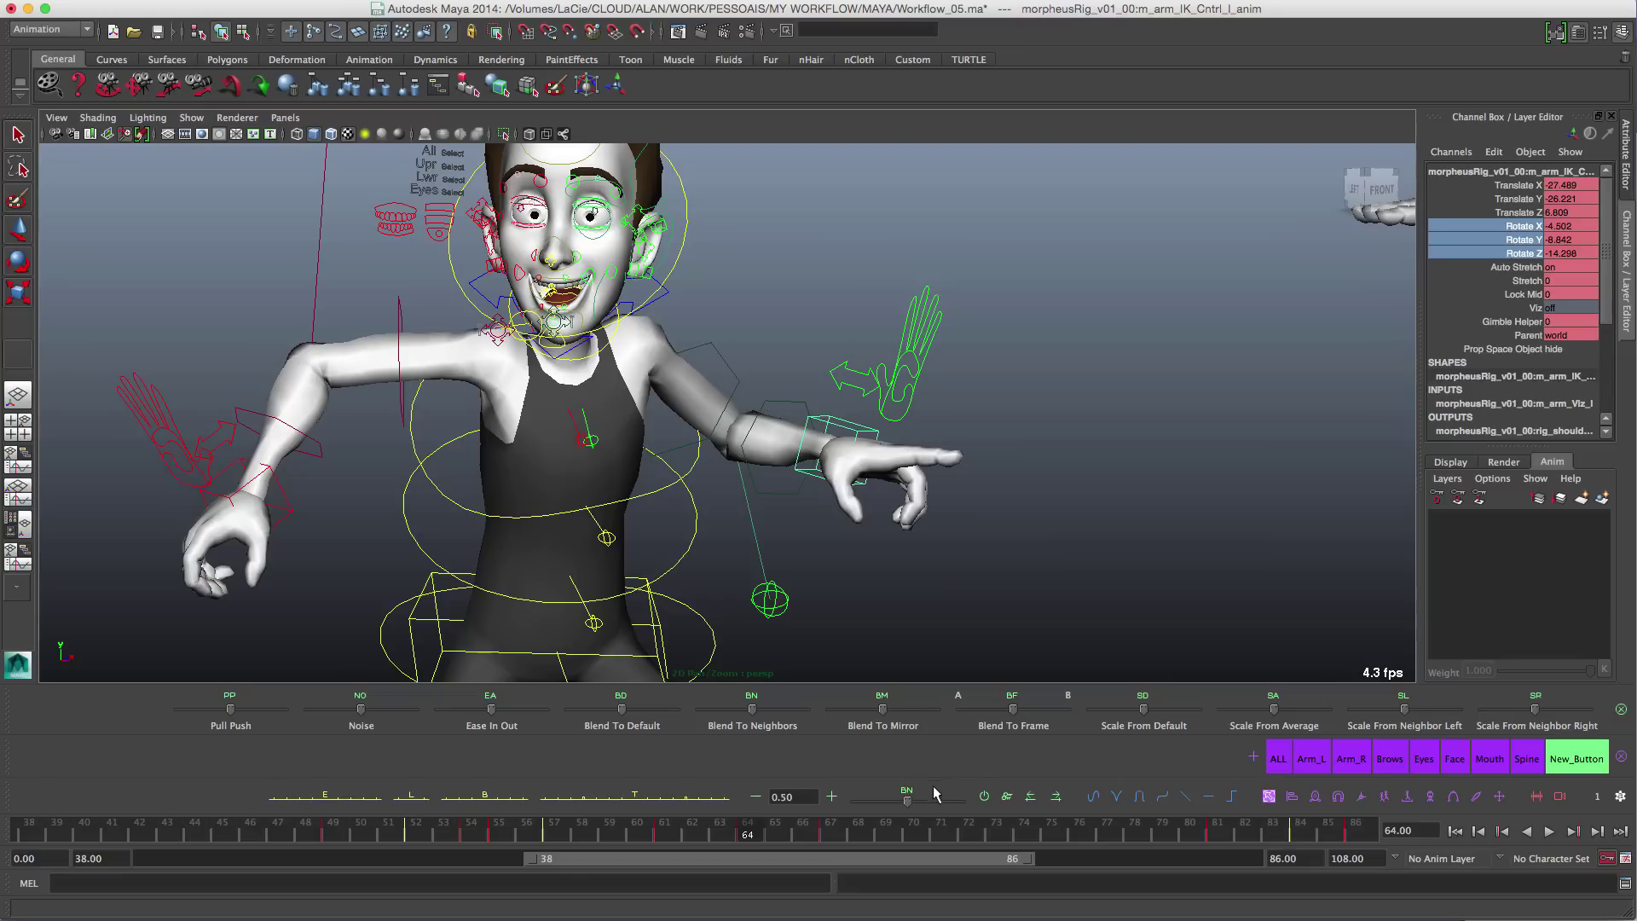
Step: Select the Mouth set and blend its controls toward the next key with Blend To Neighbors
alt+middle_drag(576, 304, 619, 361)
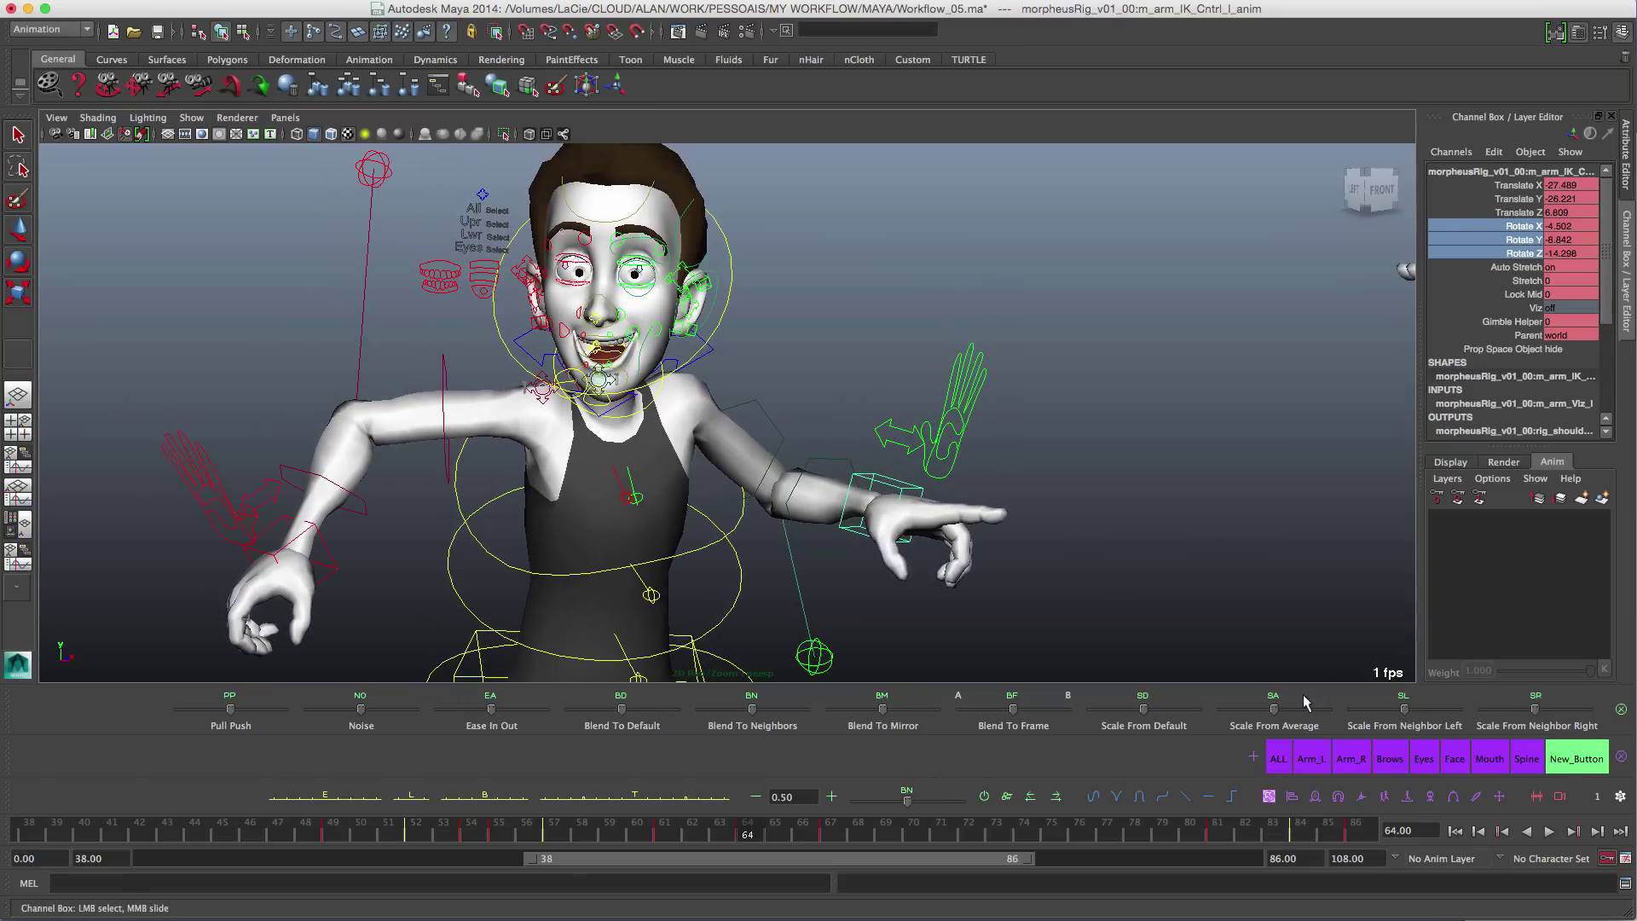
click(1493, 759)
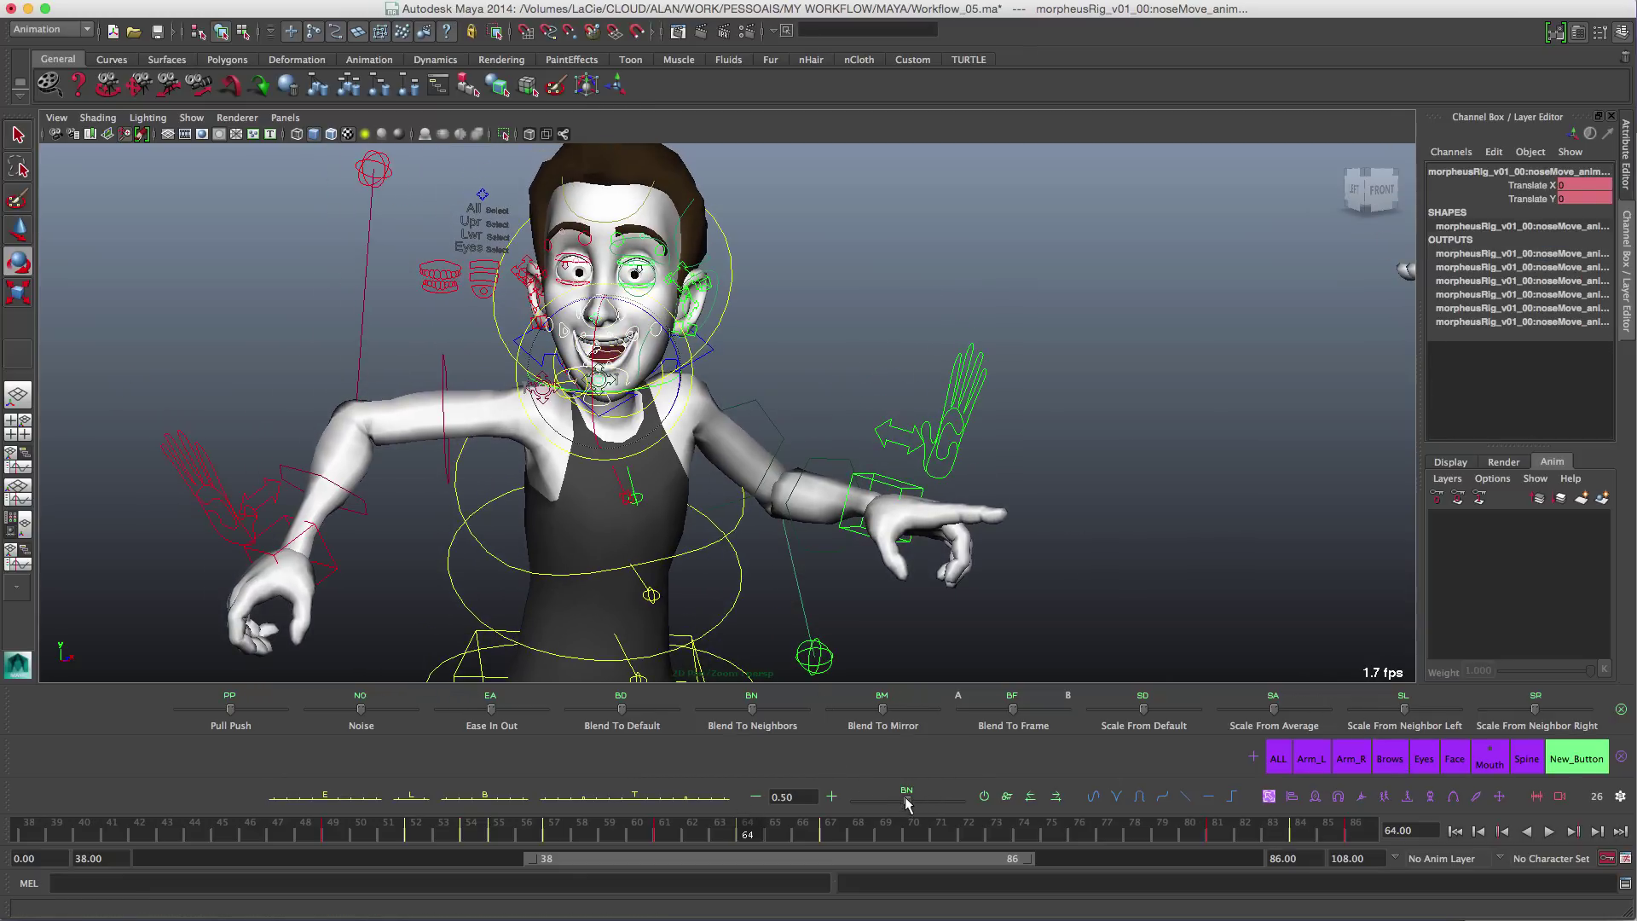
drag(907, 801, 959, 805)
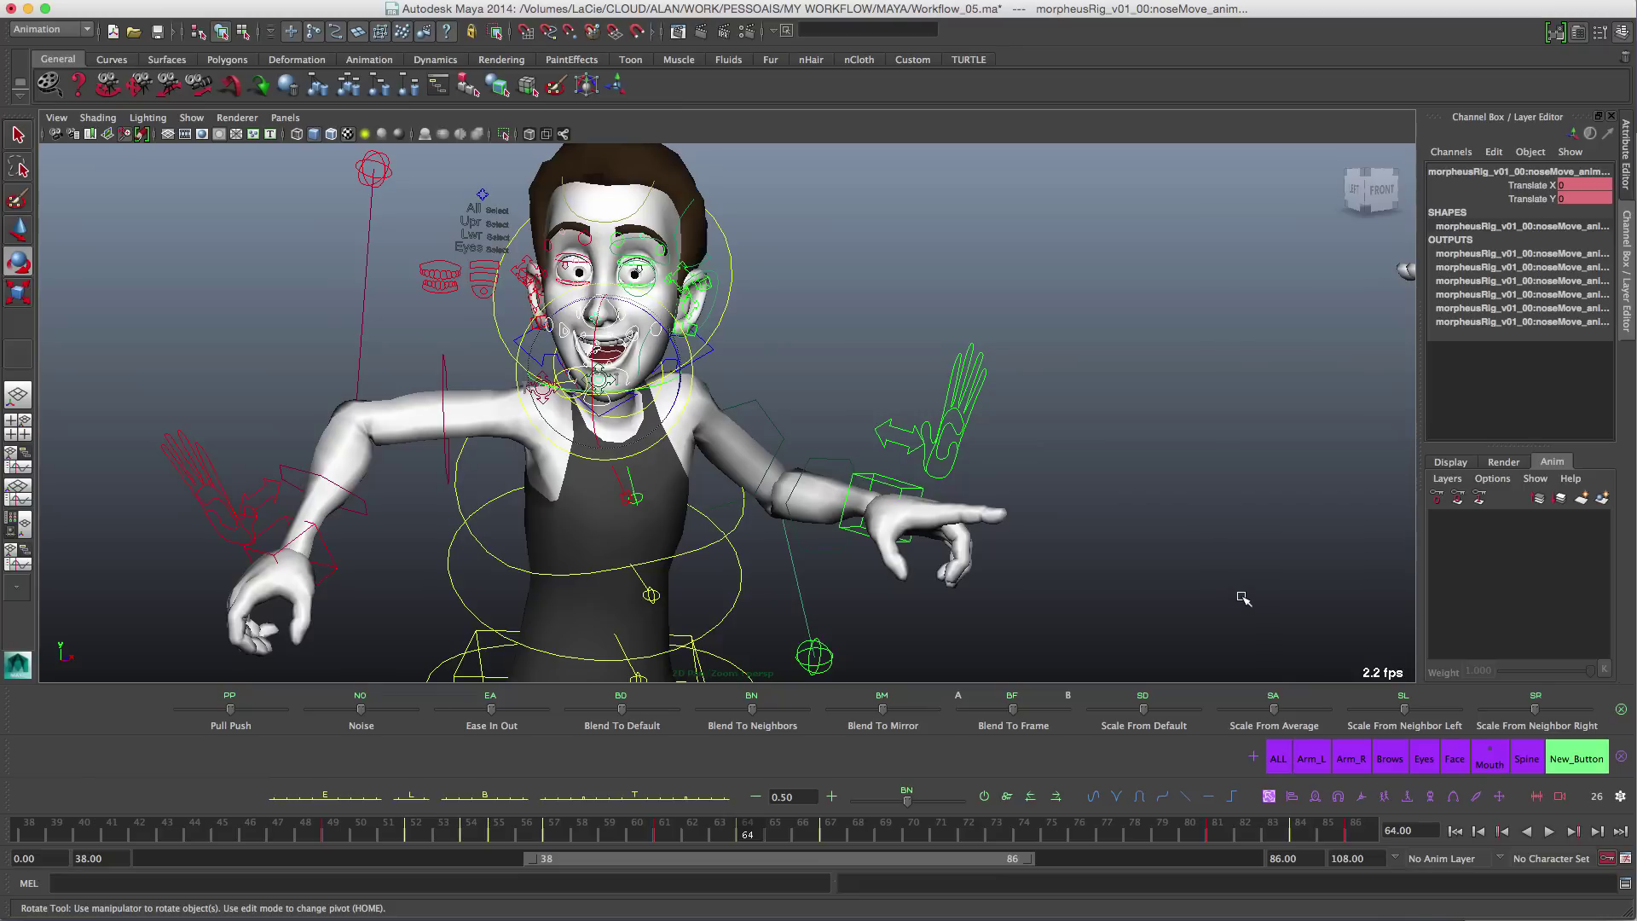
Step: Set Translate X, Y, Z and Rotate X, Y, Z of the left arm IK control to 0 manually
alt+middle_drag(1244, 599, 689, 402)
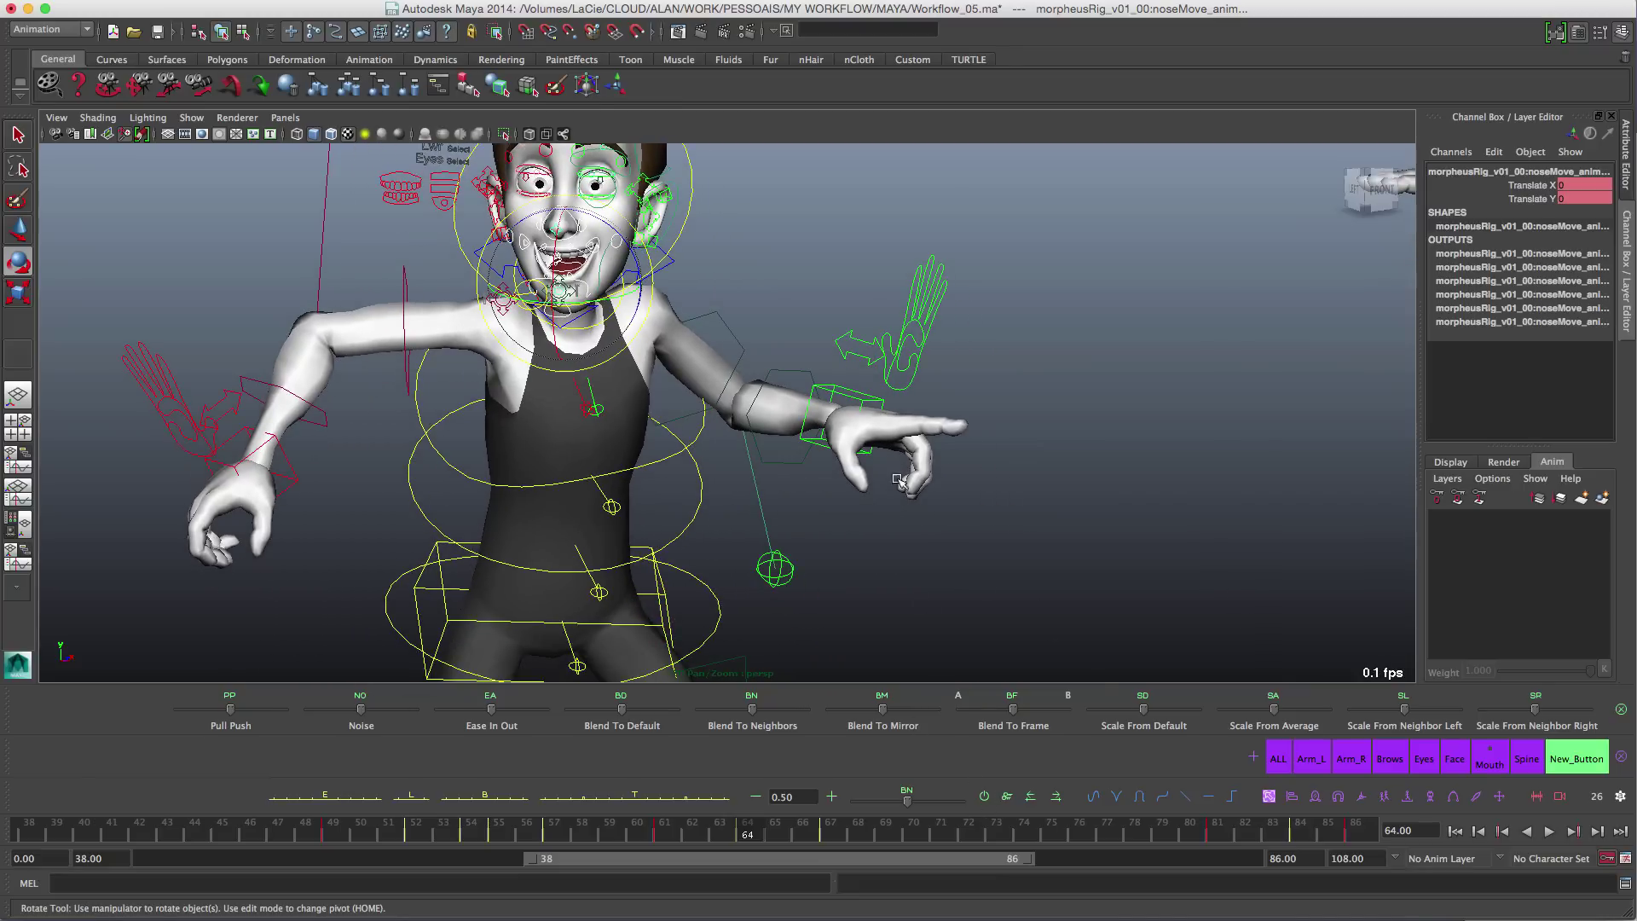
alt+middle_drag(773, 264, 818, 323)
alt+right_drag(818, 323, 836, 393)
alt+middle_drag(836, 393, 845, 432)
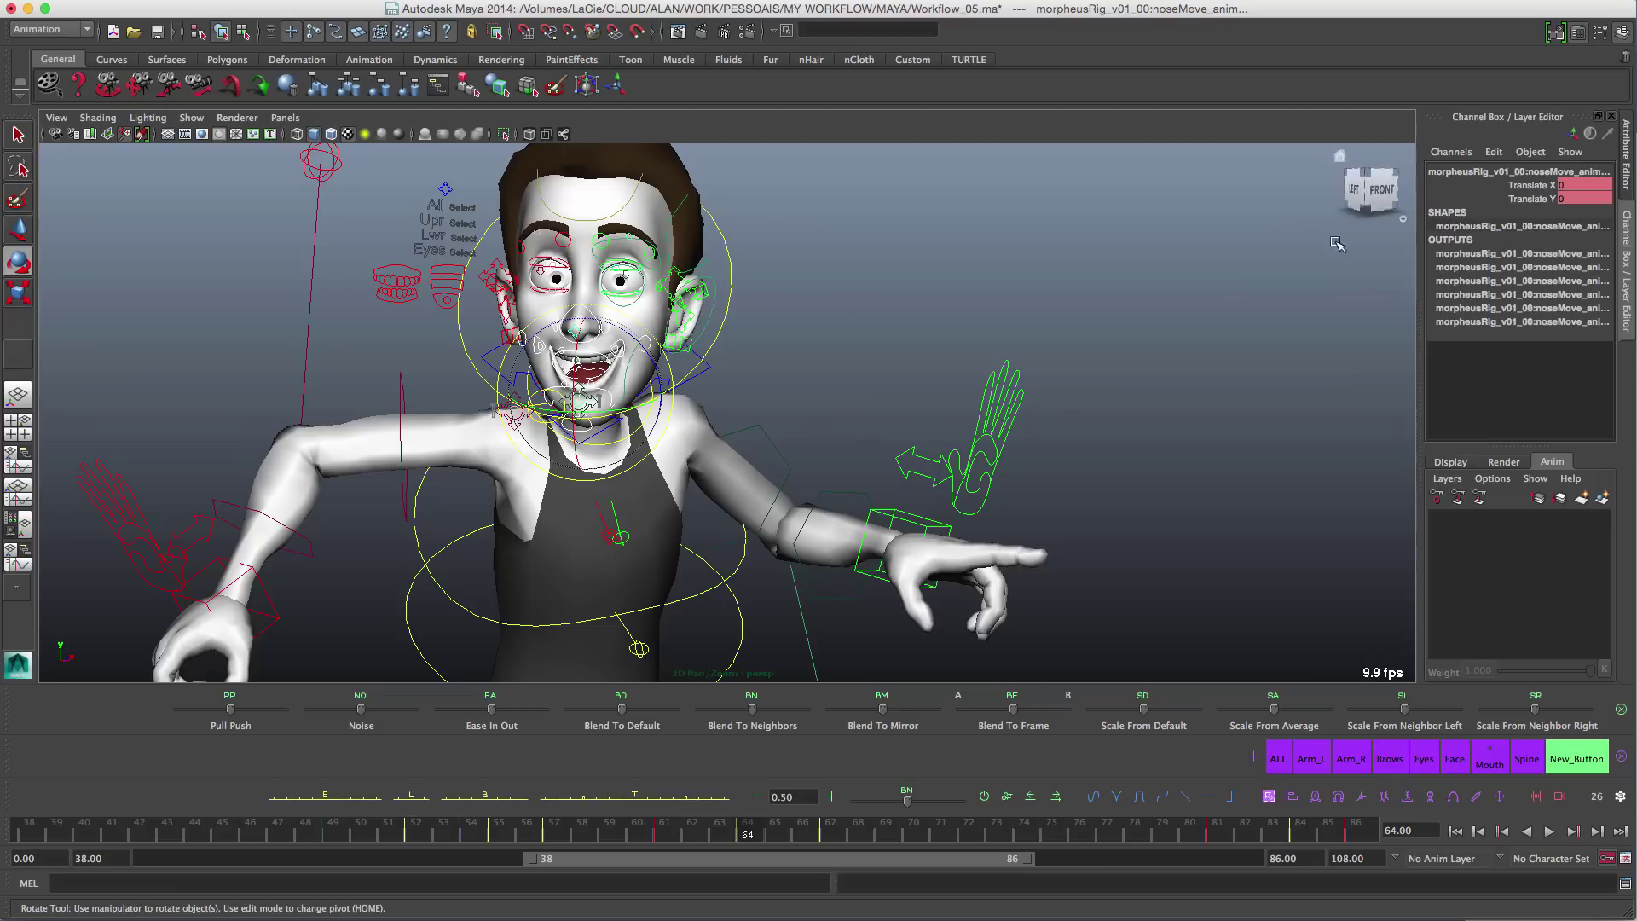
alt+middle_drag(901, 497, 857, 401)
alt+right_drag(856, 401, 911, 458)
click(901, 416)
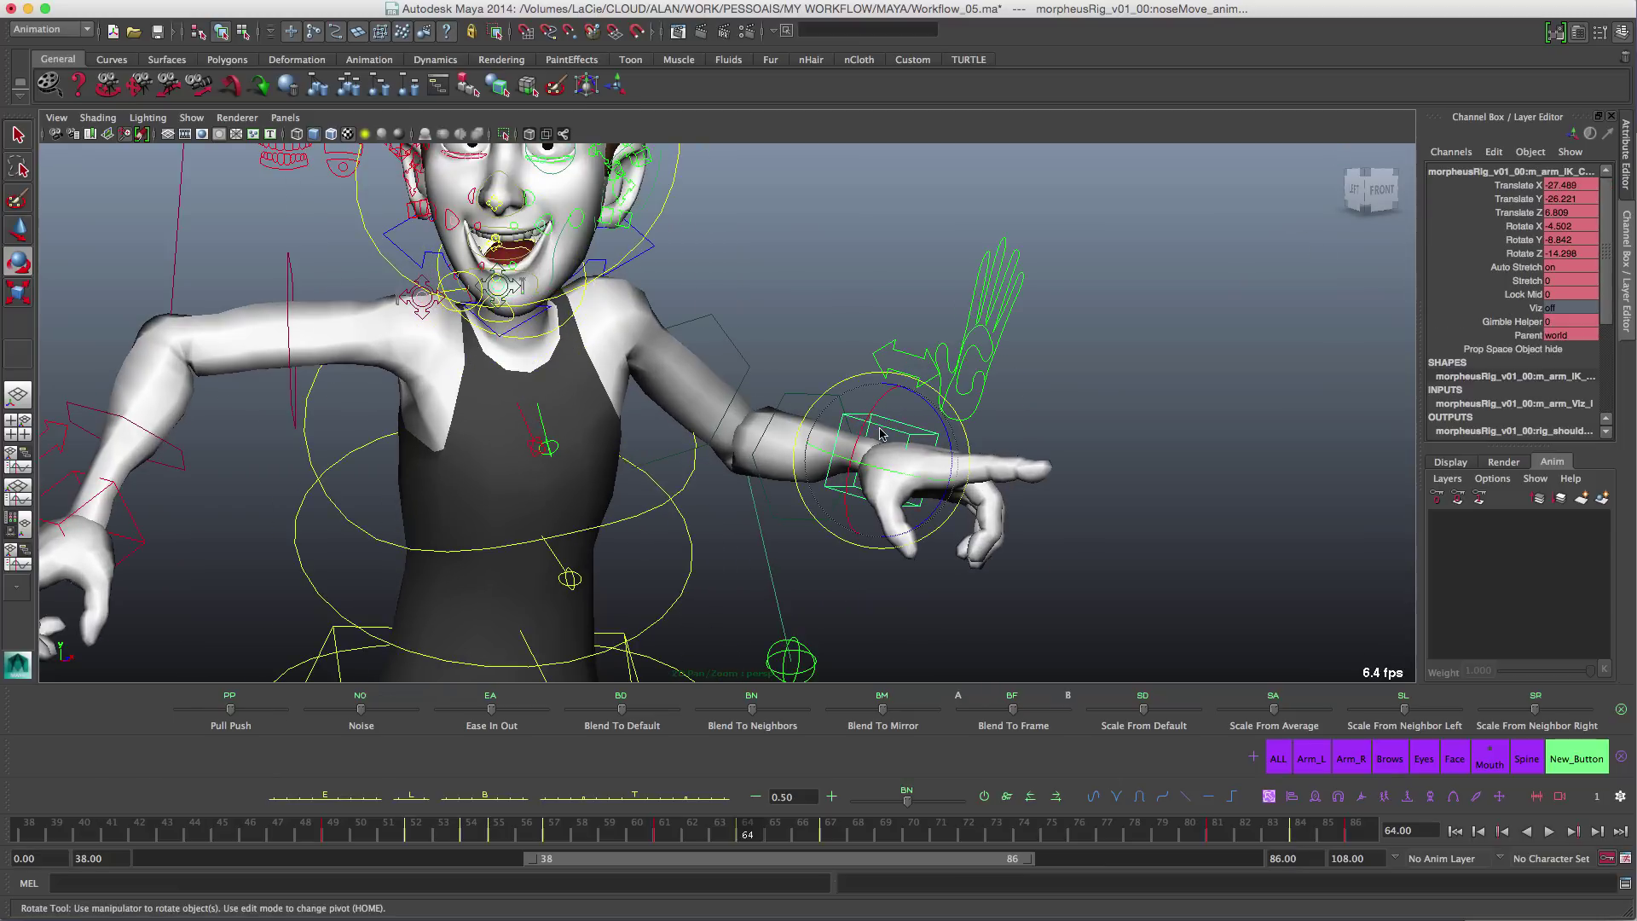
drag(1563, 186, 1573, 254)
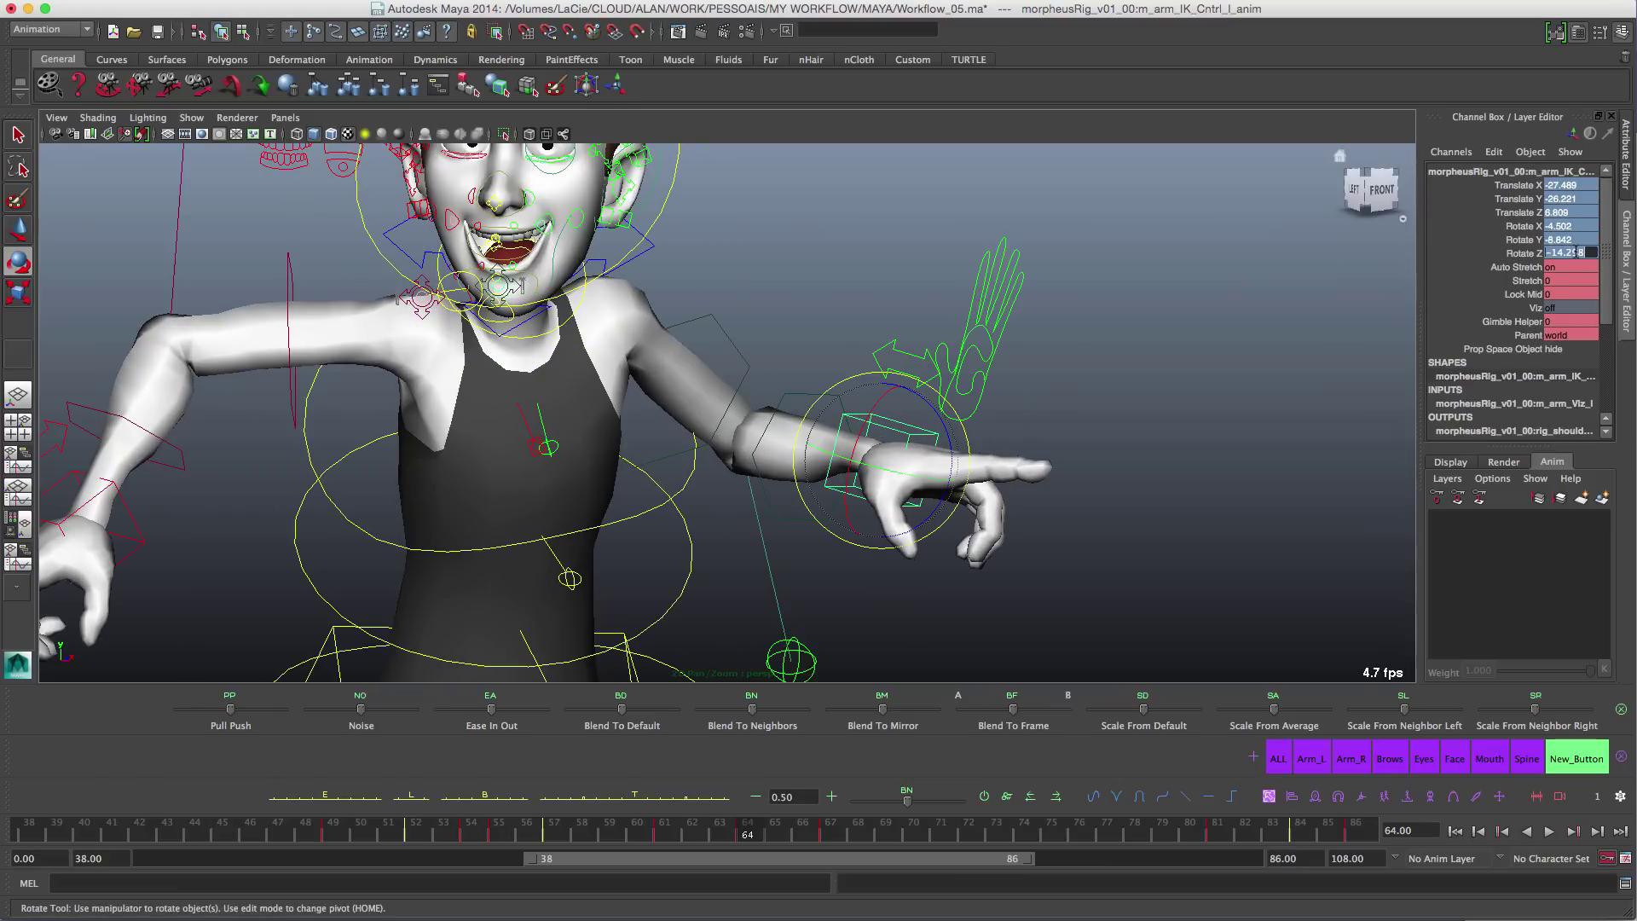
text(0)
key(Return)
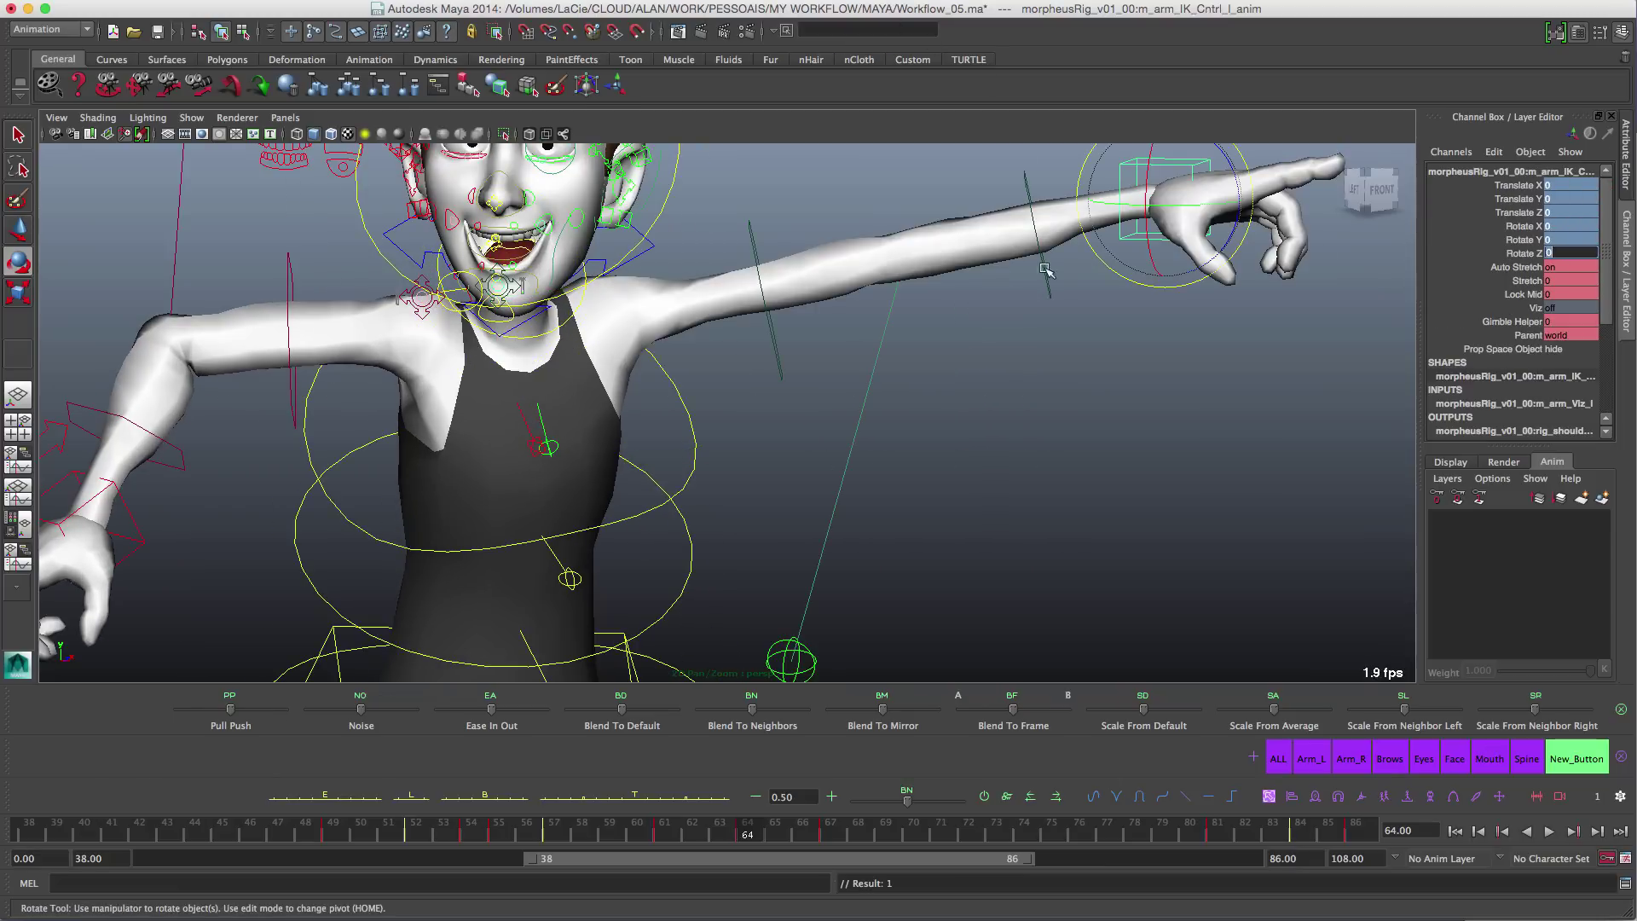
Step: Reselect the left arm IK control and undo the zeroing of its translate and rotate channels
alt+middle_drag(1020, 390, 1005, 453)
click(1006, 453)
click(1119, 247)
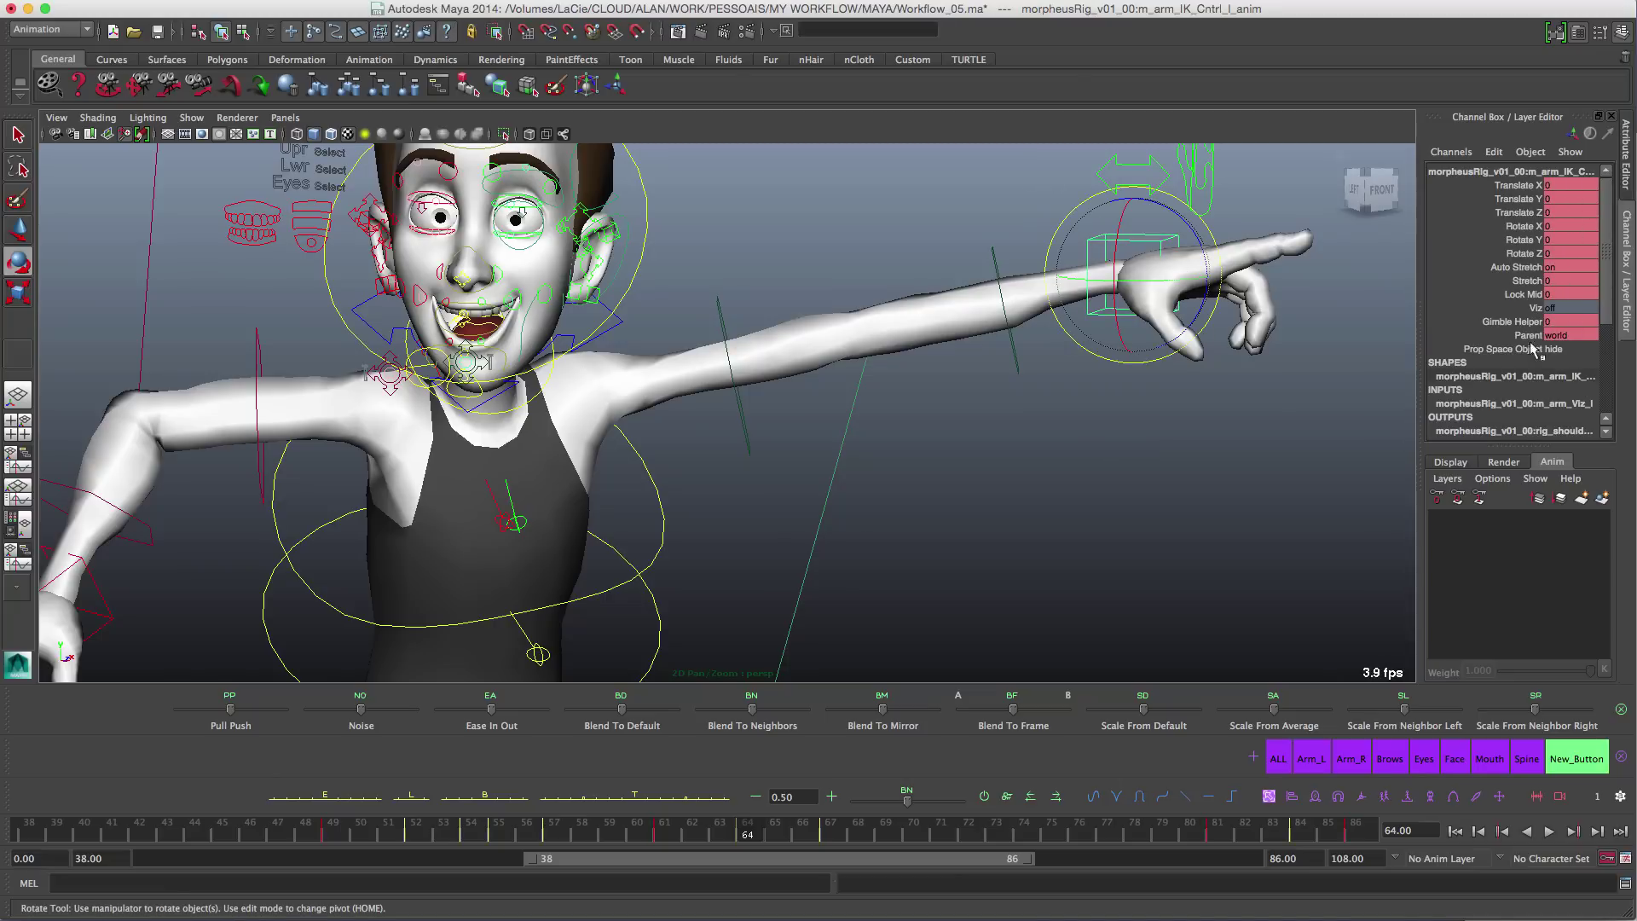
key(z)
key(z)
key(z)
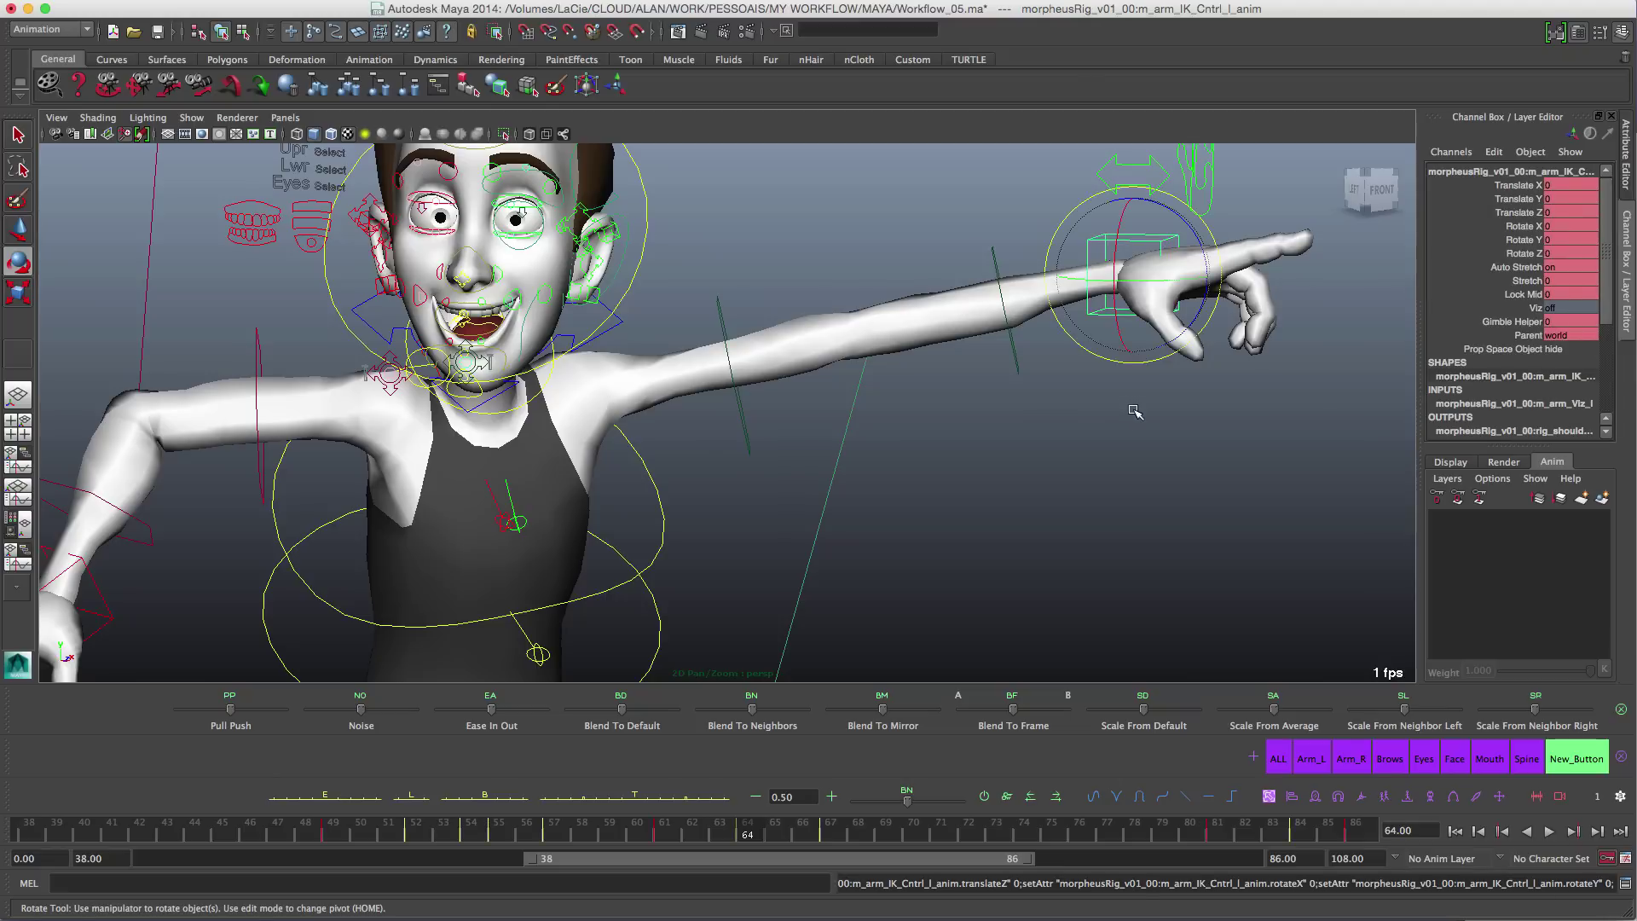
alt+middle_drag(935, 484, 984, 361)
alt+right_drag(1000, 488, 981, 460)
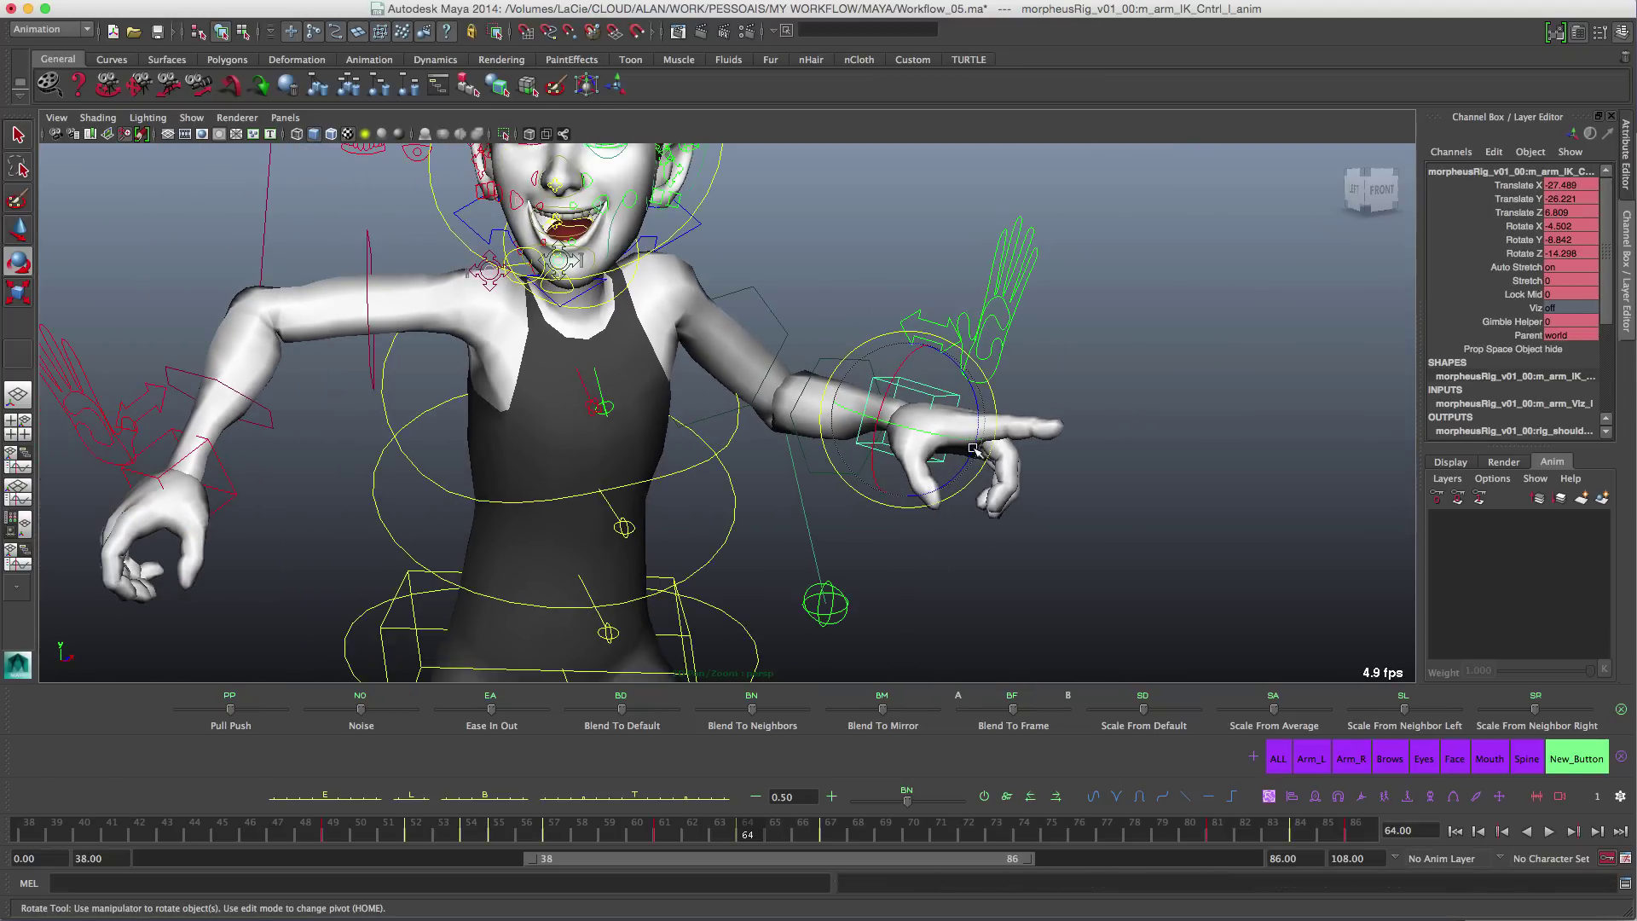
Step: Reset the left arm IK control to its default values with the toolbar's reset command, inspect the pose and undo the reset
alt+middle_drag(981, 461, 967, 432)
alt+right_drag(967, 432, 969, 435)
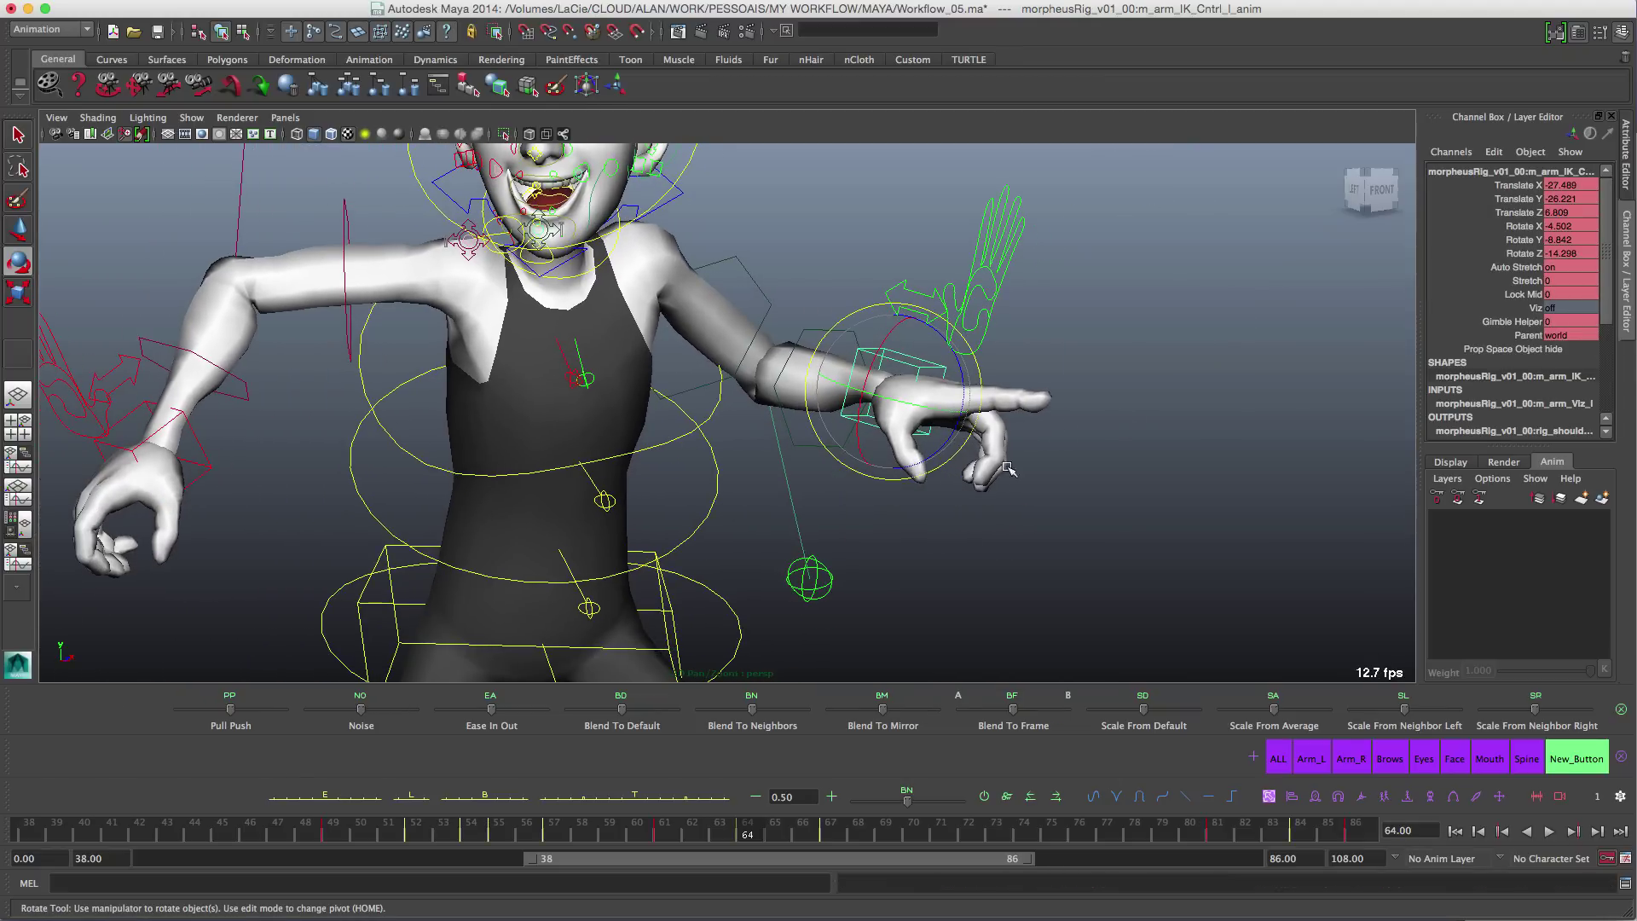
click(985, 798)
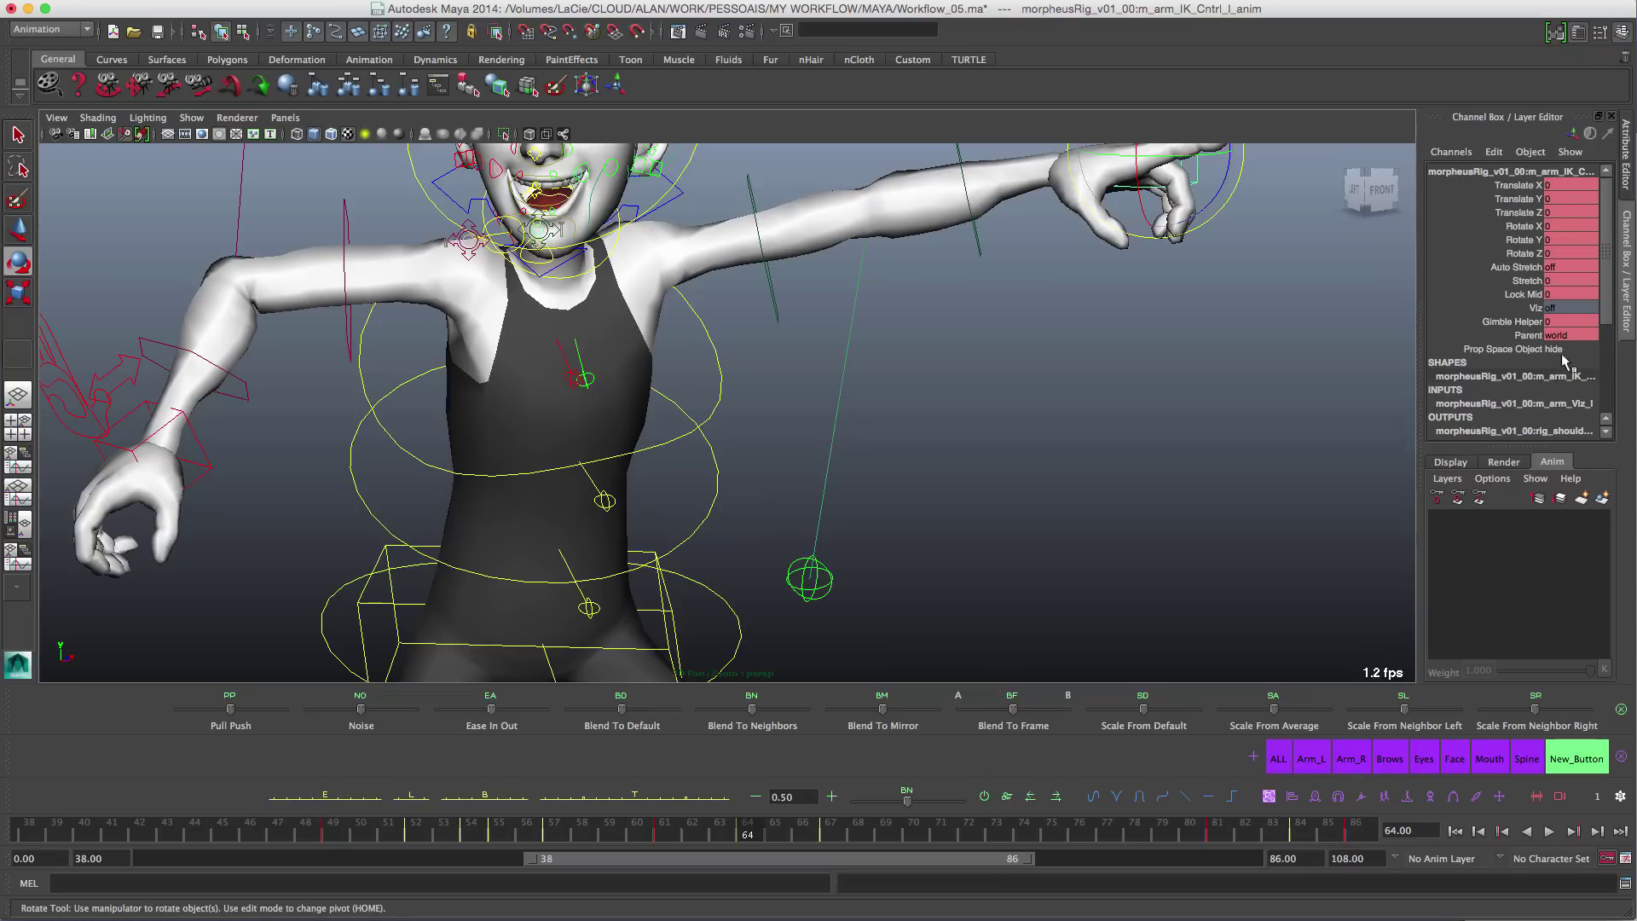
alt+middle_drag(999, 368, 936, 512)
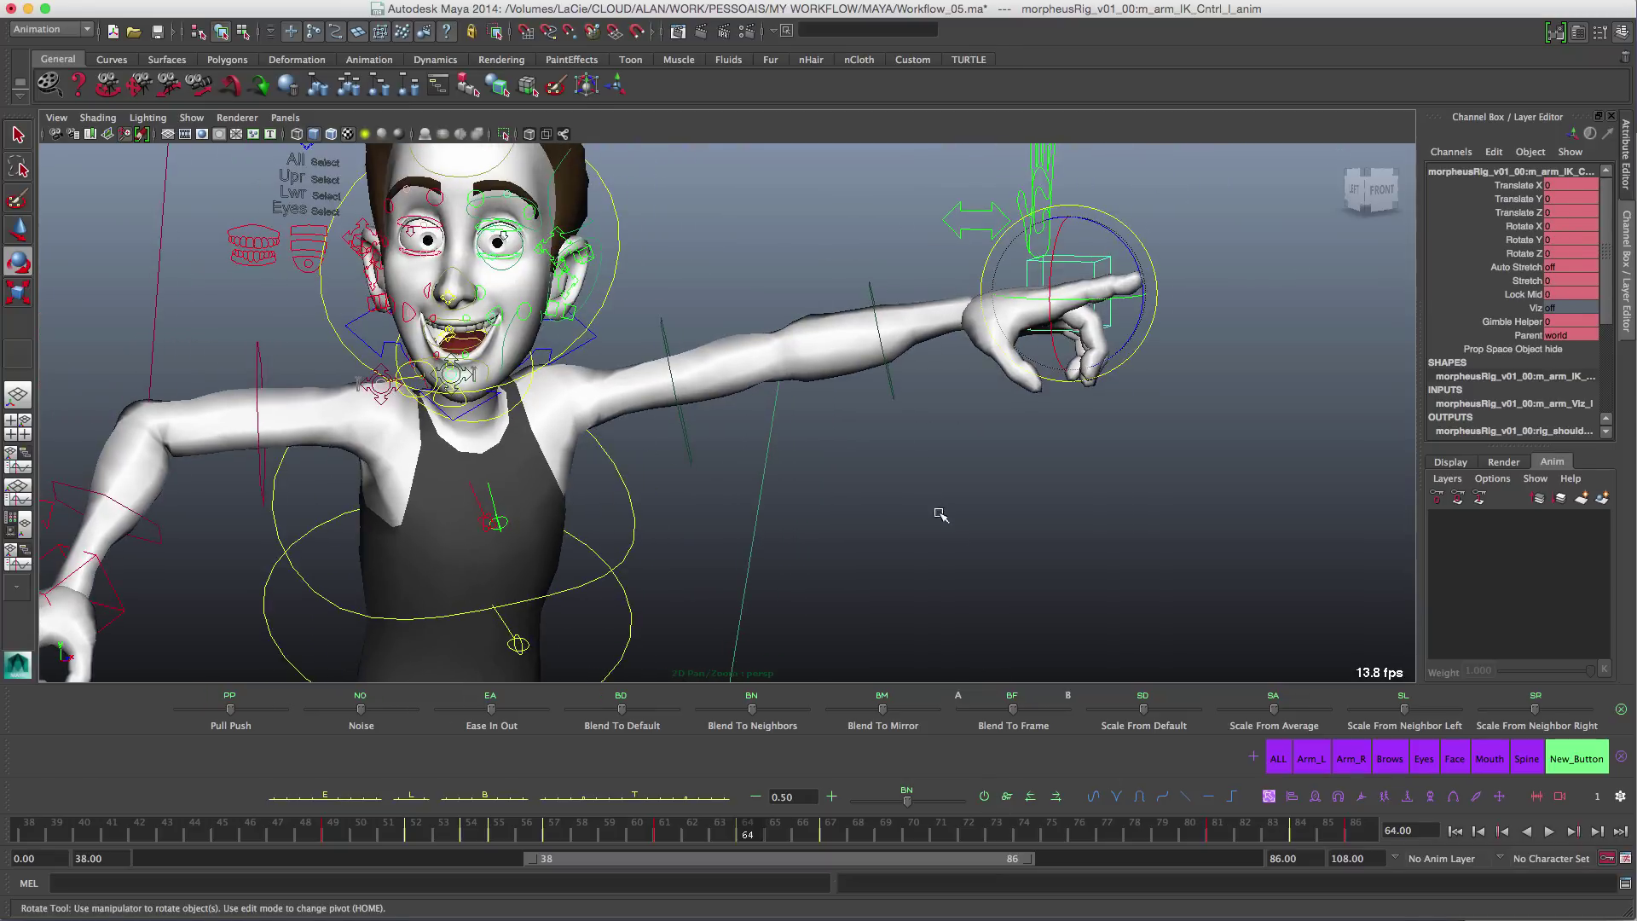
alt+drag(941, 514, 987, 508)
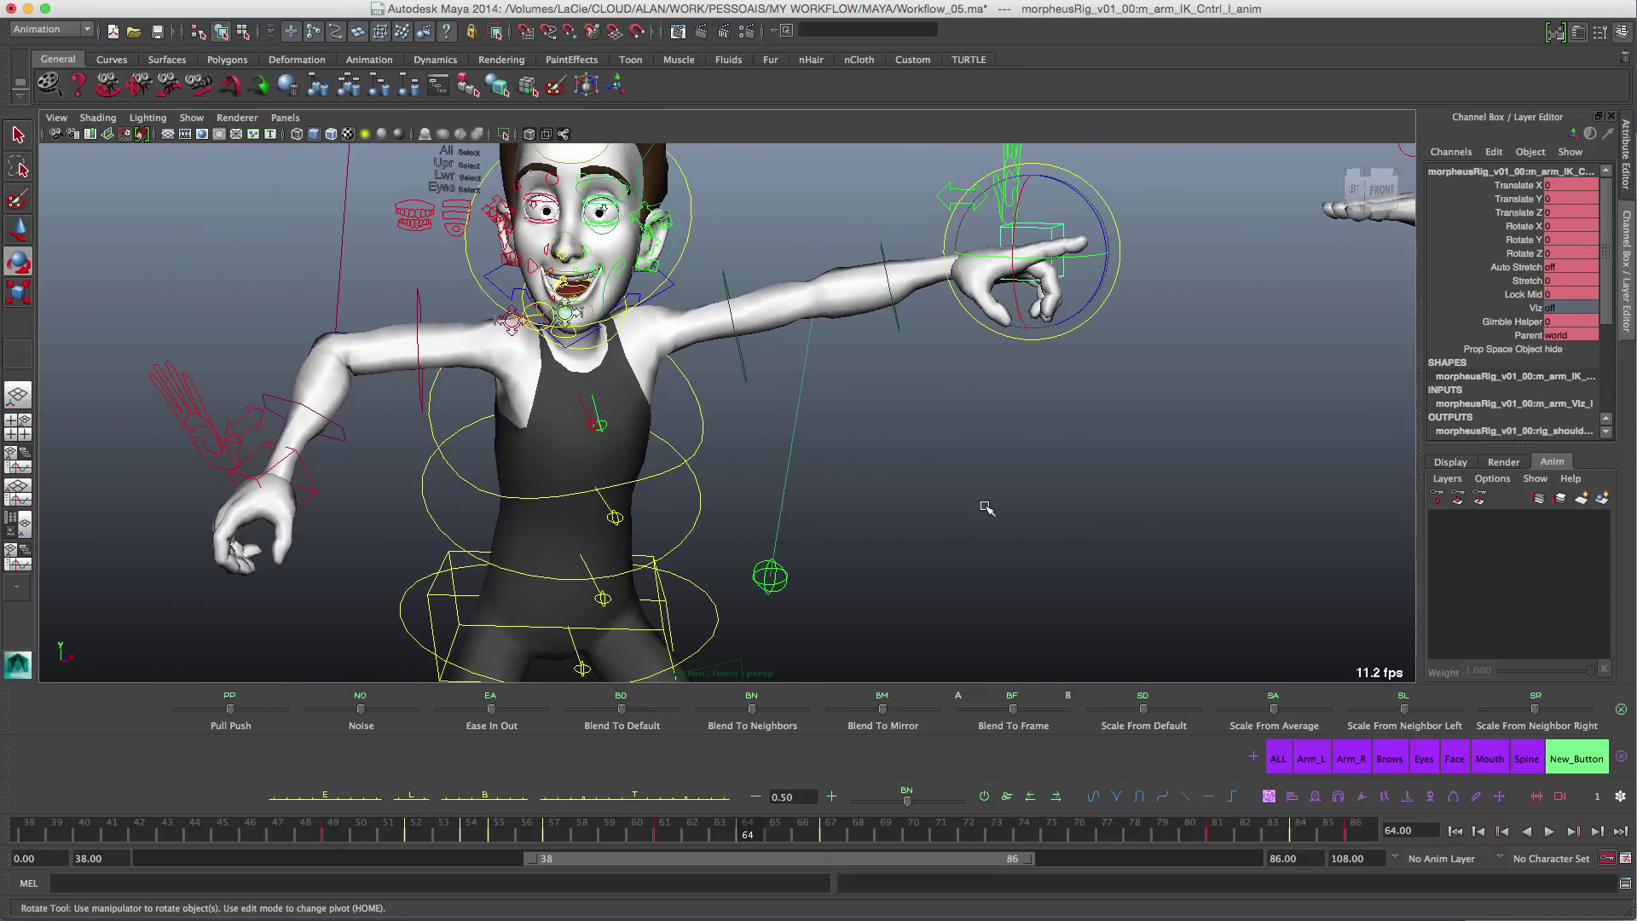
key(z)
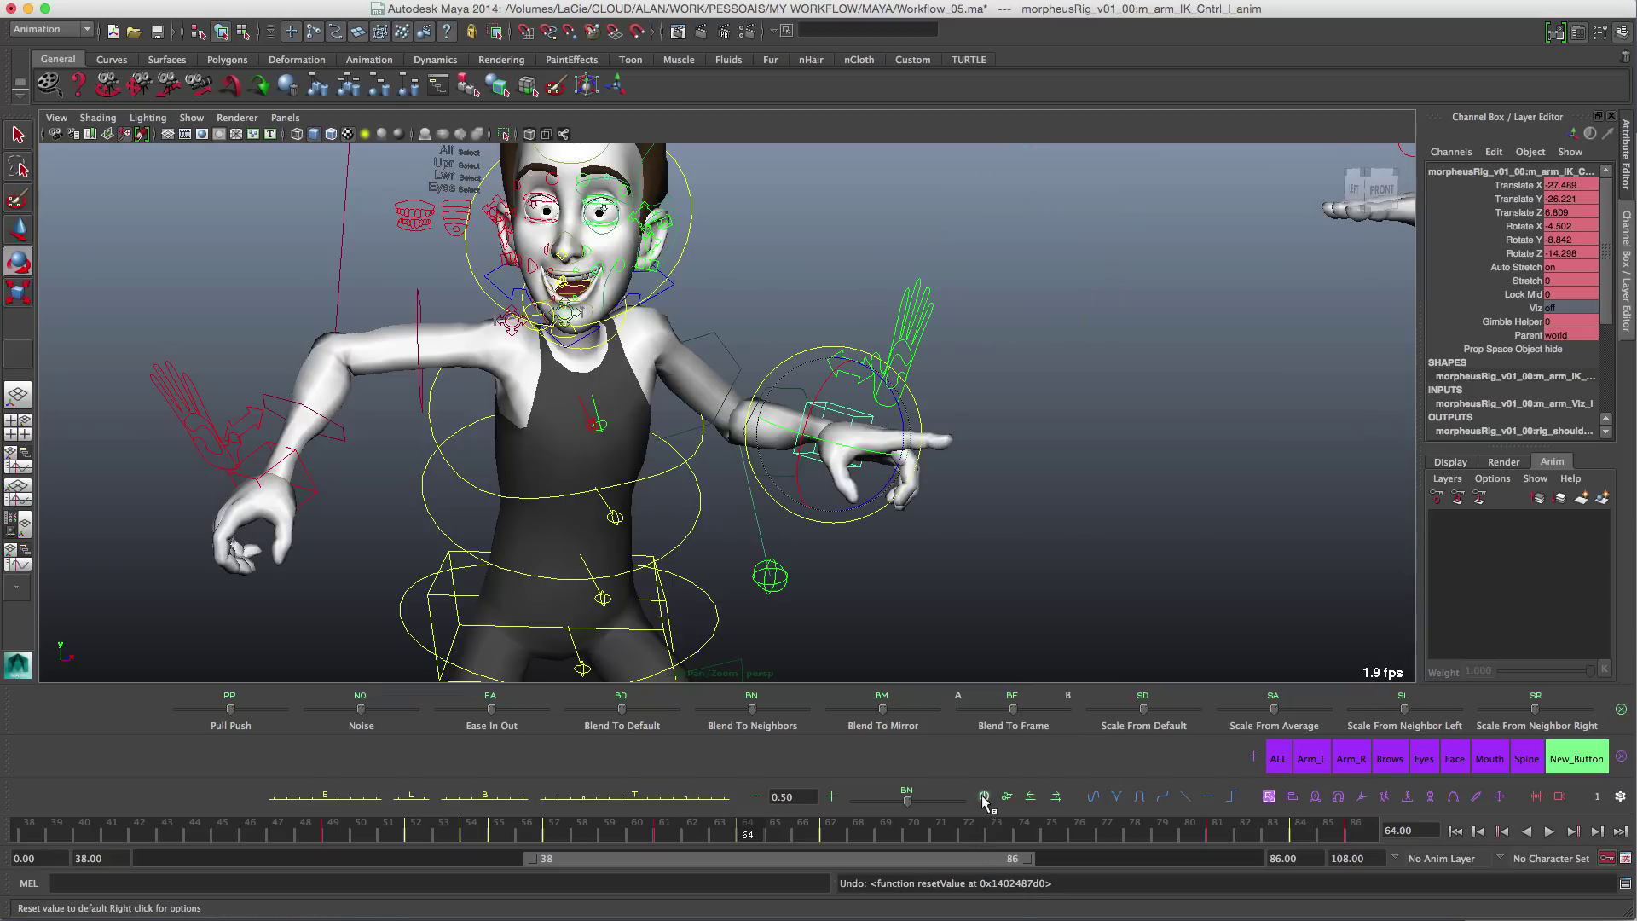
Step: Reset only the Translate X, Y and Z channels and the Rotate Y channel of the left arm IK control to their defaults
drag(1522, 185, 1529, 353)
drag(1524, 186, 1524, 211)
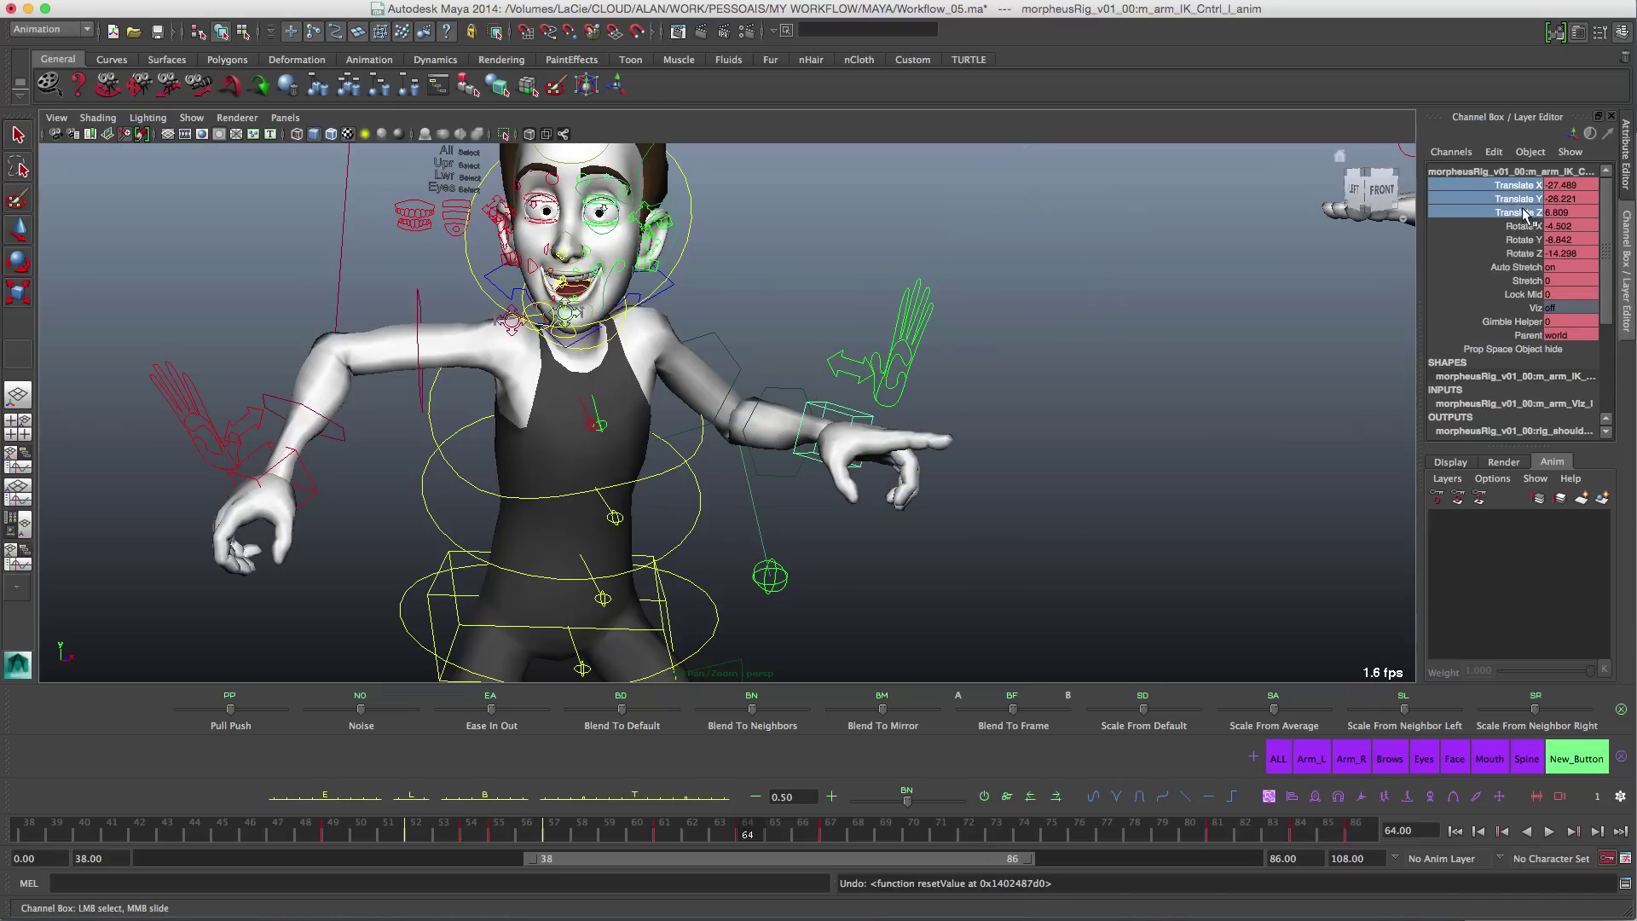
key(alt+r)
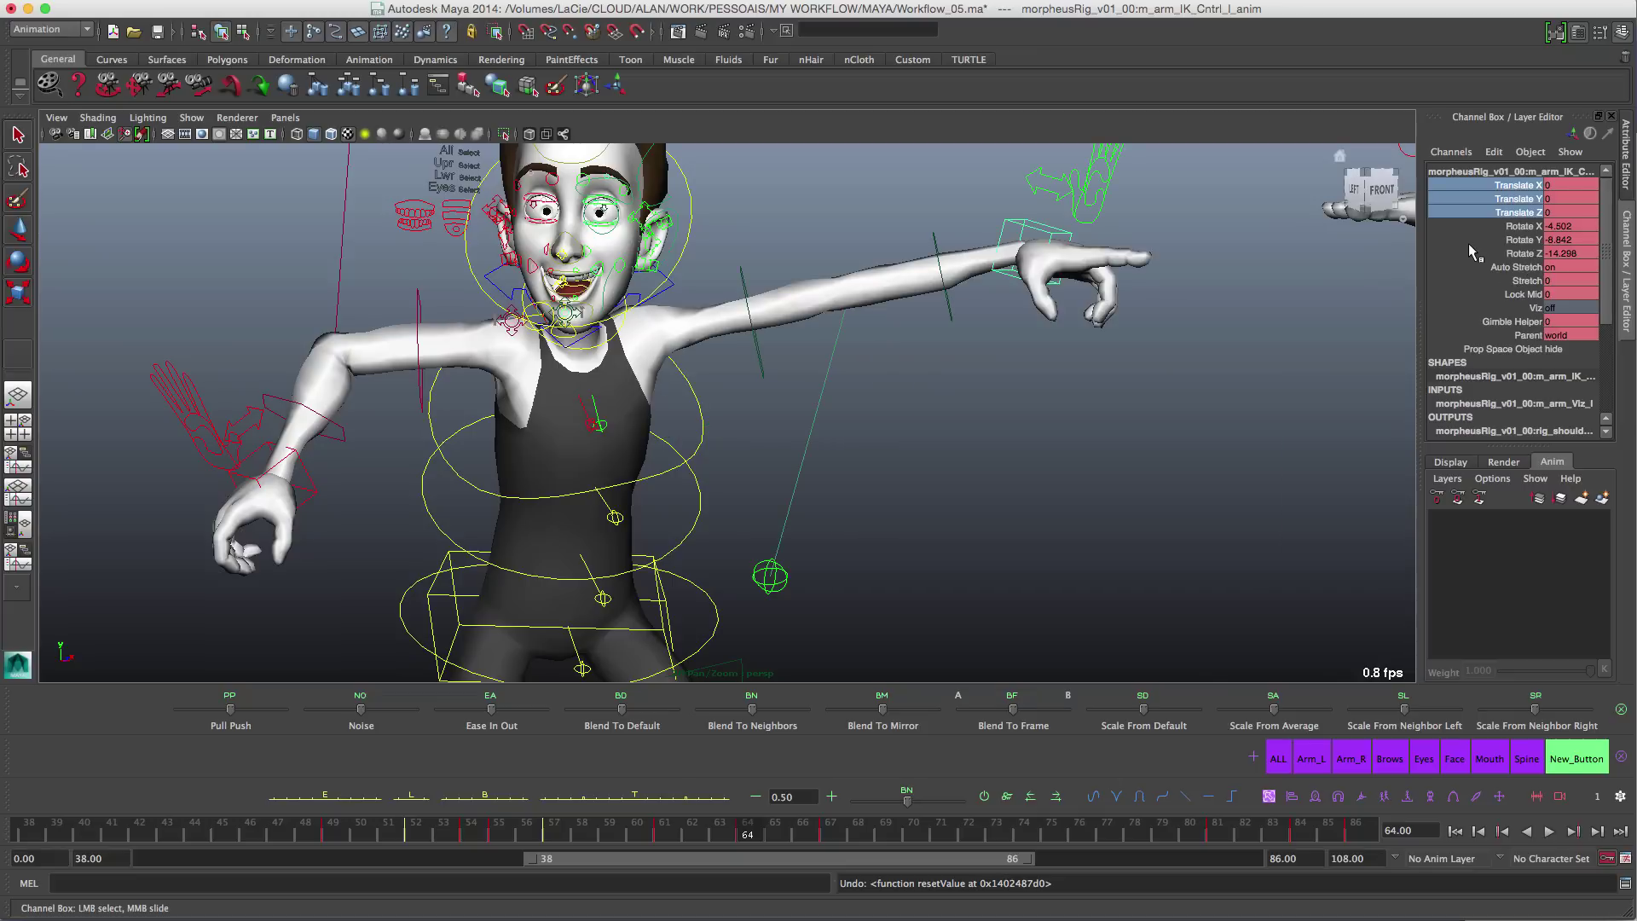
click(1528, 239)
key(e)
key(alt+r)
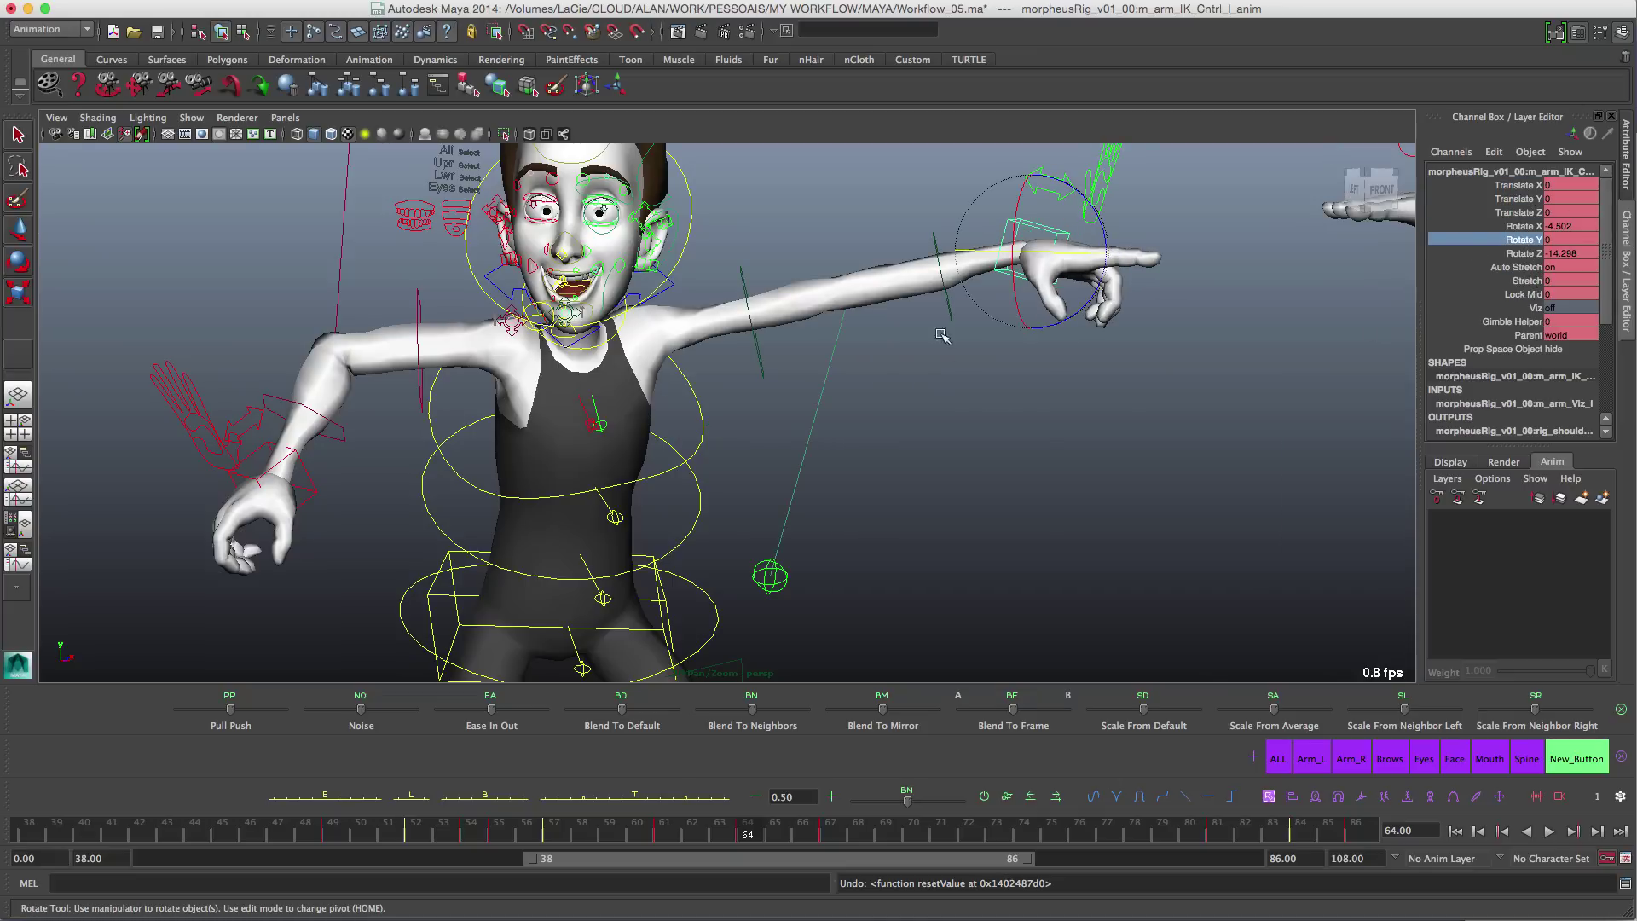
Step: Select the right hand's finger controls and reset all their channels from Curl to Length to default values
drag(771, 569, 807, 608)
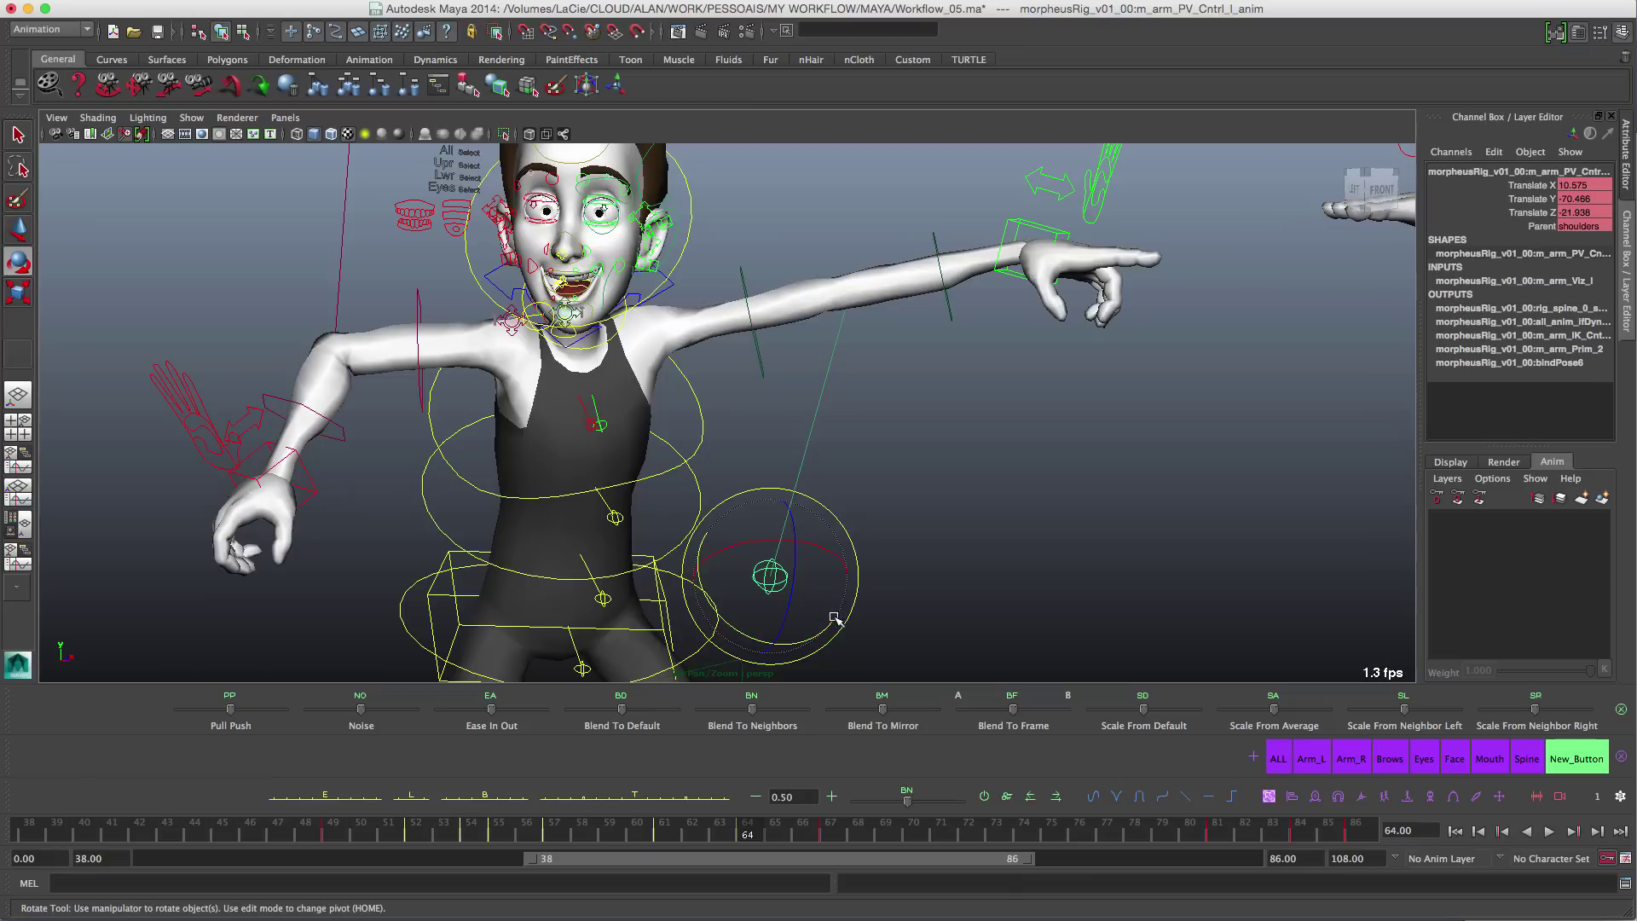
click(441, 421)
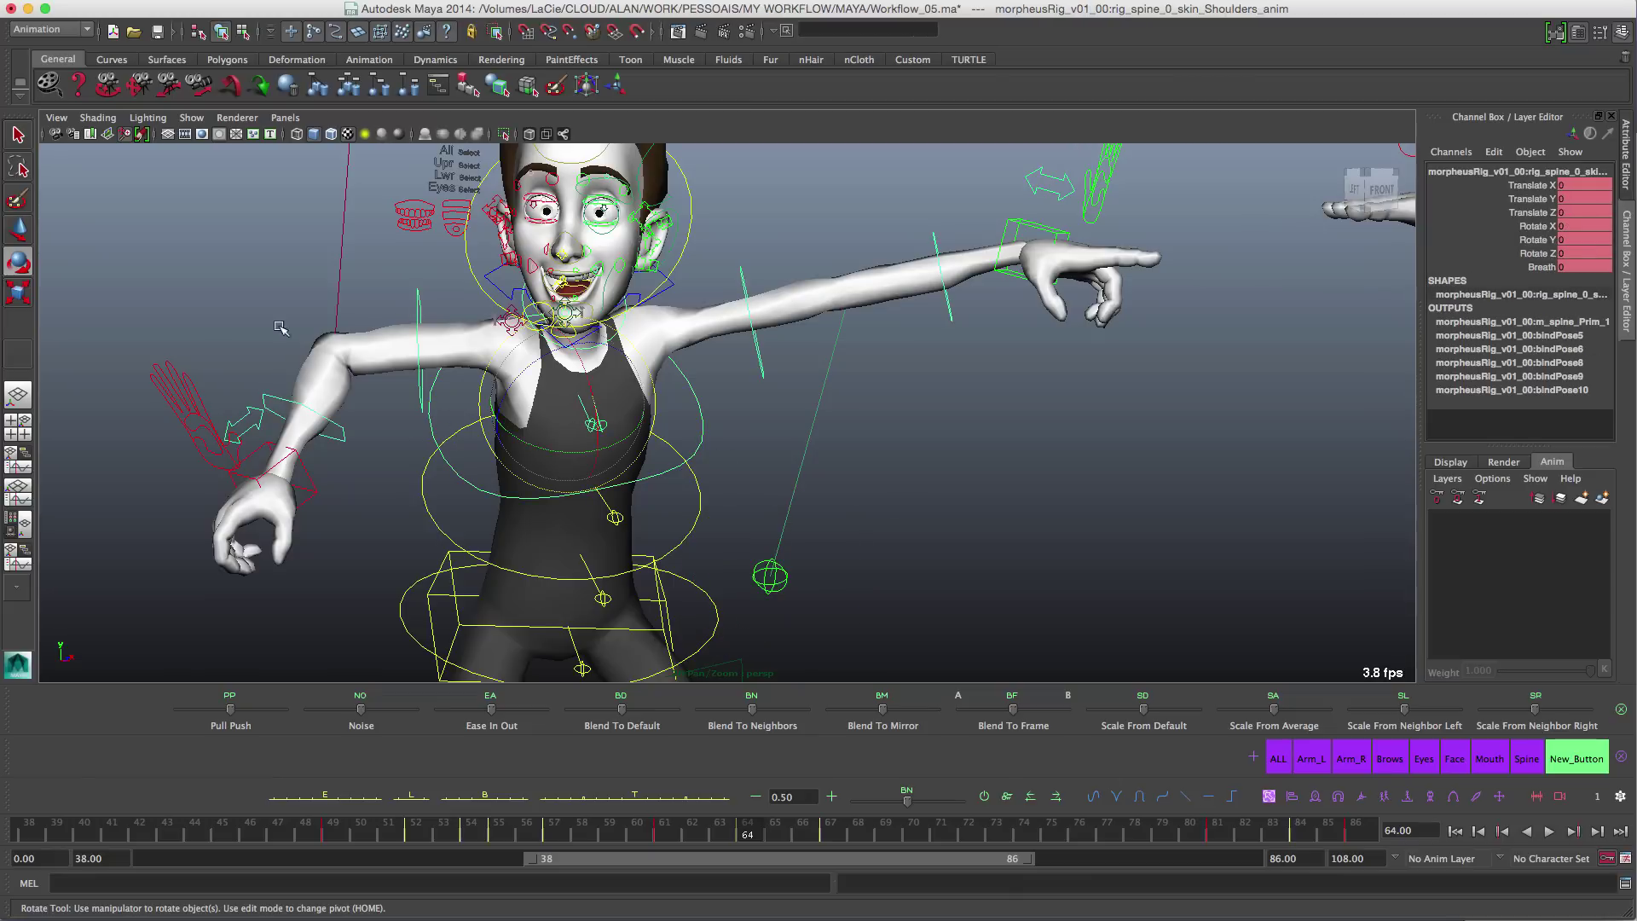
drag(207, 332, 162, 436)
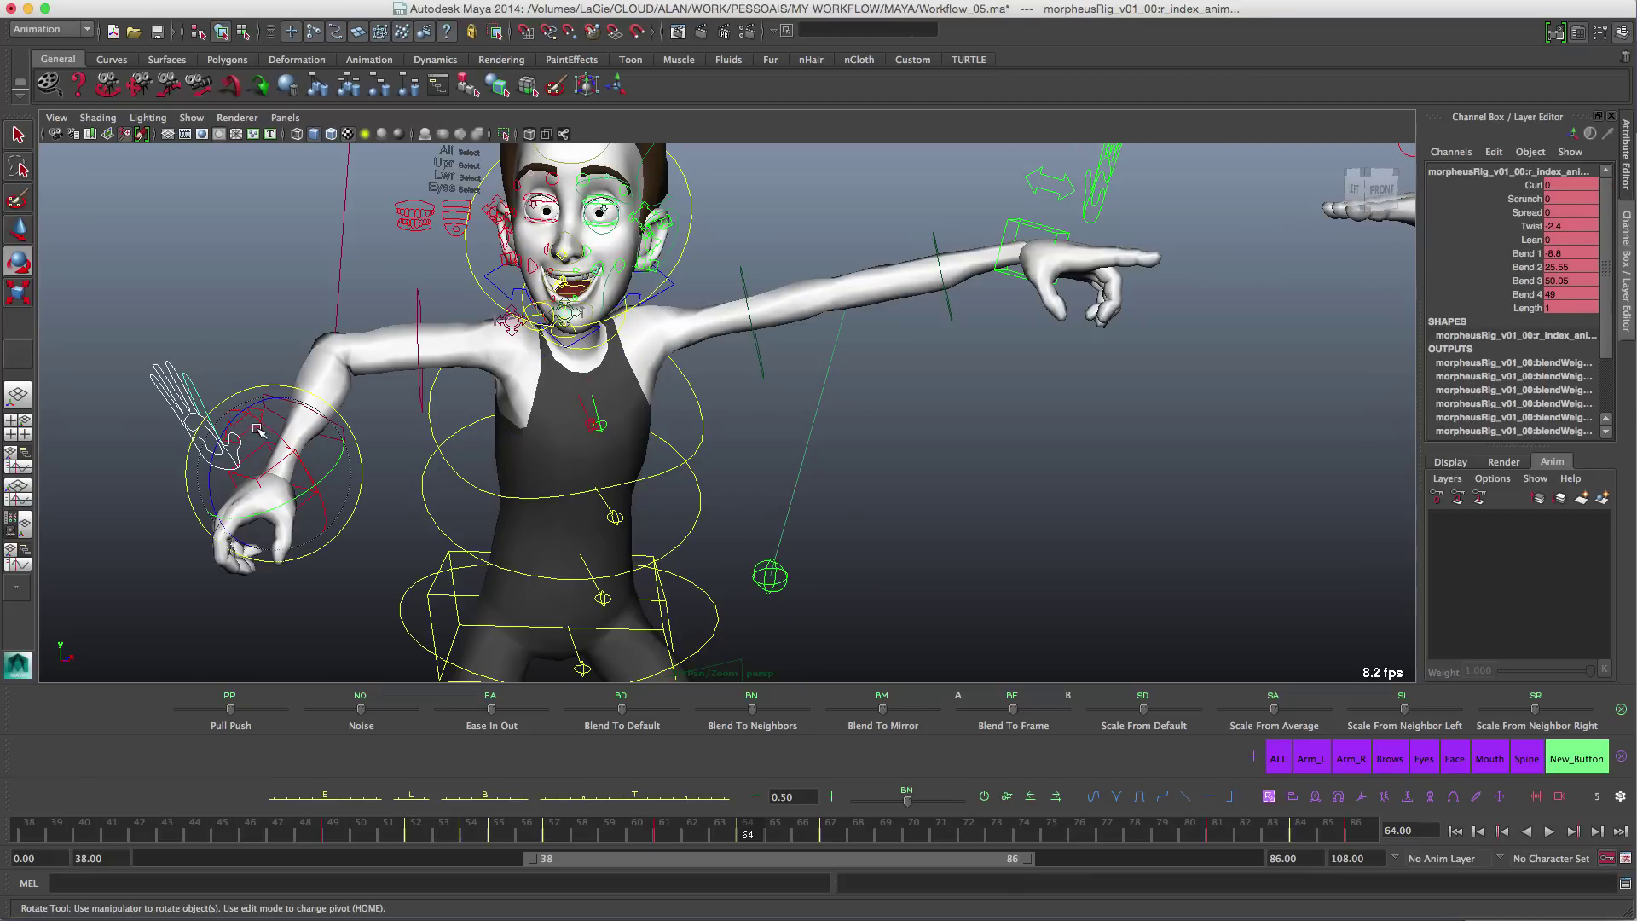
click(1528, 309)
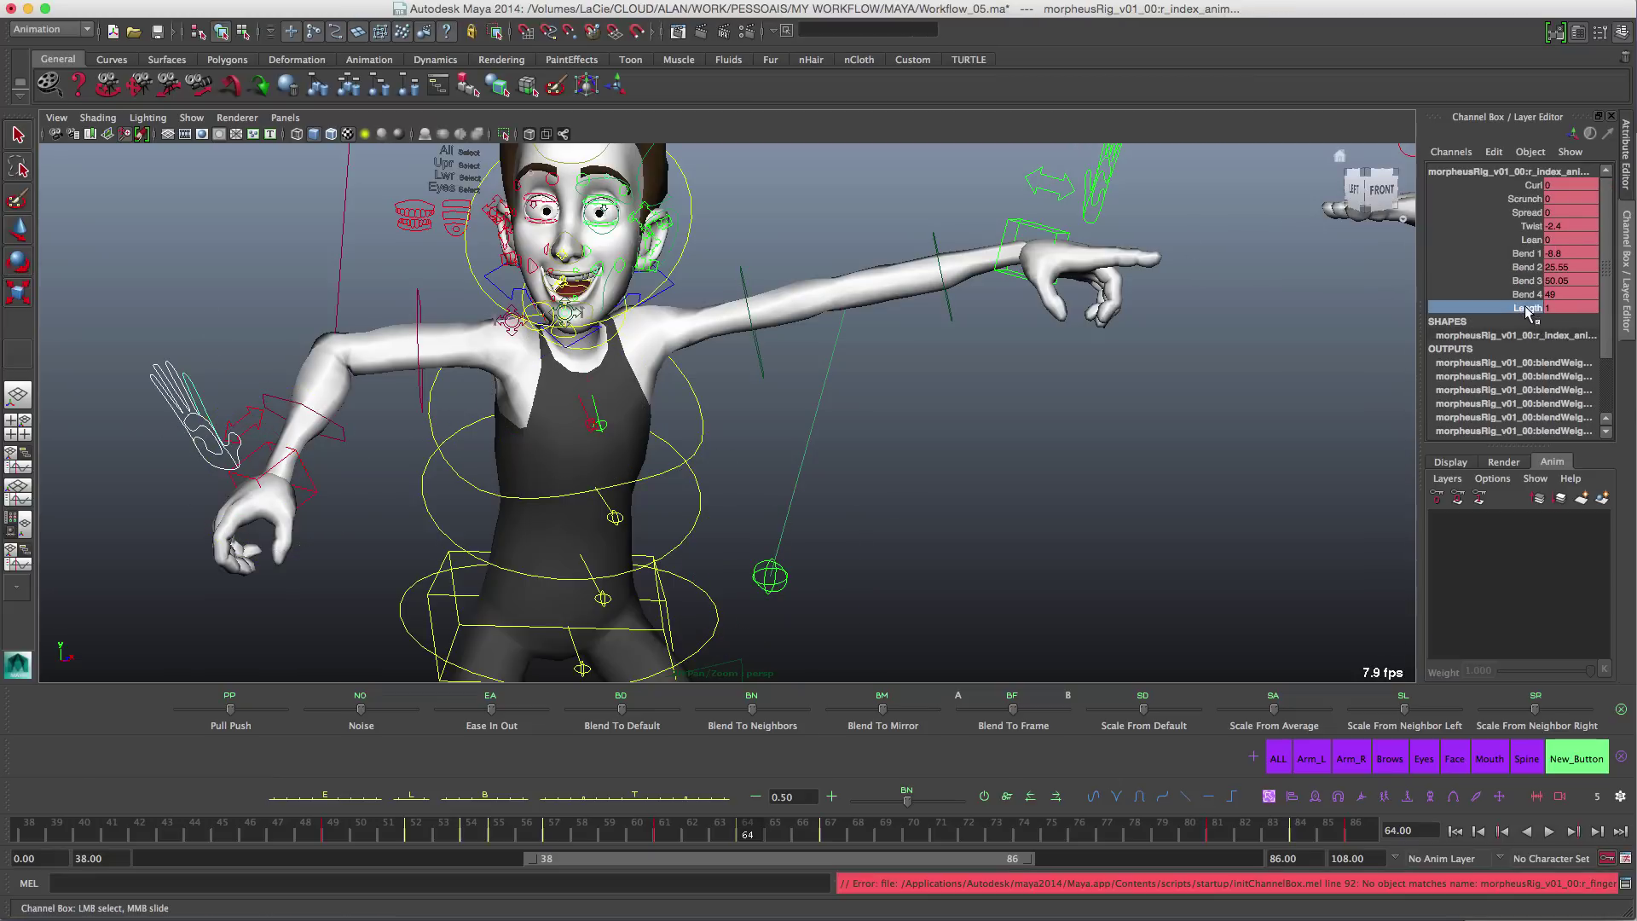
click(1528, 282)
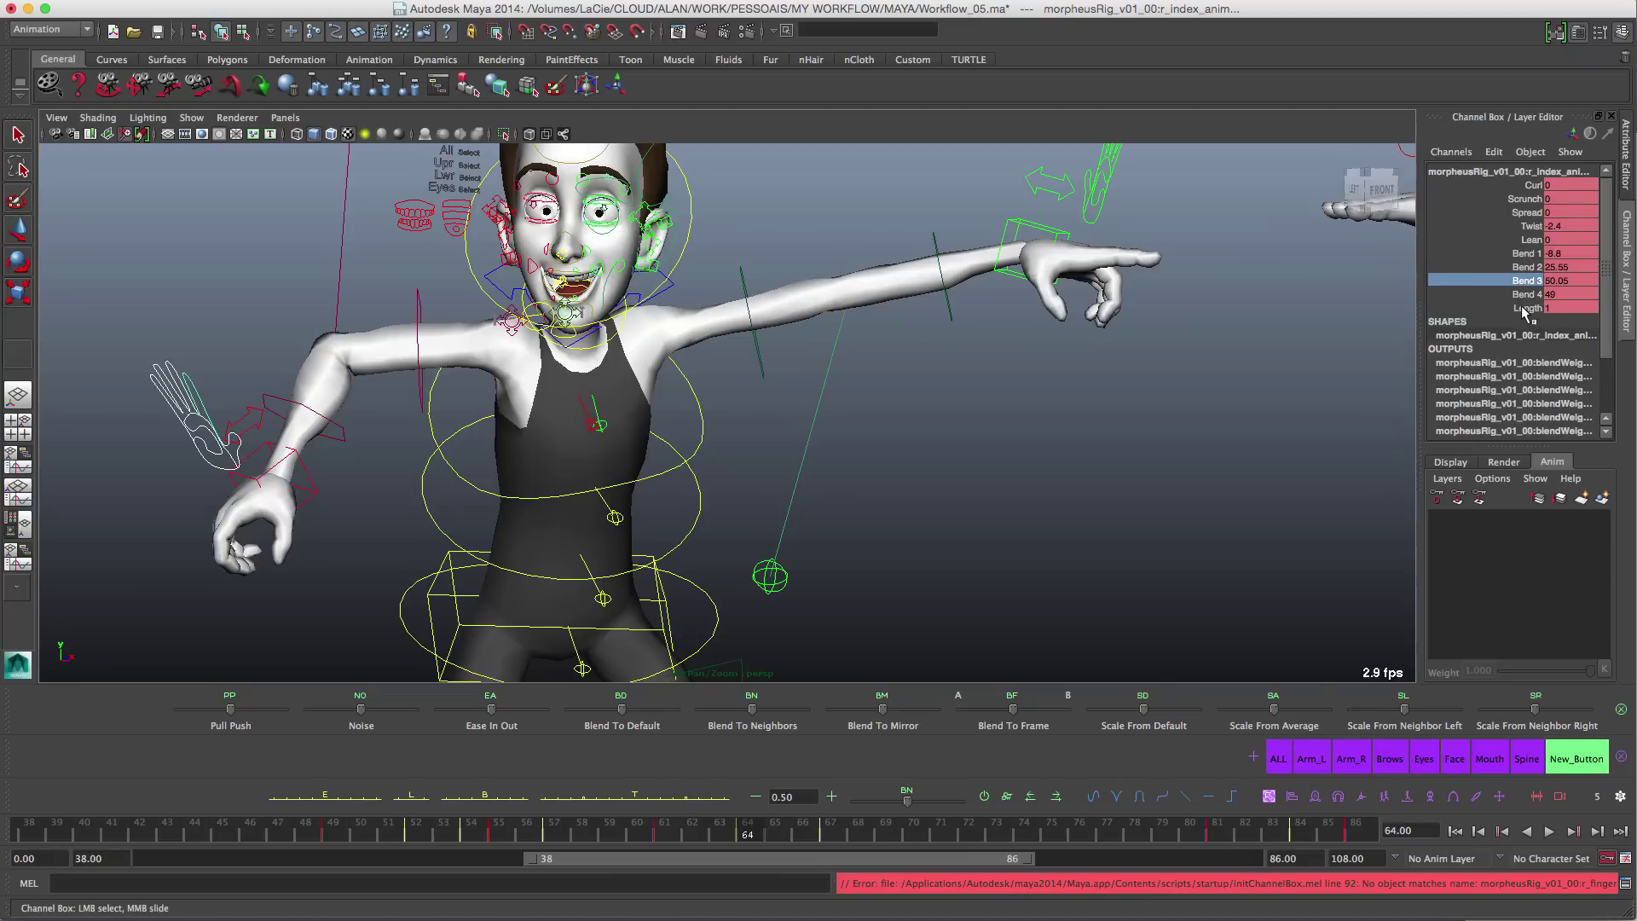
drag(1523, 310, 1516, 183)
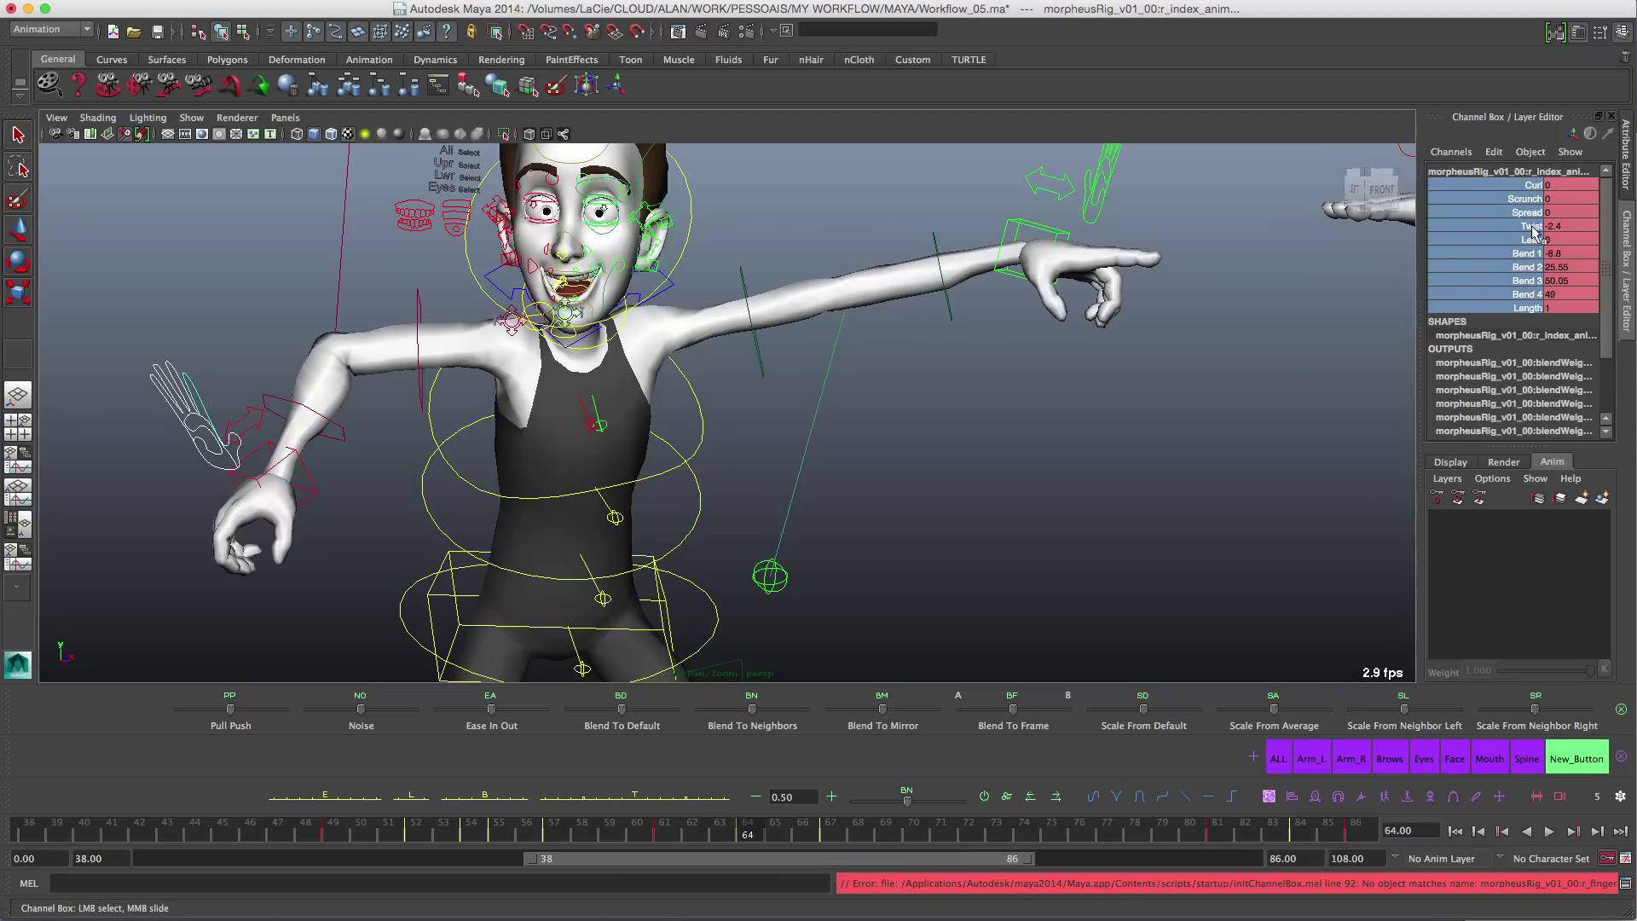
key(0)
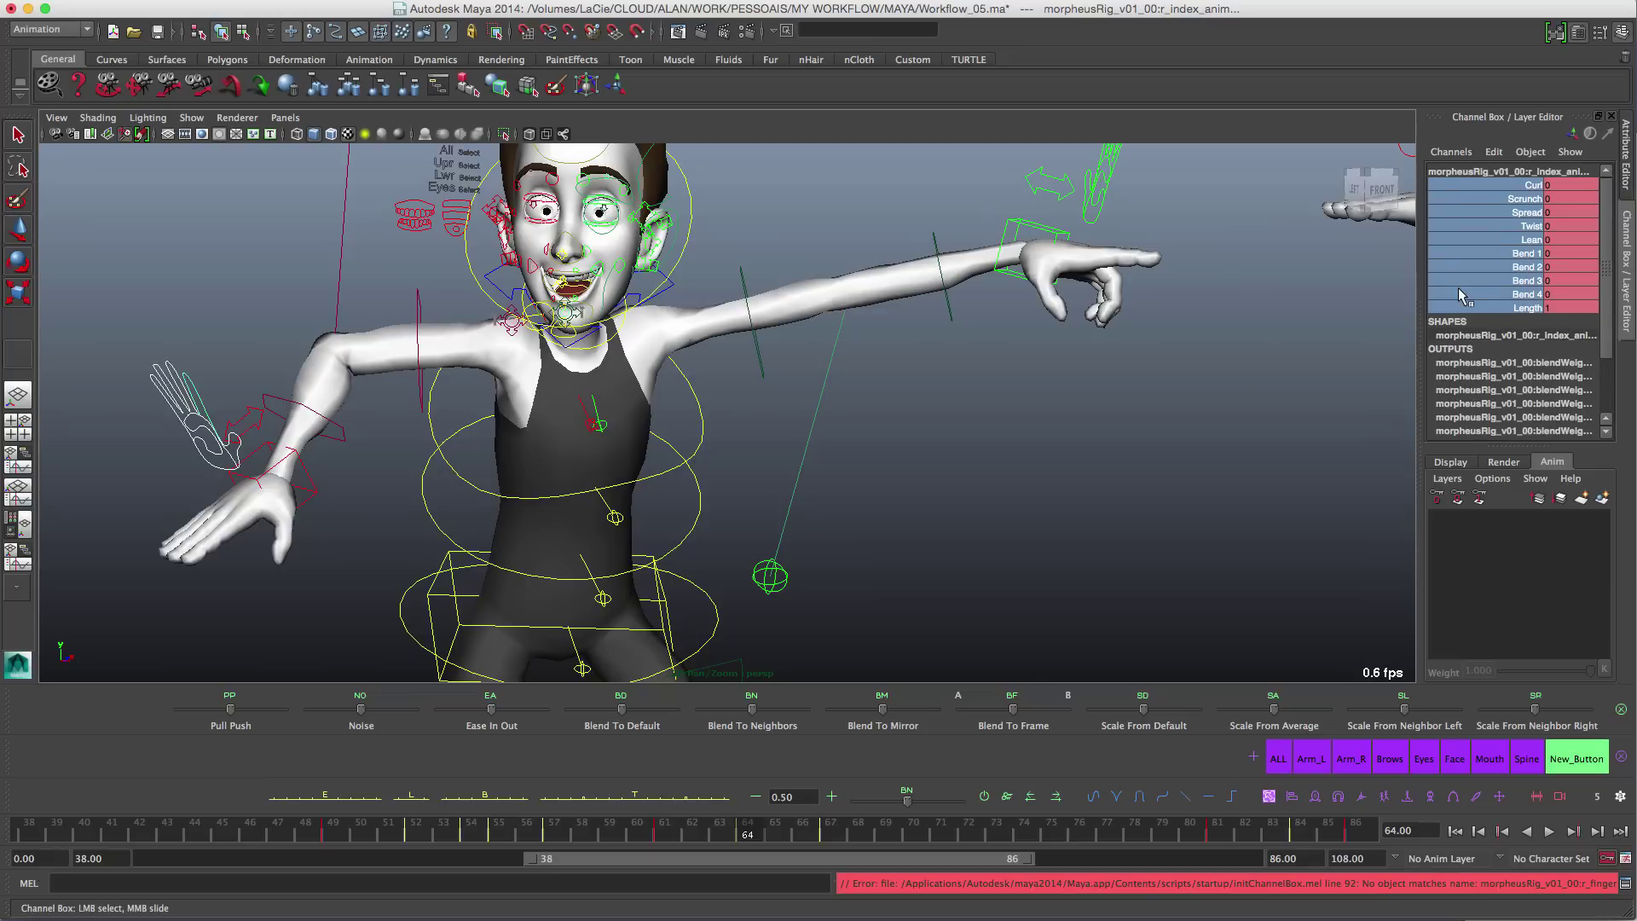
Step: Select all left arm controls with the Arm_L selection set
alt+middle_drag(650, 448, 663, 428)
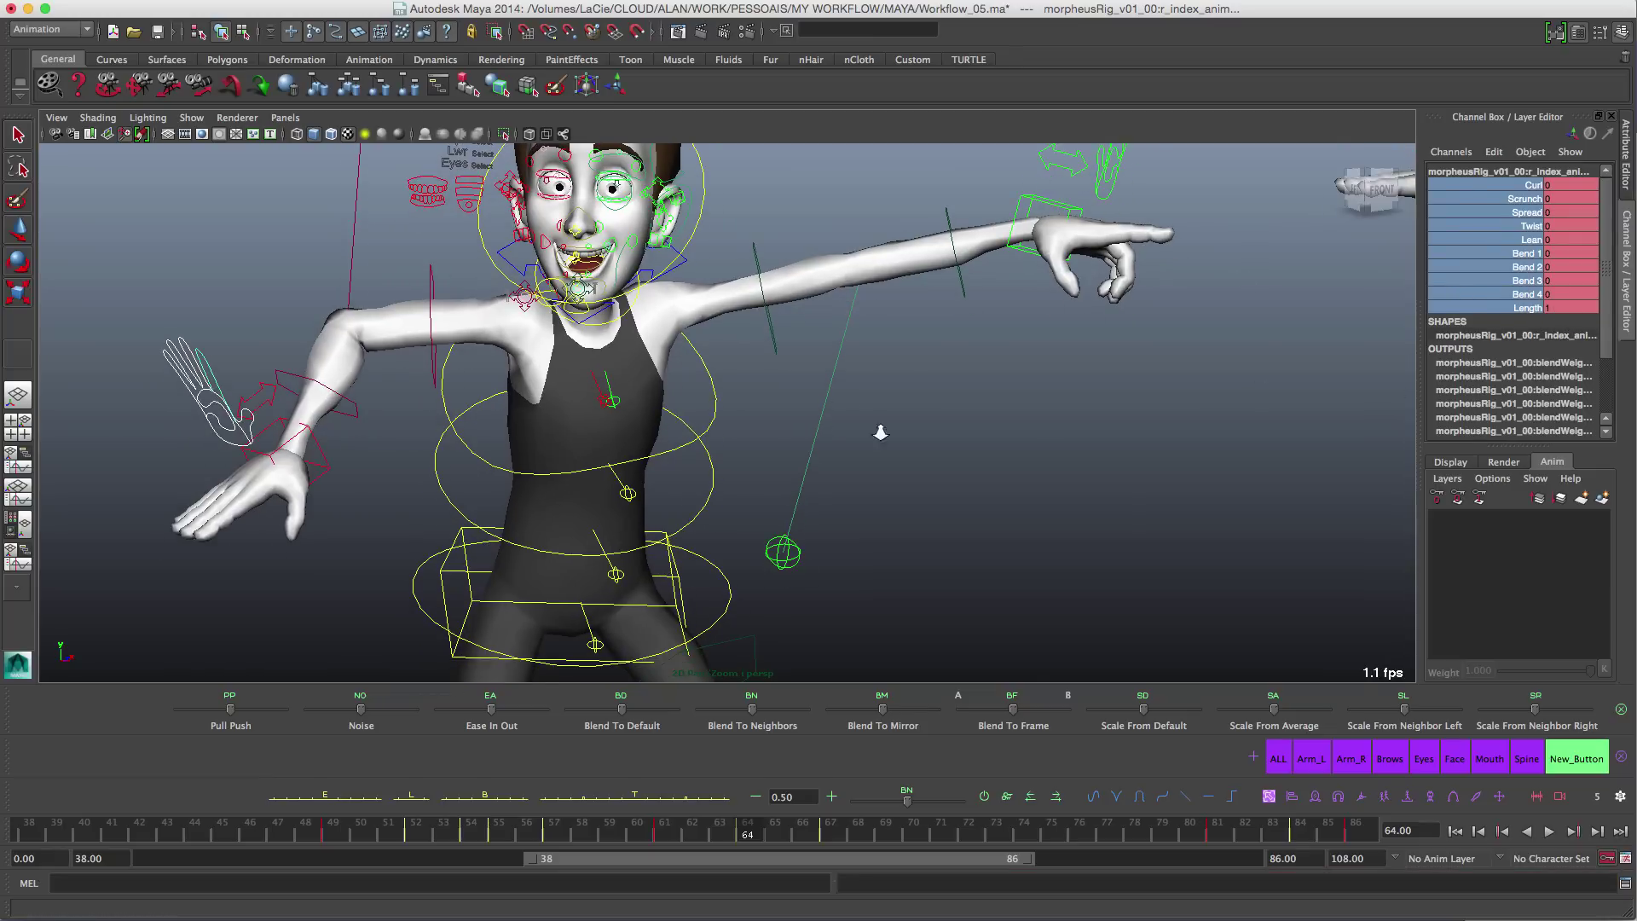
alt+right_drag(881, 431, 887, 458)
alt+middle_drag(902, 457, 909, 417)
alt+middle_drag(953, 332, 999, 385)
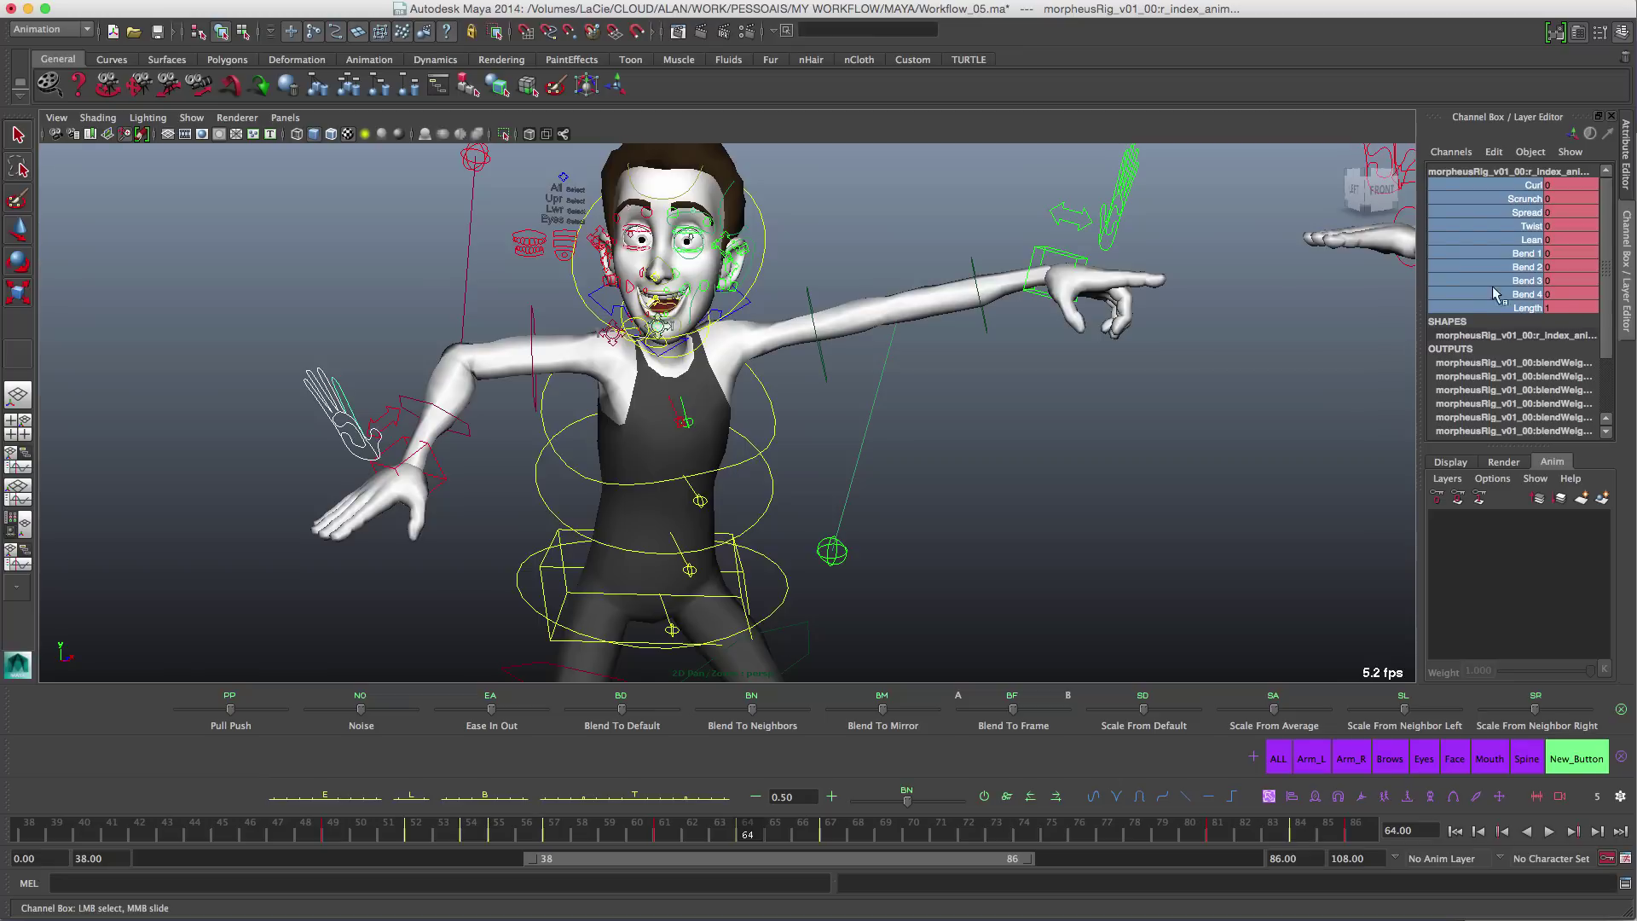
alt+middle_drag(1042, 363, 997, 407)
alt+right_drag(997, 407, 1023, 413)
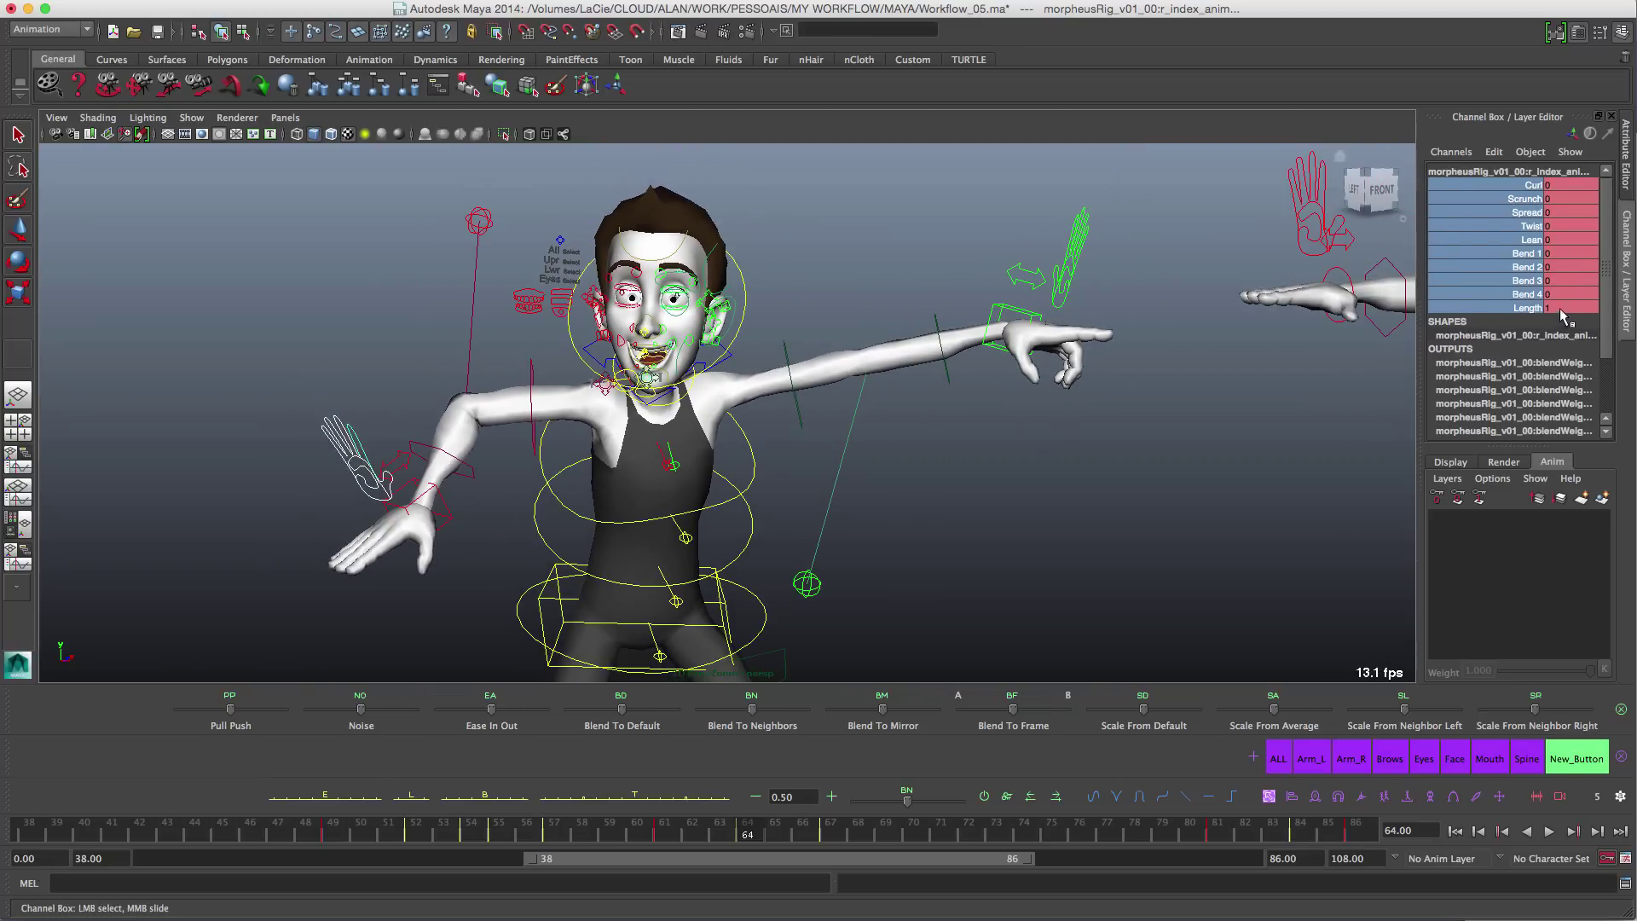
click(1034, 442)
click(998, 314)
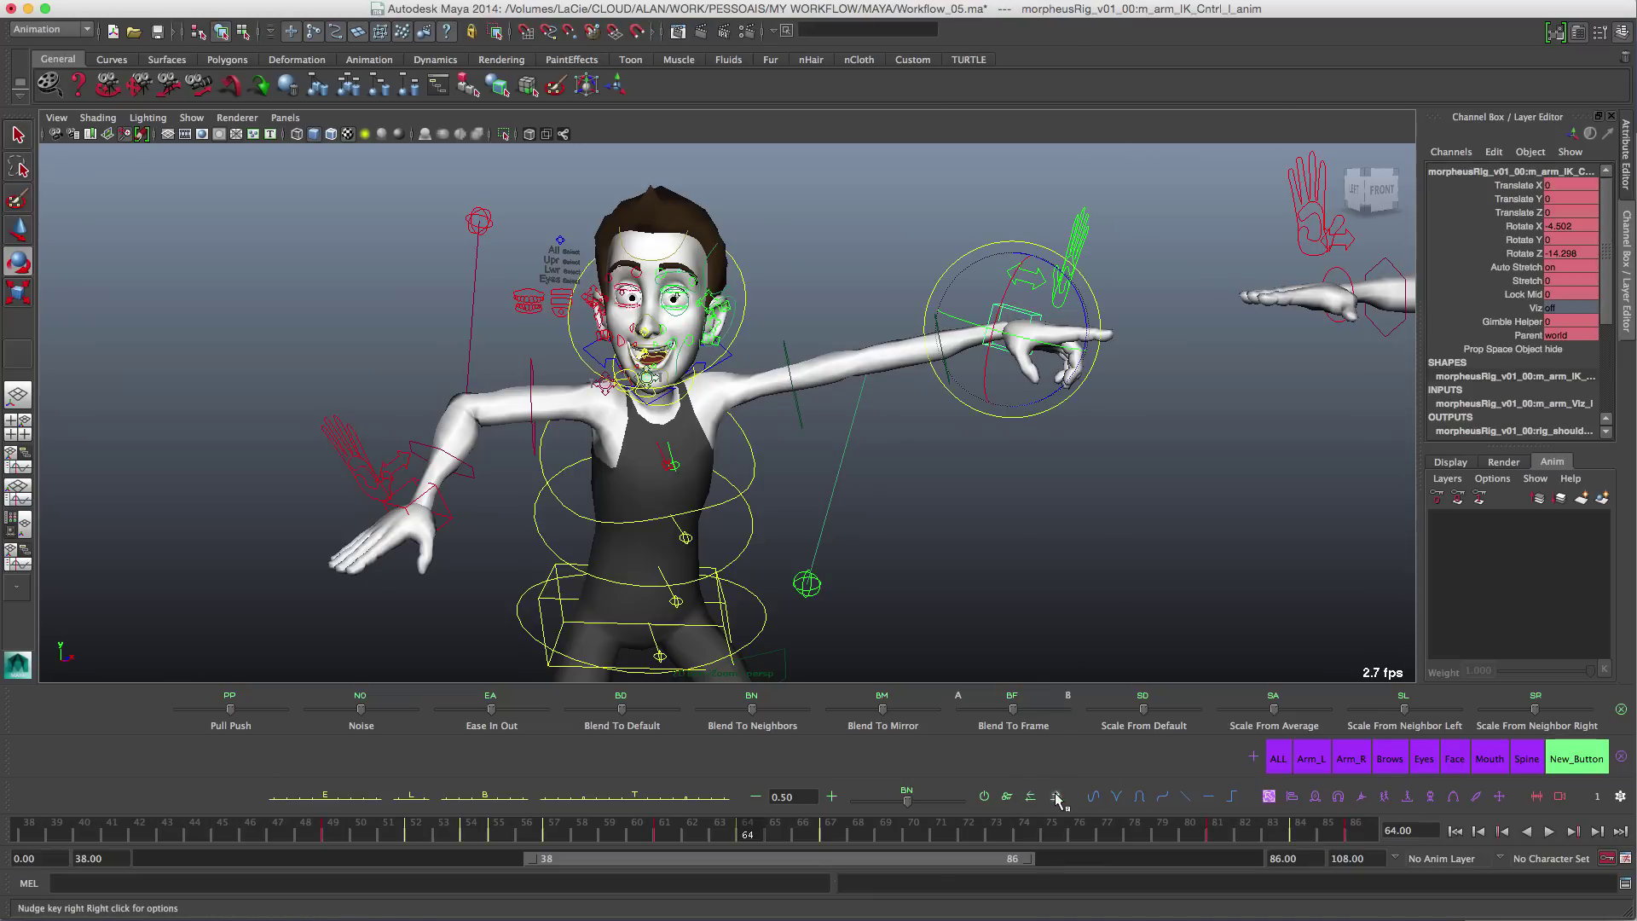
click(1311, 758)
alt+middle_drag(885, 515, 904, 447)
alt+right_drag(903, 448, 964, 421)
alt+middle_drag(963, 420, 928, 486)
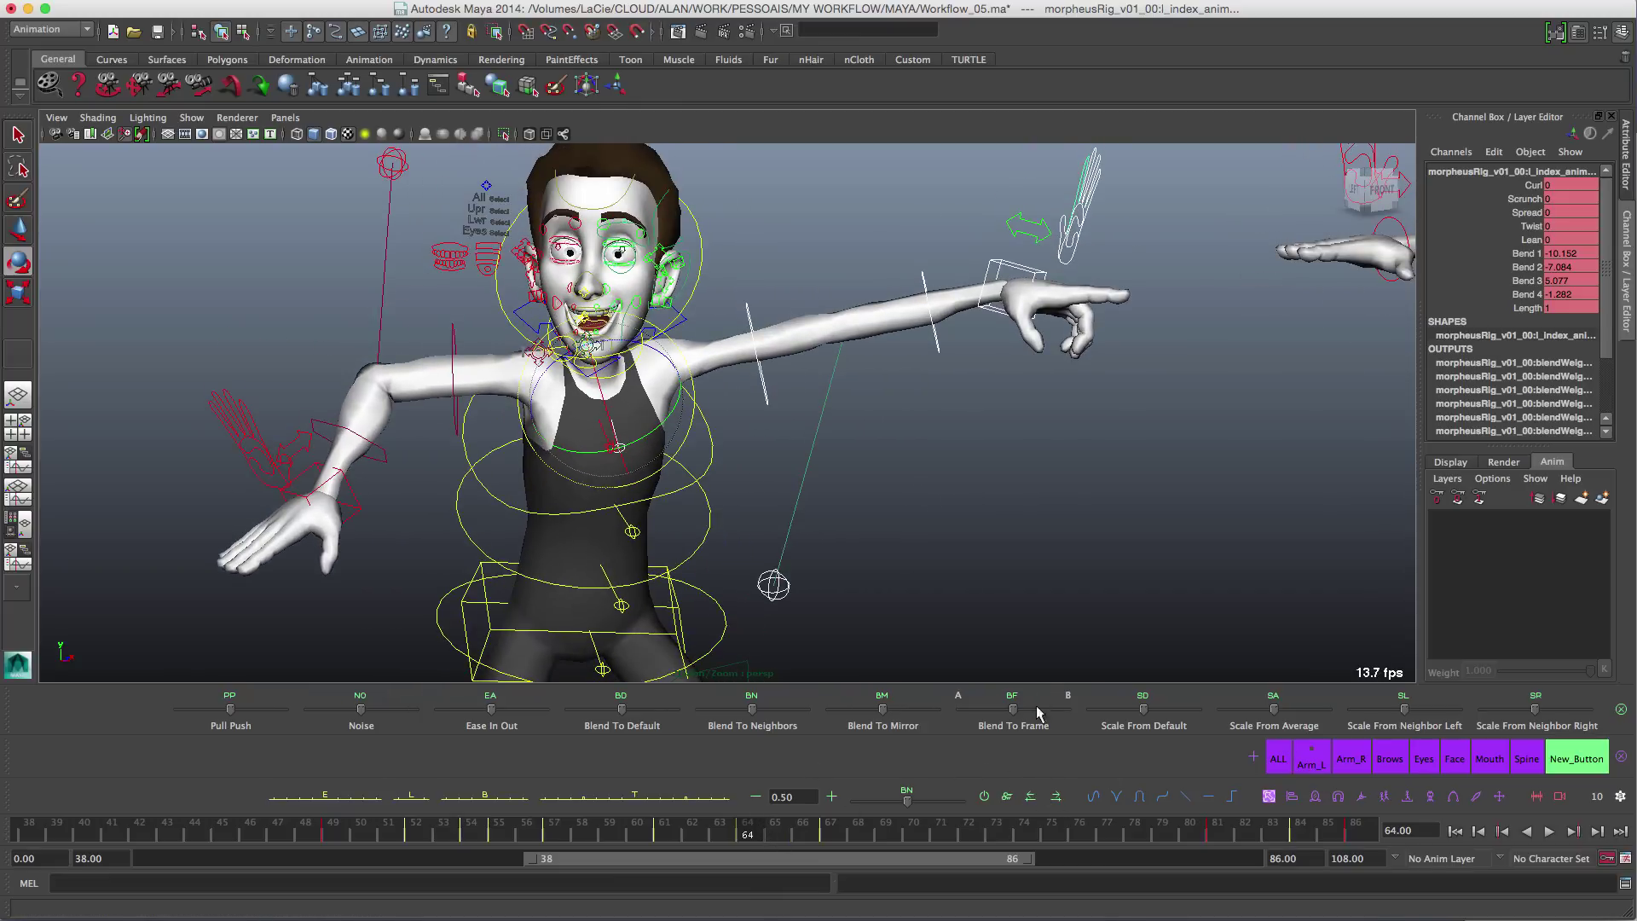
Step: Nudge the left arm's key right and left around frame 64, and nudge the keys in the frame 62–69 range right
click(1057, 798)
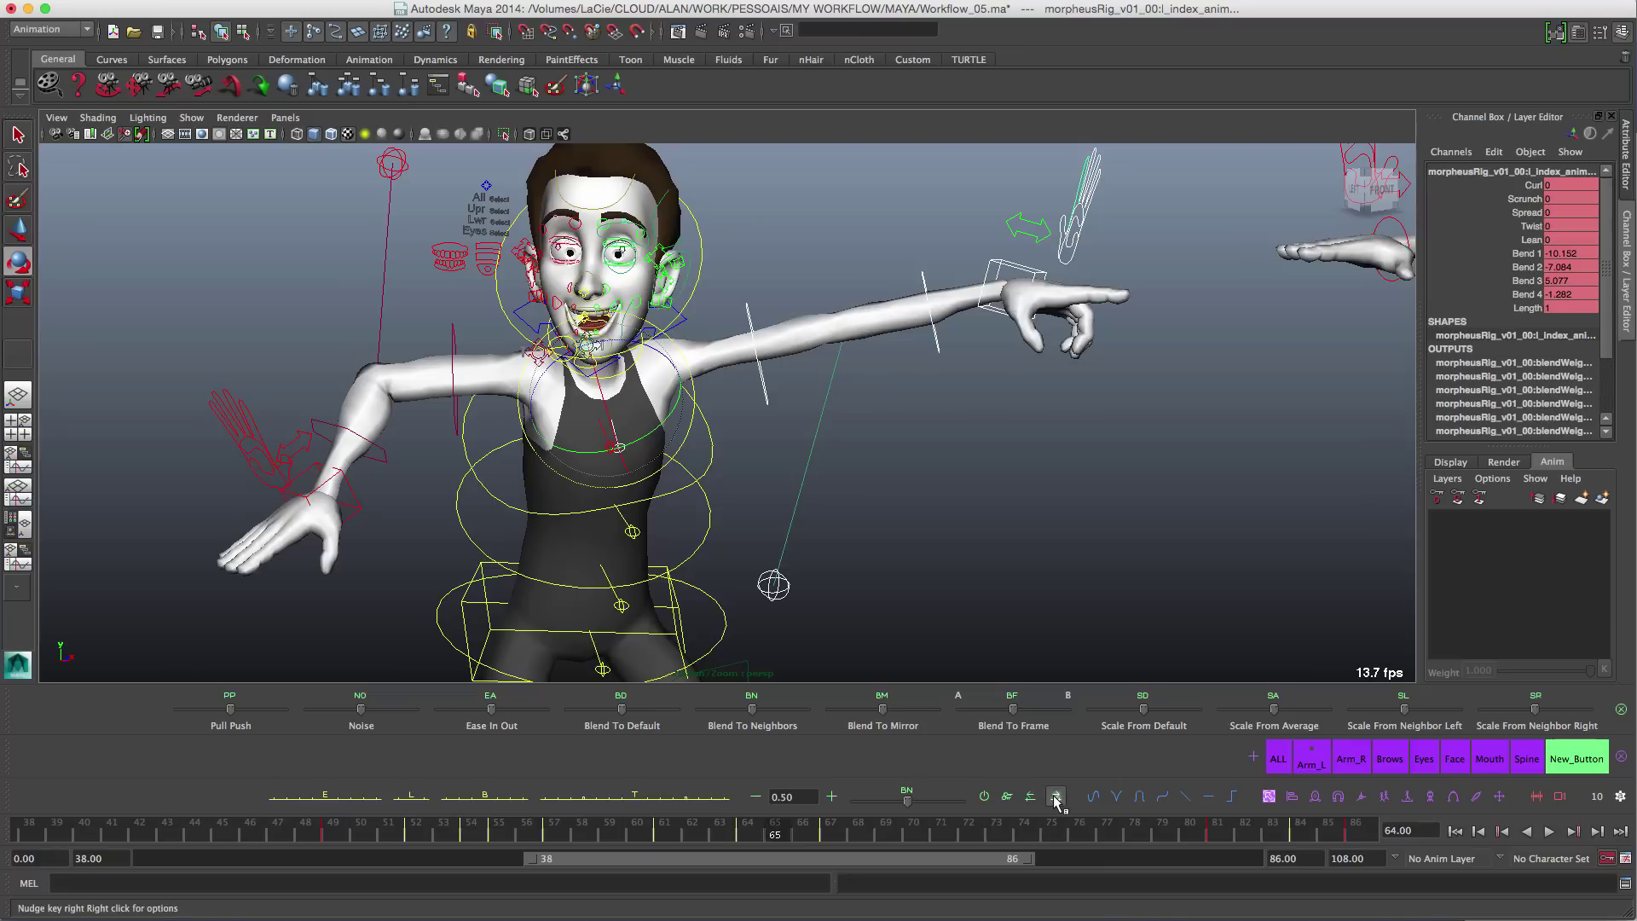
click(1030, 798)
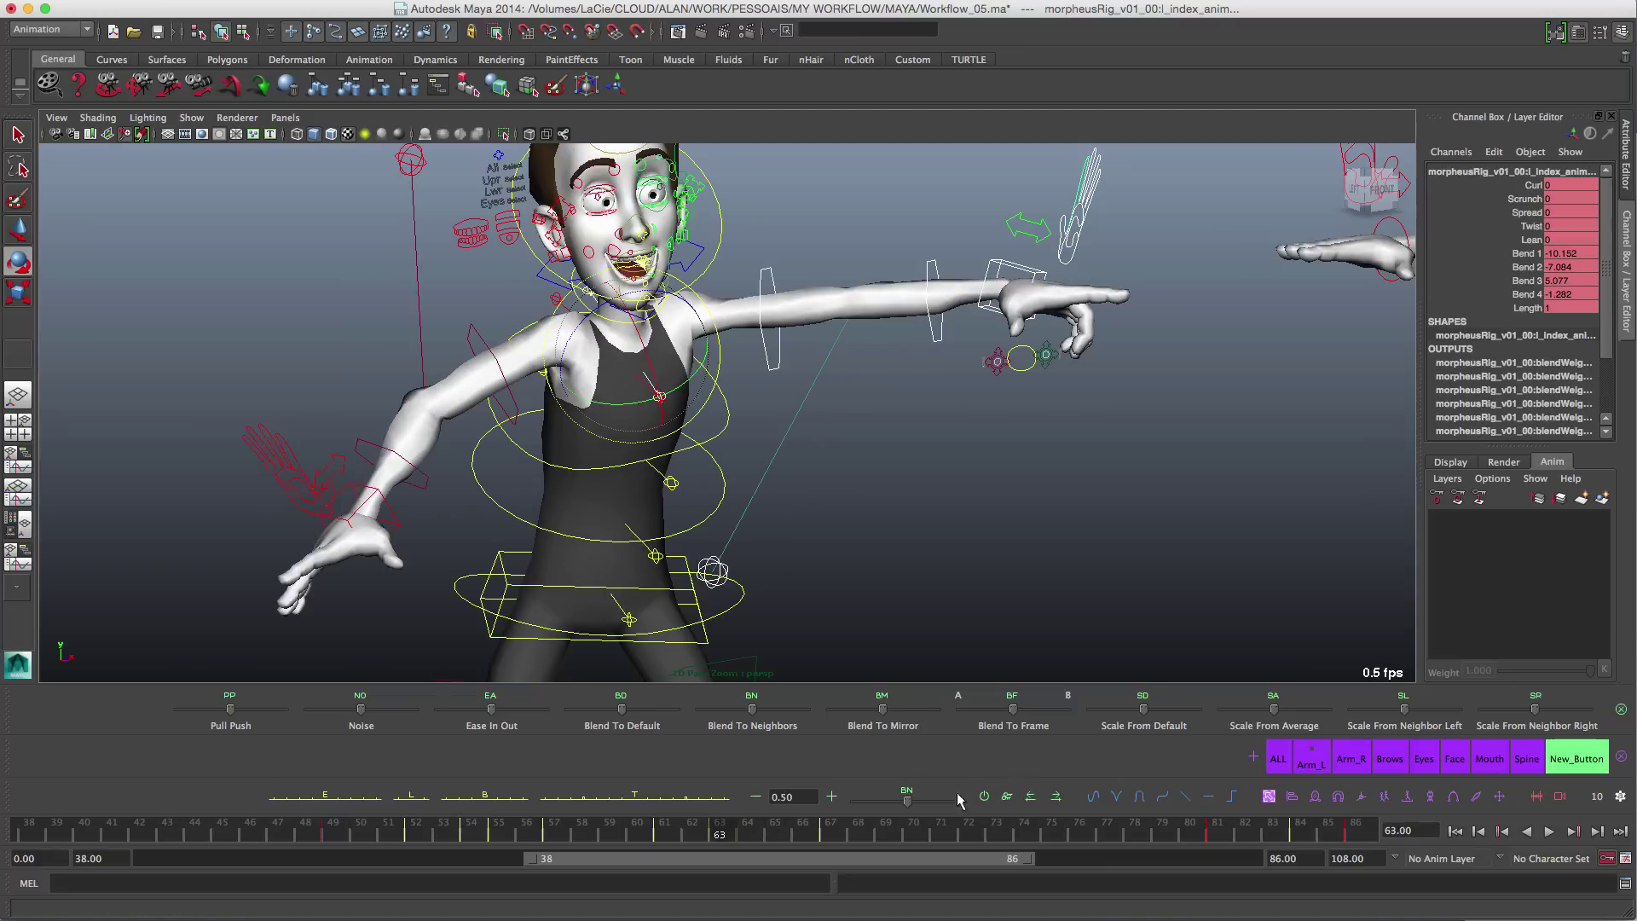
click(710, 825)
drag(709, 826, 886, 827)
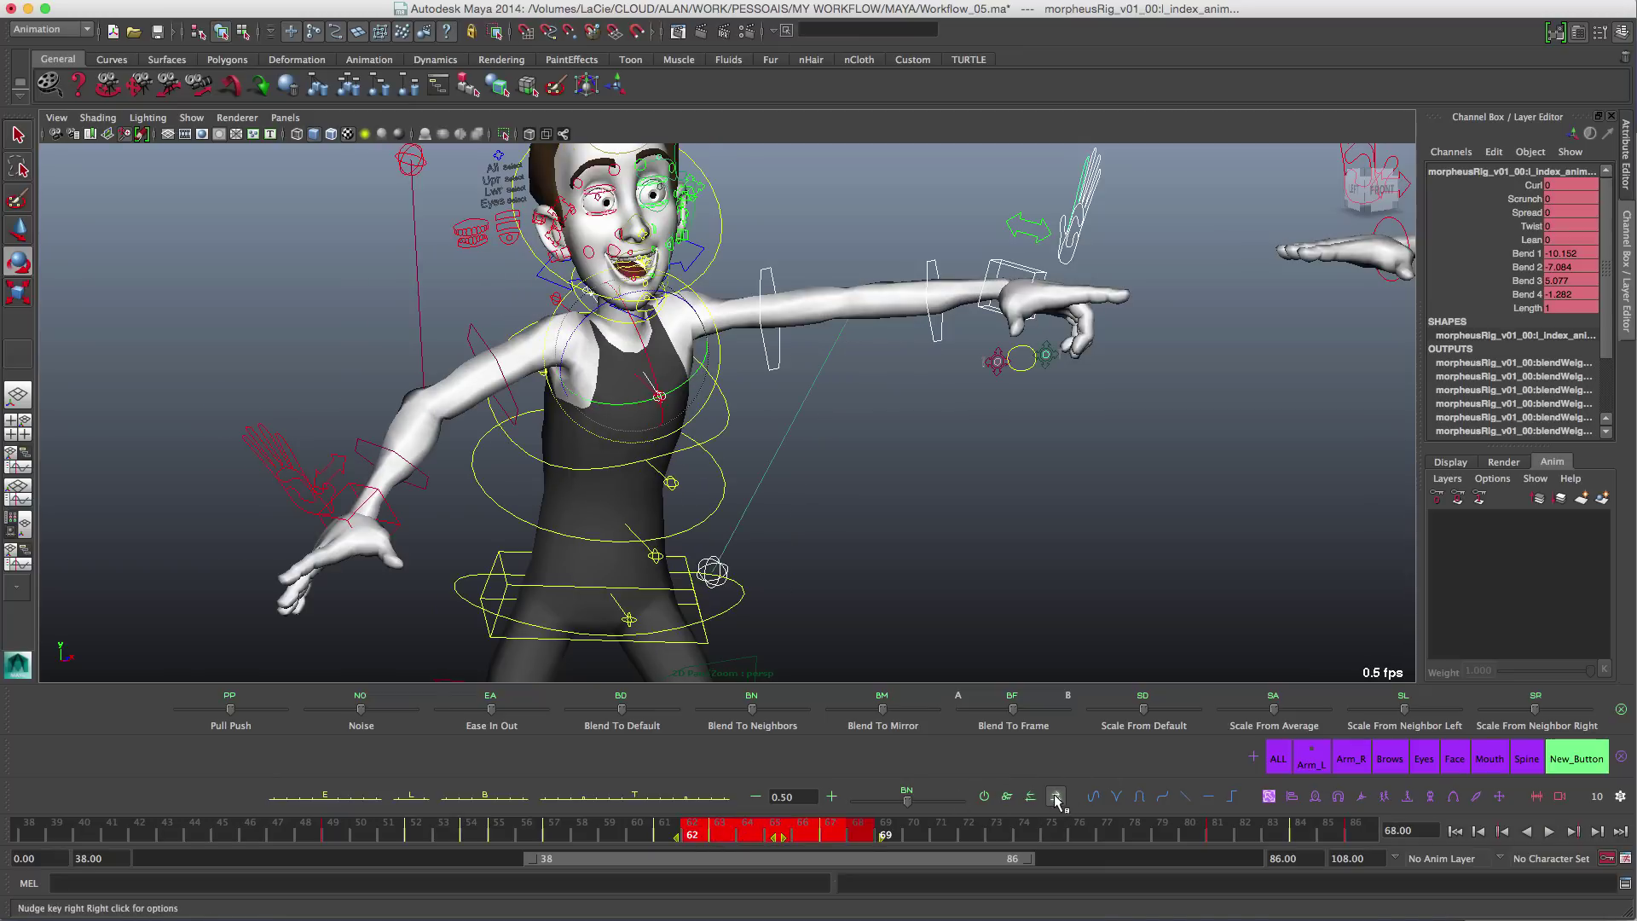
click(858, 836)
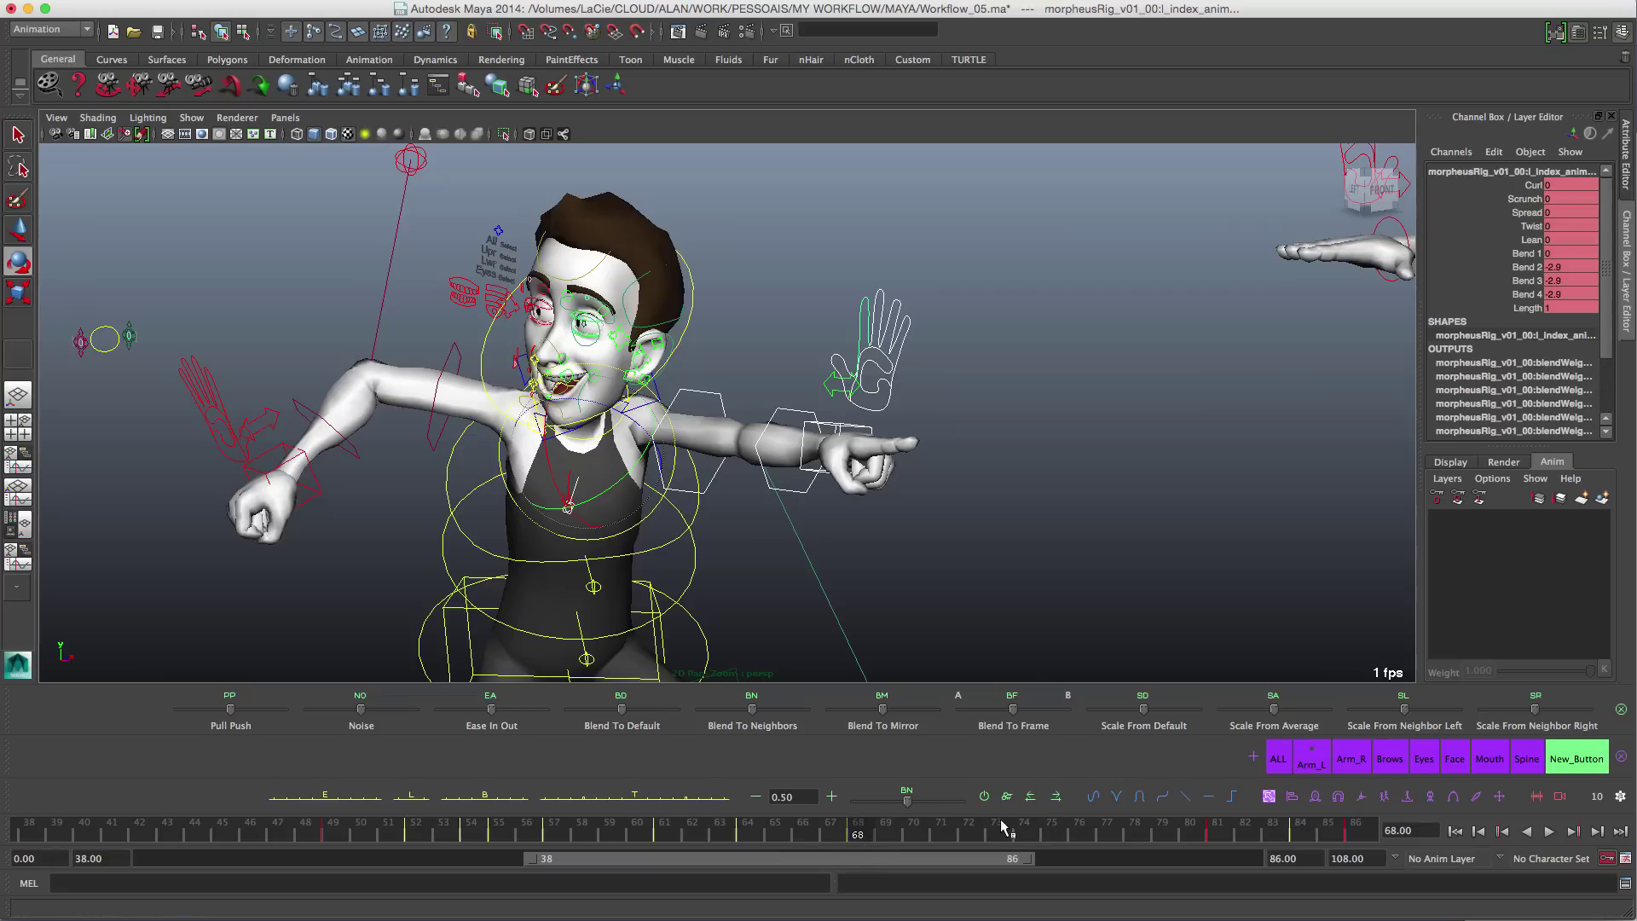
Step: Try nudging the left arm's keys left and right around frames 68 and 73, and undo the nudges
key(alt+comma)
key(alt+period)
click(995, 831)
key(ctrl+z)
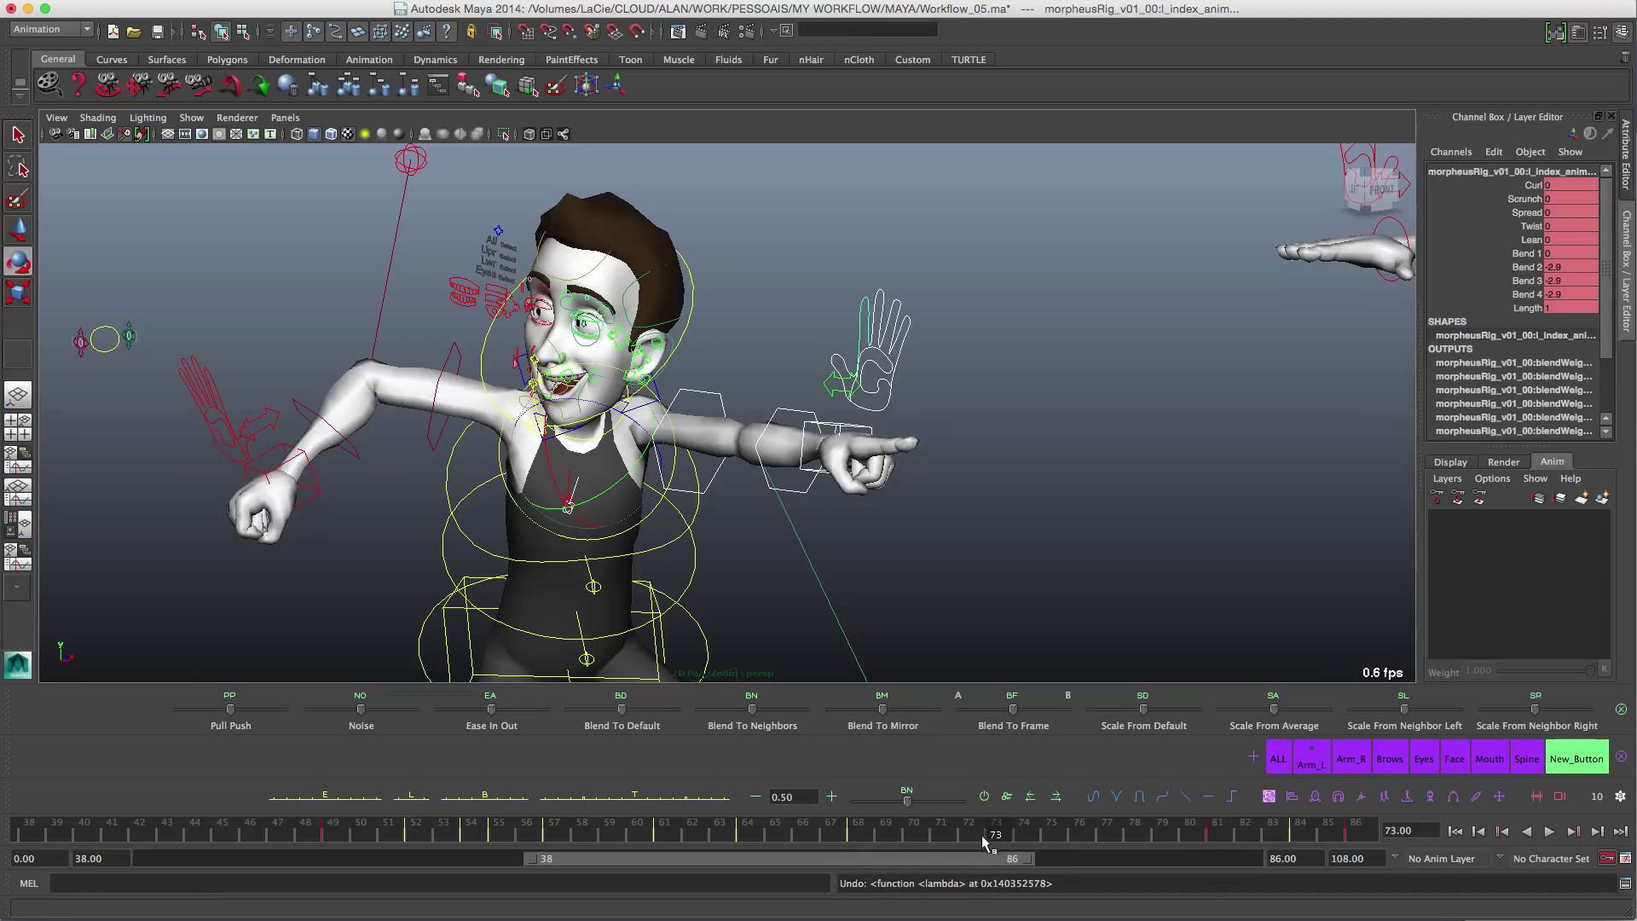
click(1030, 798)
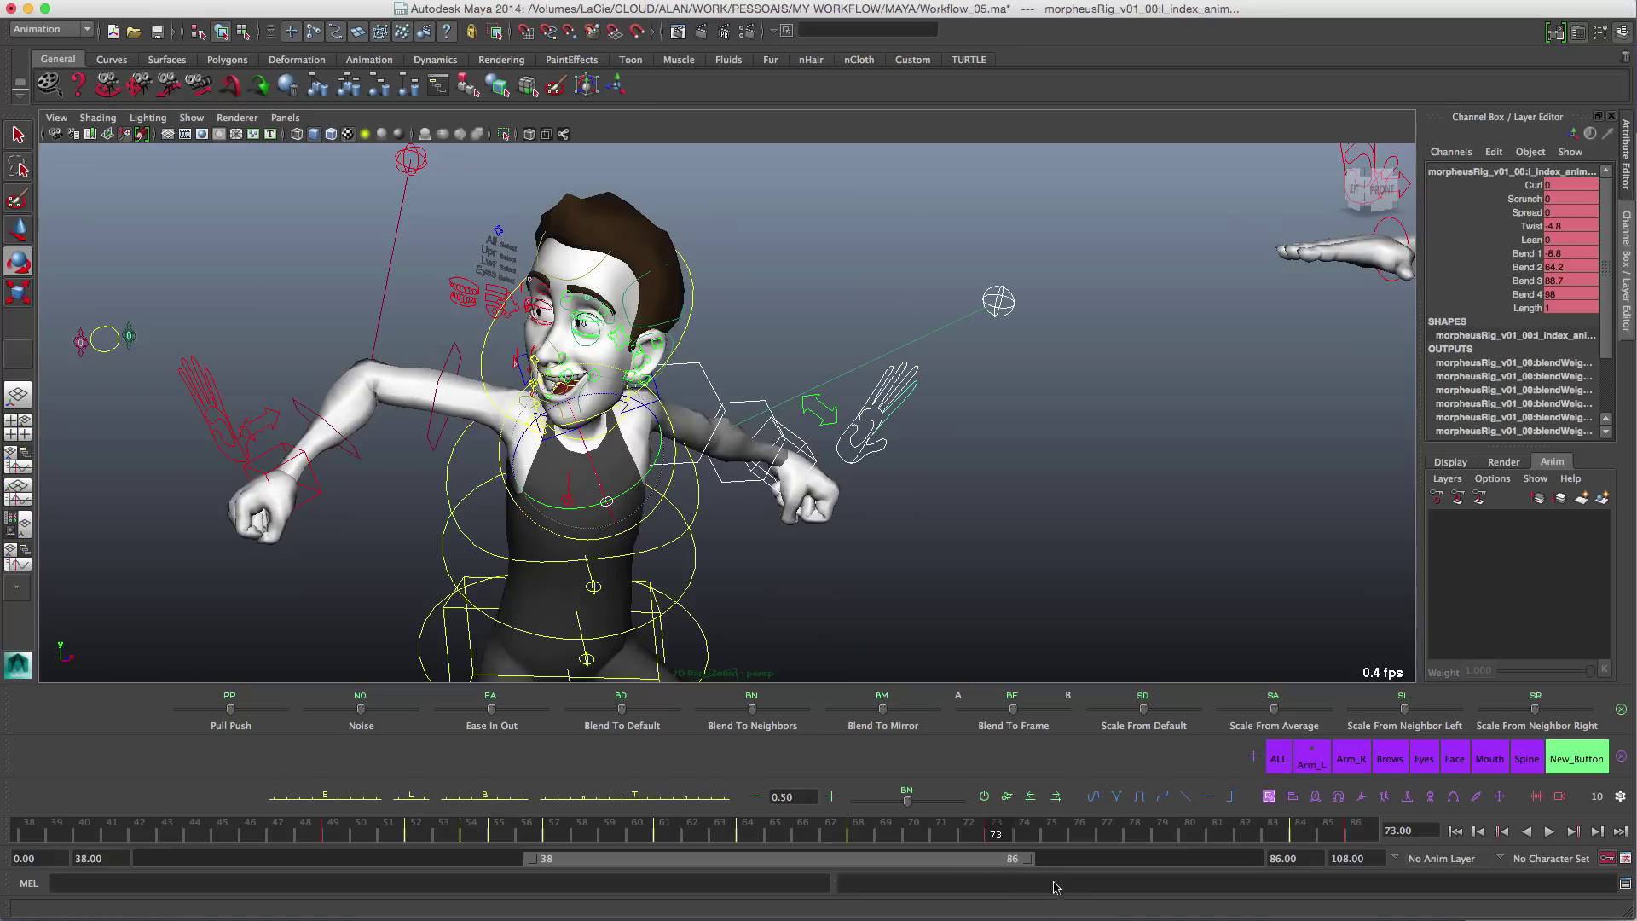
key(ctrl+z)
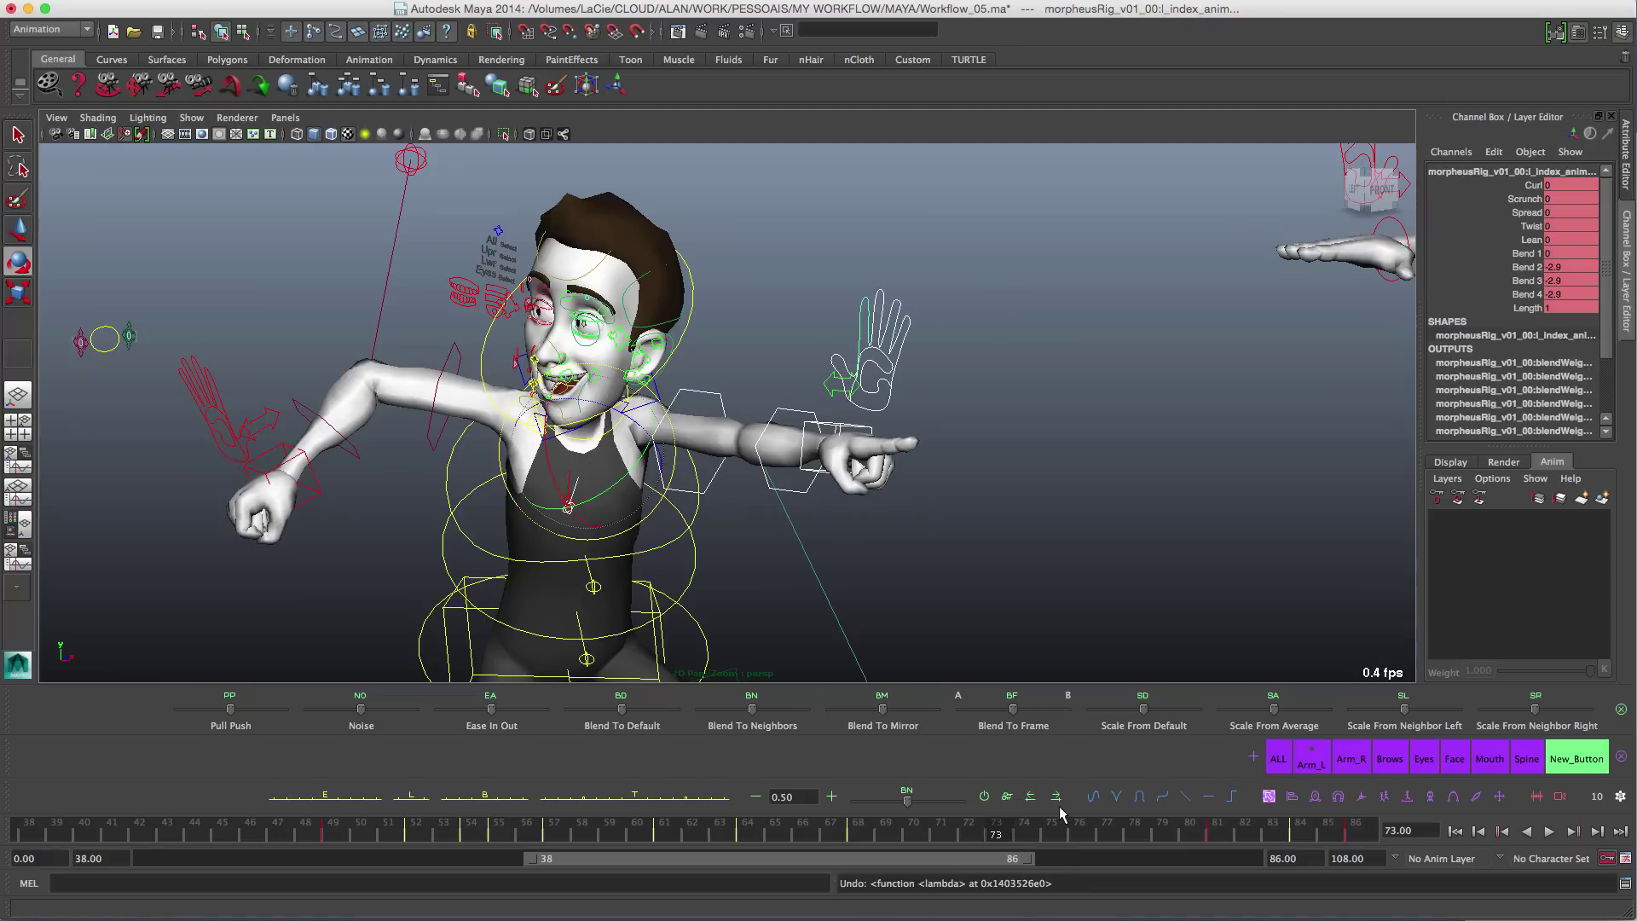
Step: Nudge the left arm's key at frame 68 right by the preset 10 frames, and undo the nudge
click(858, 831)
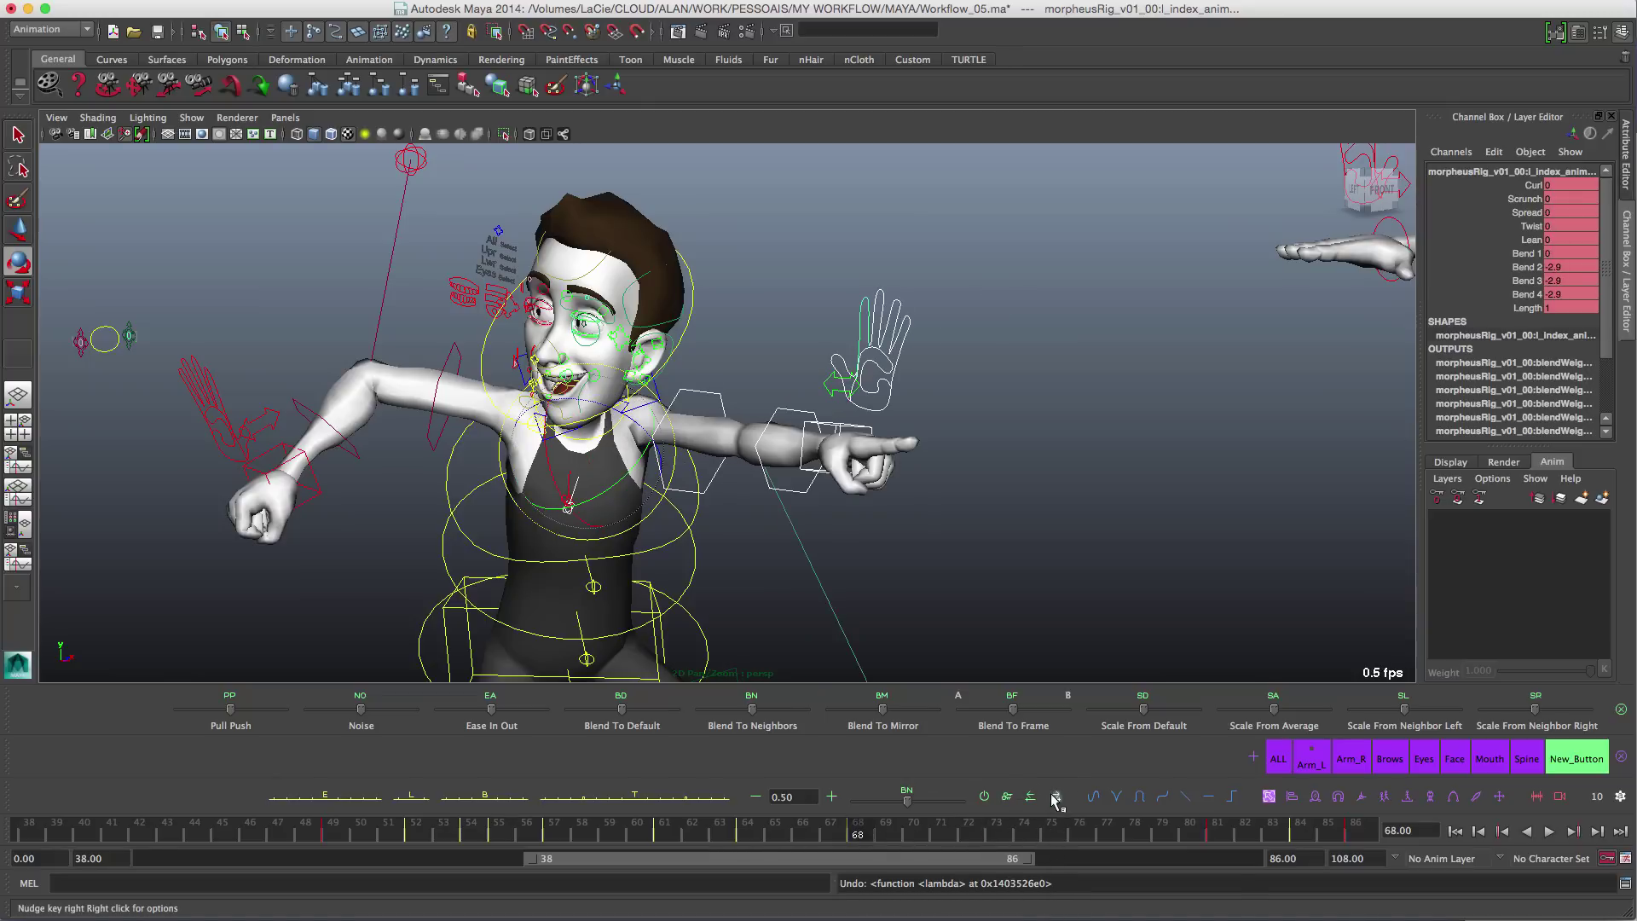
right_click(1054, 794)
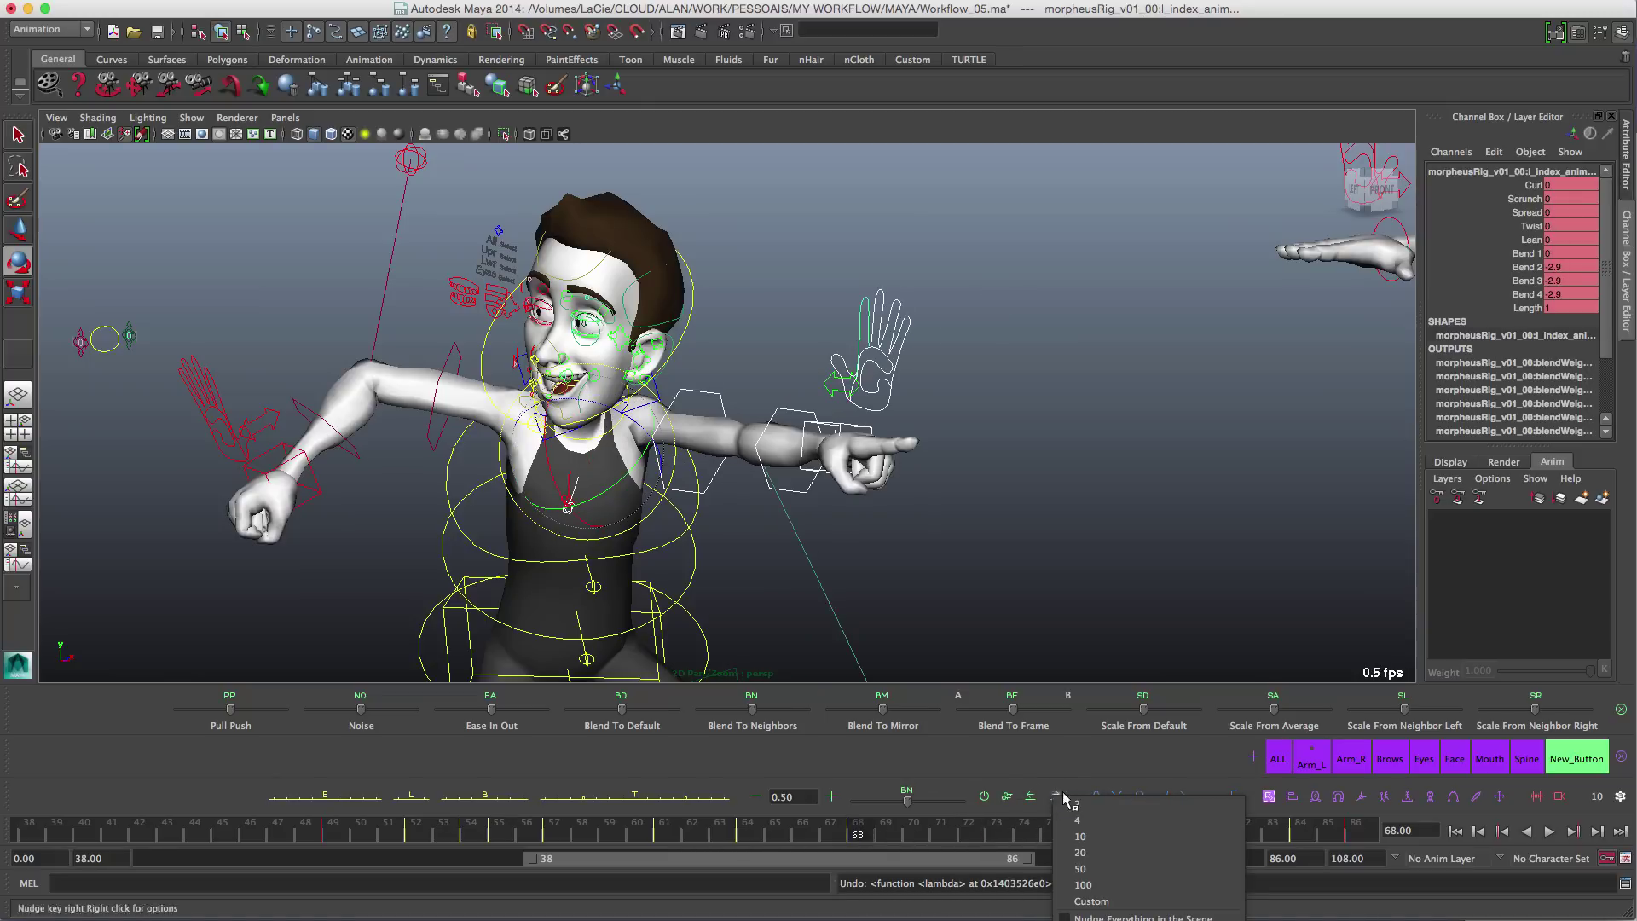
click(1081, 836)
click(1134, 832)
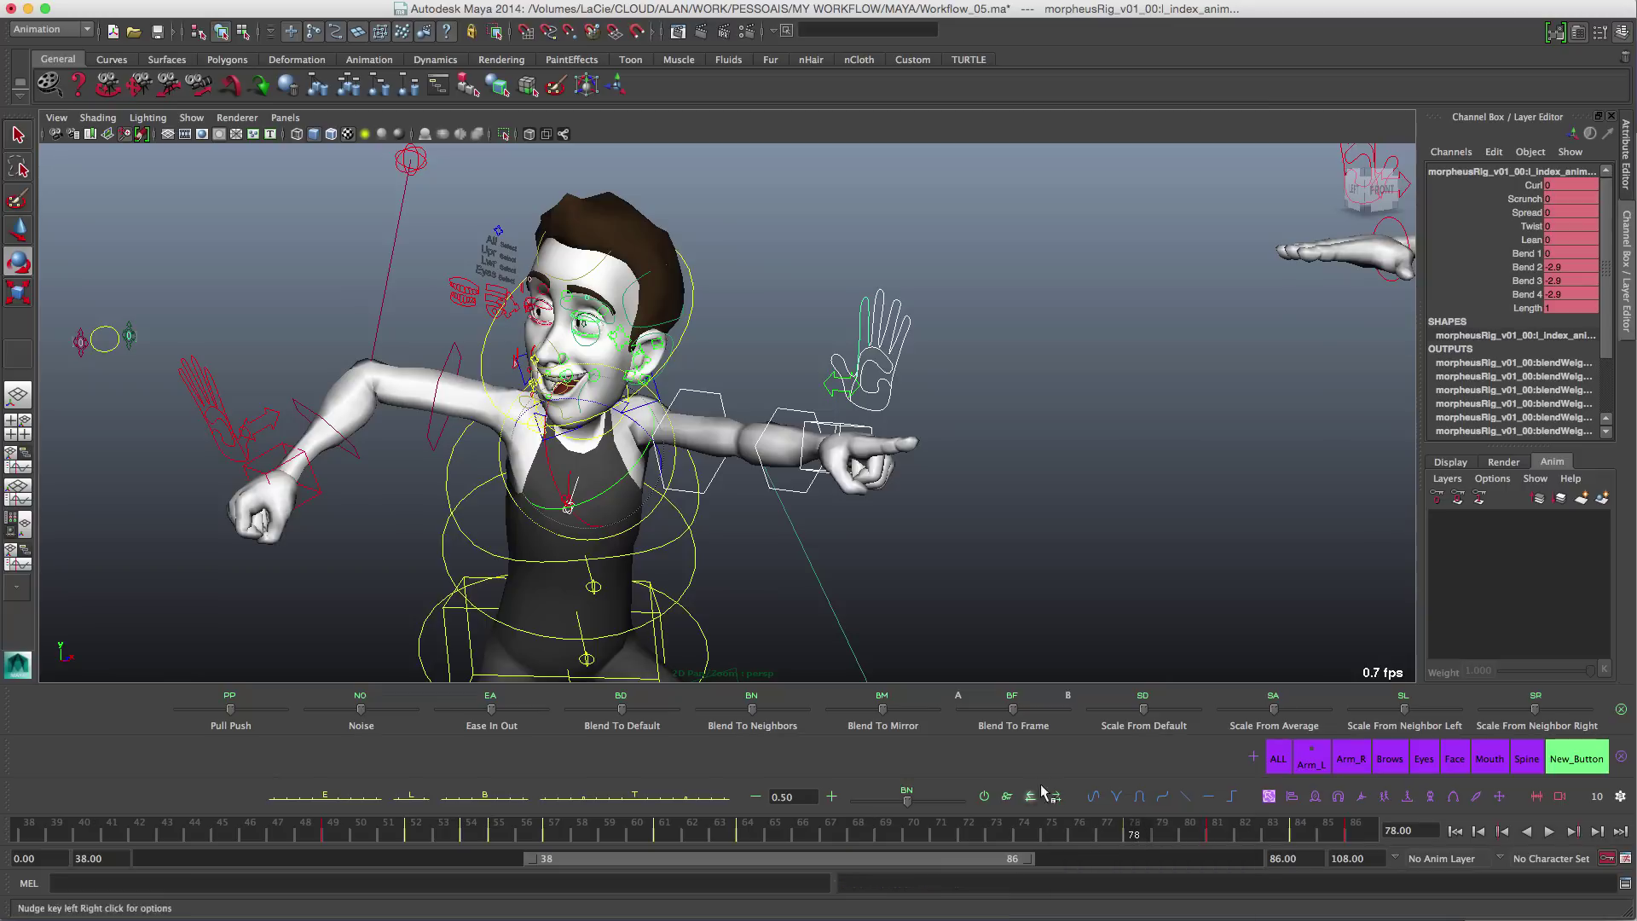
key(ctrl+z)
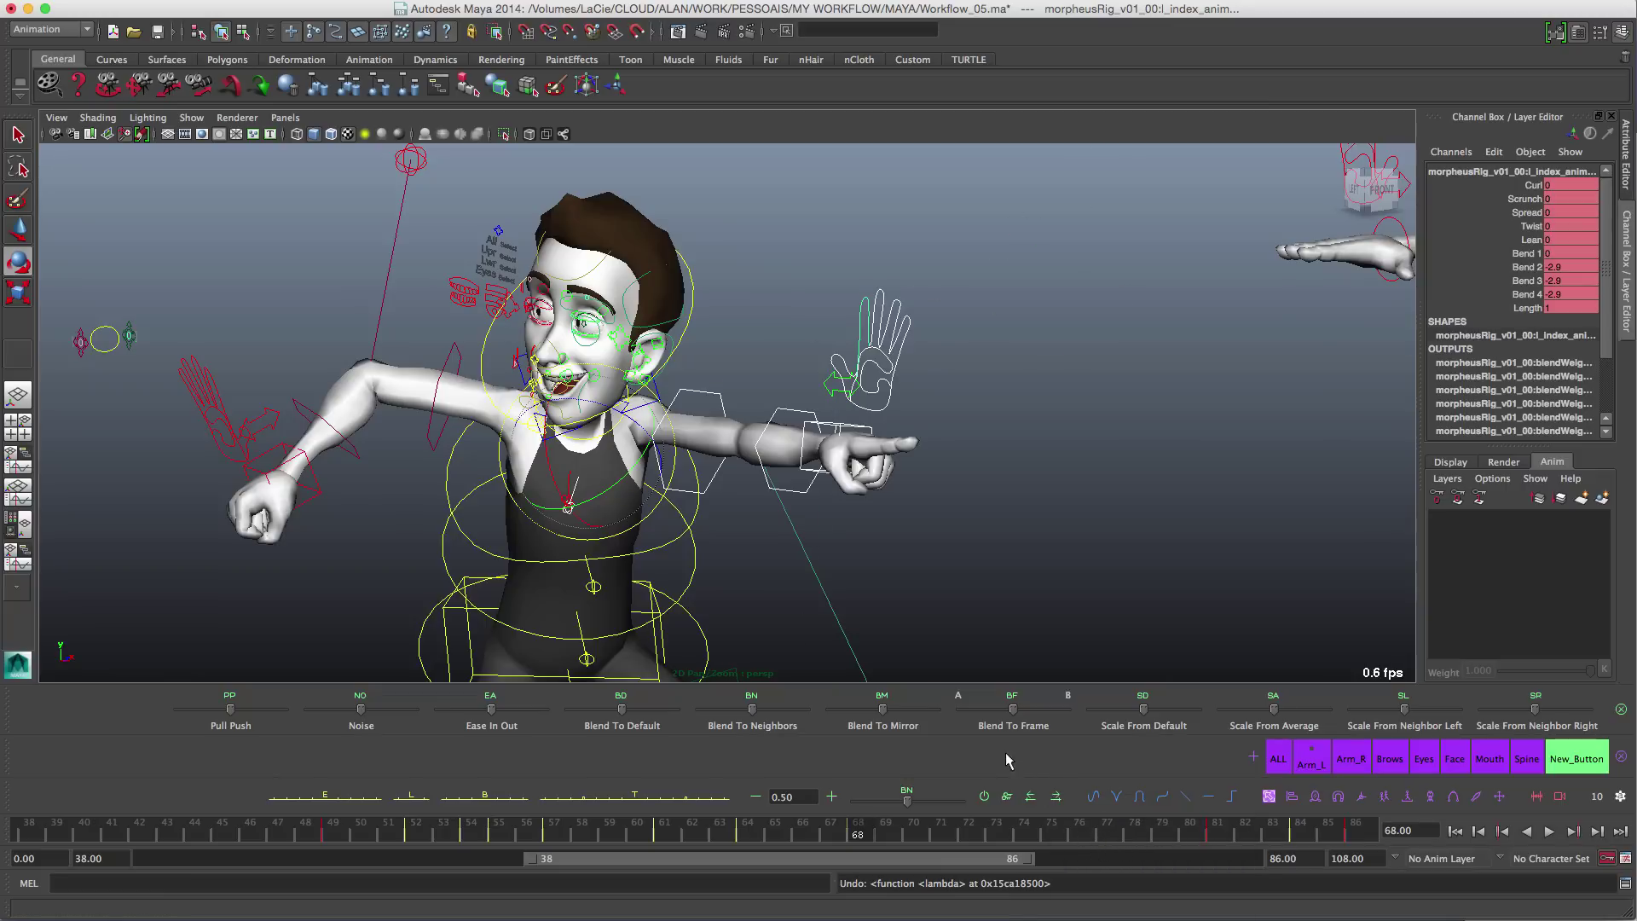
Step: Nudge the left arm's key at frame 68 right by a custom amount of 5 frames, and undo the nudge
right_click(1059, 795)
click(1100, 897)
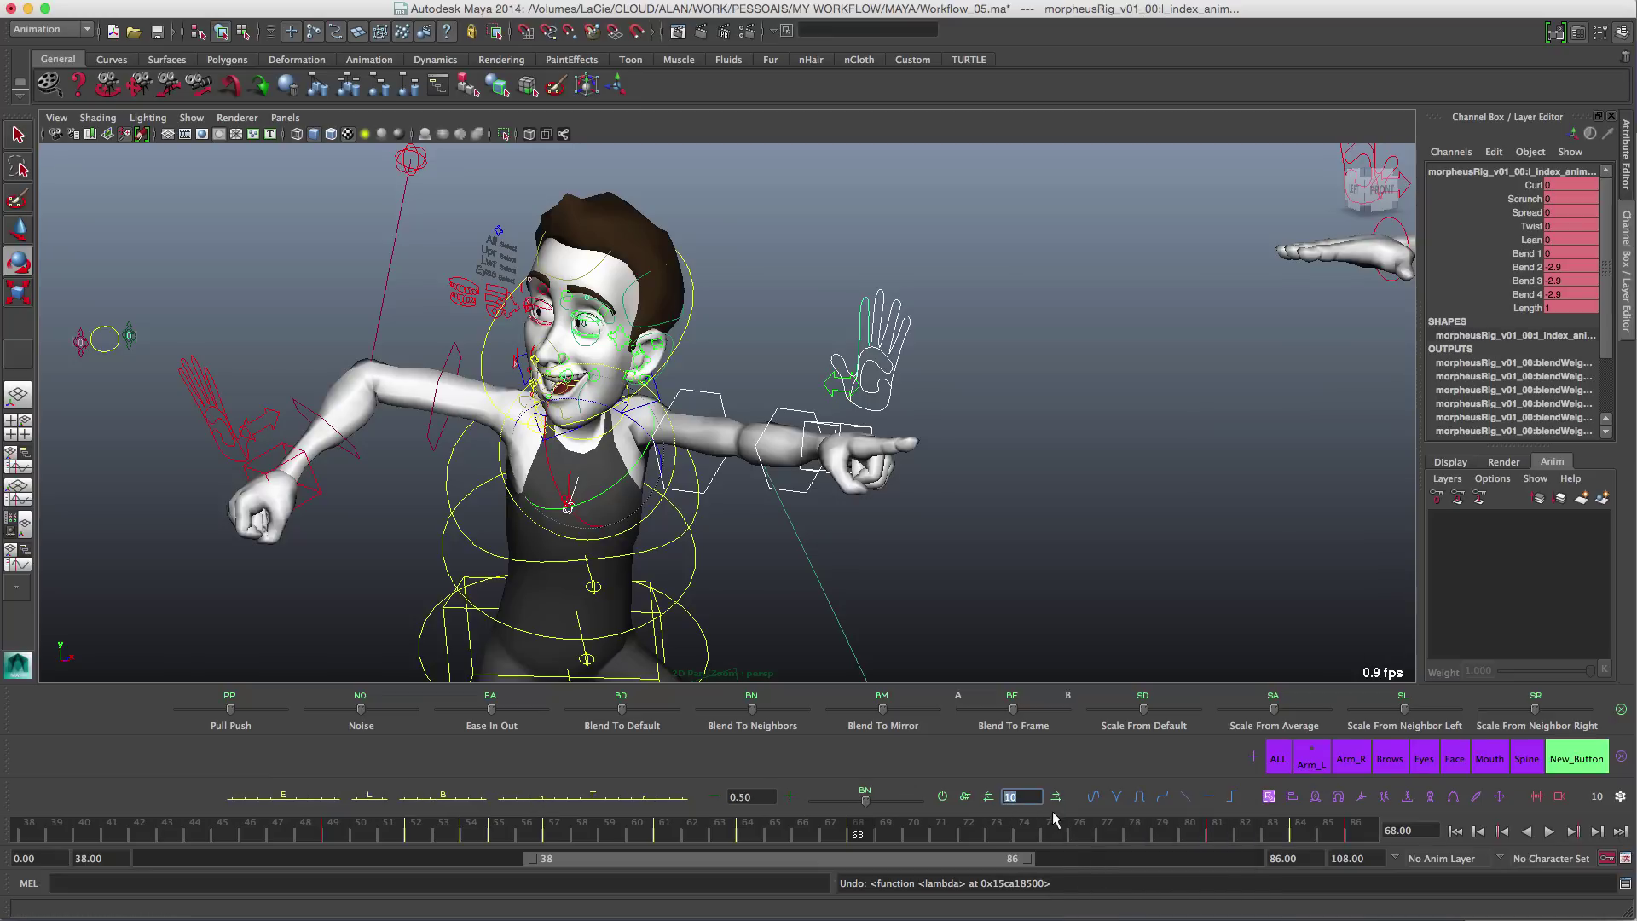
text(15)
key(Return)
click(1056, 797)
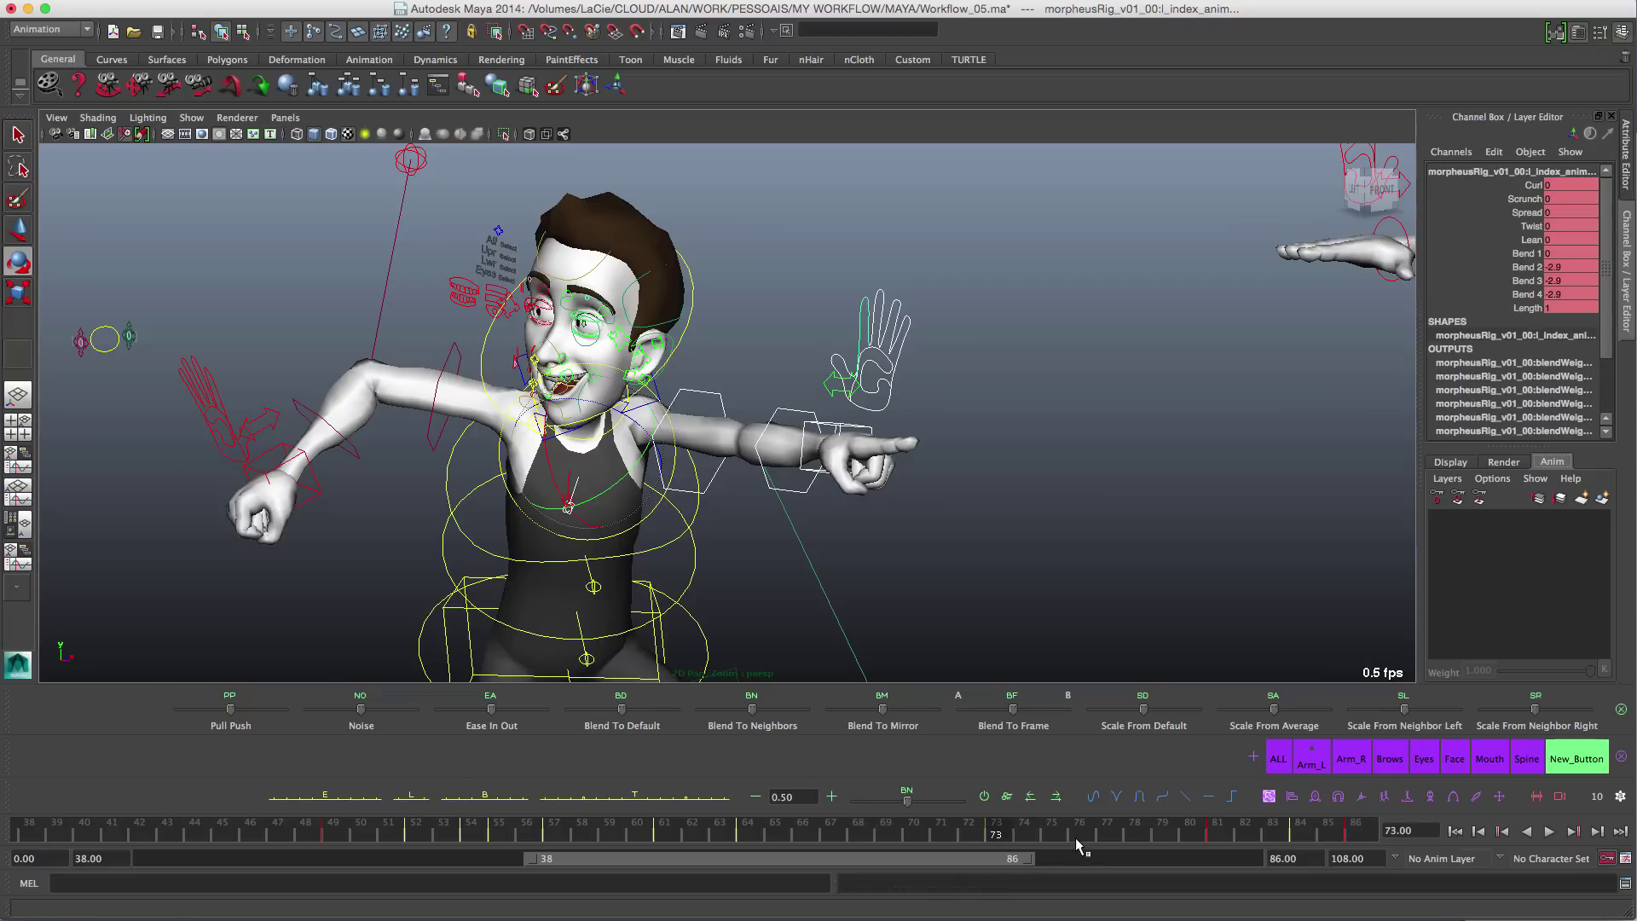
key(z)
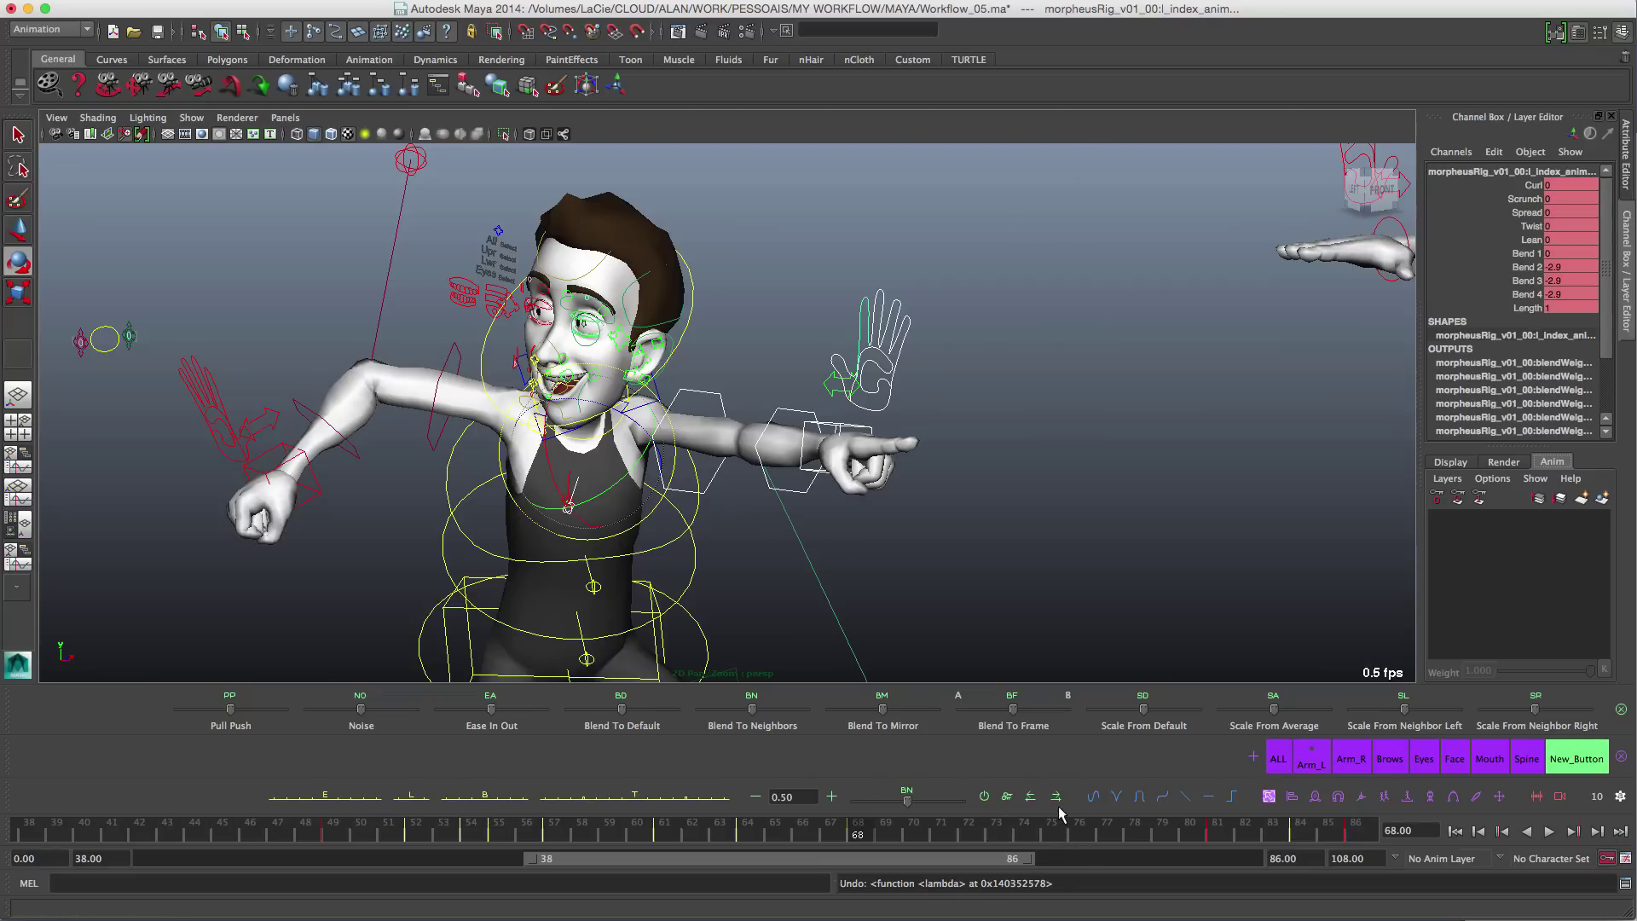
Step: Set the custom nudge amount to 24 frames, nudge the keys right from frame 68, and play back the animation
right_click(1057, 801)
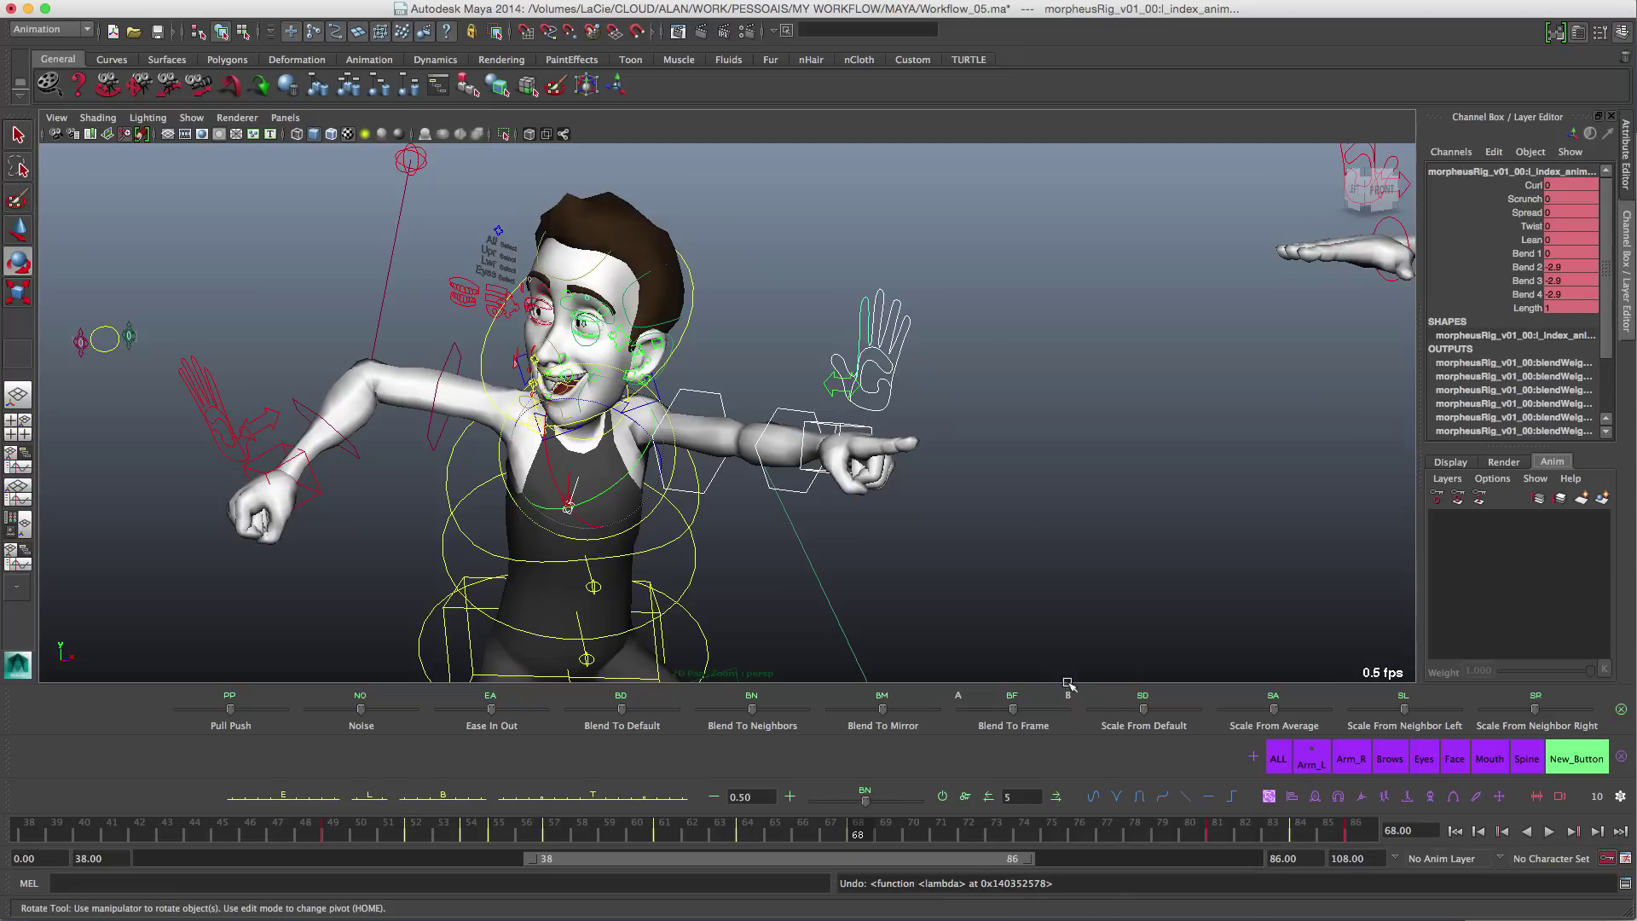
click(1021, 797)
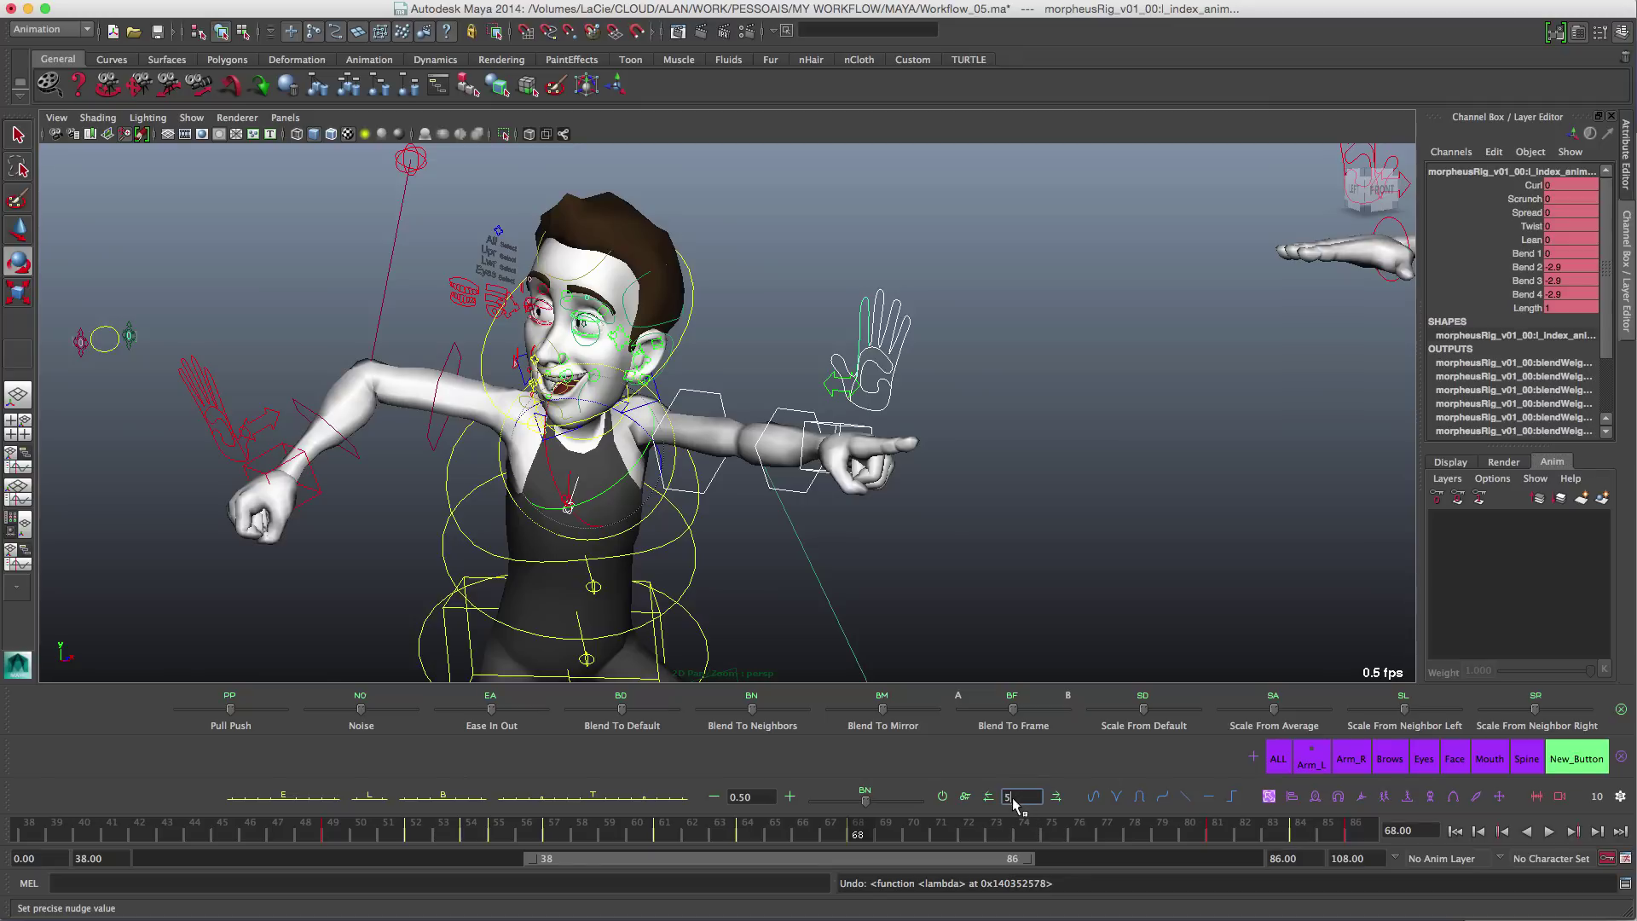
key(Return)
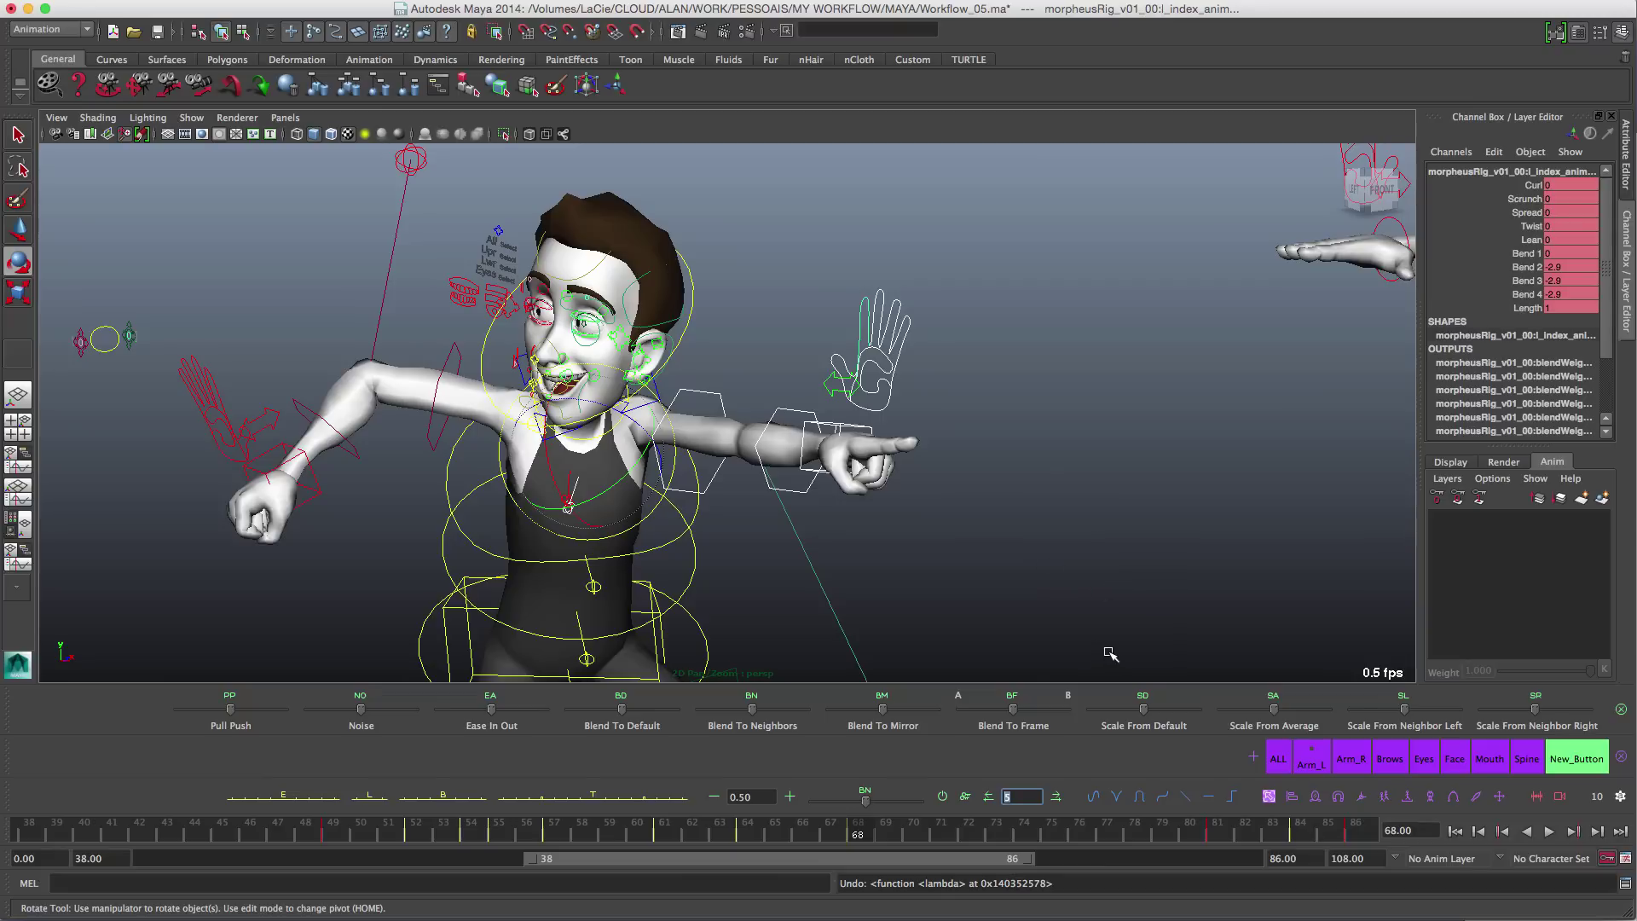
text(24)
click(1057, 799)
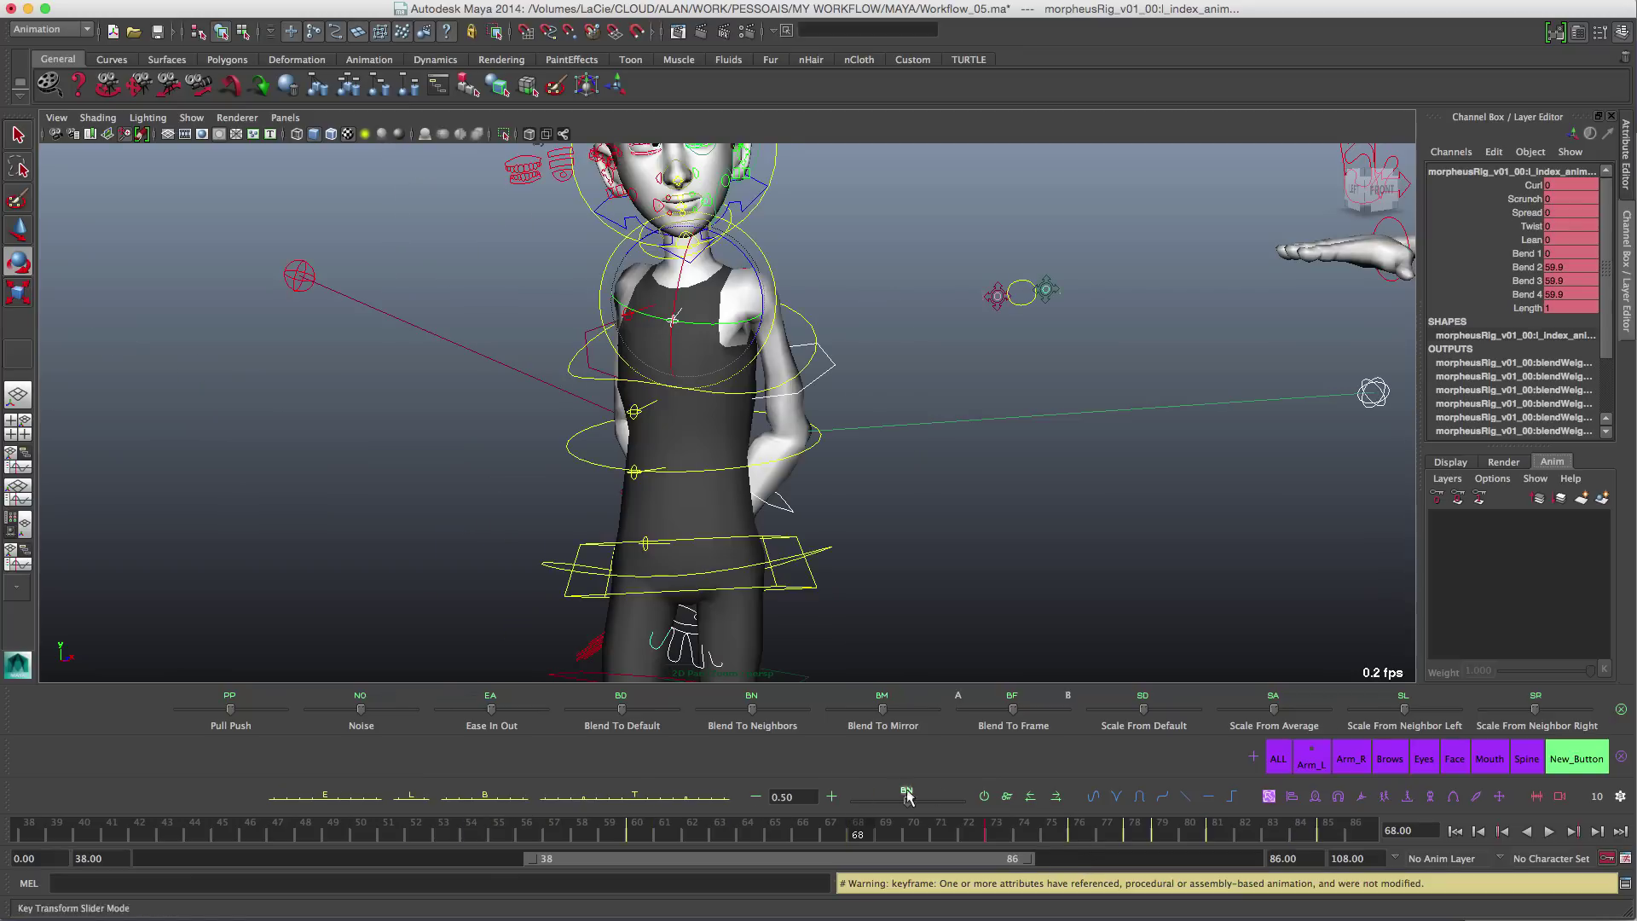
key(alt+v)
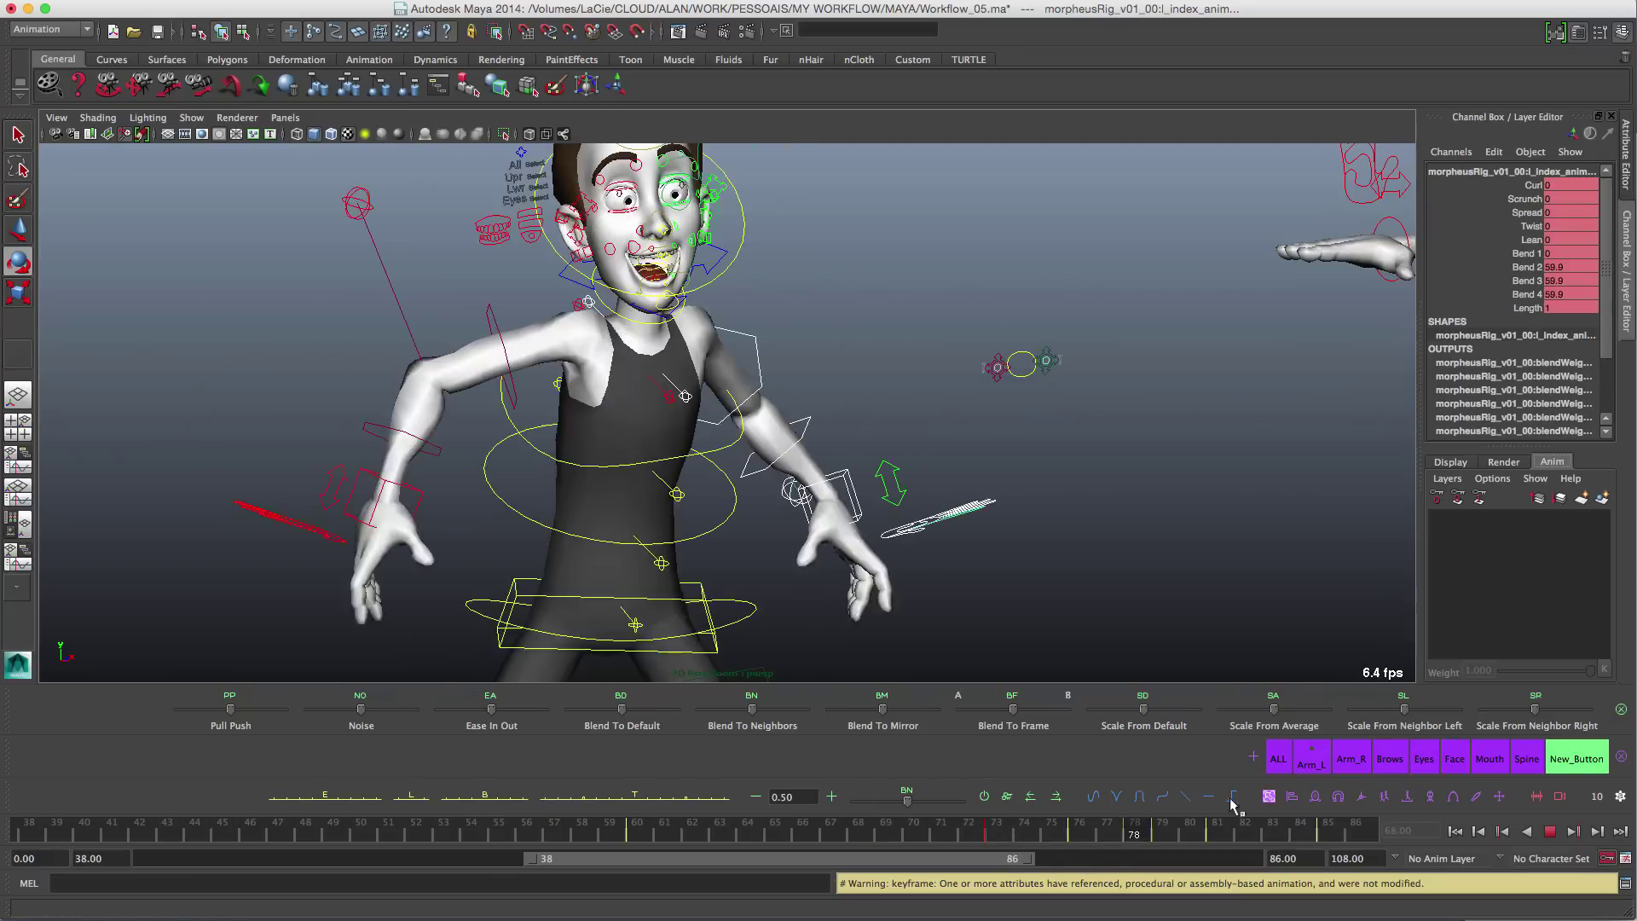
key(alt+v)
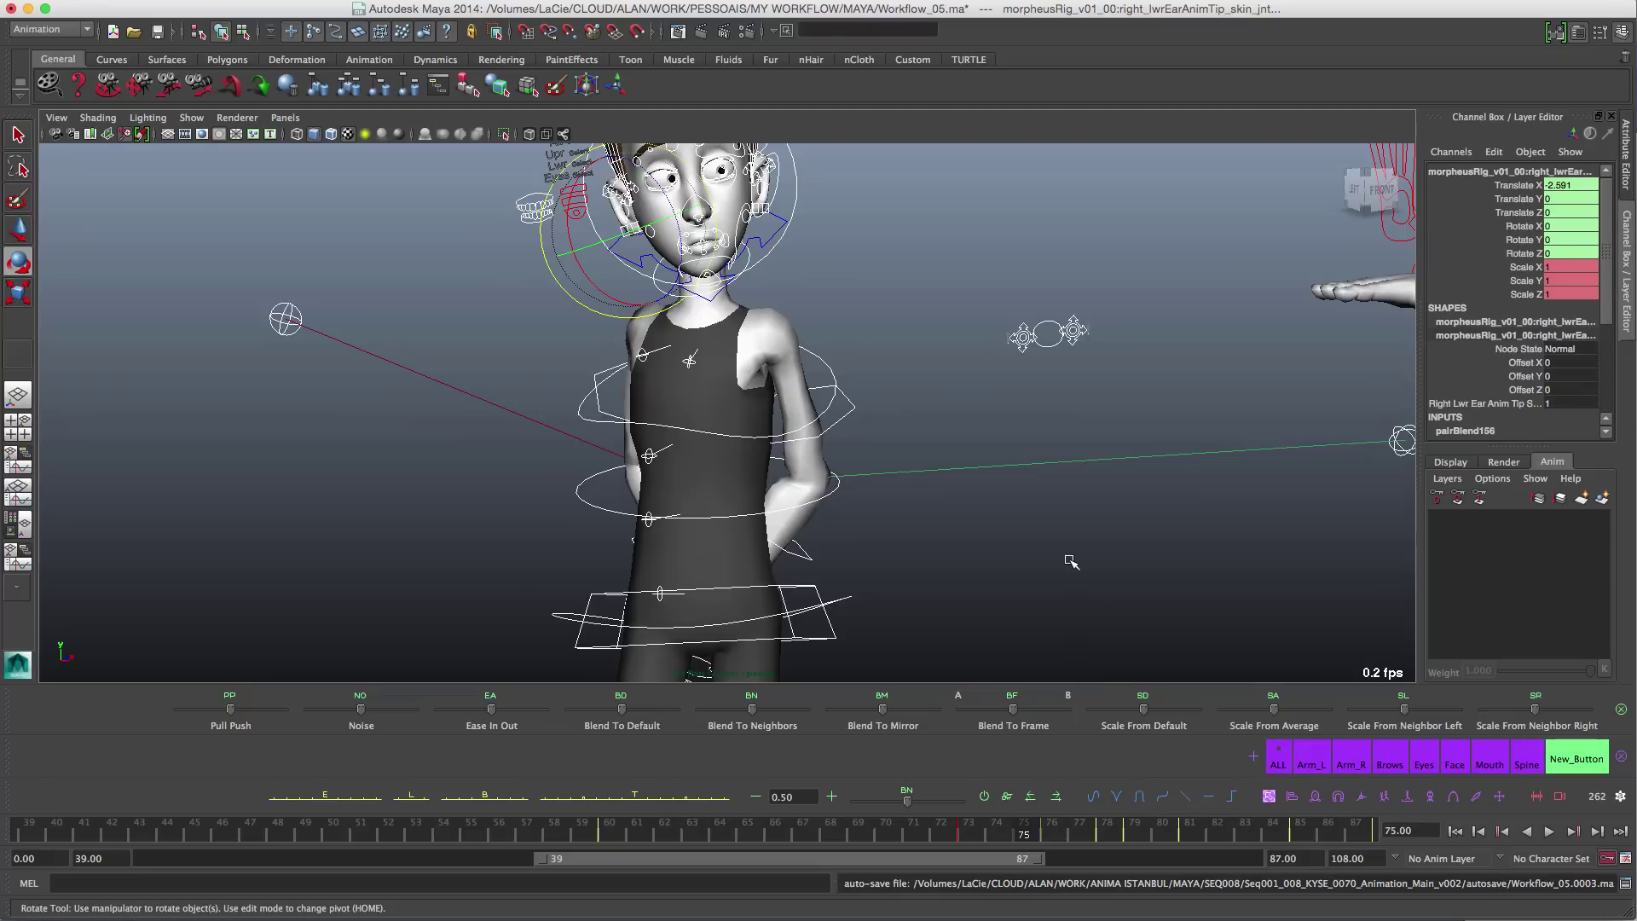
Step: Set the keys of all selected controls between frames 73 and 81 to stepped tangents on the animation curves
key(space)
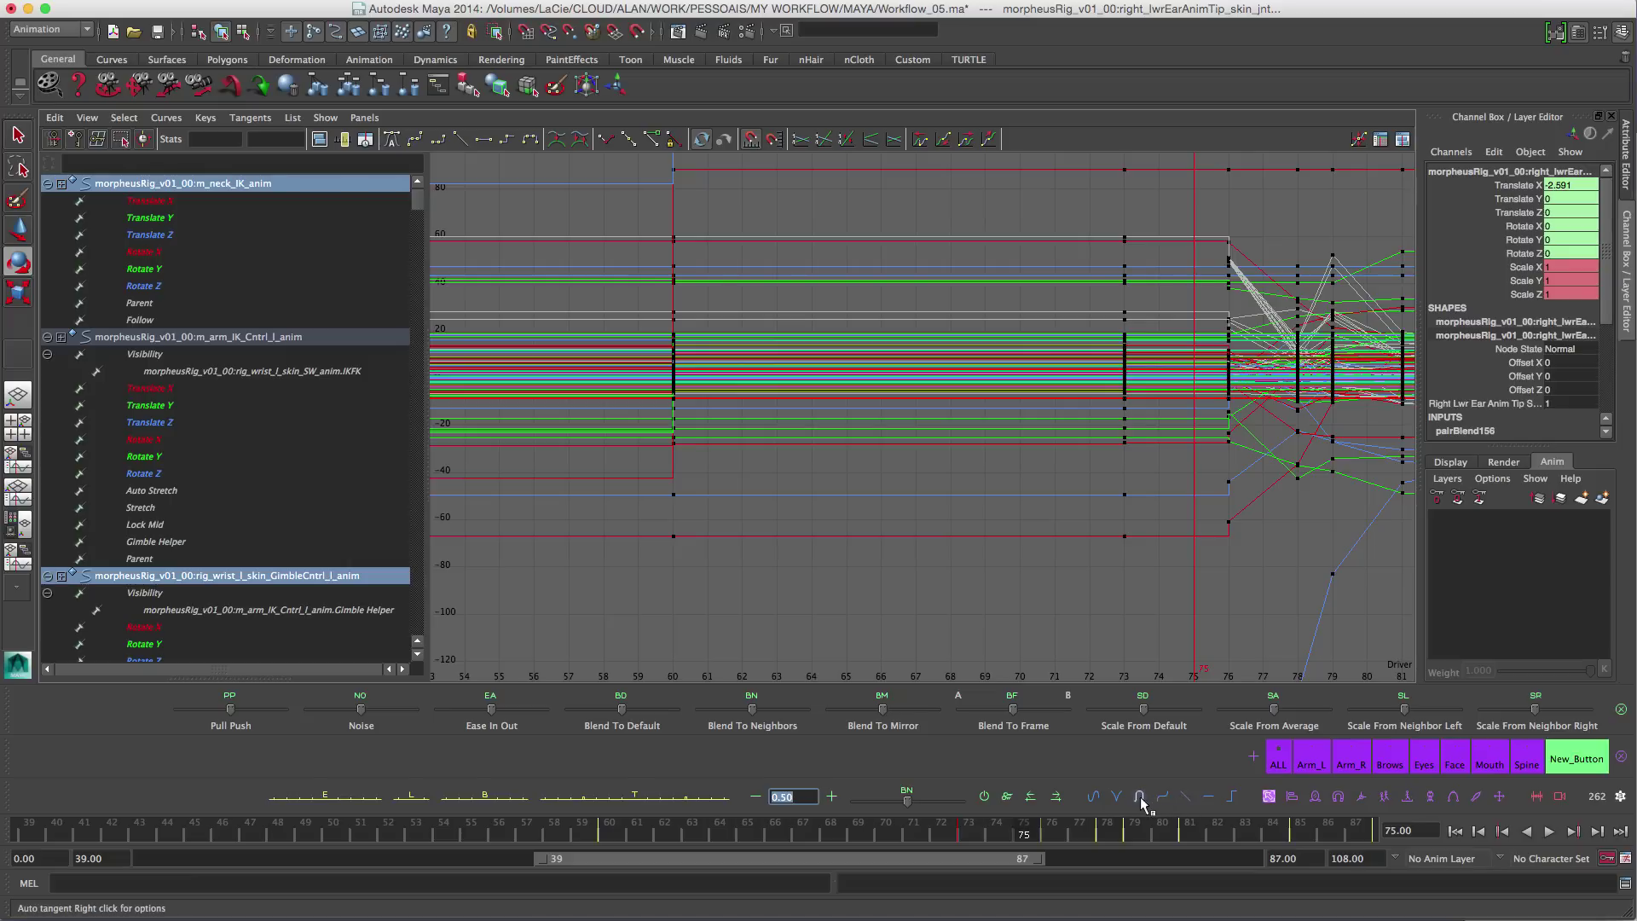
alt+middle_drag(1134, 358, 828, 385)
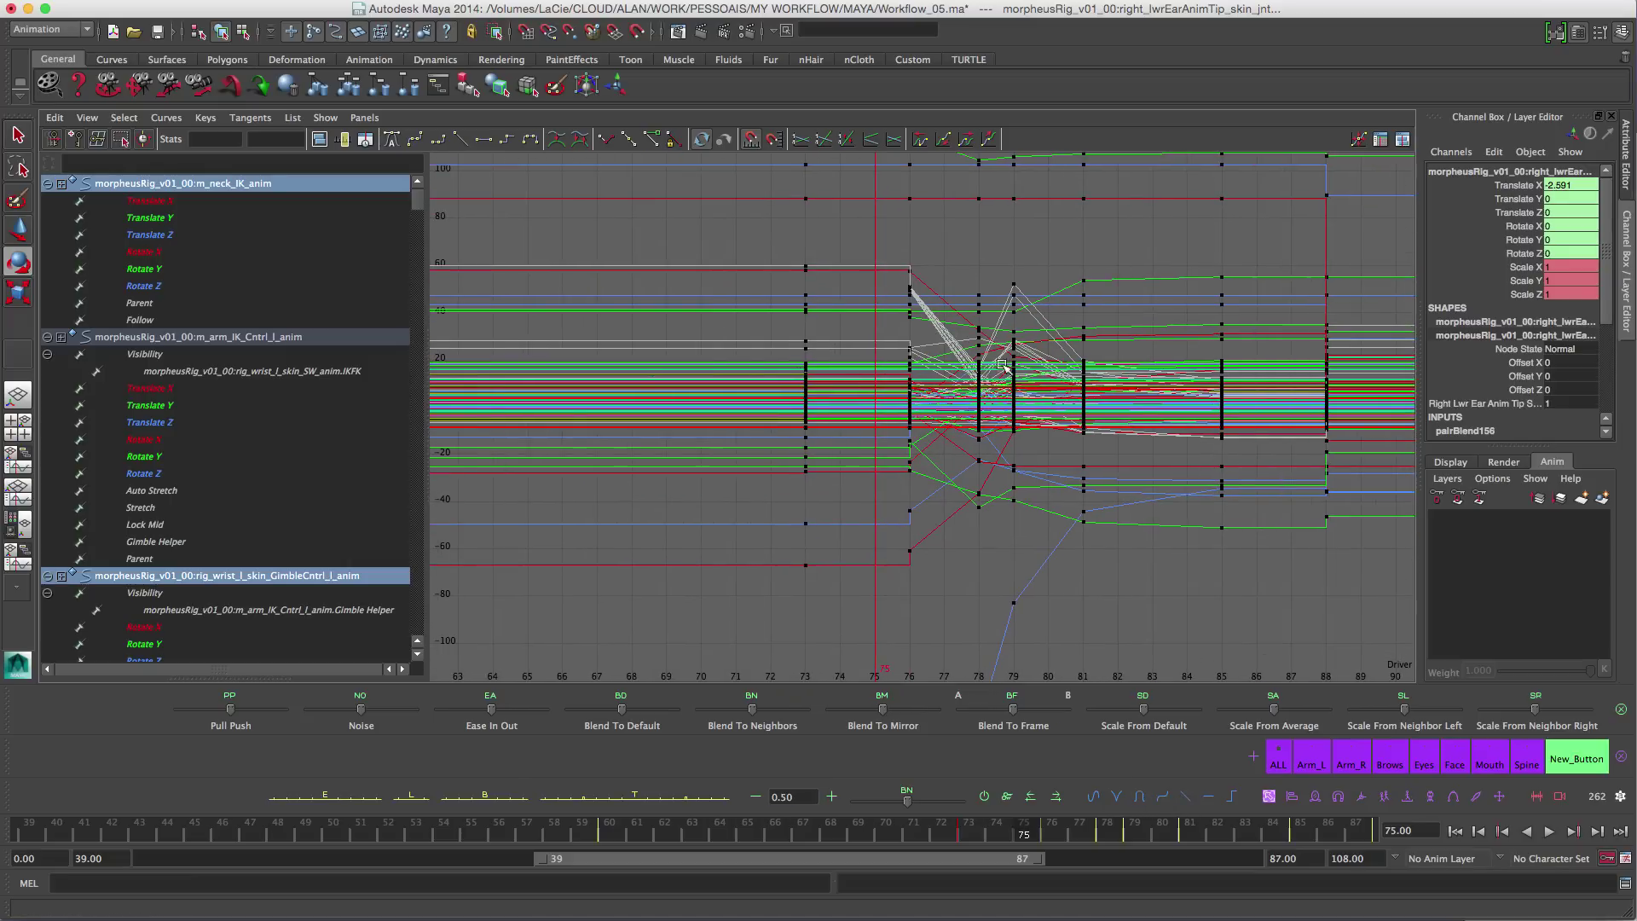
alt+shift+right_drag(1057, 433, 1058, 474)
drag(773, 310, 1107, 560)
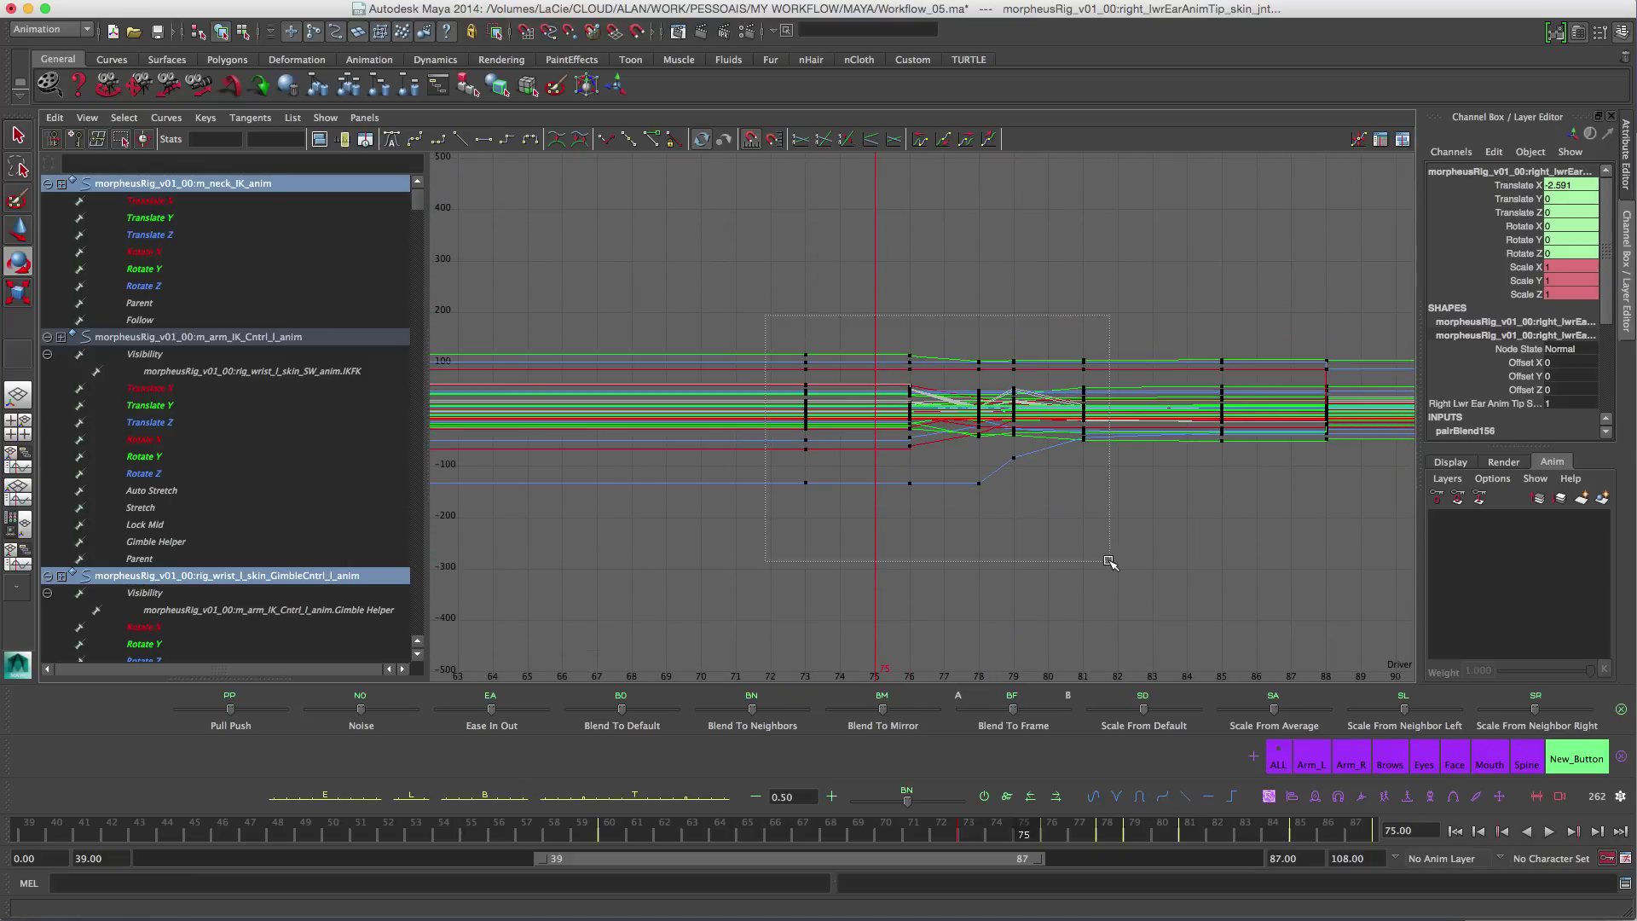
alt+shift+right_drag(991, 438, 1000, 413)
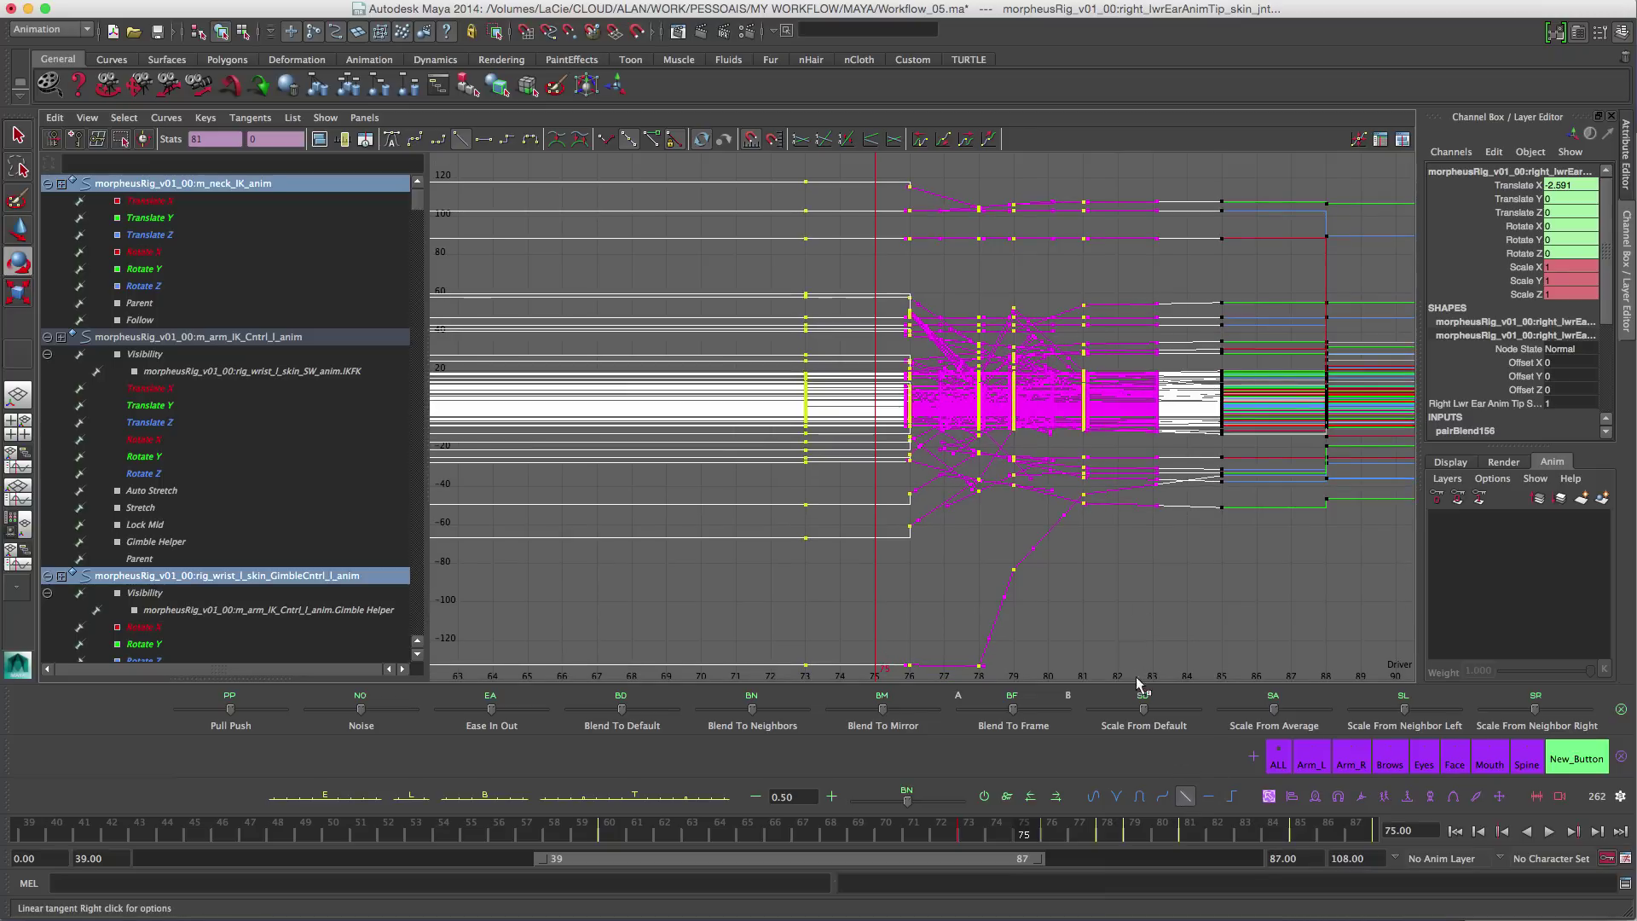
click(1216, 793)
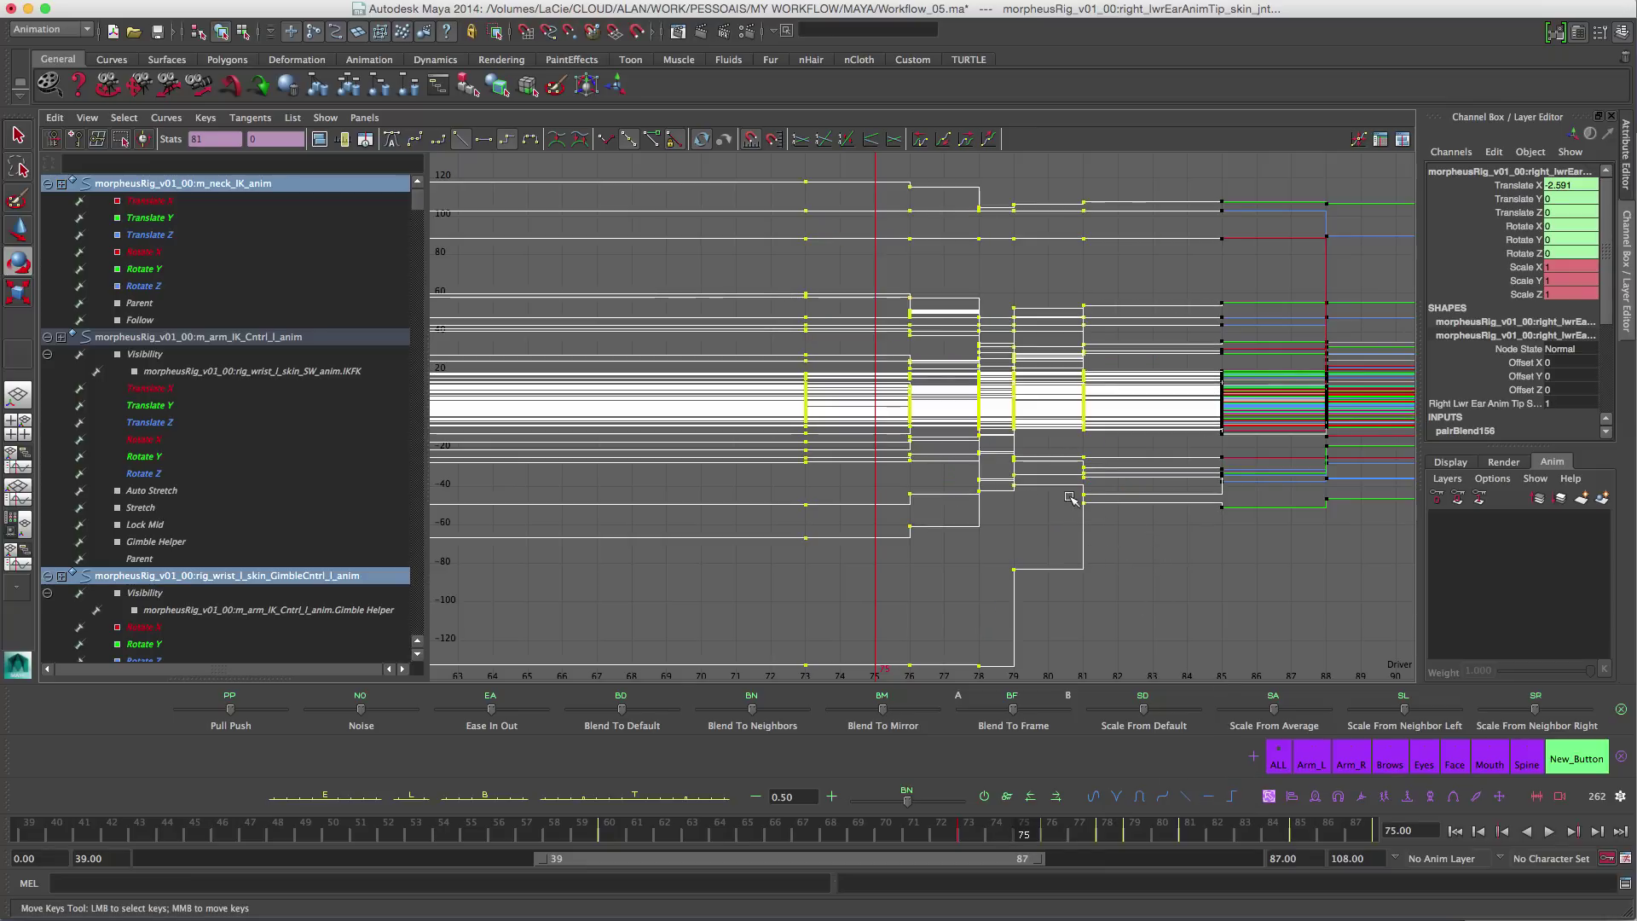
key(space)
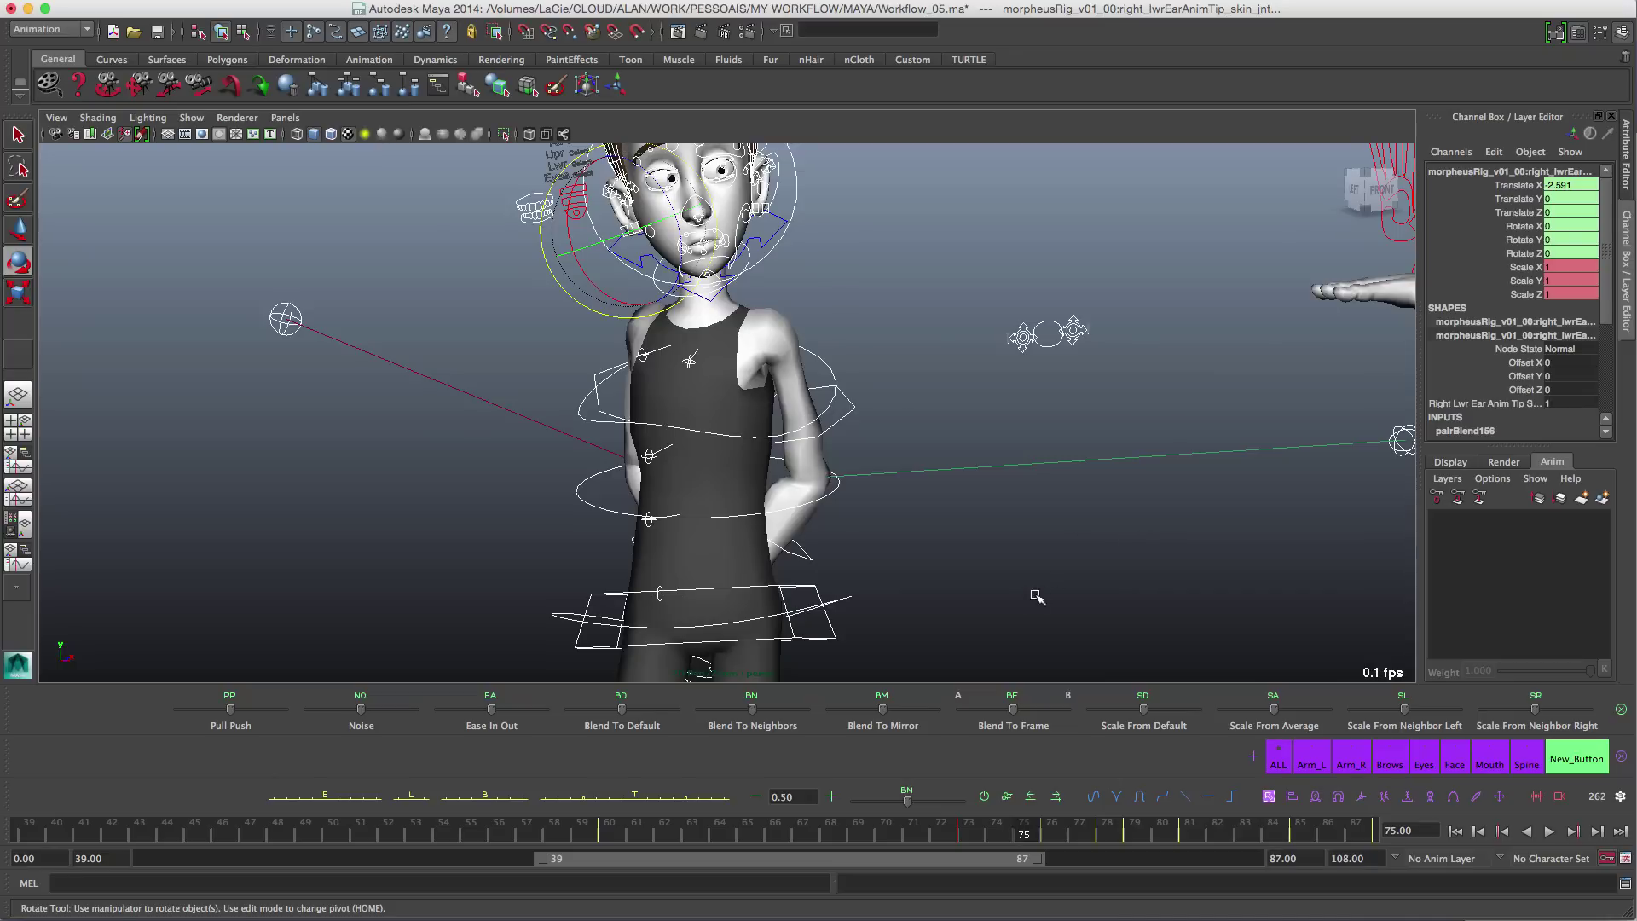
Step: Select only the hips control and show its curves in a separate, reduced-size Graph Editor window
click(945, 524)
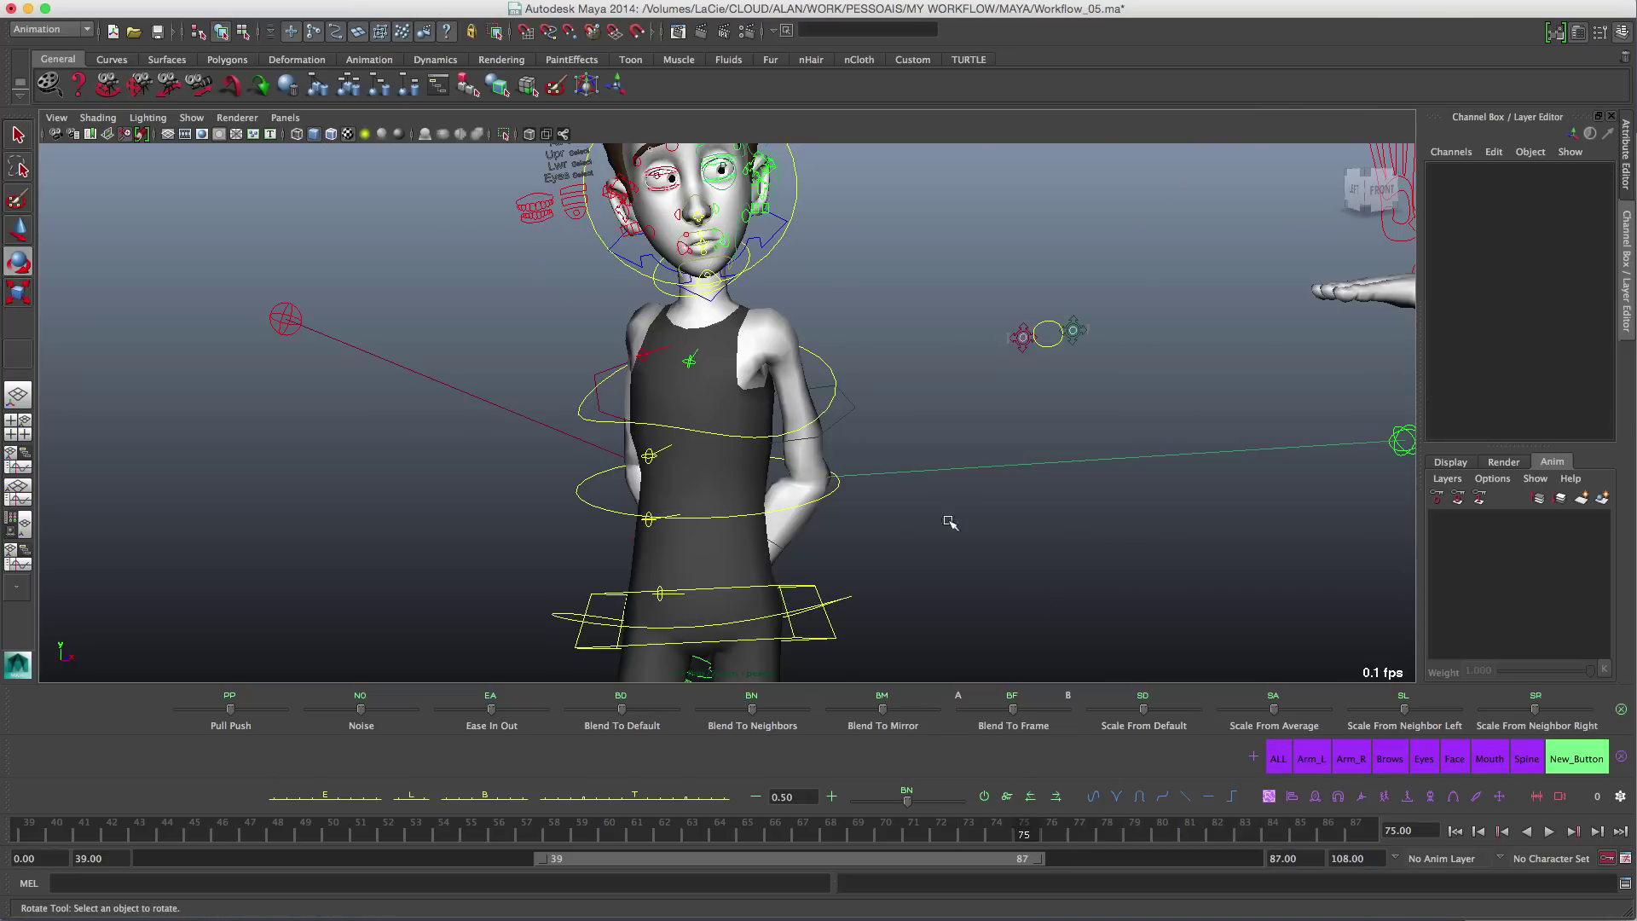
alt+middle_drag(875, 533, 916, 397)
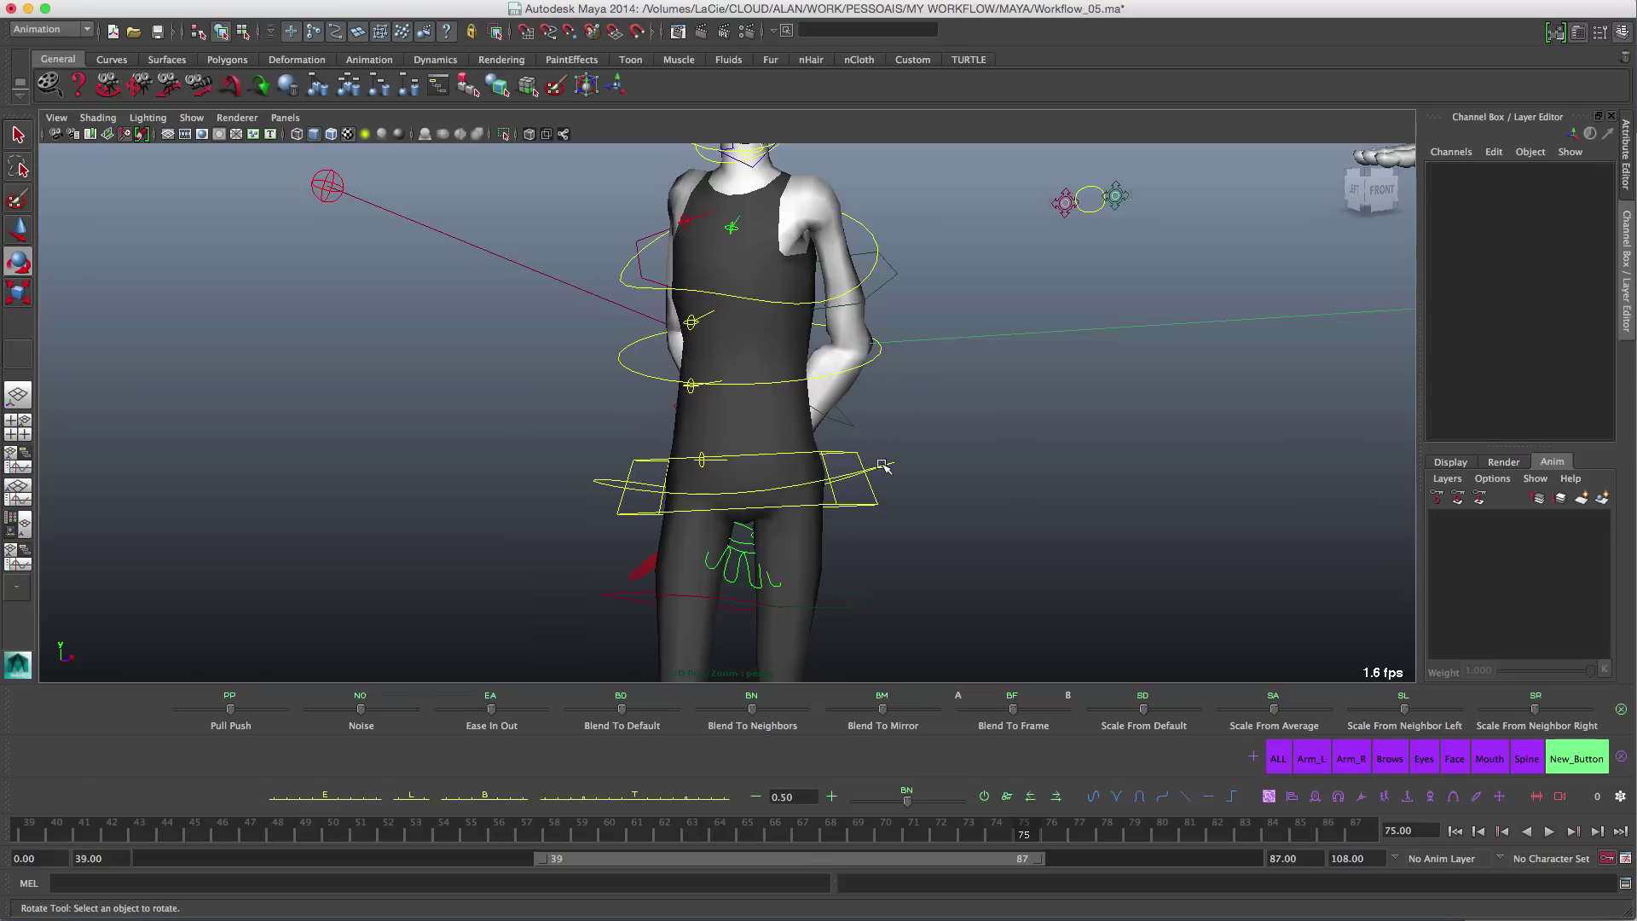
click(883, 466)
shift+drag(1020, 840, 1217, 838)
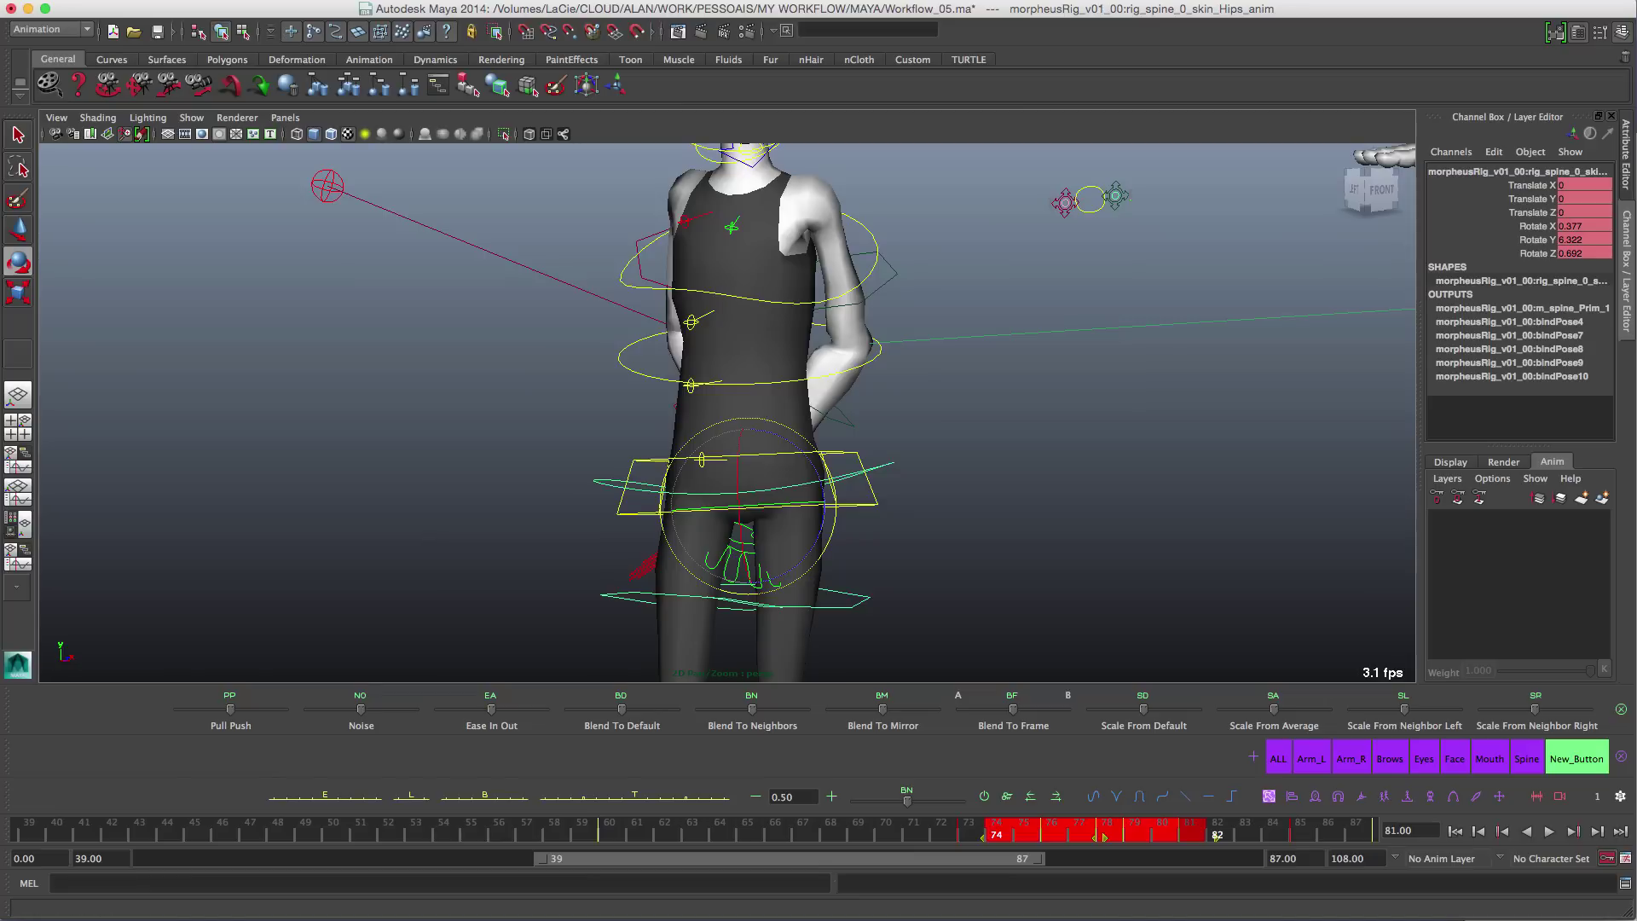
click(75, 0)
mouse_move(256, 0)
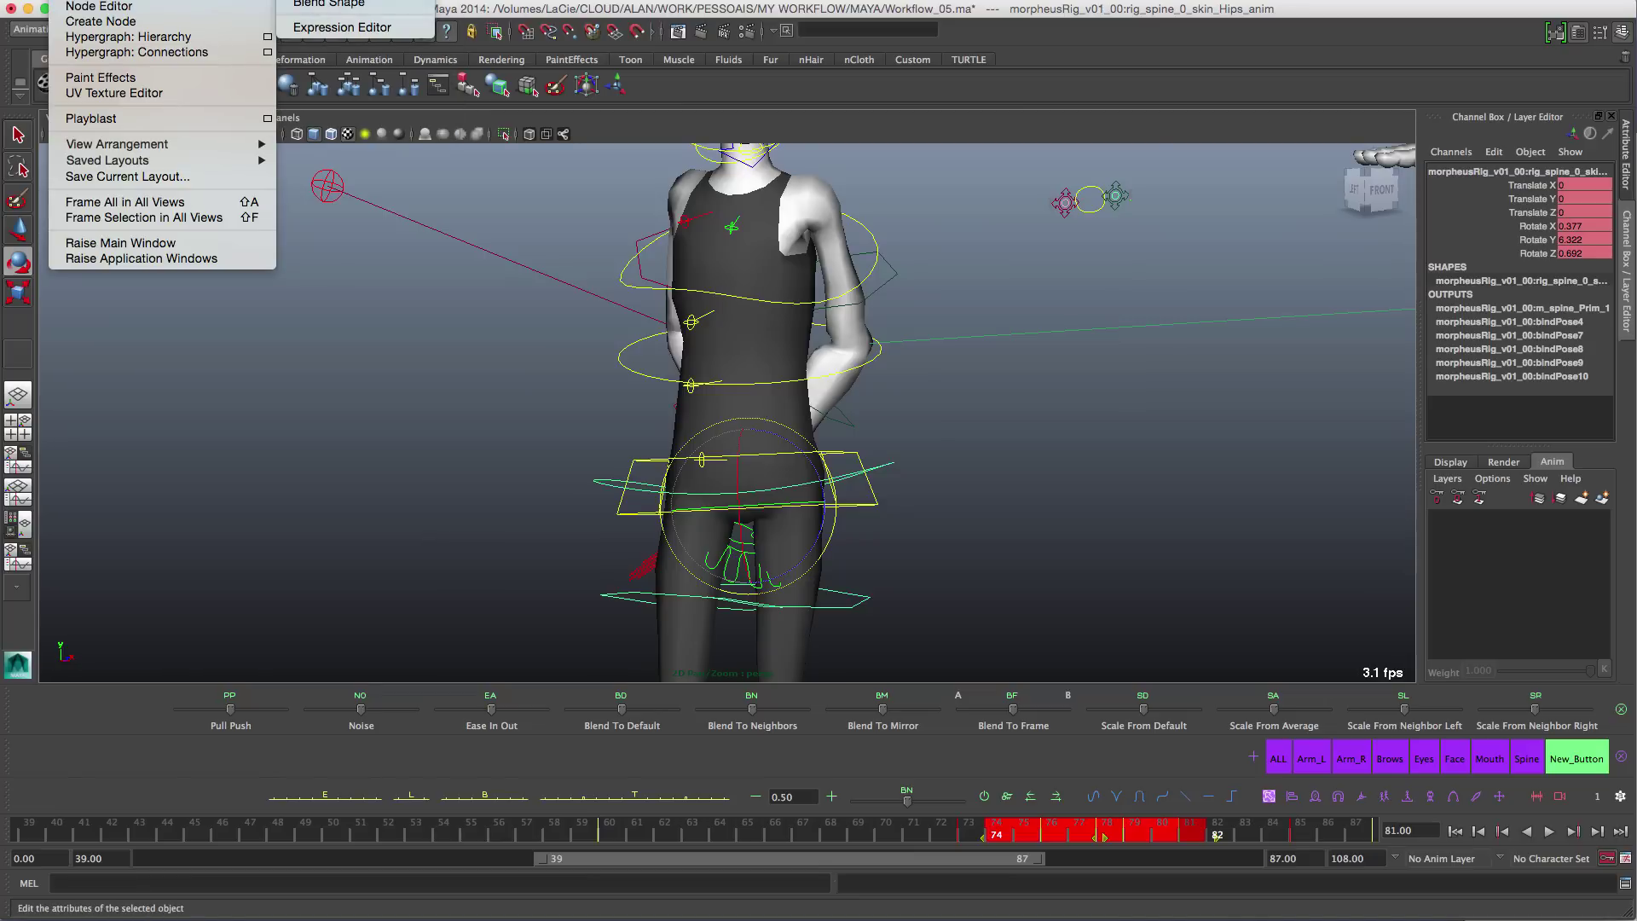
click(324, 0)
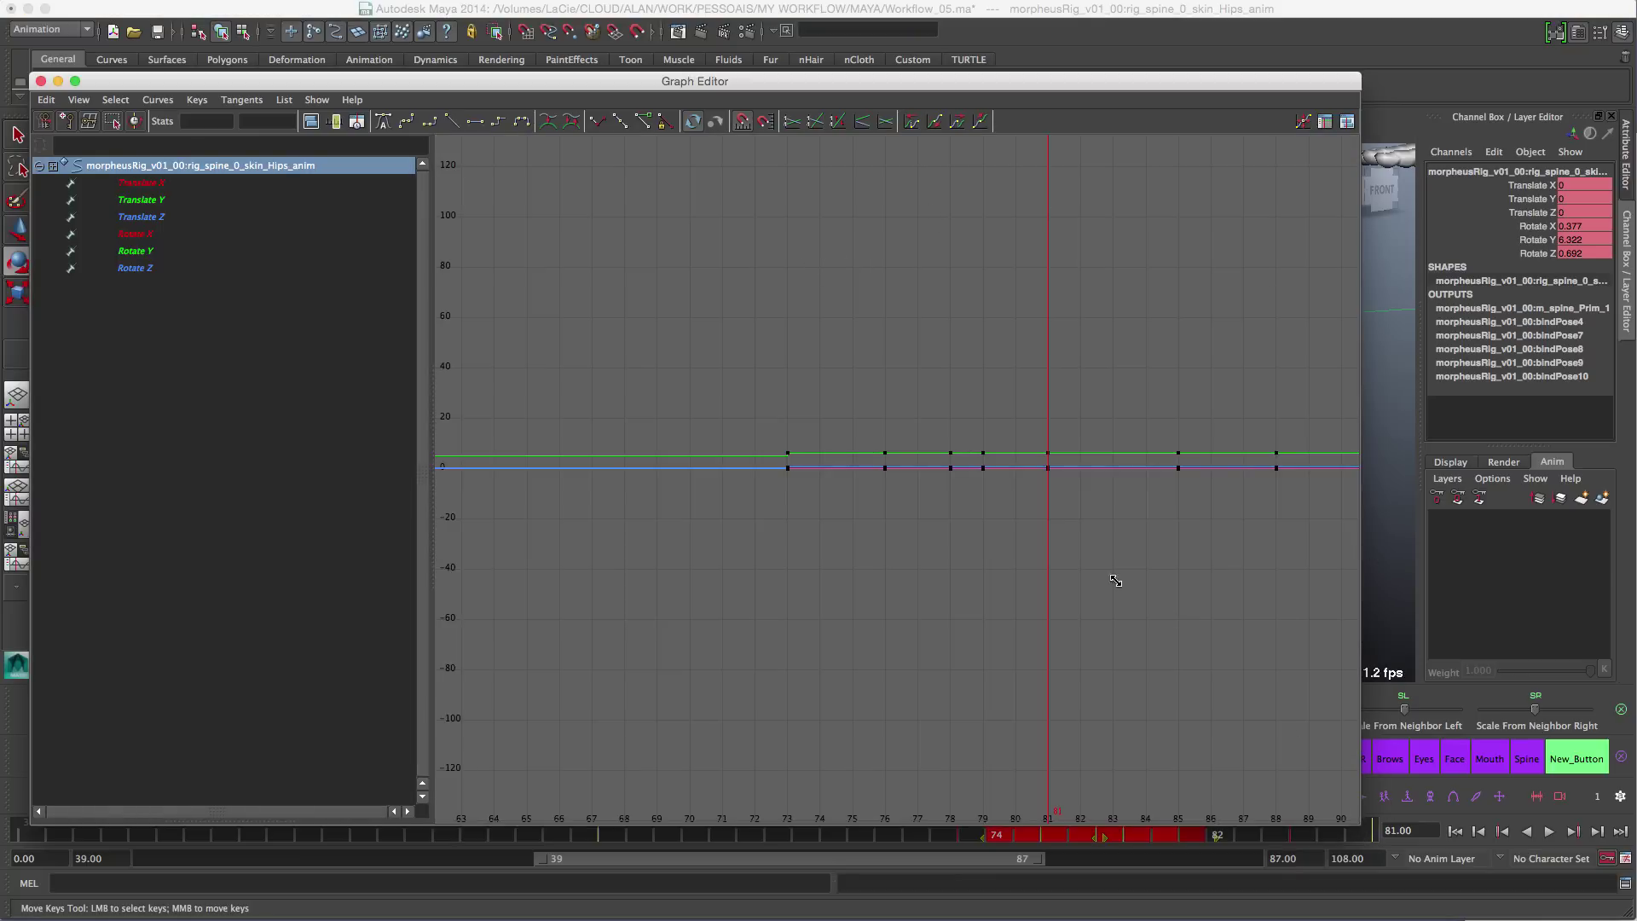
drag(1049, 535, 1053, 536)
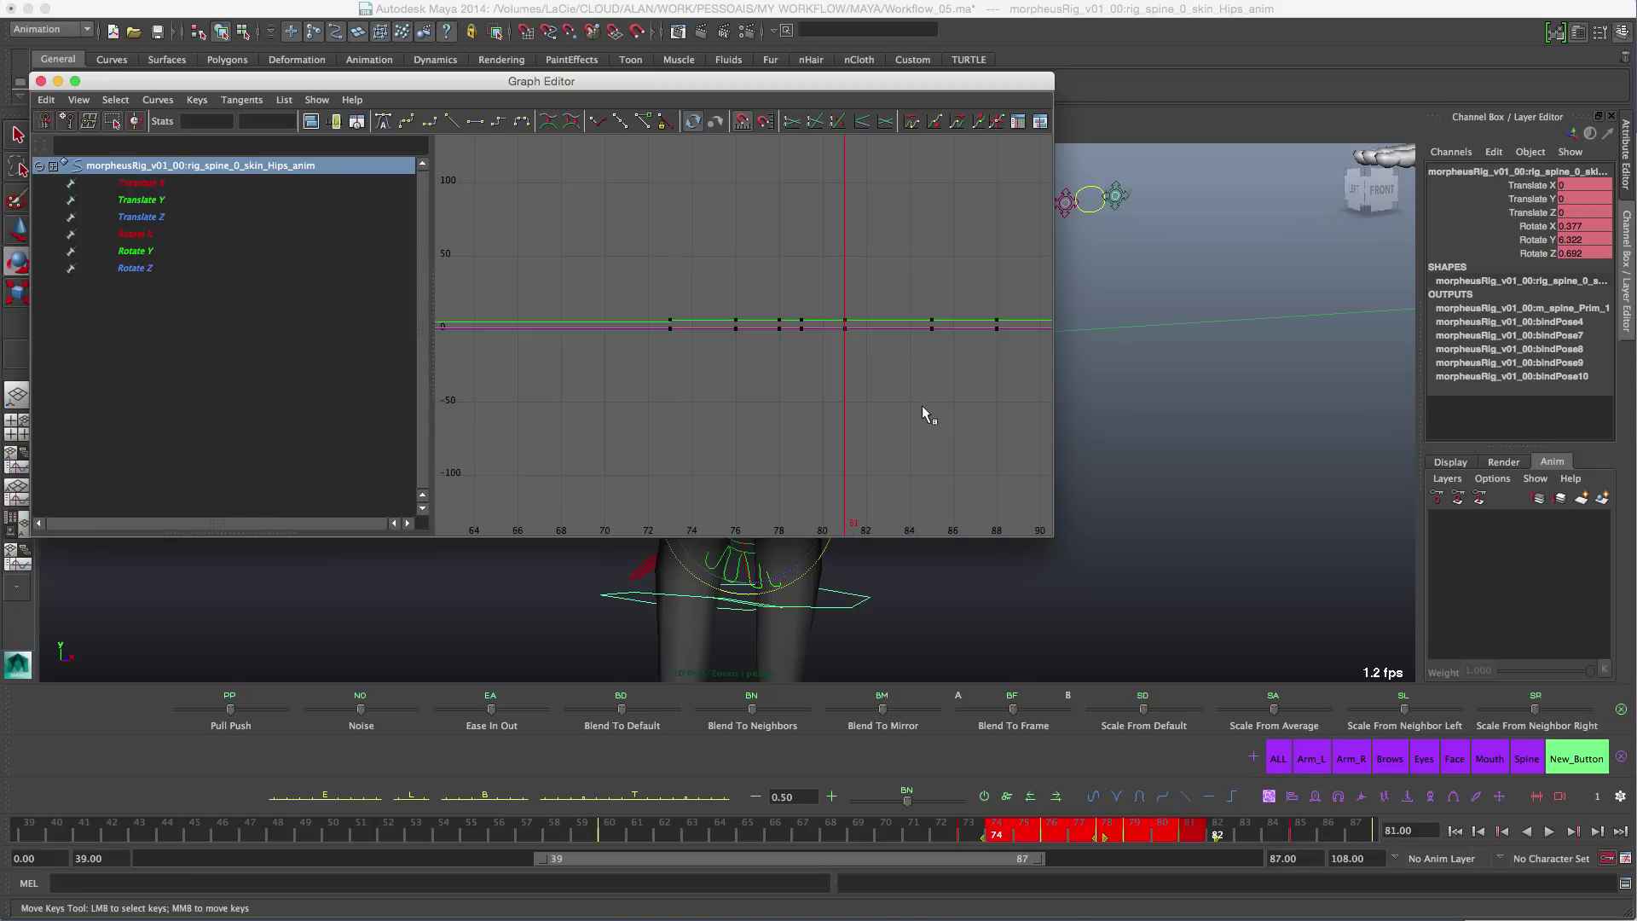
Step: Extend the animation end to frame 200 and shift the playback range to frames 94–142
alt+shift+right_drag(964, 344, 852, 341)
alt+shift+right_drag(844, 315, 843, 160)
alt+middle_drag(928, 256, 739, 387)
alt+shift+right_drag(788, 352, 874, 341)
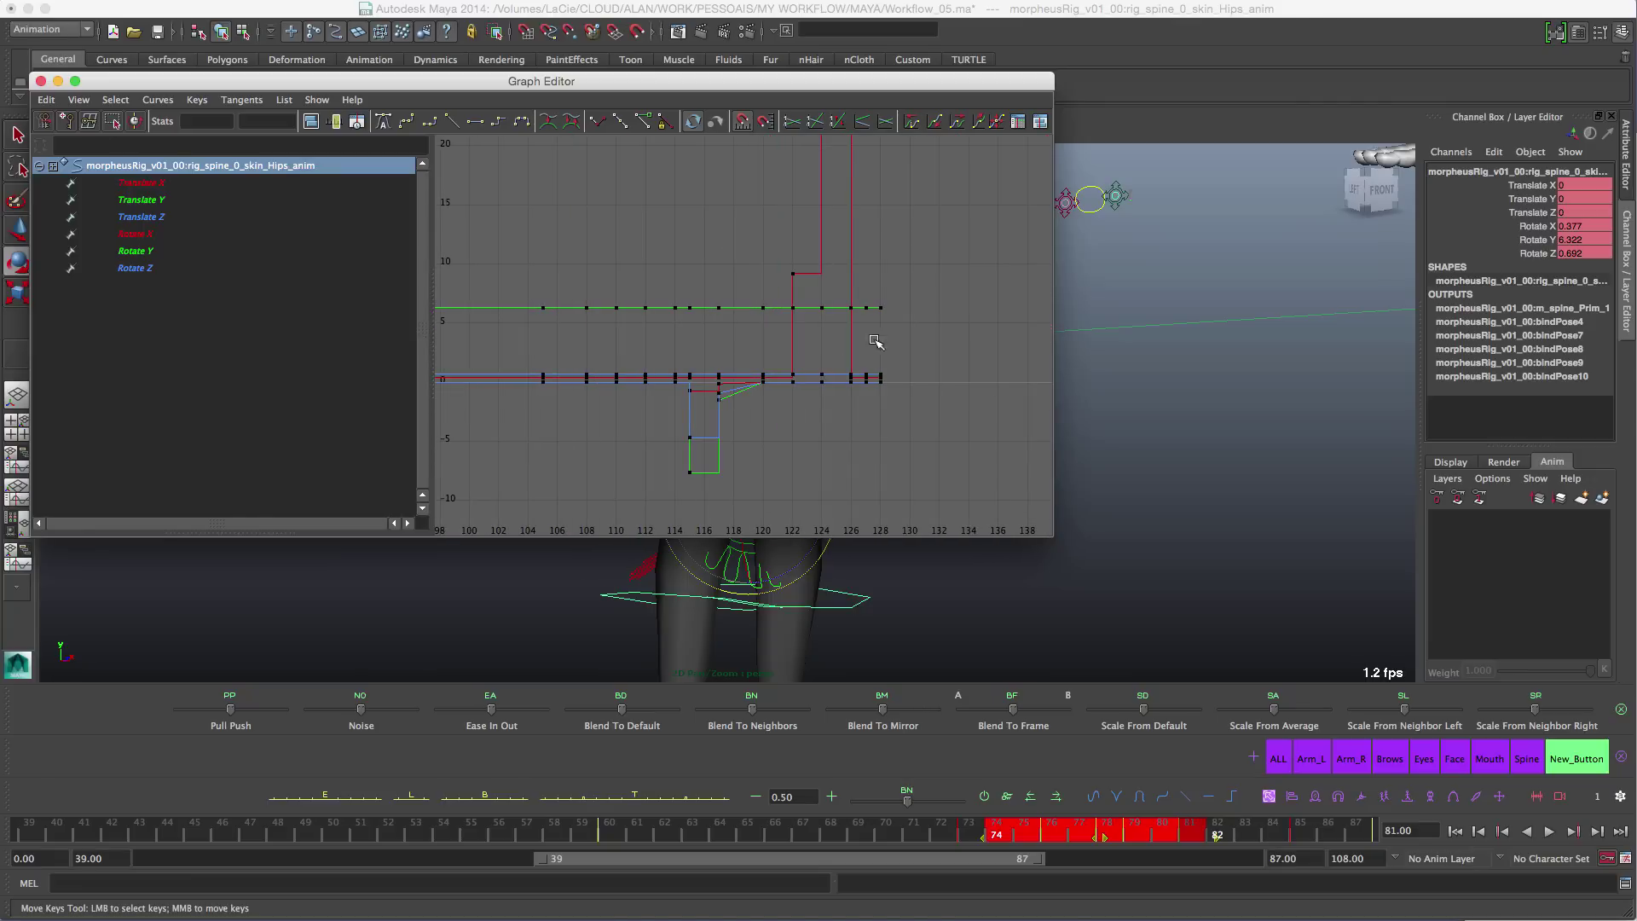
alt+middle_drag(886, 390, 806, 352)
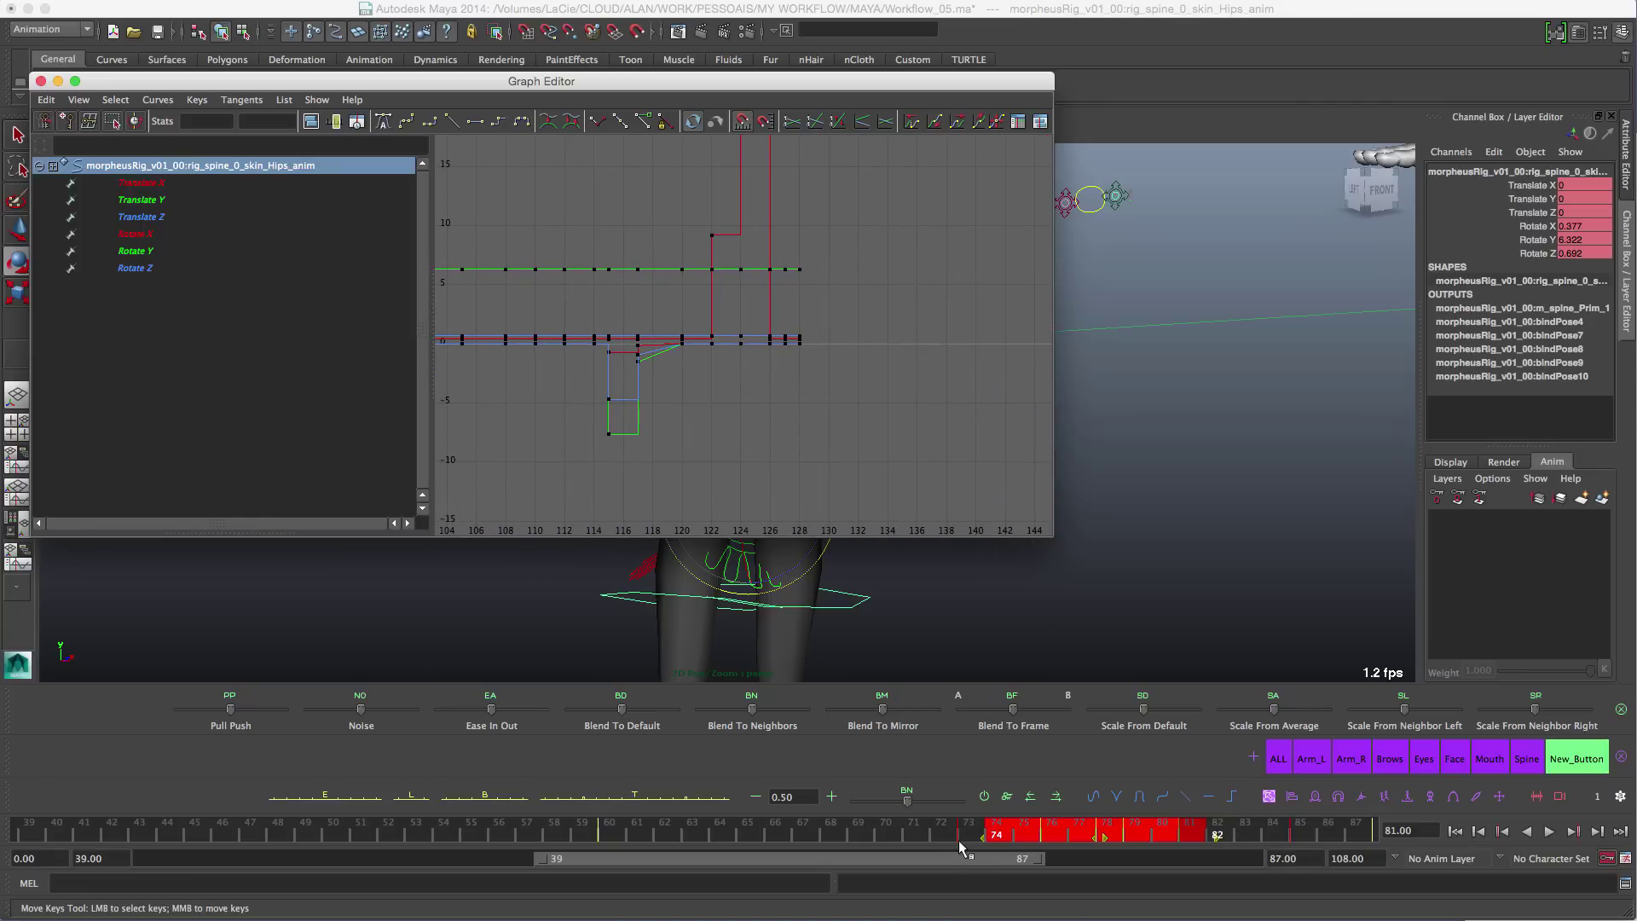
drag(958, 844, 1284, 853)
click(1298, 828)
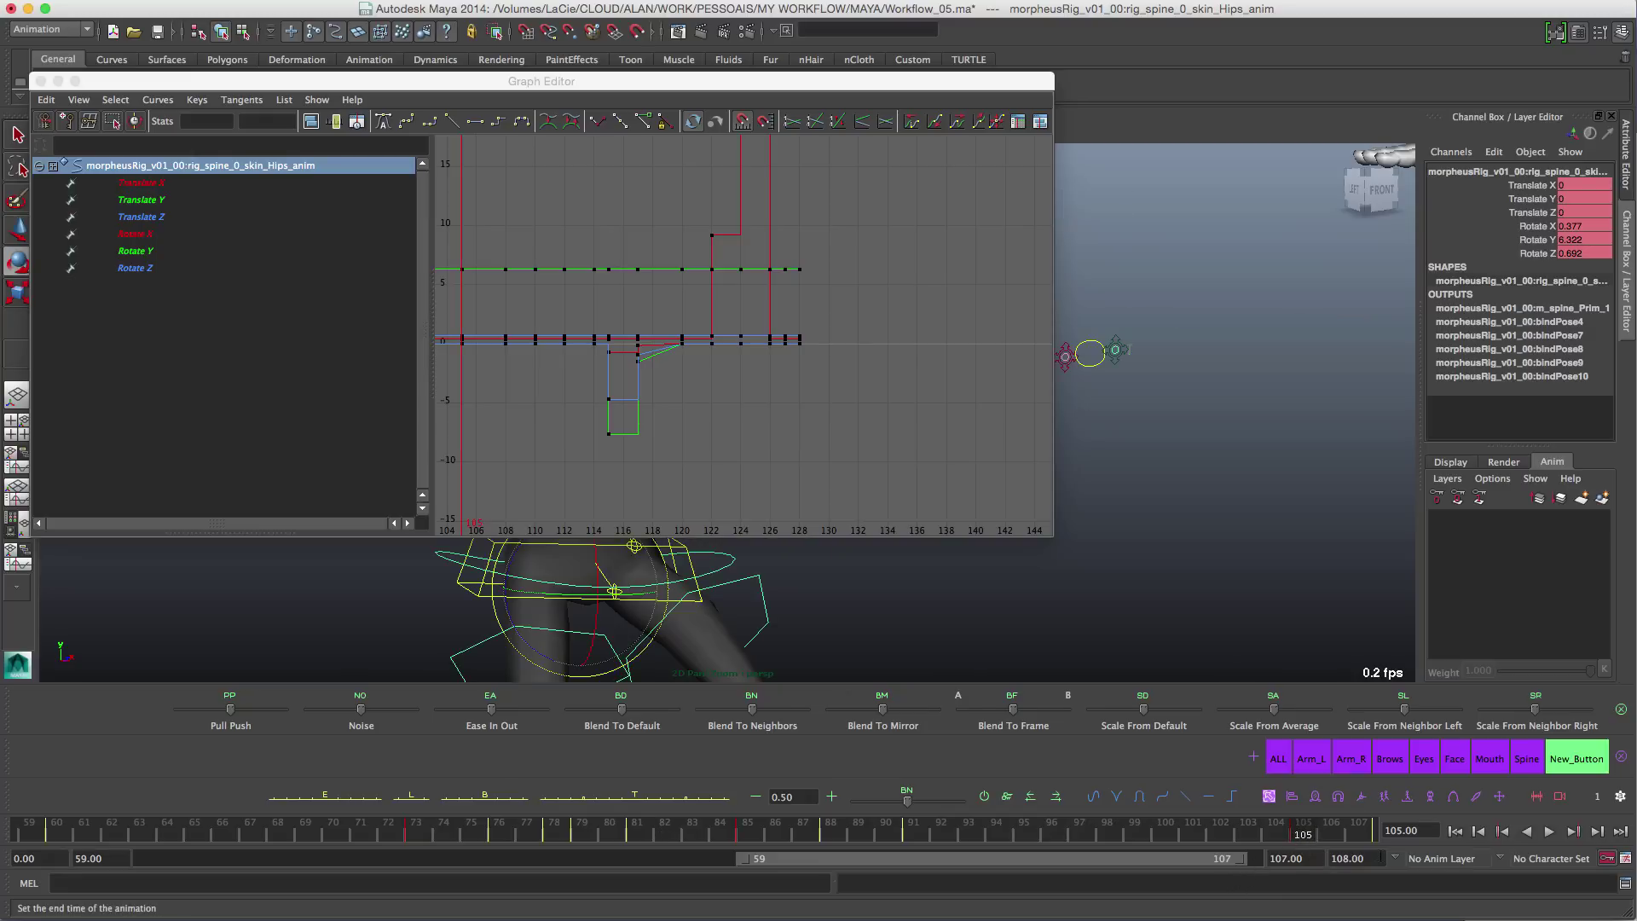
double_click(1356, 858)
text(200)
key(Return)
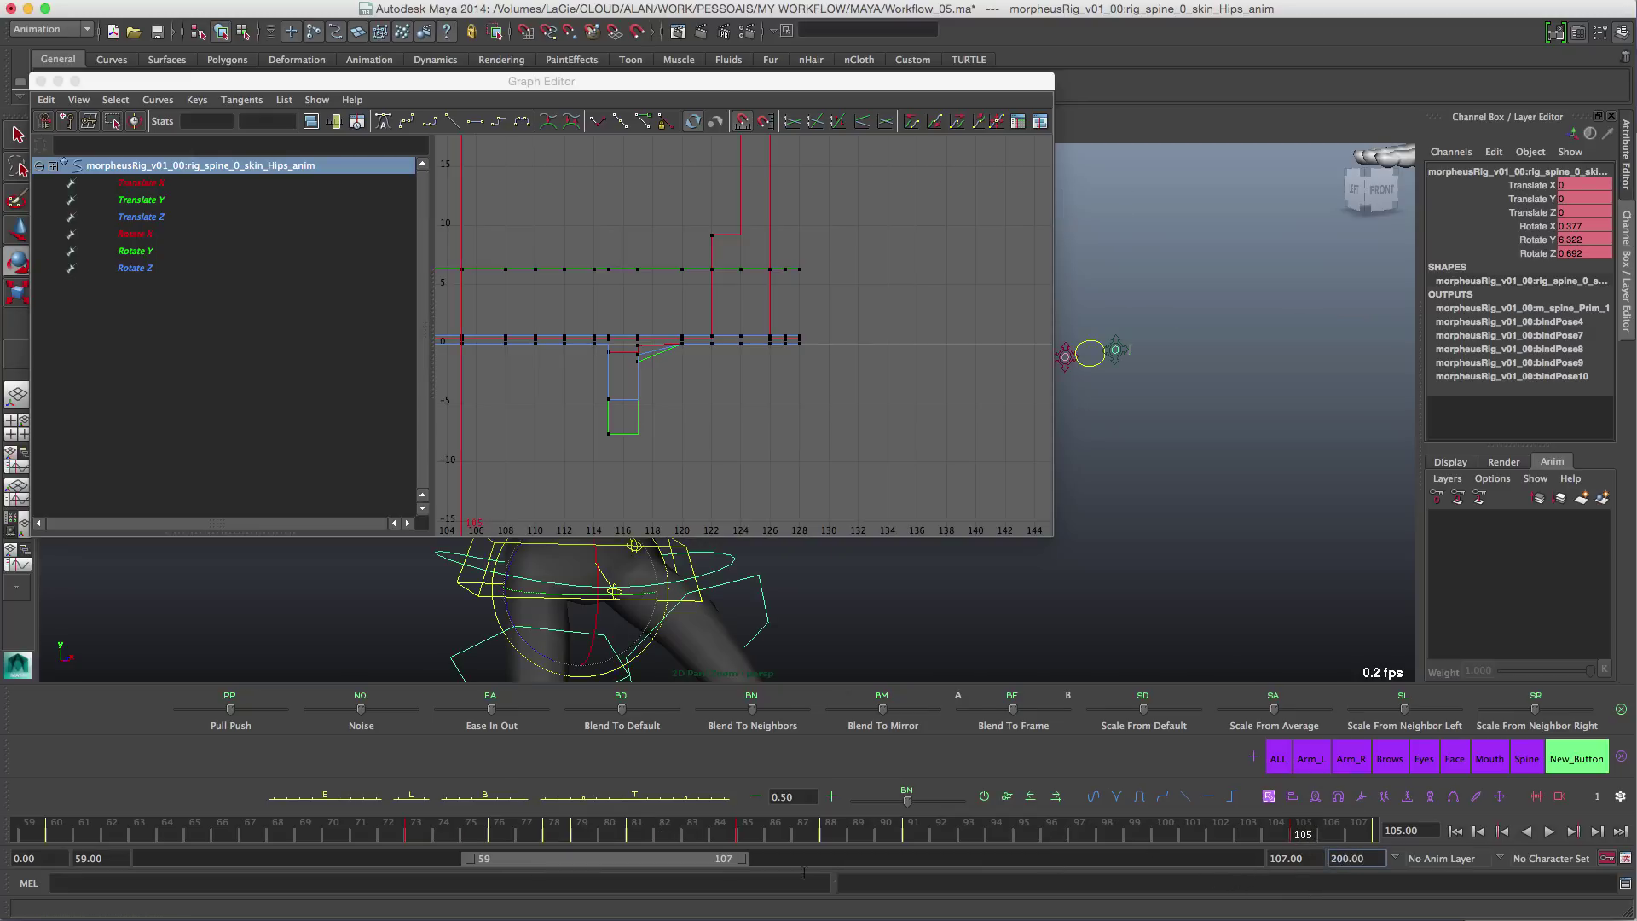
drag(646, 853, 866, 844)
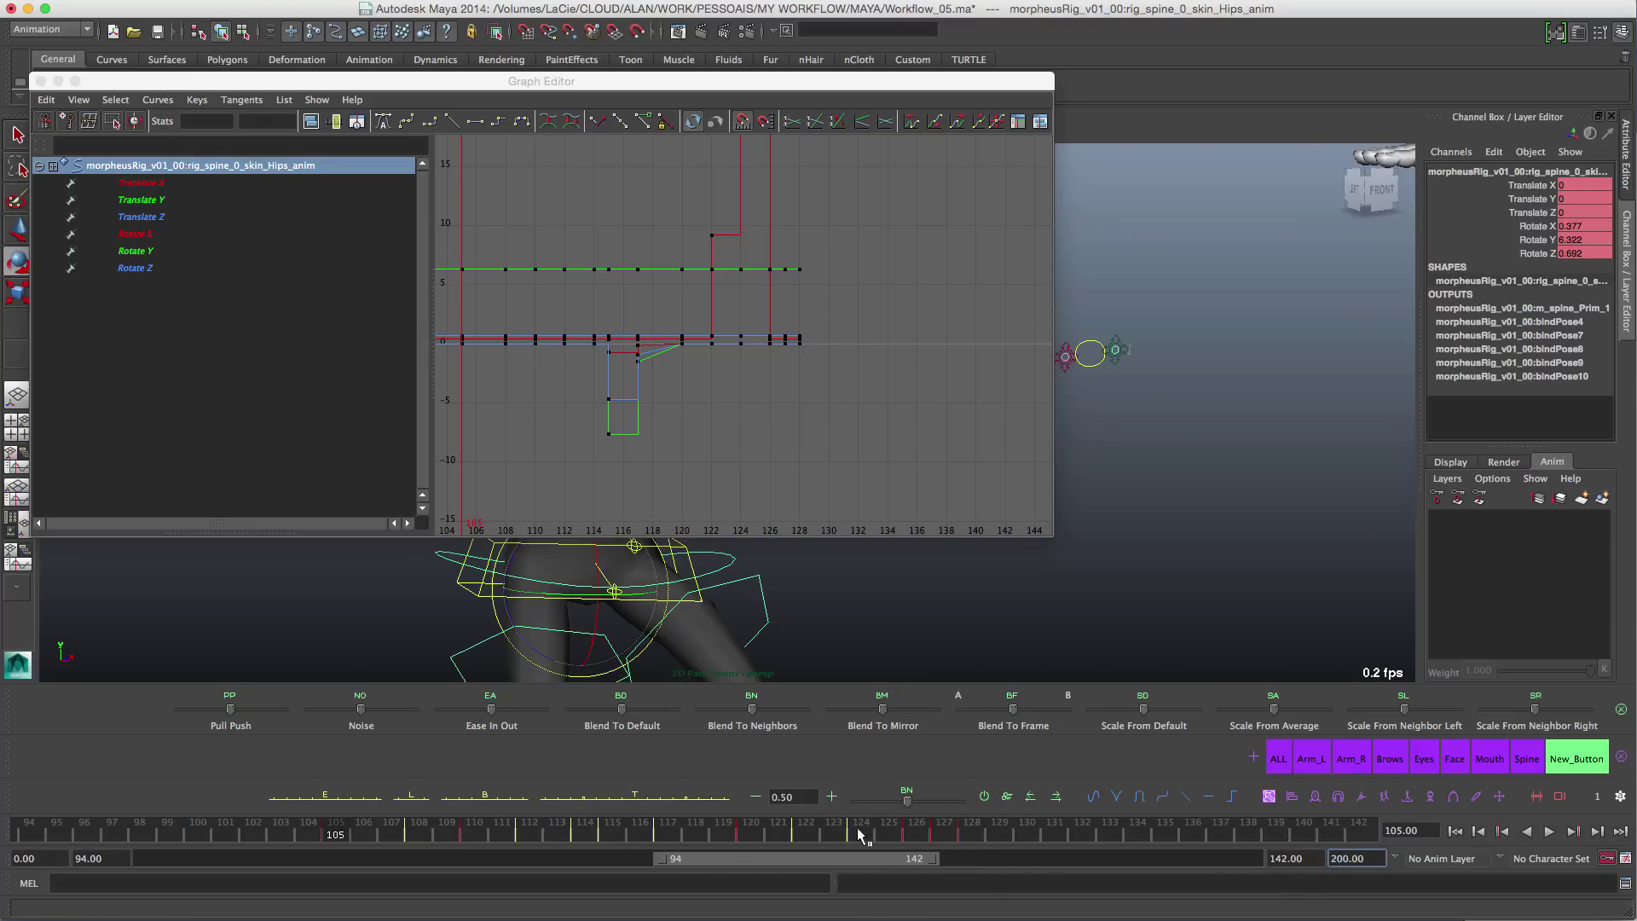
Step: Apply linear tangents to the hips control's keys in the time range from frame 115 to 129
click(859, 831)
alt+shift+right_drag(765, 241, 763, 302)
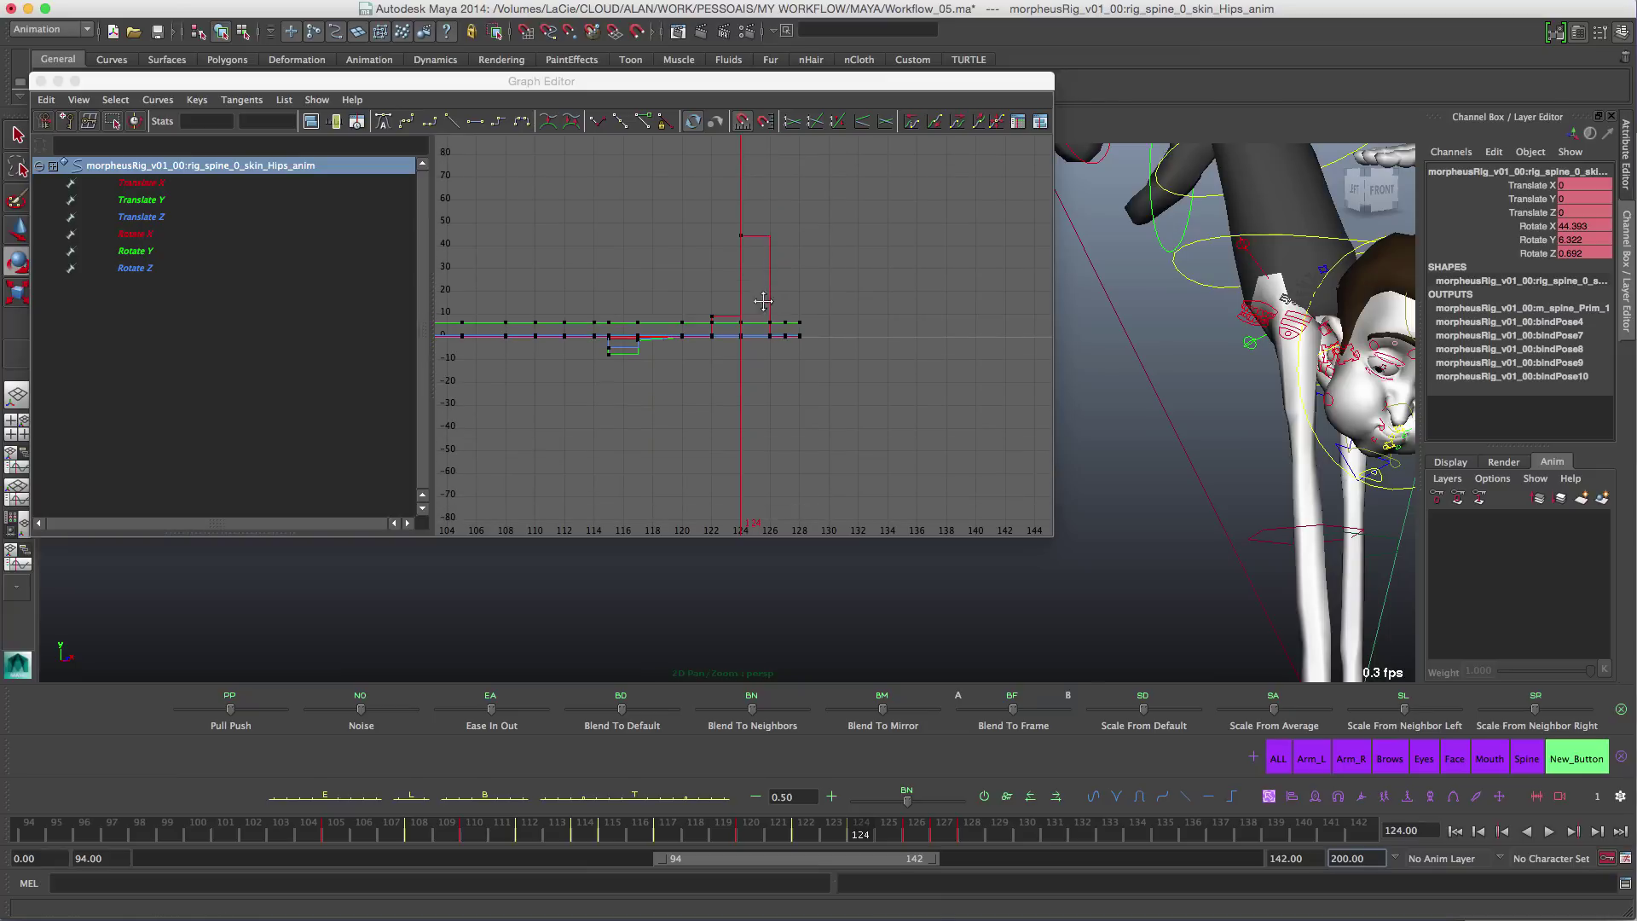
alt+middle_drag(763, 302, 842, 349)
click(613, 834)
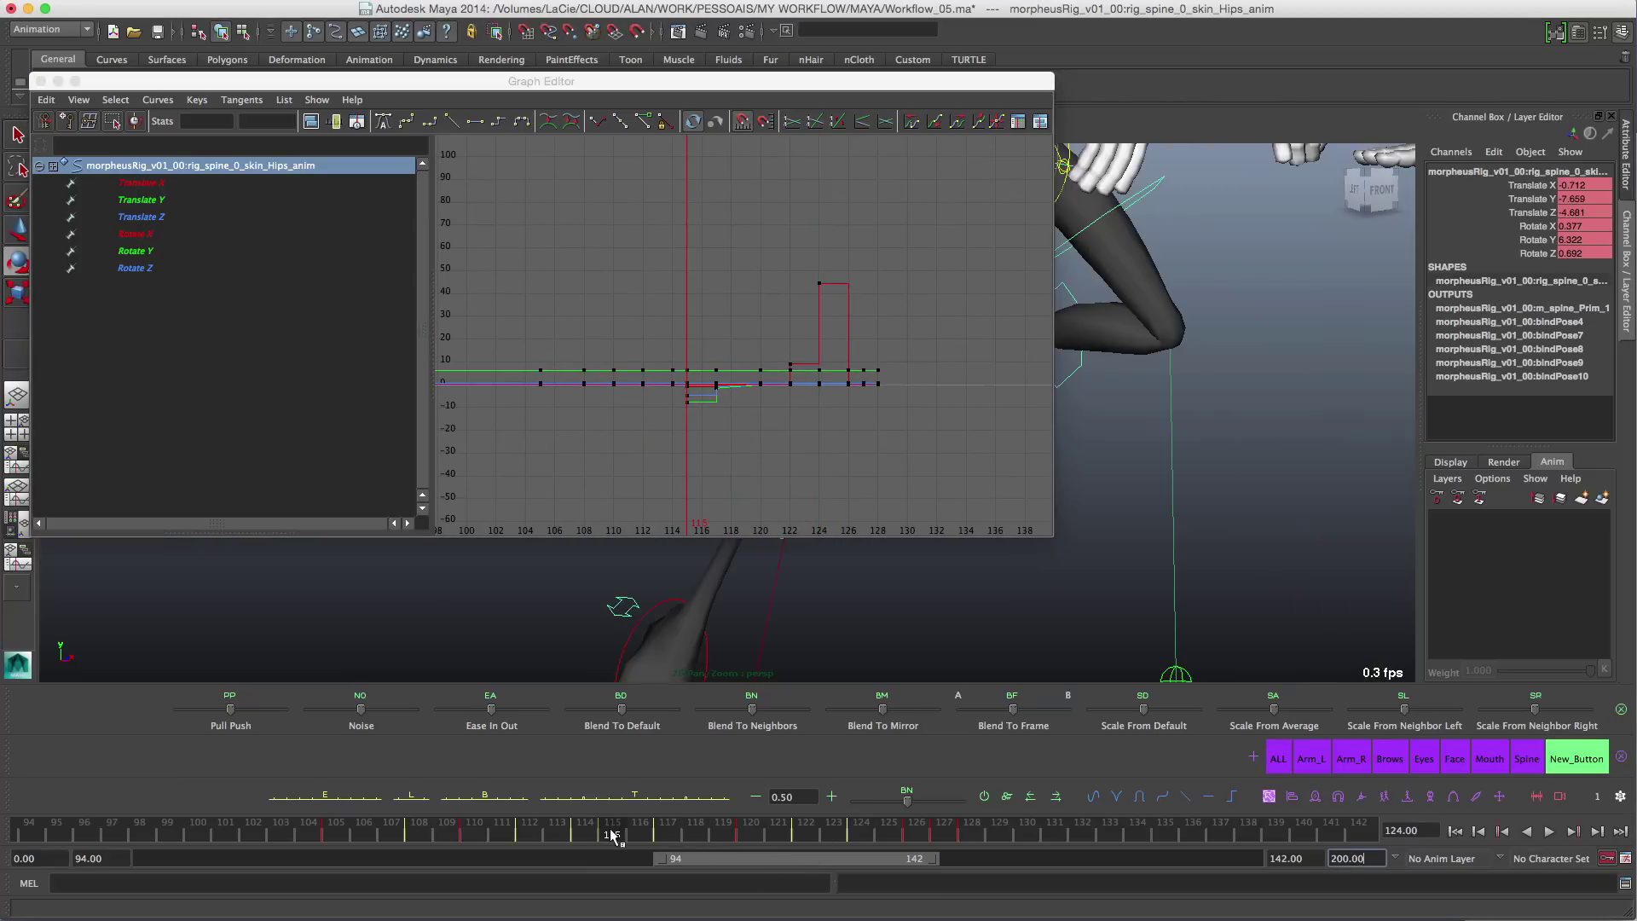
shift+drag(620, 829, 974, 831)
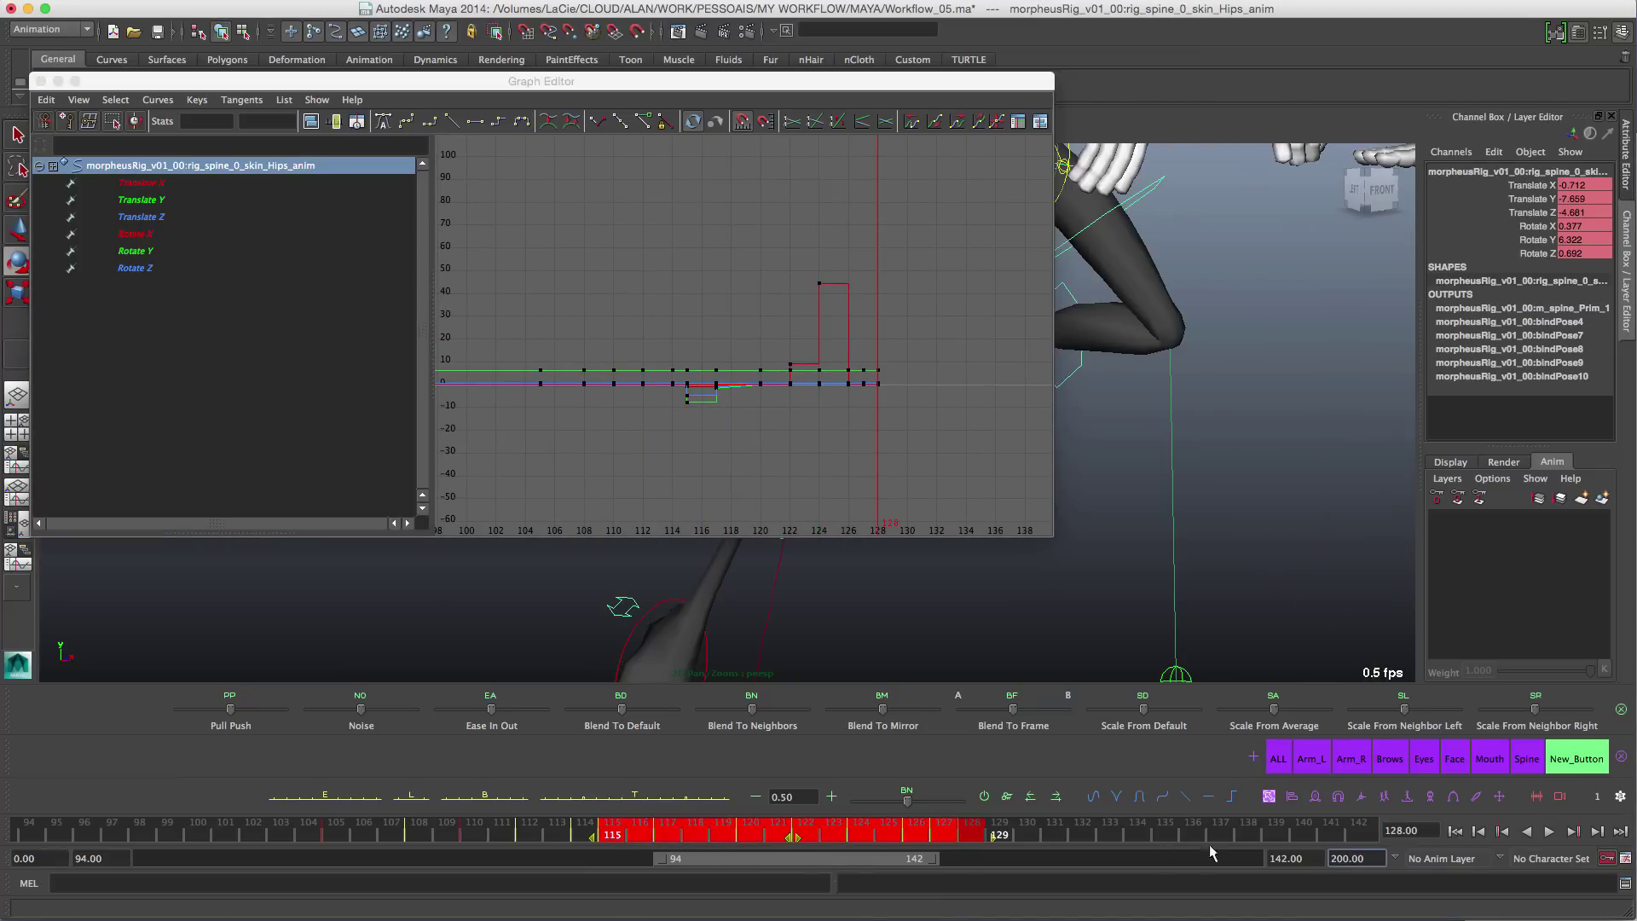
click(1183, 798)
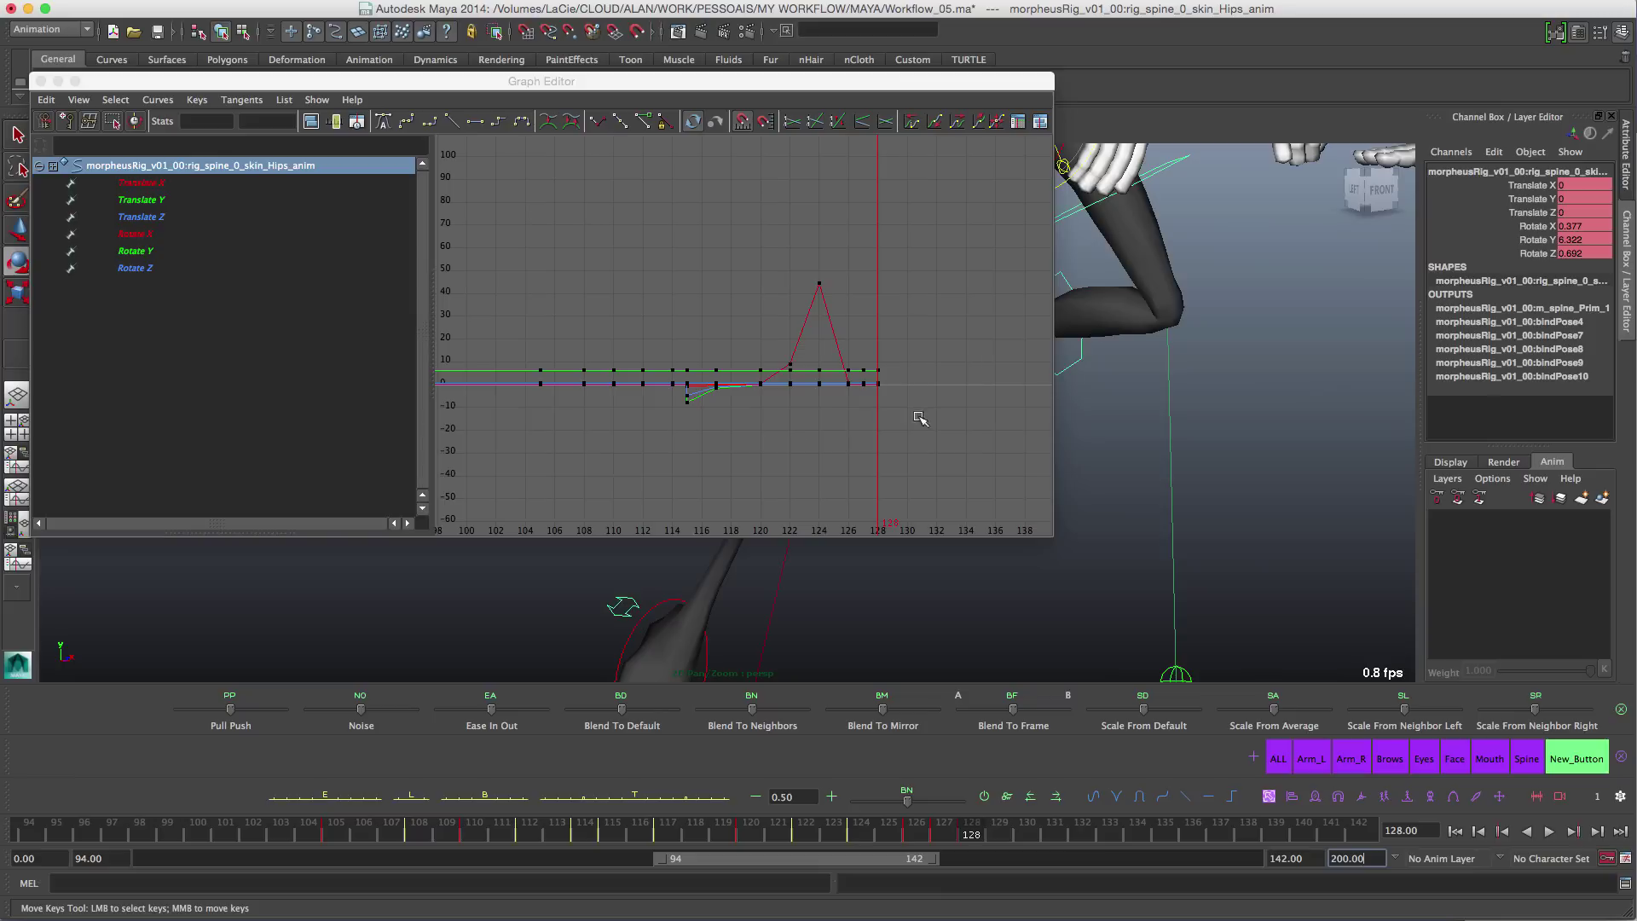
Step: Apply auto tangents to only the hips control's Translate Y keys in the time range from frame 112 to 129
shift+drag(641, 832, 993, 832)
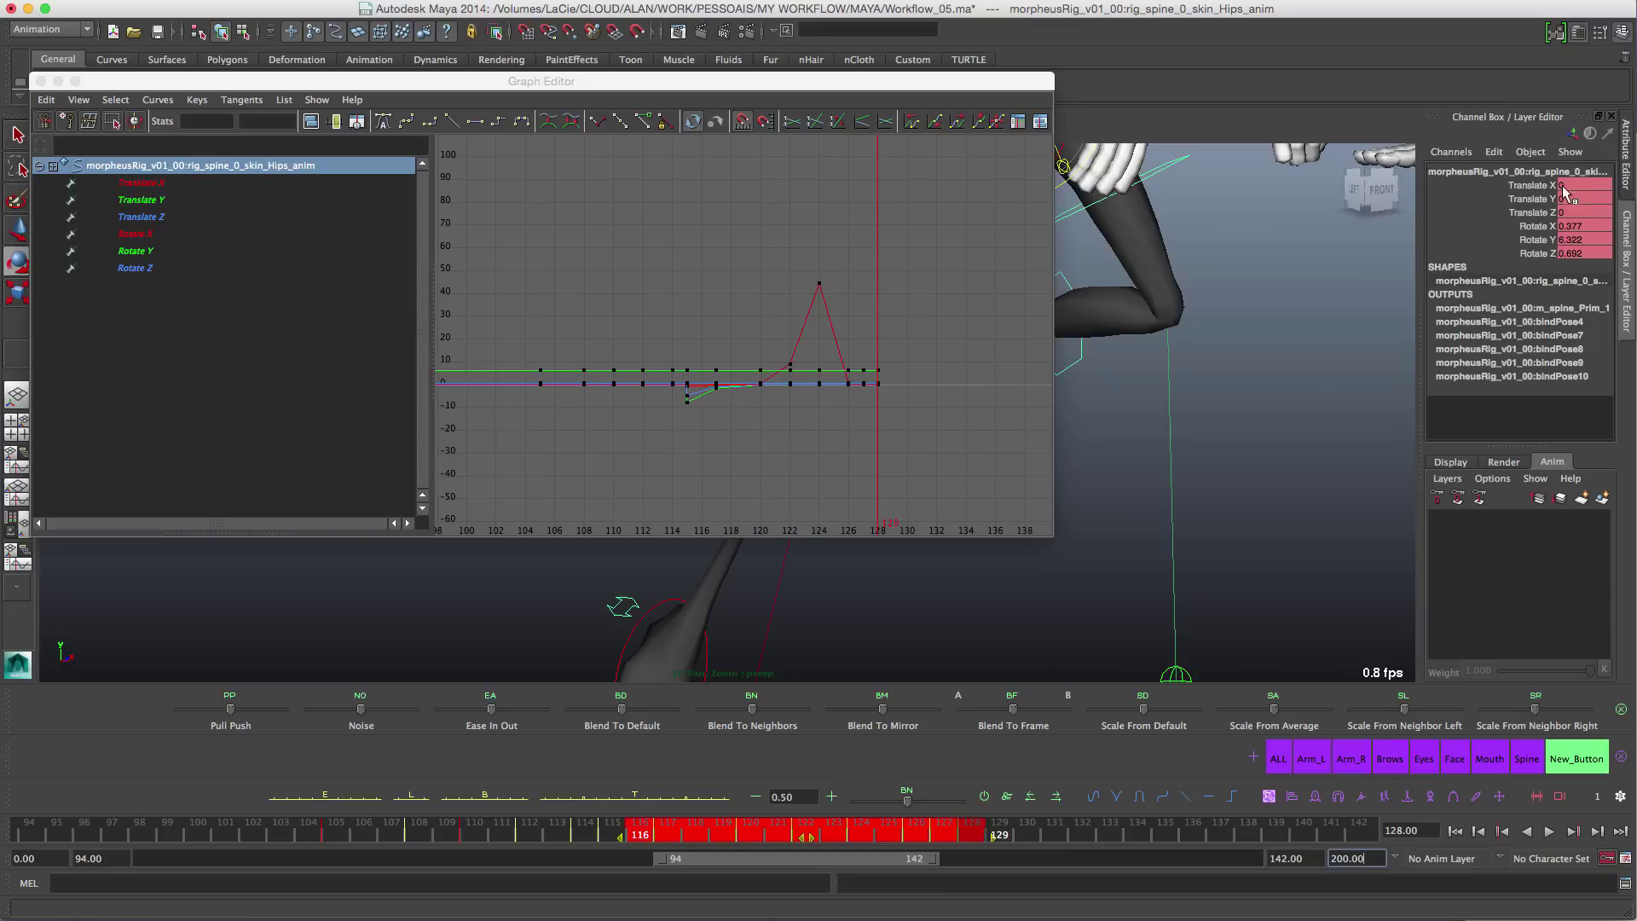
click(1535, 186)
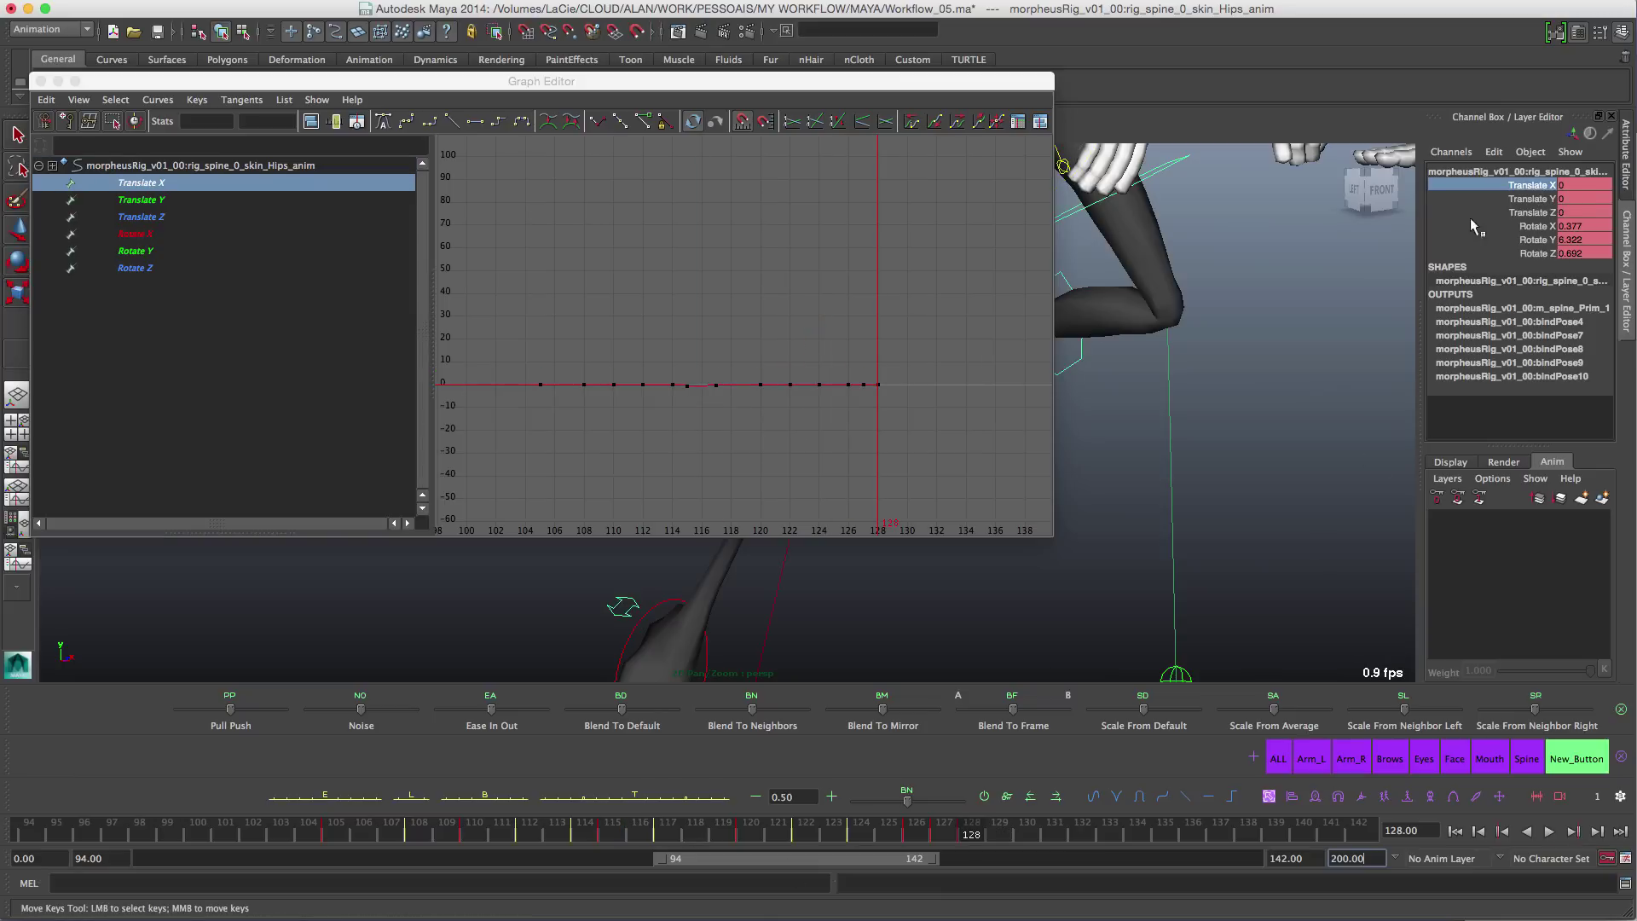
click(1535, 199)
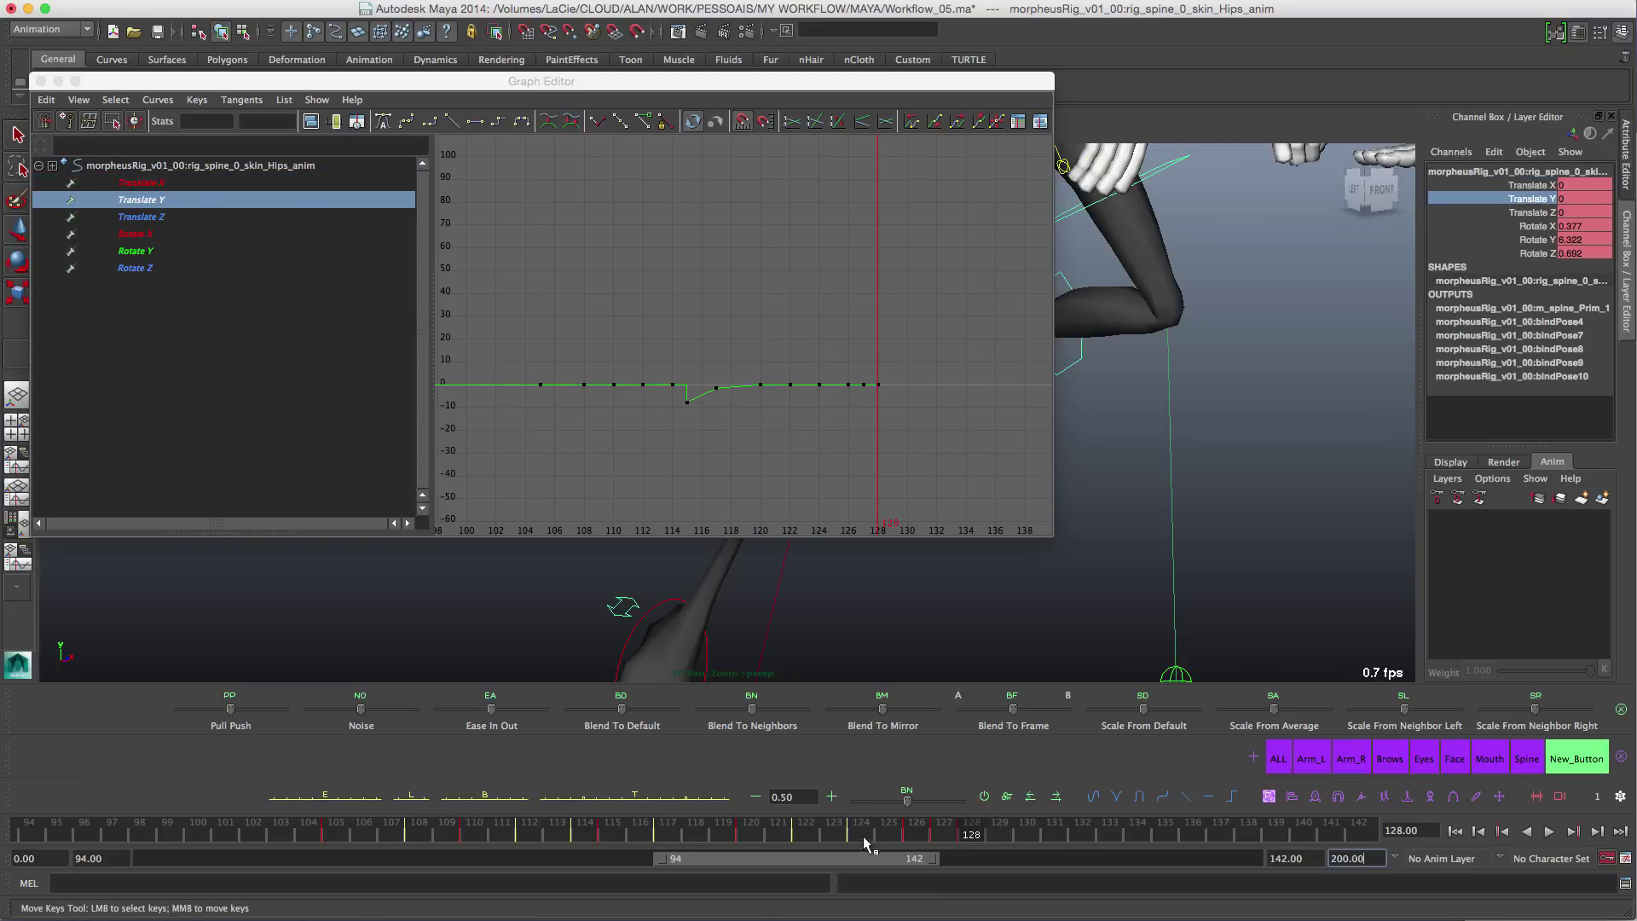
shift+drag(982, 831, 529, 831)
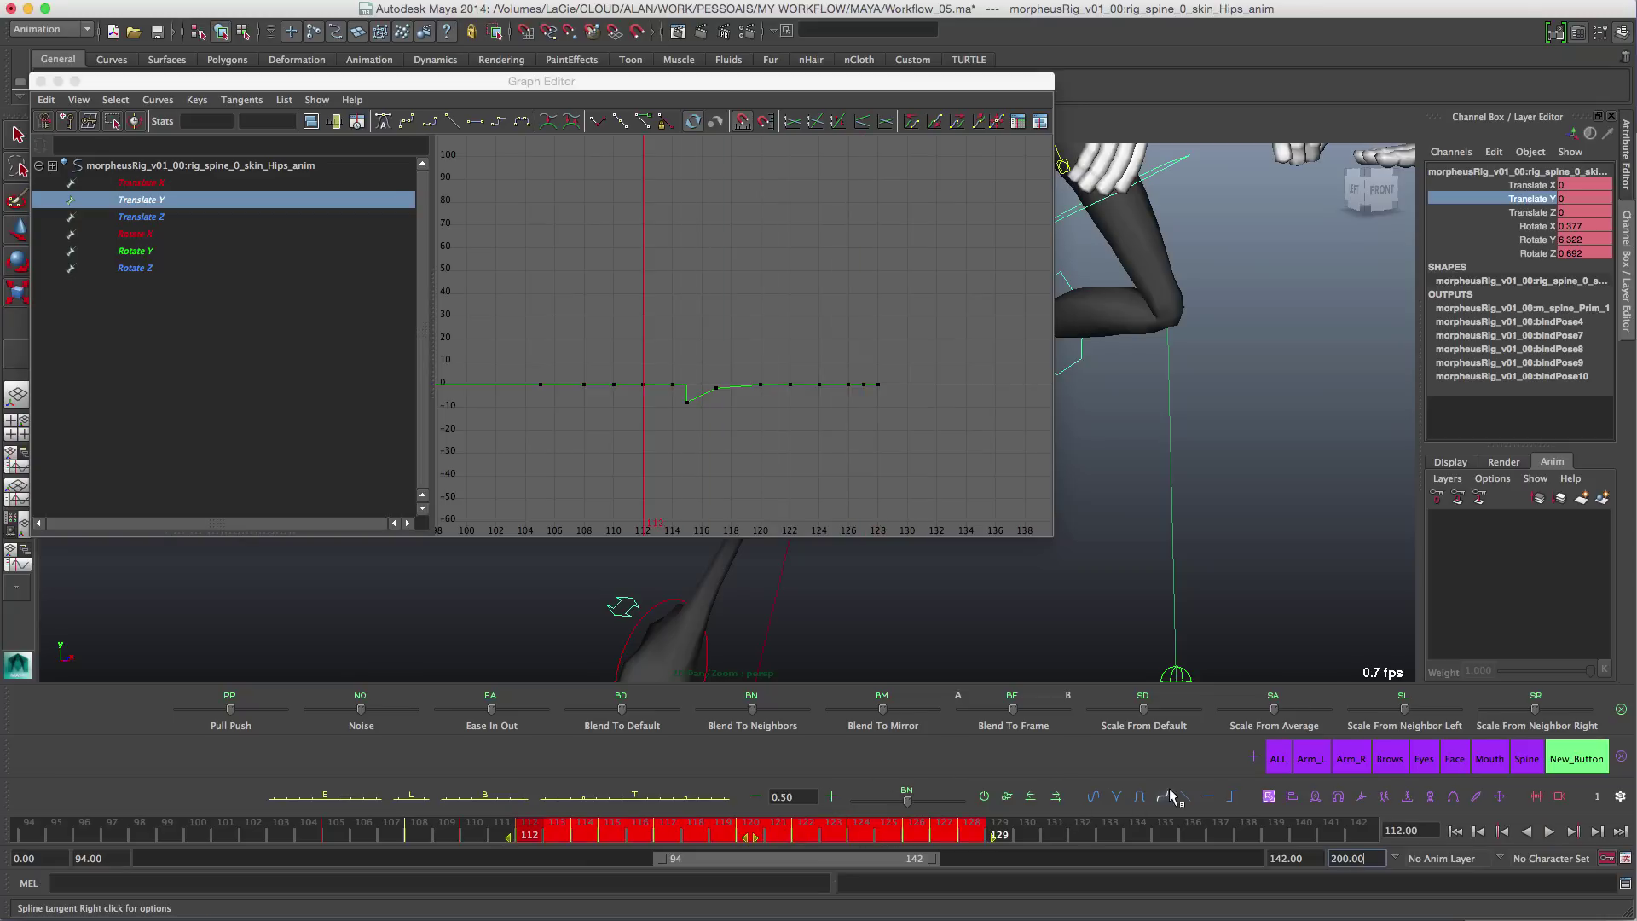
click(1140, 796)
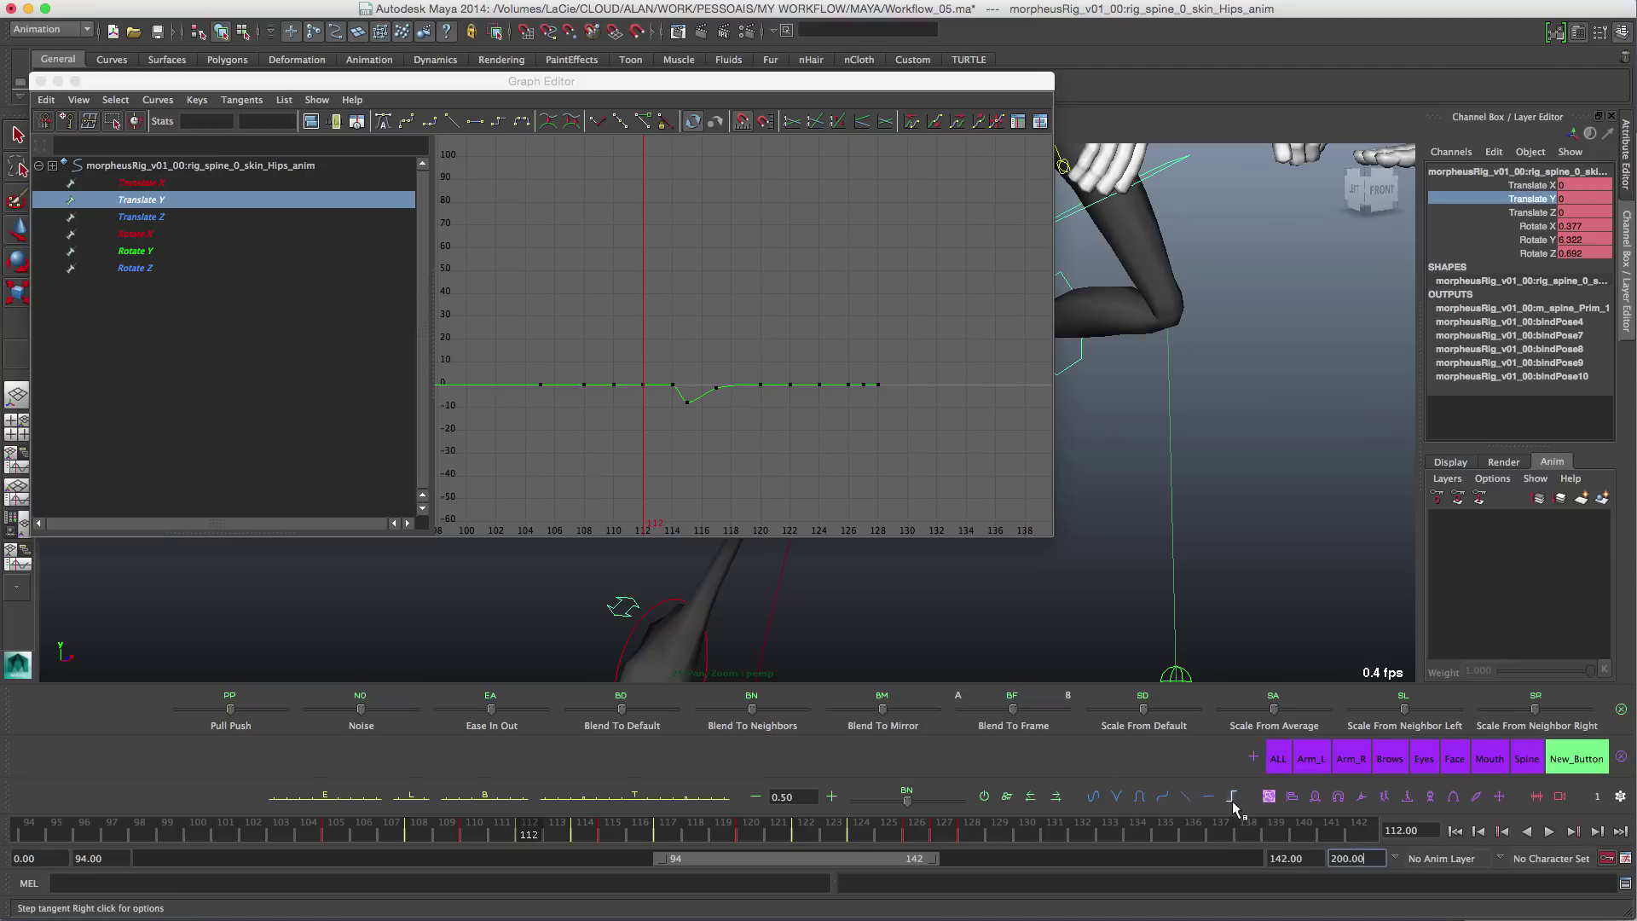
Step: Select all the character's controls with the ALL selection set and apply stepped tangents to all keys
click(1245, 478)
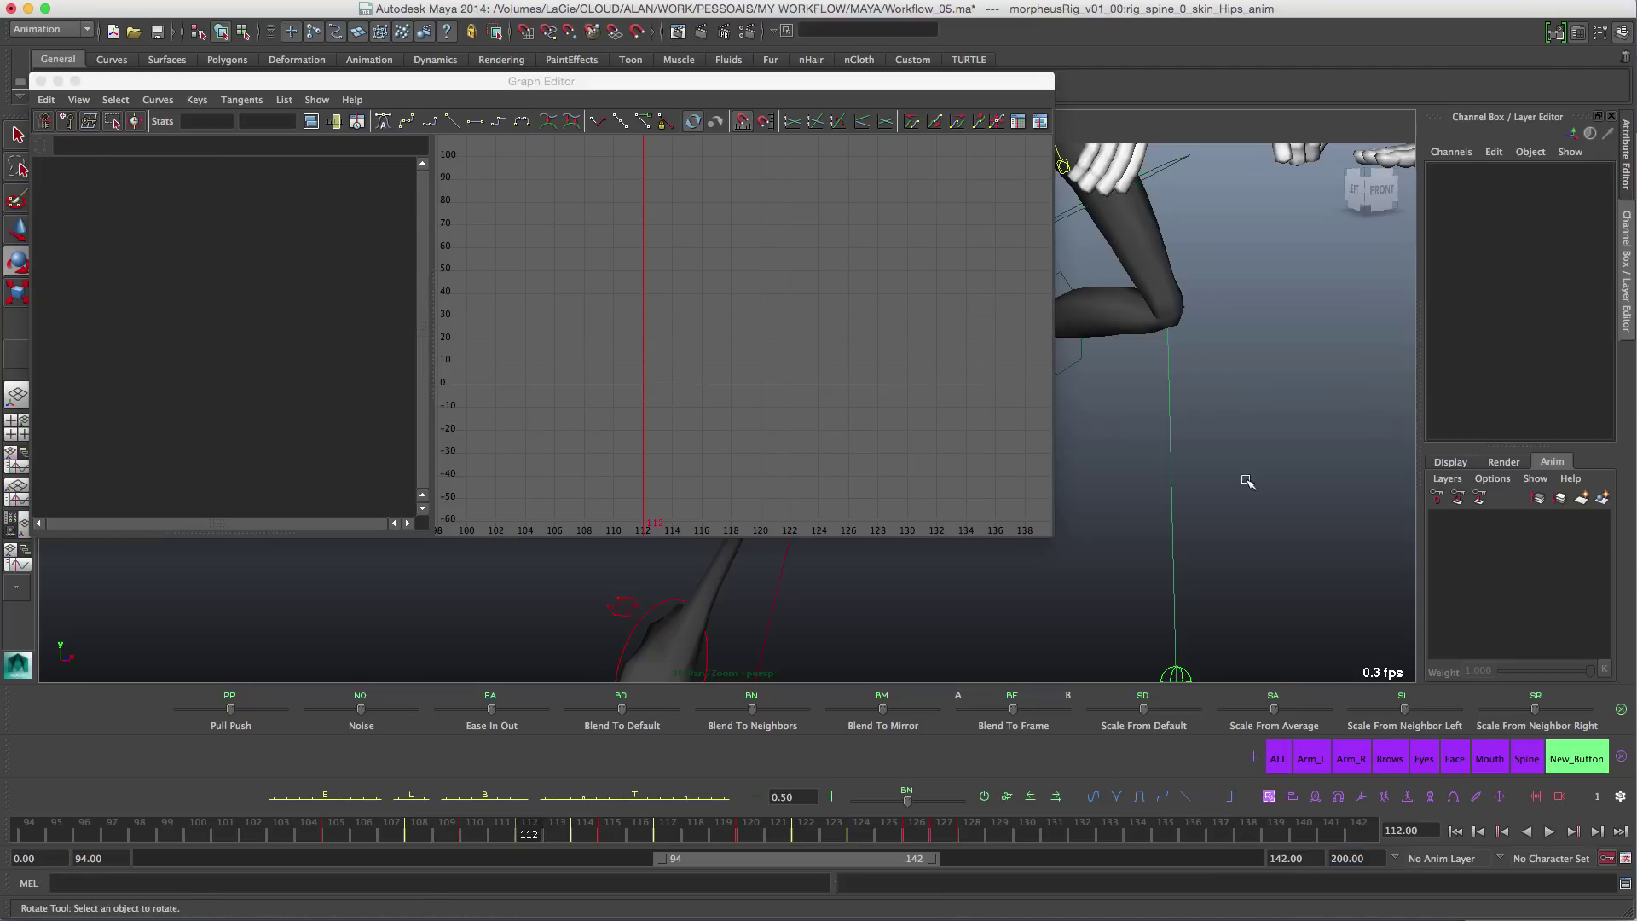
click(1281, 759)
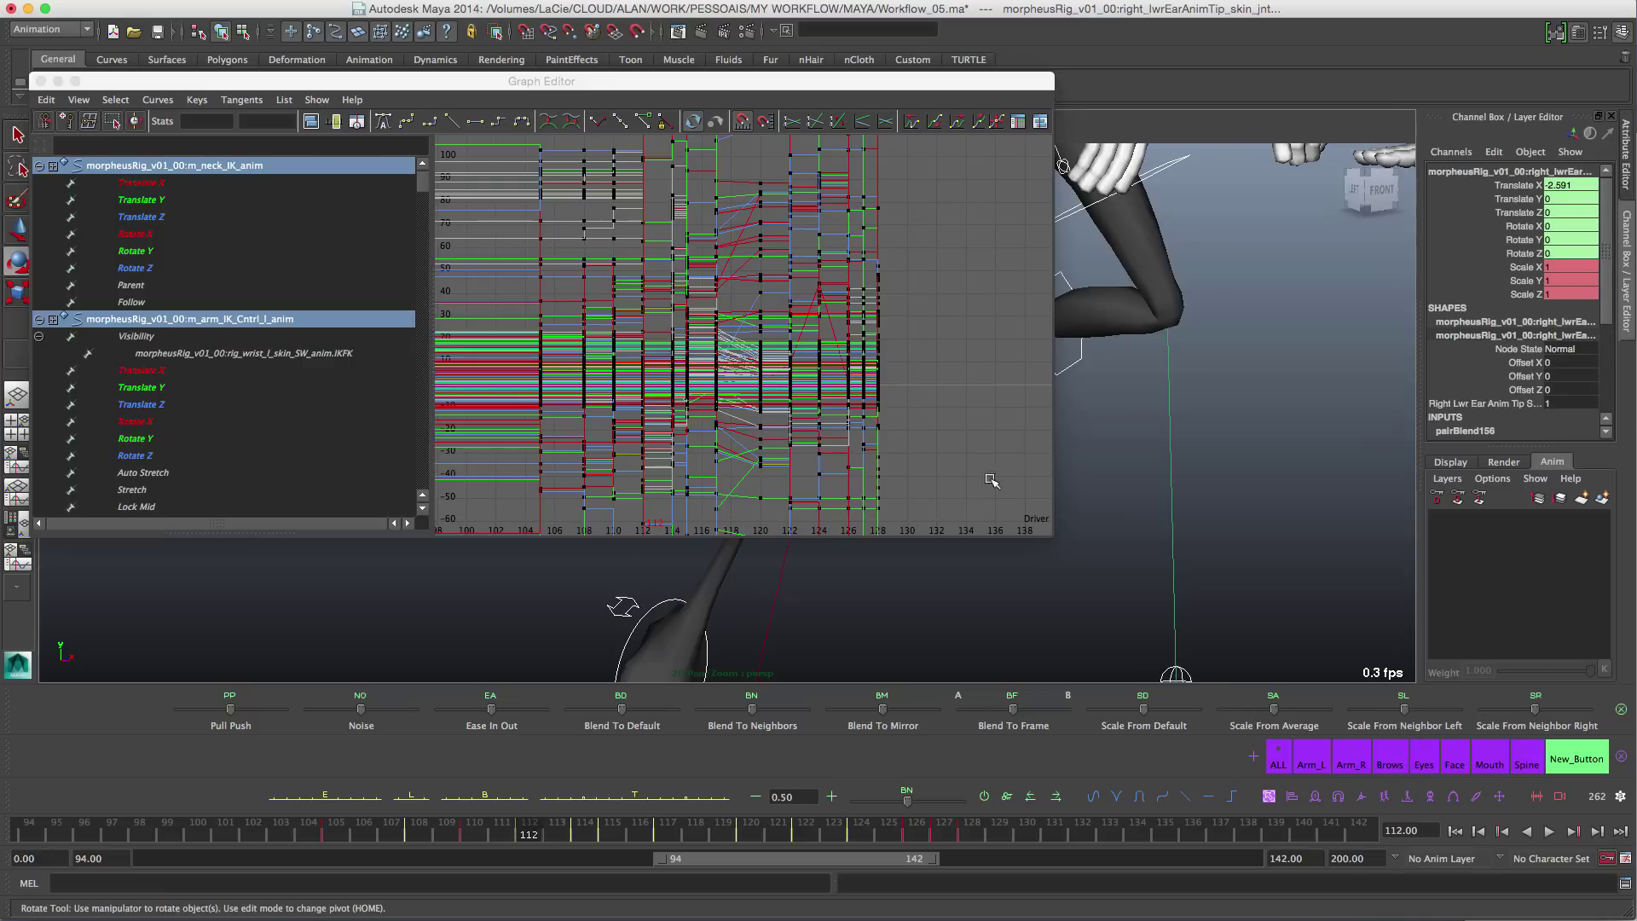
right_click(1233, 799)
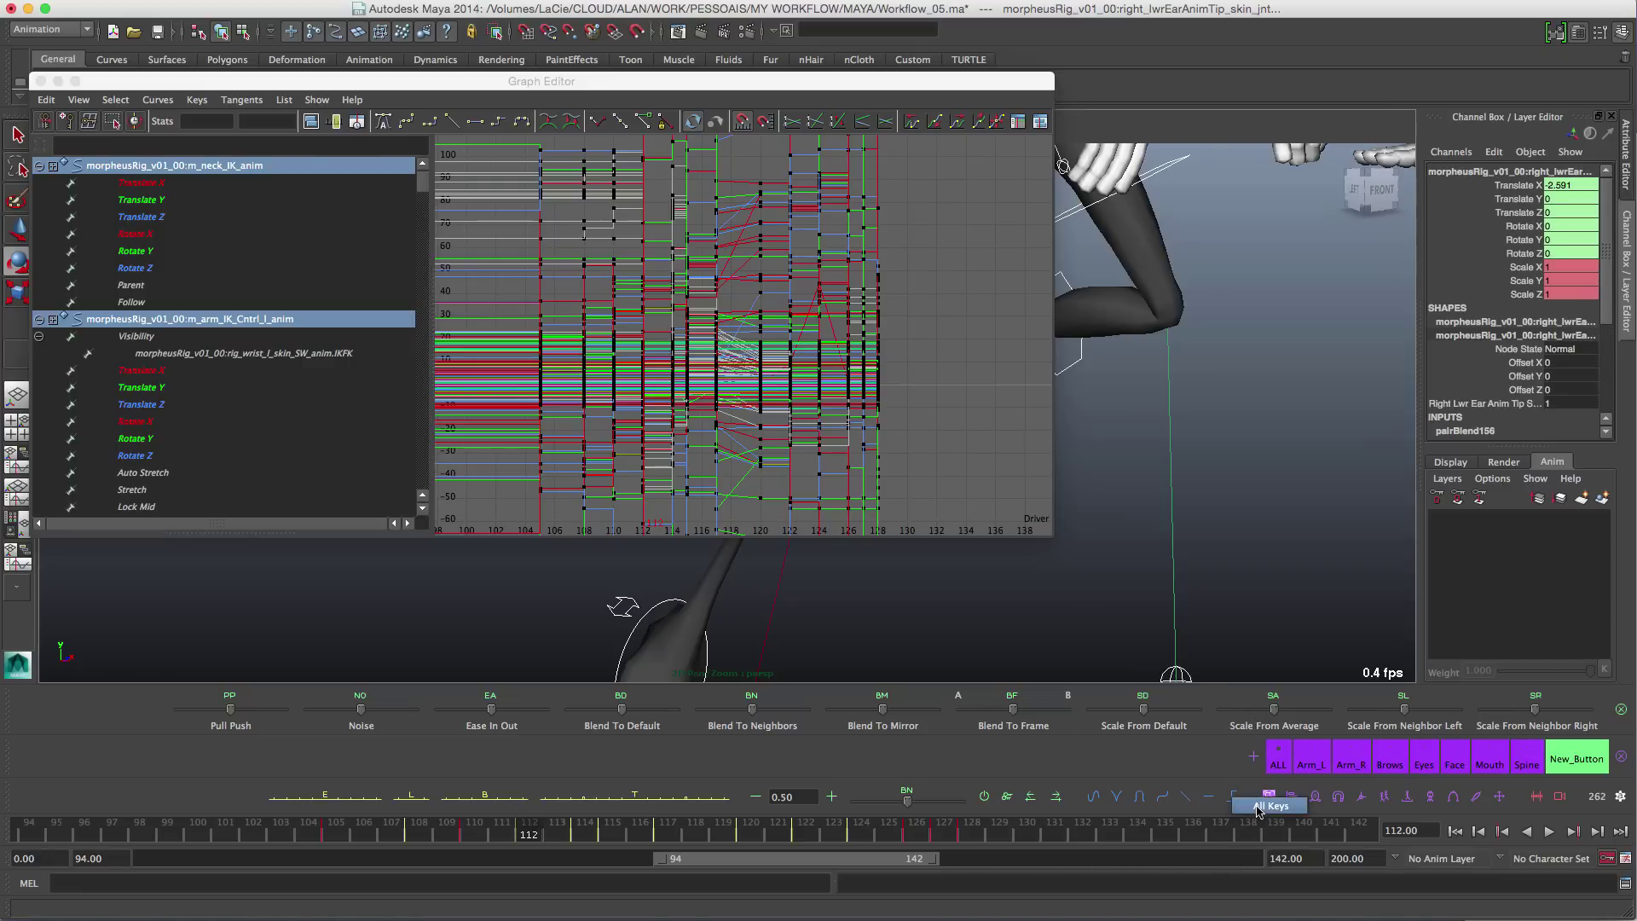
click(1269, 806)
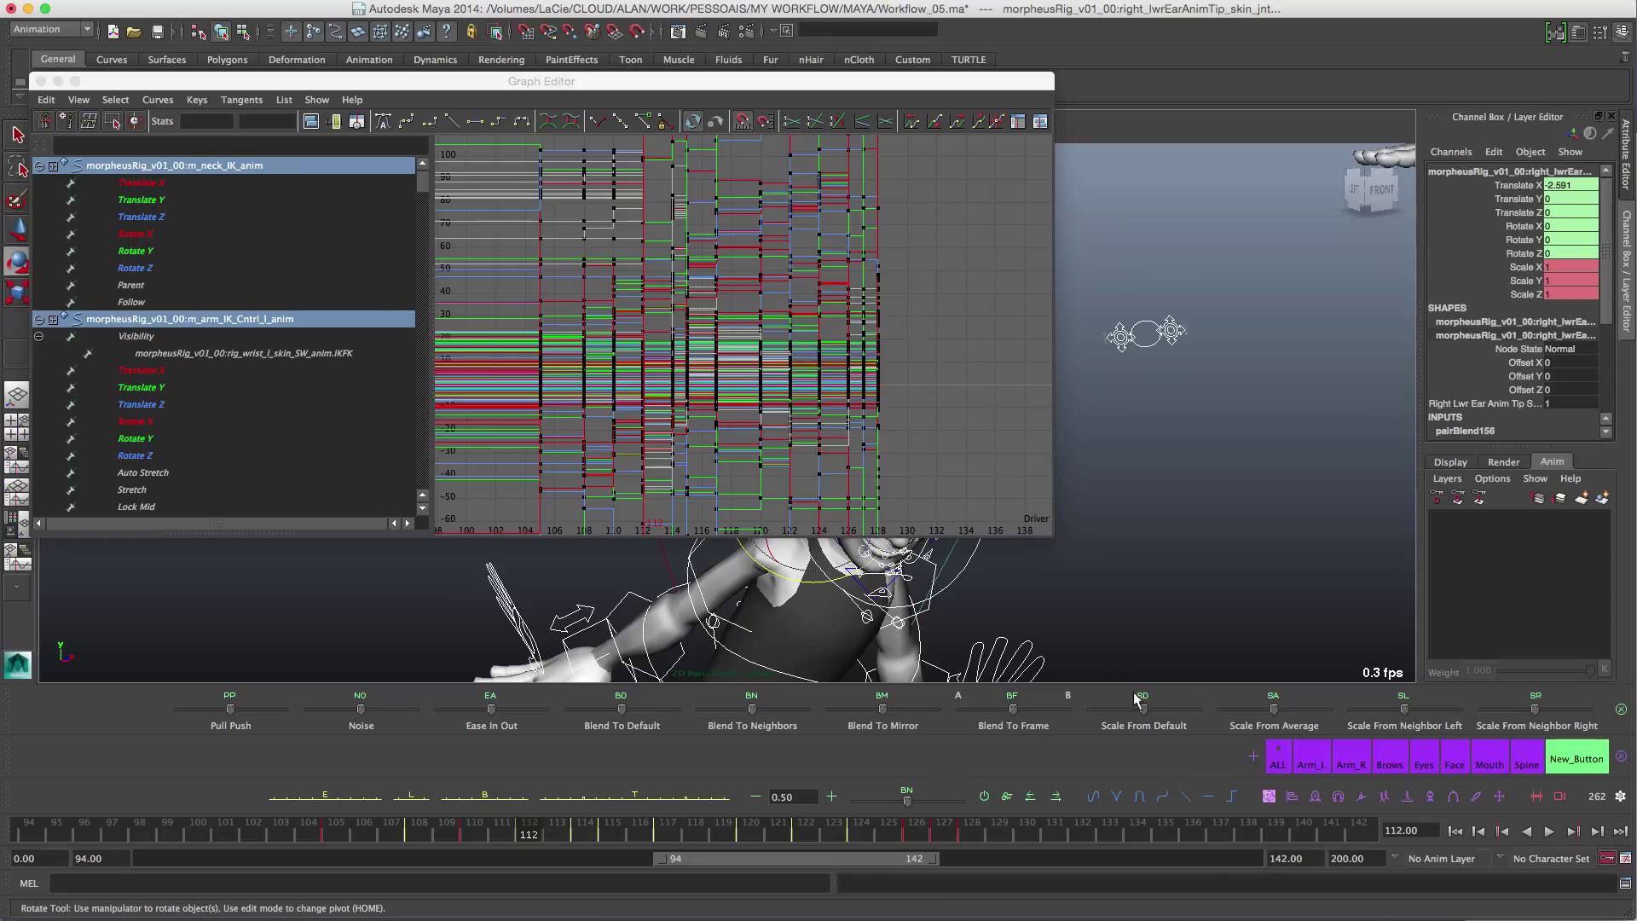
Step: Apply auto tangents to all keys of the selected character controls
right_click(1142, 798)
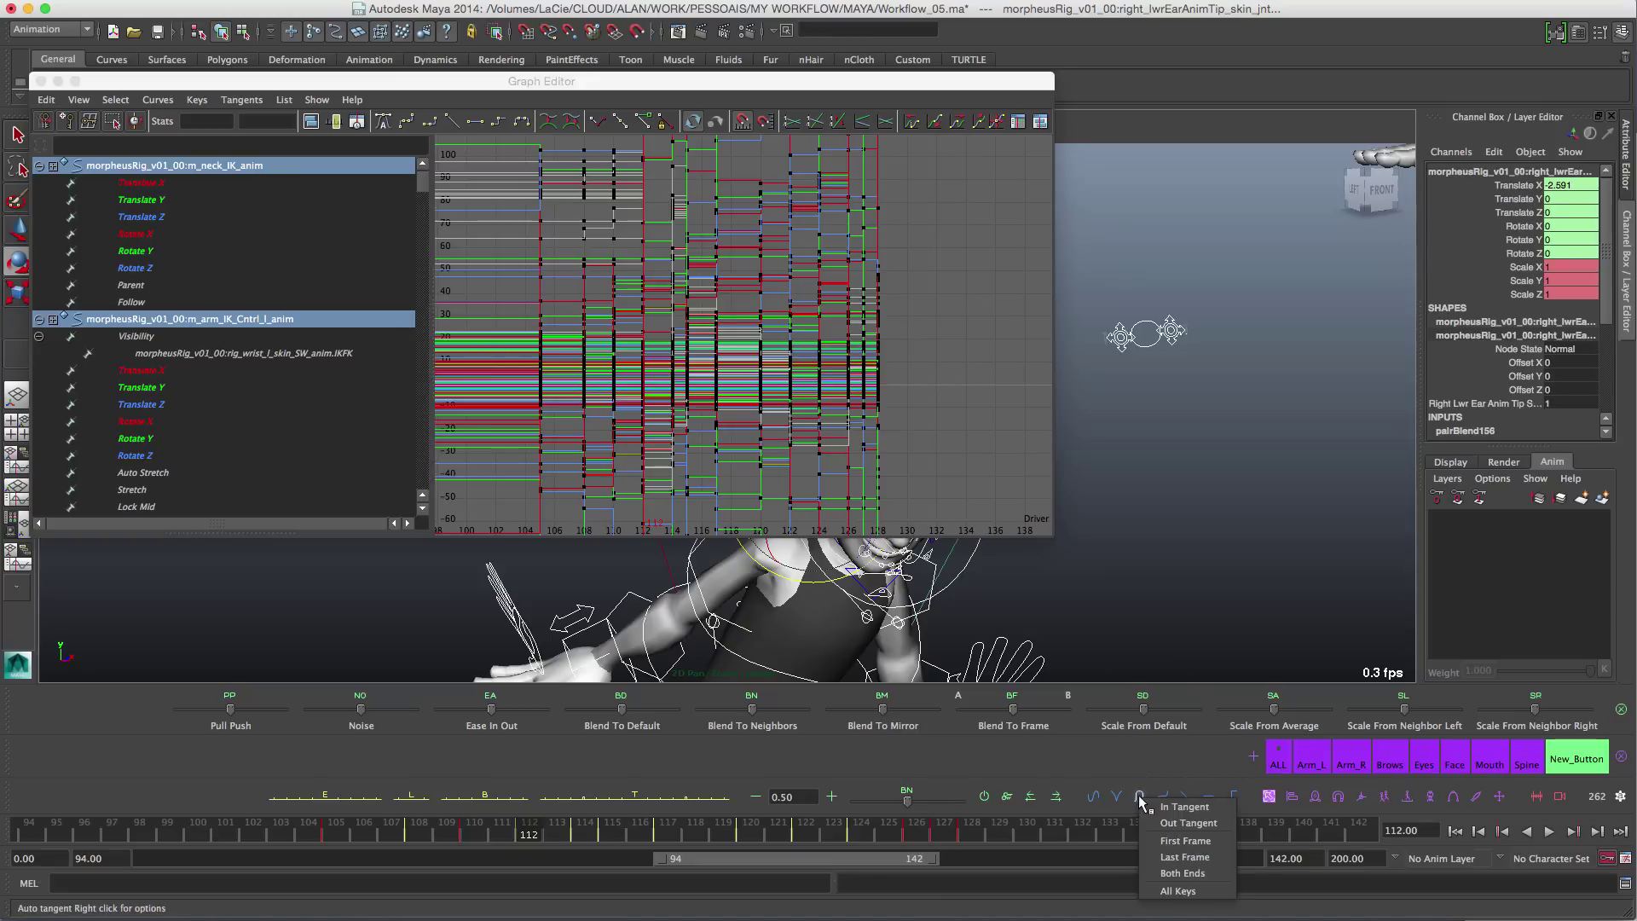
click(1190, 892)
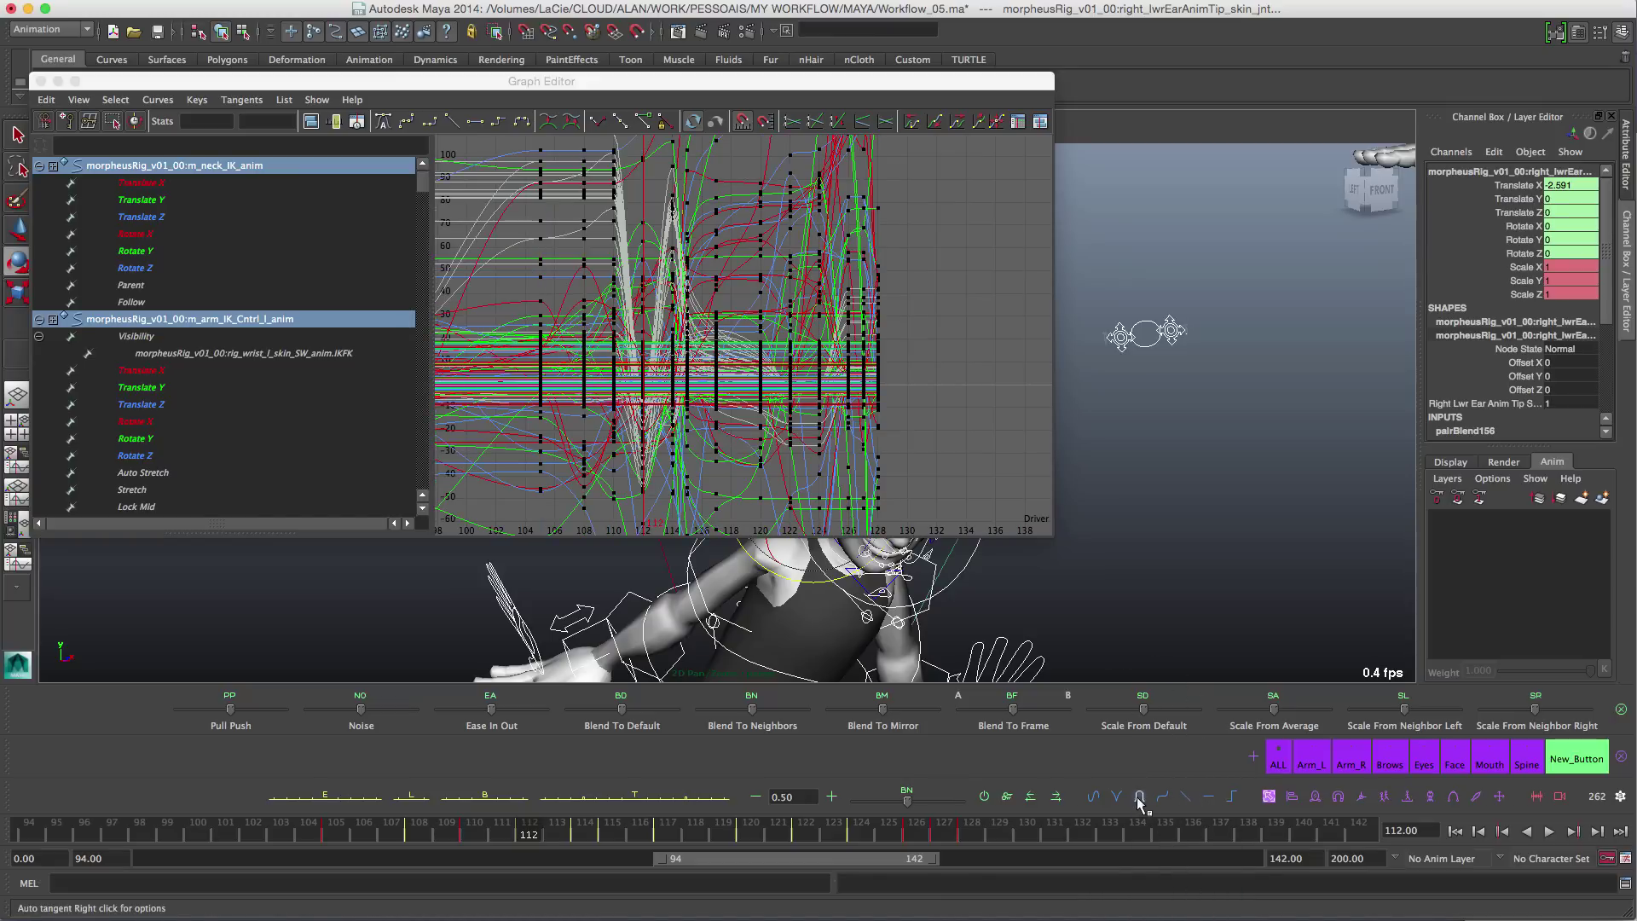
right_click(1142, 798)
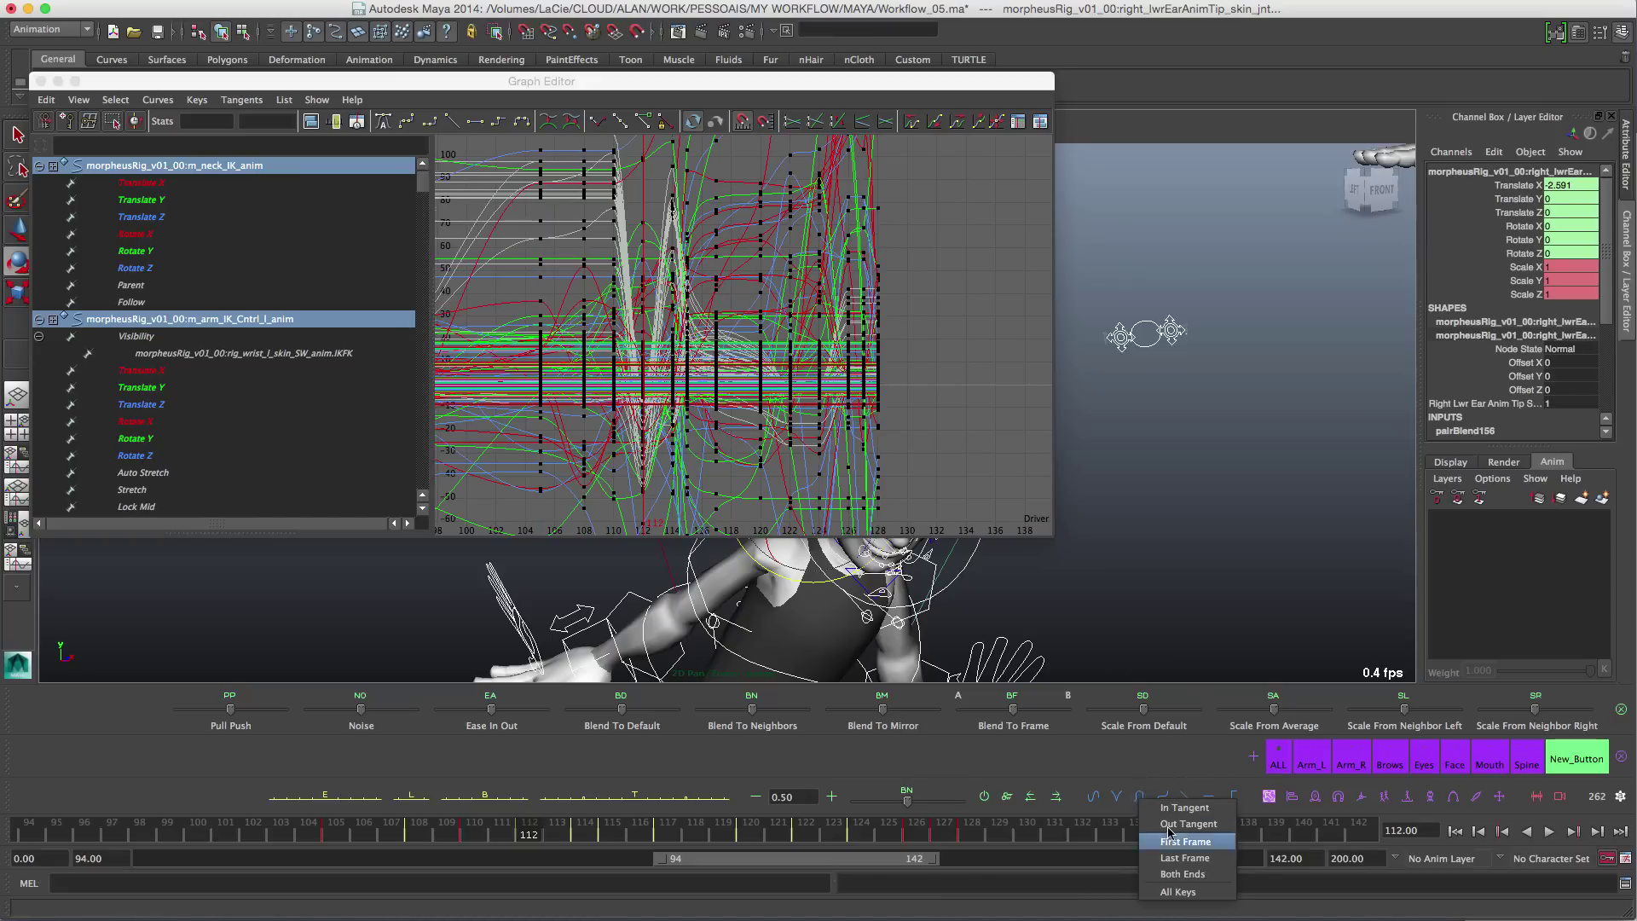
click(1192, 876)
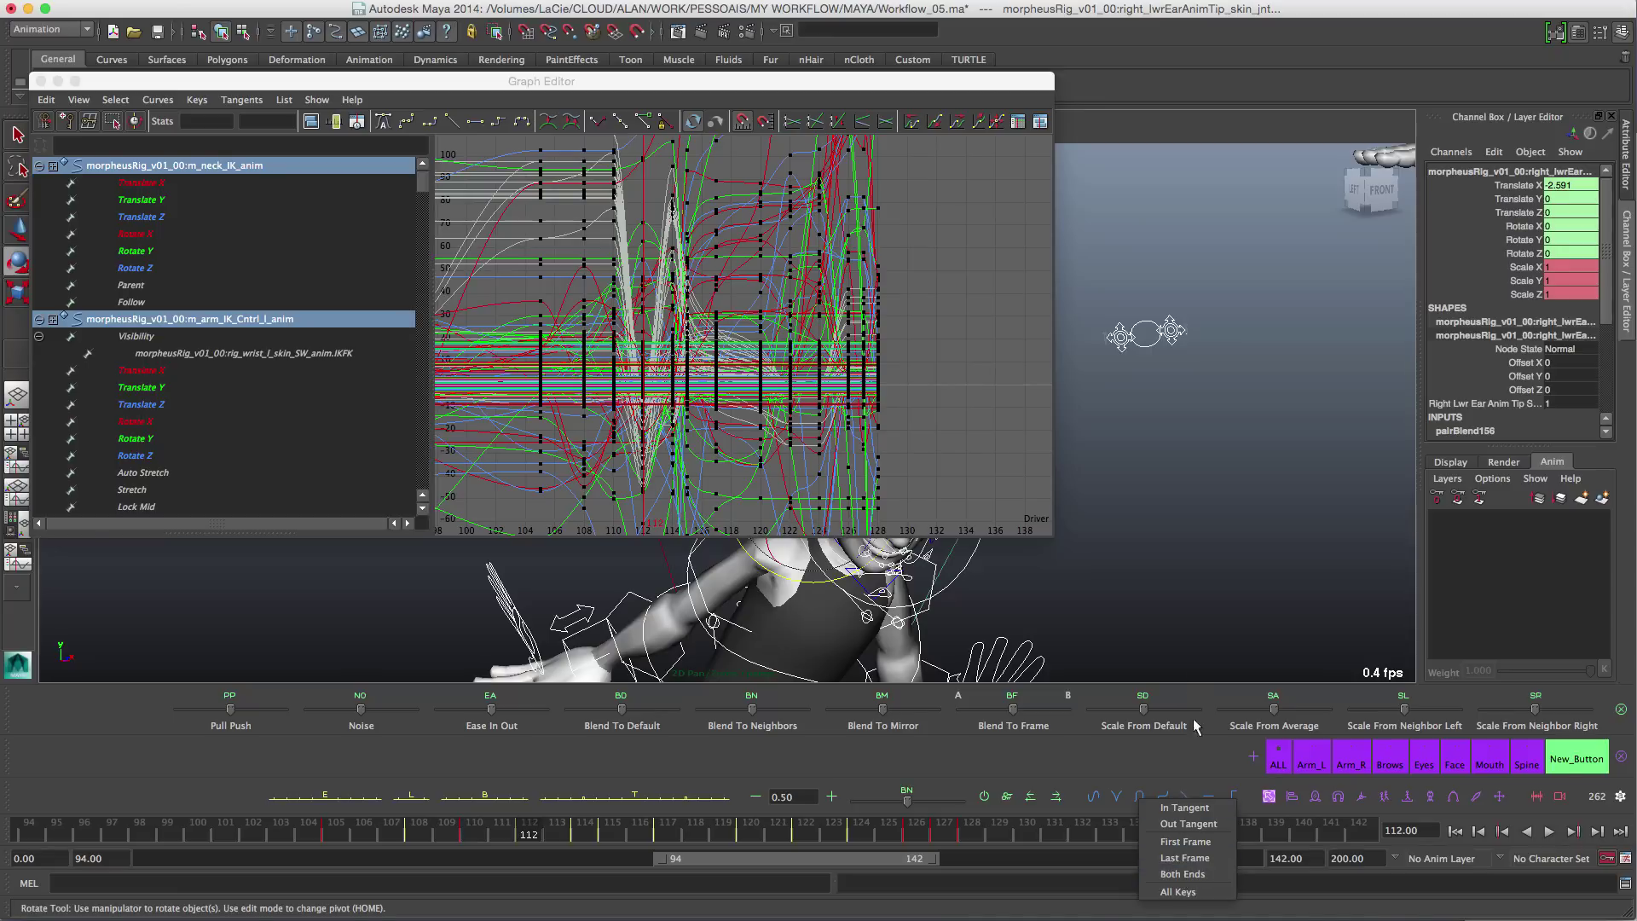
Step: Apply flat tangents to both ends of the selected controls' curves and inspect the lowest curve's last key at frame 128
right_click(1208, 798)
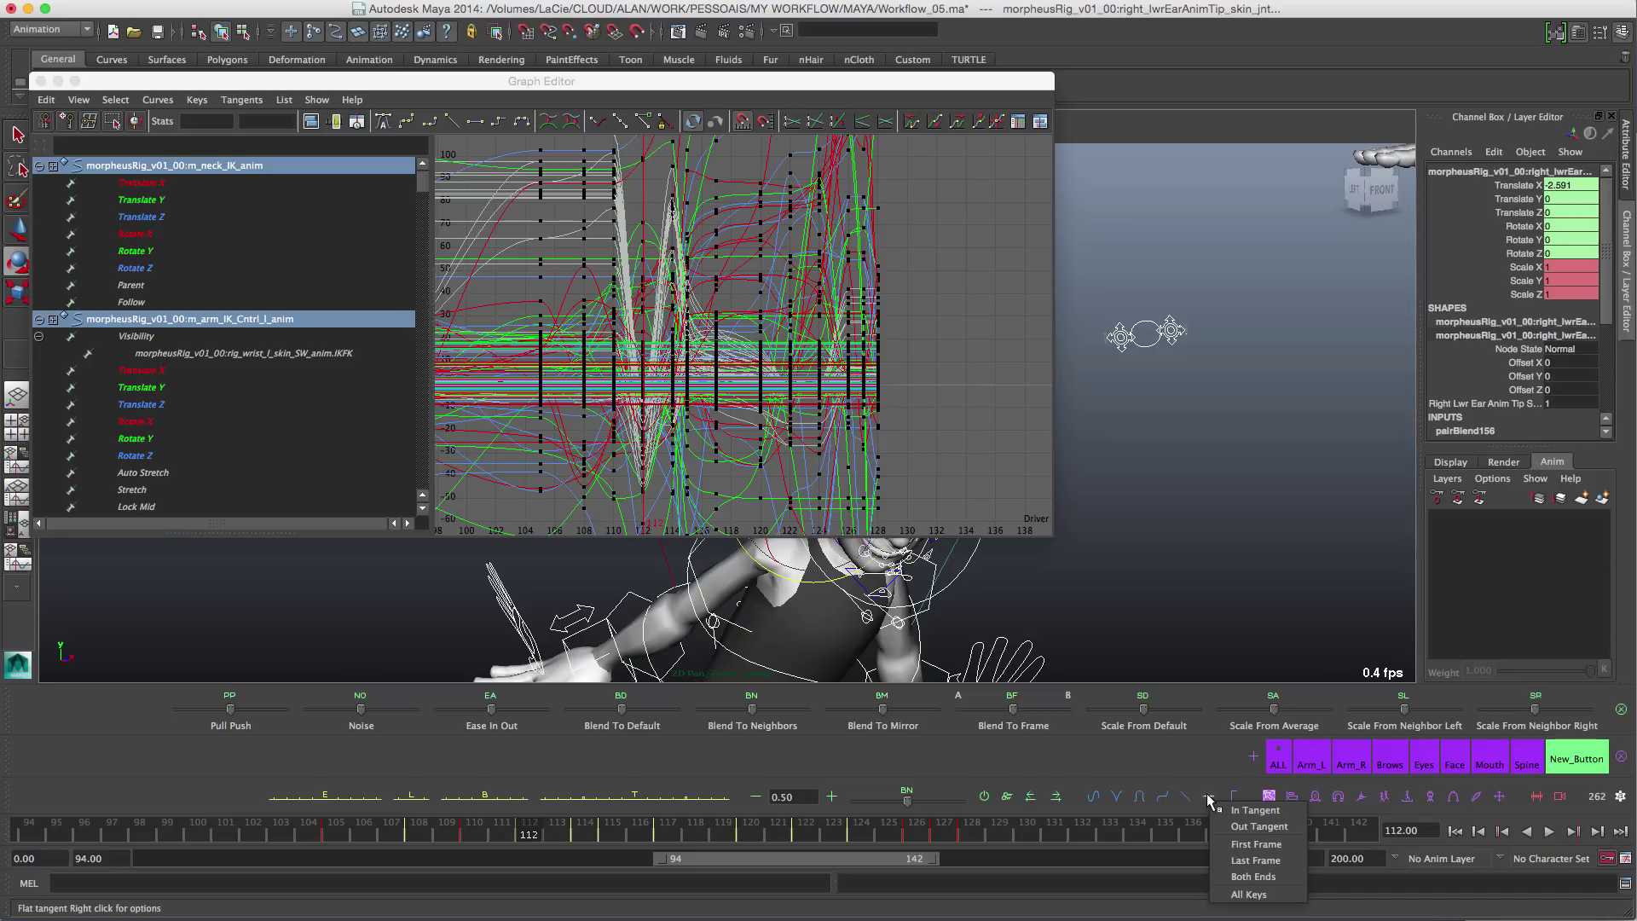
click(1253, 878)
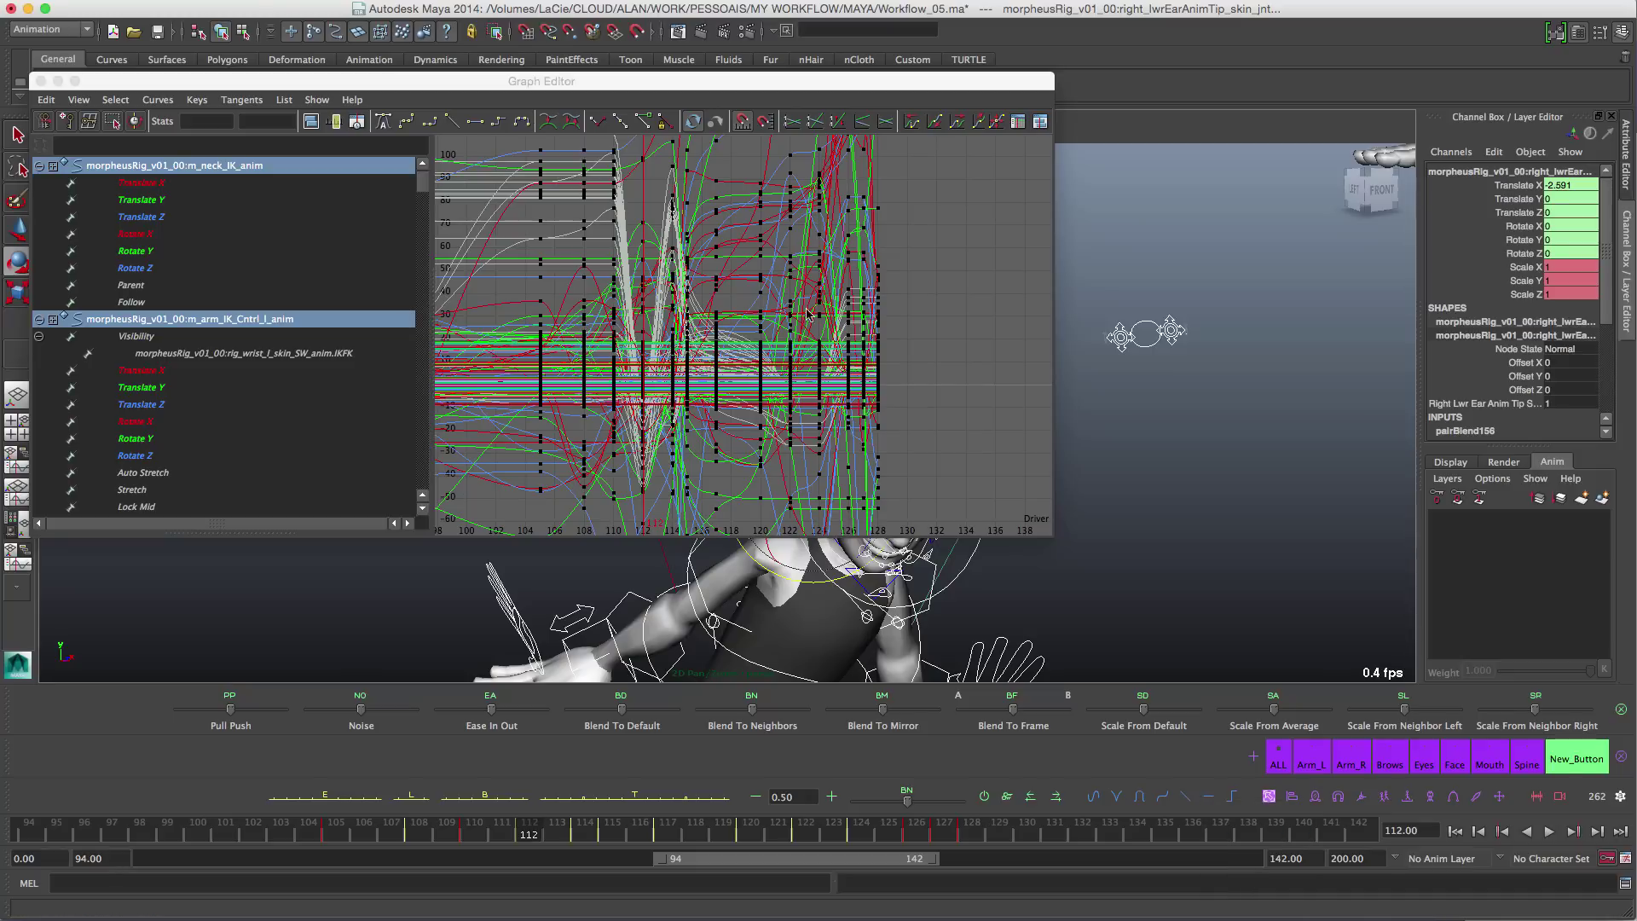
mouse_move(913, 299)
alt+shift+right_down()
mouse_move(915, 407)
mouse_move(980, 413)
alt+shift+right_up()
mouse_move(996, 430)
alt+middle_down()
mouse_move(730, 358)
mouse_move(764, 379)
alt+middle_up()
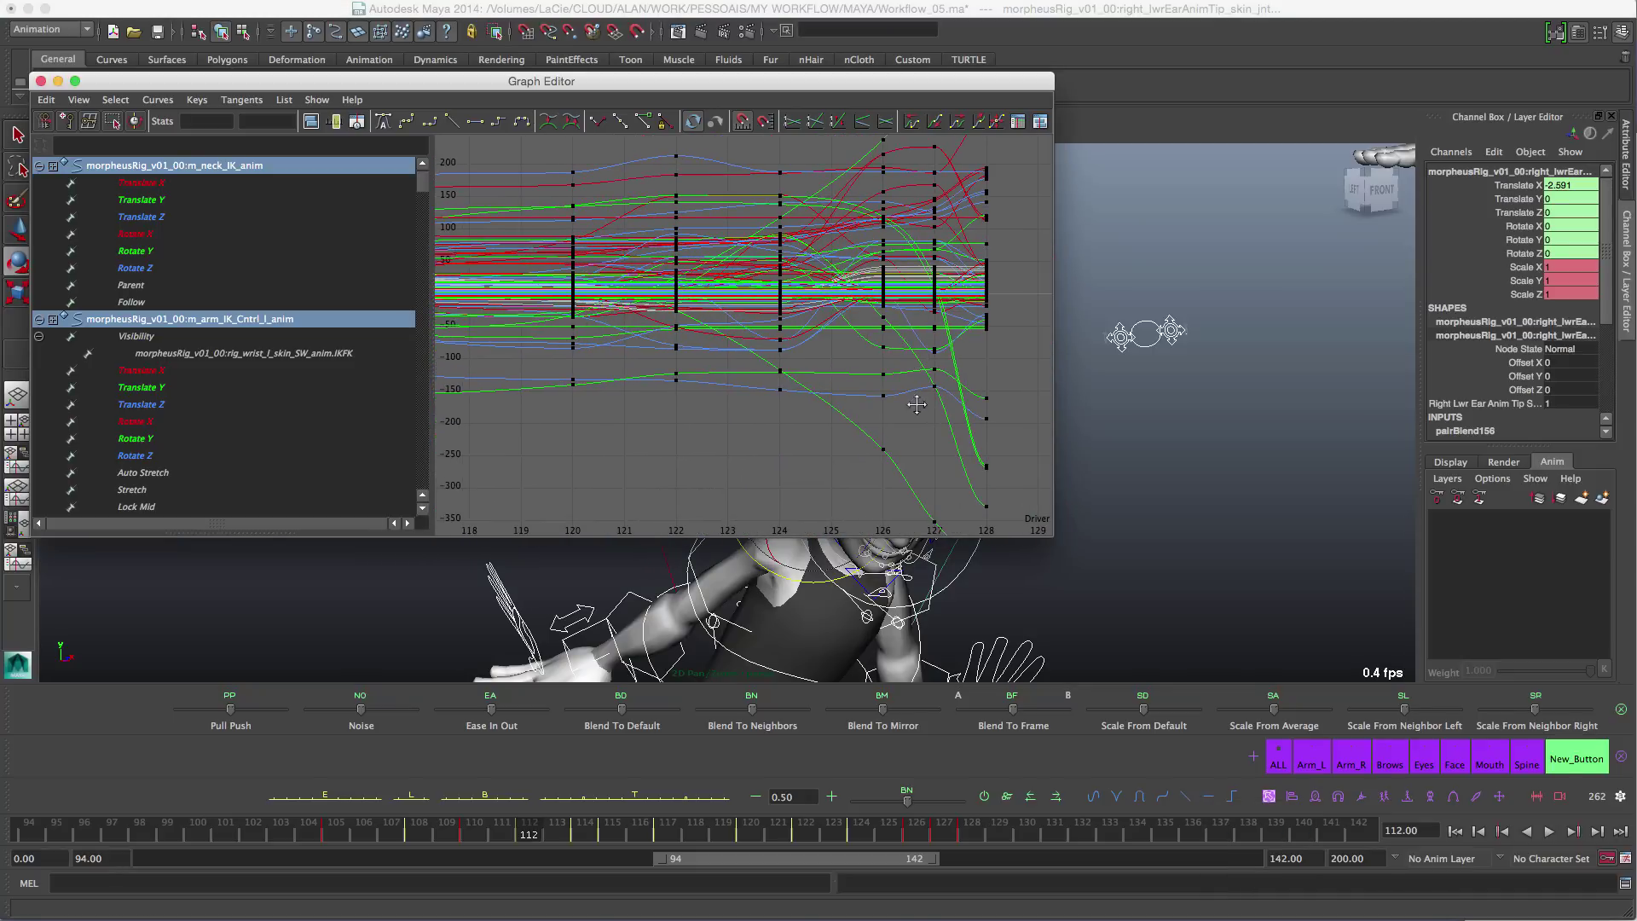
mouse_move(989, 464)
alt+middle_down()
mouse_move(889, 429)
mouse_move(896, 350)
alt+middle_up()
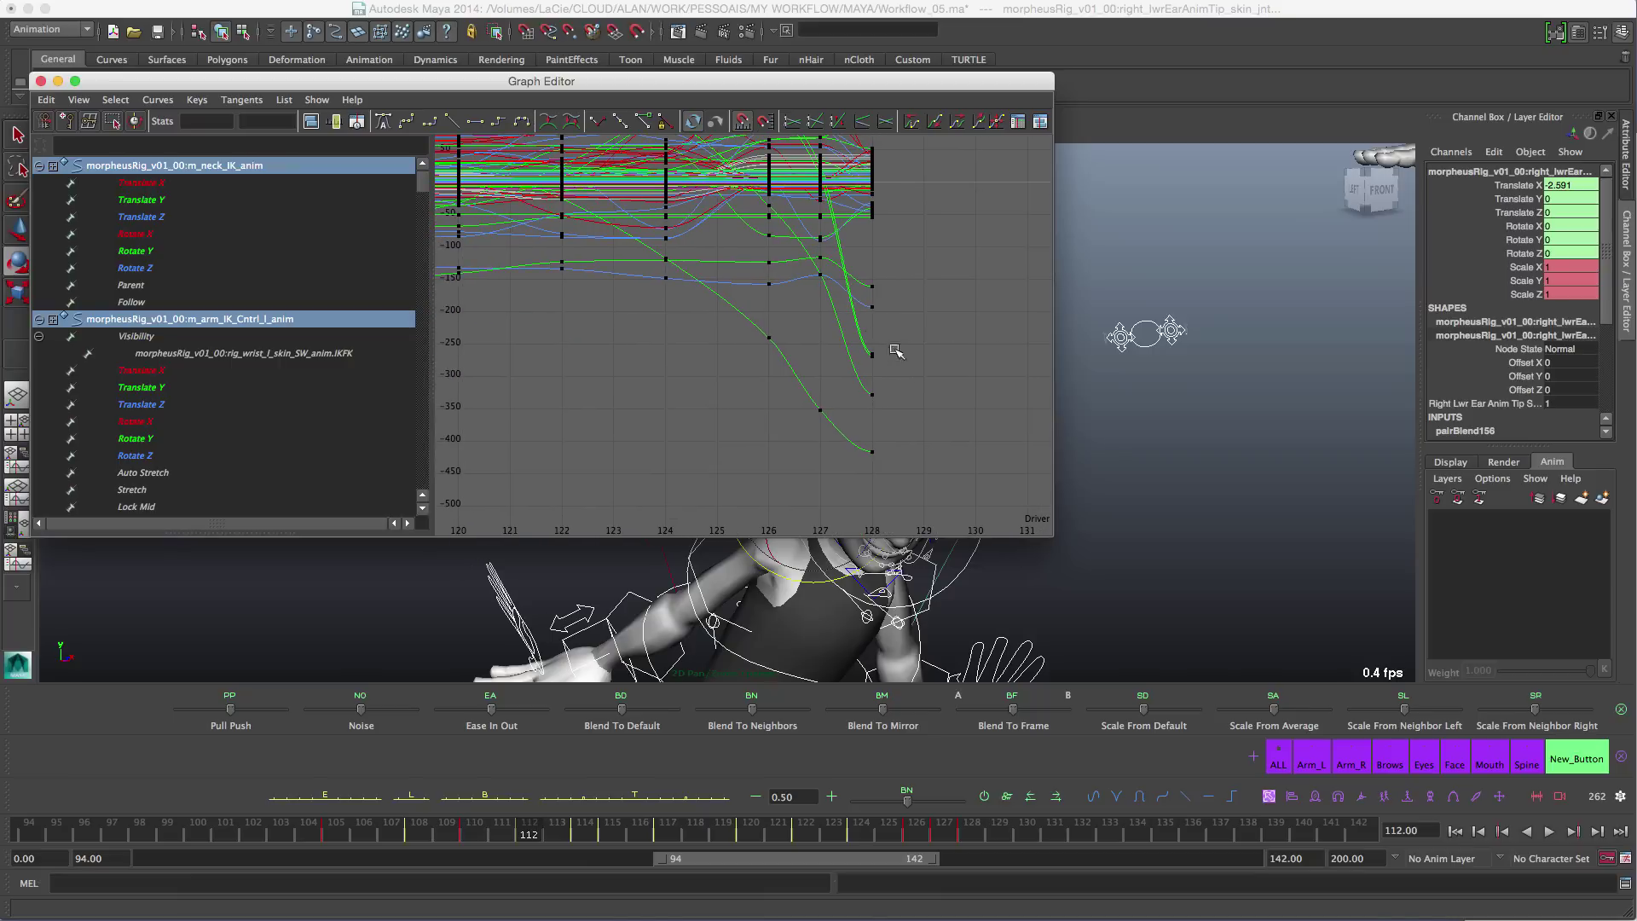
click(871, 451)
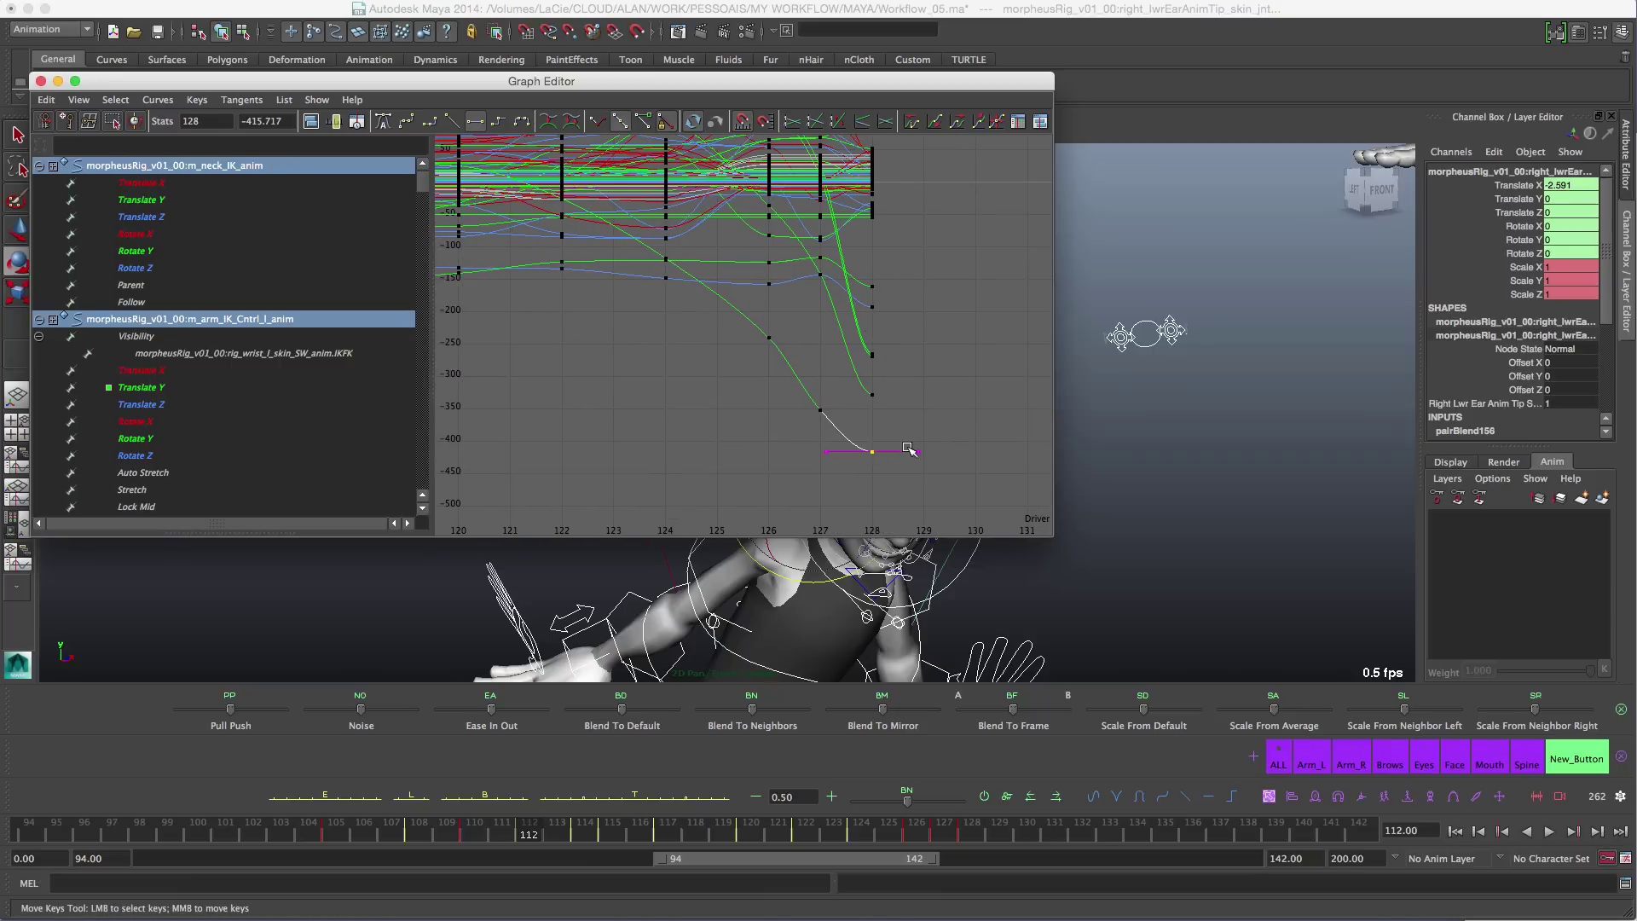
right_click(1179, 797)
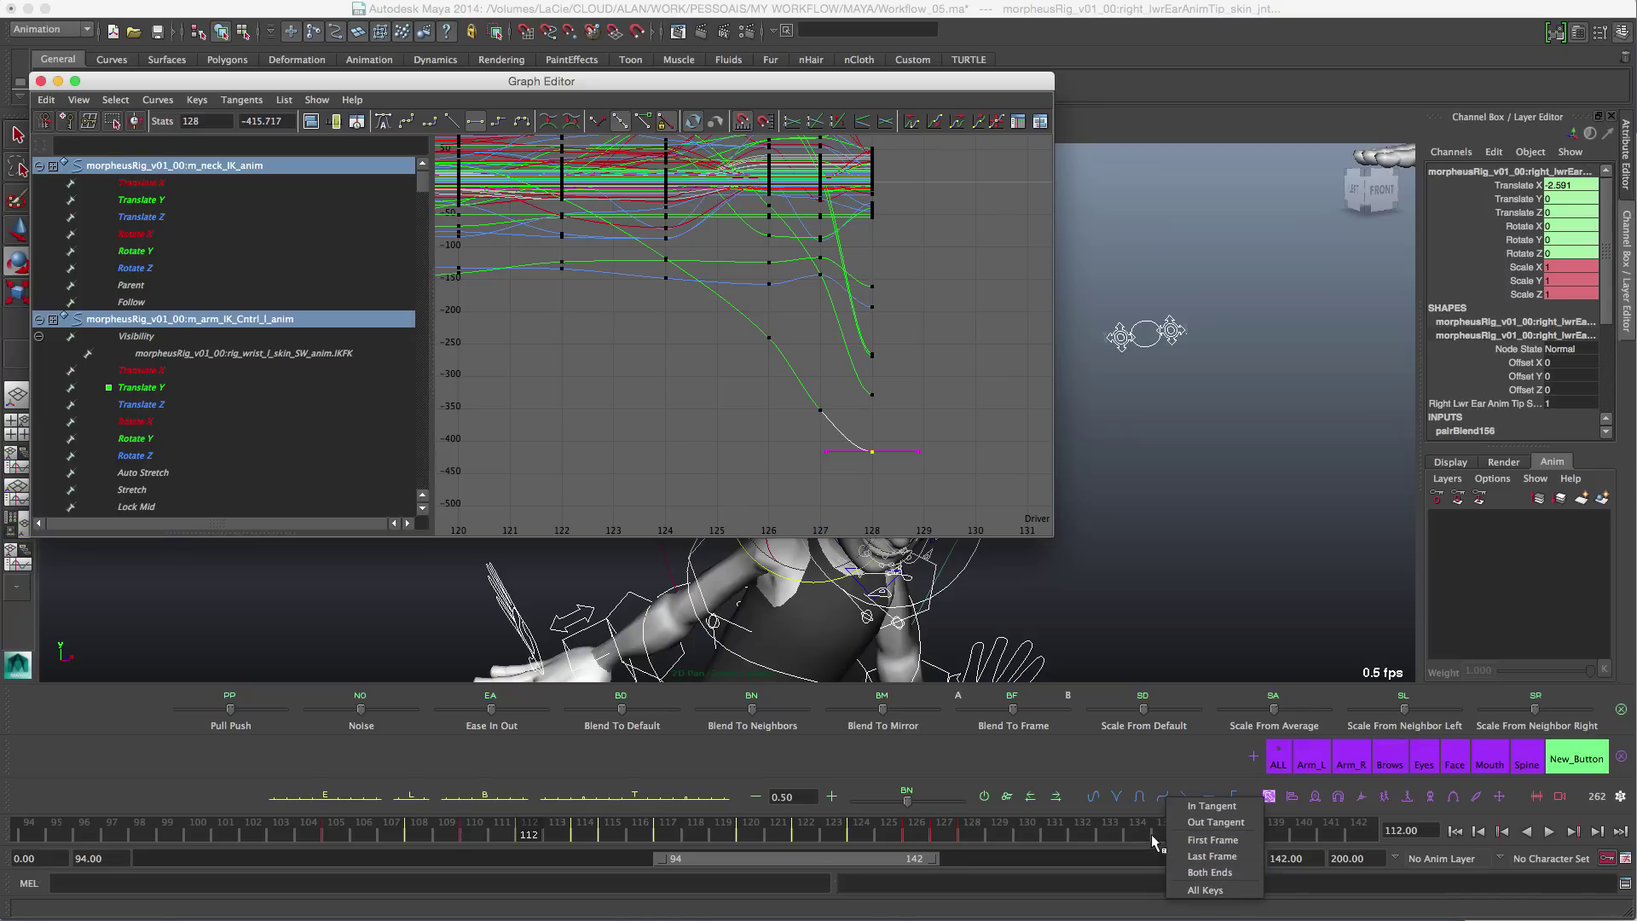
click(1163, 747)
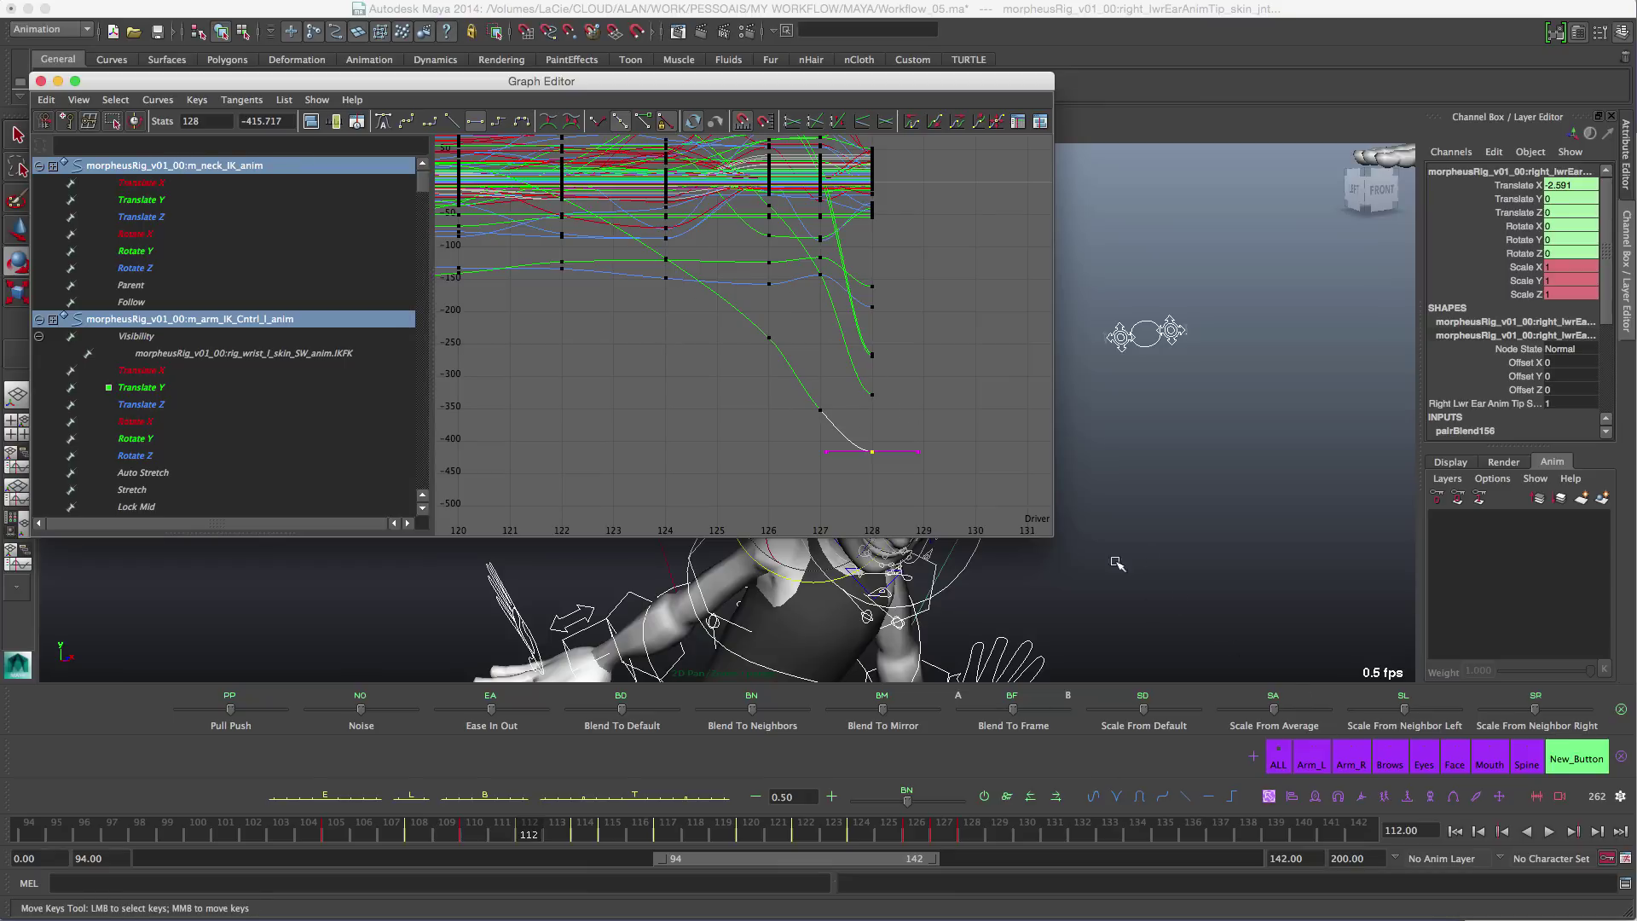
Step: Select only the left arm IK control and show its animation curves around frame 112 in the Graph Editor
middle_drag(1028, 607, 1247, 403)
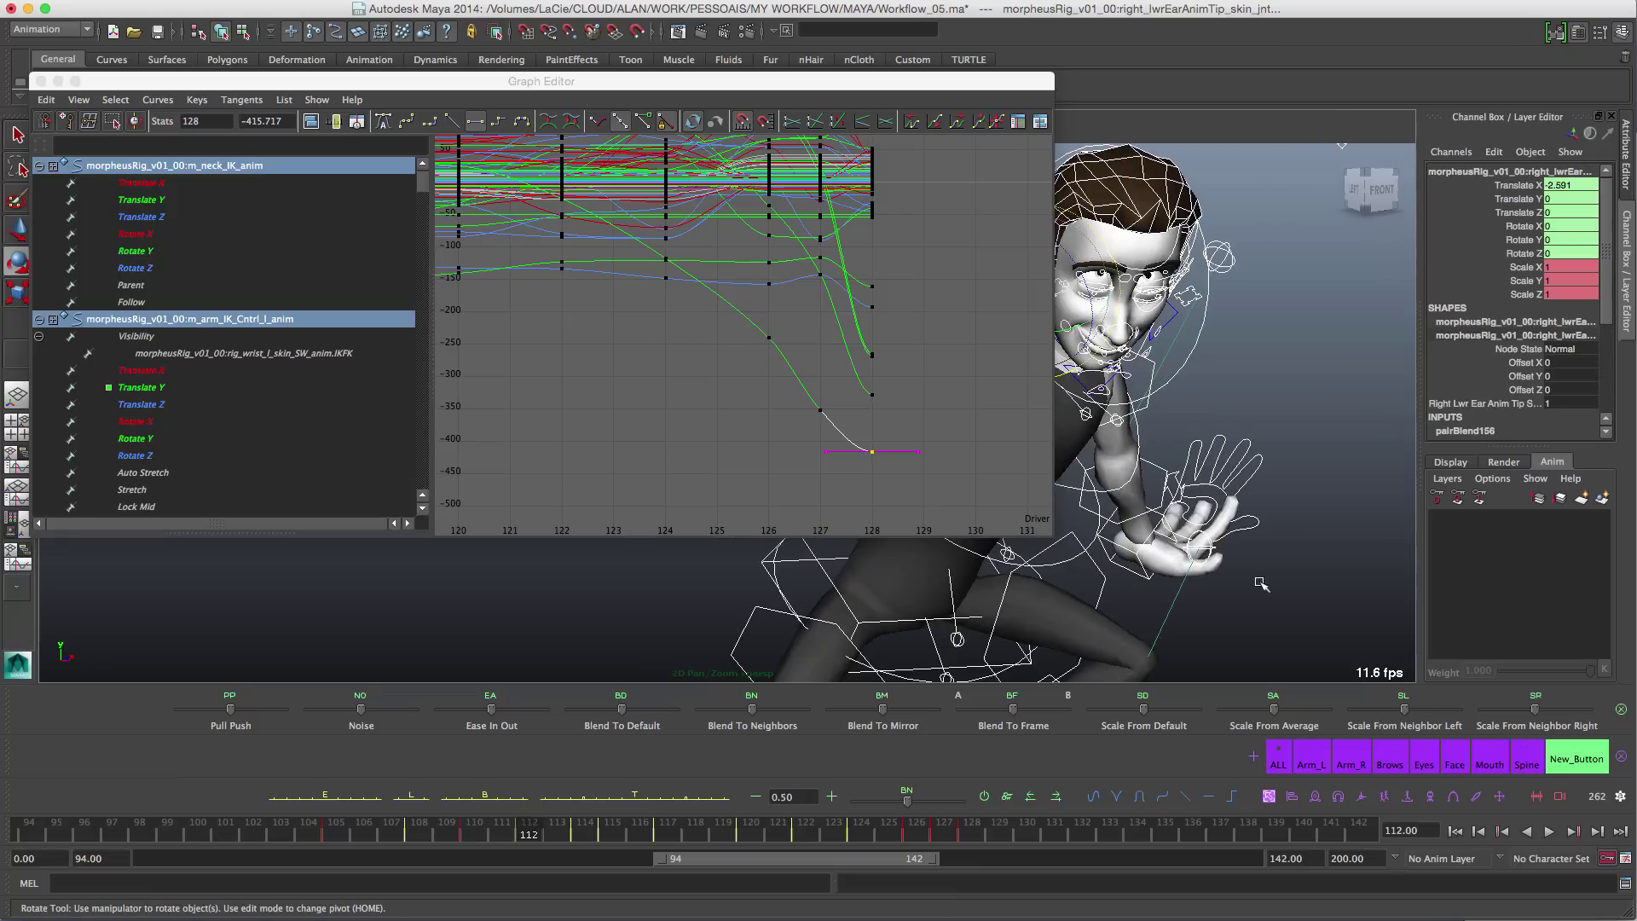
click(1261, 581)
click(1152, 591)
click(859, 329)
key(f)
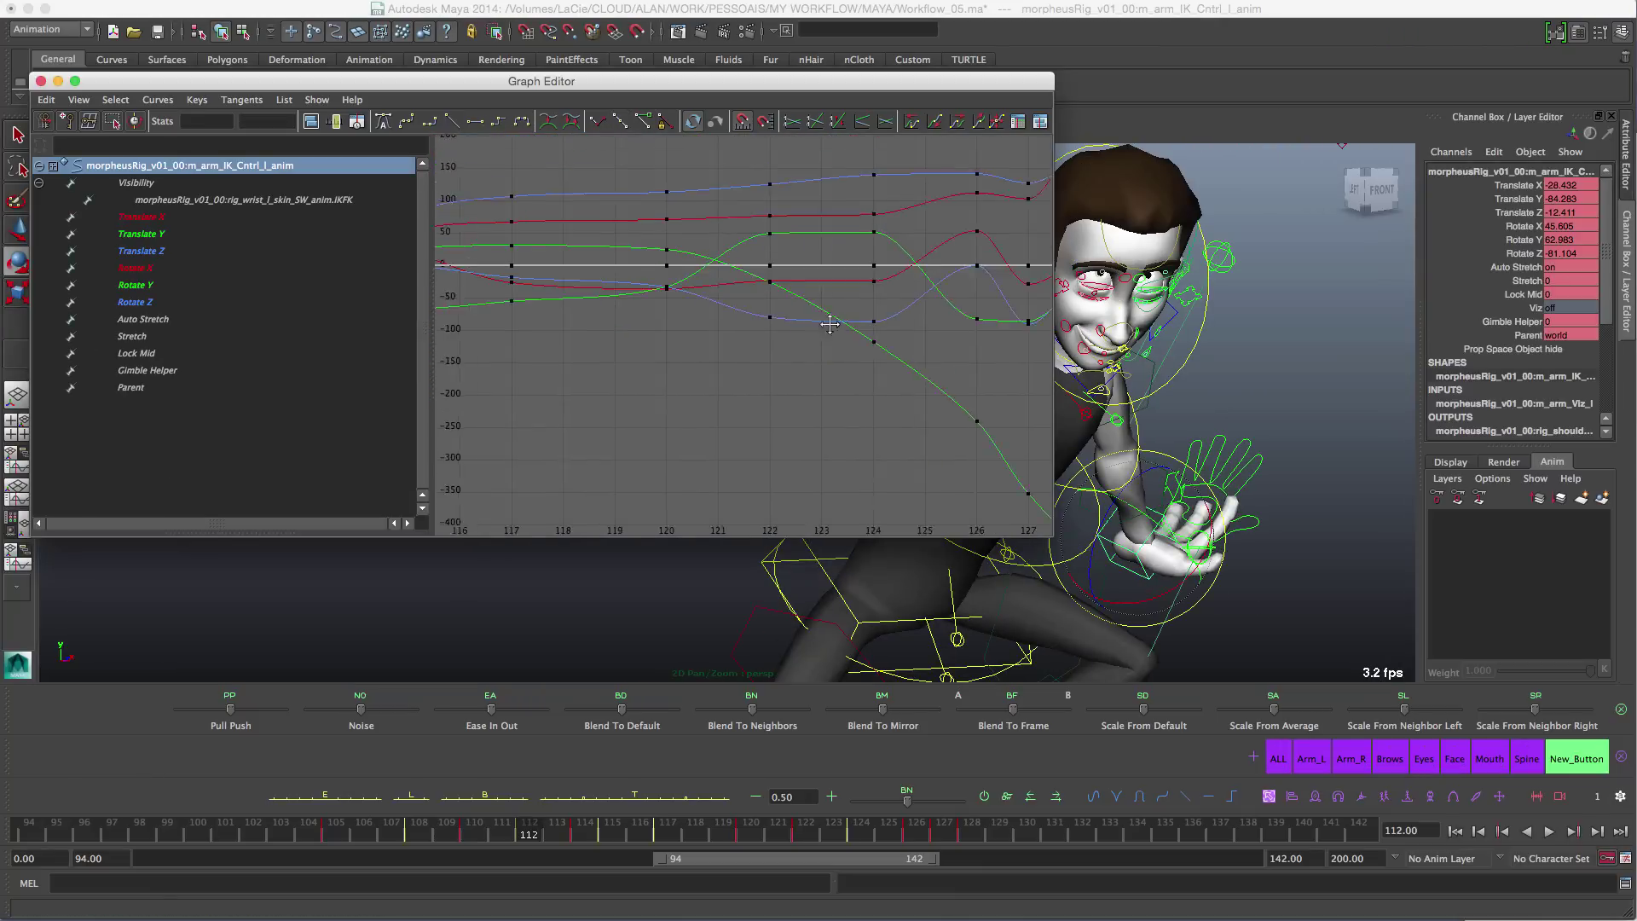
alt+shift+right_drag(910, 361, 874, 372)
alt+middle_drag(731, 355, 849, 364)
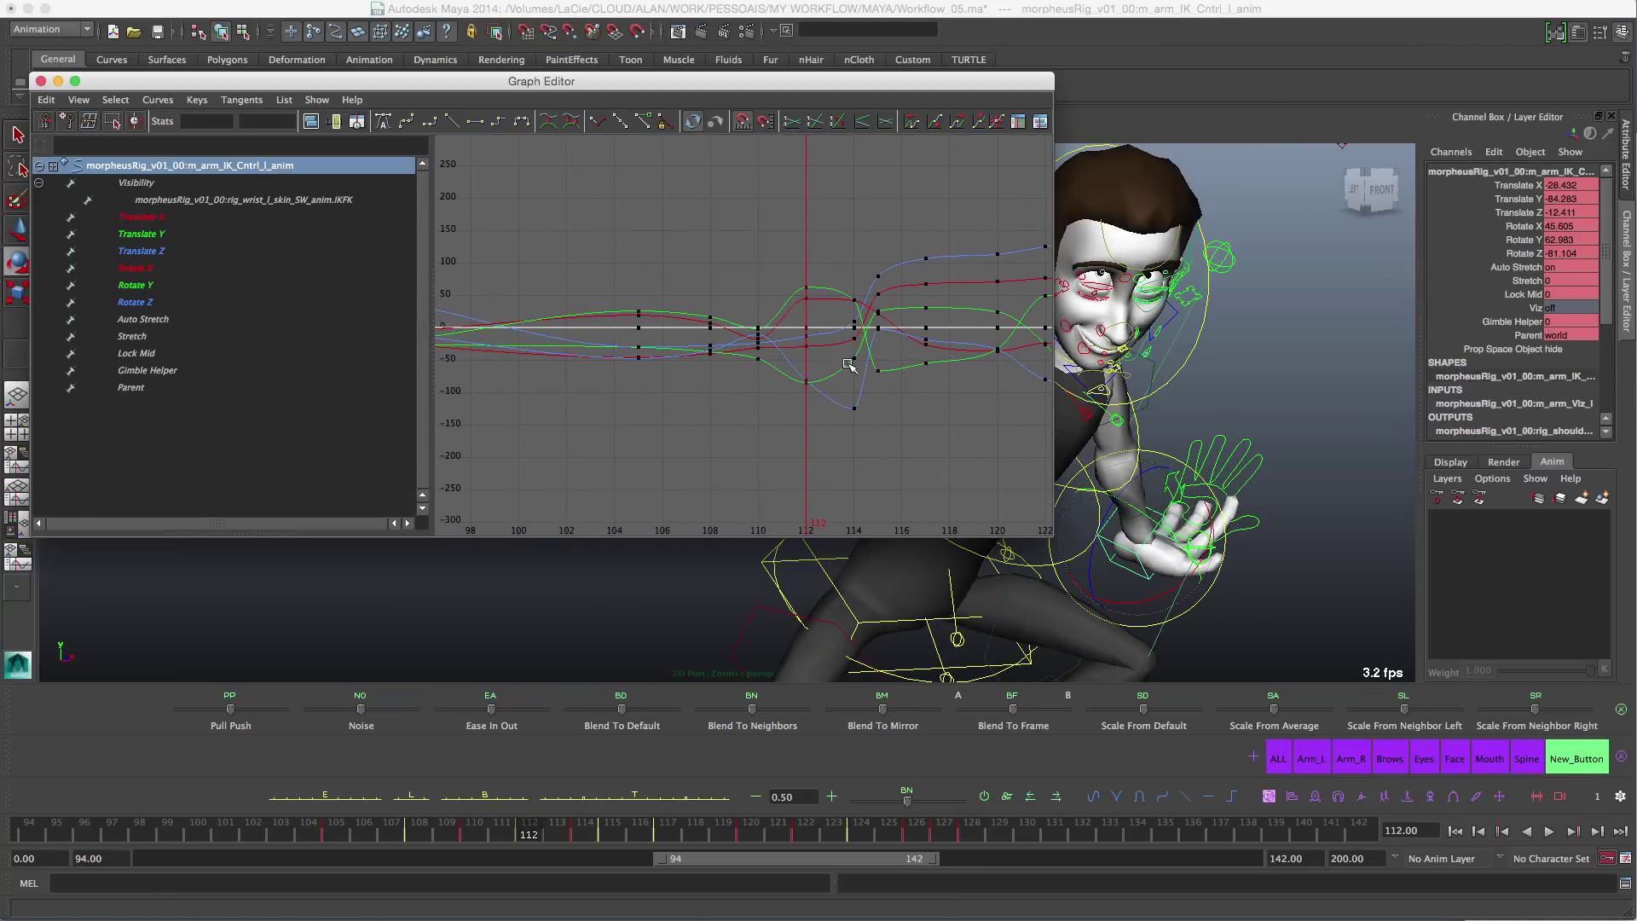
Step: Break the tangents of the arm's Rotate Z key at frame 114 and angle both handles upward into a sharp point
alt+shift+right_drag(837, 384, 842, 362)
alt+middle_drag(872, 394, 798, 335)
alt+shift+right_drag(800, 336, 837, 350)
drag(876, 397, 673, 594)
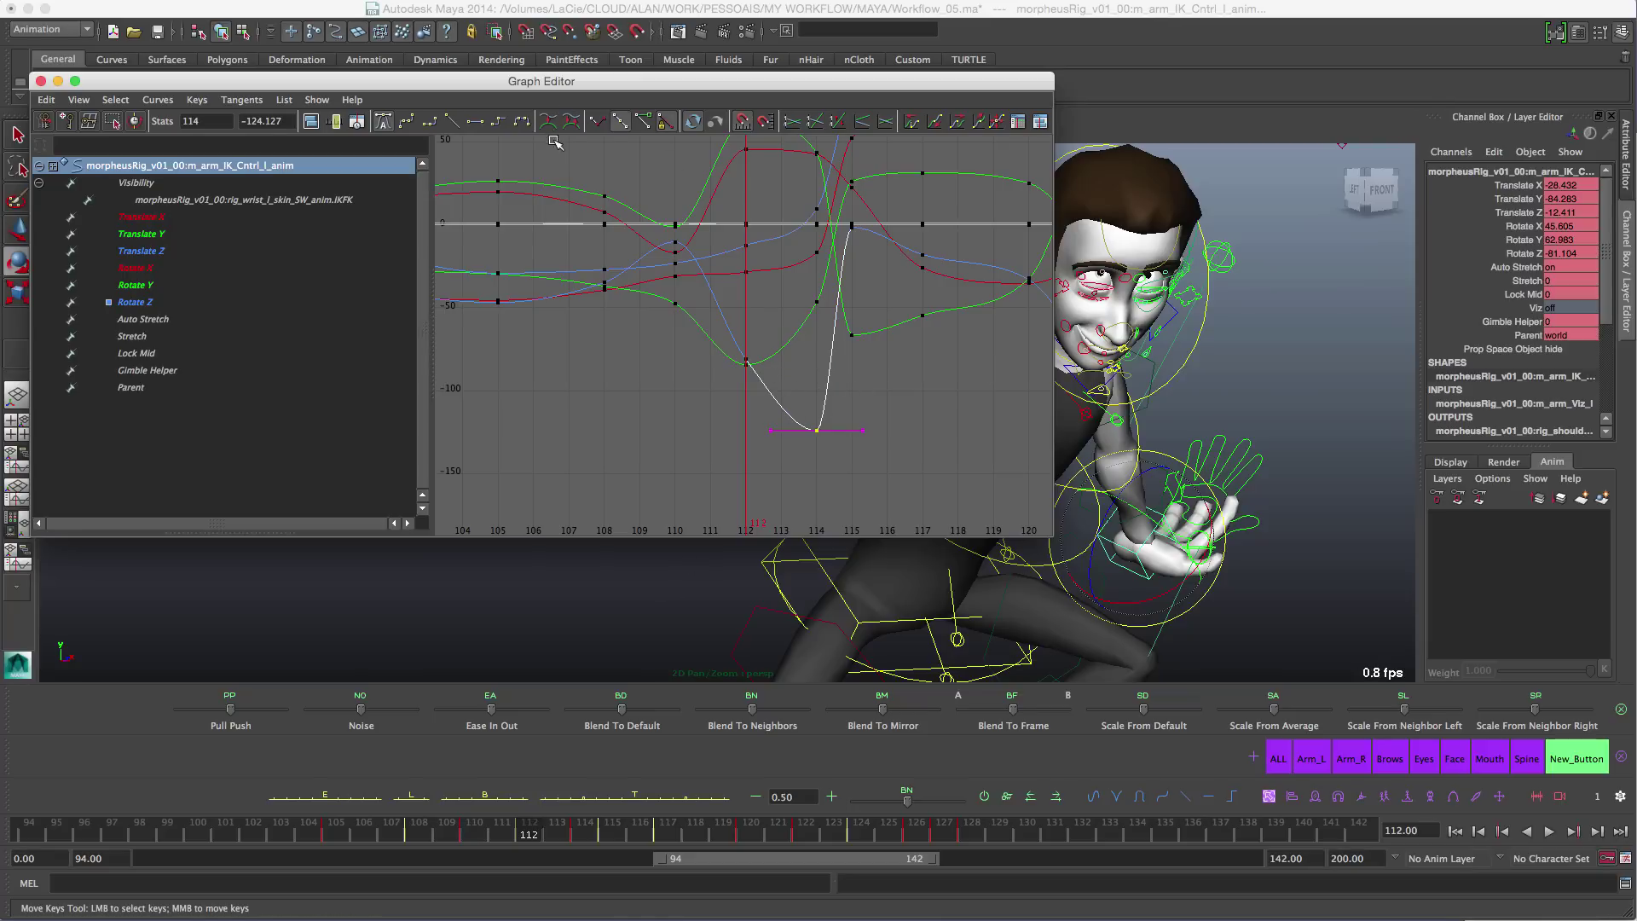
click(598, 121)
click(643, 122)
click(620, 123)
click(597, 121)
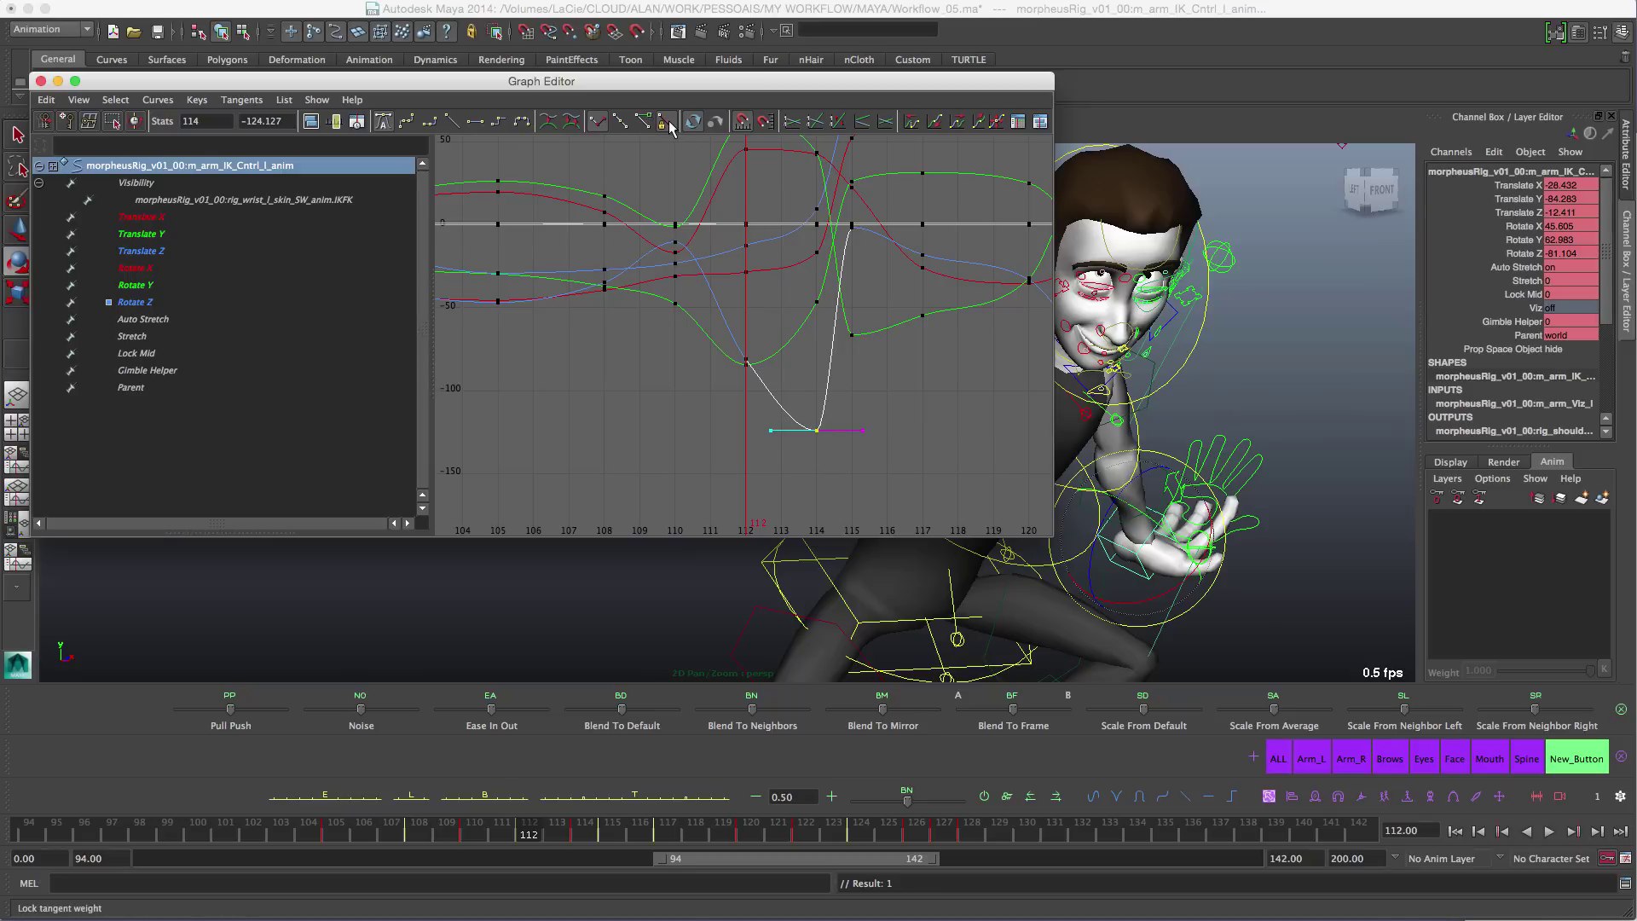
drag(868, 406, 843, 443)
middle_drag(840, 429, 829, 381)
drag(773, 459, 763, 425)
middle_drag(770, 441, 772, 399)
Step: Reset the Rotate Z key at frame 114 to auto tangents and switch it to bounce tangents
drag(859, 413, 738, 564)
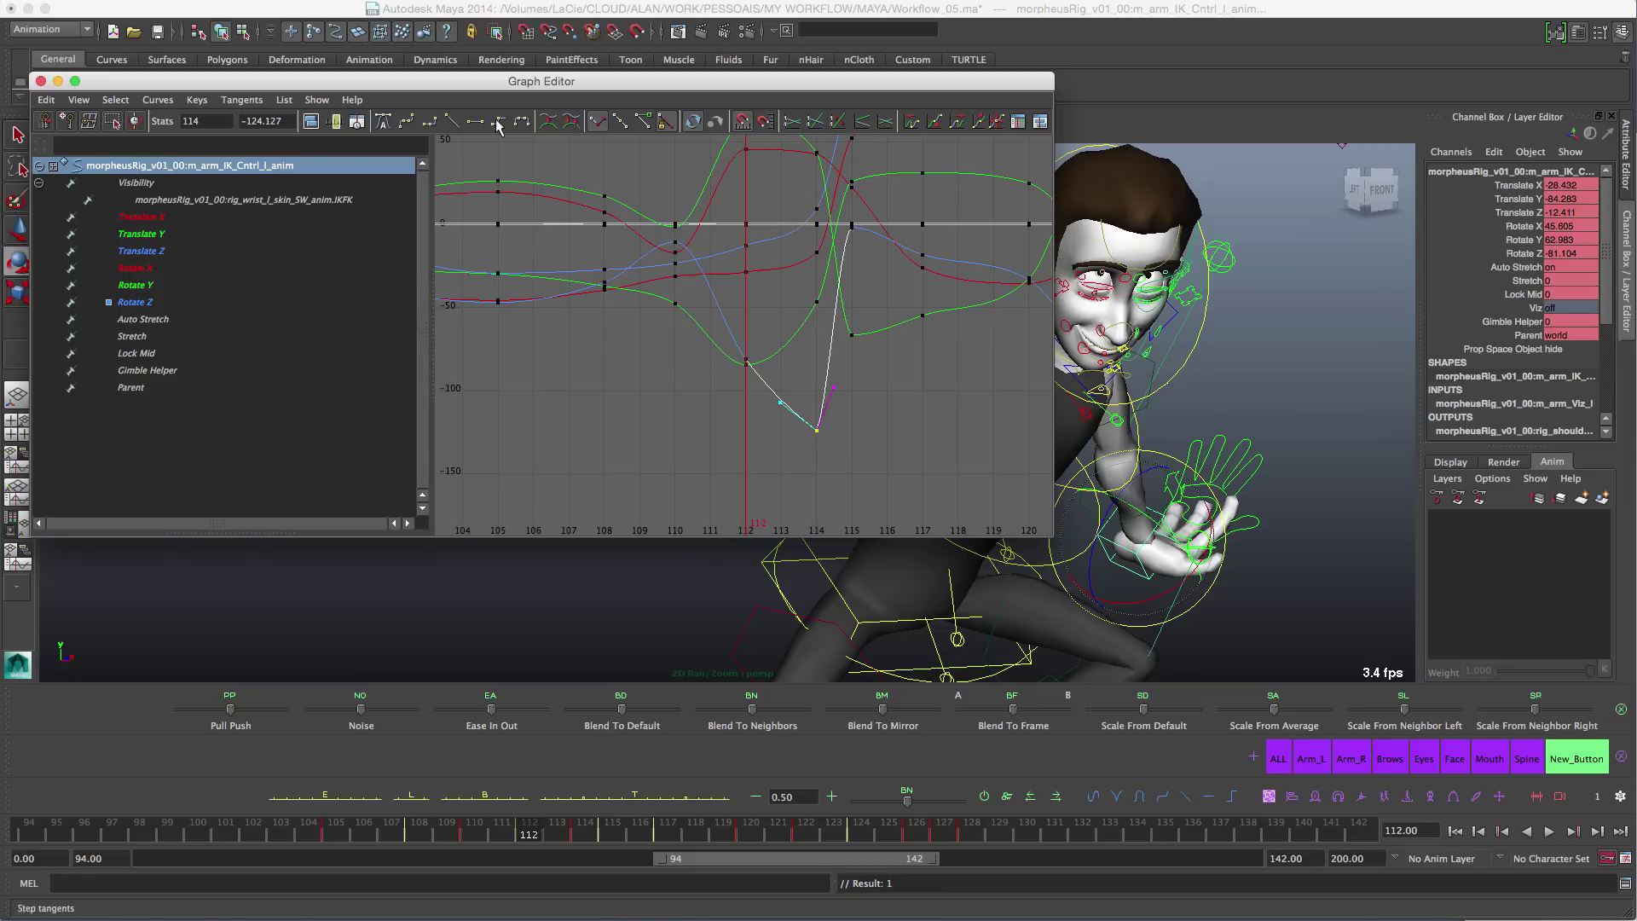
click(1141, 796)
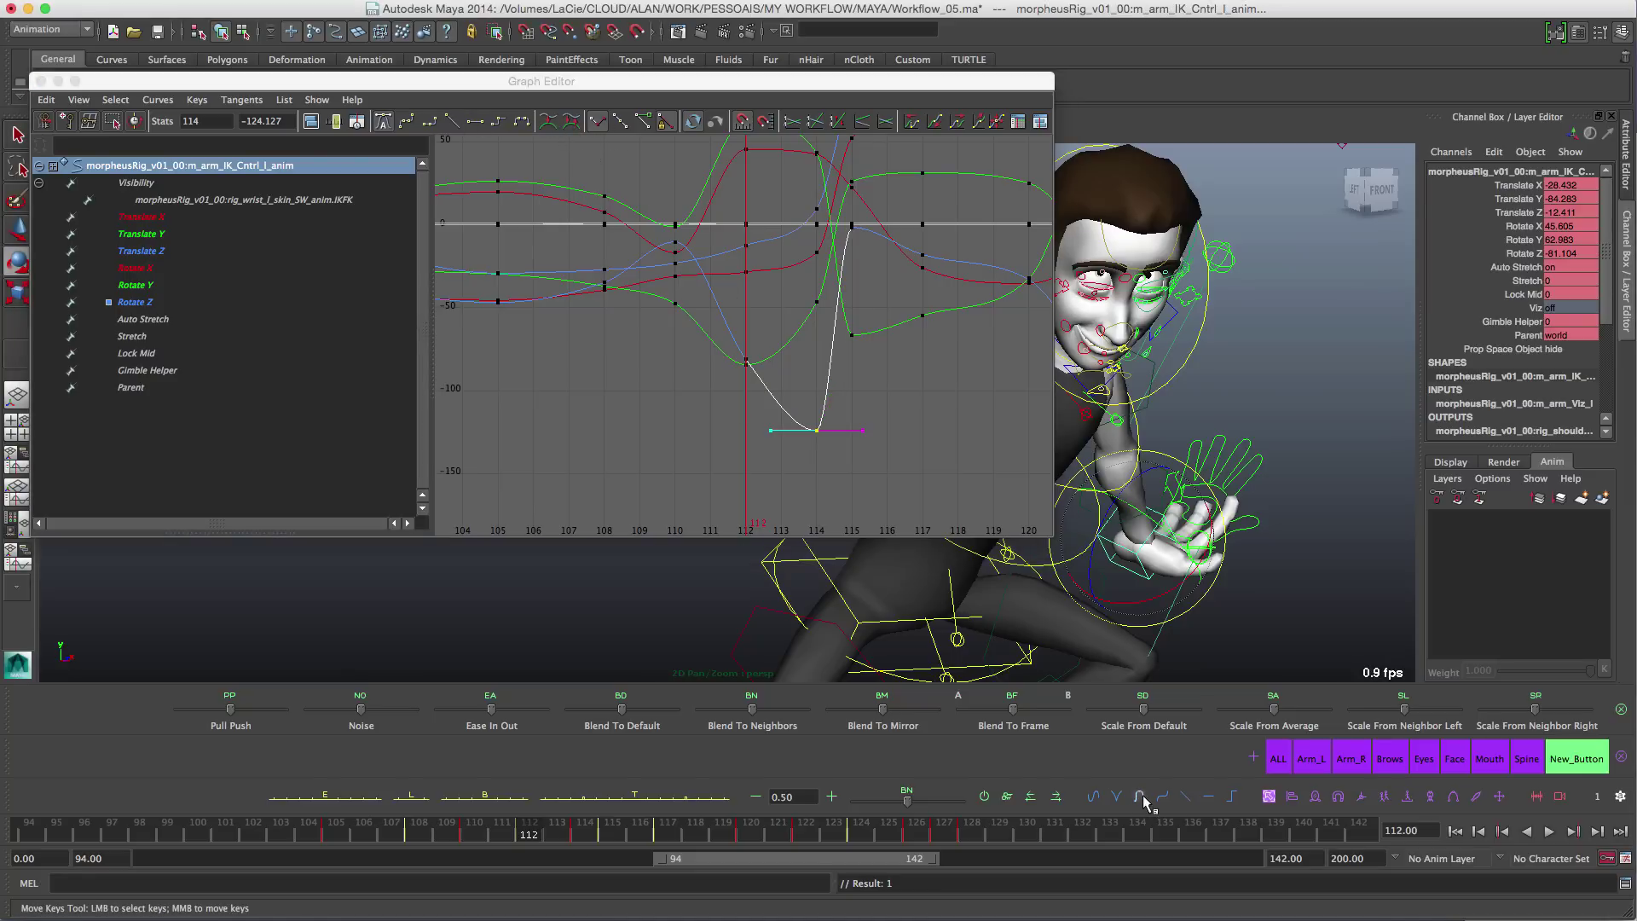
click(602, 124)
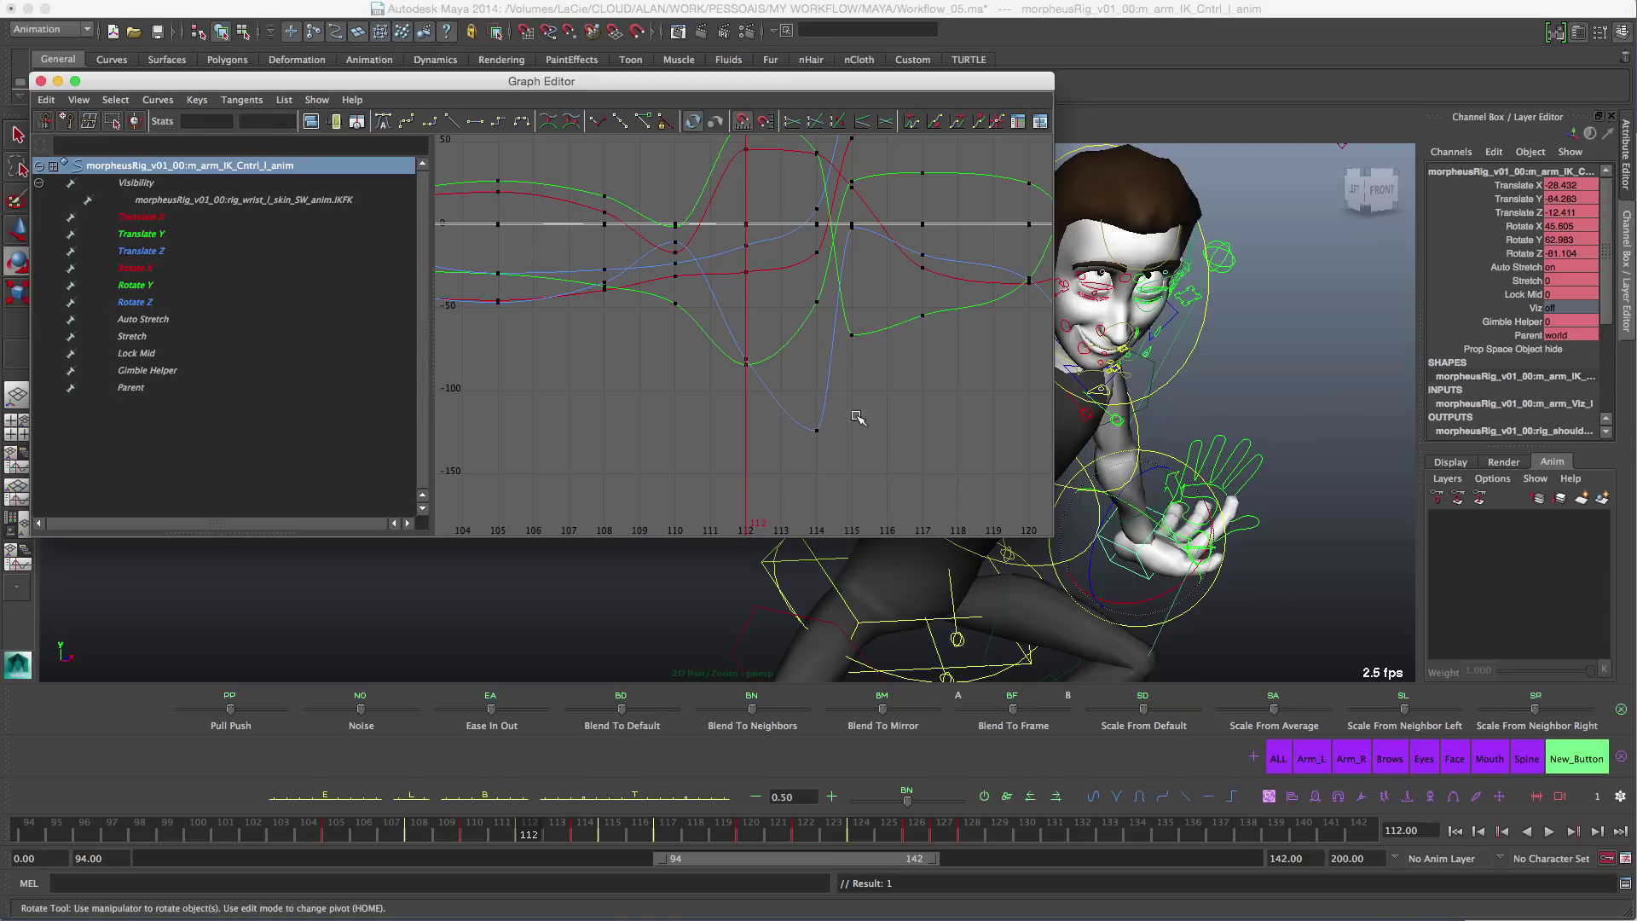
click(1117, 798)
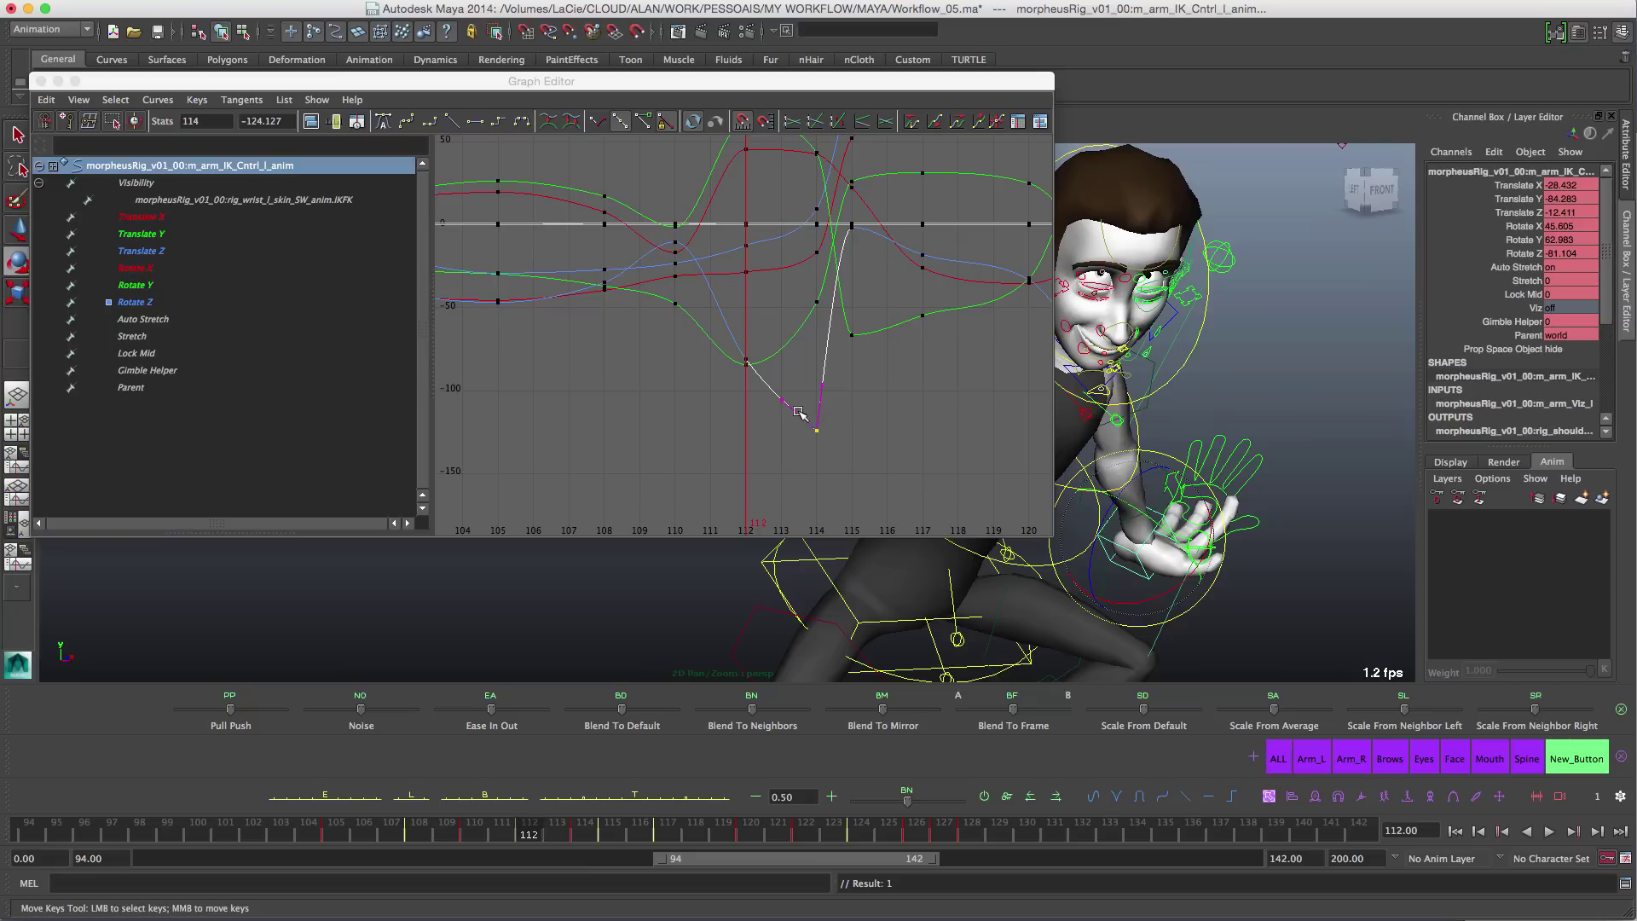
Step: Reshape the Rotate Z tangent handles at frames 112 and 115 and reapply bounce tangents to the key at frame 114
drag(762, 325, 779, 396)
middle_drag(779, 395, 810, 282)
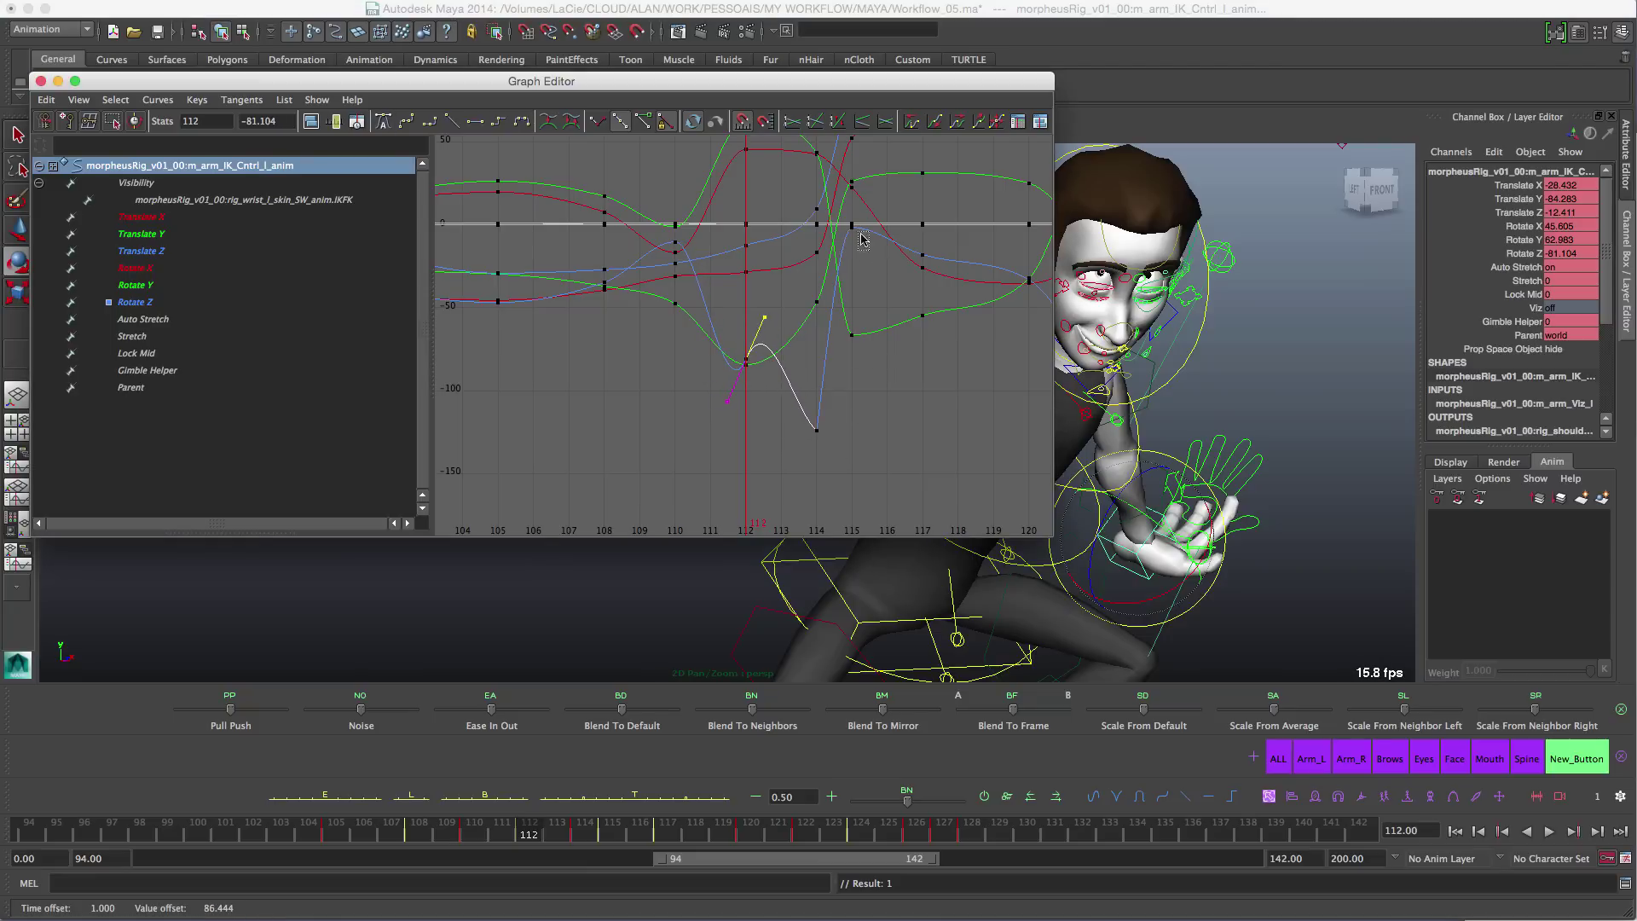
drag(843, 228, 897, 224)
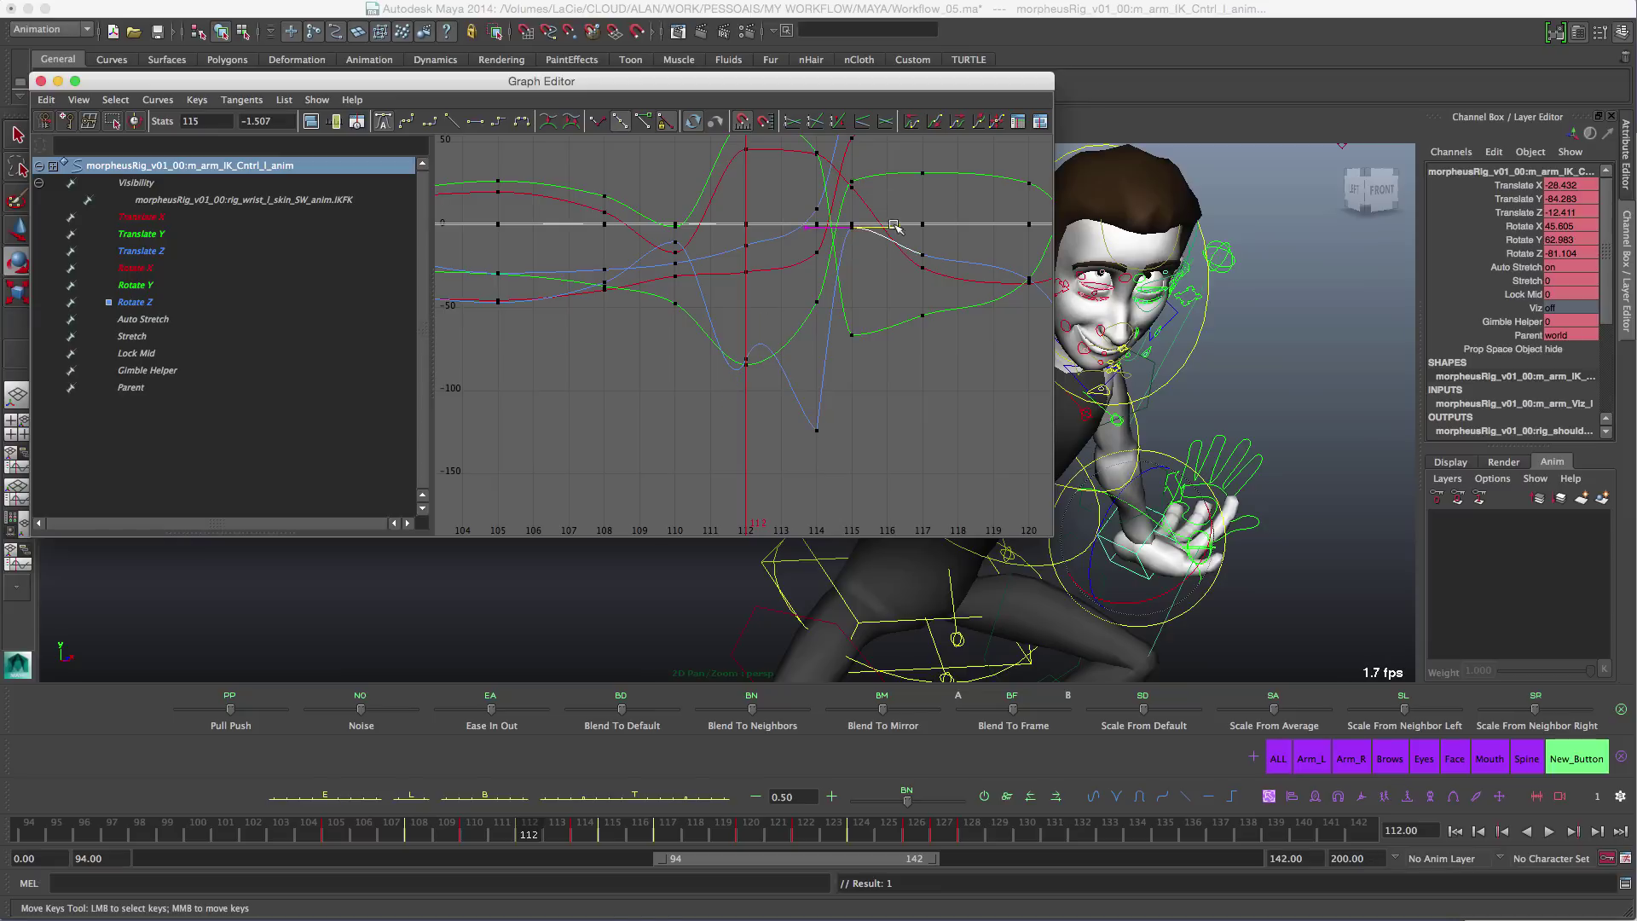
mouse_move(892, 233)
middle_down()
mouse_move(843, 173)
mouse_move(895, 215)
mouse_move(911, 304)
mouse_move(896, 208)
mouse_move(891, 258)
middle_up()
drag(851, 424, 743, 554)
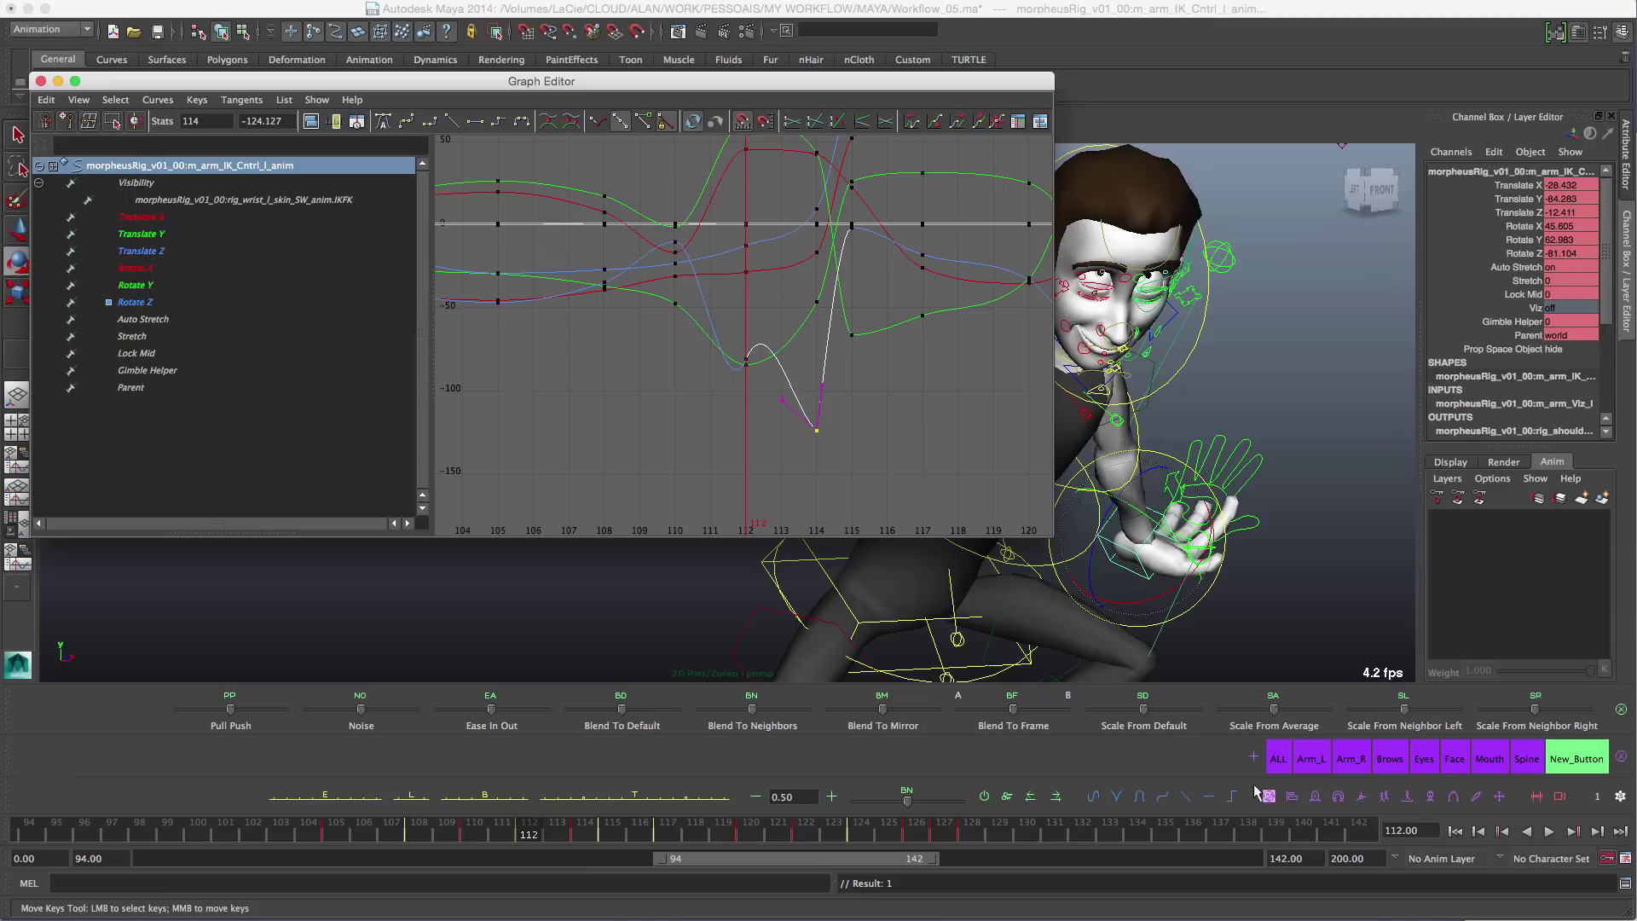
click(1117, 796)
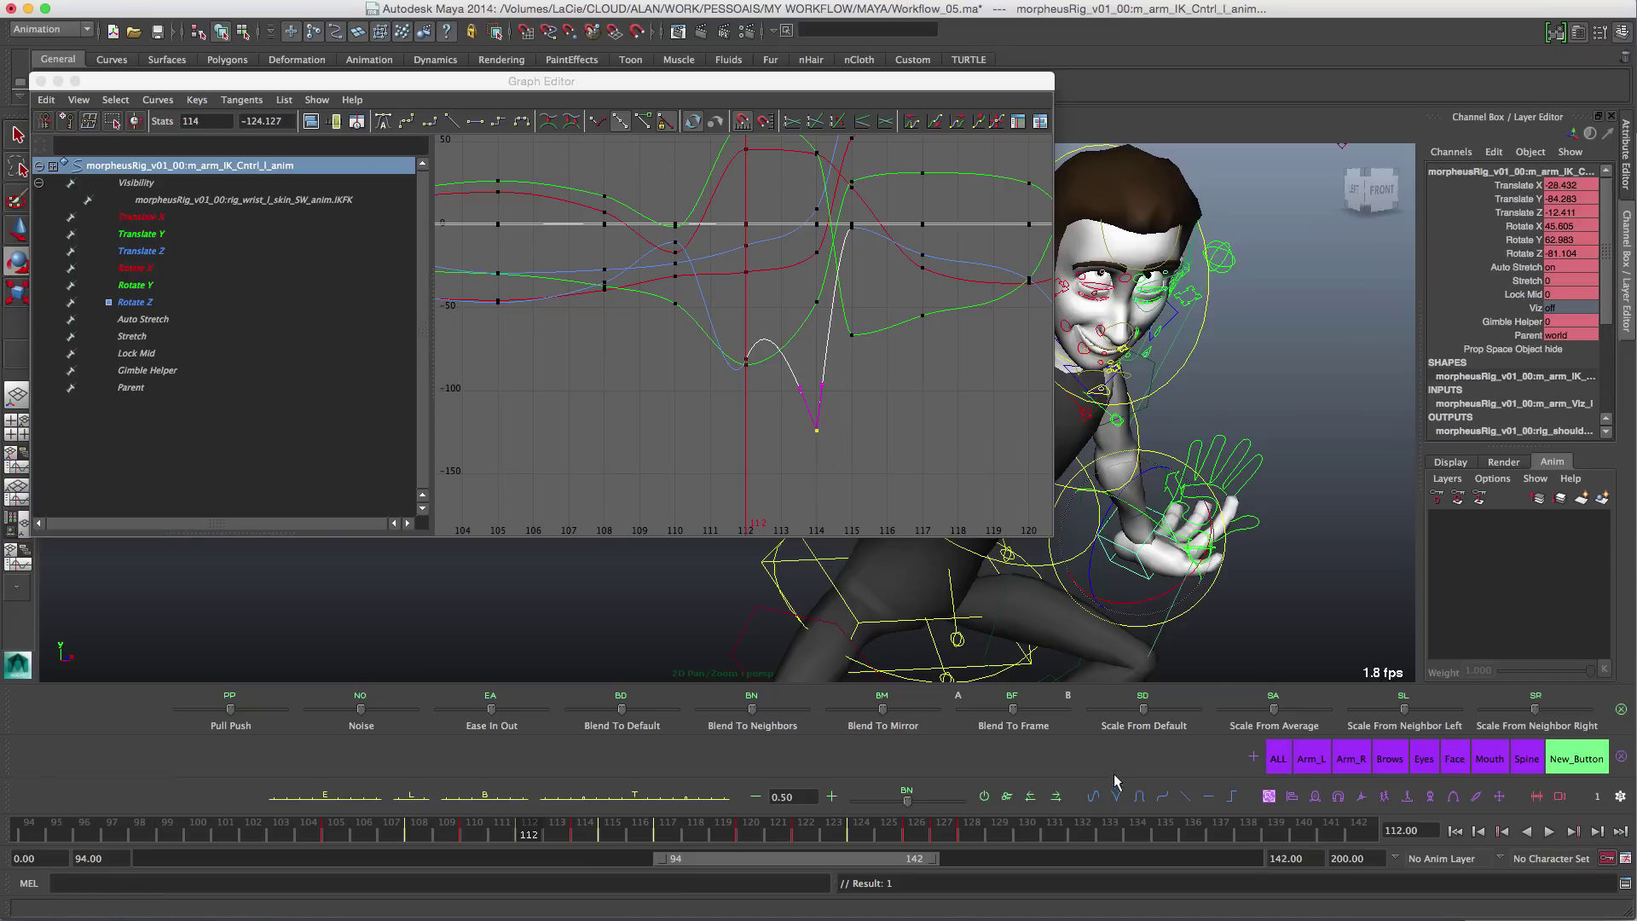
Step: Apply flow tangents to all the left arm control's keys from frame 108 to 117
alt+middle_drag(673, 282, 750, 319)
alt+shift+right_drag(848, 281, 914, 288)
alt+middle_drag(909, 301, 832, 322)
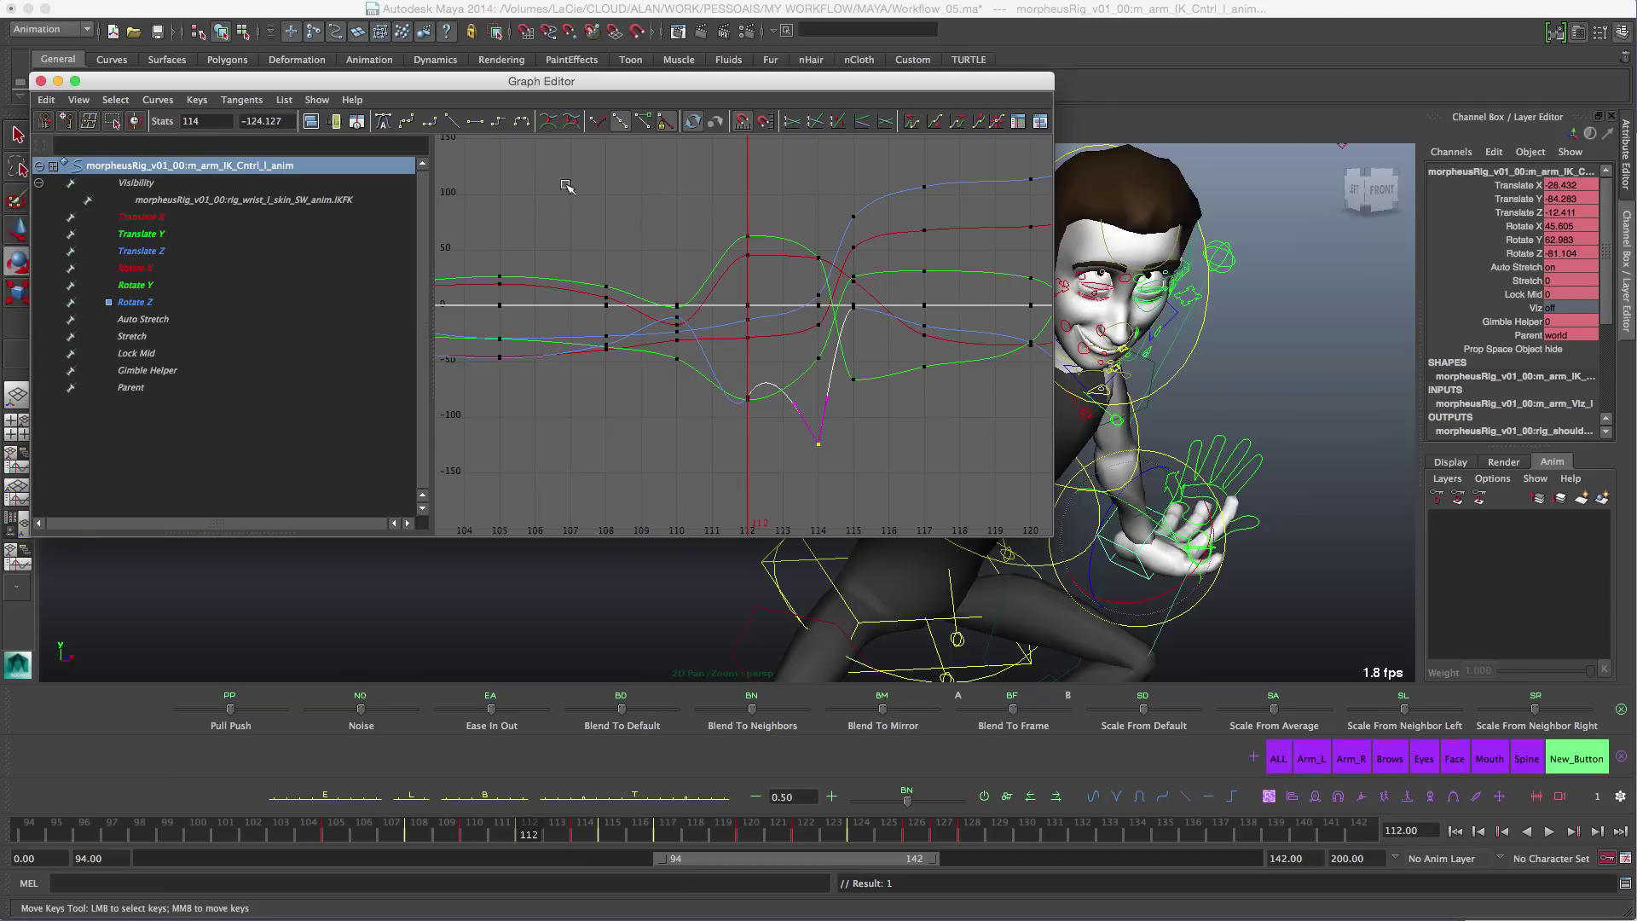
drag(987, 473, 965, 501)
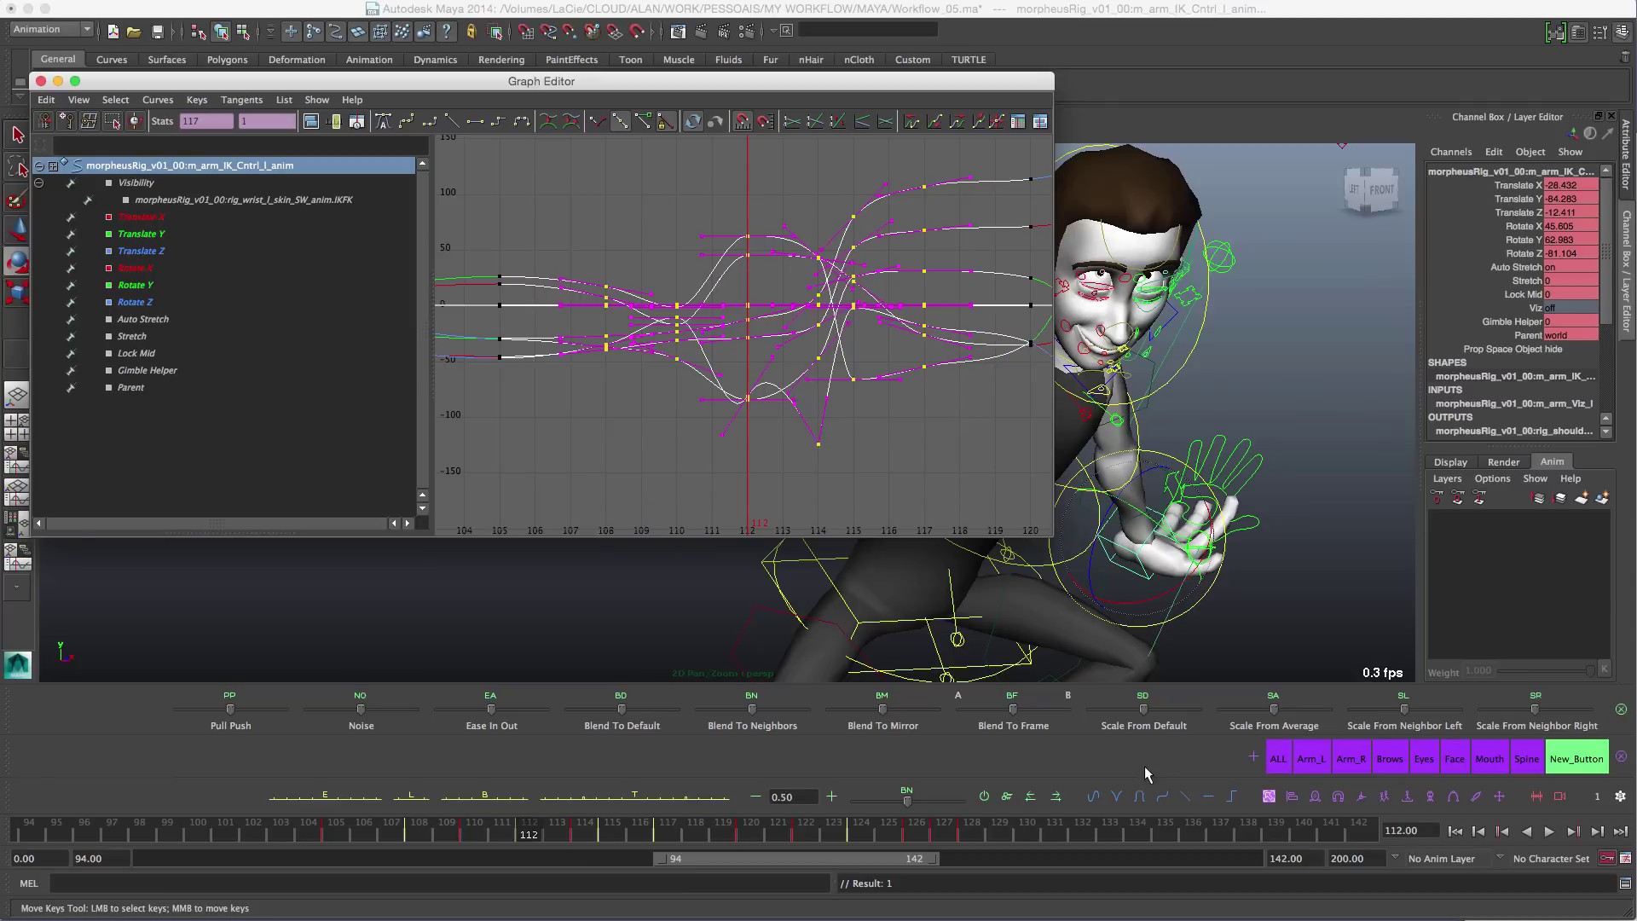
click(833, 424)
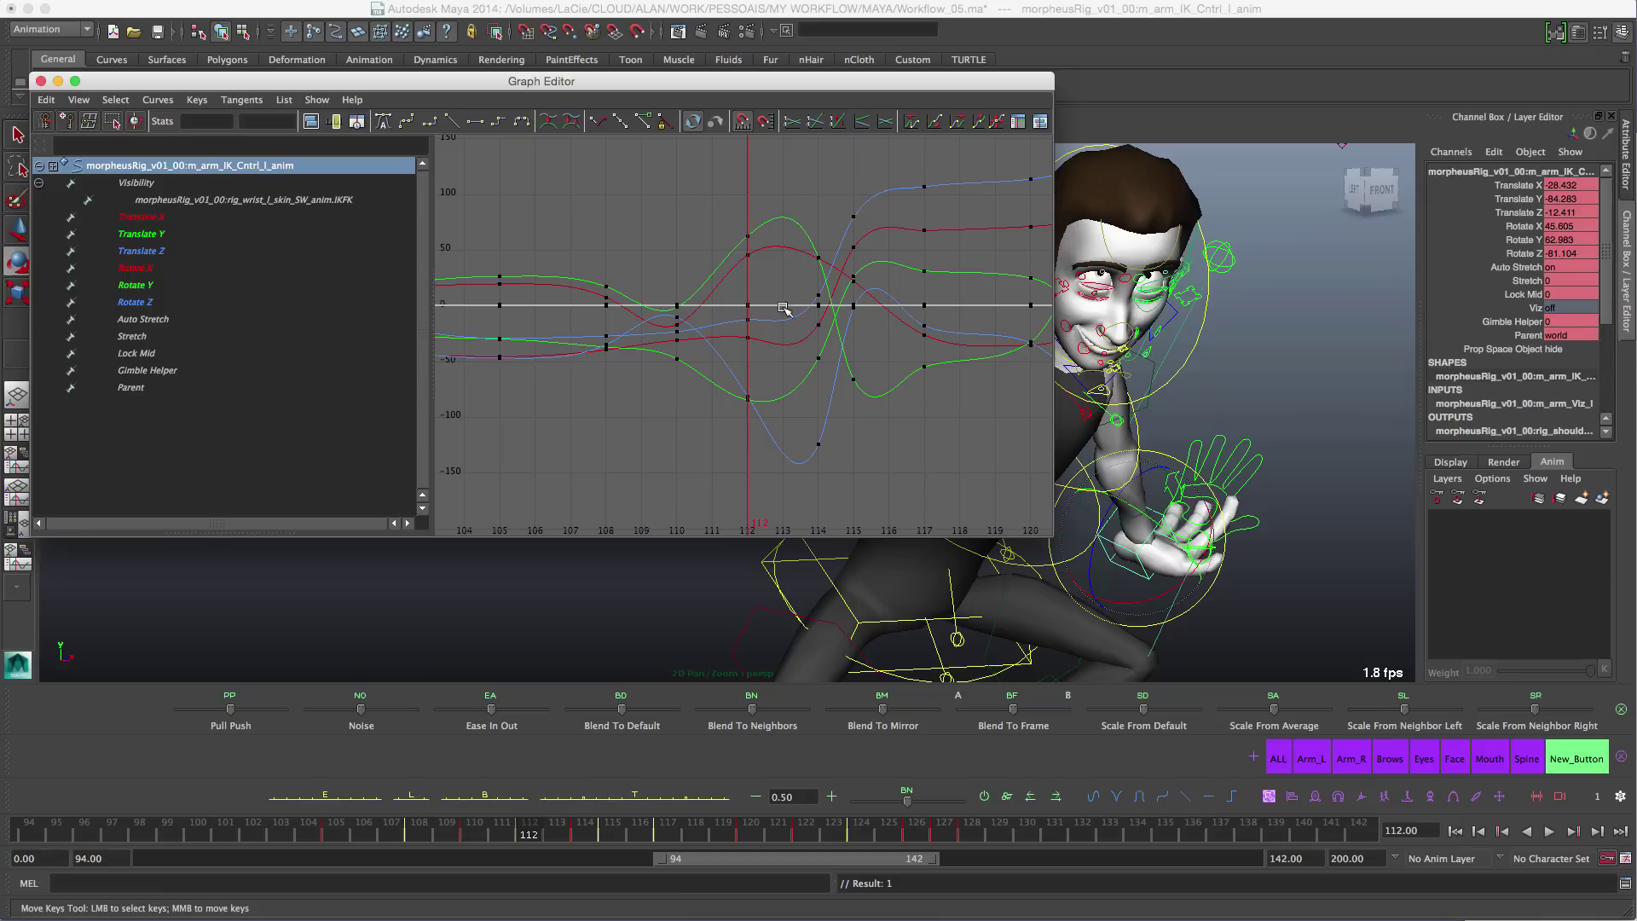
Step: Apply spline tangents to all the left arm control's keys from frame 108 to 117
drag(770, 273, 739, 254)
drag(577, 179, 929, 474)
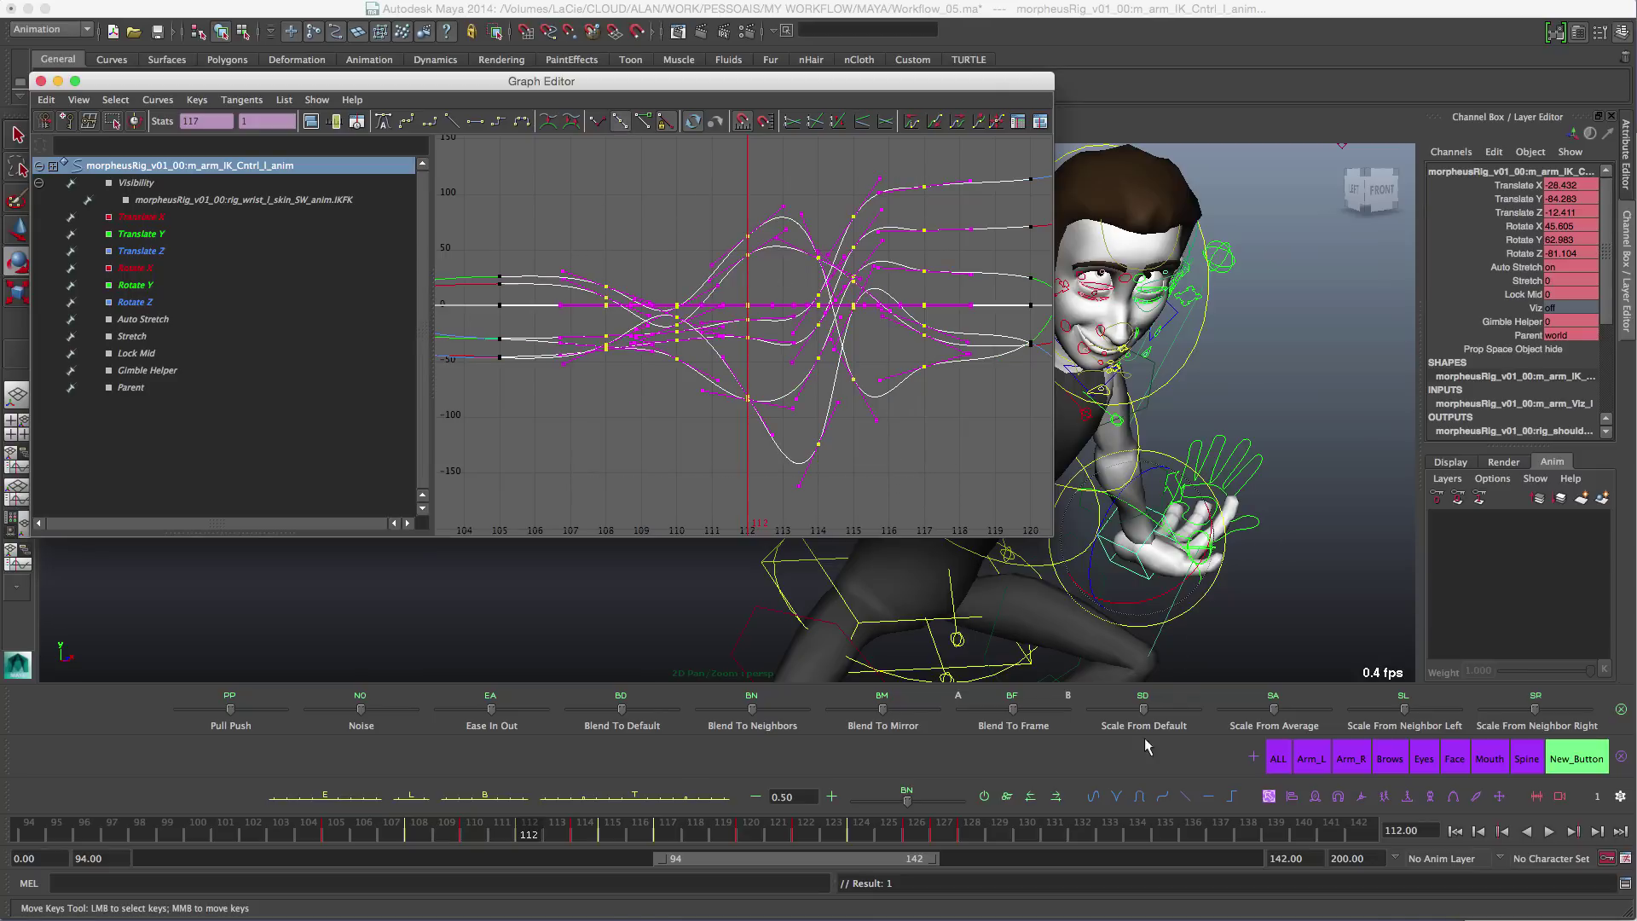
click(1164, 796)
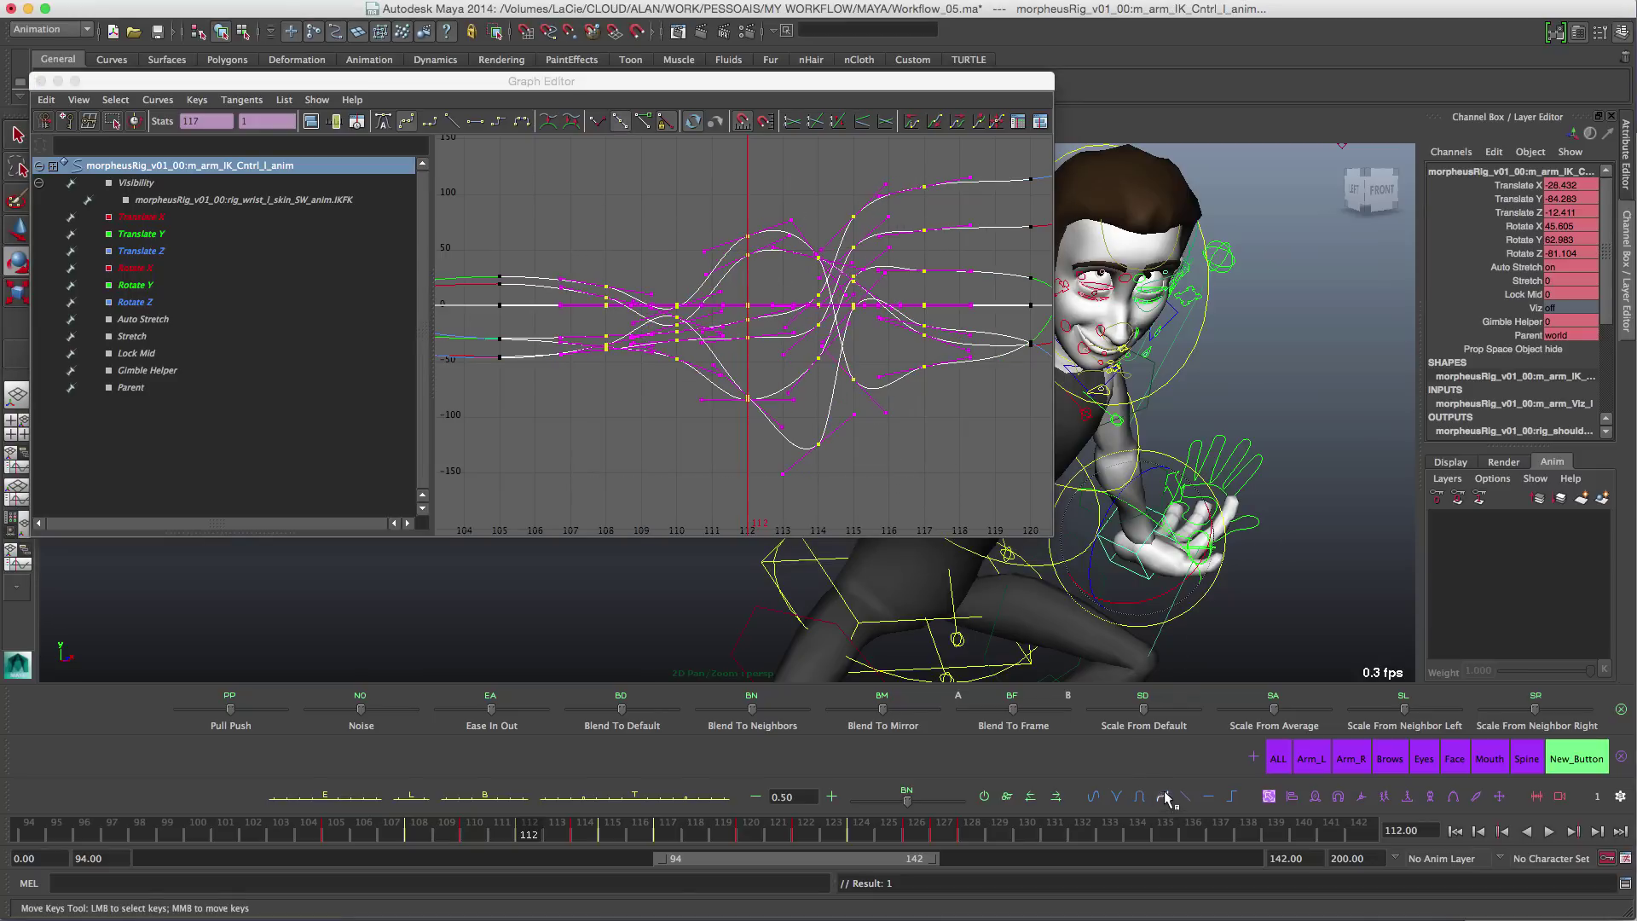
click(968, 474)
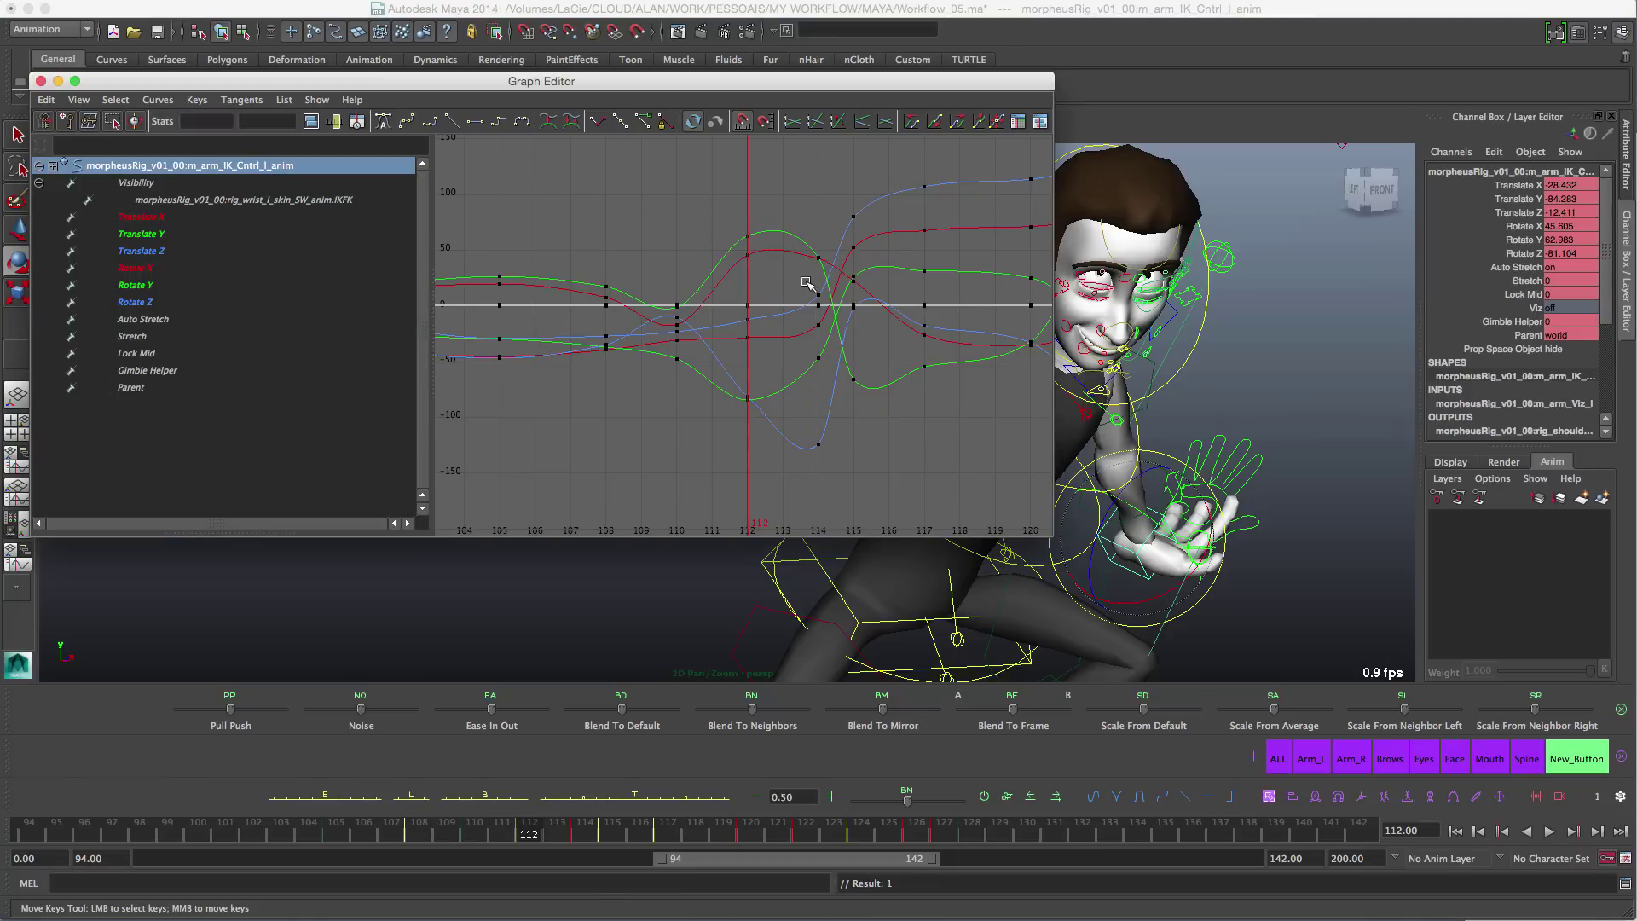
alt+shift+right_drag(811, 397, 775, 301)
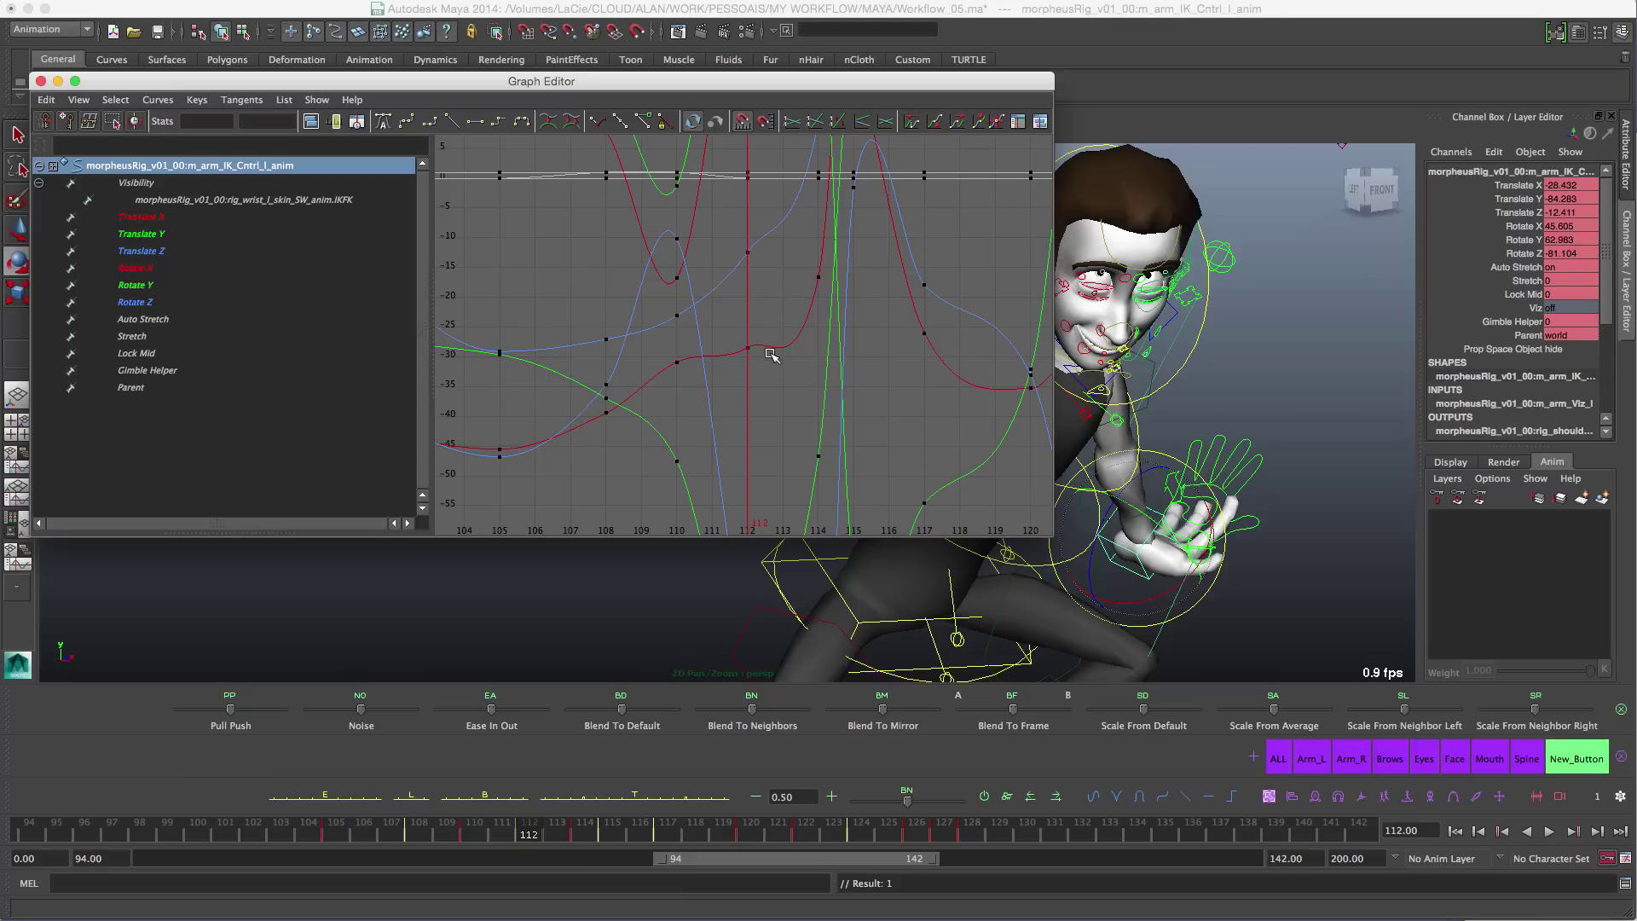
click(737, 353)
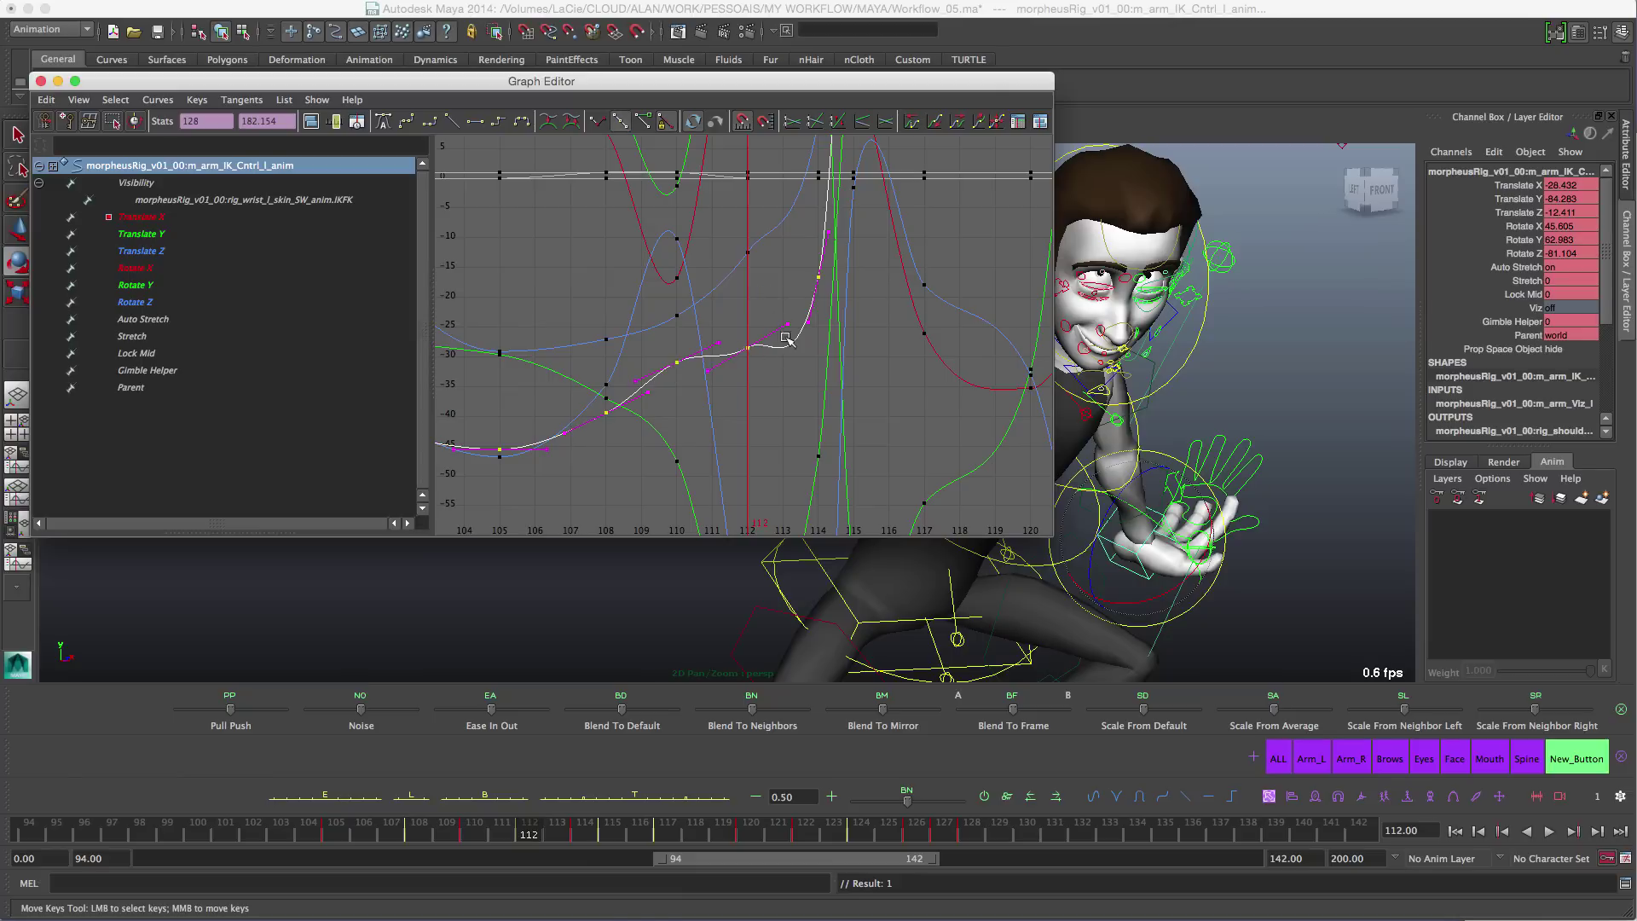
middle_drag(812, 269, 833, 271)
key(super+z)
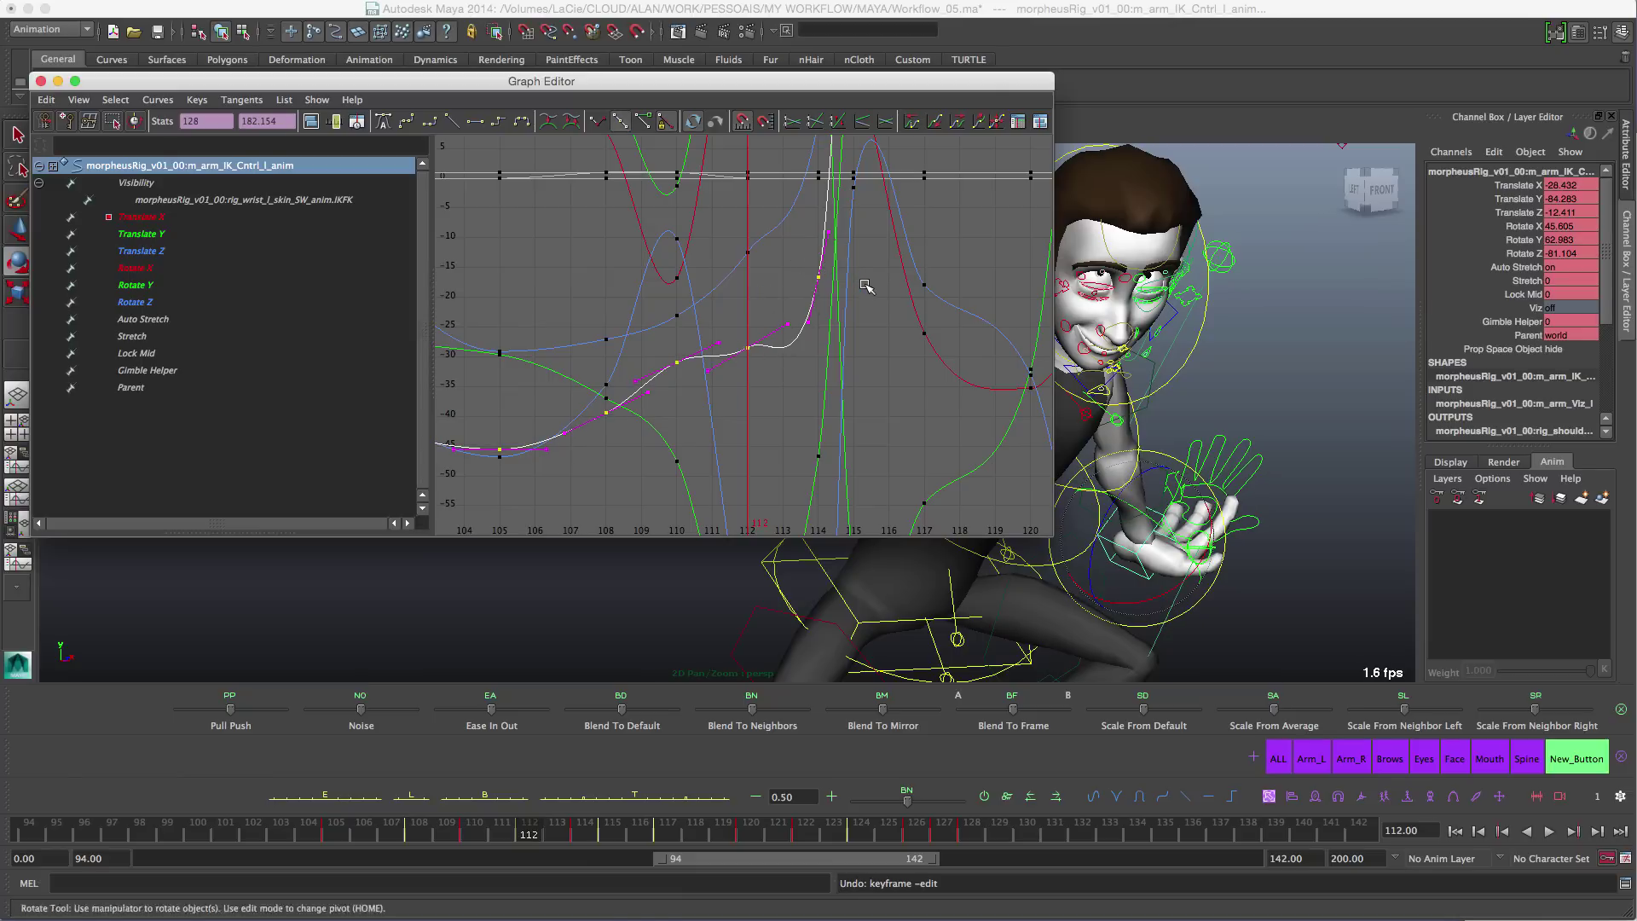
click(863, 271)
Step: Apply flow tangents to the Translate X keys from frame 110 to 114, including the Translate Z and Rotate X keys at frame 110
drag(868, 261, 662, 394)
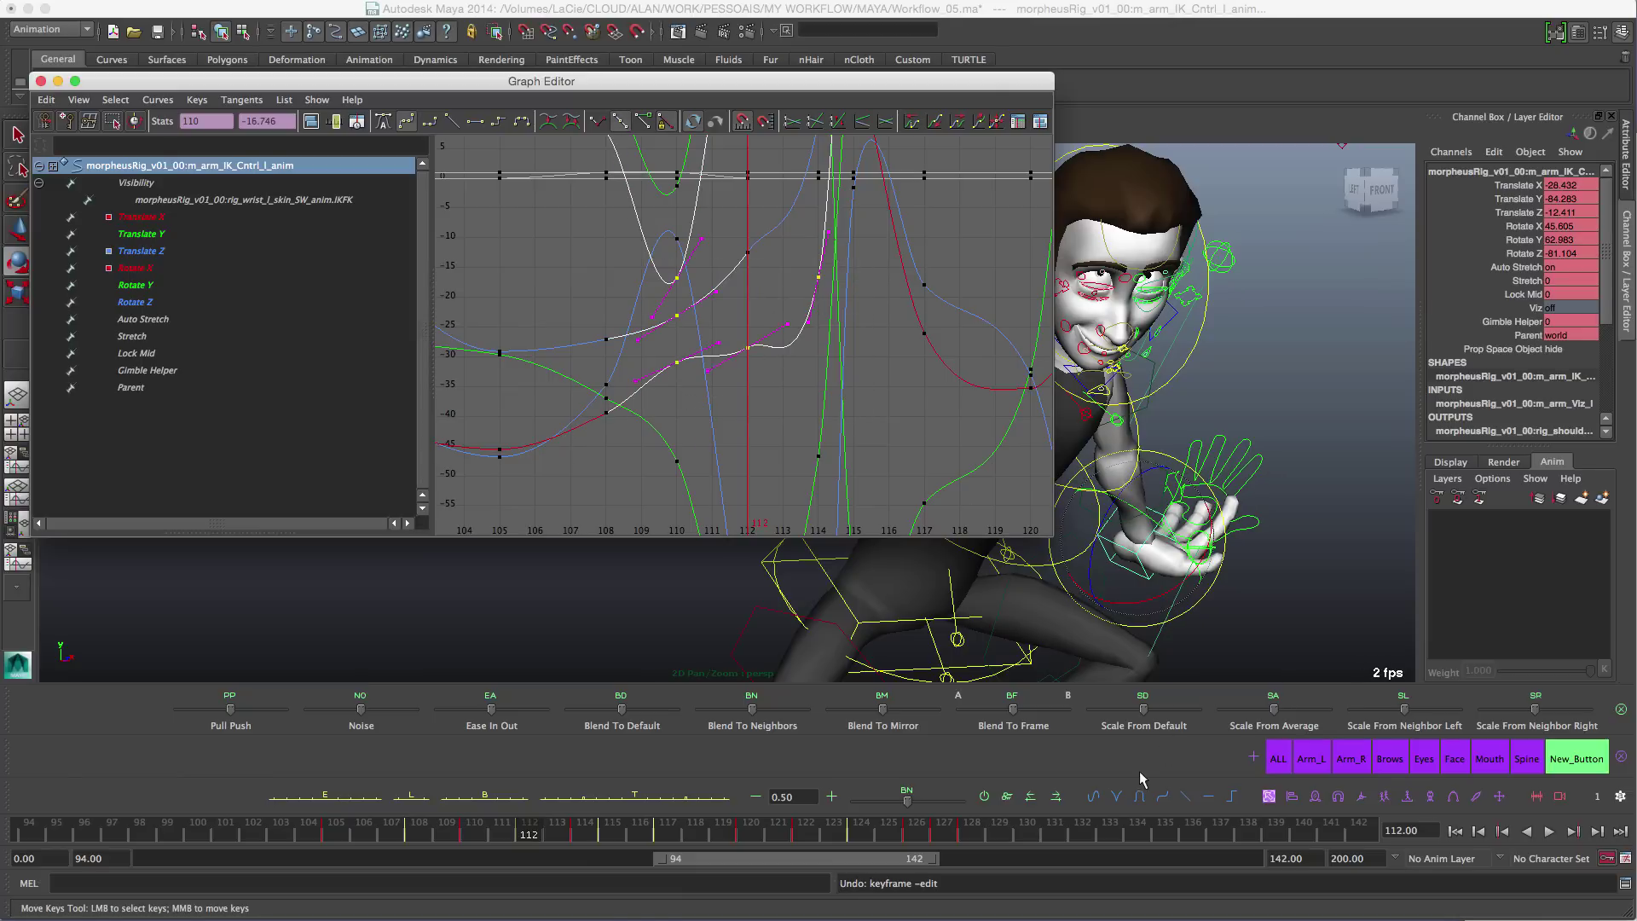
click(1092, 798)
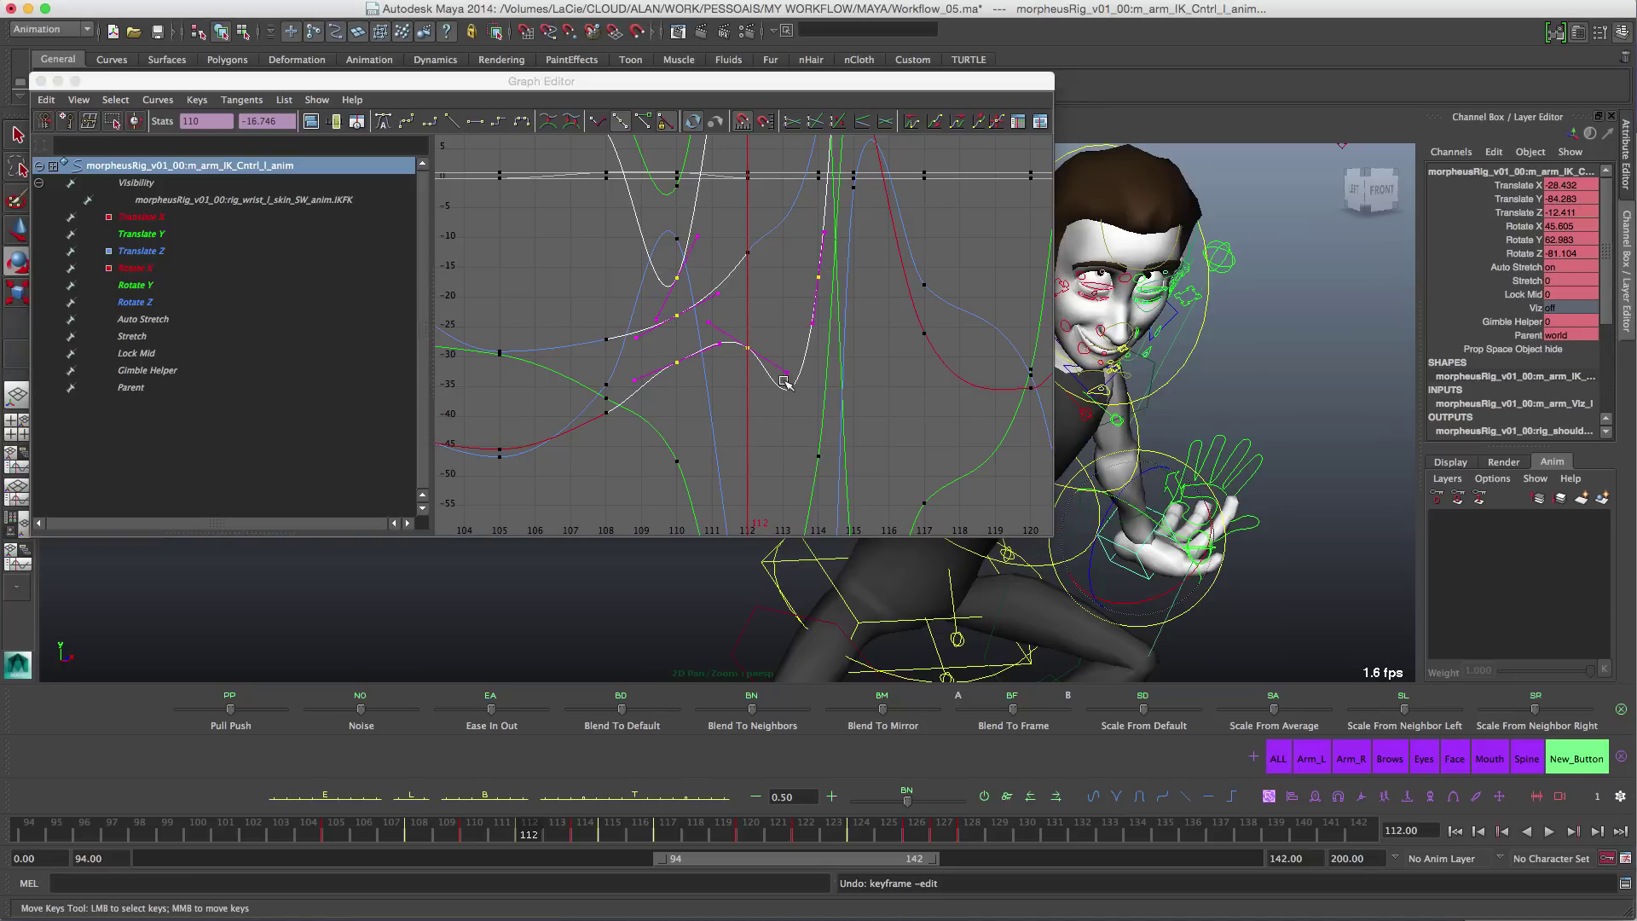
Step: Examine the left arm control's animation curves across the frame range, including the selected key at frame 110
click(765, 431)
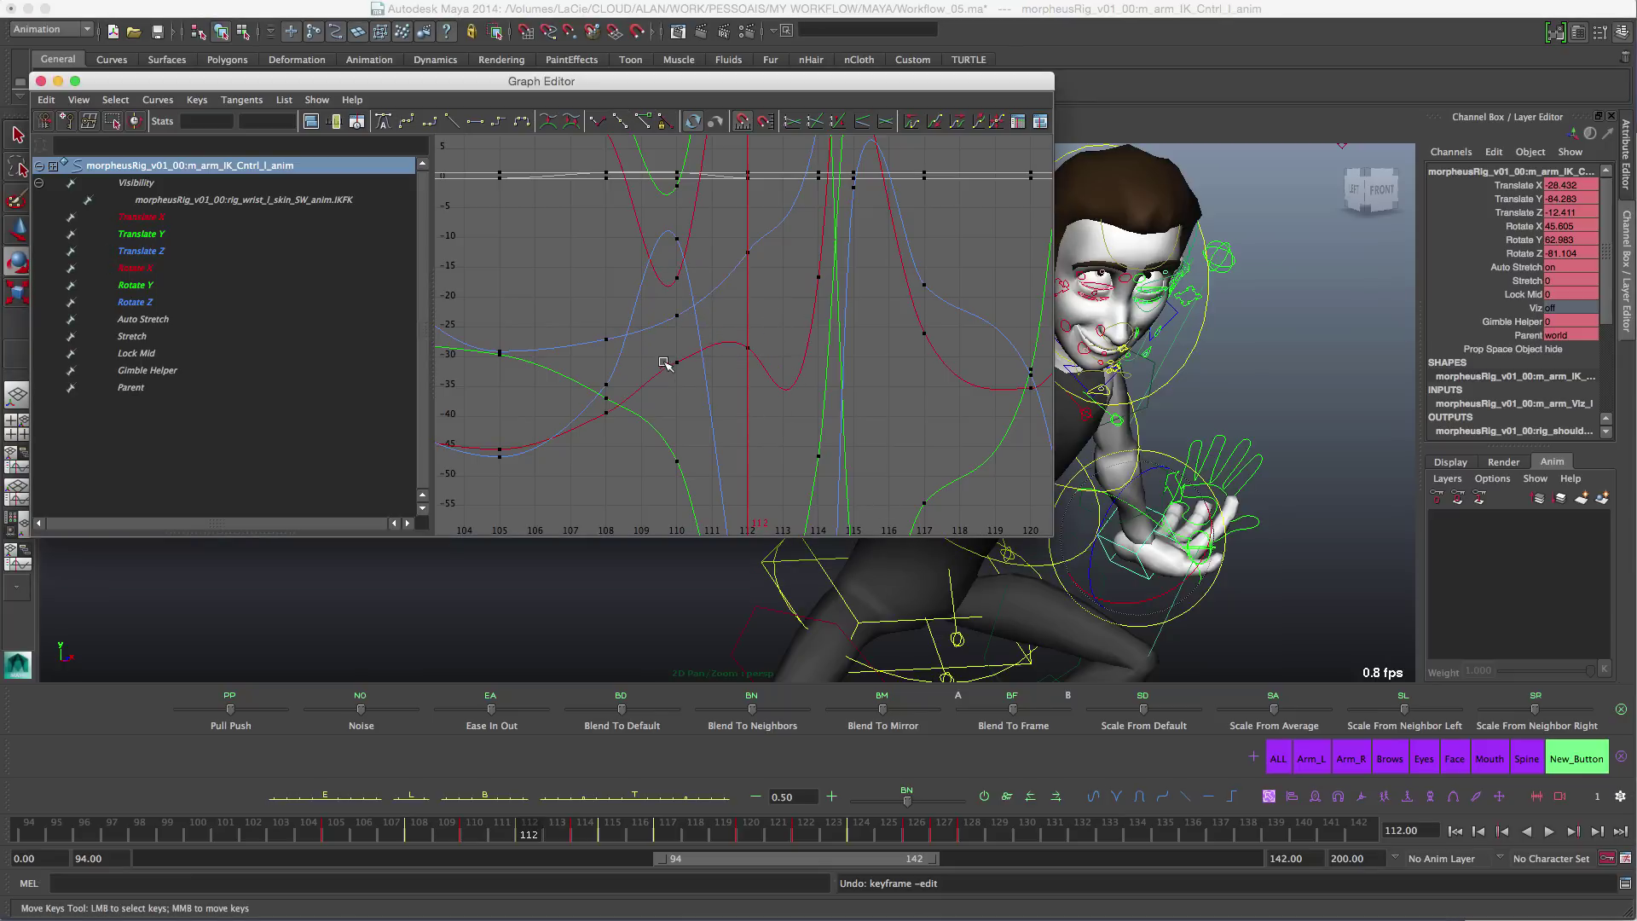
drag(663, 359, 694, 367)
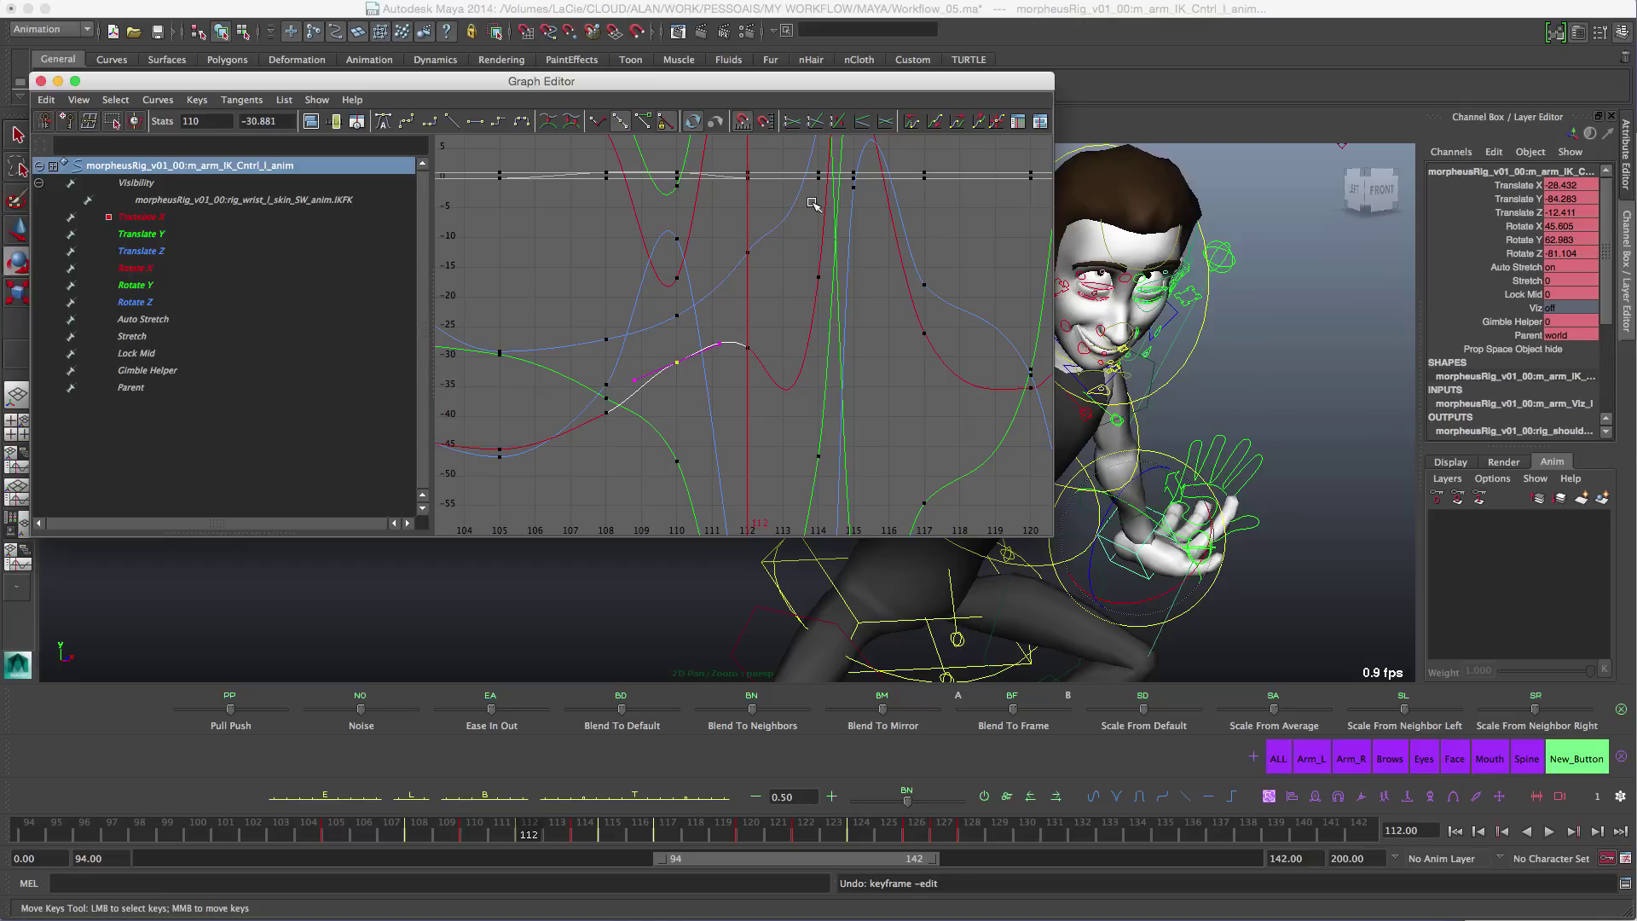
alt+shift+right_drag(799, 218, 816, 366)
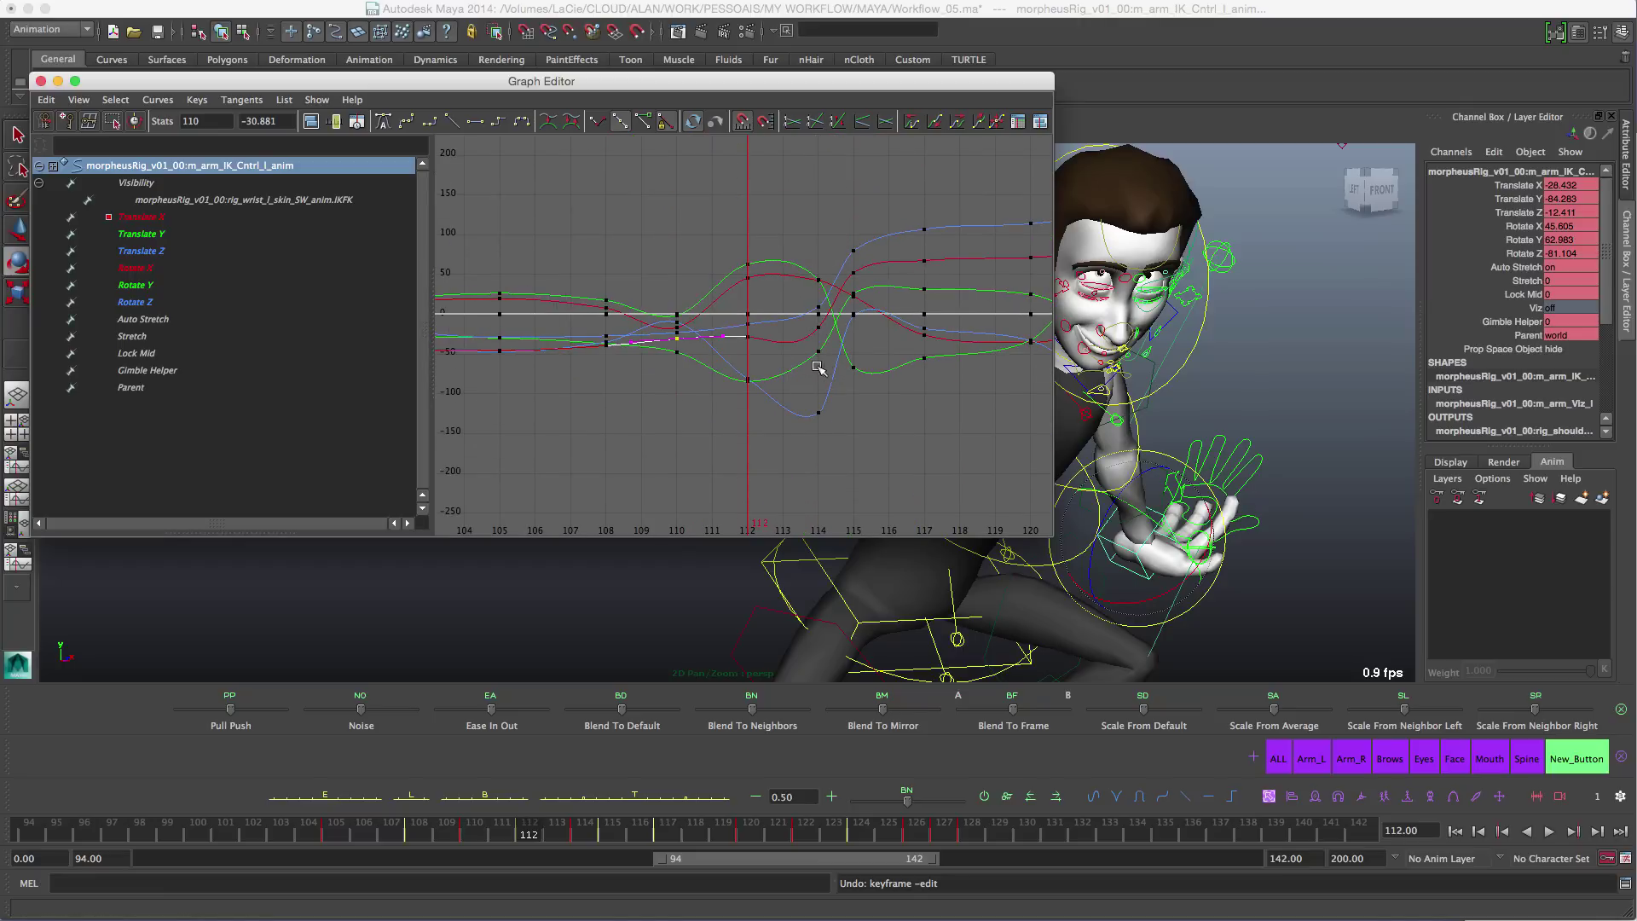
alt+middle_drag(863, 401, 809, 379)
alt+shift+right_drag(868, 392, 836, 392)
click(853, 415)
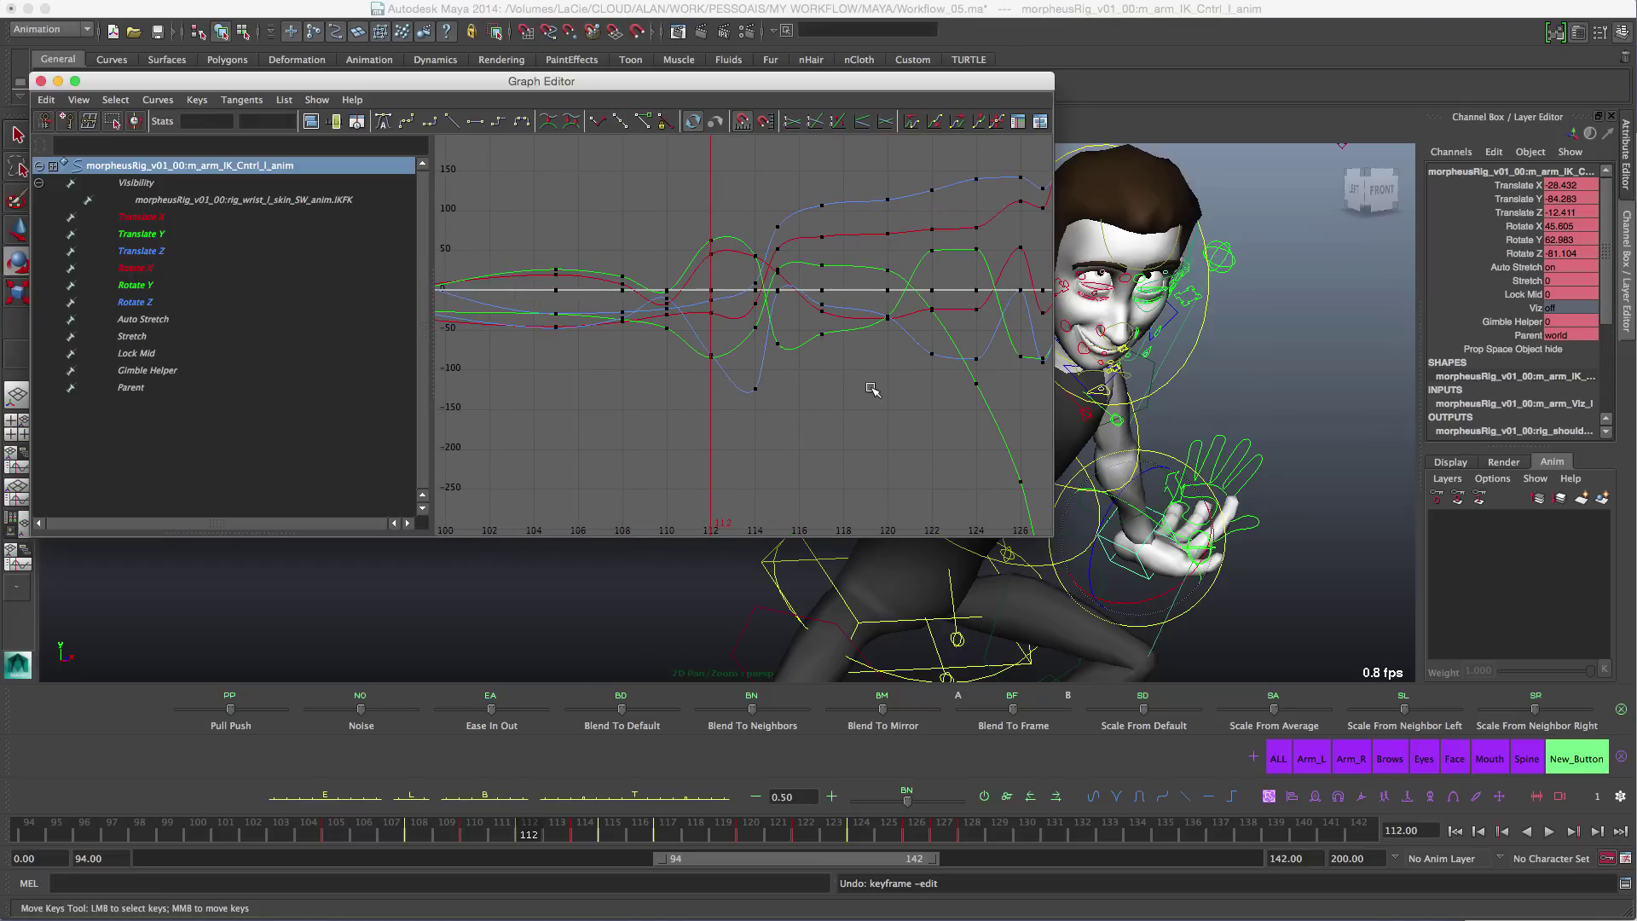
alt+middle_drag(937, 413, 862, 439)
alt+middle_drag(719, 415, 563, 318)
alt+shift+right_drag(720, 267, 745, 331)
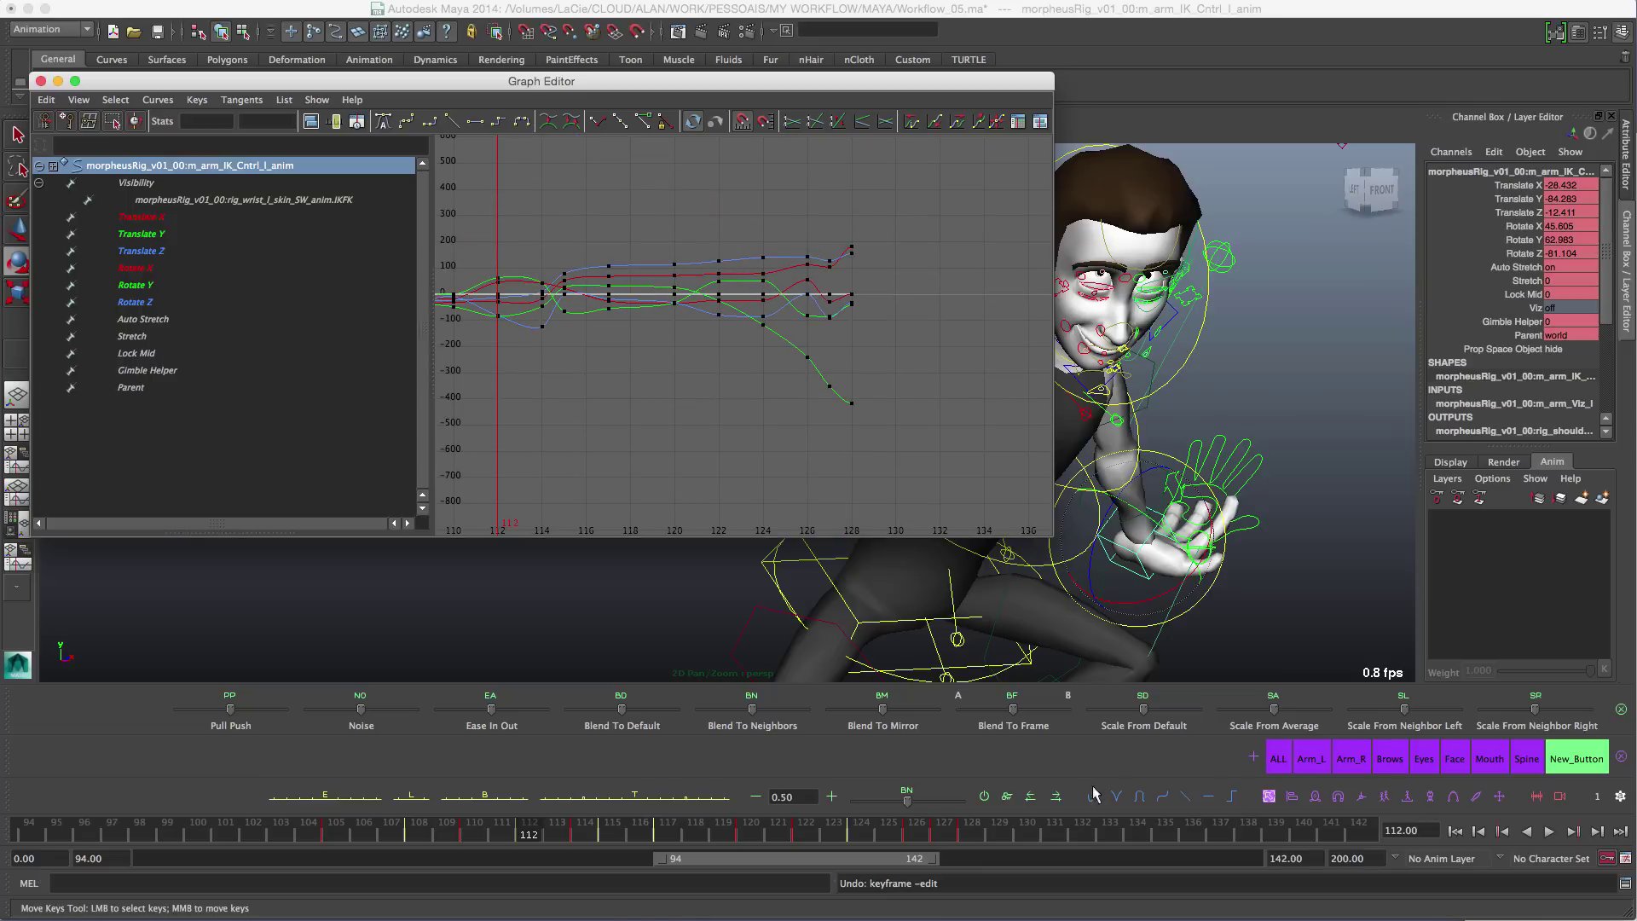
Step: Close the Graph Editor, return to the previous camera view and hide the expanded row of pose-blending sliders
click(961, 654)
key([)
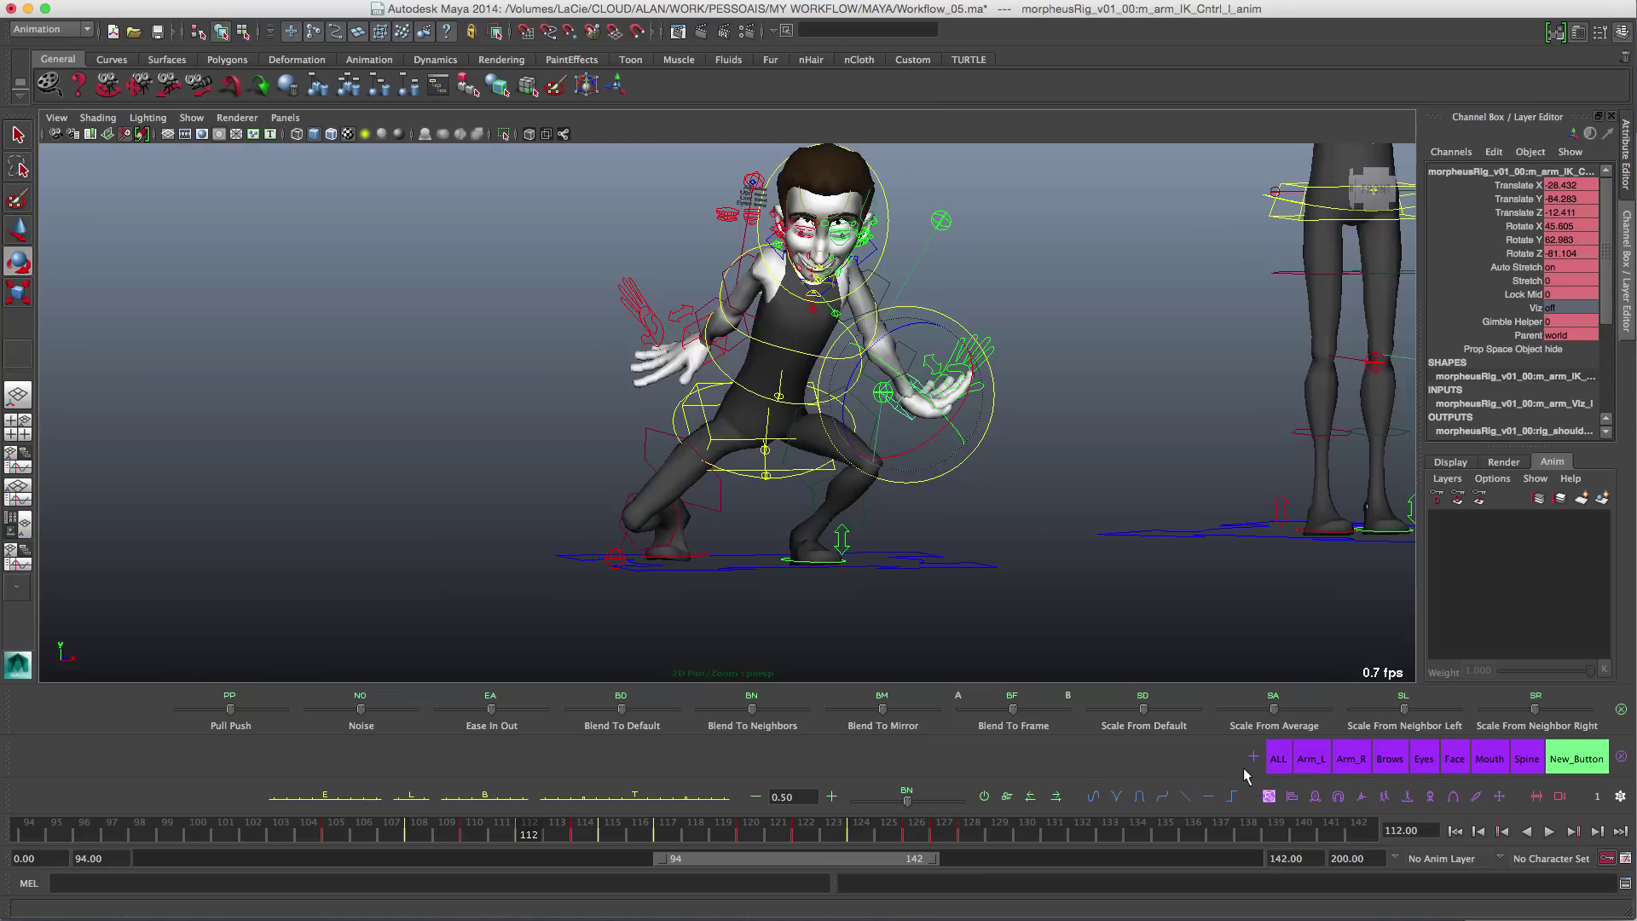
right_click(906, 792)
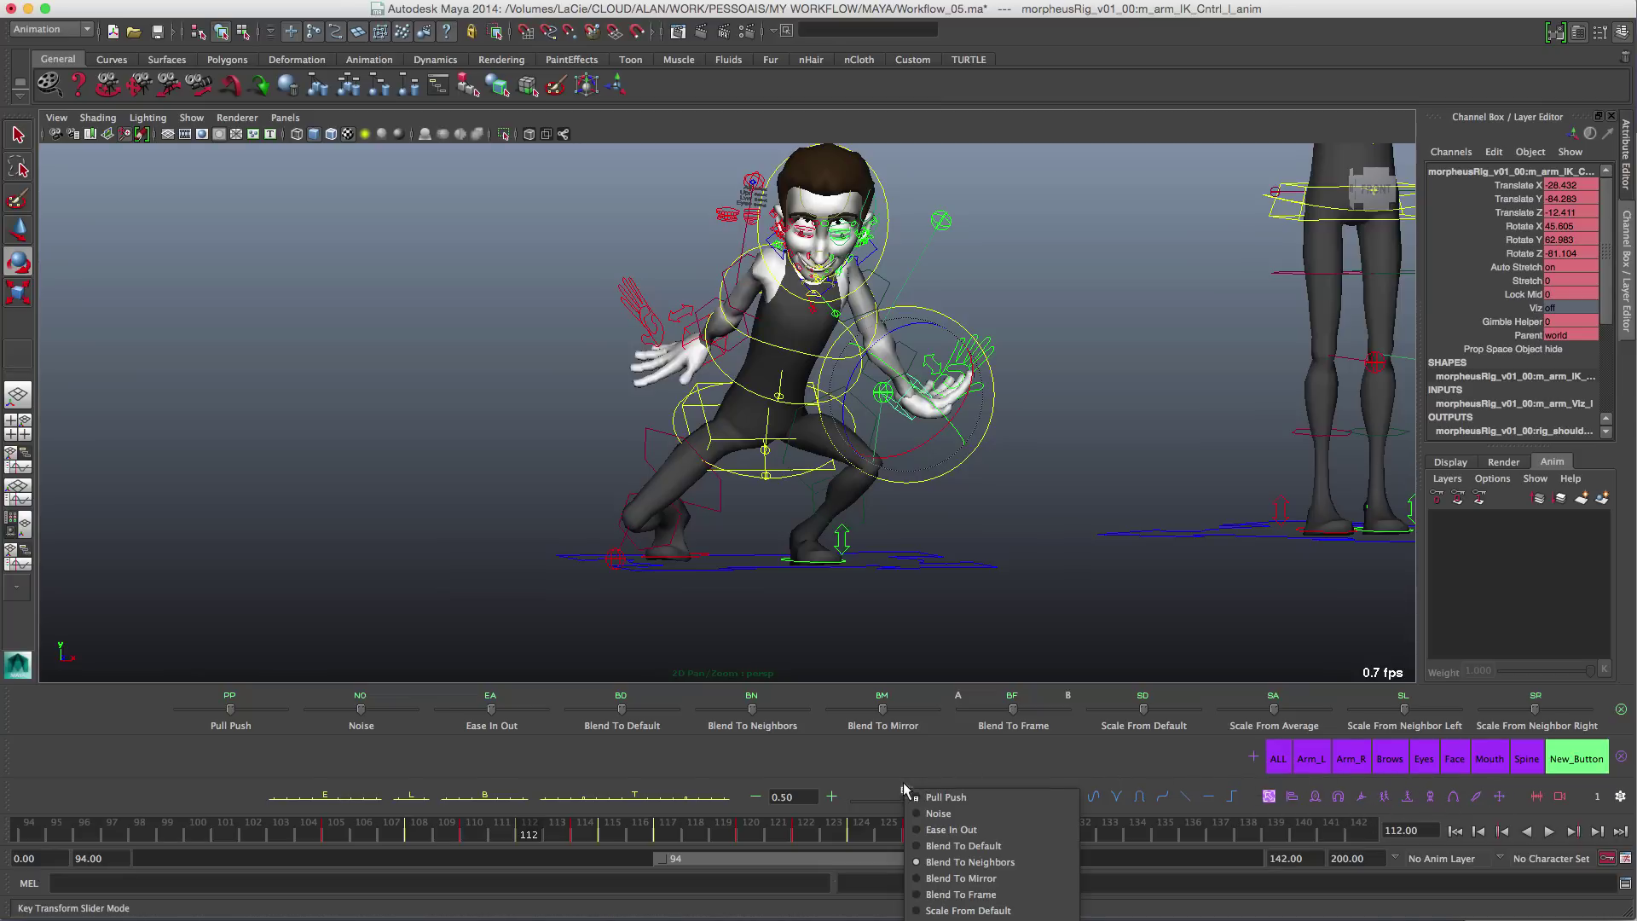
click(968, 919)
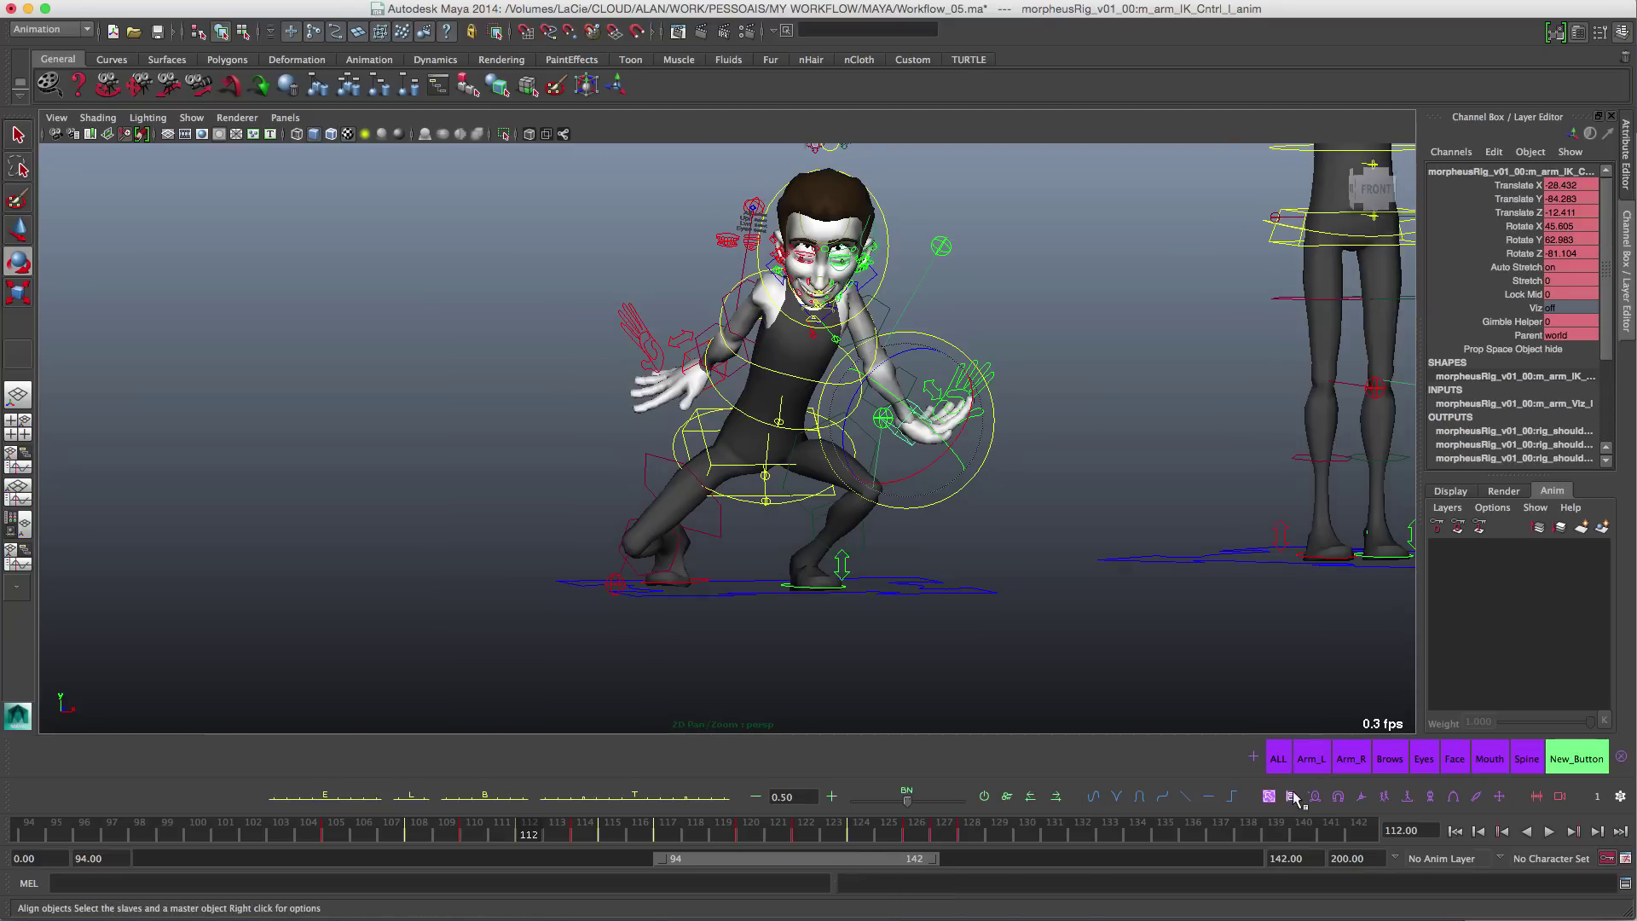
Step: Move the left arm IK control down and outward at frame 112 and align it to the left arm's pole vector control
key(w)
alt+drag(1022, 452, 981, 481)
scroll(945, 469, up, 5)
alt+middle_drag(953, 454, 955, 446)
mouse_move(955, 446)
alt+mouse_down()
mouse_move(981, 416)
mouse_move(948, 420)
alt+mouse_up()
drag(898, 479, 923, 528)
alt+drag(1035, 537, 1006, 537)
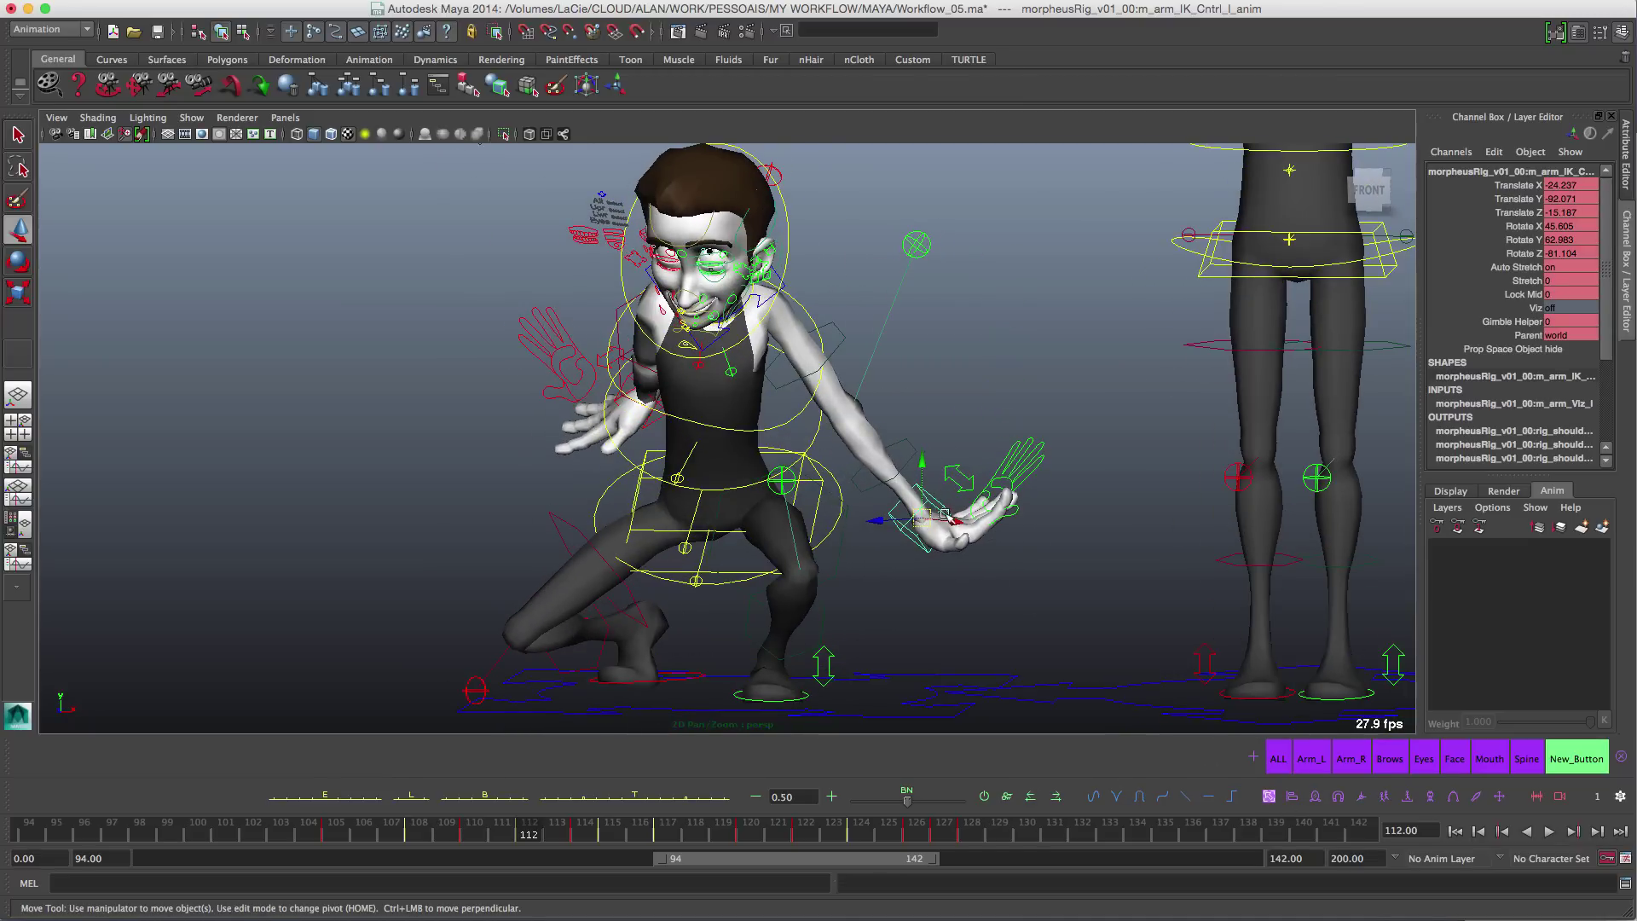
click(921, 244)
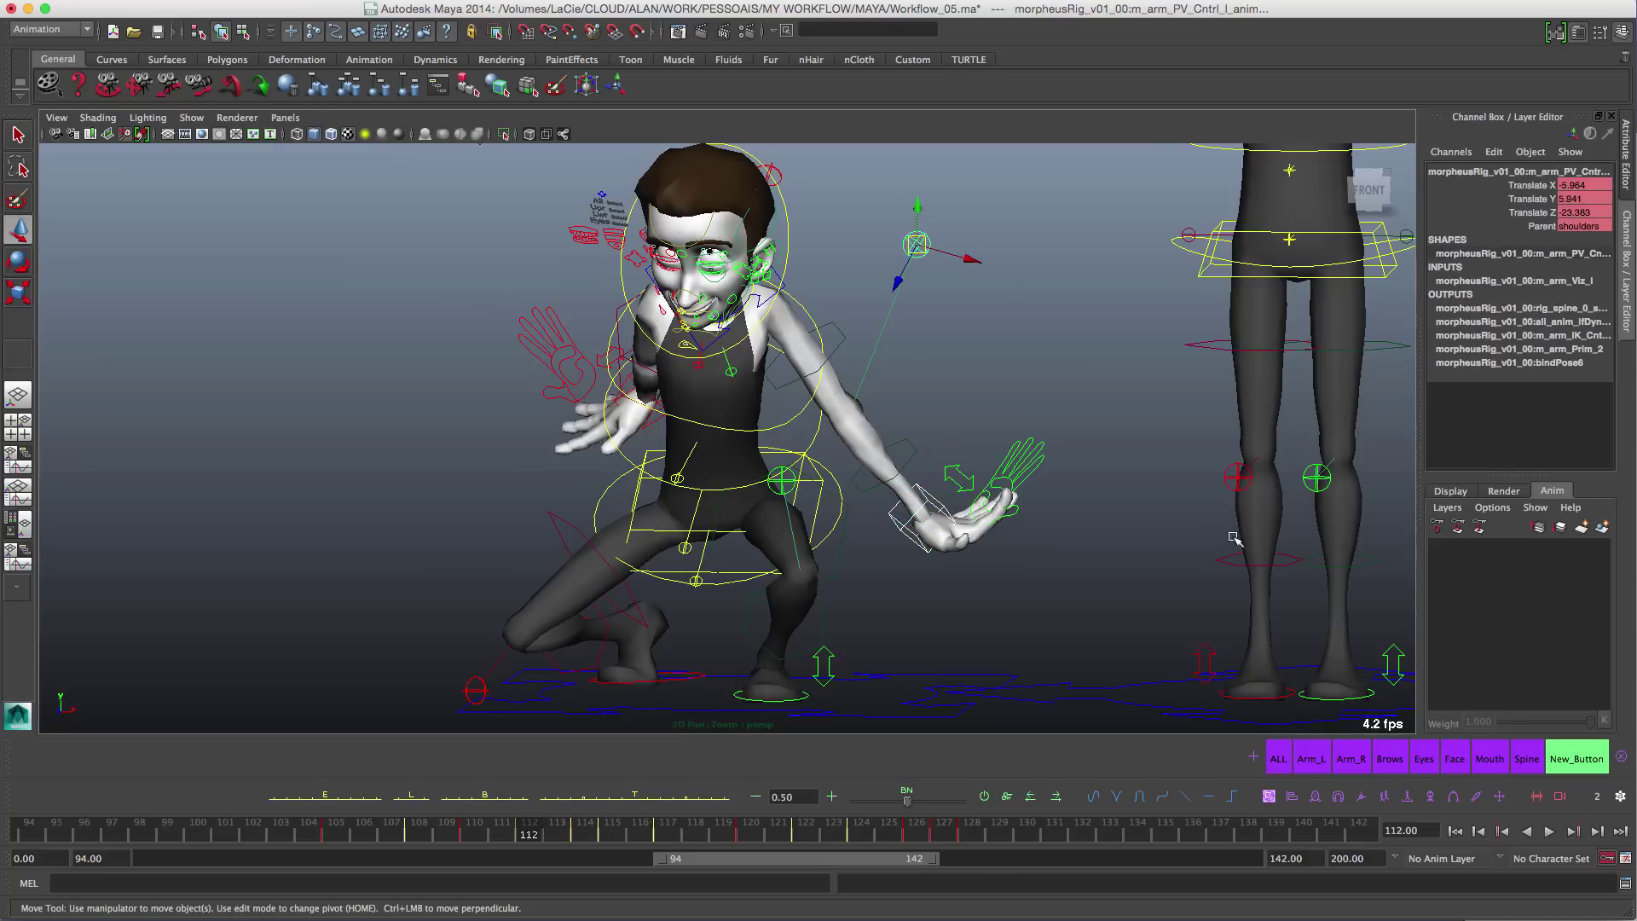
click(1292, 798)
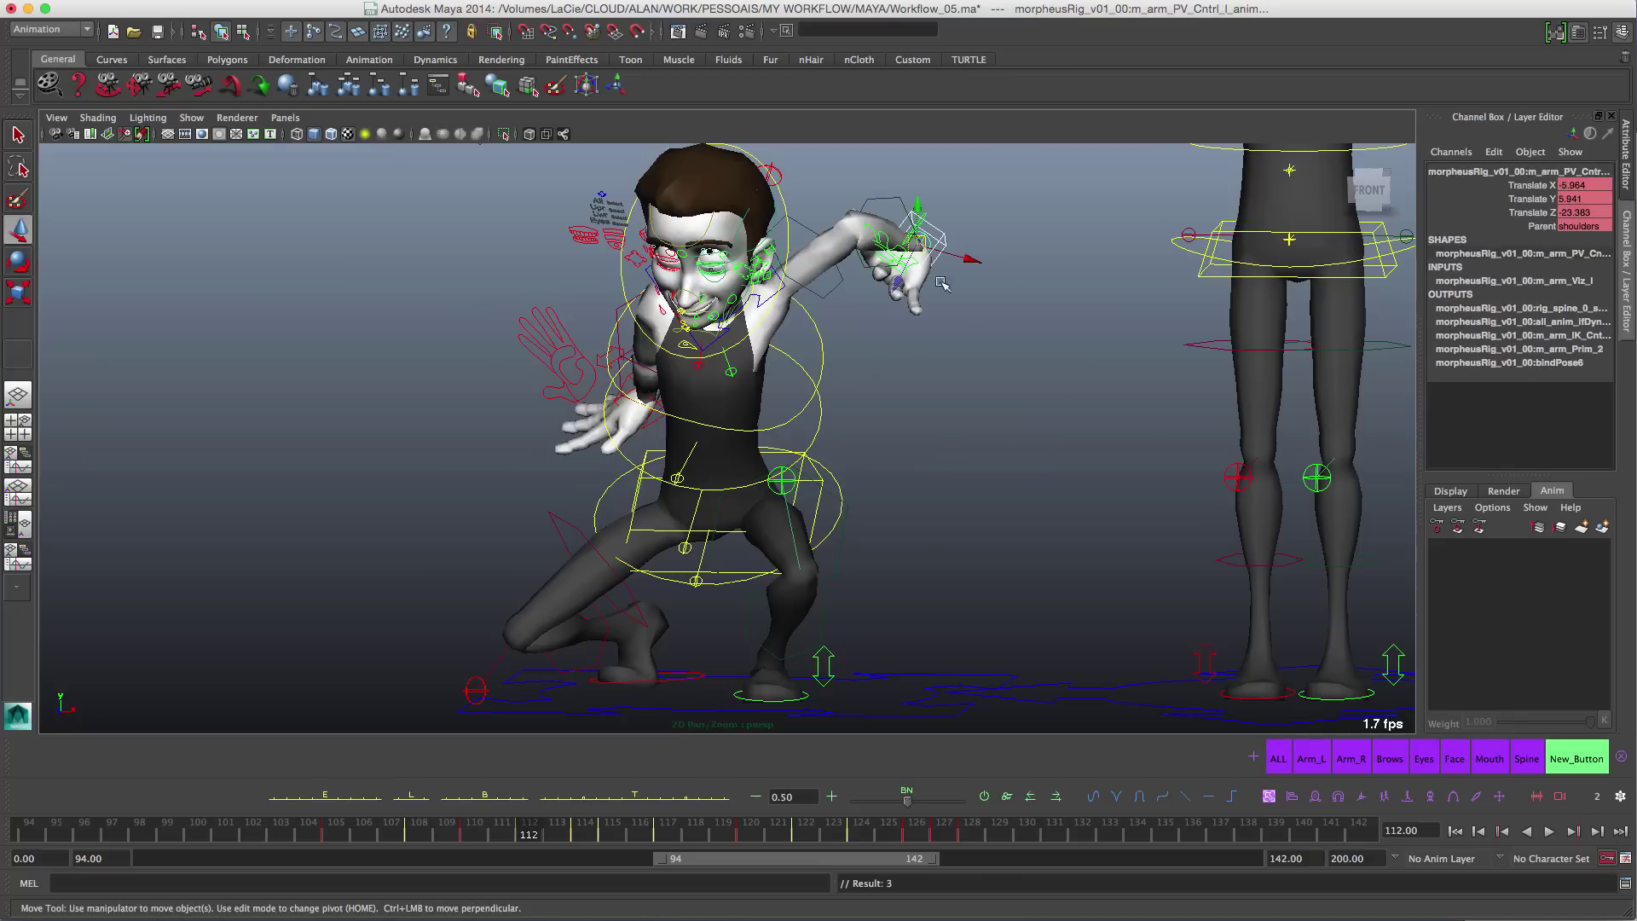
Step: Lower the left arm IK control vertically from the pole vector to below elbow height
click(969, 289)
click(936, 231)
drag(921, 245, 921, 452)
Step: Try aligning both arm IK controls to the left arm's pole vector control, and undo the alignment
alt+drag(653, 417, 667, 426)
click(644, 449)
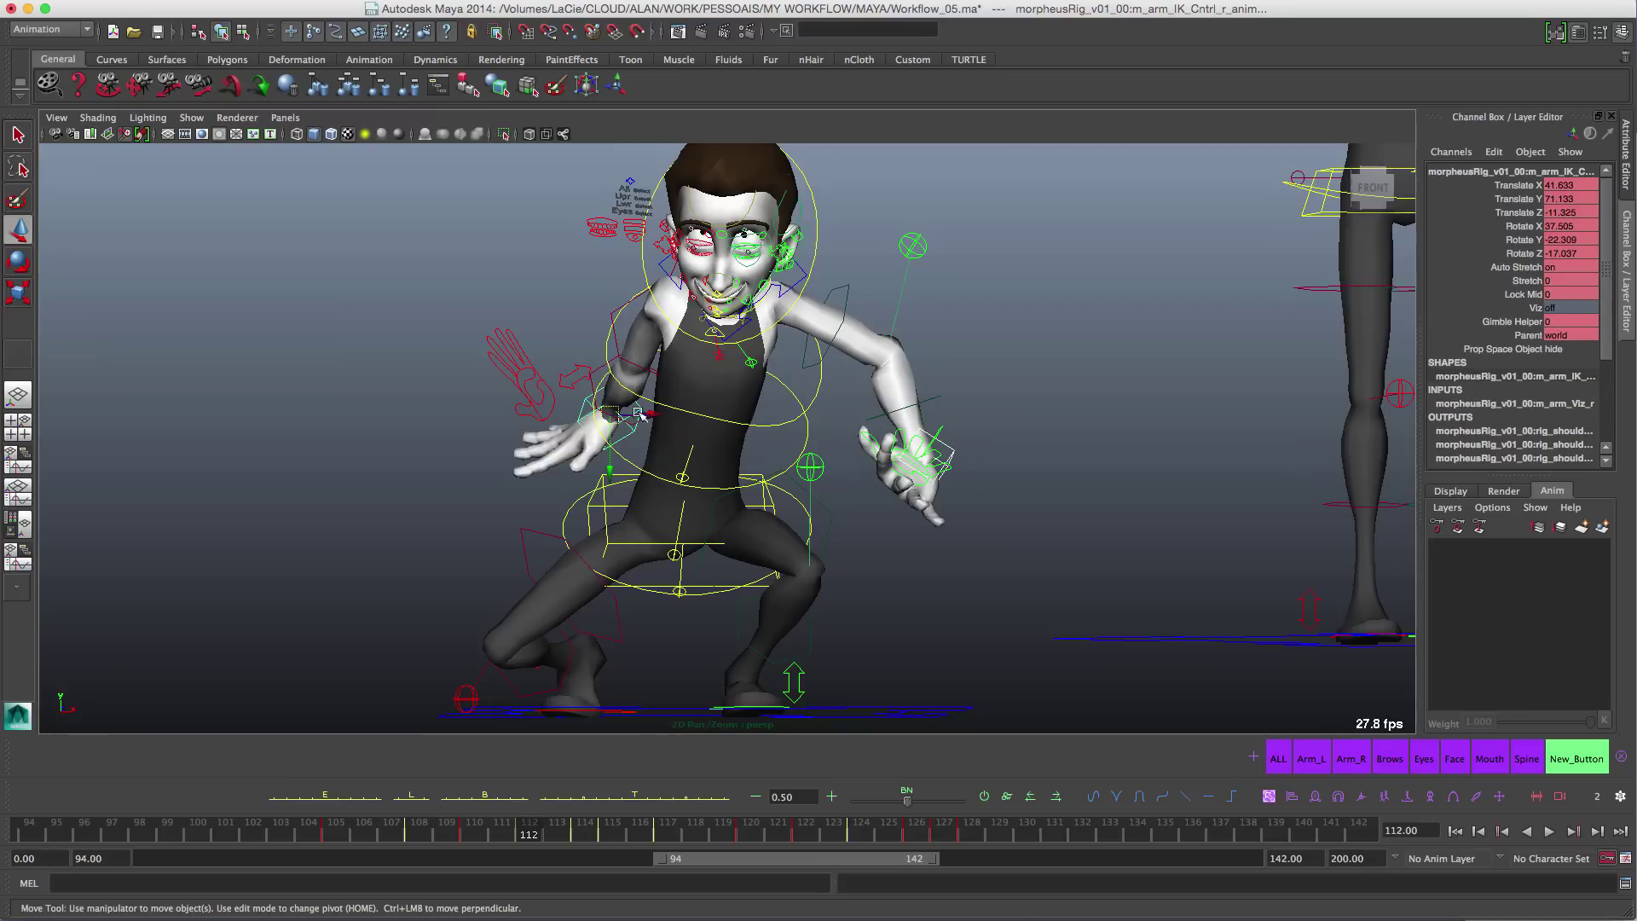
click(926, 250)
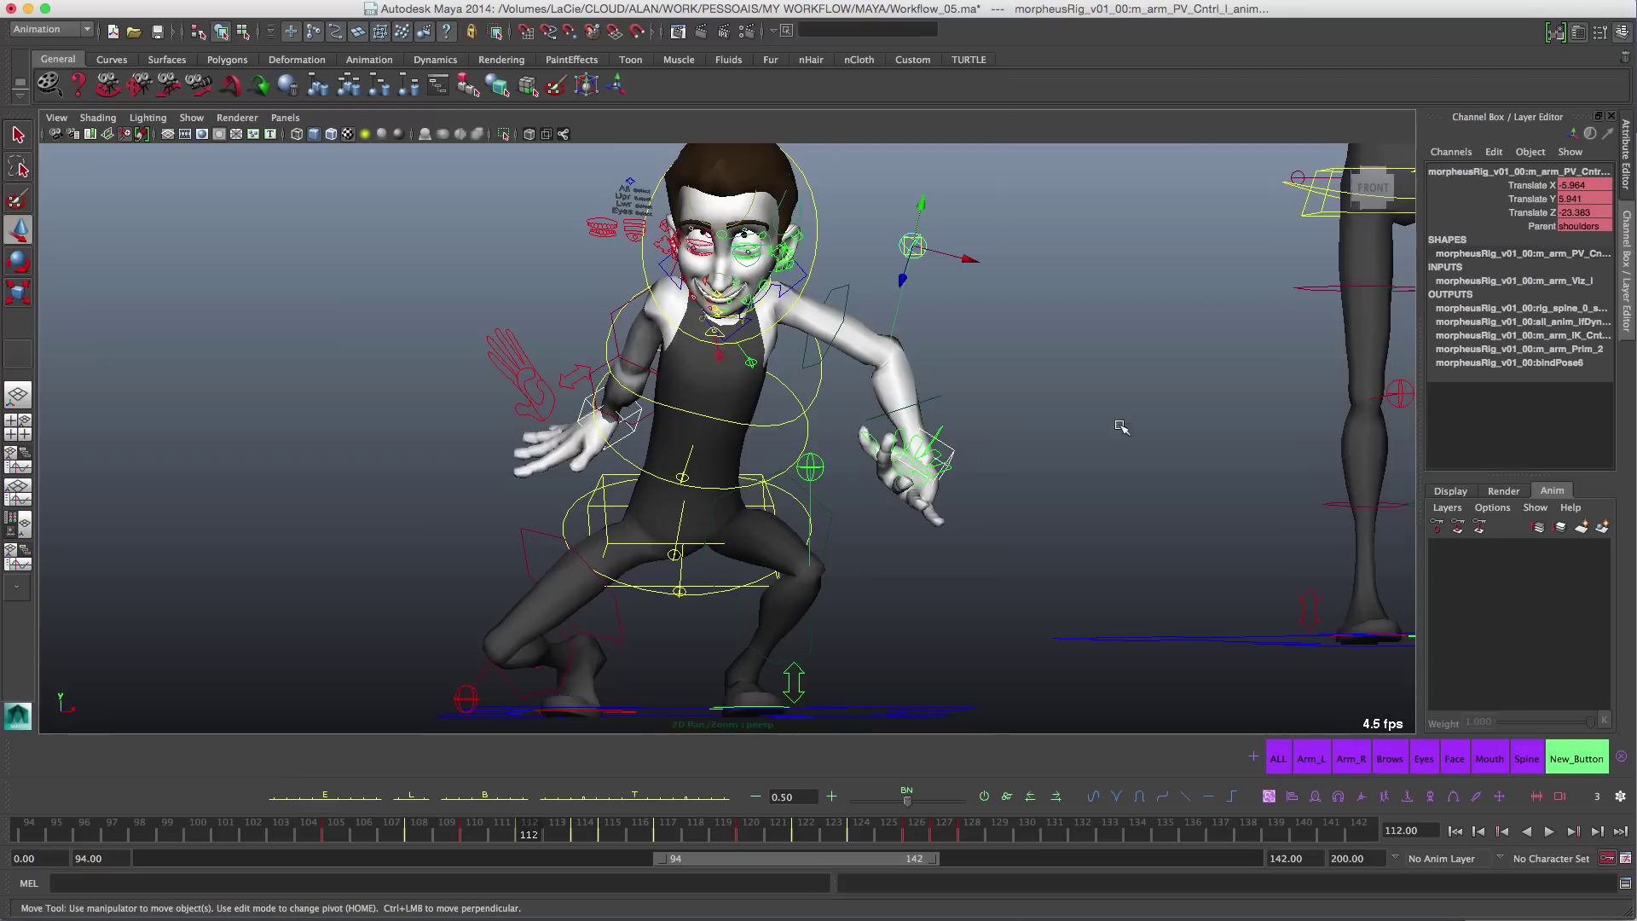
click(1295, 796)
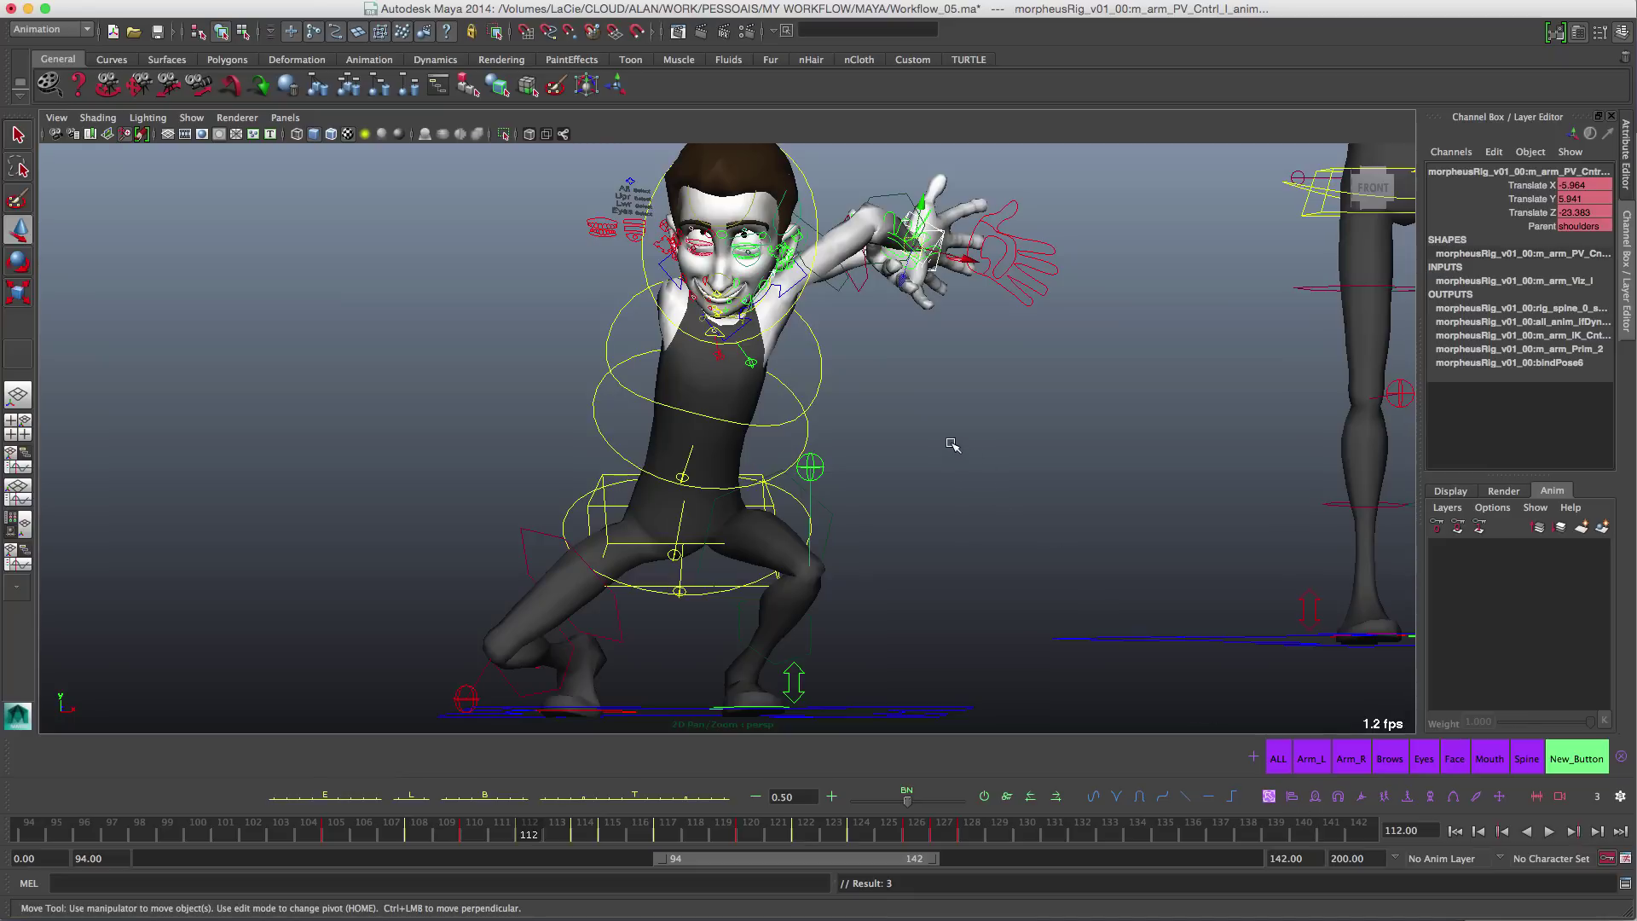
key(ctrl+z)
Step: Set a key on the standing character's spine root control at frame 94
scroll(928, 566, down, 5)
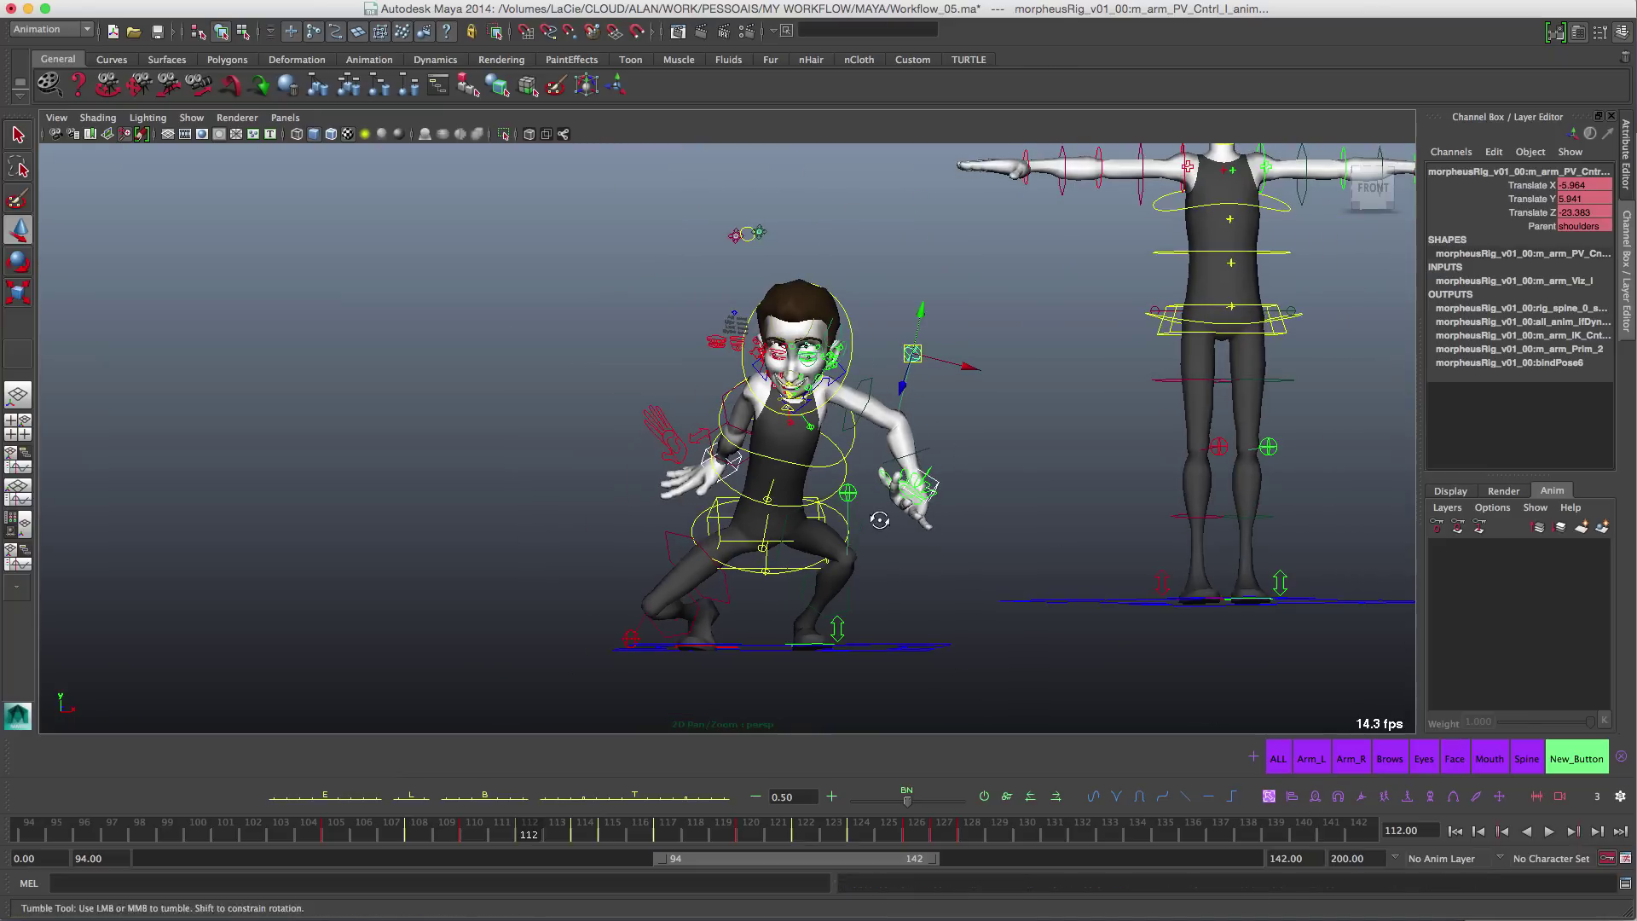
alt+drag(881, 518, 985, 504)
click(993, 465)
alt+middle_drag(1014, 541, 860, 497)
alt+middle_drag(898, 435, 937, 504)
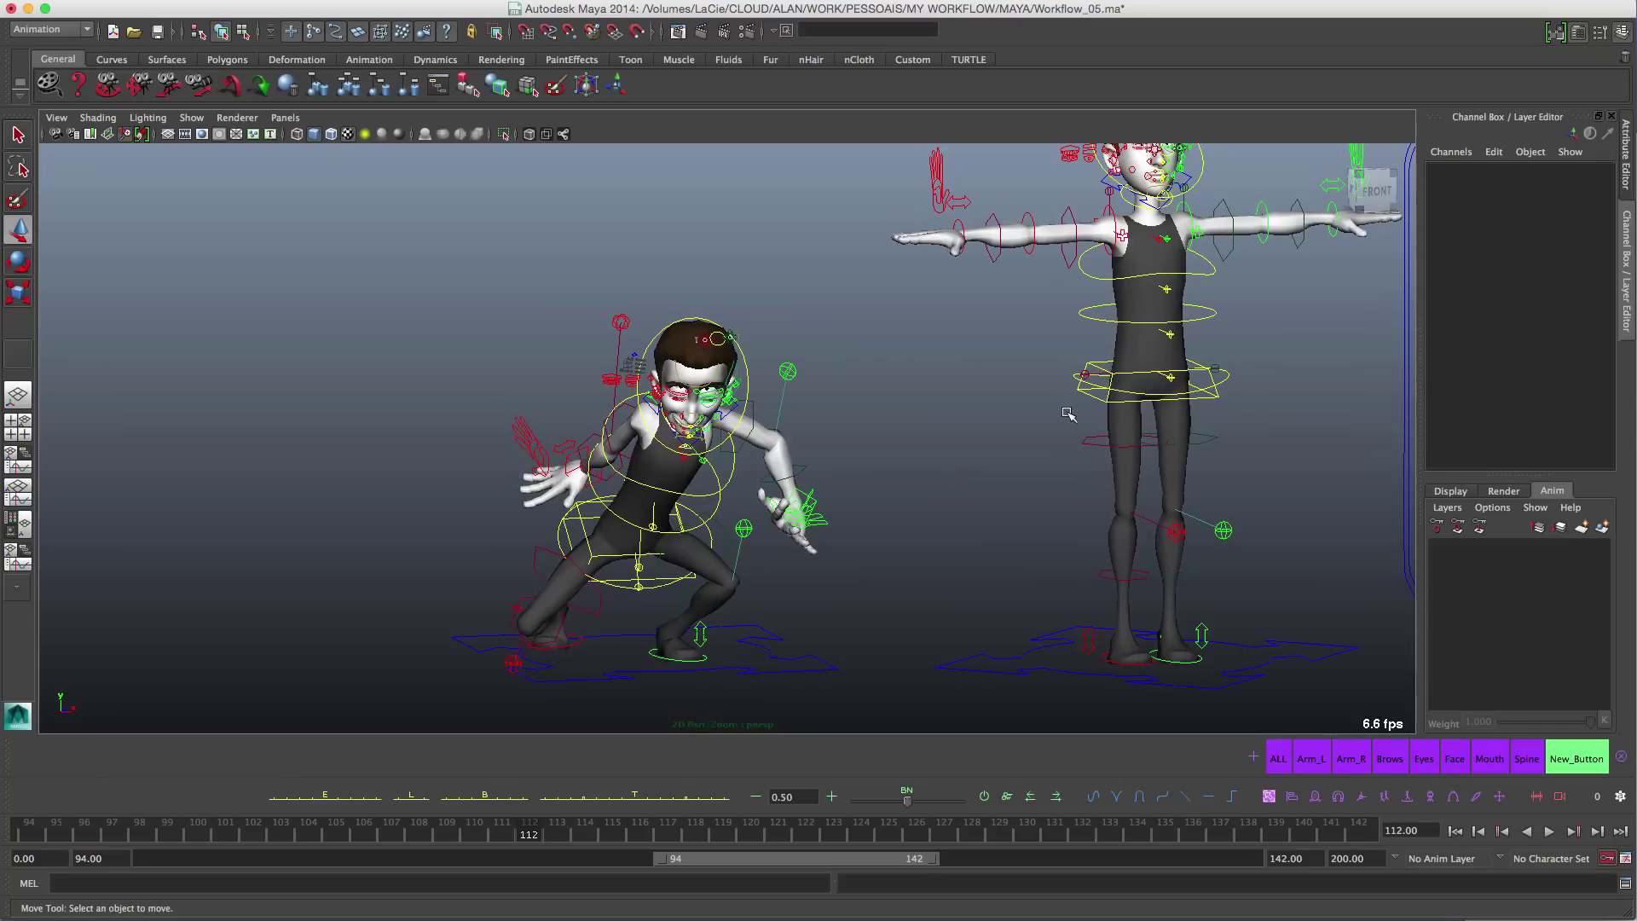
click(1081, 386)
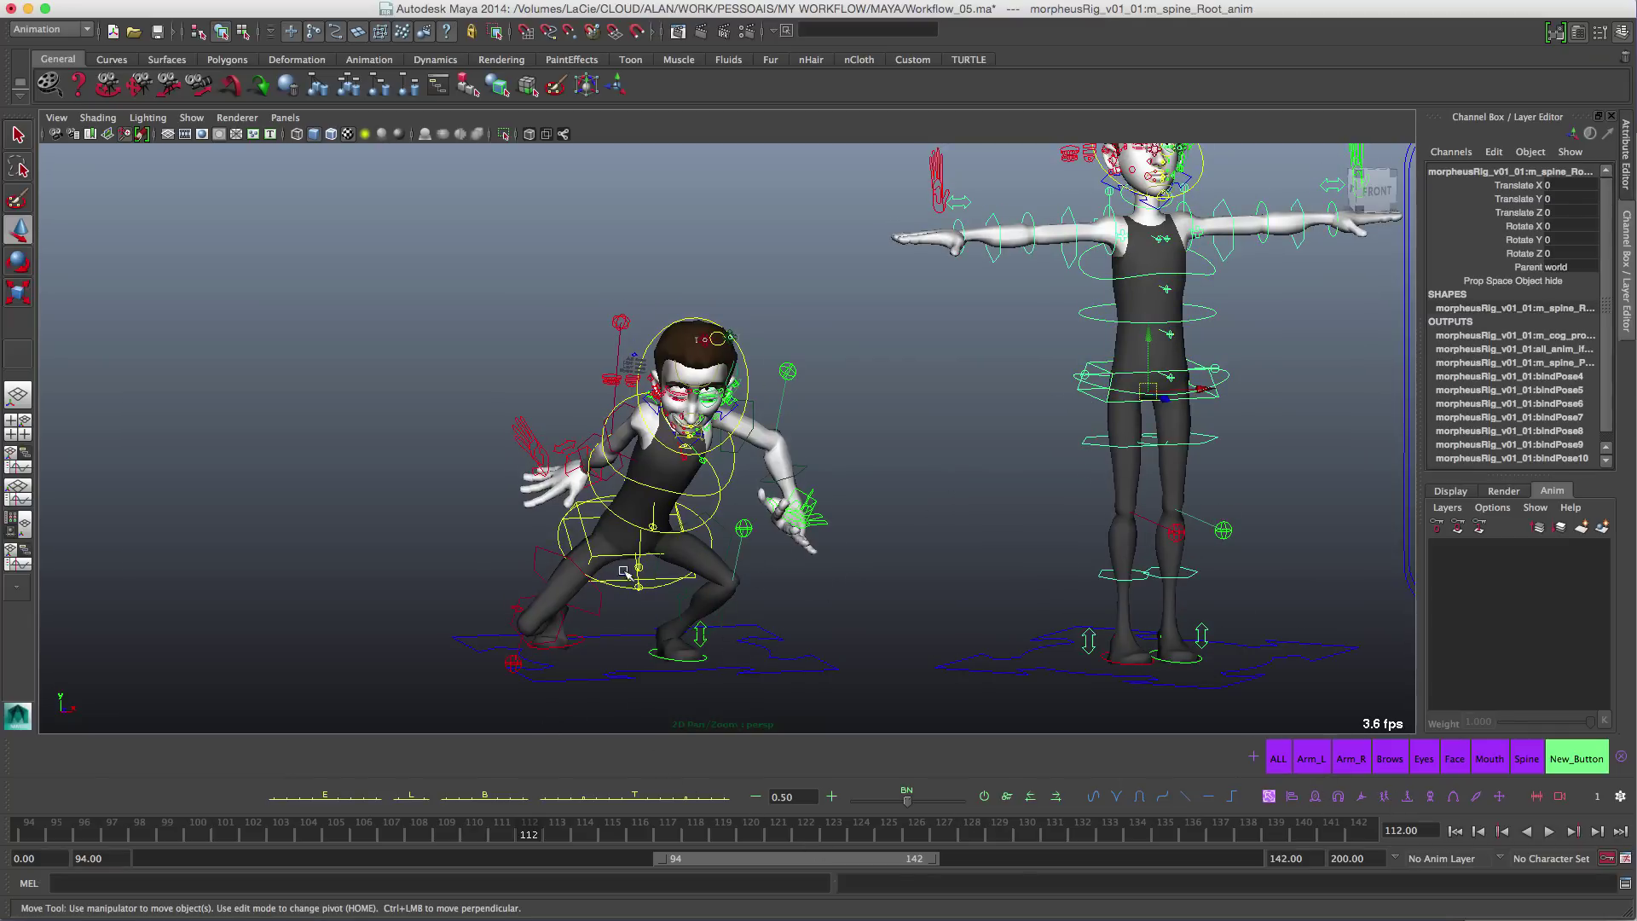
drag(569, 838, 53, 836)
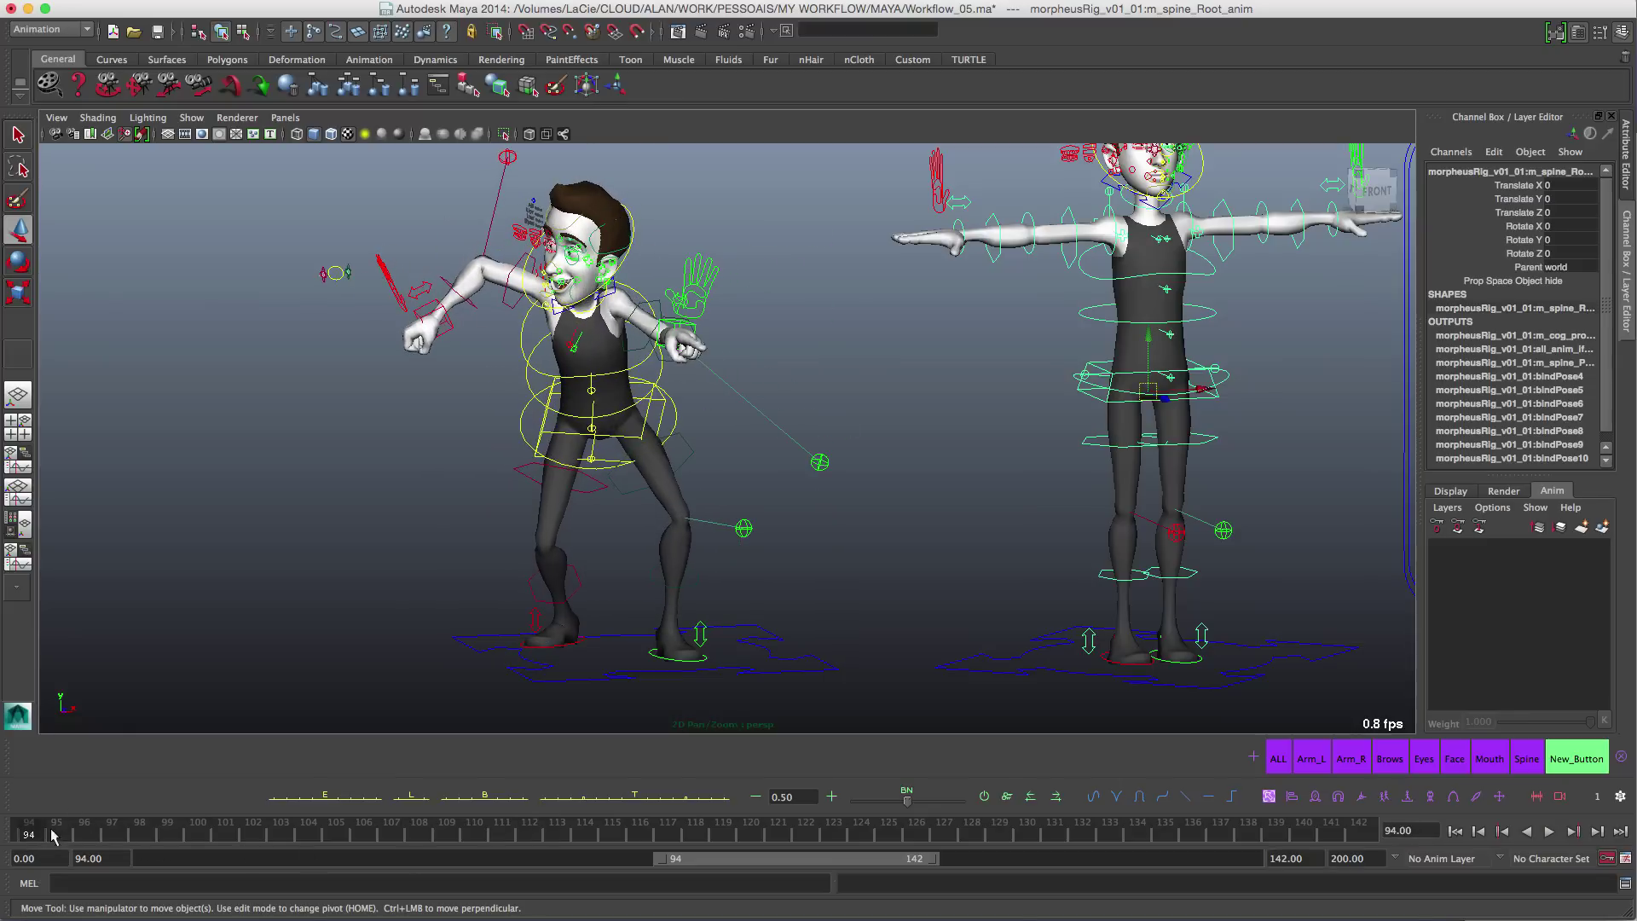
key(s)
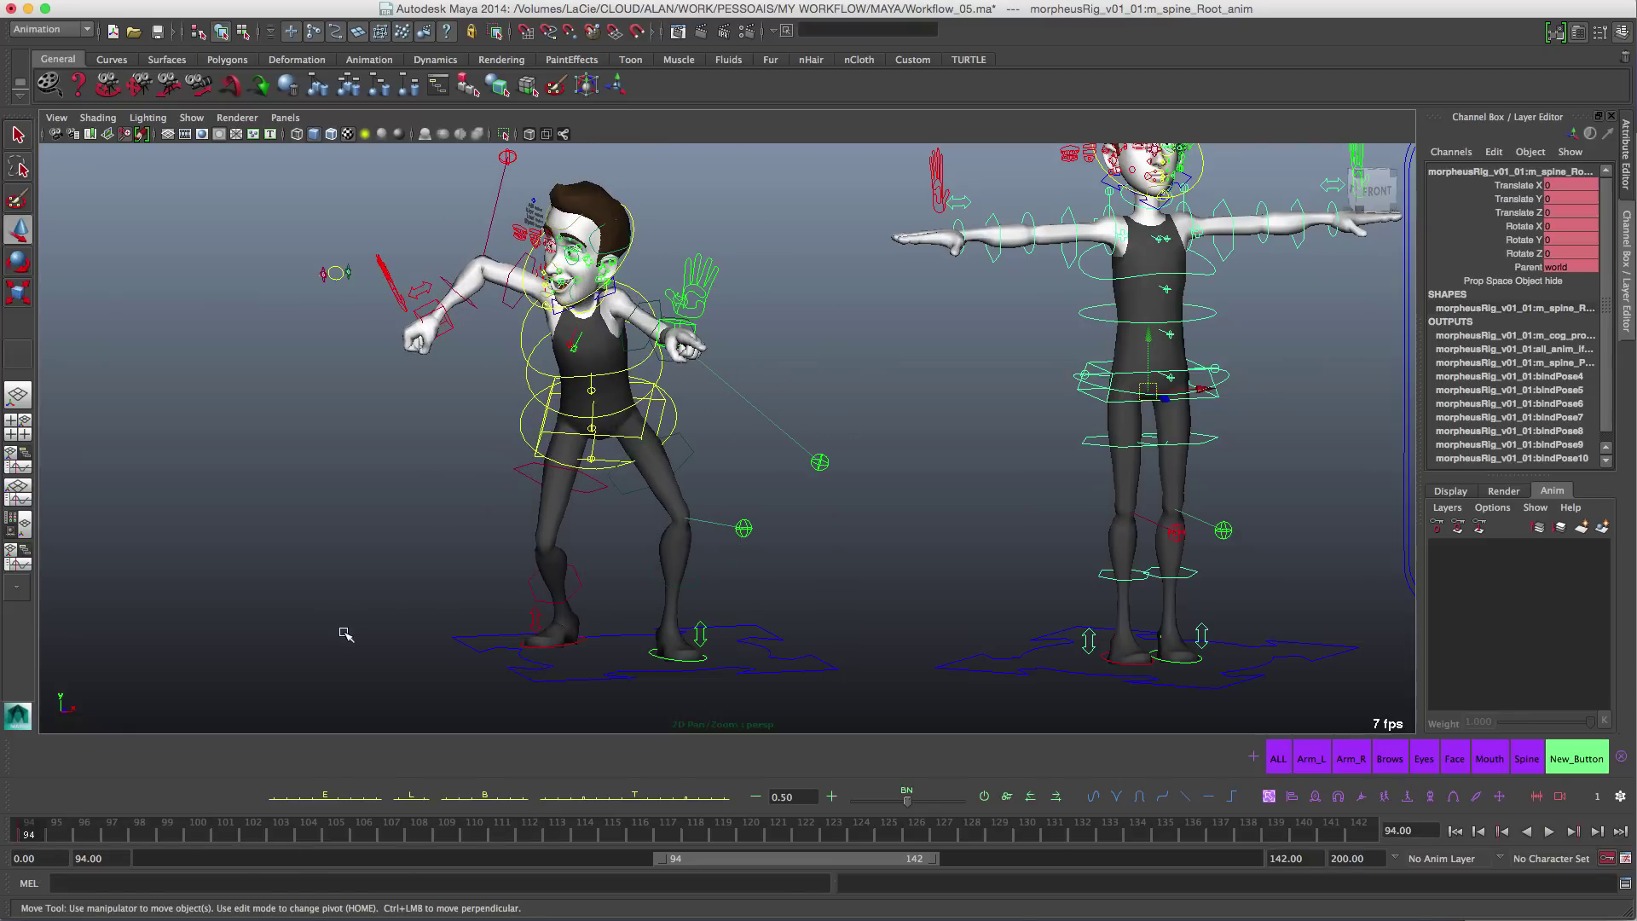
Step: Align the standing character's spine root control to the animated character's root control across the whole timeline range
click(540, 432)
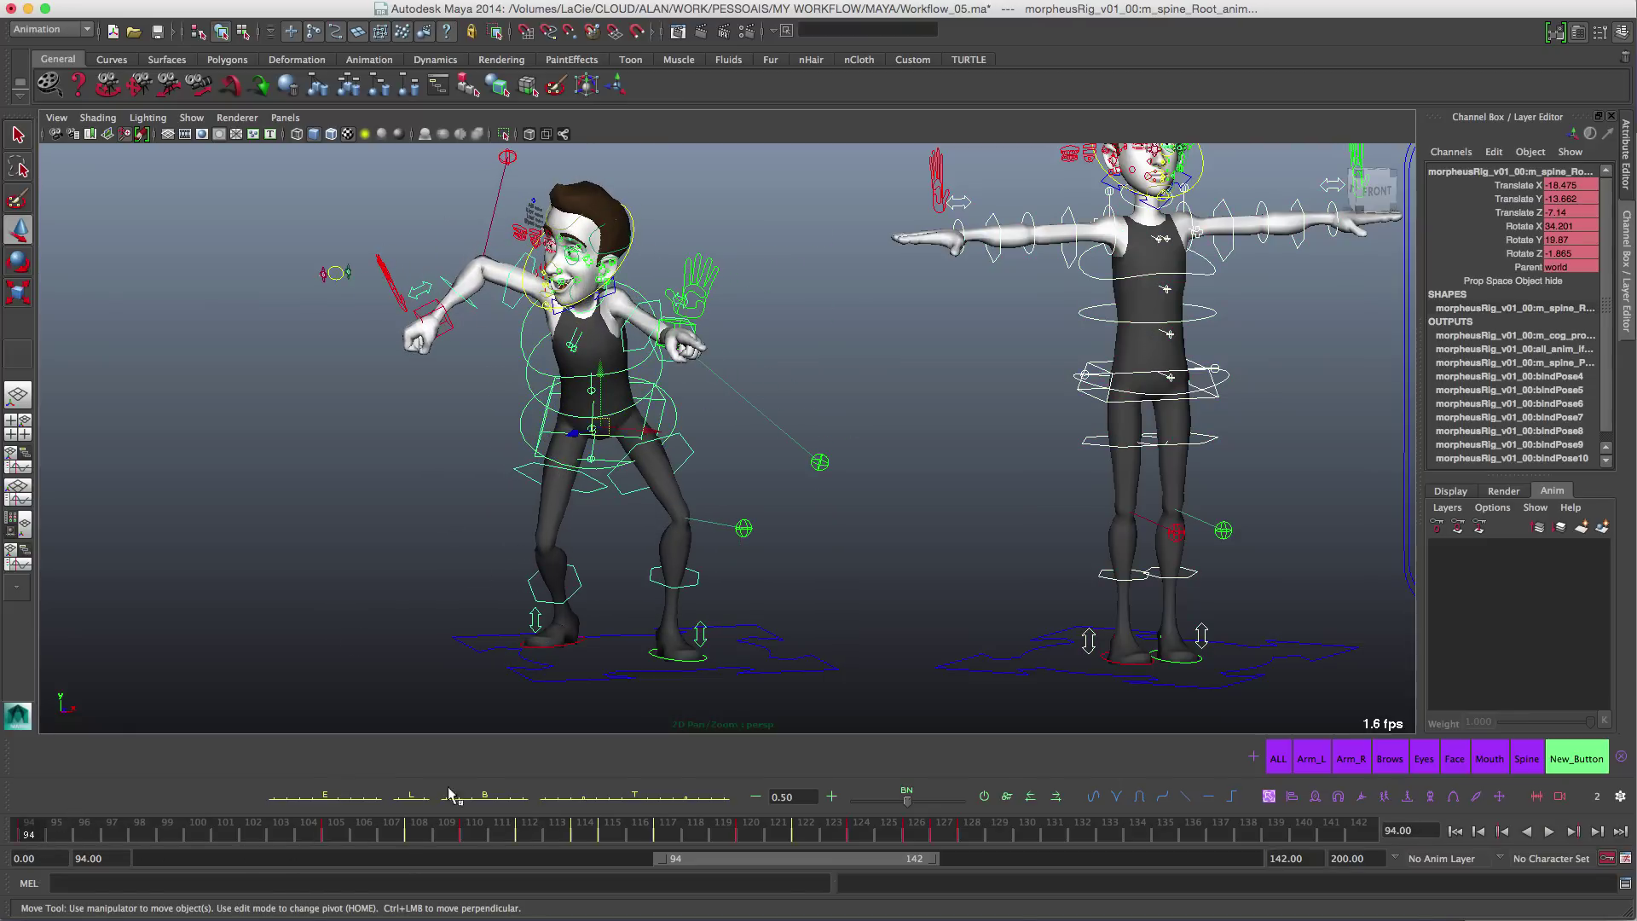
click(1048, 411)
click(1091, 393)
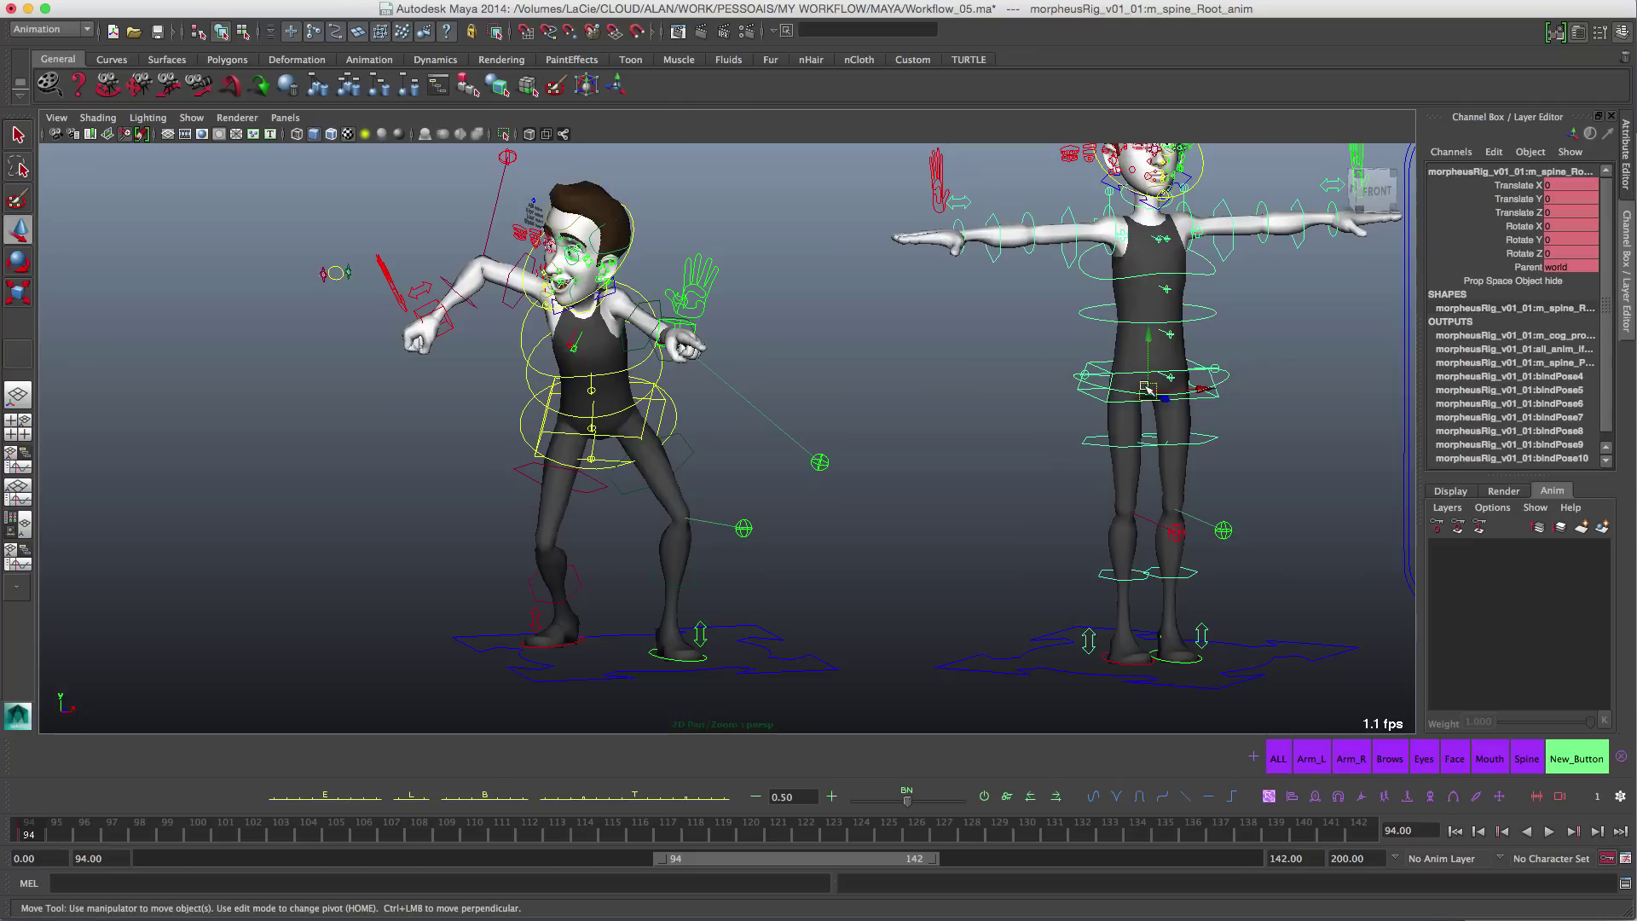
drag(1140, 395, 1122, 402)
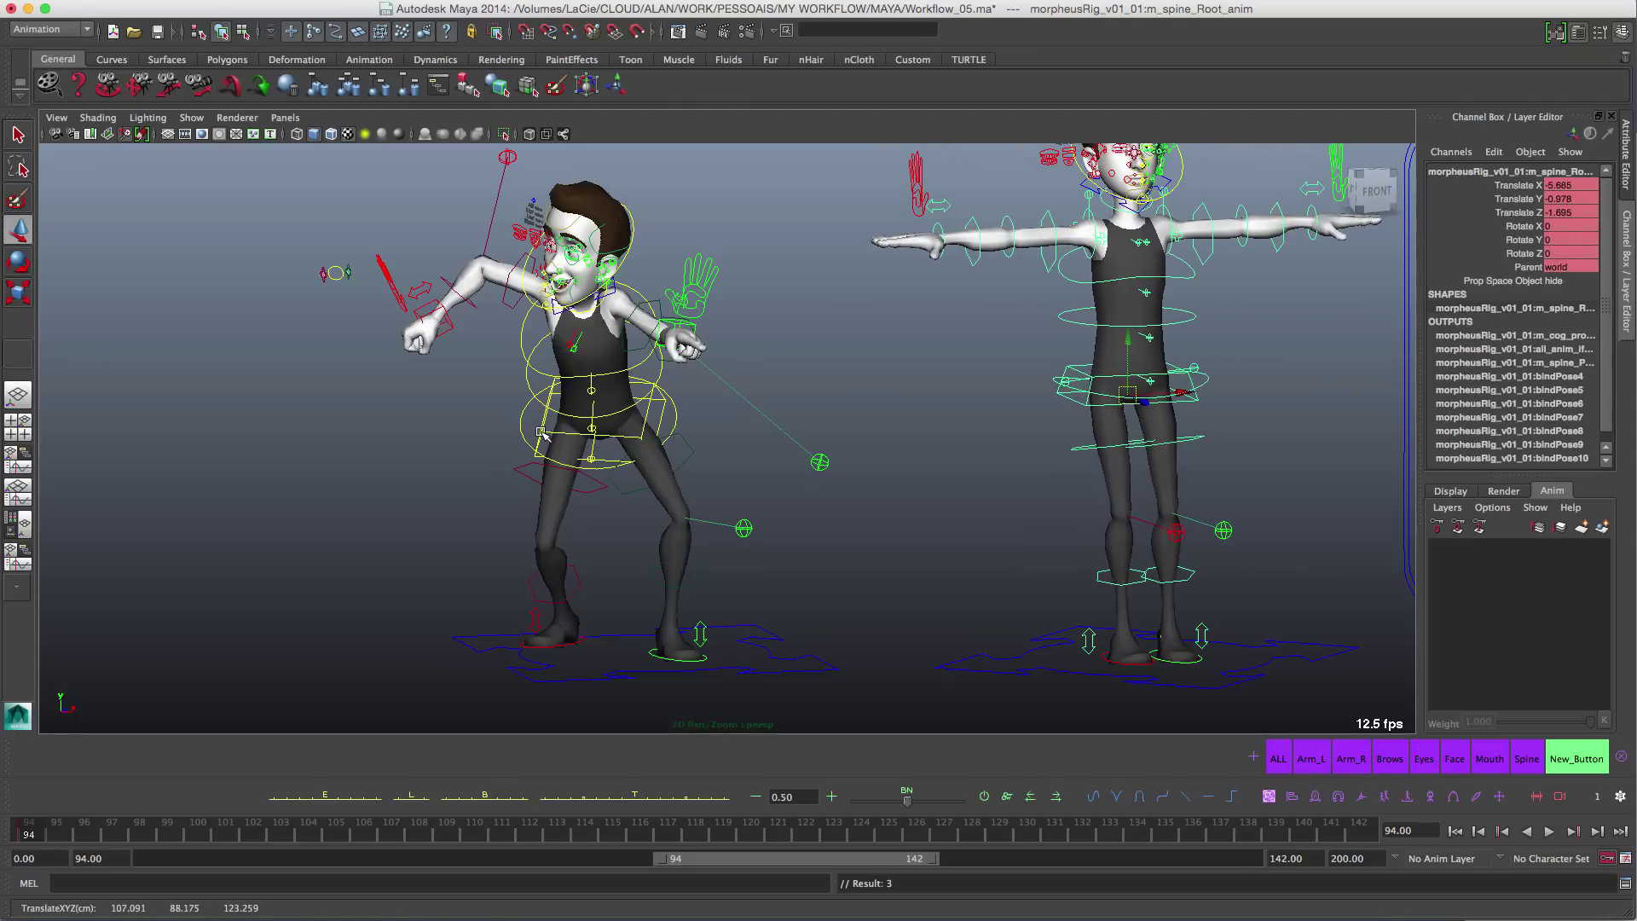
click(540, 432)
double_click(29, 827)
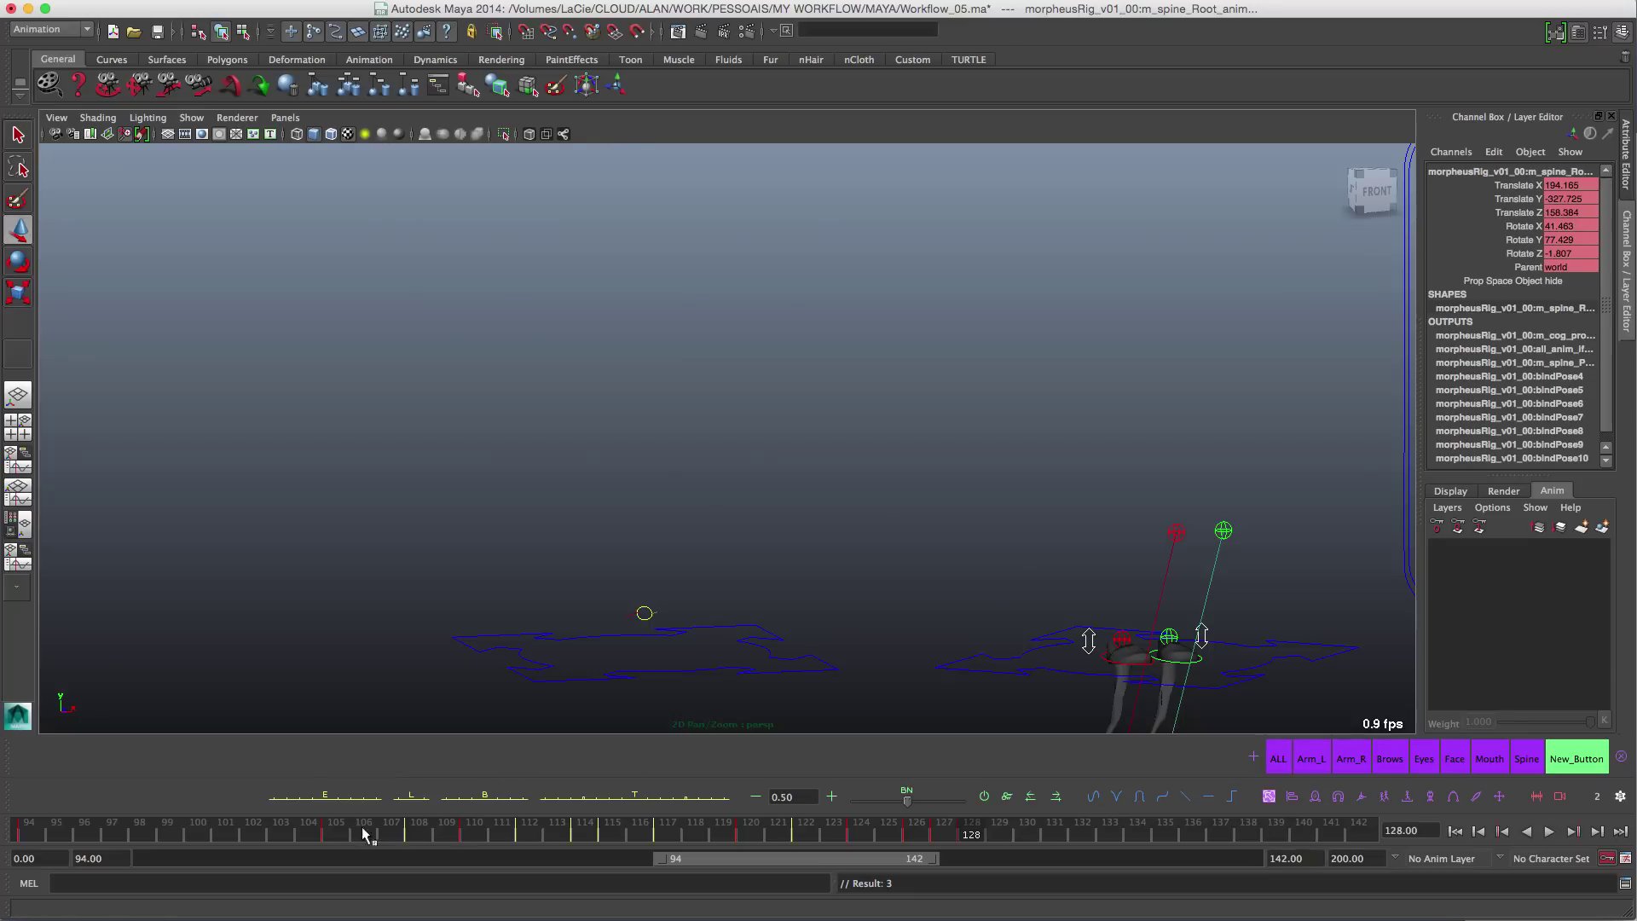
Step: Scrub through the aligned root animation and review the Align tool's position and rotation options
click(332, 830)
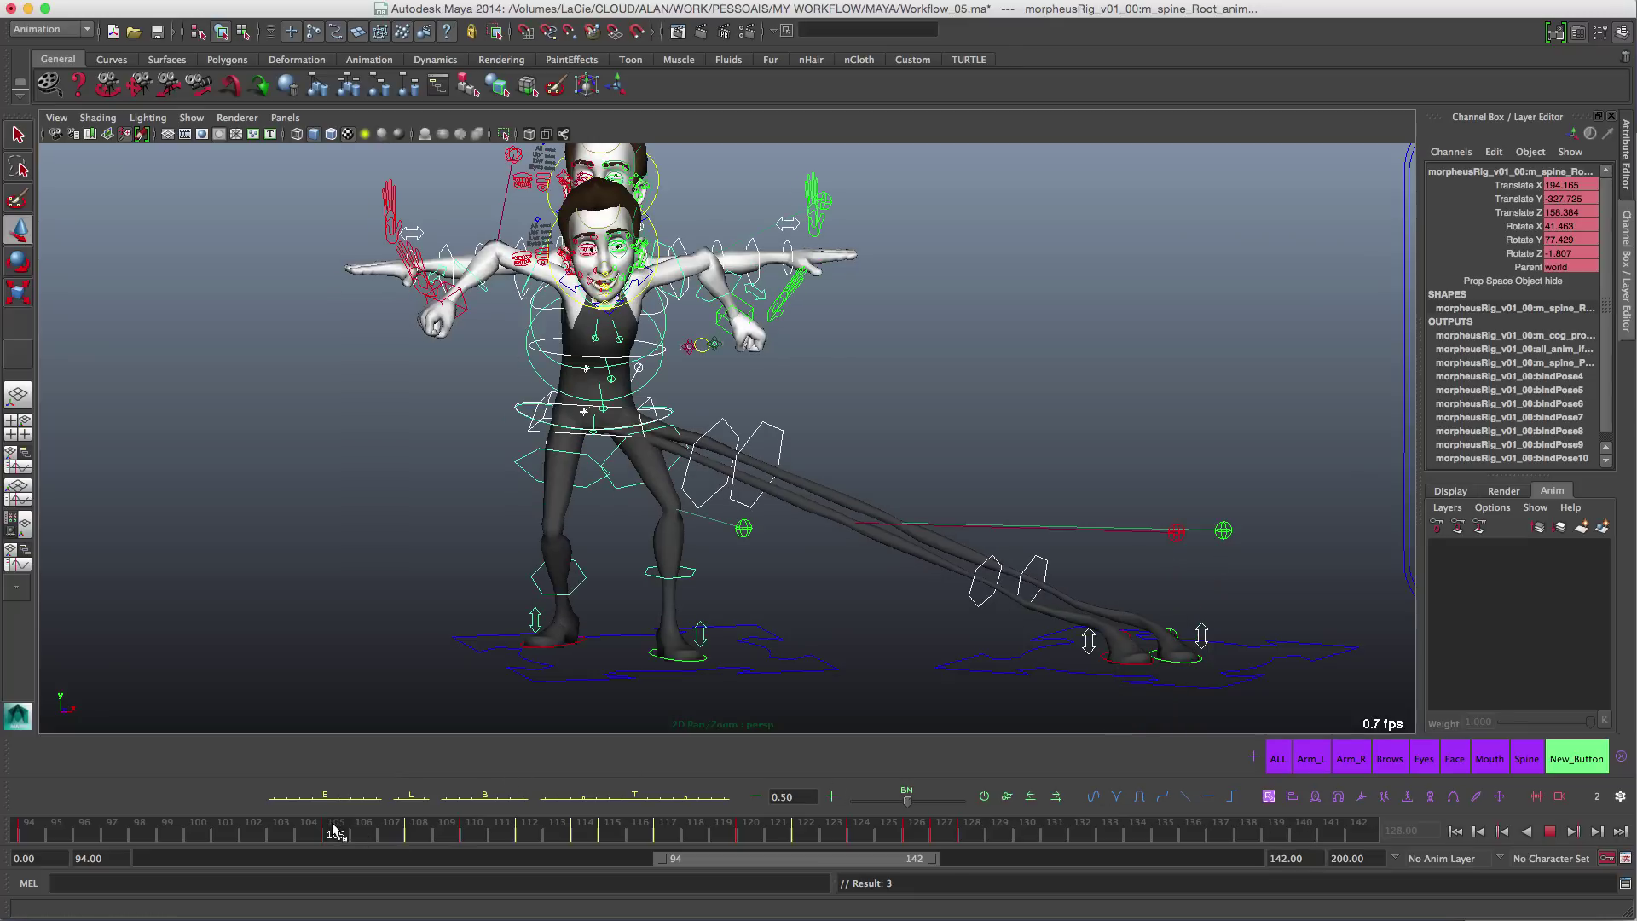
click(492, 839)
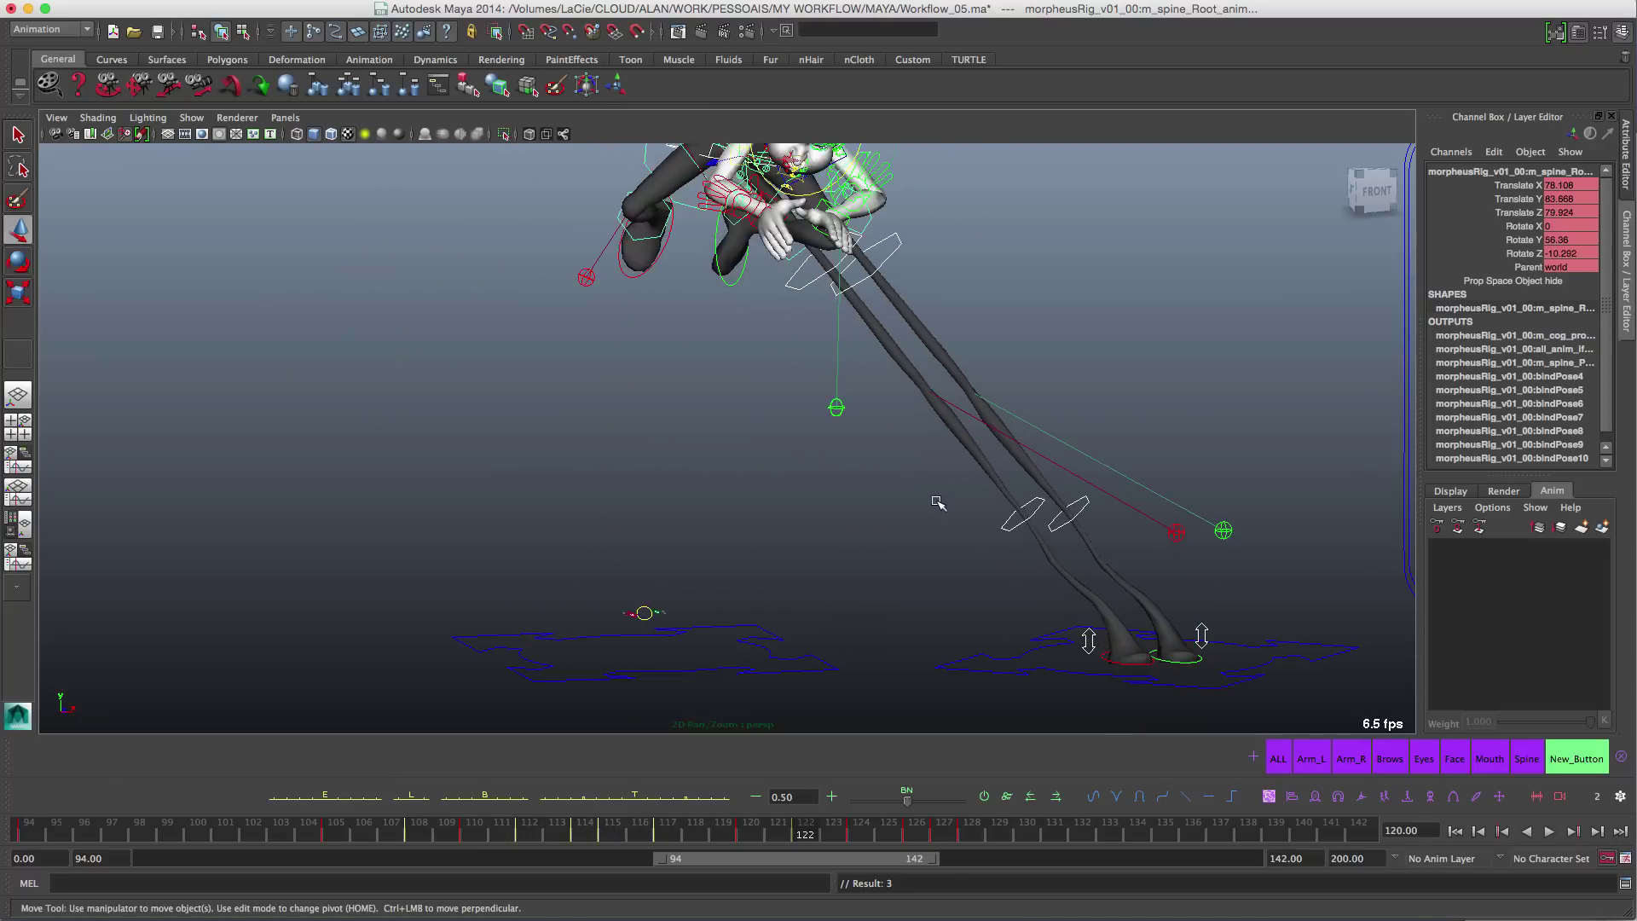
right_click(1291, 795)
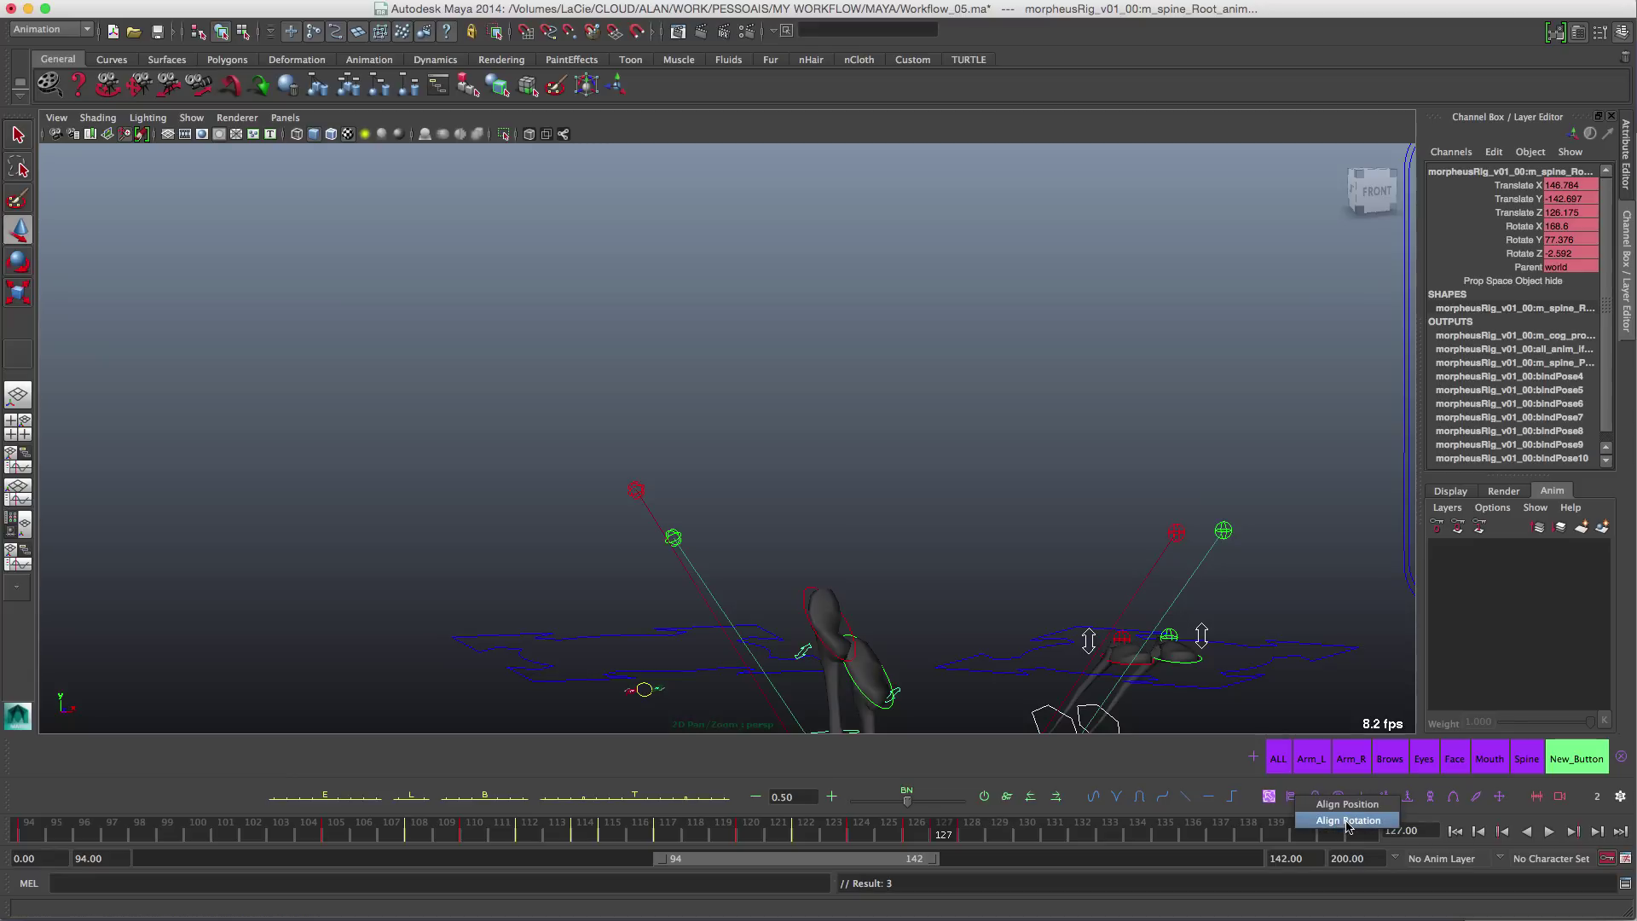
click(1145, 453)
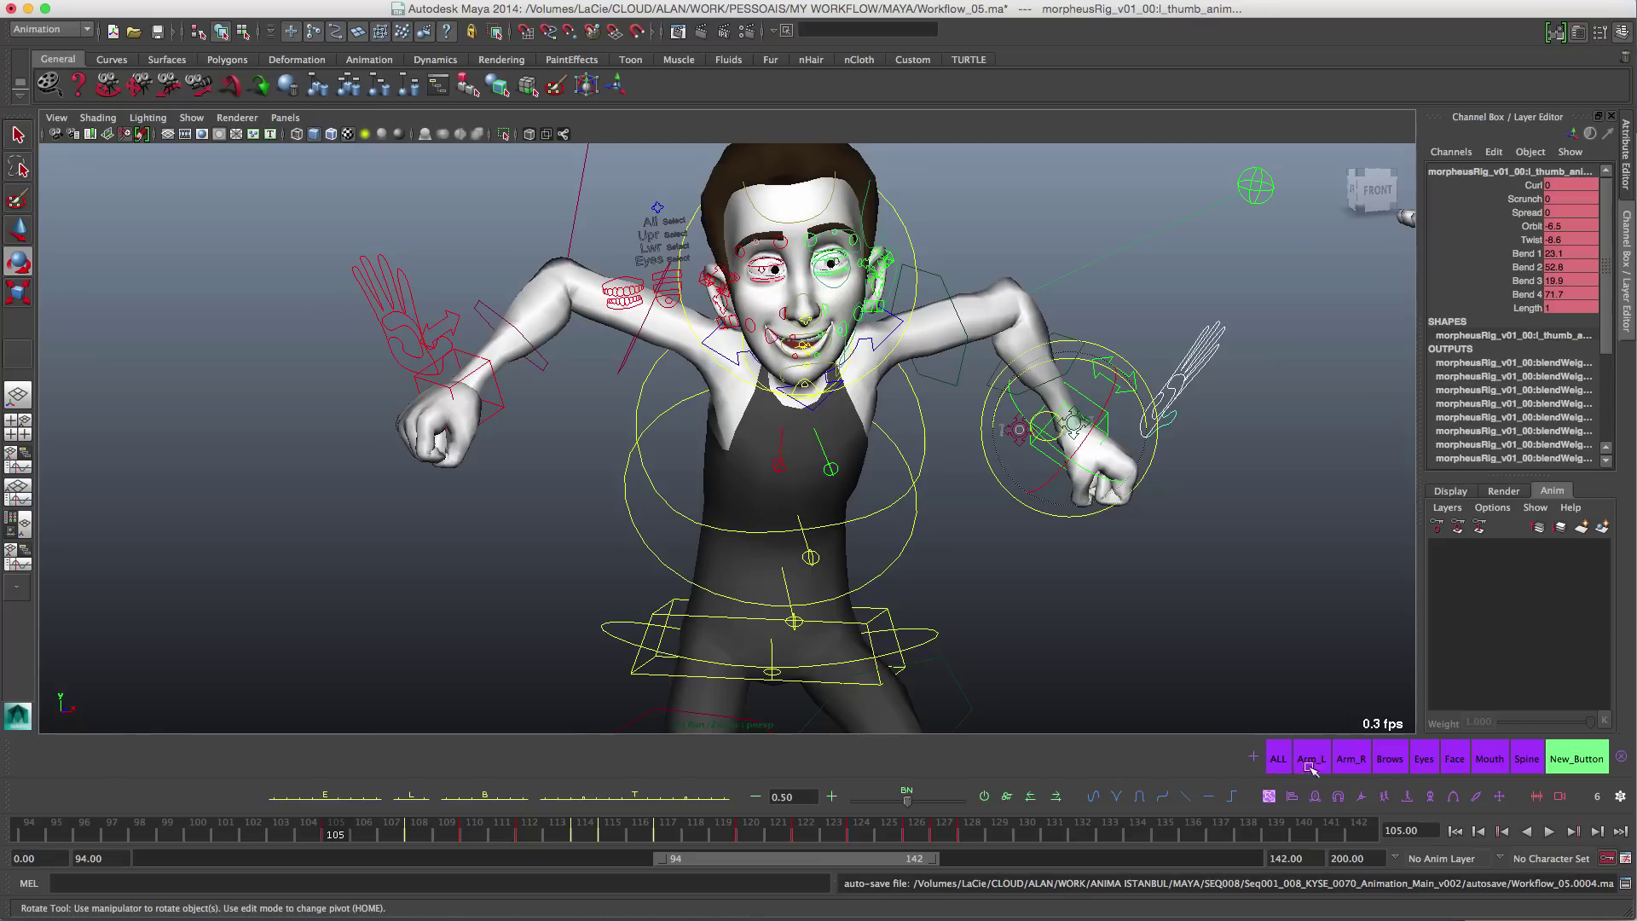
Step: Open the left fist at frame 105 by lowering Bend 1 to 4 together, taking the thumb to -49.6, -19.9, -52.8 and -1
key(e)
drag(1526, 254, 1526, 294)
middle_drag(1100, 412, 1117, 516)
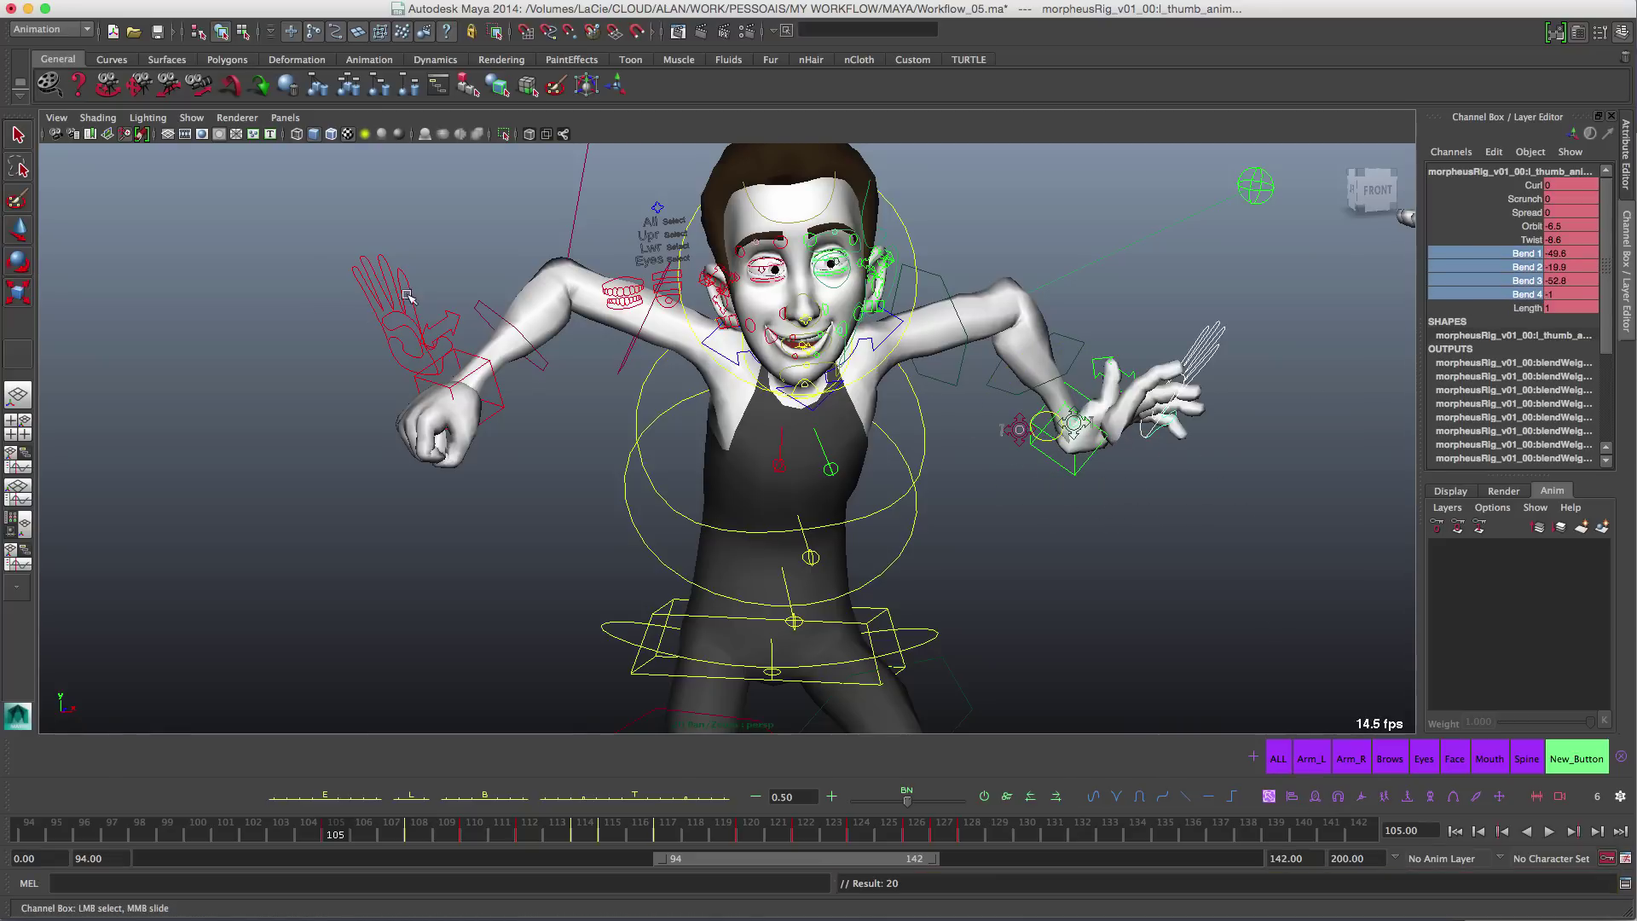
Step: Select the right hand's finger controls, try adding the matching left-hand controls to the selection, and undo that addition
alt+drag(454, 300, 425, 307)
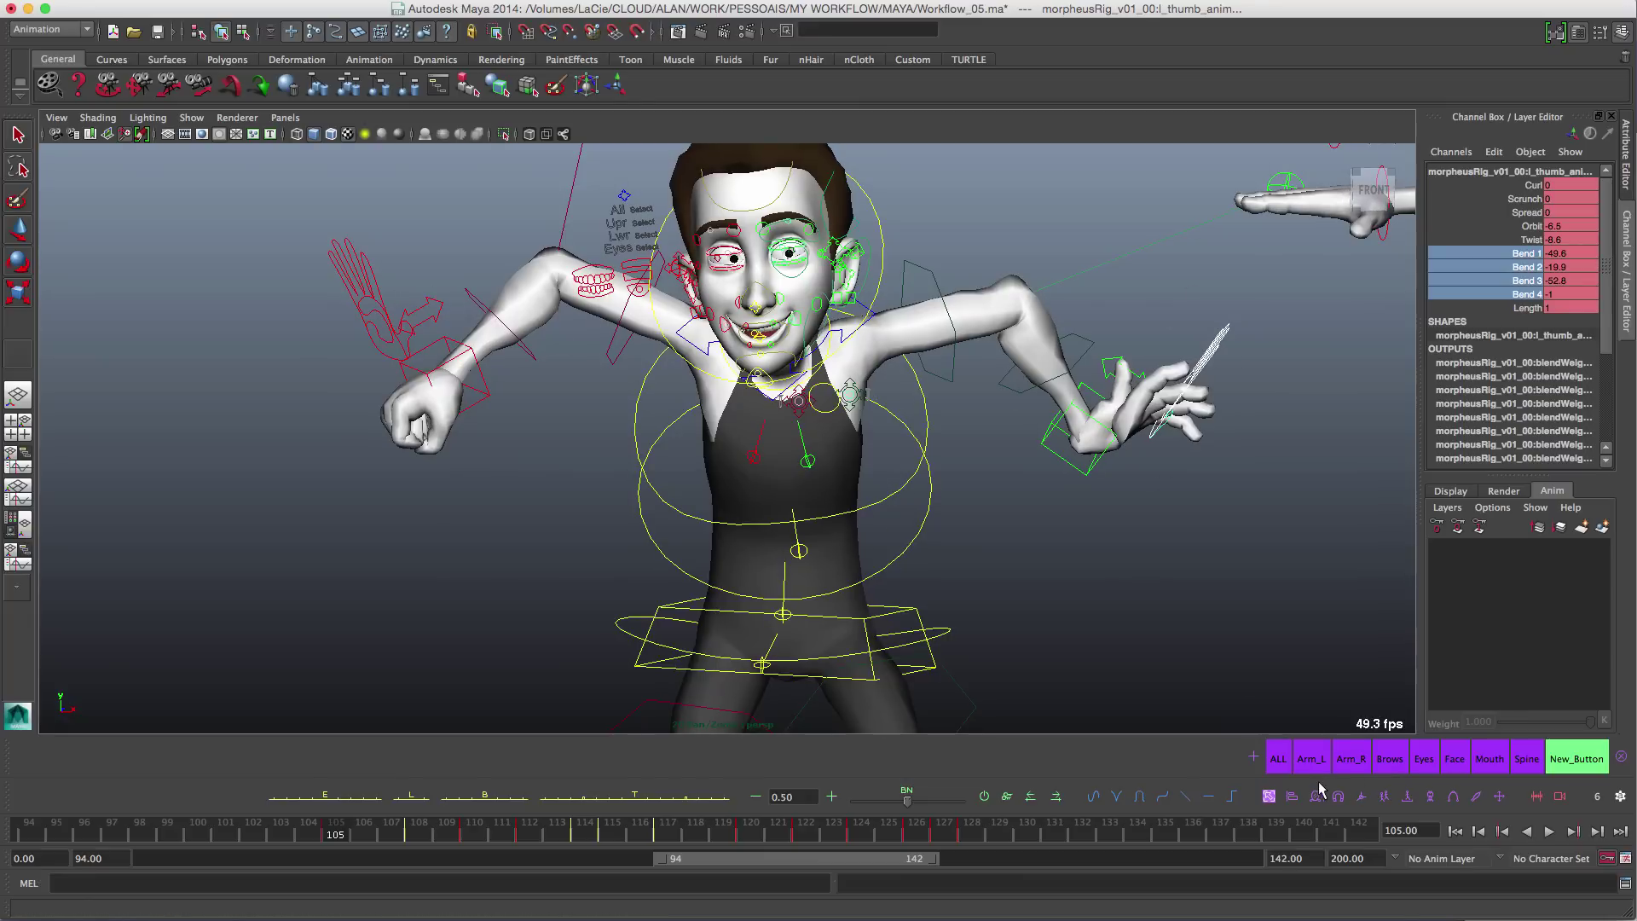
click(372, 290)
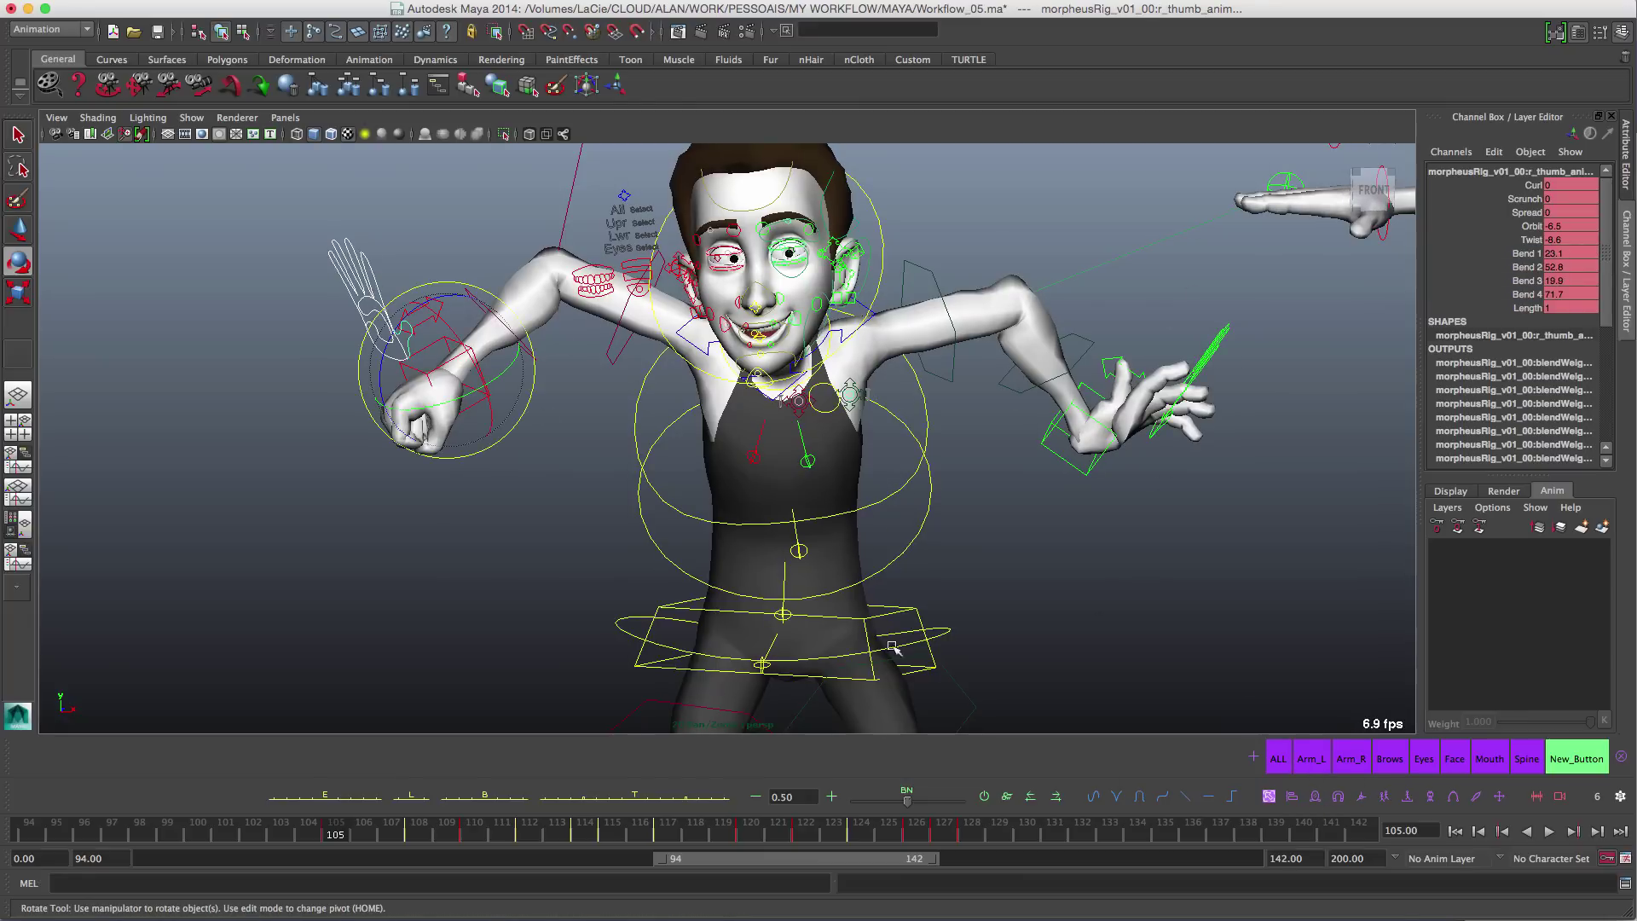
alt+middle_drag(887, 447, 897, 503)
alt+drag(870, 505, 900, 474)
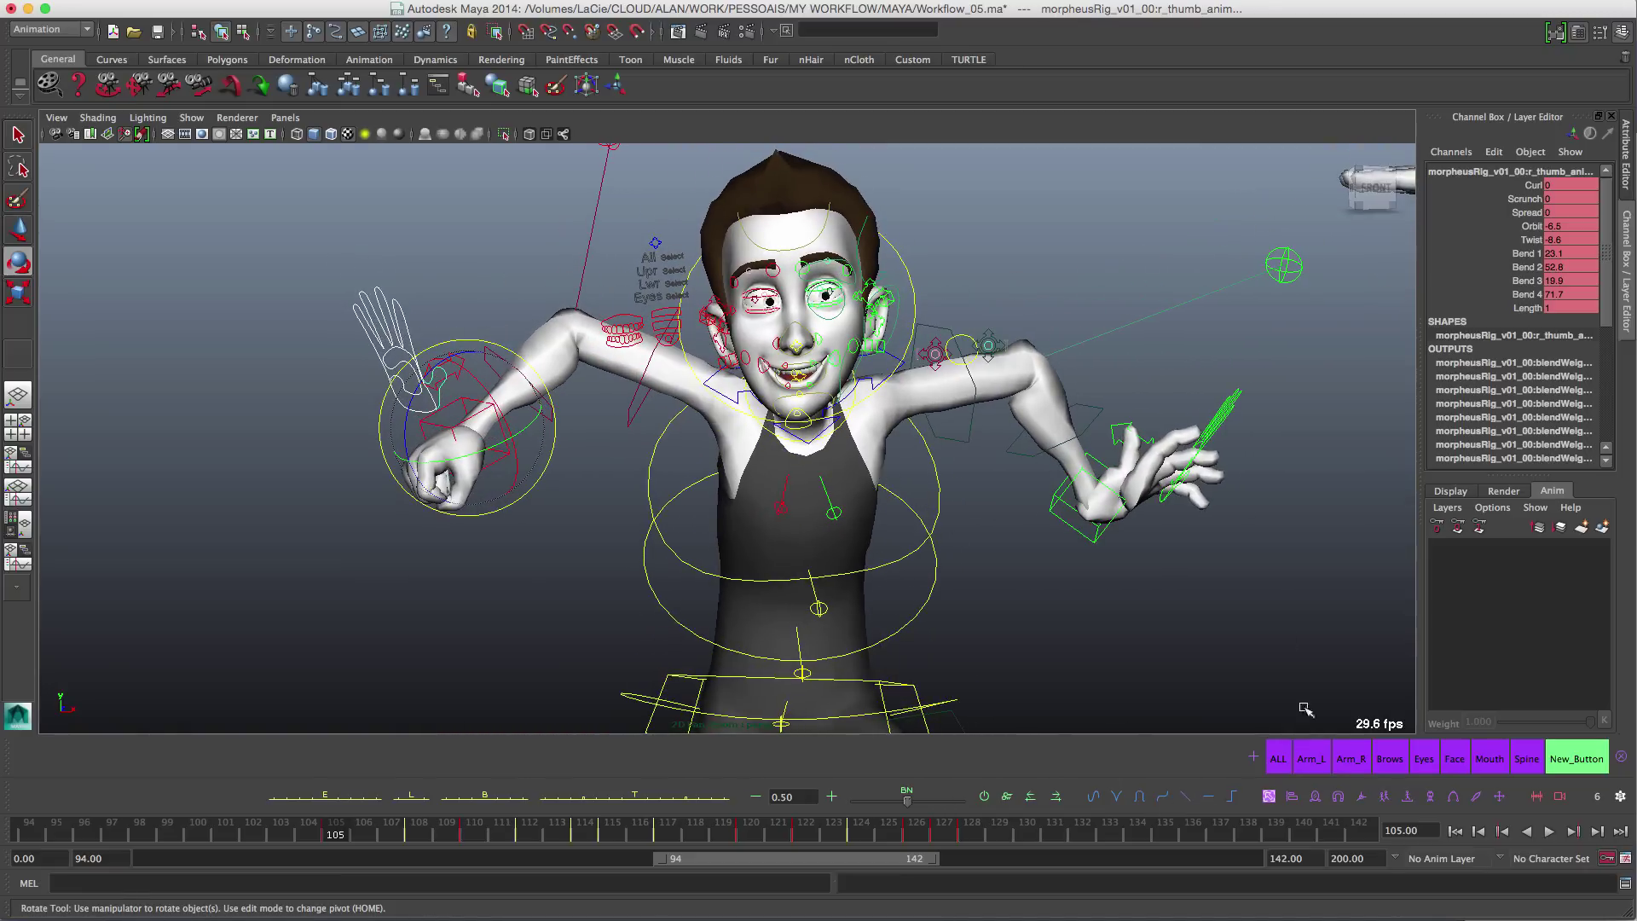
ctrl+click(1316, 802)
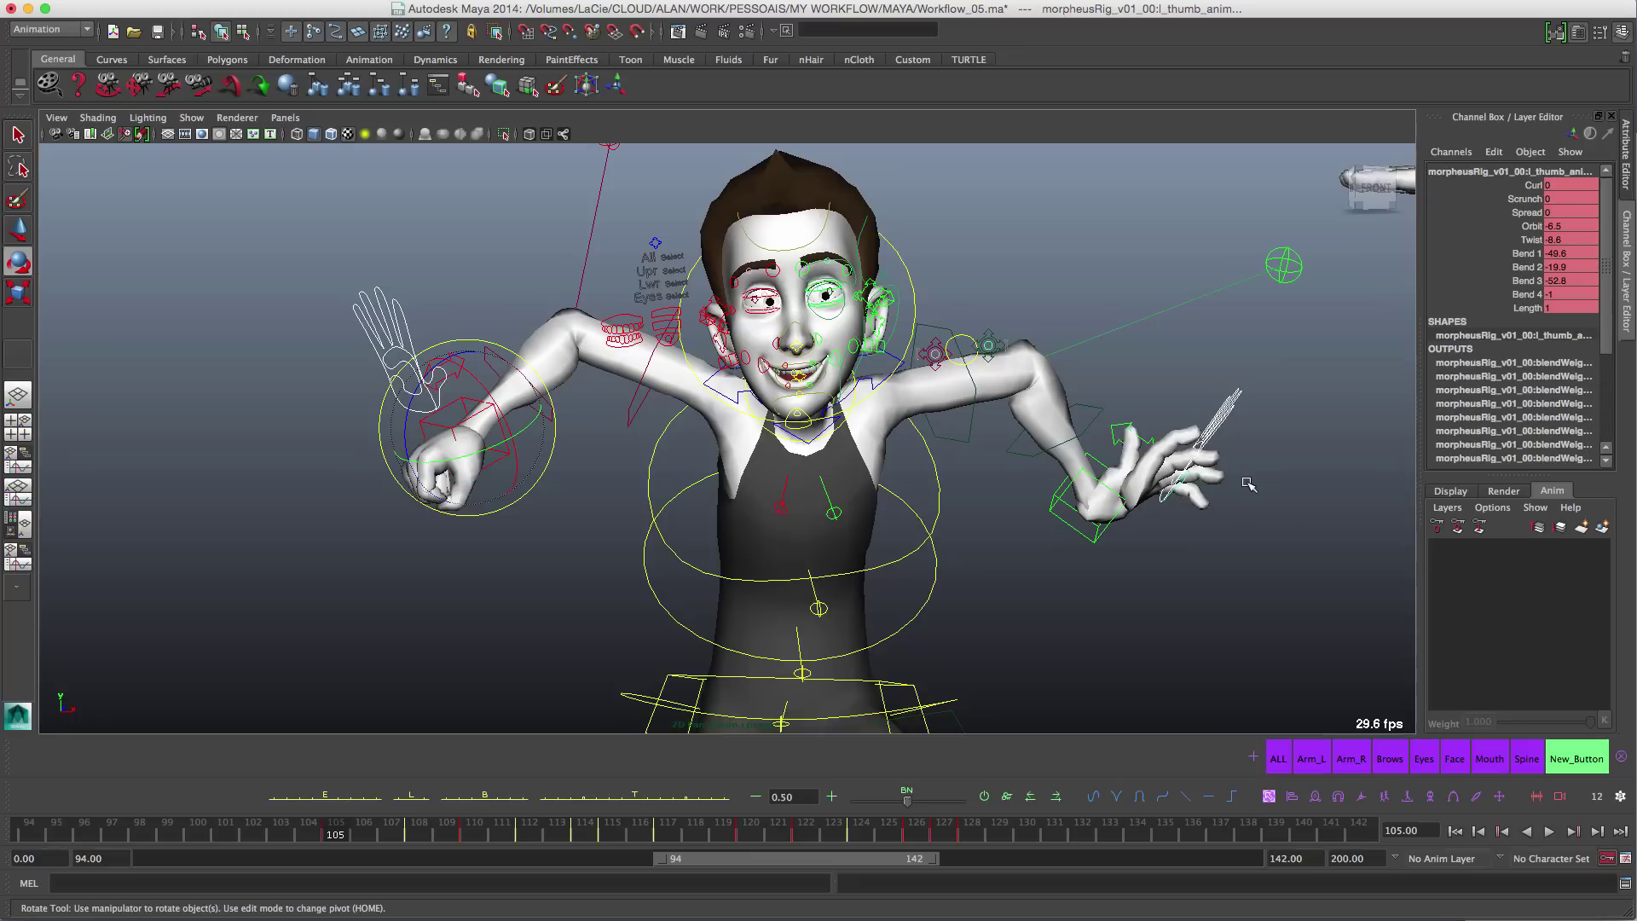
key(ctrl+z)
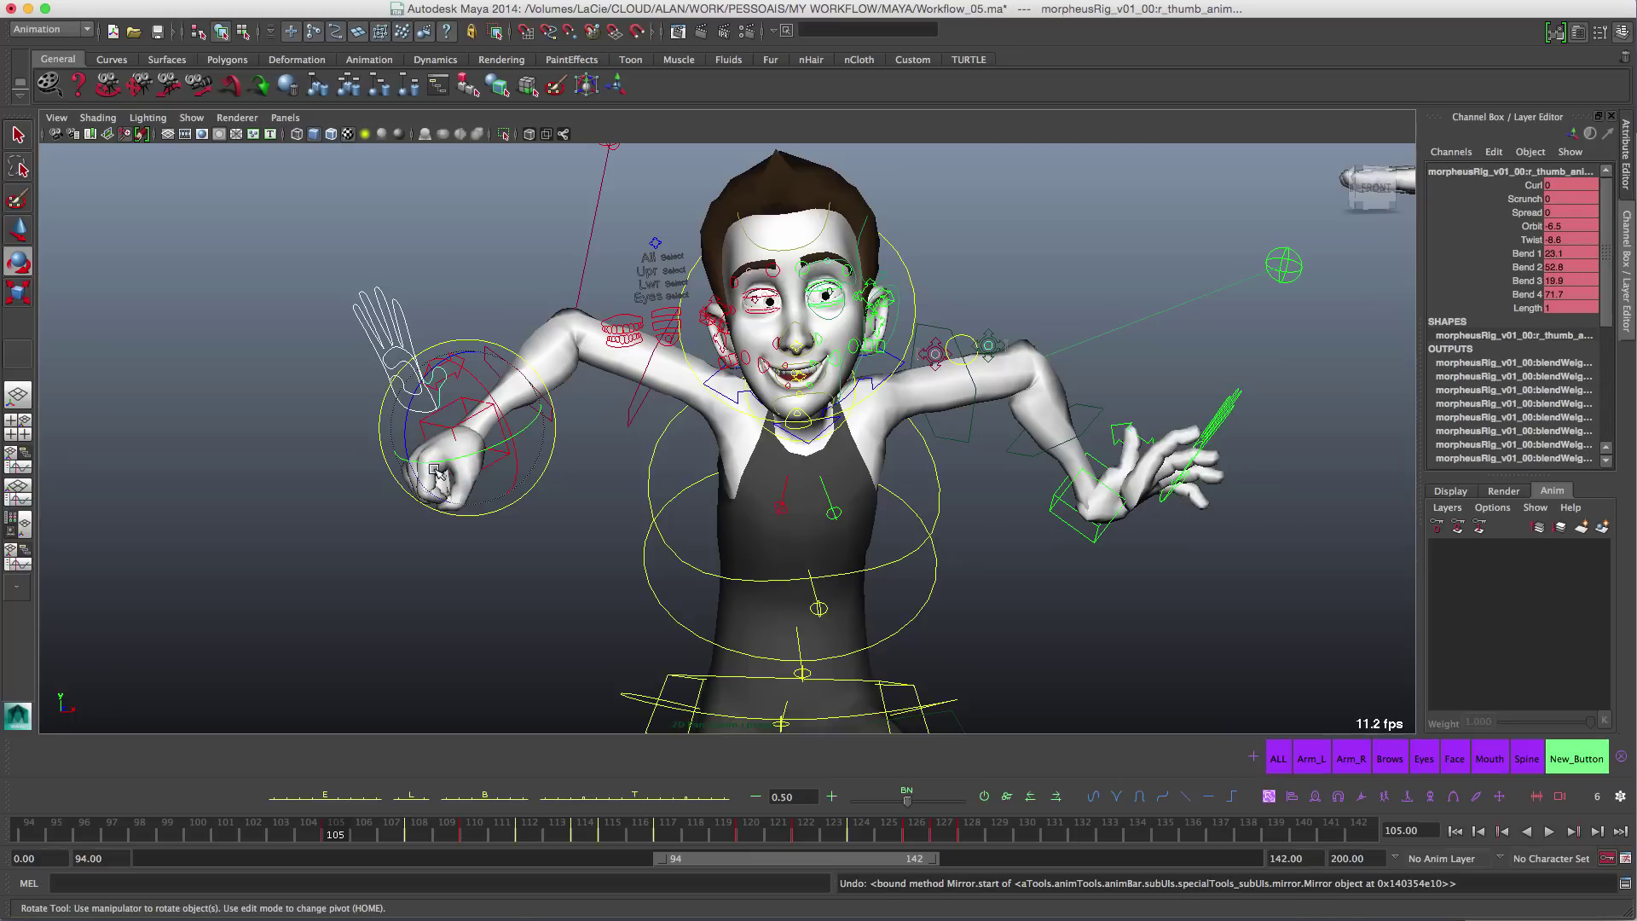
Step: Mirror the right hand's closed fist pose onto the left hand's finger controls at frame 105
mouse_move(472, 501)
alt+mouse_down()
mouse_move(515, 538)
mouse_move(469, 510)
alt+mouse_up()
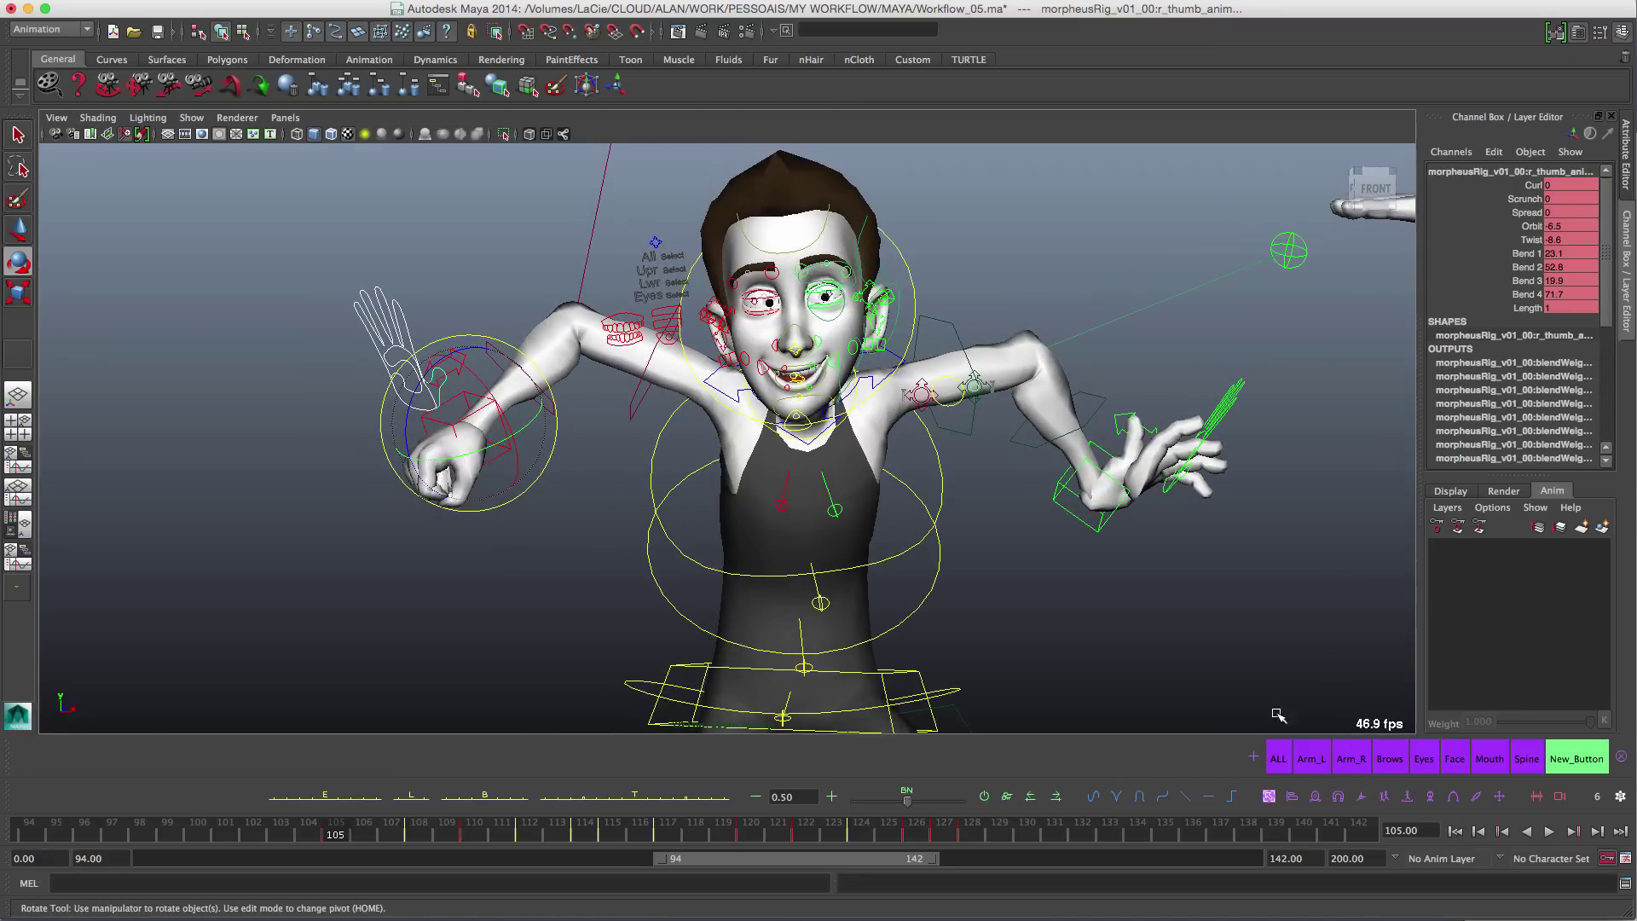
click(1316, 798)
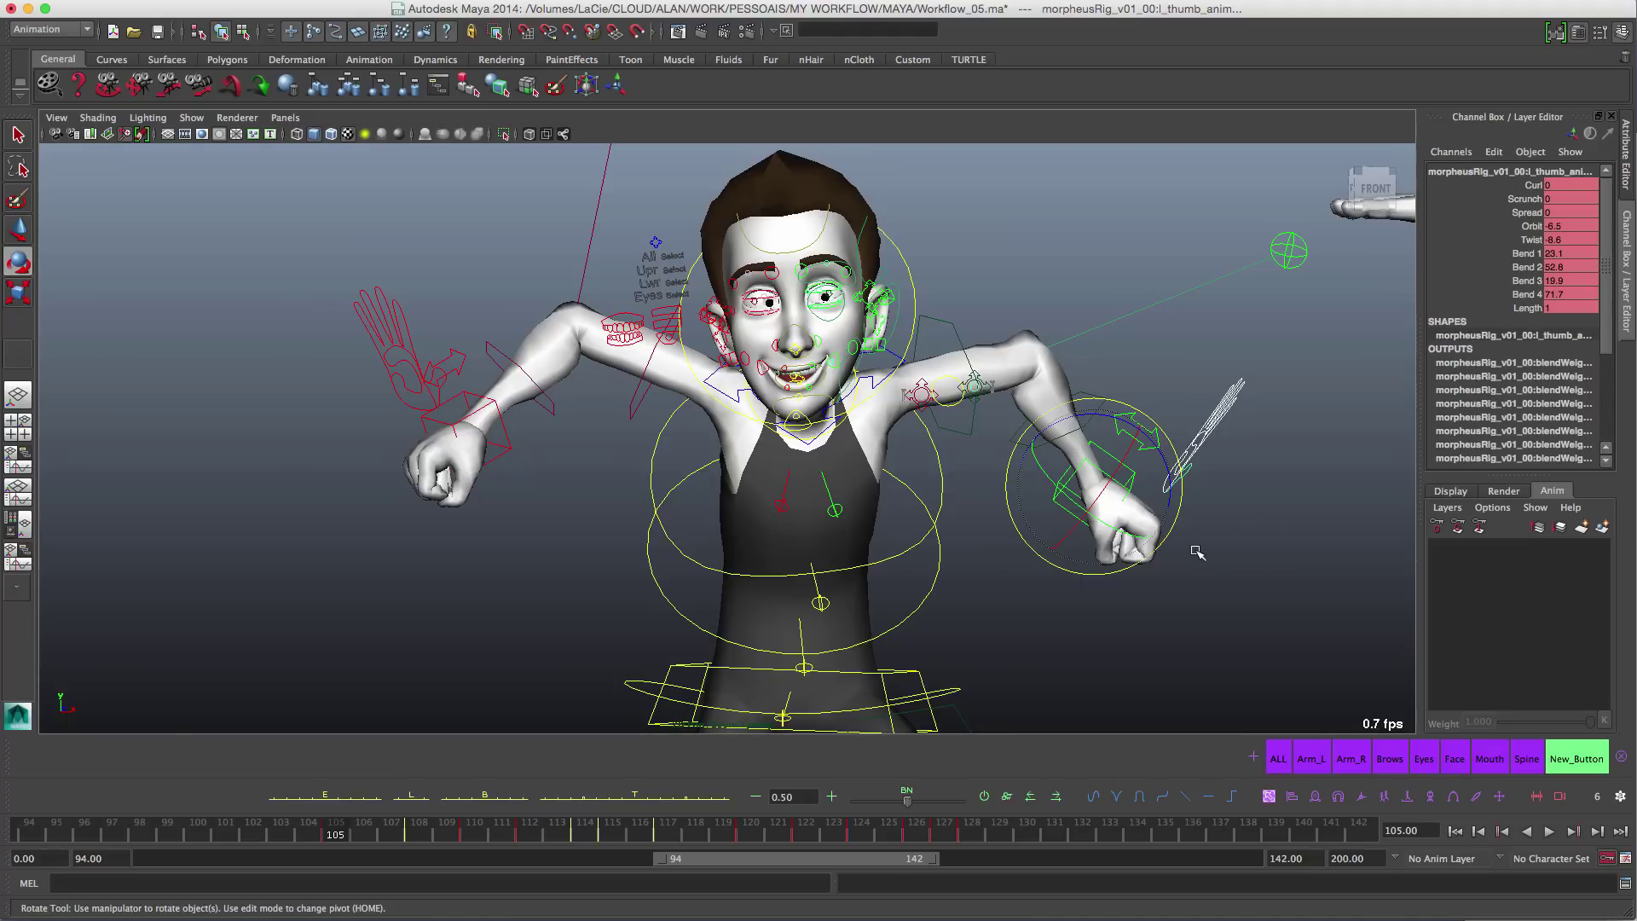
Step: Undo the last hand mirror, add the left hand's finger controls to the selection and swap both hands' poses with Mirror
key(ctrl+z)
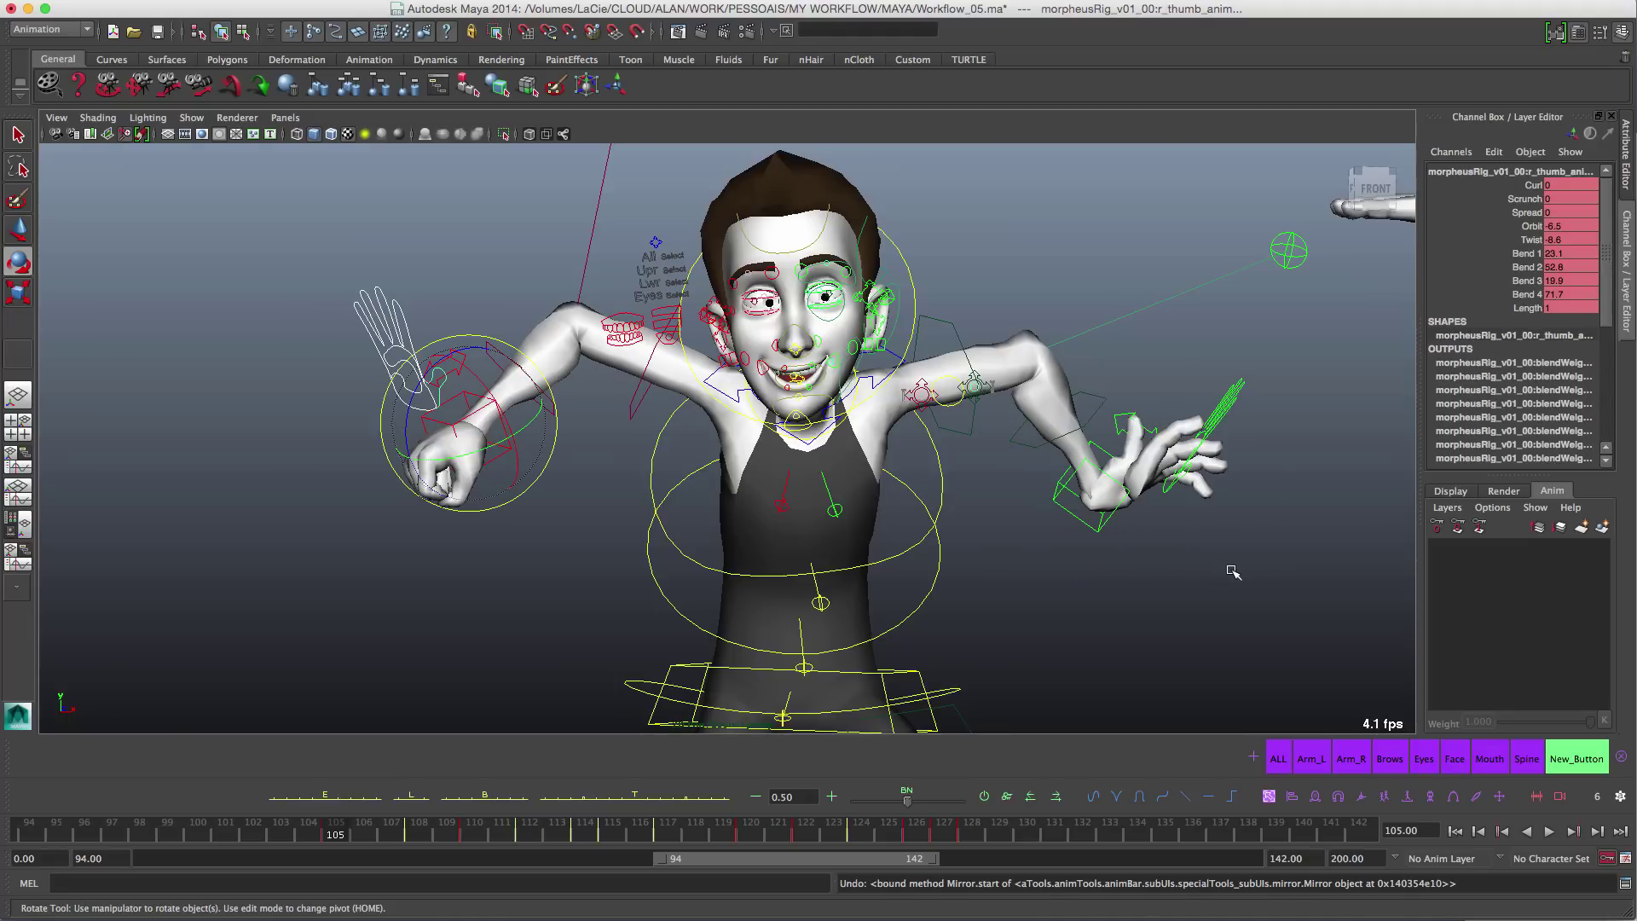
click(1316, 798)
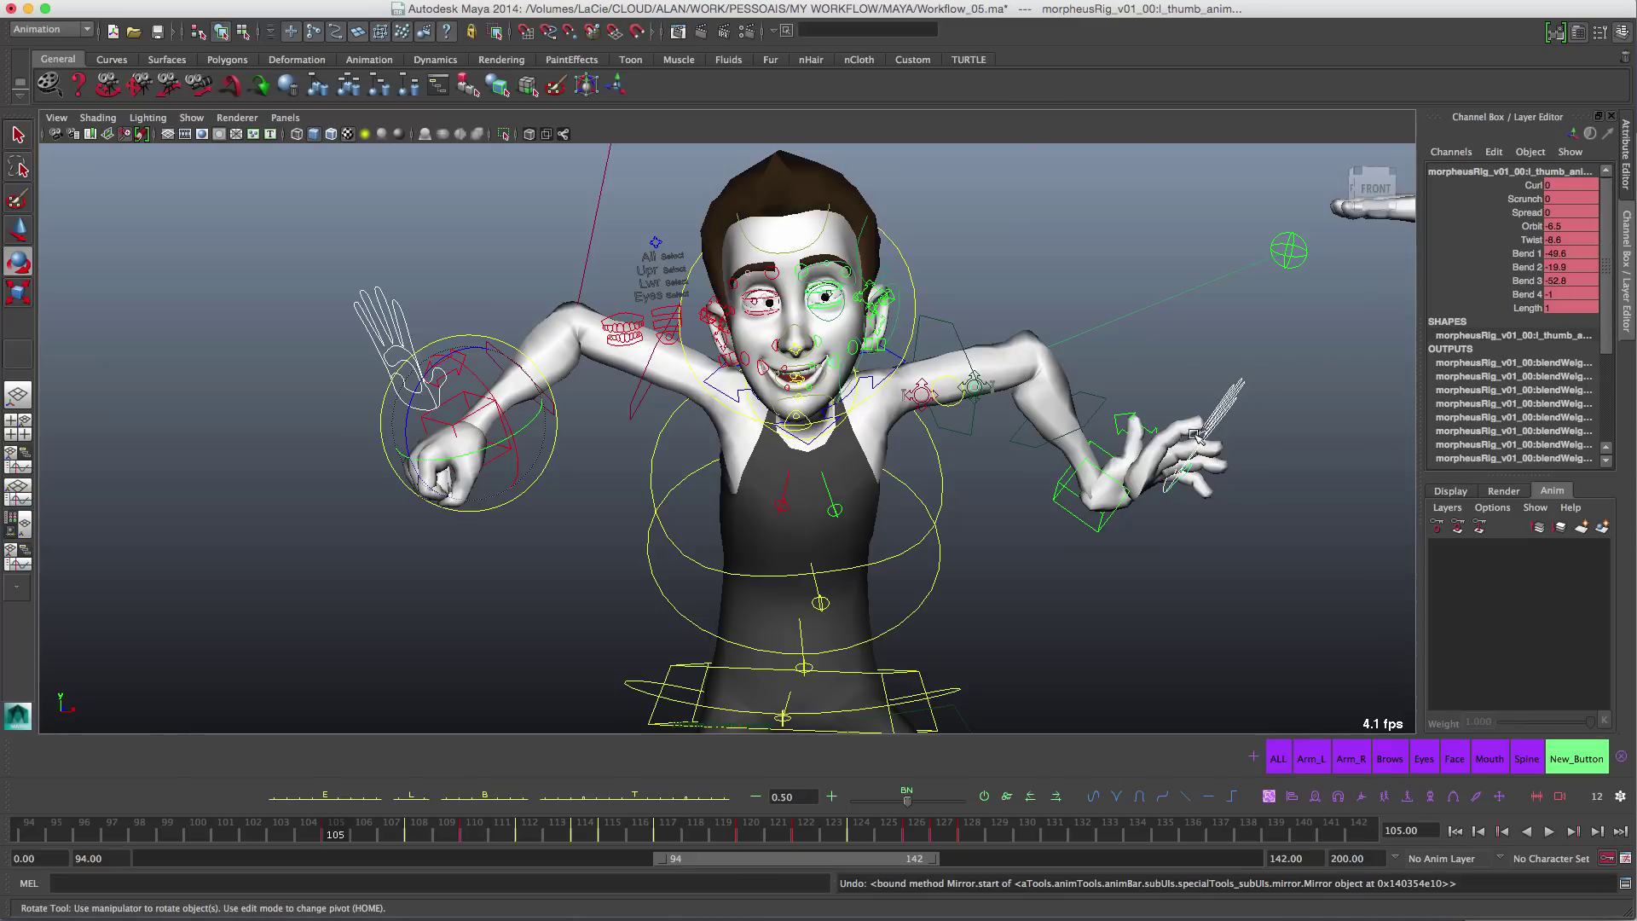
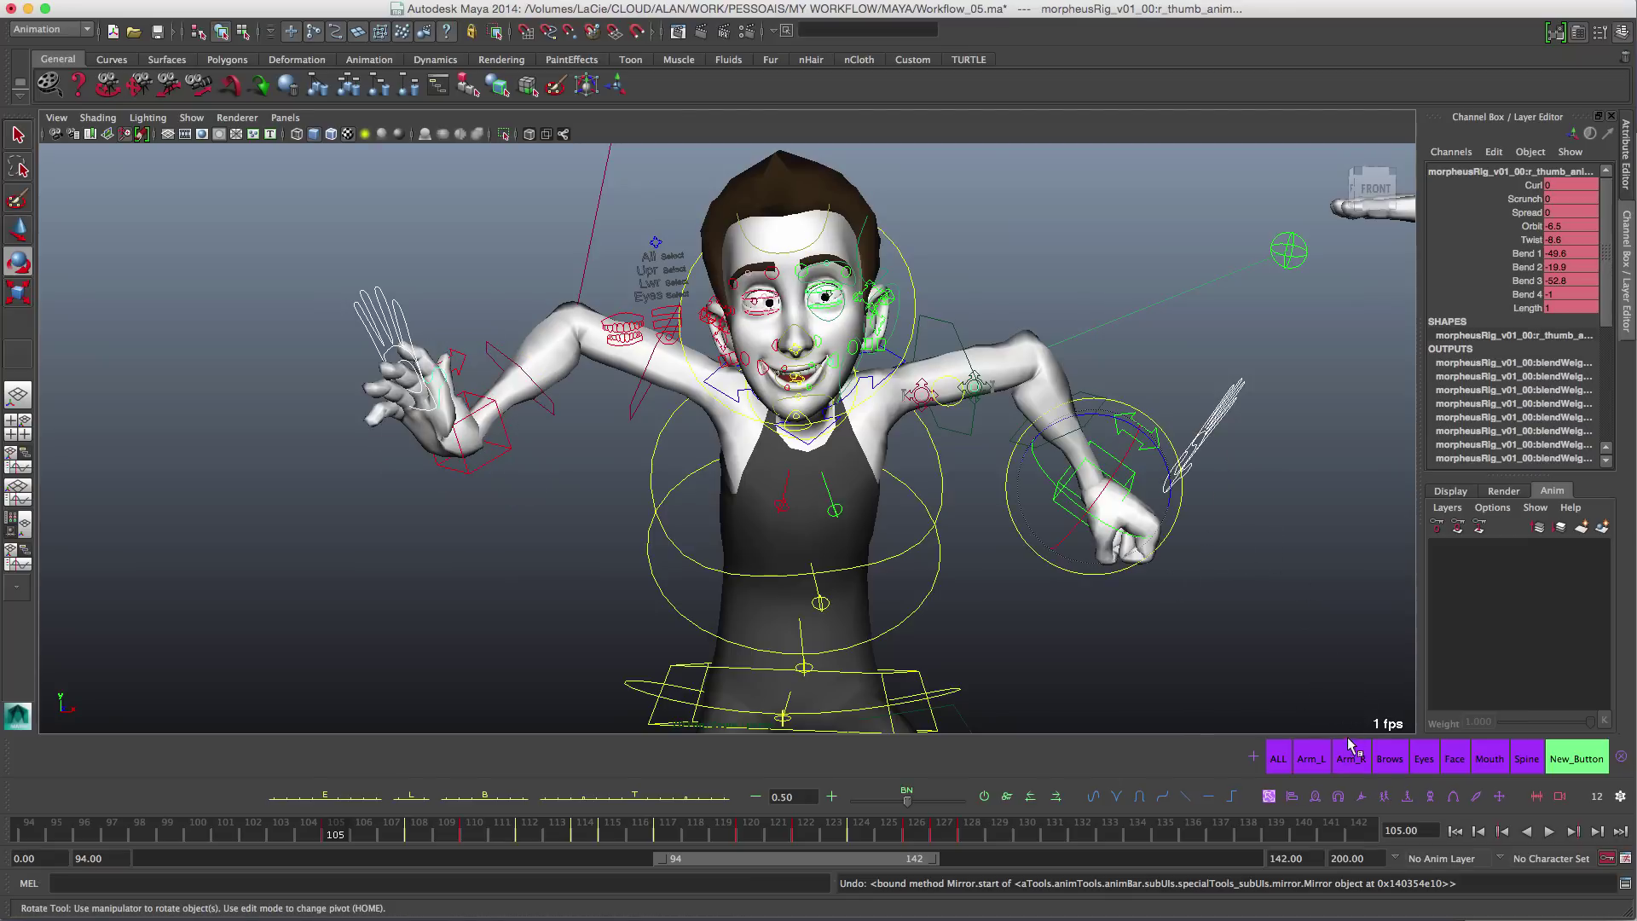
Step: Enable Auto Select Mirror Objects for the Mirror tool and select the left middle finger control together with its counterpart
right_click(1314, 800)
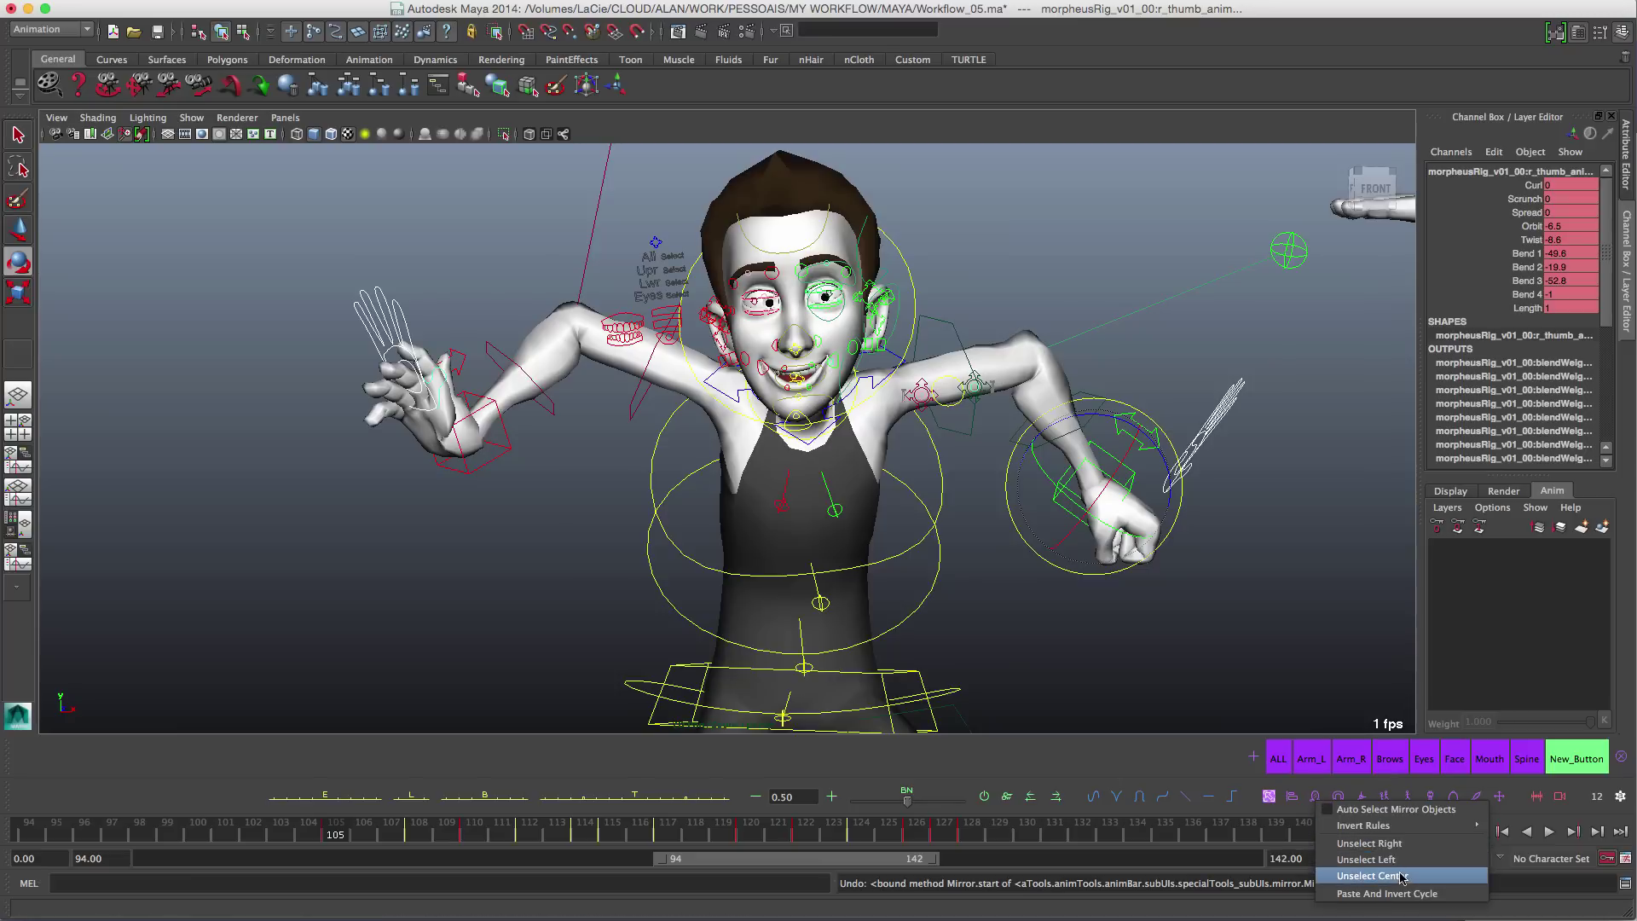
click(1359, 814)
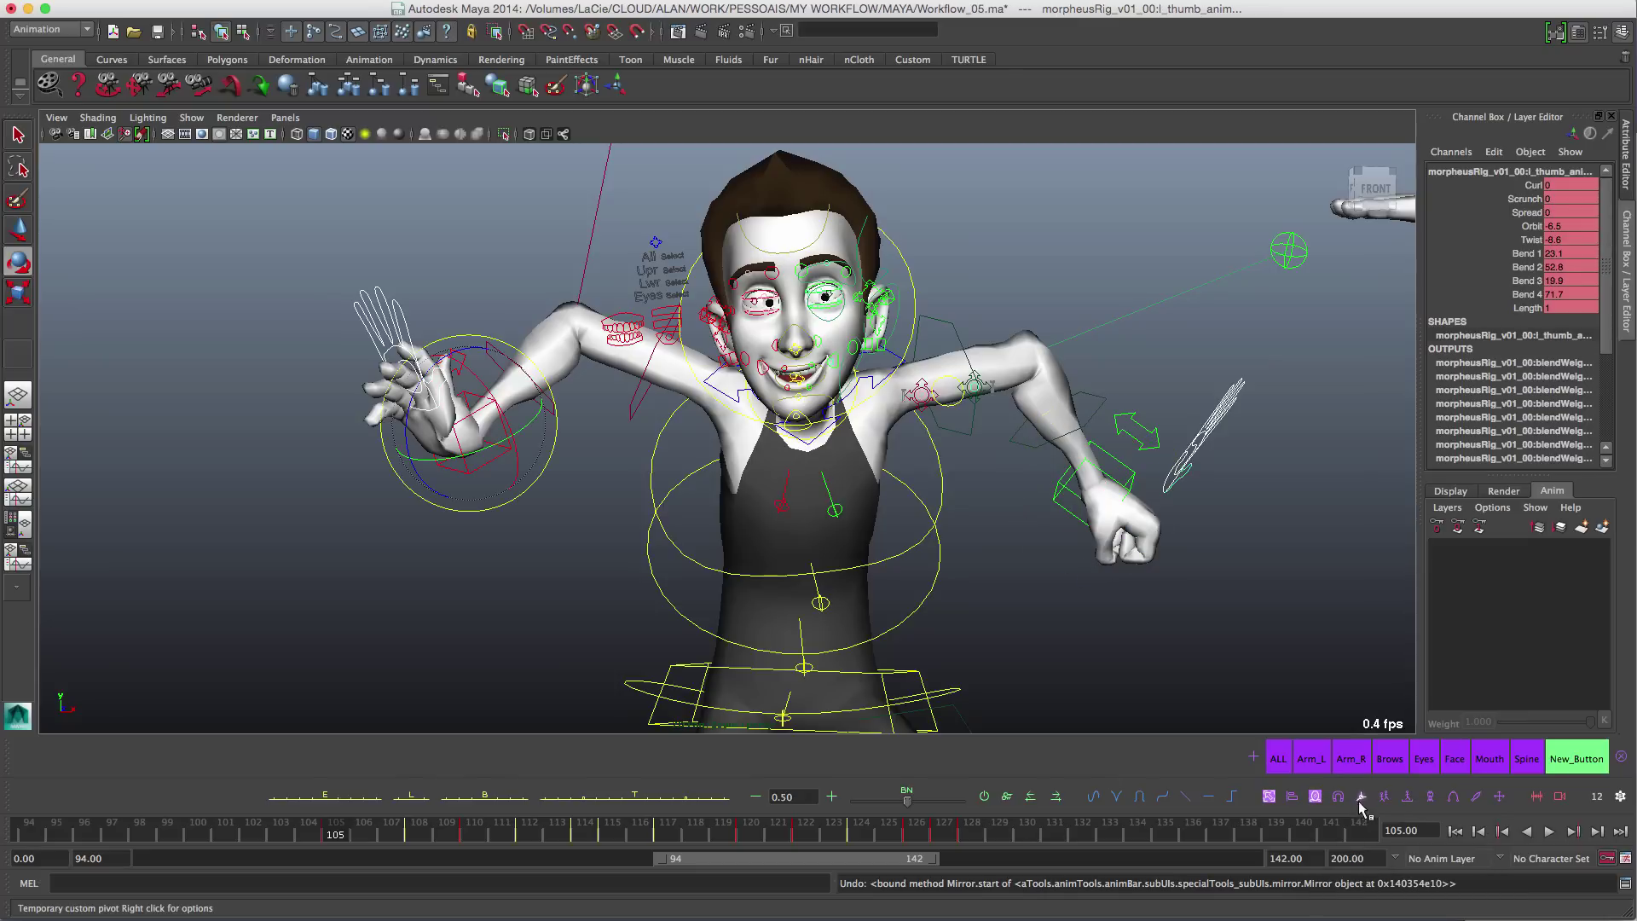
click(1211, 459)
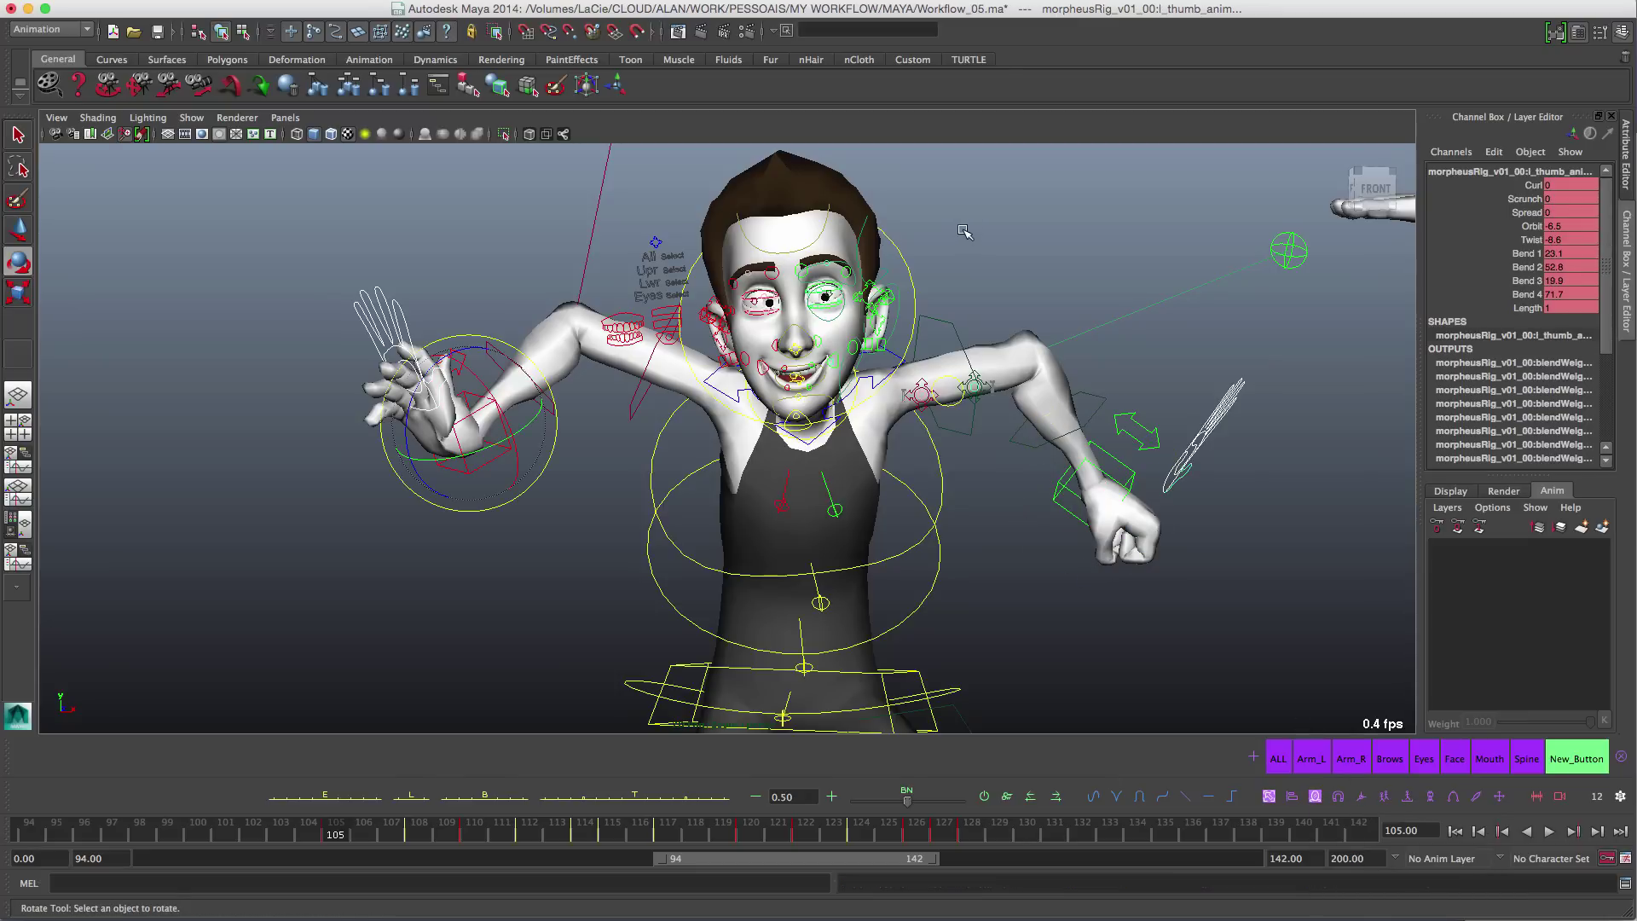
click(1214, 408)
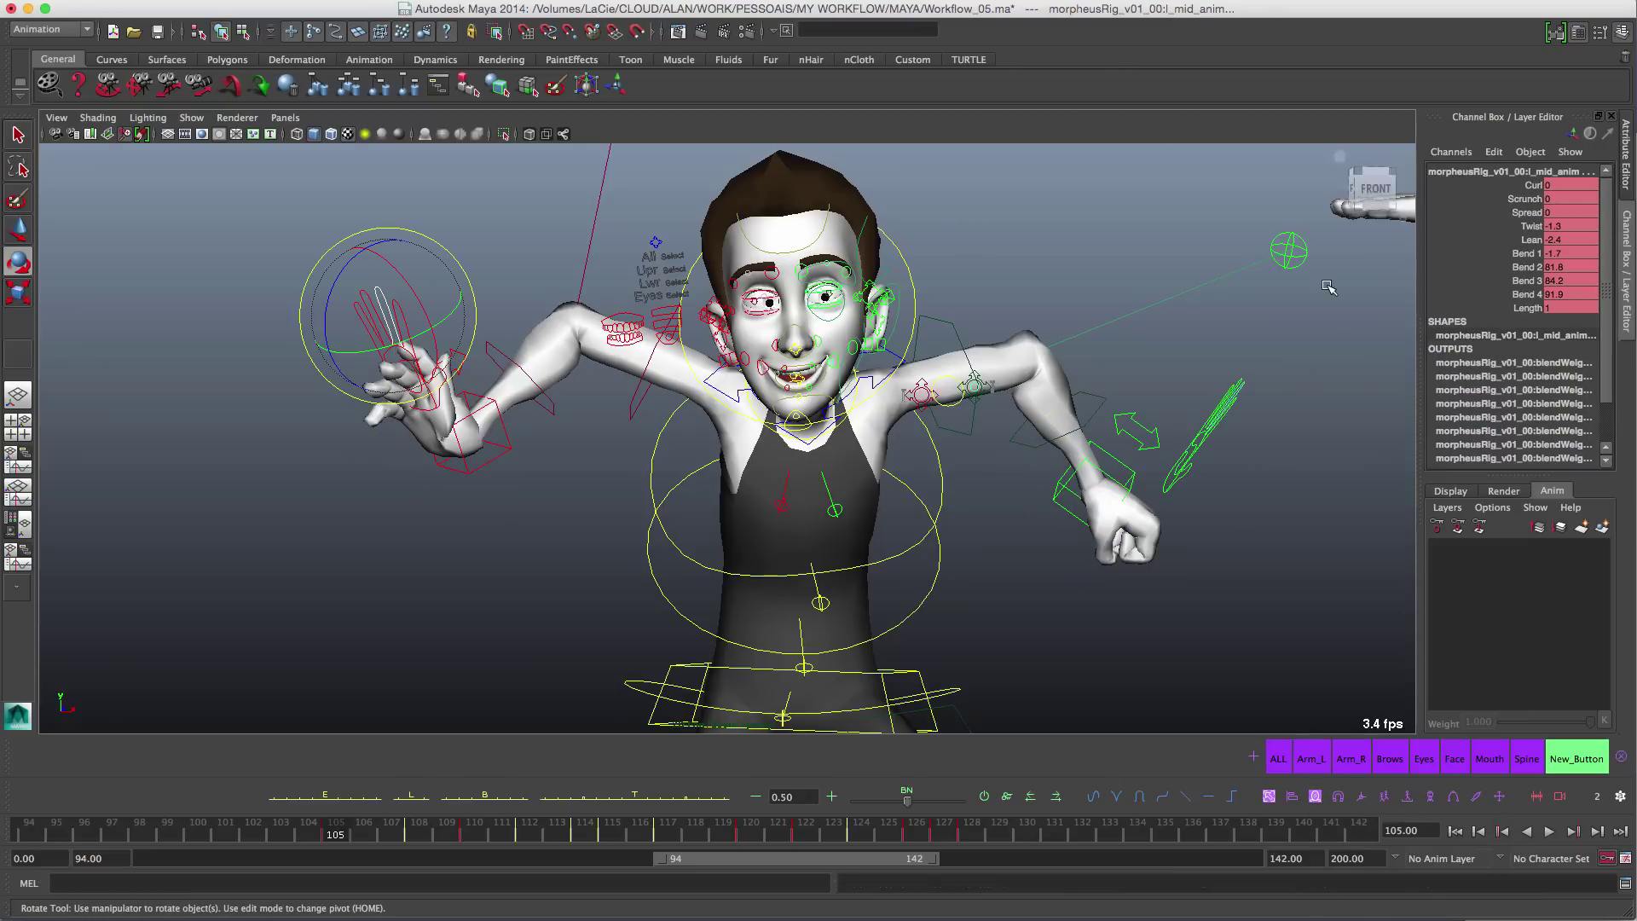
Step: Curl the fingers of both hands together with Bend 1 to 4, taking the index to 8.5, 81.5, 106 and 115.3, and key them
click(1224, 424)
drag(1527, 253, 1526, 296)
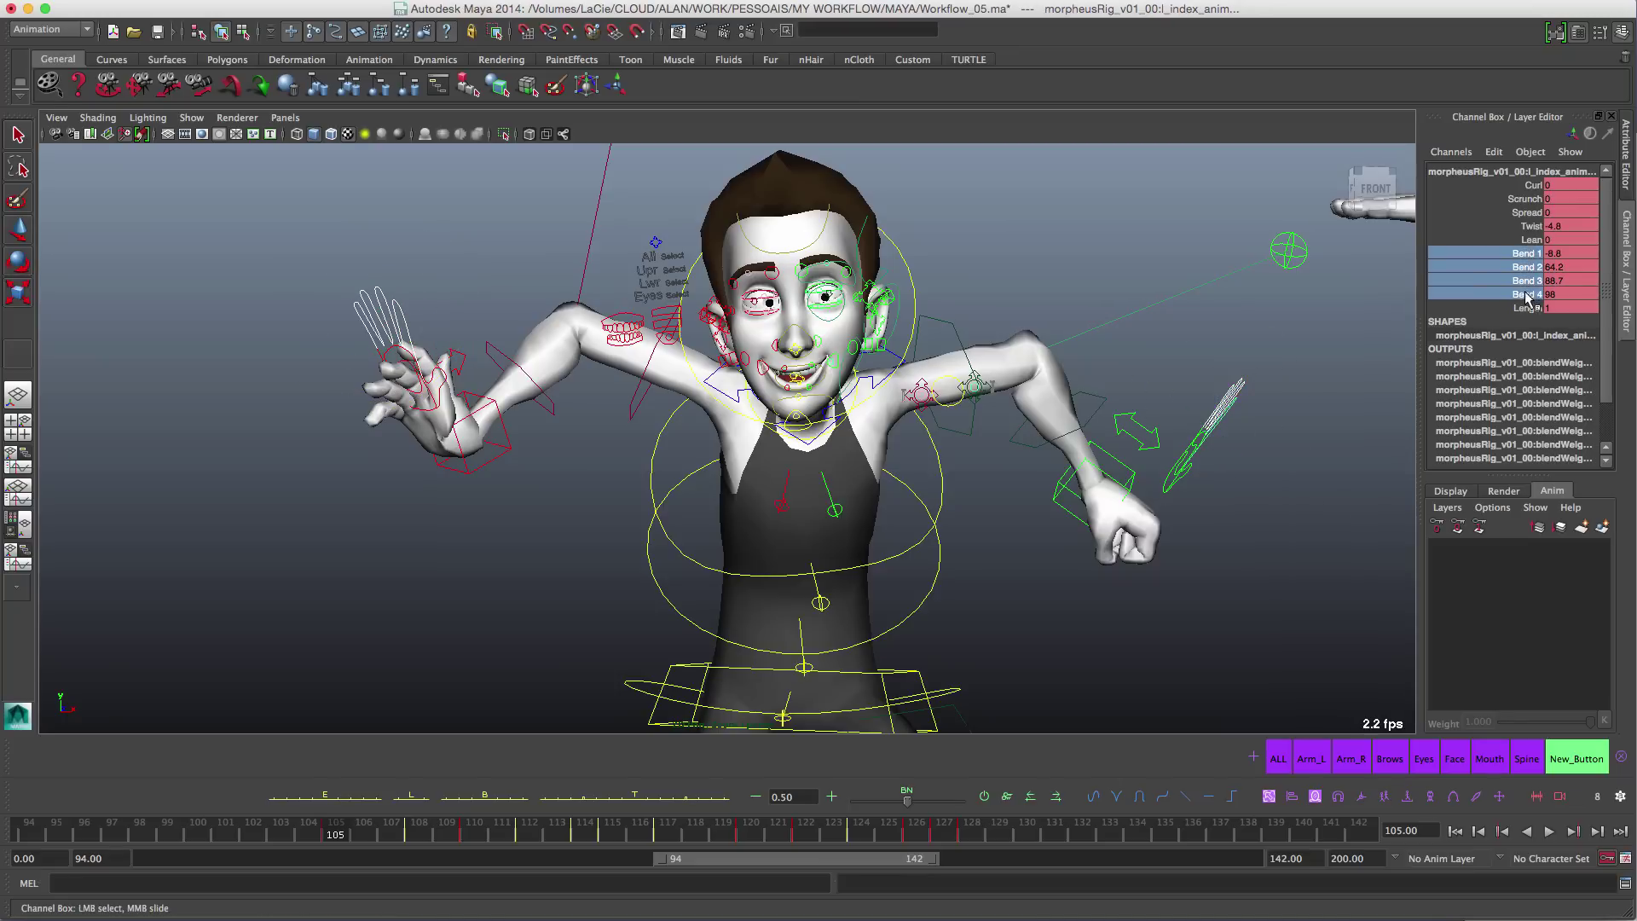
middle_drag(1111, 413, 1132, 440)
key(s)
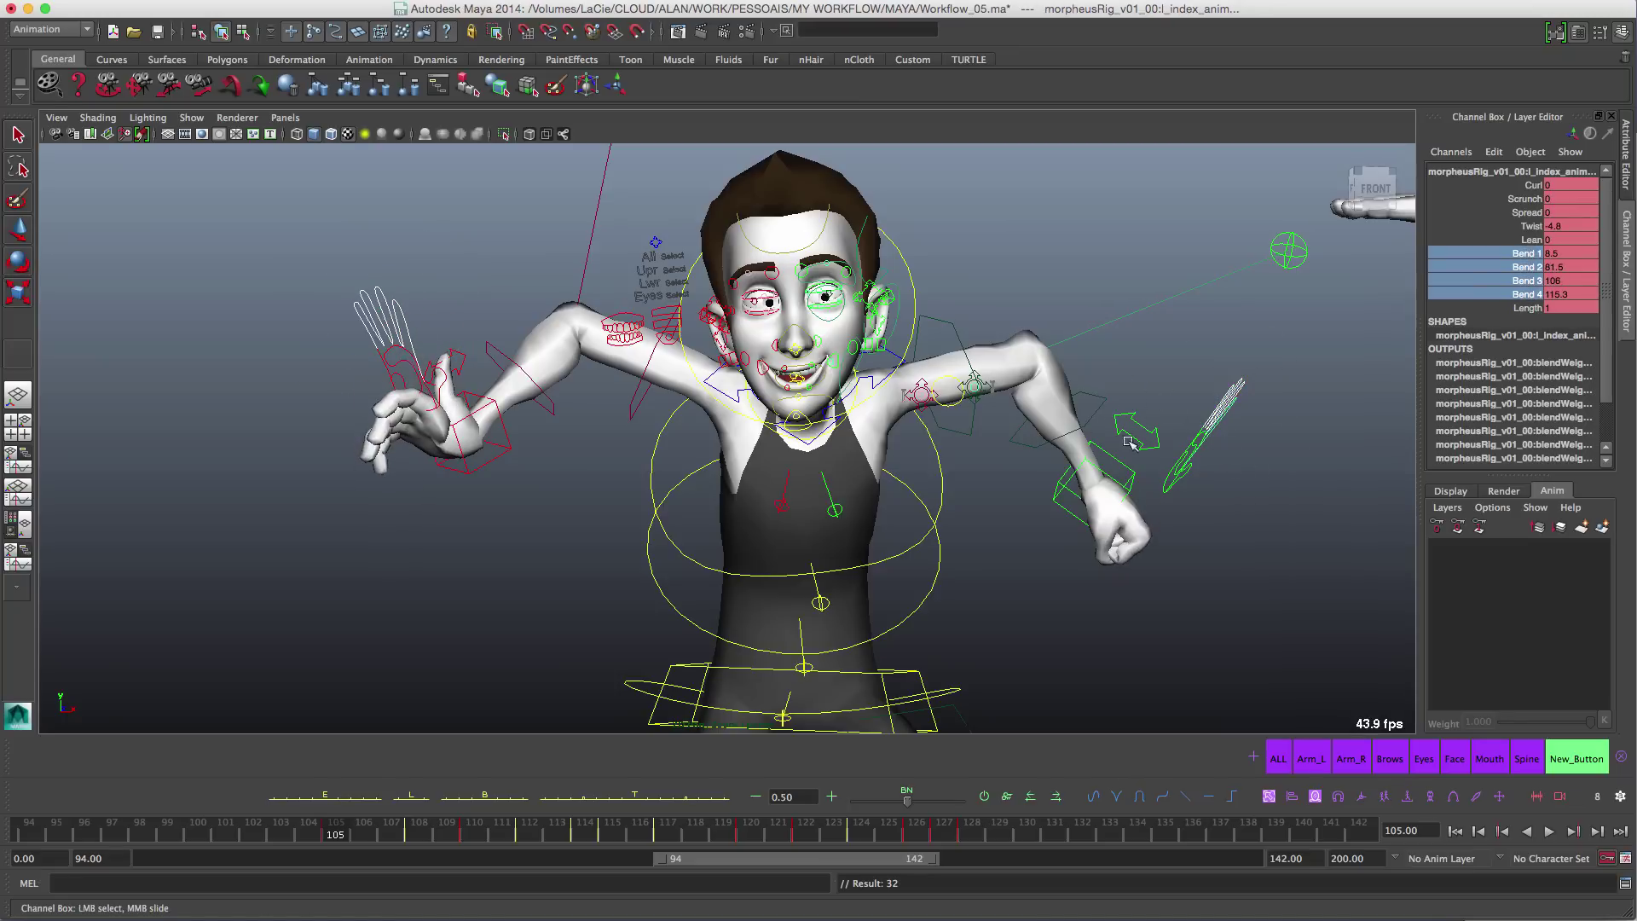
Step: Raise both inner eyebrows together using the left inner brow control and its mirrored counterpart, and key the change at frame 105
alt+right_drag(813, 301, 919, 494)
click(796, 249)
key(e)
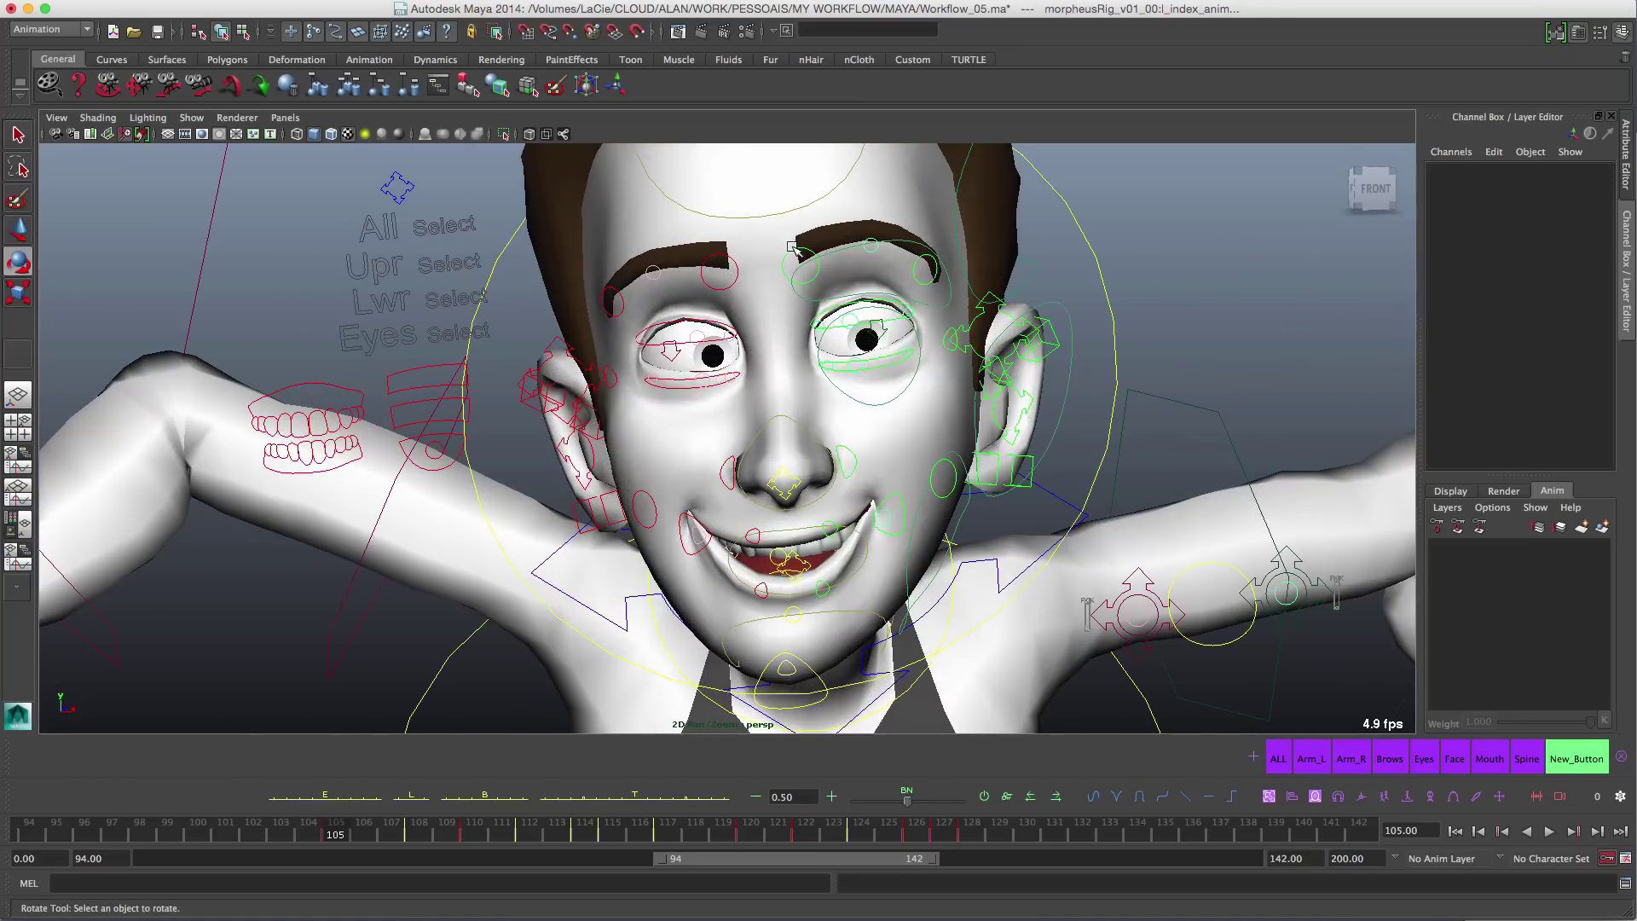
click(815, 256)
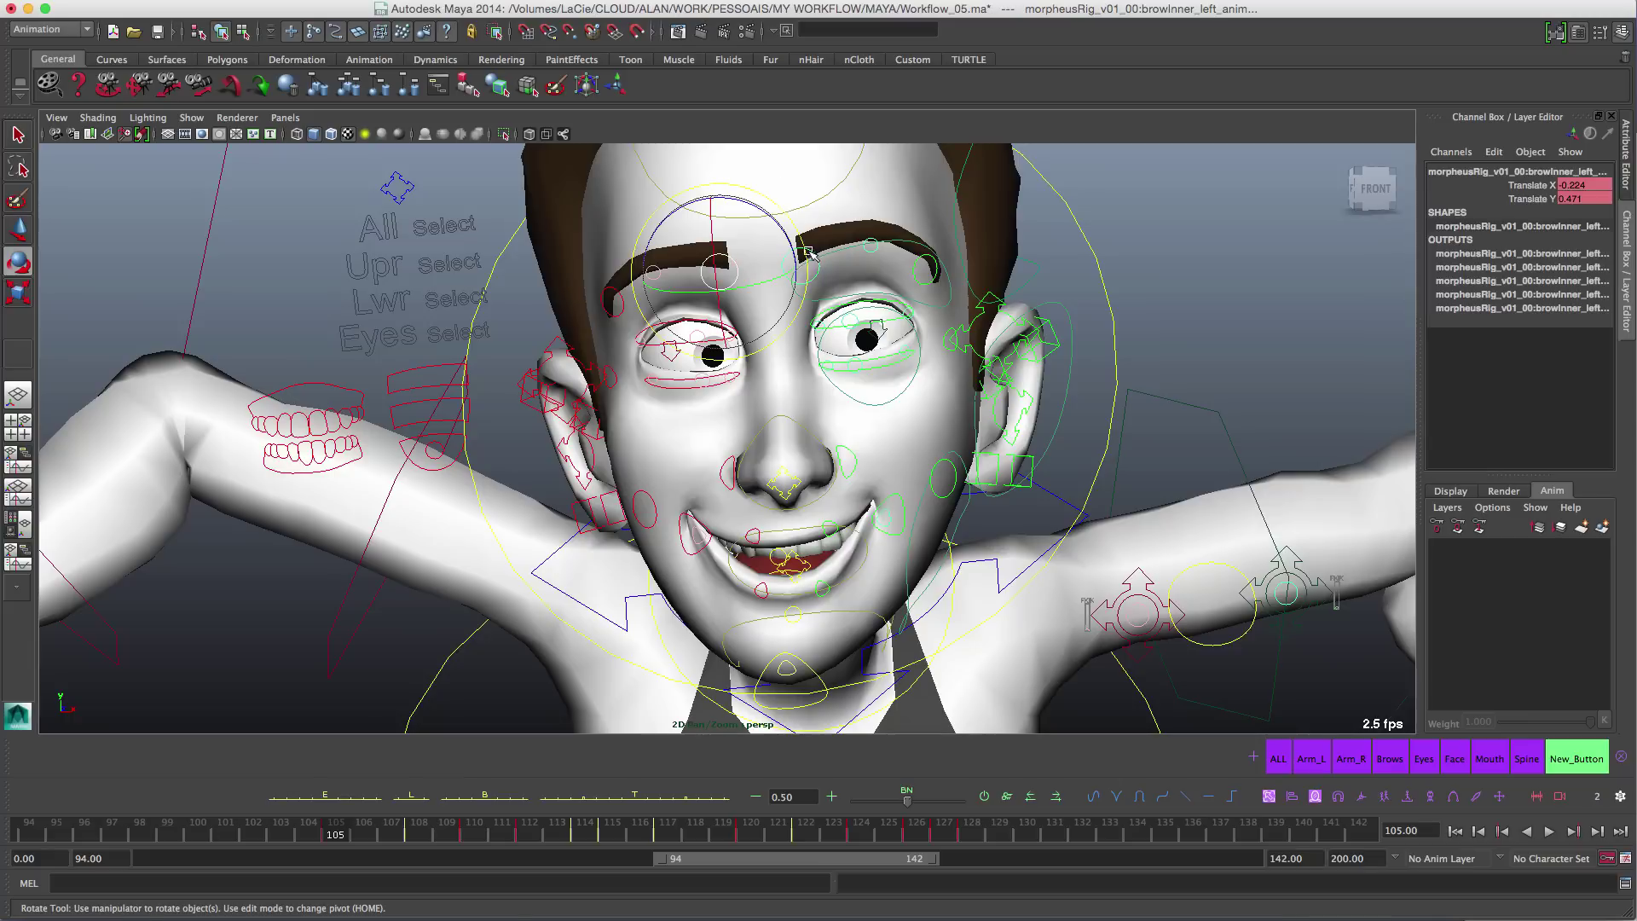
key(w)
drag(719, 271, 717, 252)
key(s)
Step: Raise the middle of both eyebrows, raise both outer brow controls to Translate Y 0.267, and key the pose
click(868, 232)
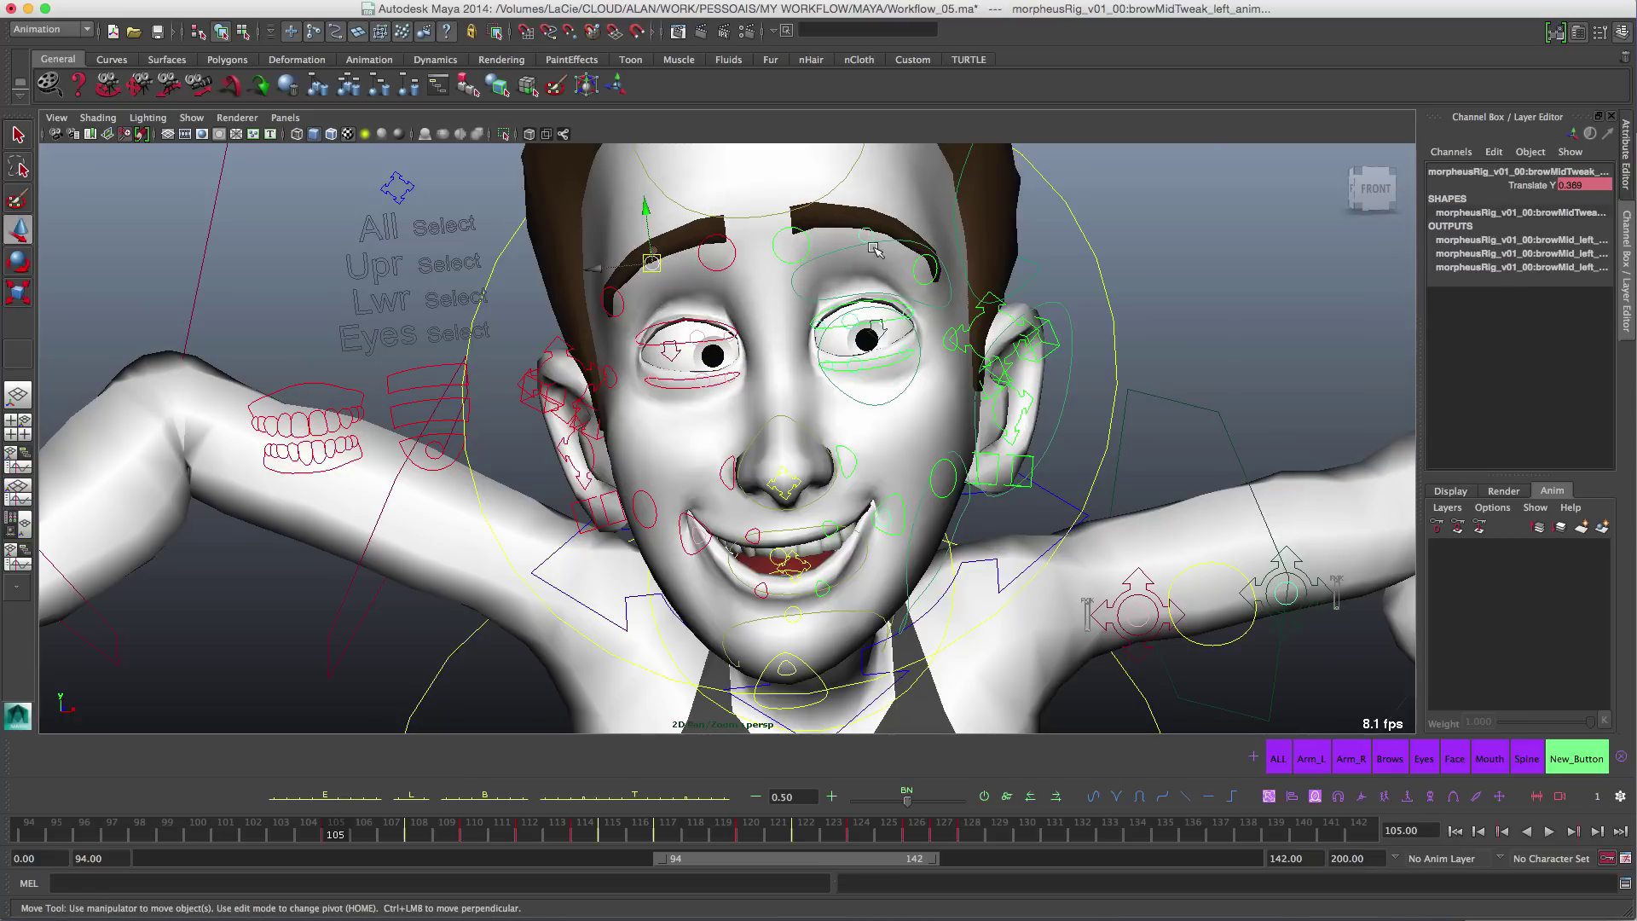
click(921, 274)
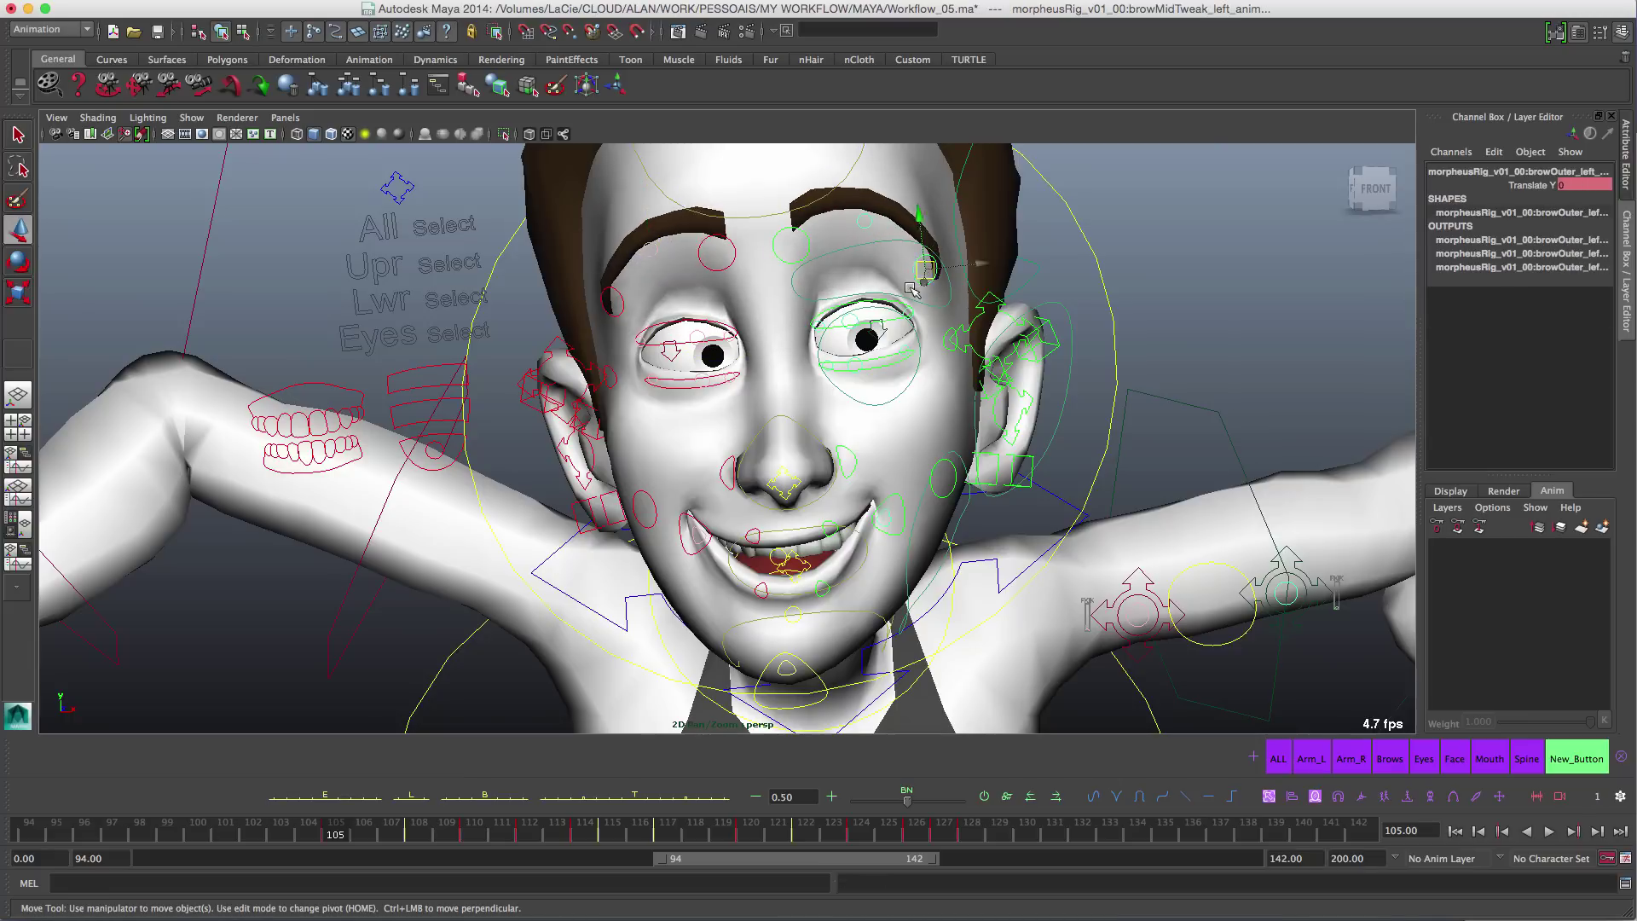
key(o)
drag(611, 302, 611, 293)
key(s)
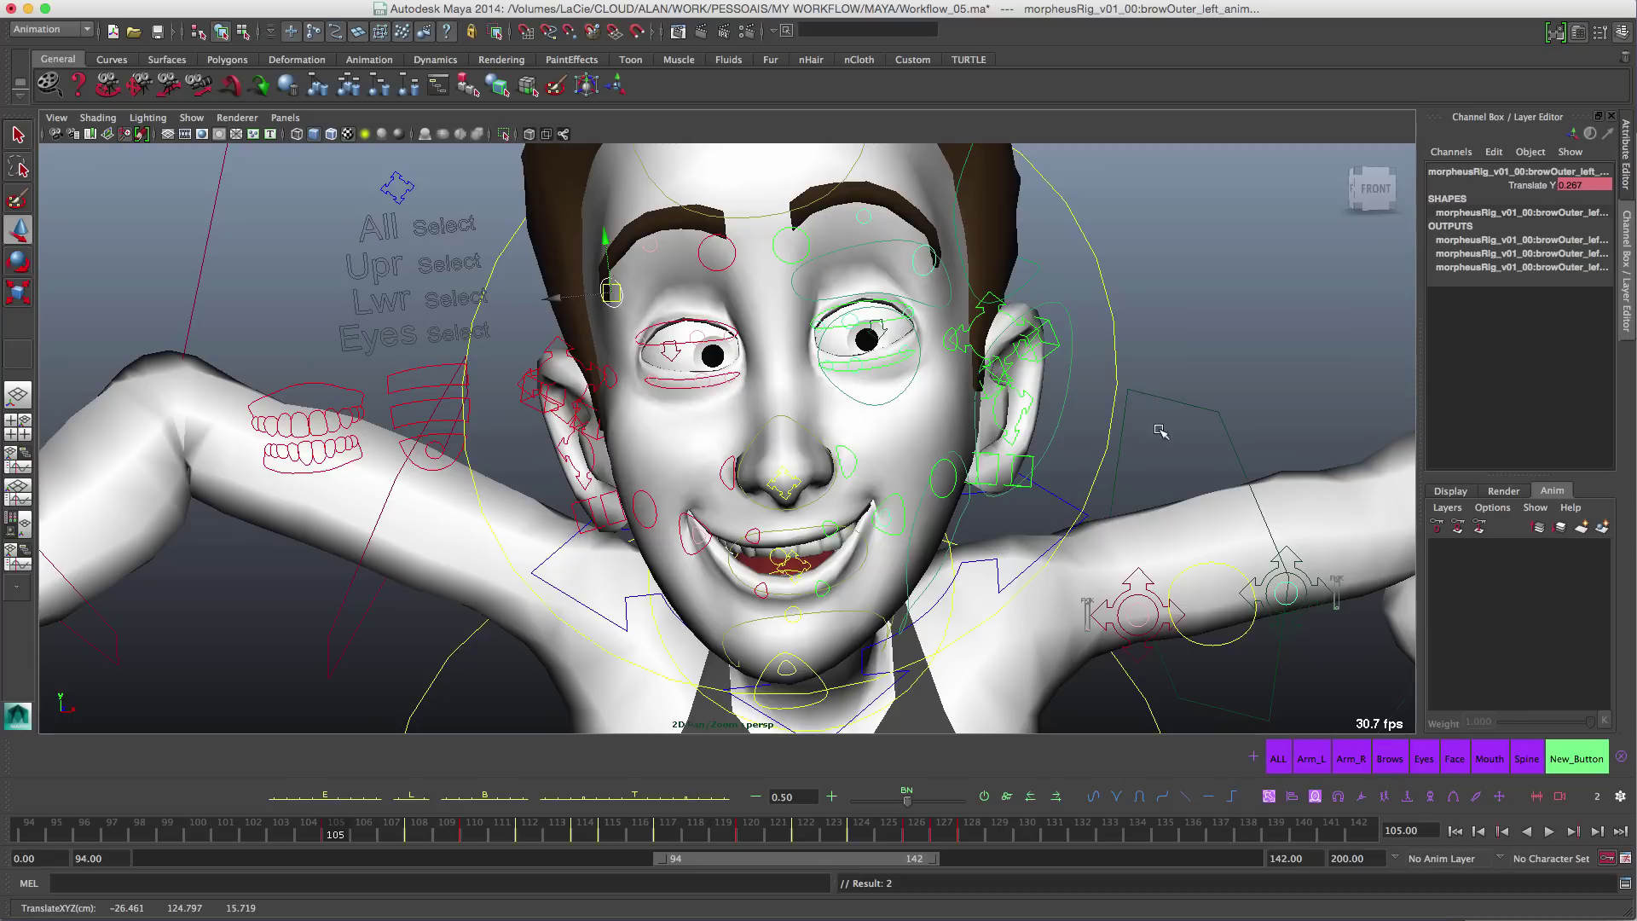
Step: Turn off Auto Select Mirror Objects and select the left arm's IK control on its own
right_click(1316, 801)
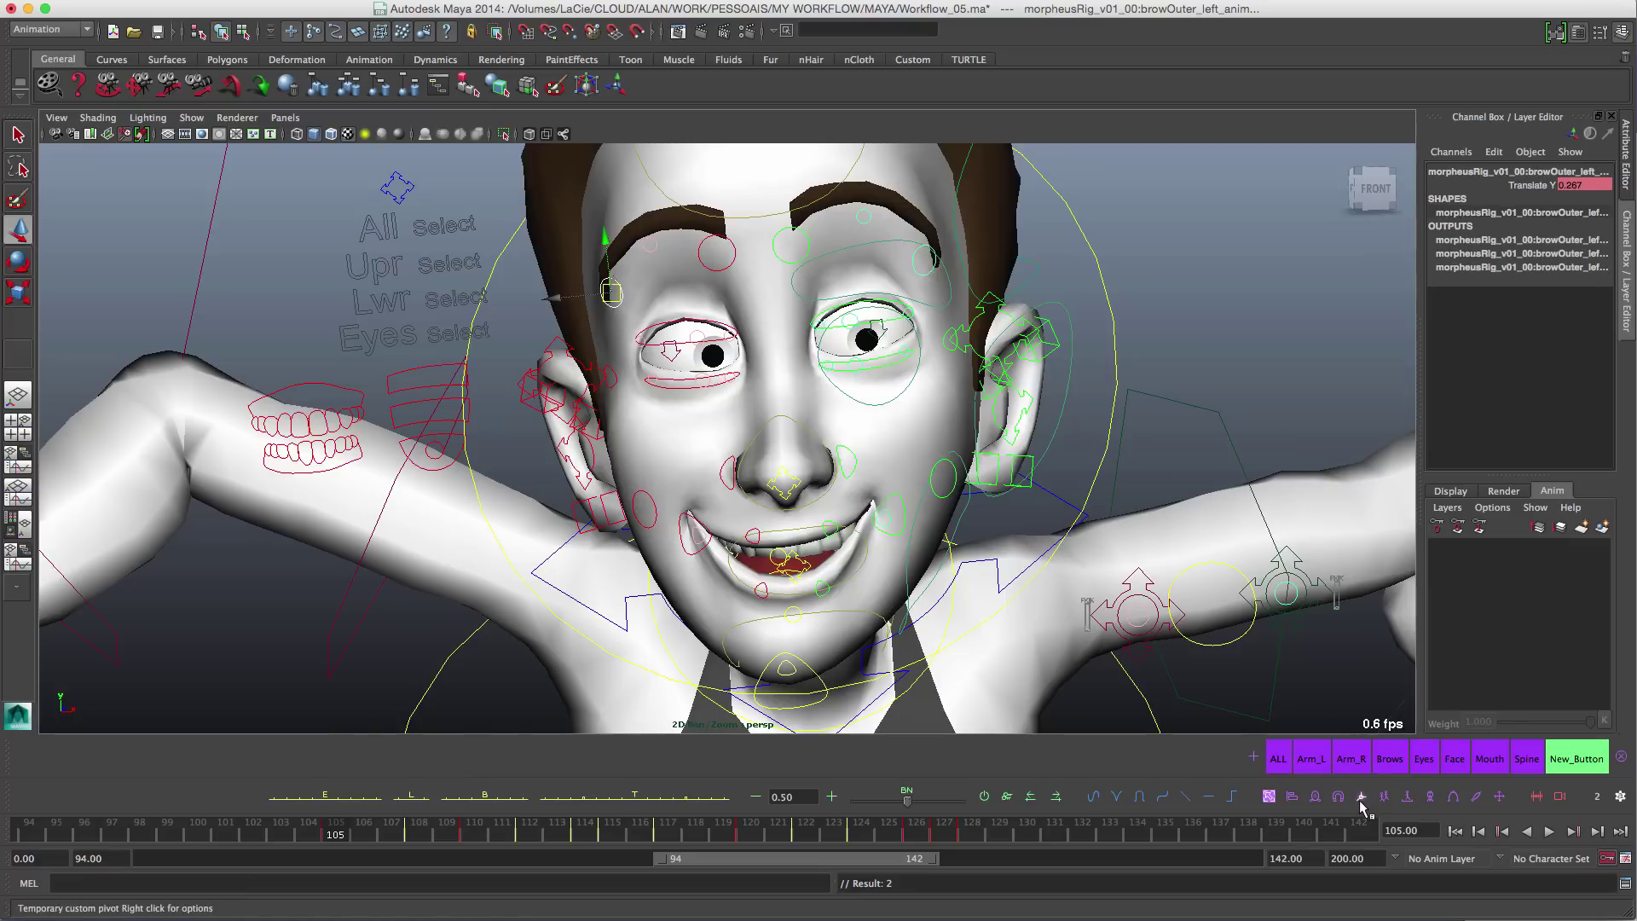
alt+middle_drag(1176, 497, 1200, 352)
alt+right_drag(1200, 352, 1228, 592)
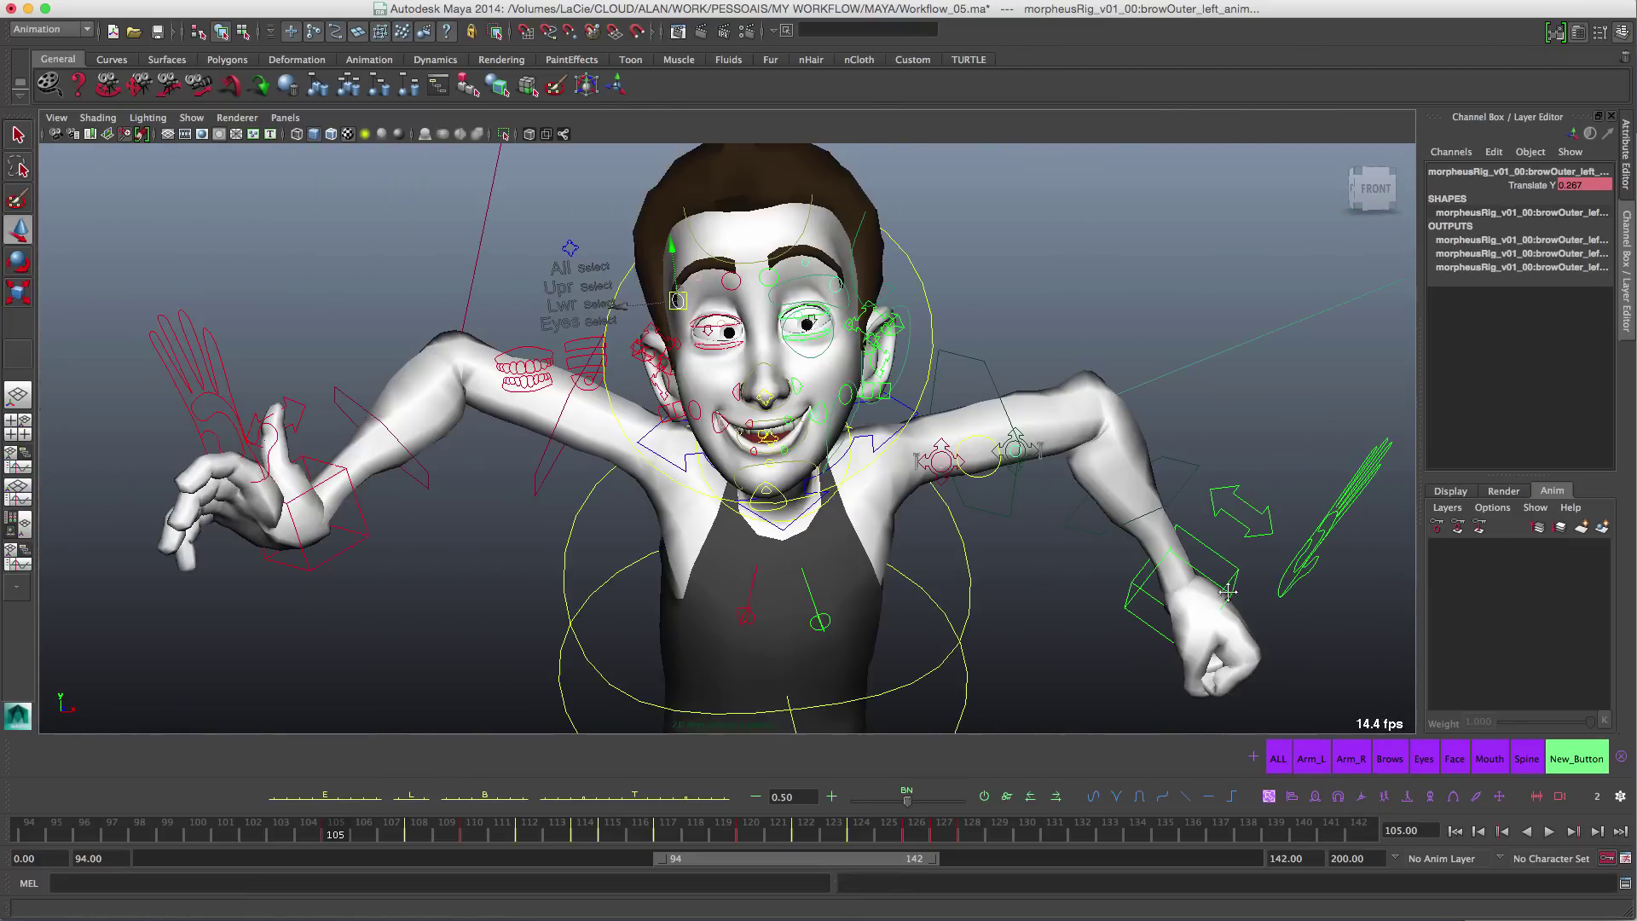
alt+middle_drag(1228, 592, 1174, 625)
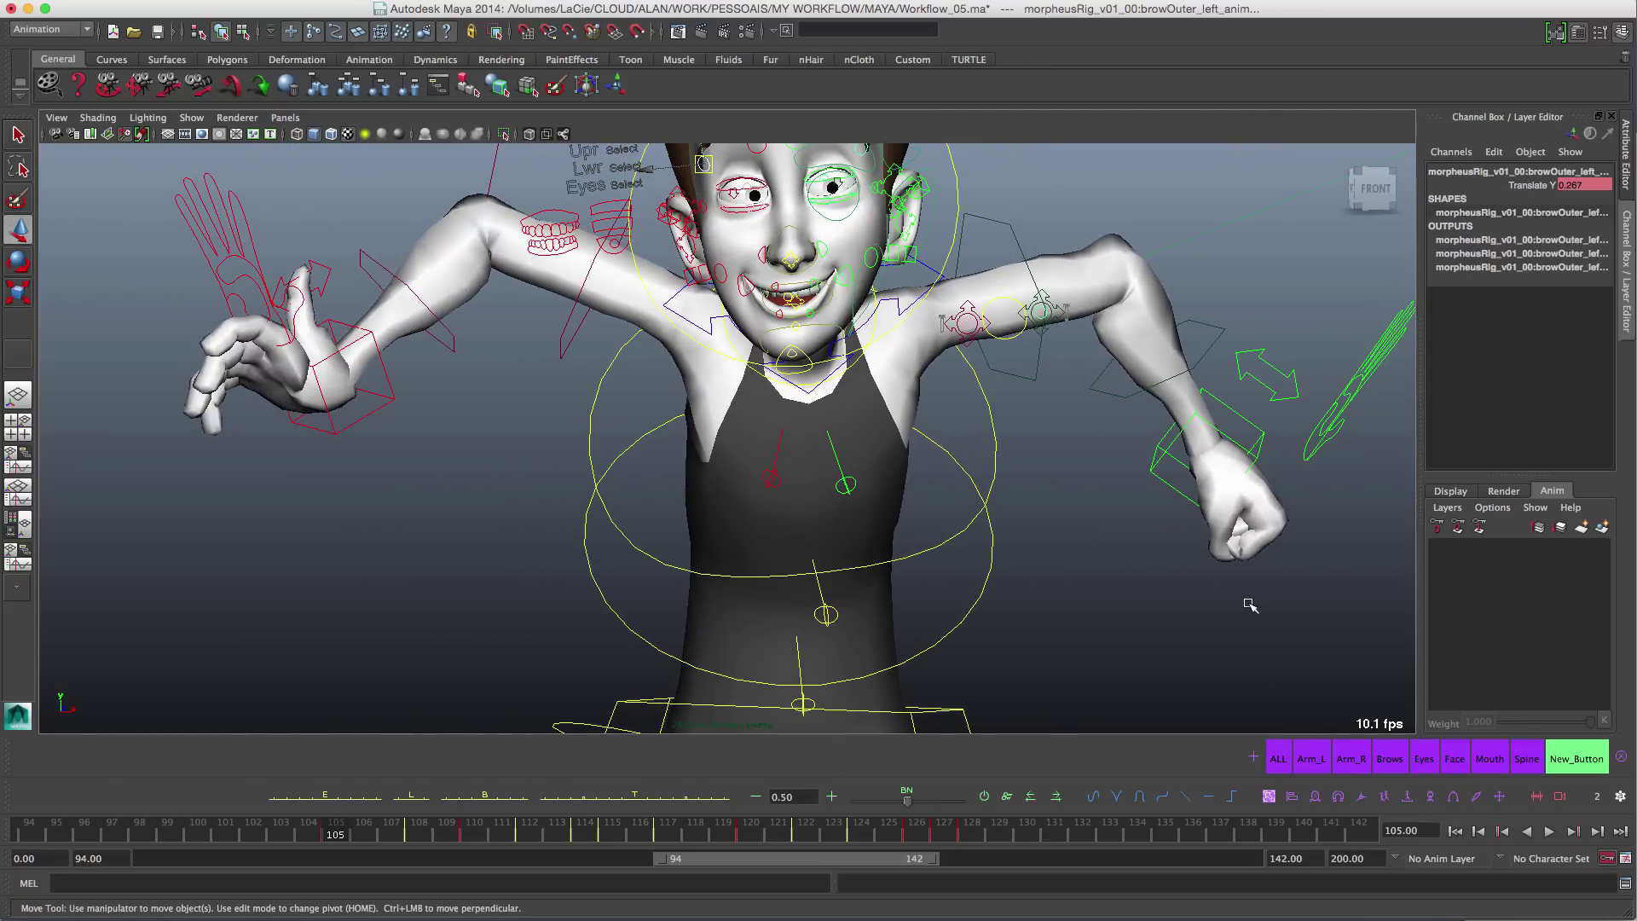
alt+middle_drag(1250, 605, 932, 475)
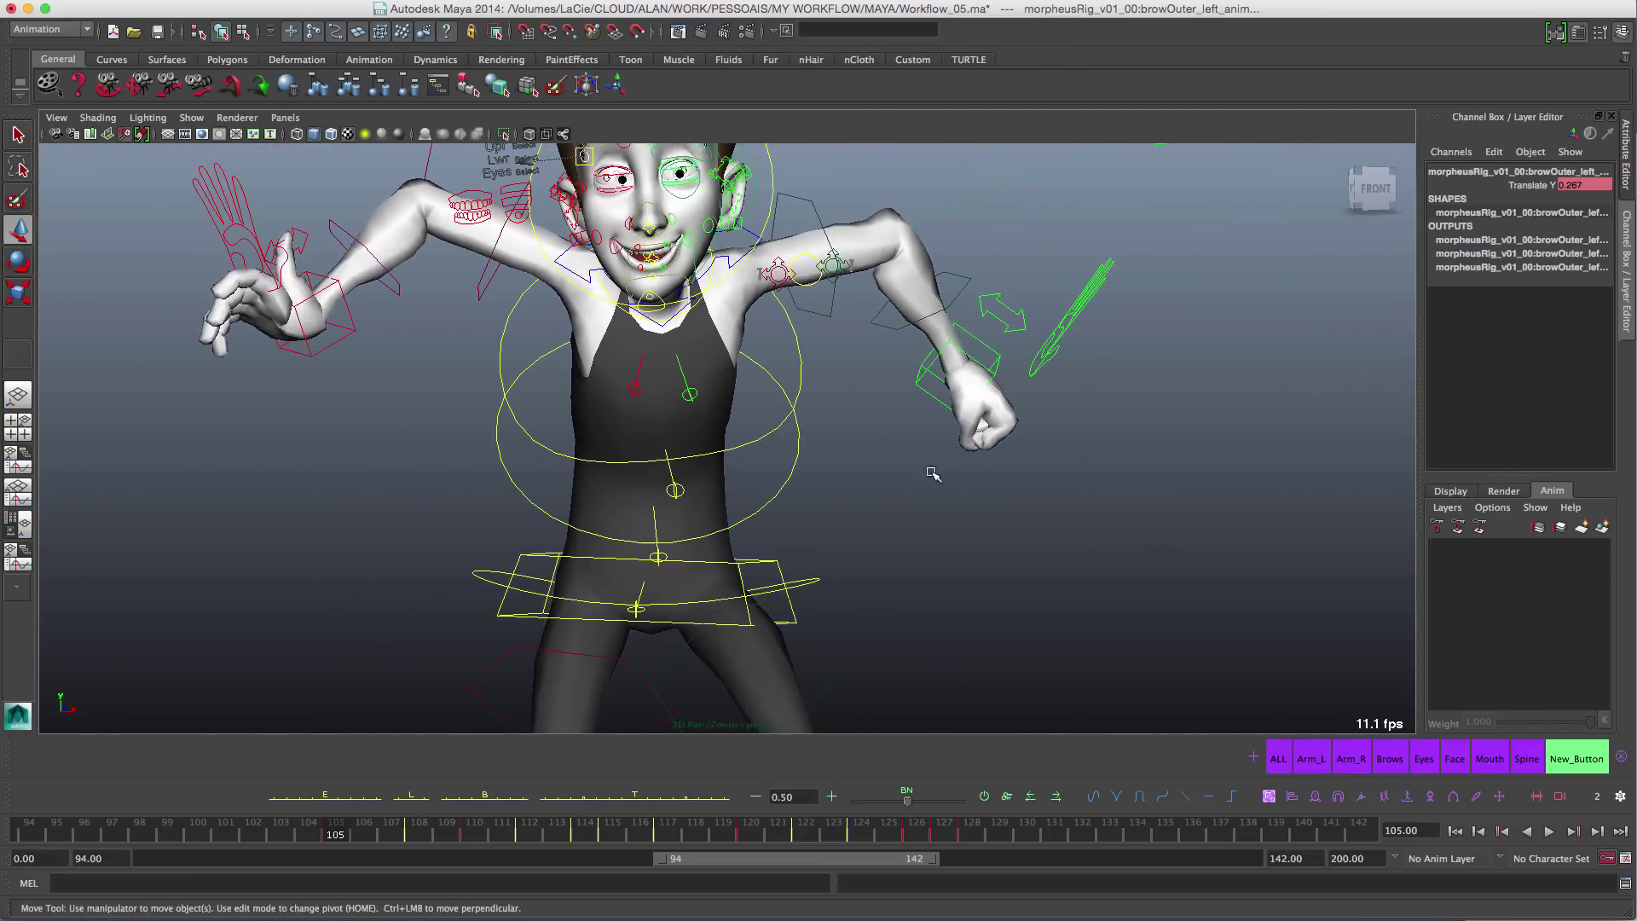
alt+right_drag(933, 474, 1014, 501)
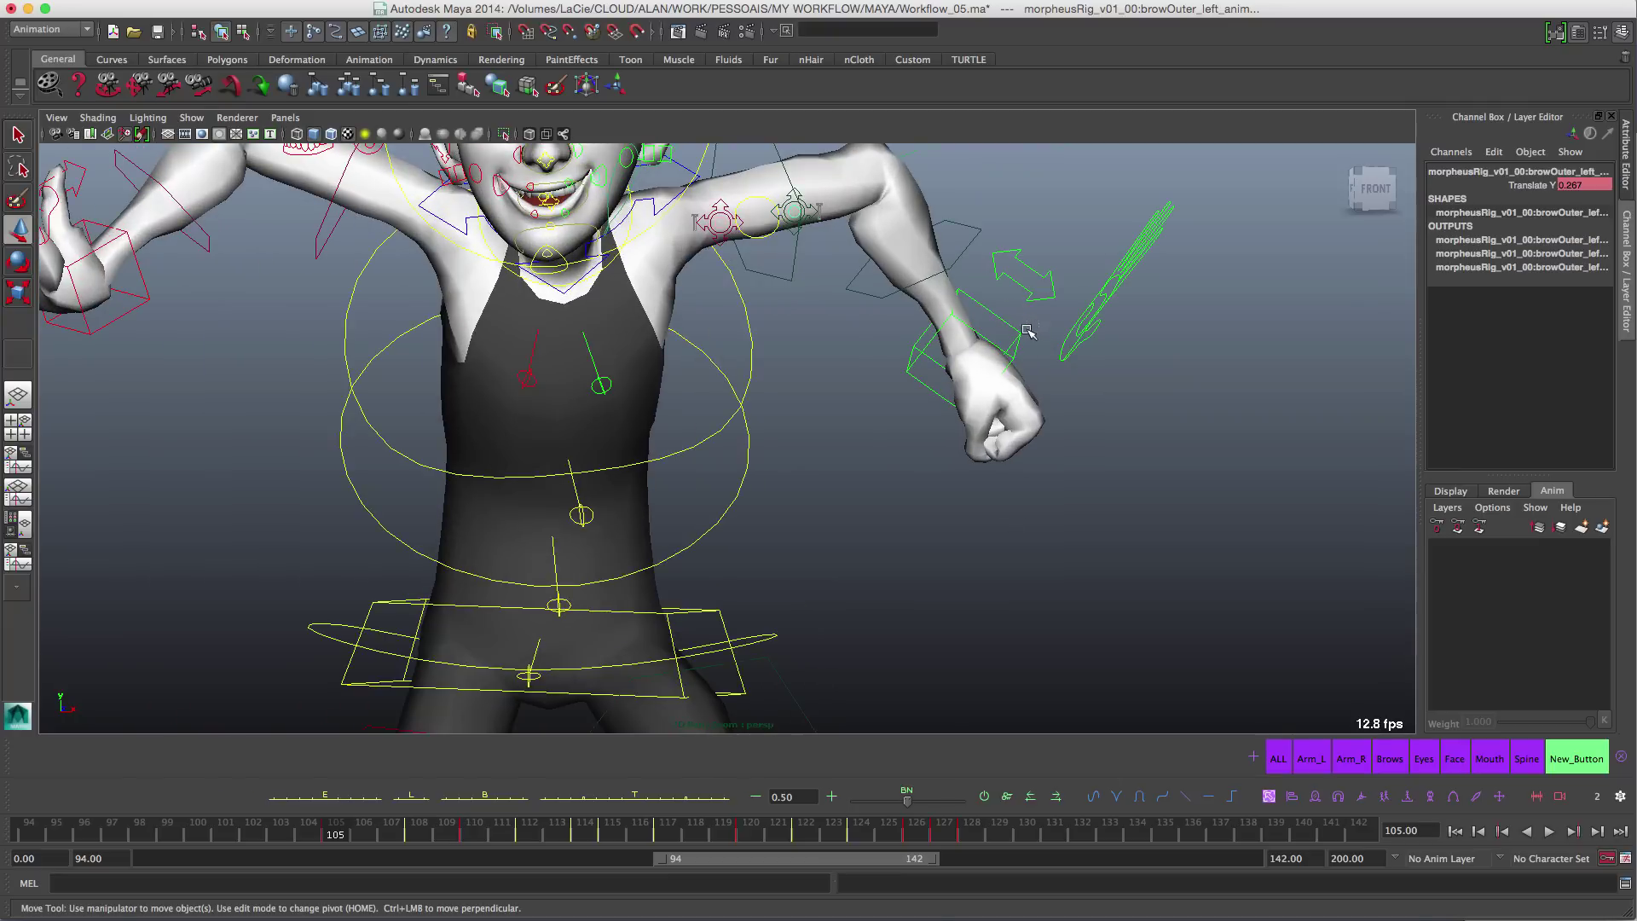
click(1027, 361)
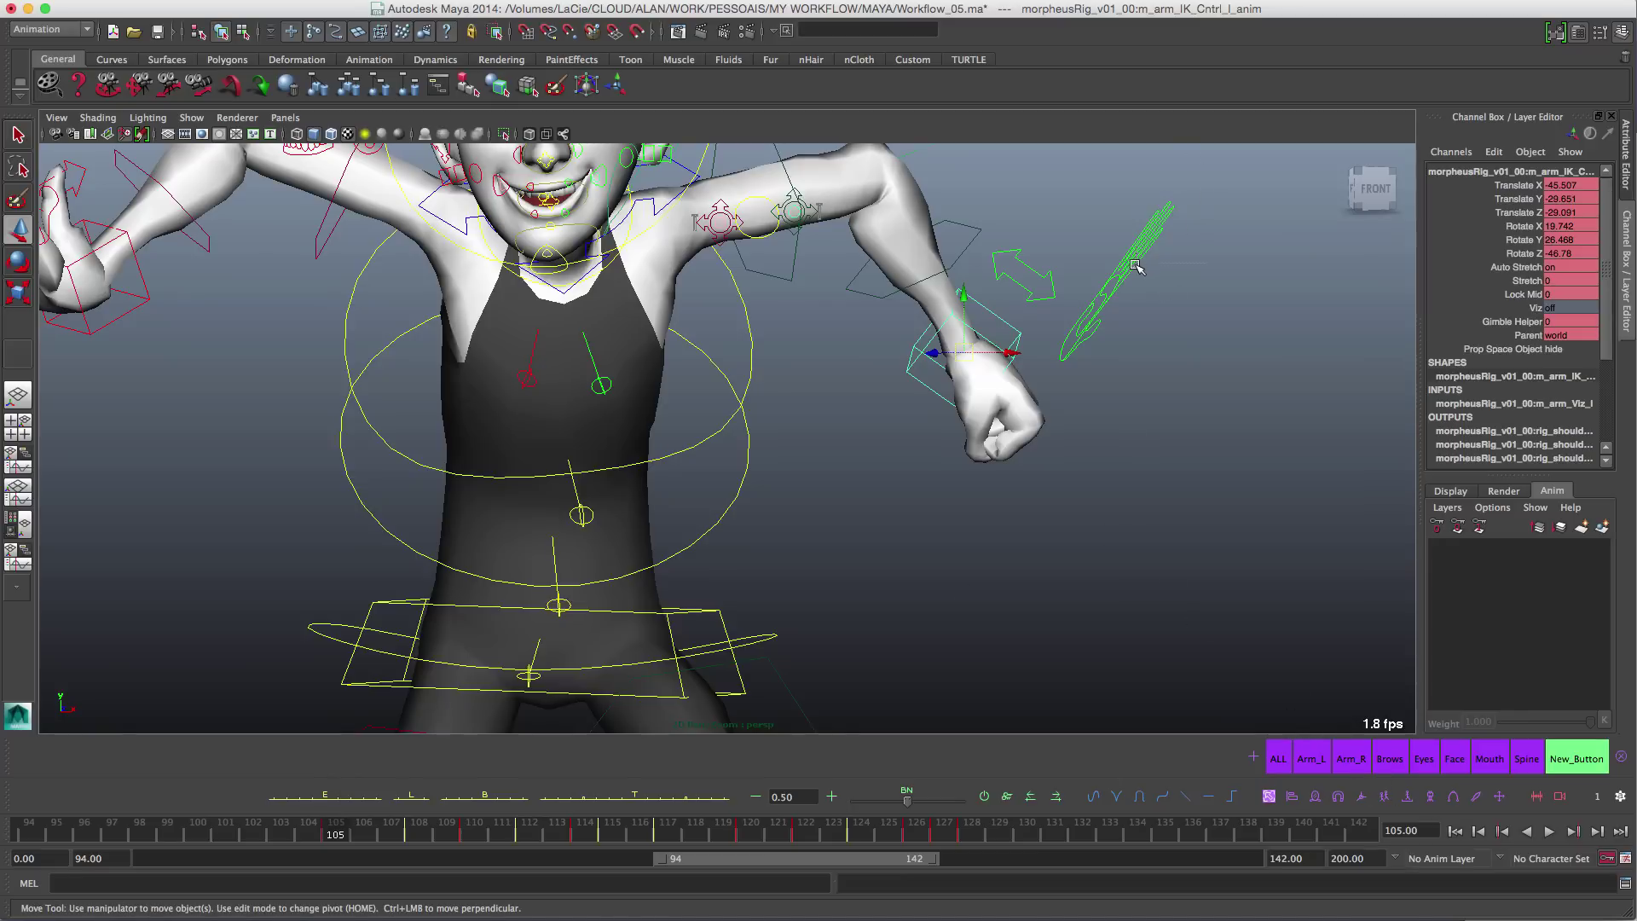
Step: Straighten the left index finger into a pointing pose with Bend 2 at -2.4, Bend 3 at 1.7 and Bend 4 at -5.3
click(1187, 203)
click(1165, 238)
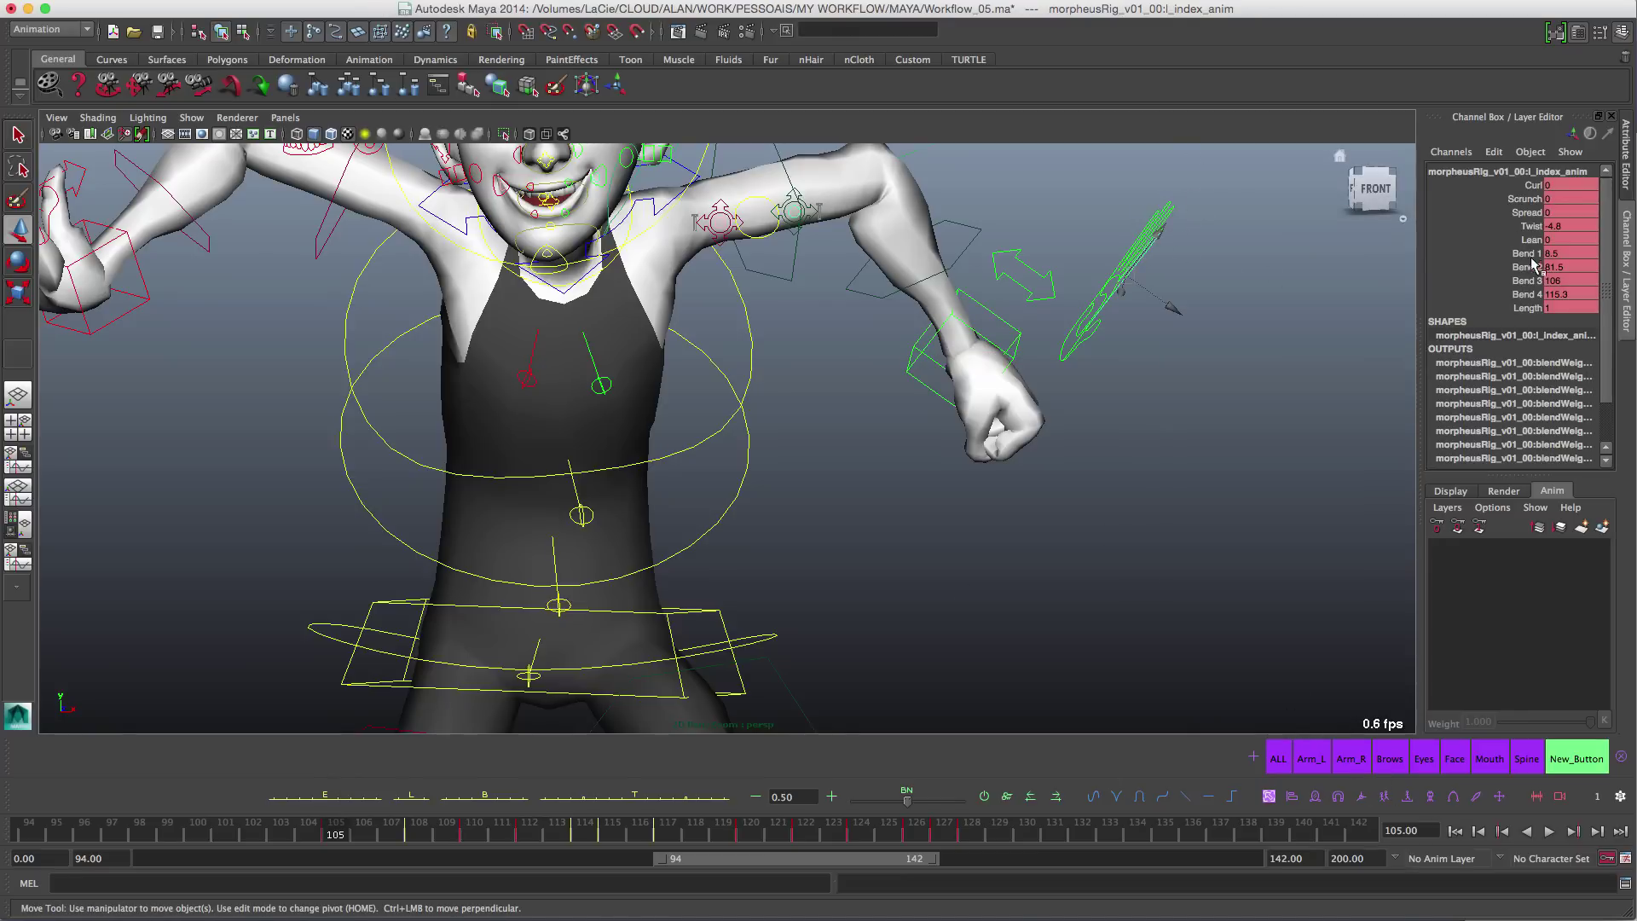
click(1524, 254)
drag(1526, 267, 1526, 295)
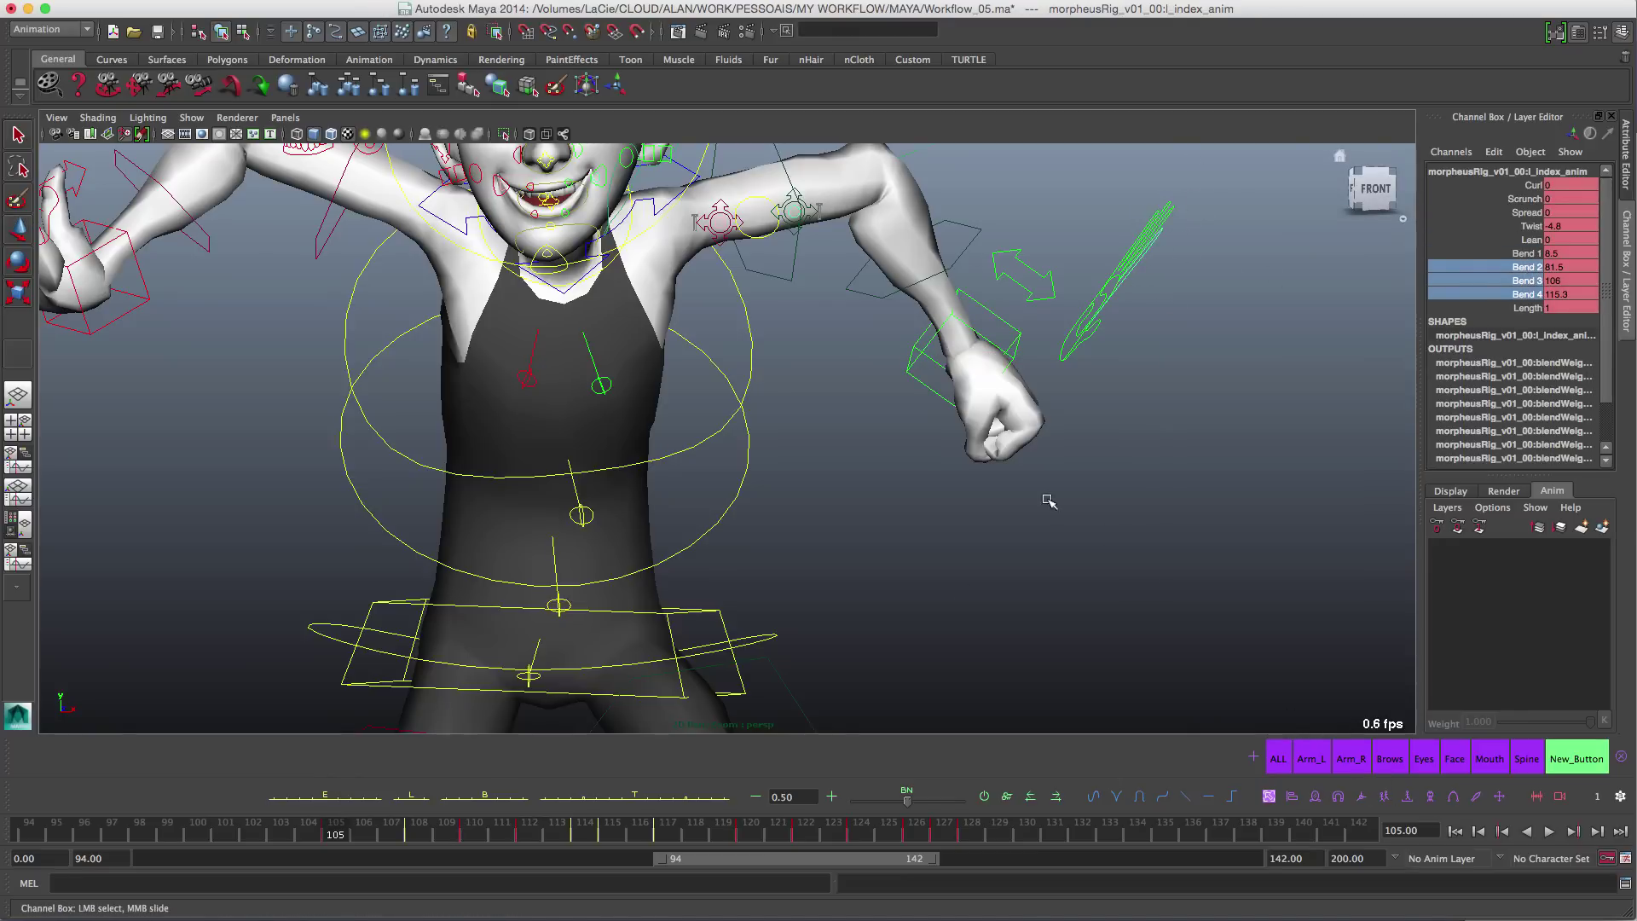
middle_drag(1041, 500, 1137, 546)
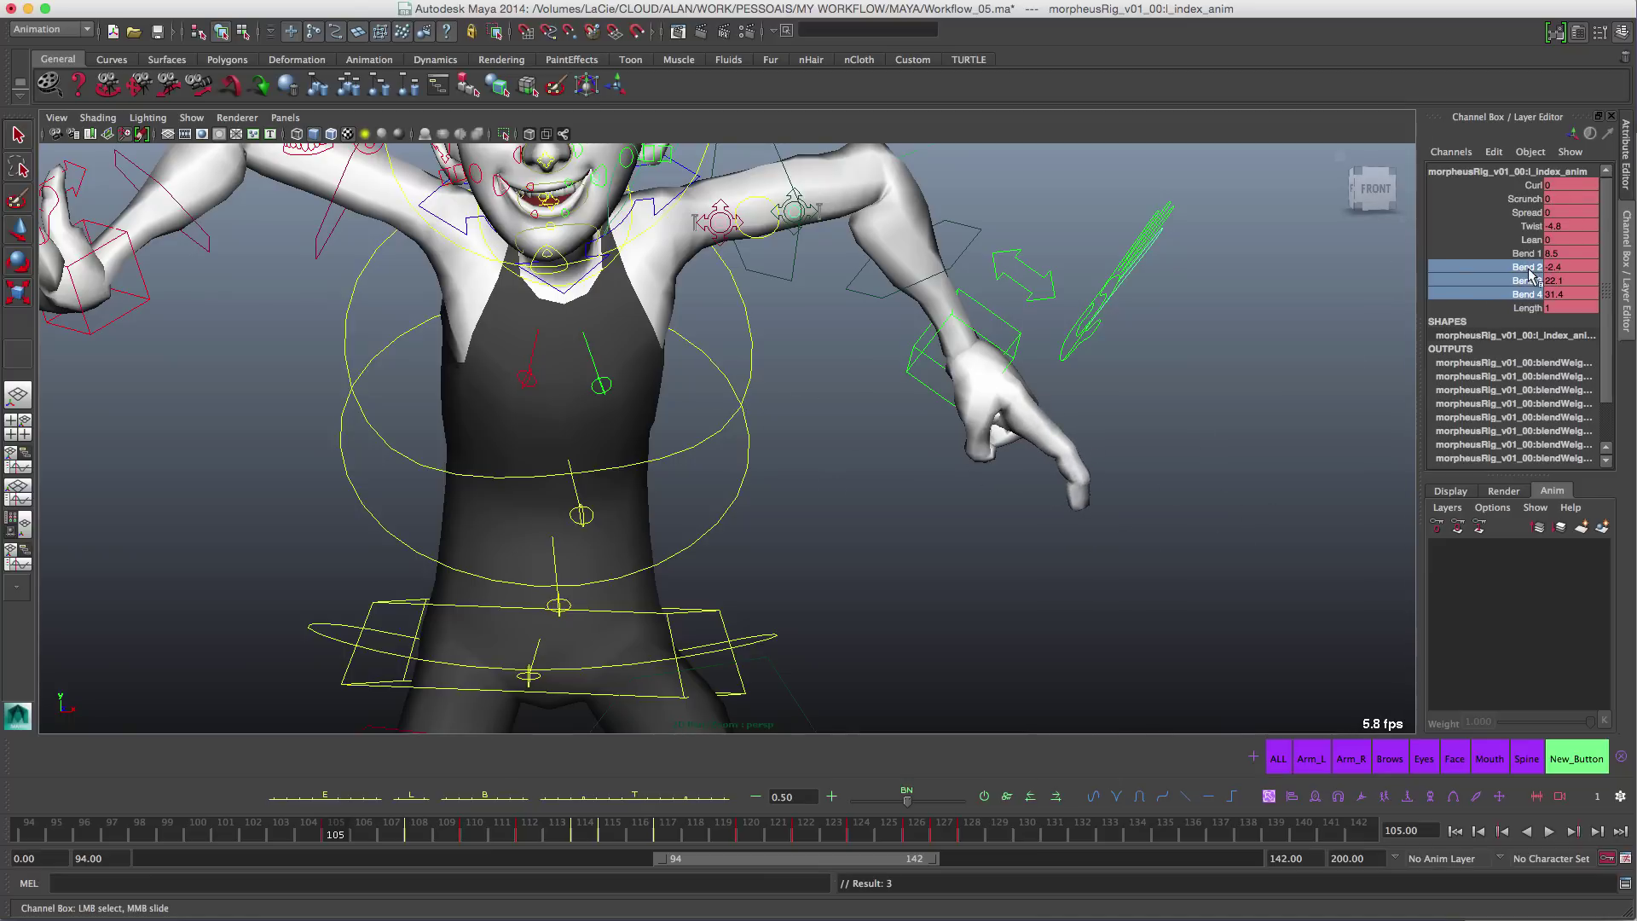
click(1531, 280)
middle_drag(1361, 423, 1079, 414)
click(1526, 307)
click(1535, 294)
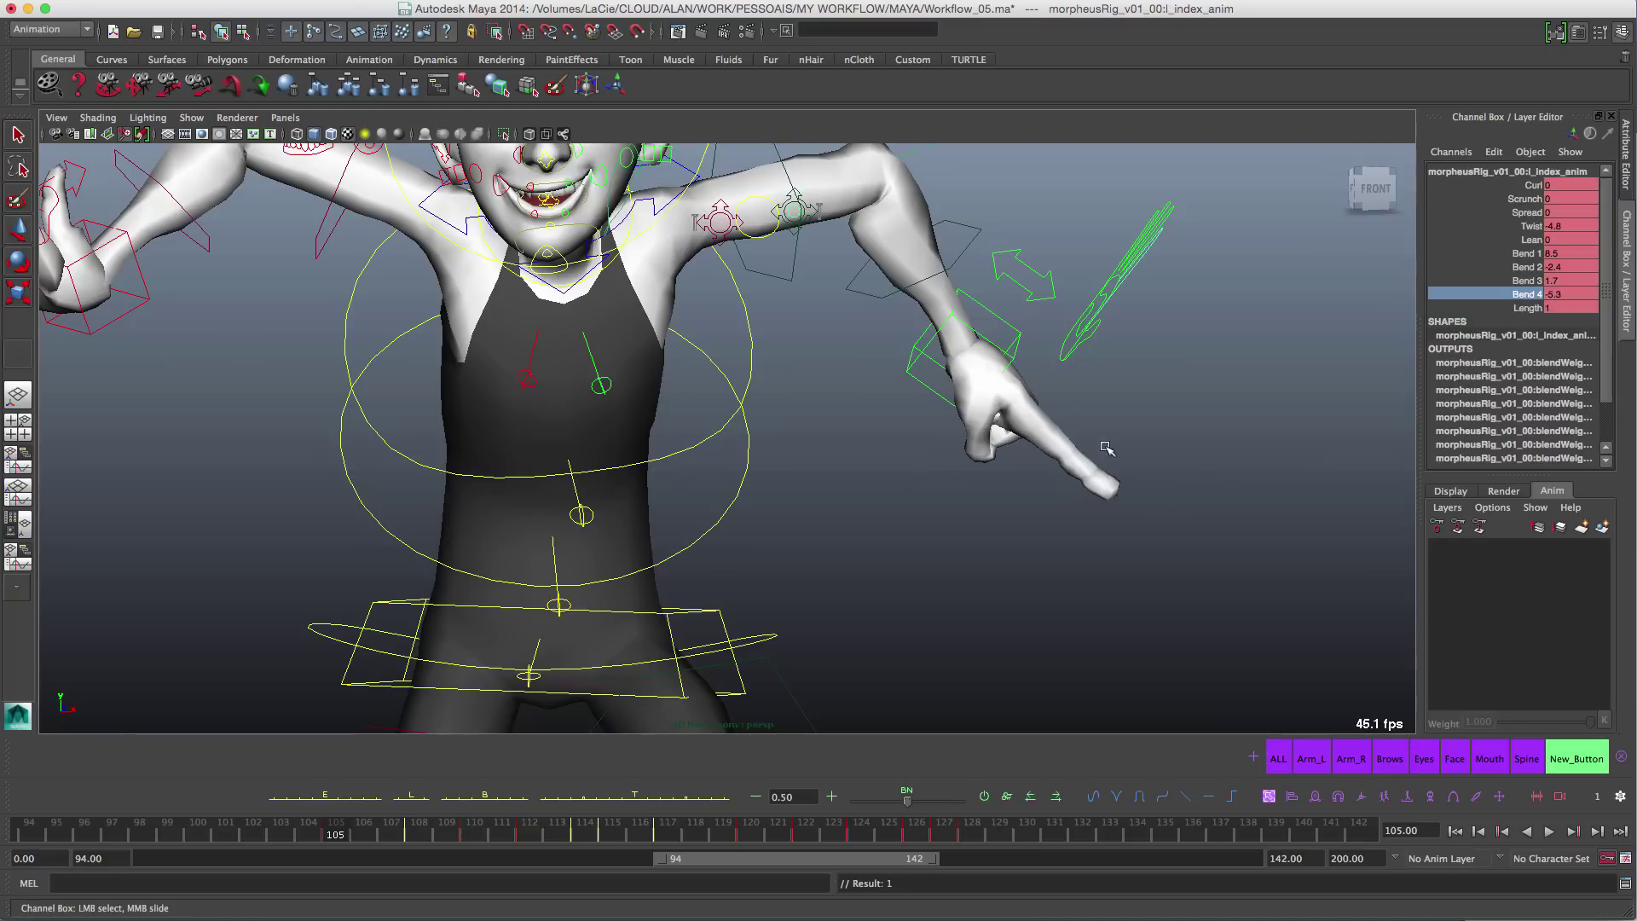
Step: Create a temporary custom pivot for the left arm's IK control and place it at the tip of the index finger
alt+drag(1106, 448, 1068, 385)
click(1045, 333)
key(w)
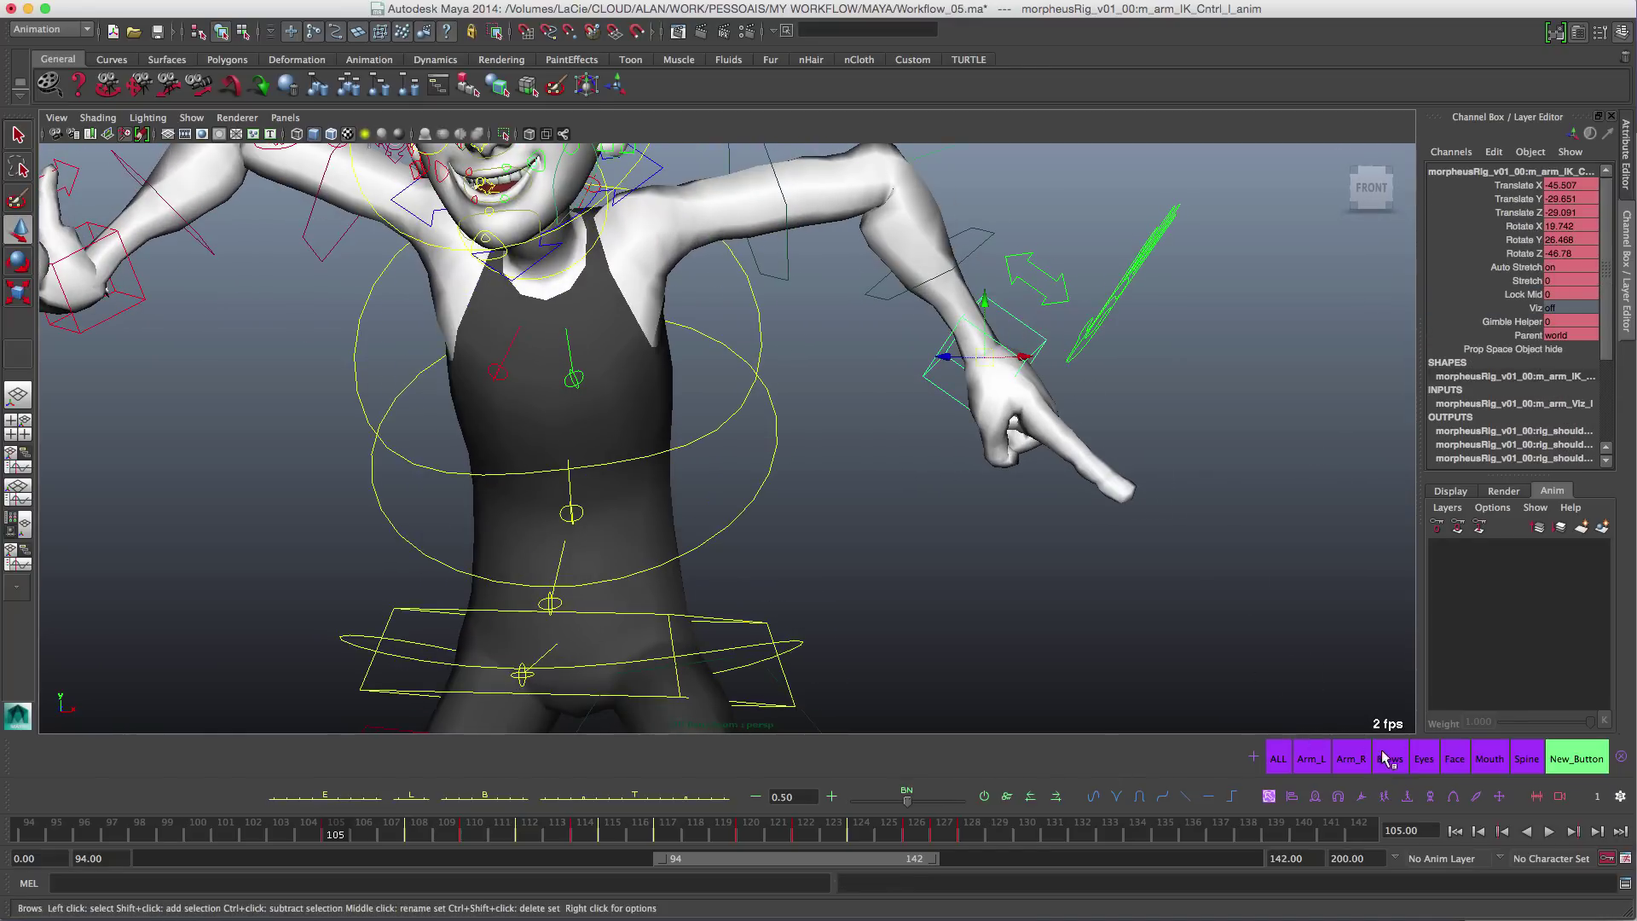
click(1361, 798)
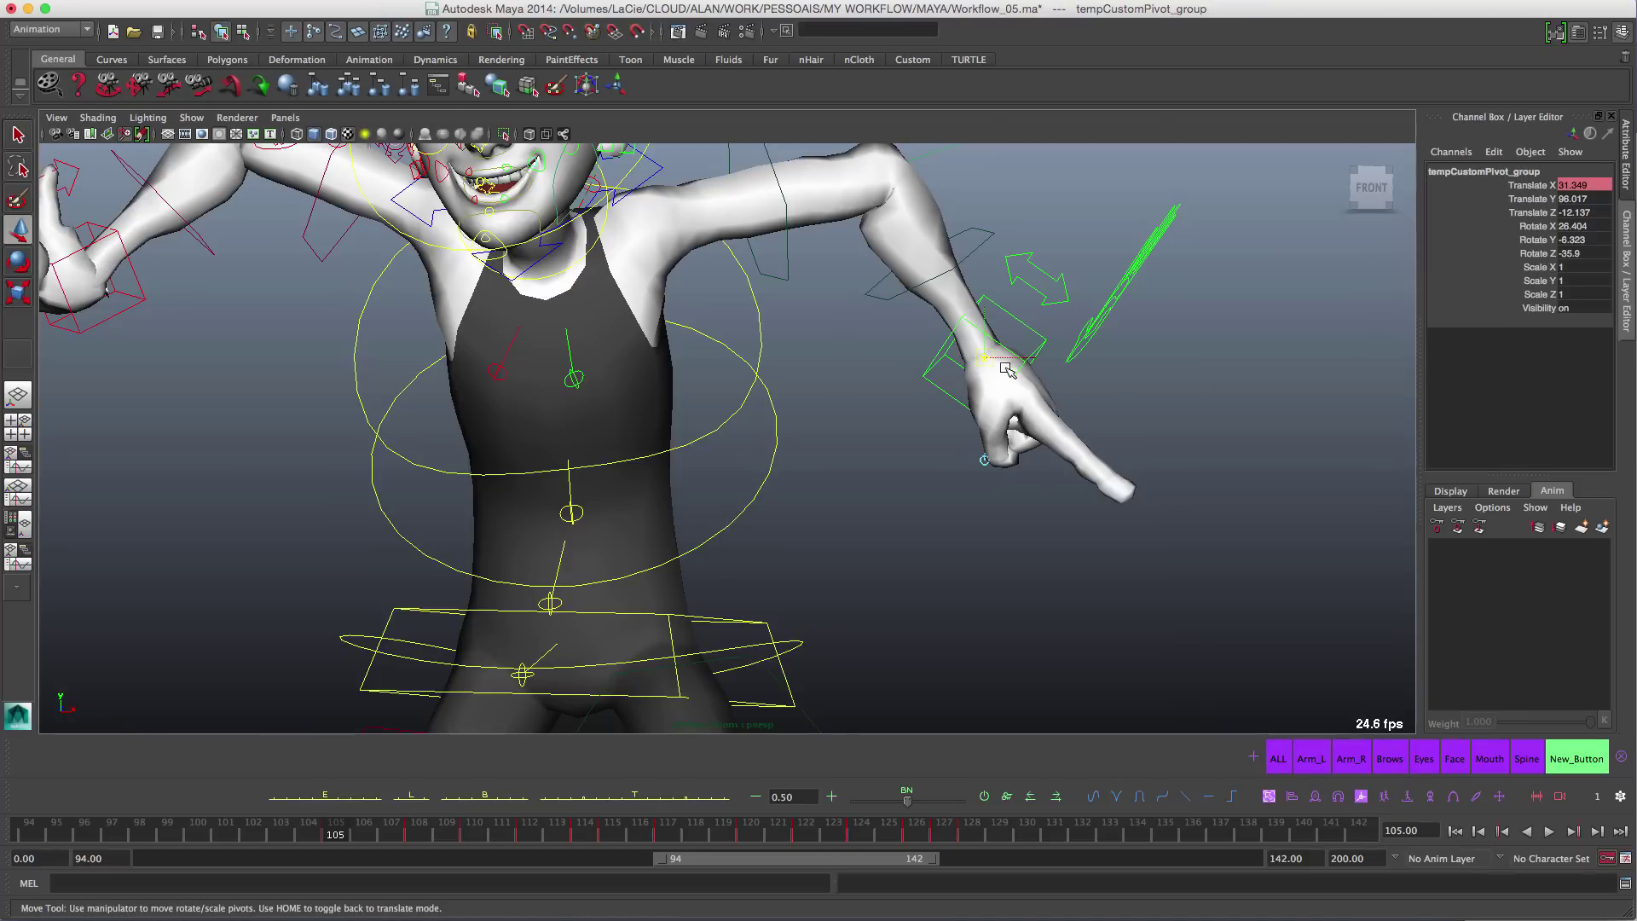
drag(987, 358, 1143, 438)
alt+right_drag(1143, 438, 1206, 545)
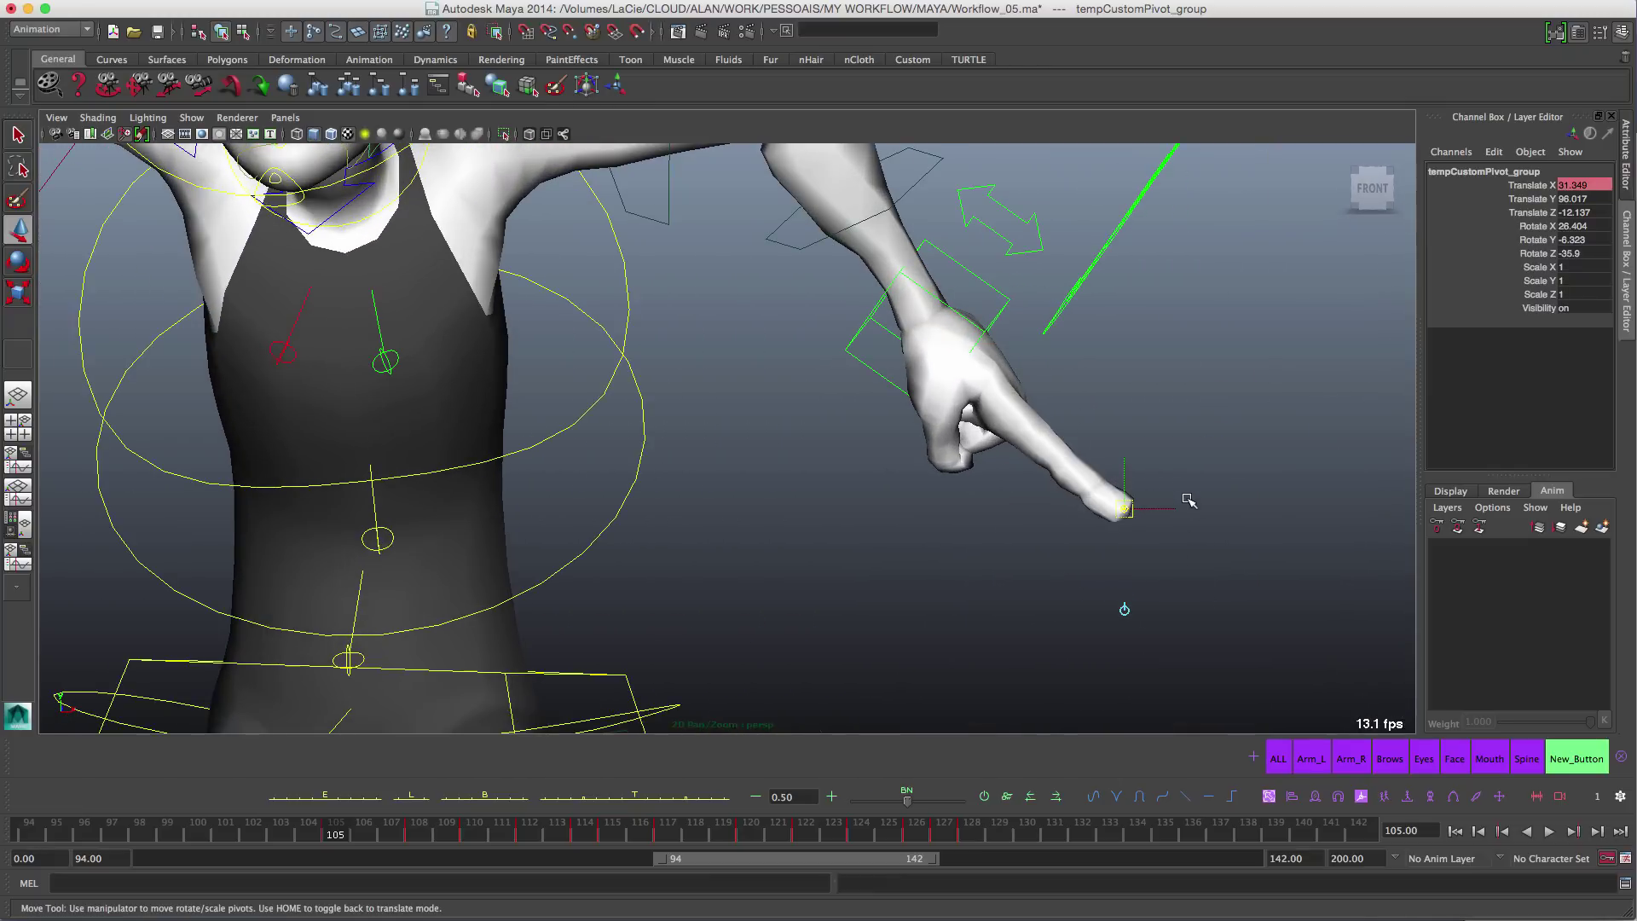
Step: Rotate the left hand around the fingertip pivot to 11.778, -24.58 and 14.969 degrees
click(29, 259)
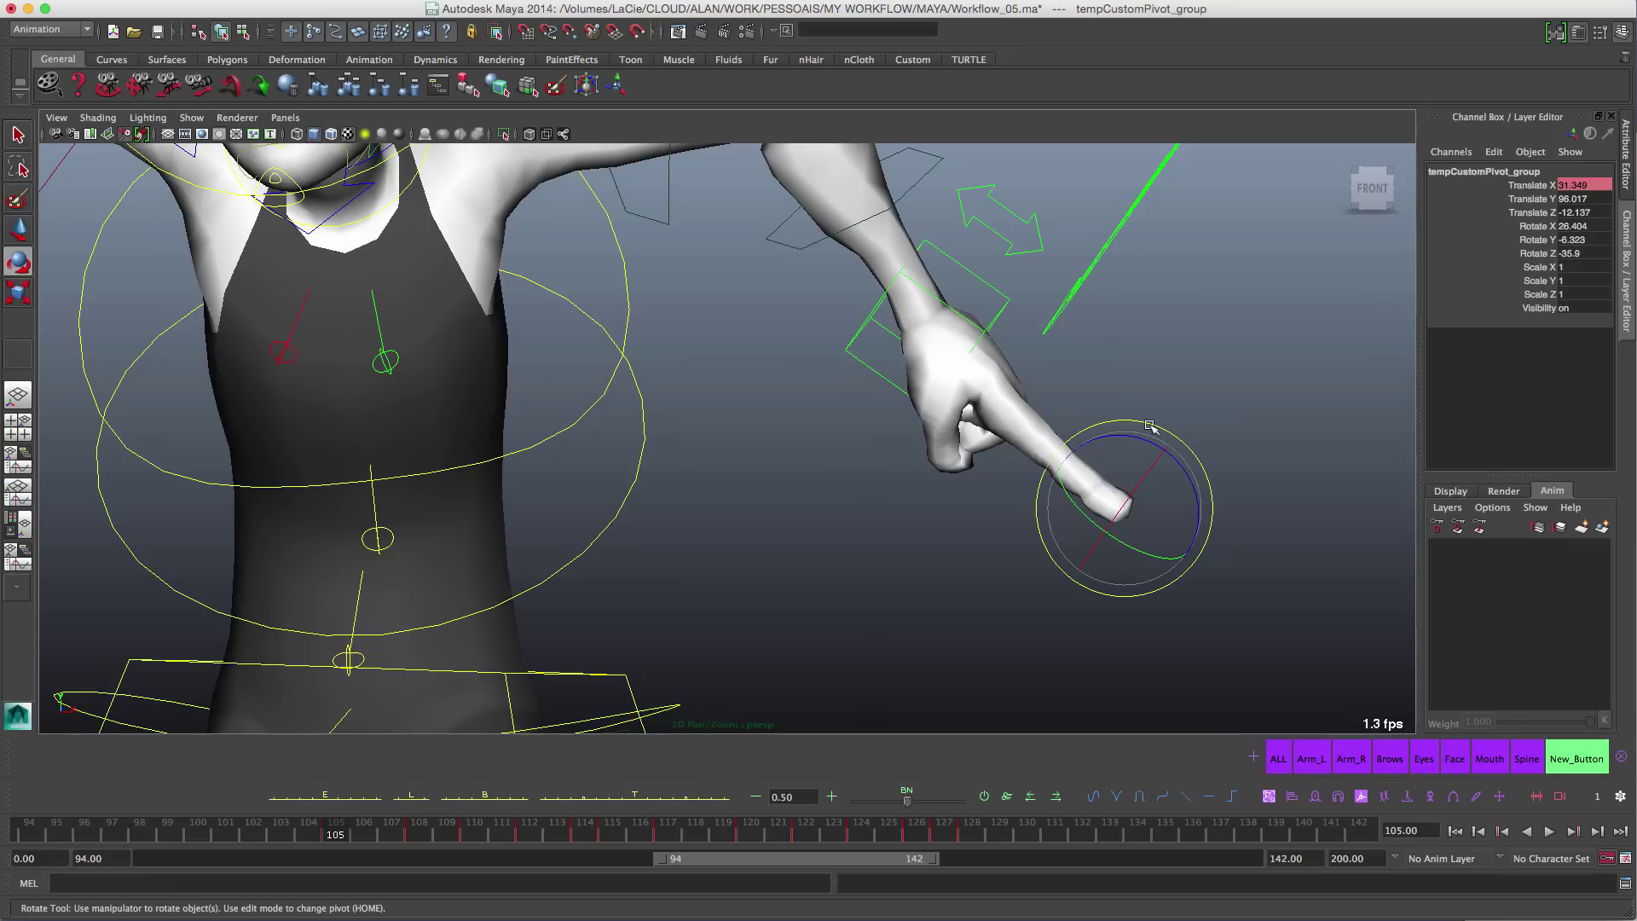
mouse_move(1134, 437)
mouse_down()
mouse_move(1180, 452)
mouse_move(1108, 453)
mouse_move(1016, 409)
mouse_move(1136, 460)
mouse_up()
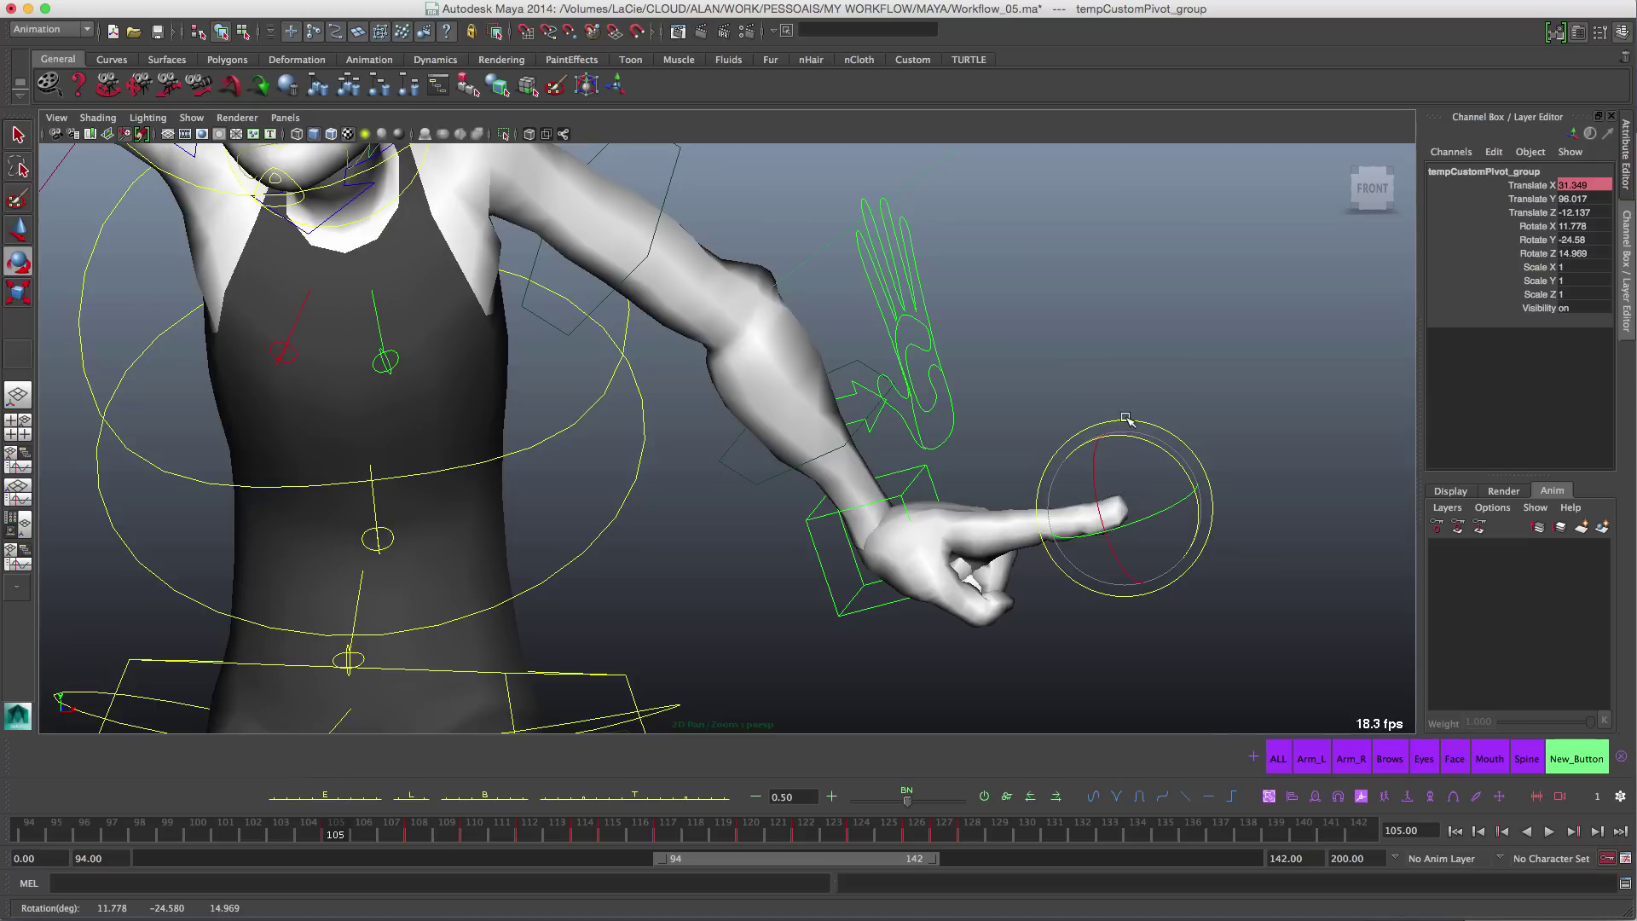
Step: Step back and forth through the neighbouring keyframes to check the arm's motion, ending at frame 105
key(period)
key(comma)
key(period)
key(period)
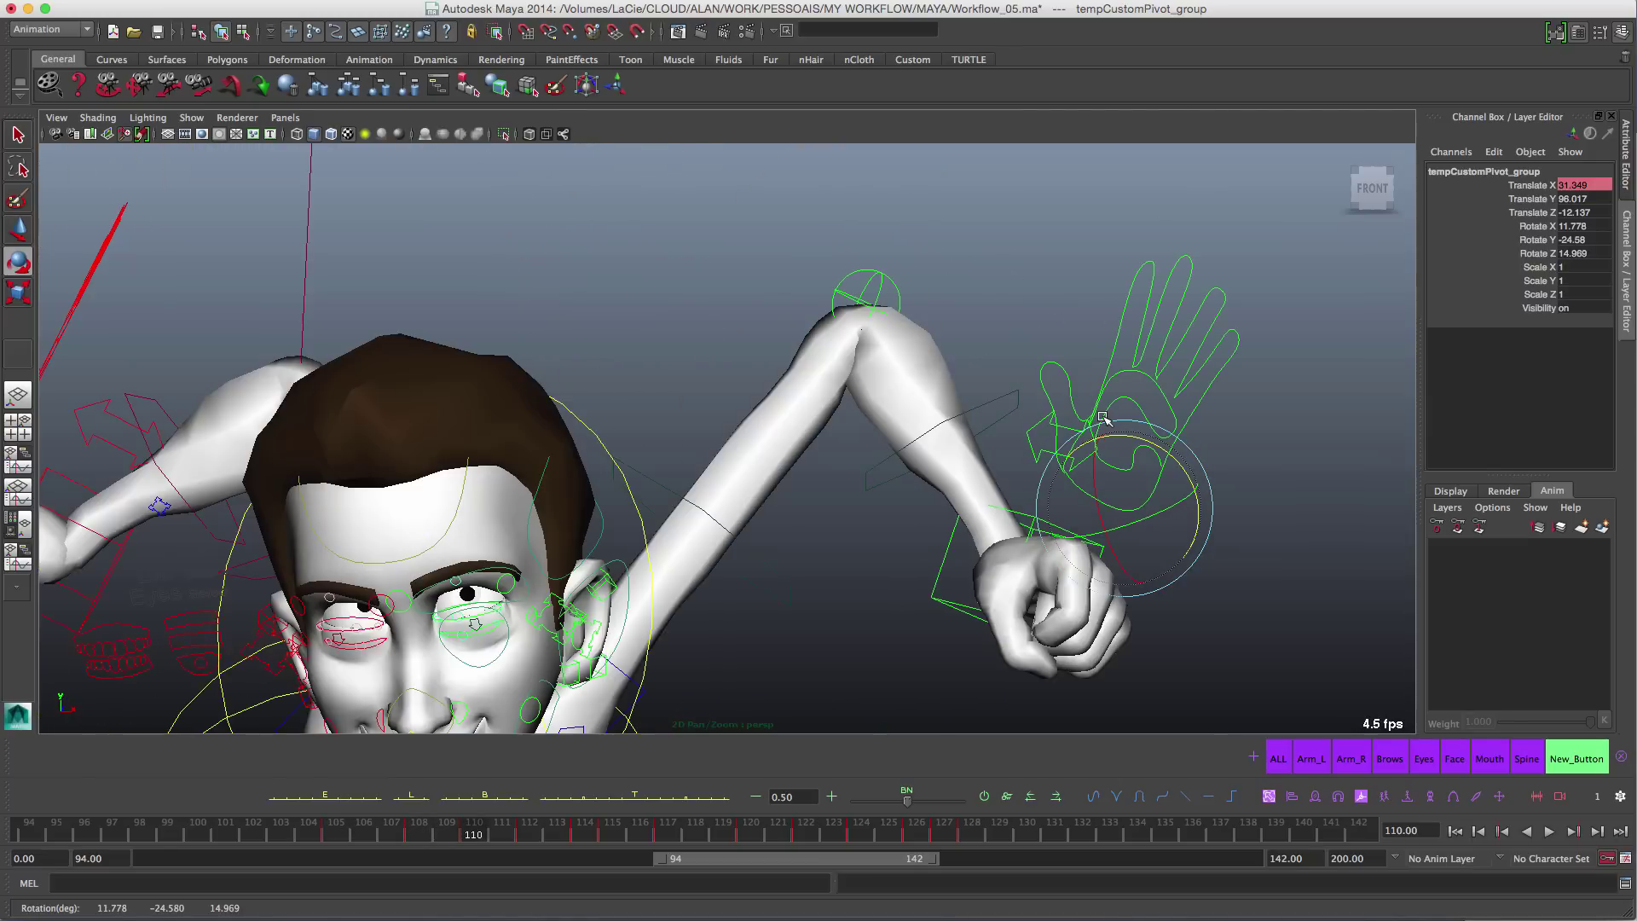
key(comma)
key(comma)
key(comma)
key(period)
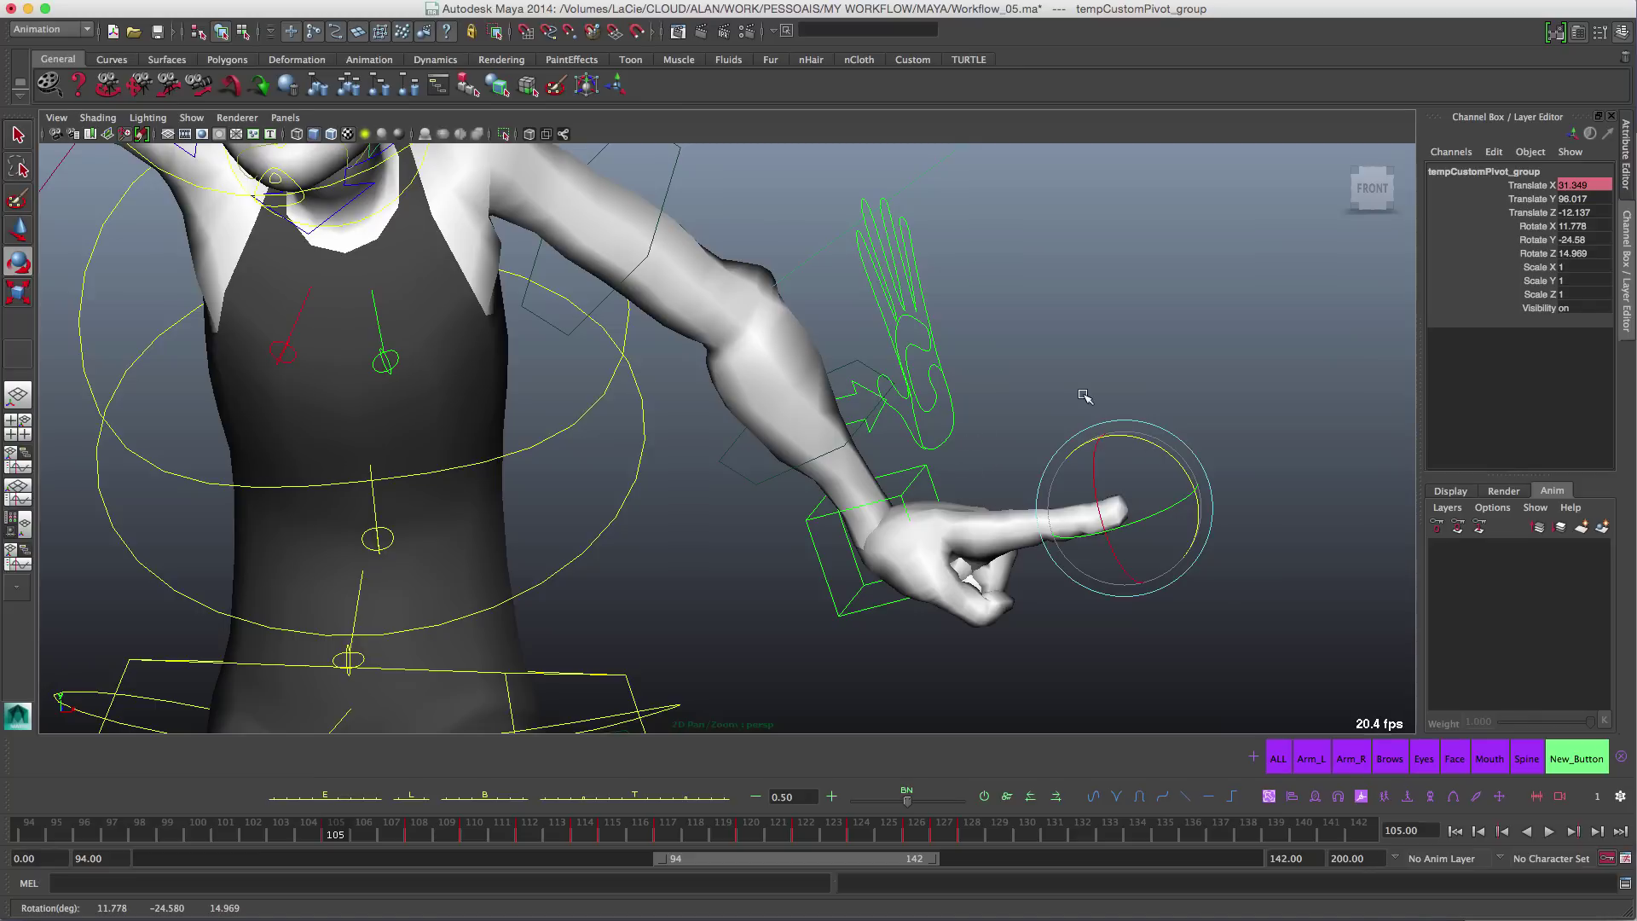
Step: Release the temporary custom pivot, select the left arm's IK control and inspect the pointing pose
click(1052, 384)
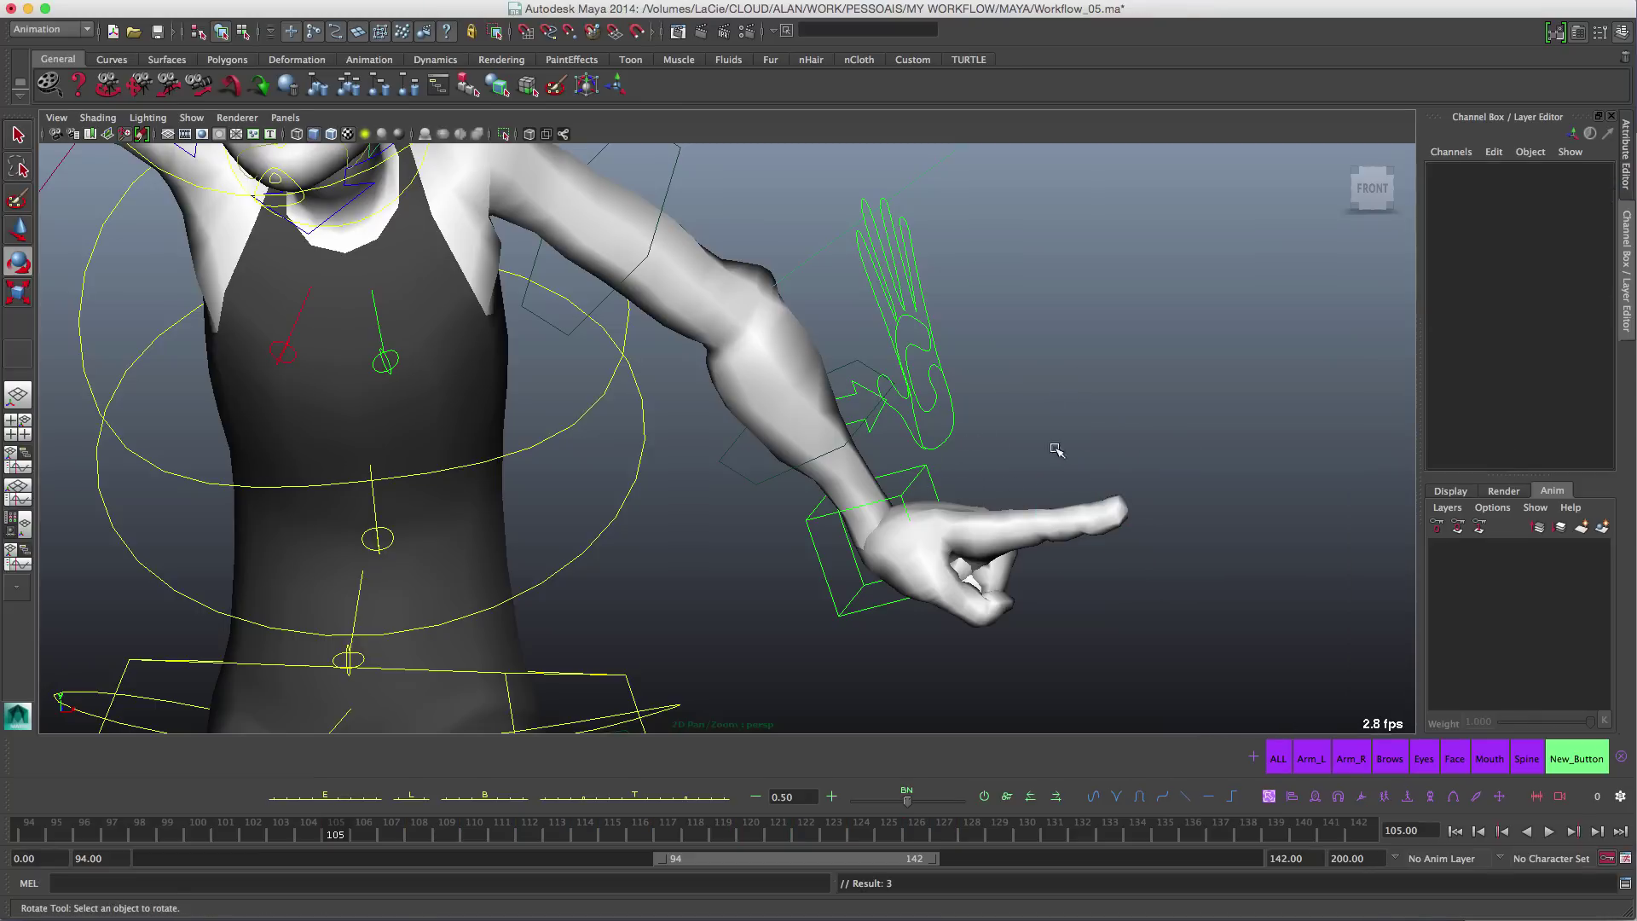
click(920, 471)
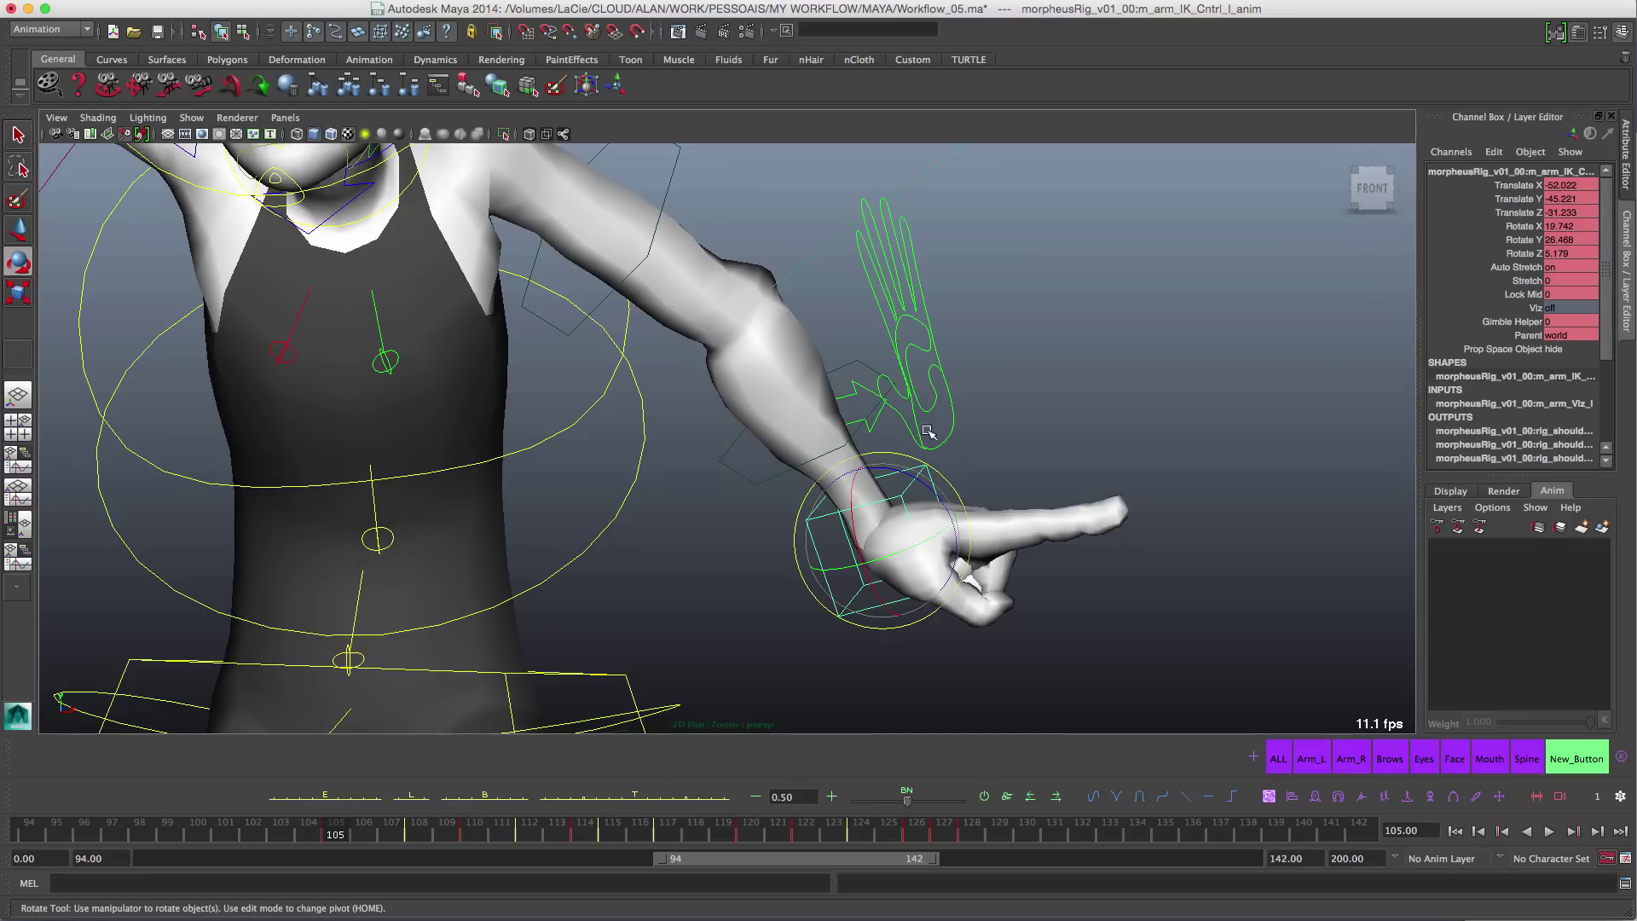
middle_drag(985, 554, 927, 480)
scroll(955, 452, down, 3)
mouse_move(955, 450)
alt+mouse_down()
mouse_move(1005, 478)
mouse_move(959, 435)
alt+mouse_up()
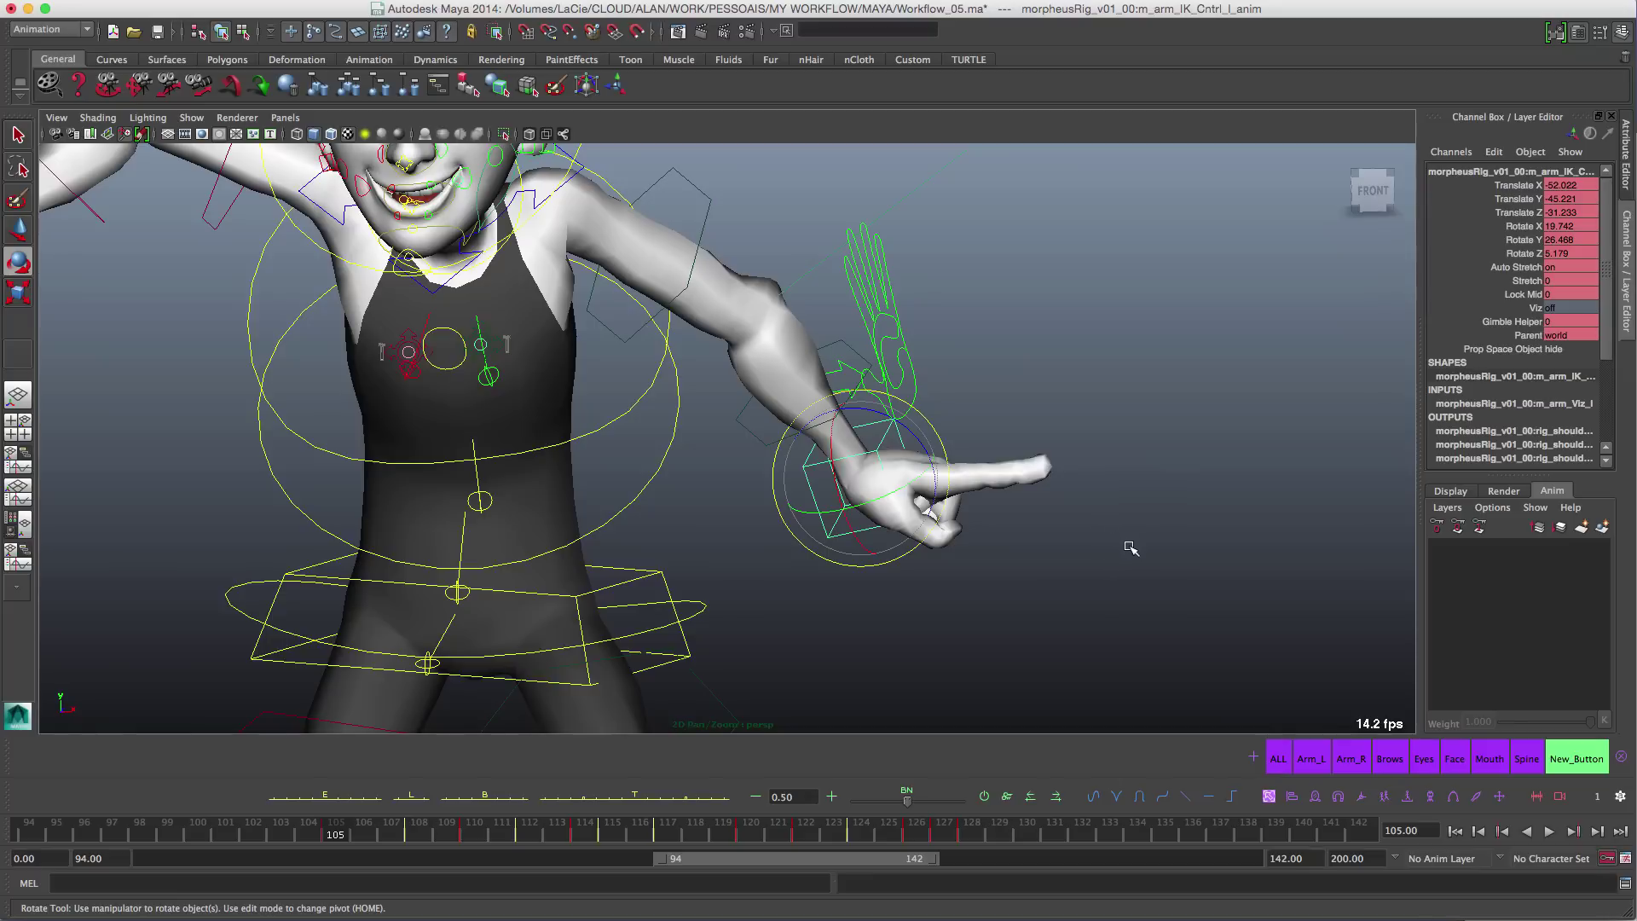
alt+right_drag(988, 580, 867, 515)
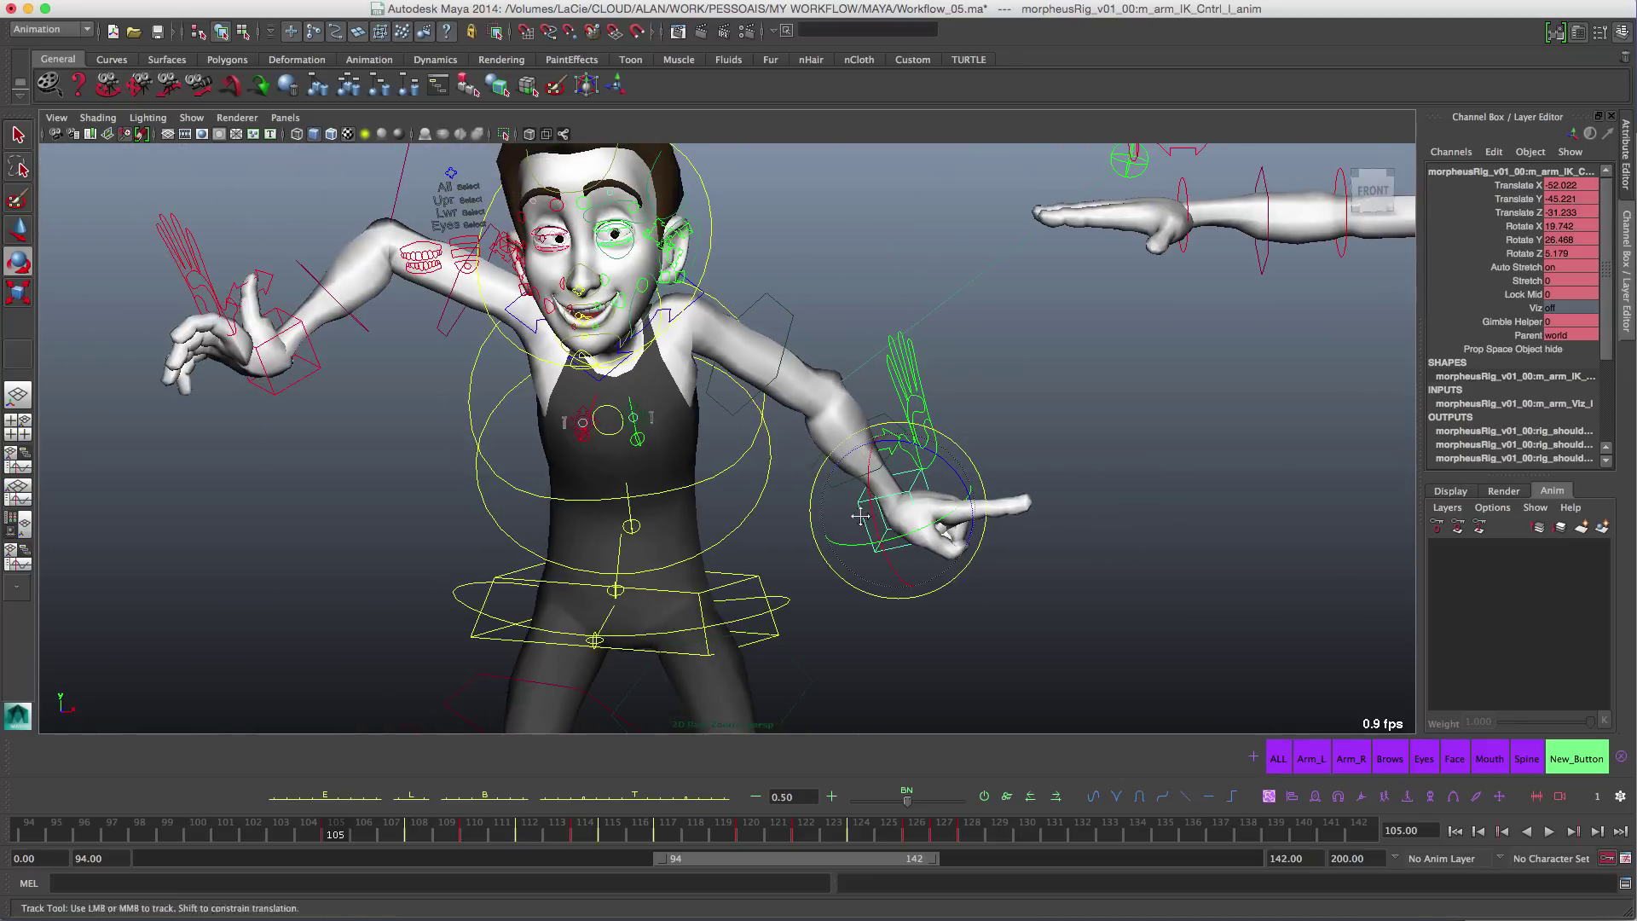
Step: Create a shared temporary custom pivot for the spine root control and both foot IK controls
alt+middle_drag(866, 515, 1038, 418)
alt+right_drag(1056, 507, 1001, 471)
alt+middle_drag(1001, 471, 889, 501)
alt+middle_drag(921, 656, 871, 457)
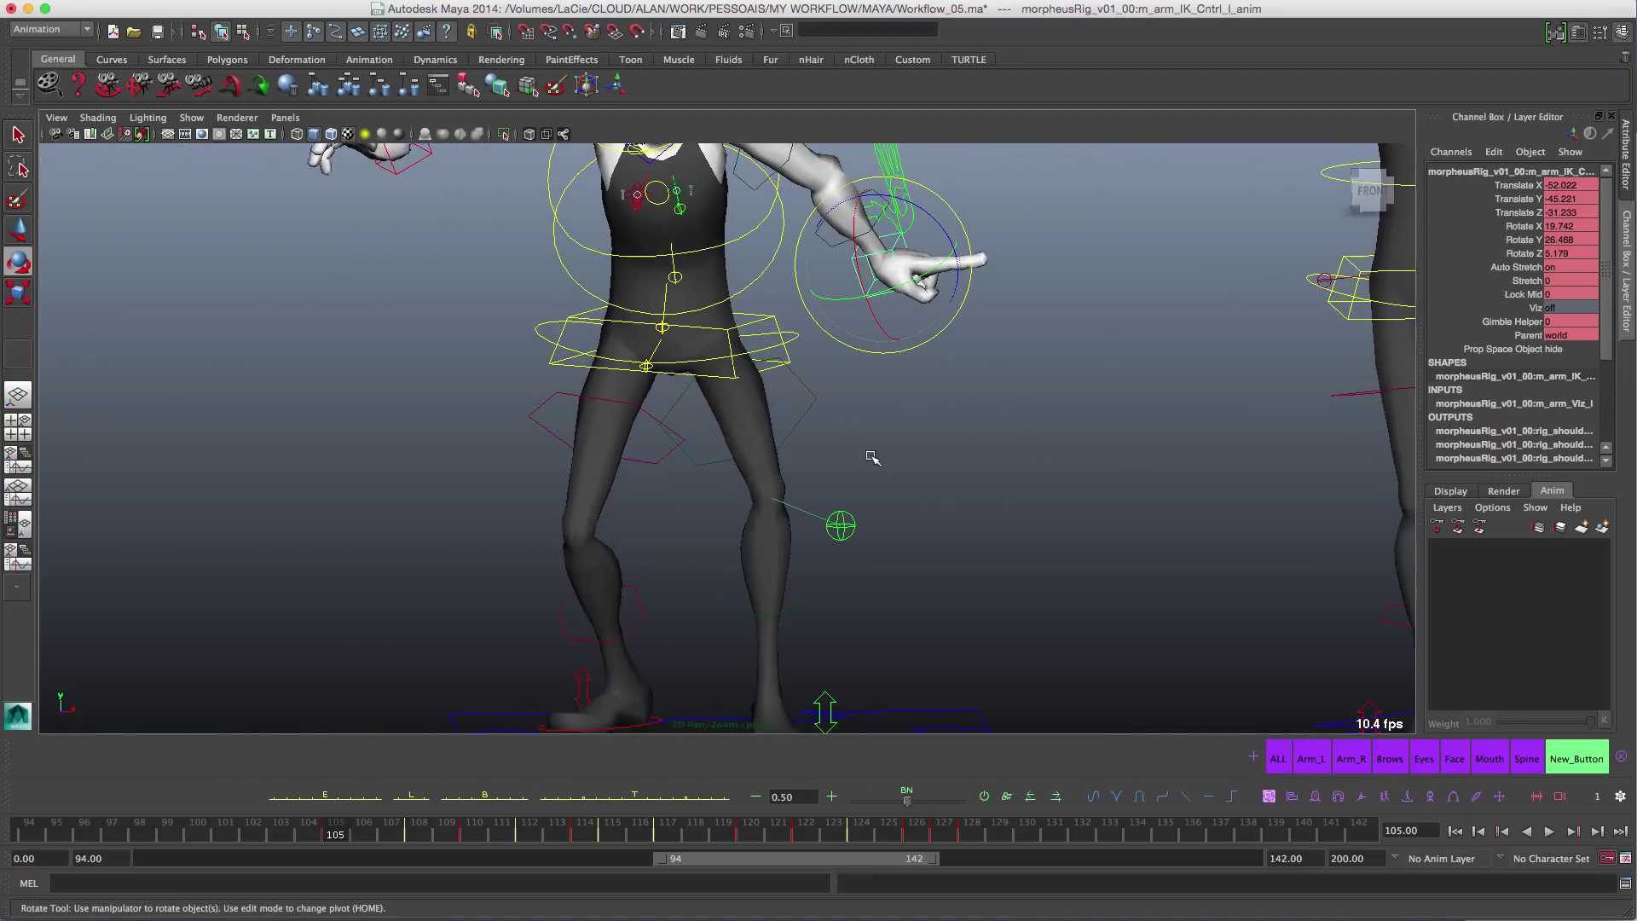
alt+right_drag(907, 522, 846, 474)
alt+middle_drag(810, 558, 835, 451)
alt+right_drag(835, 451, 848, 446)
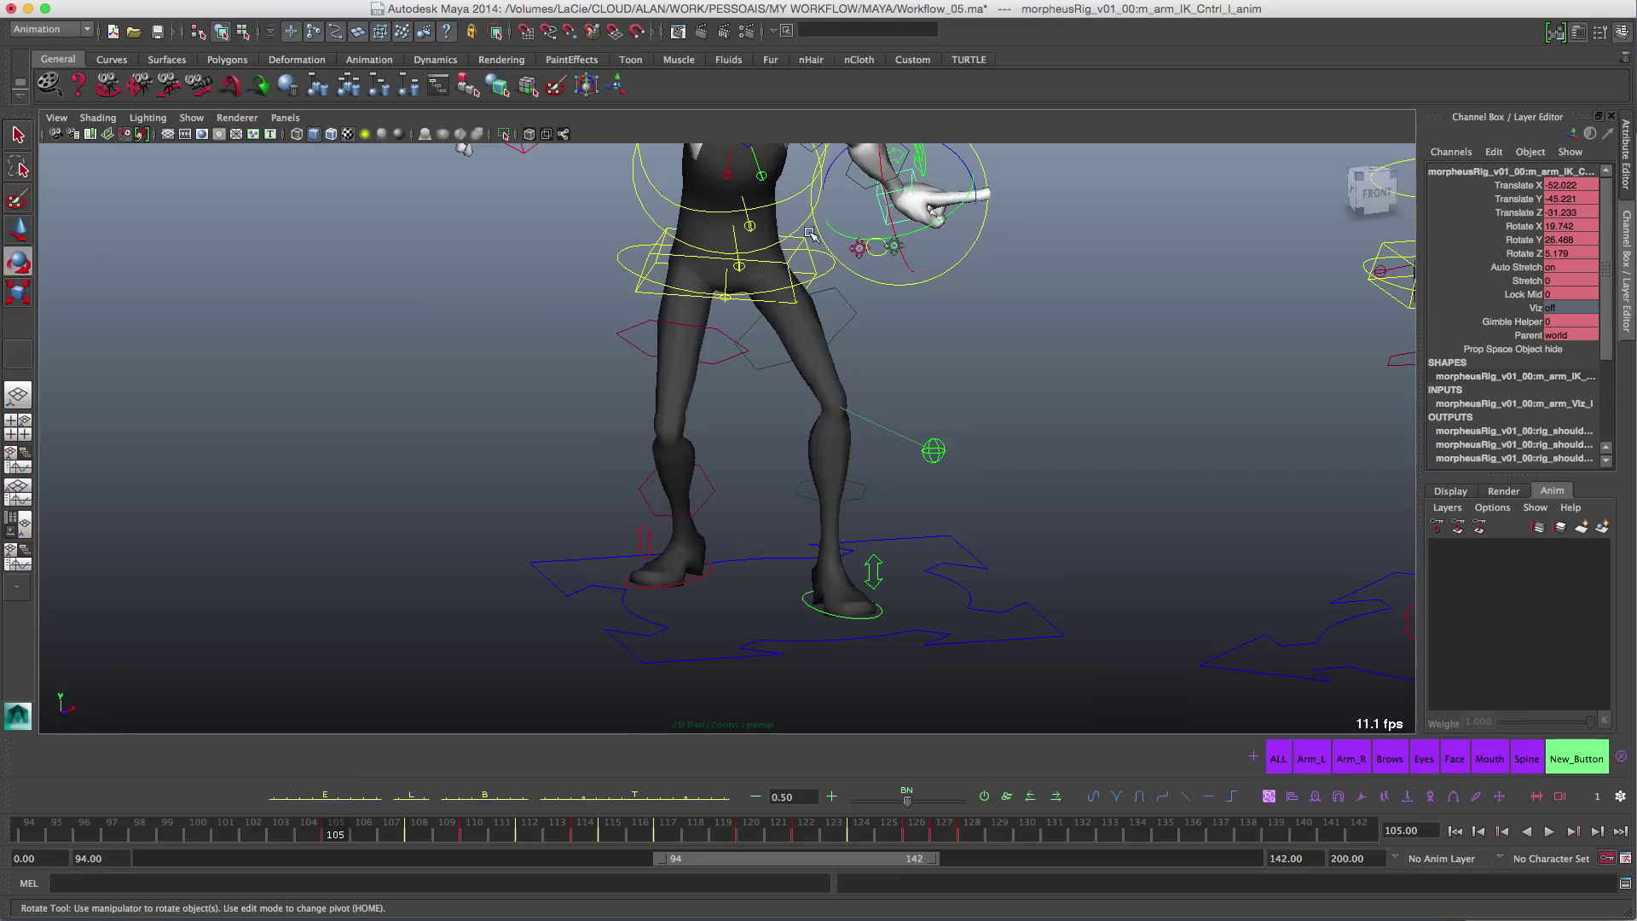
click(804, 288)
drag(804, 288, 763, 309)
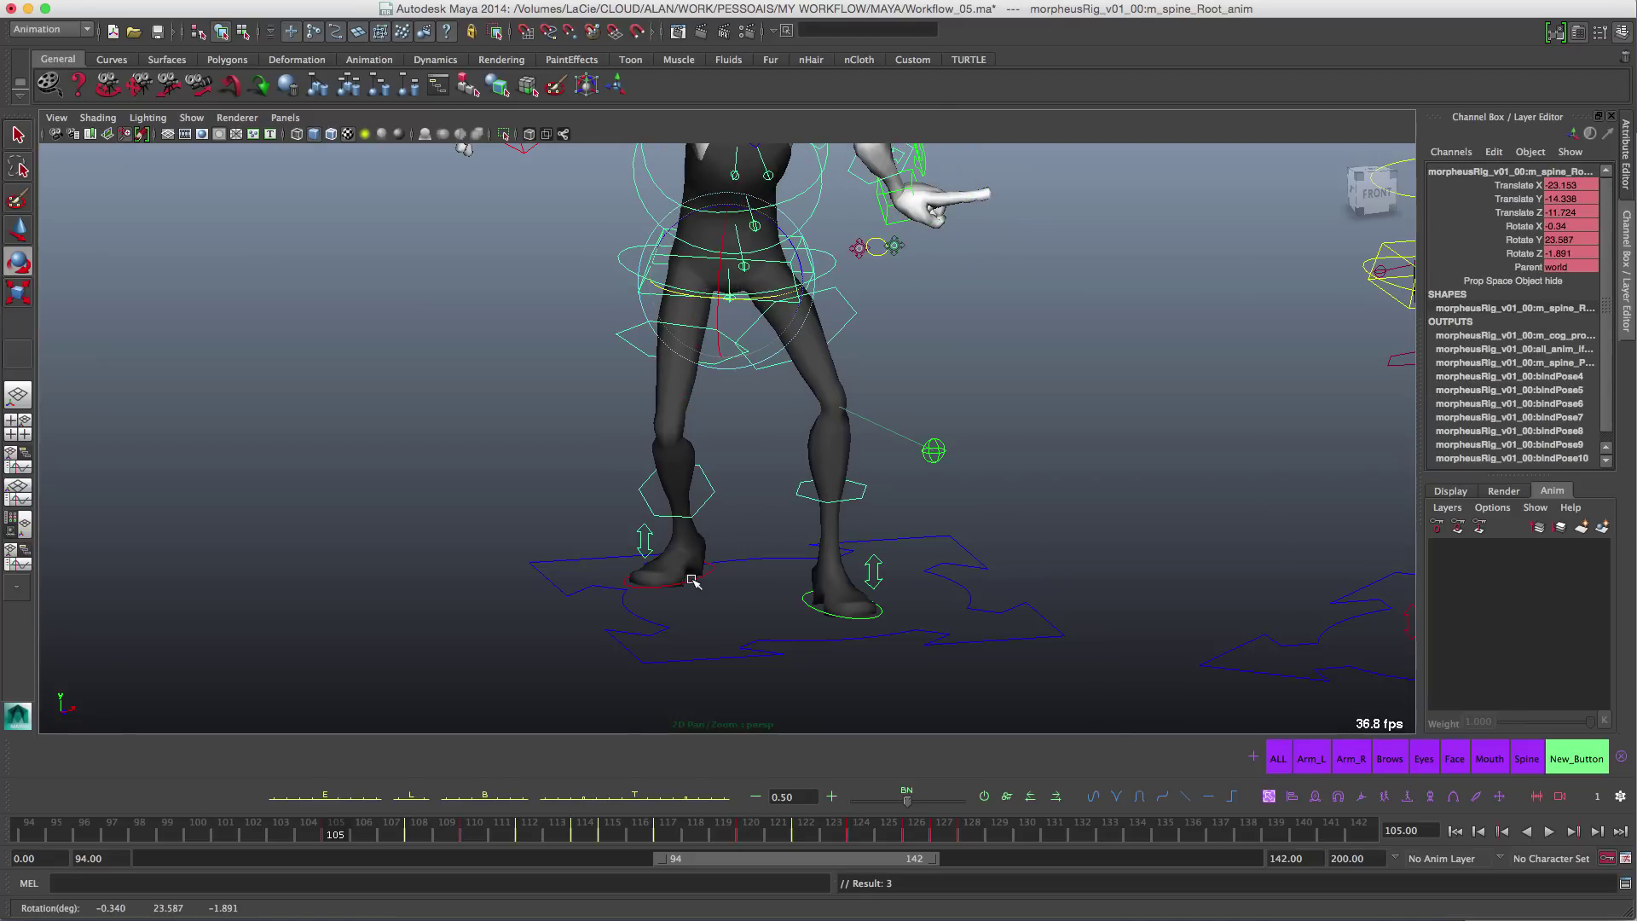
key(w)
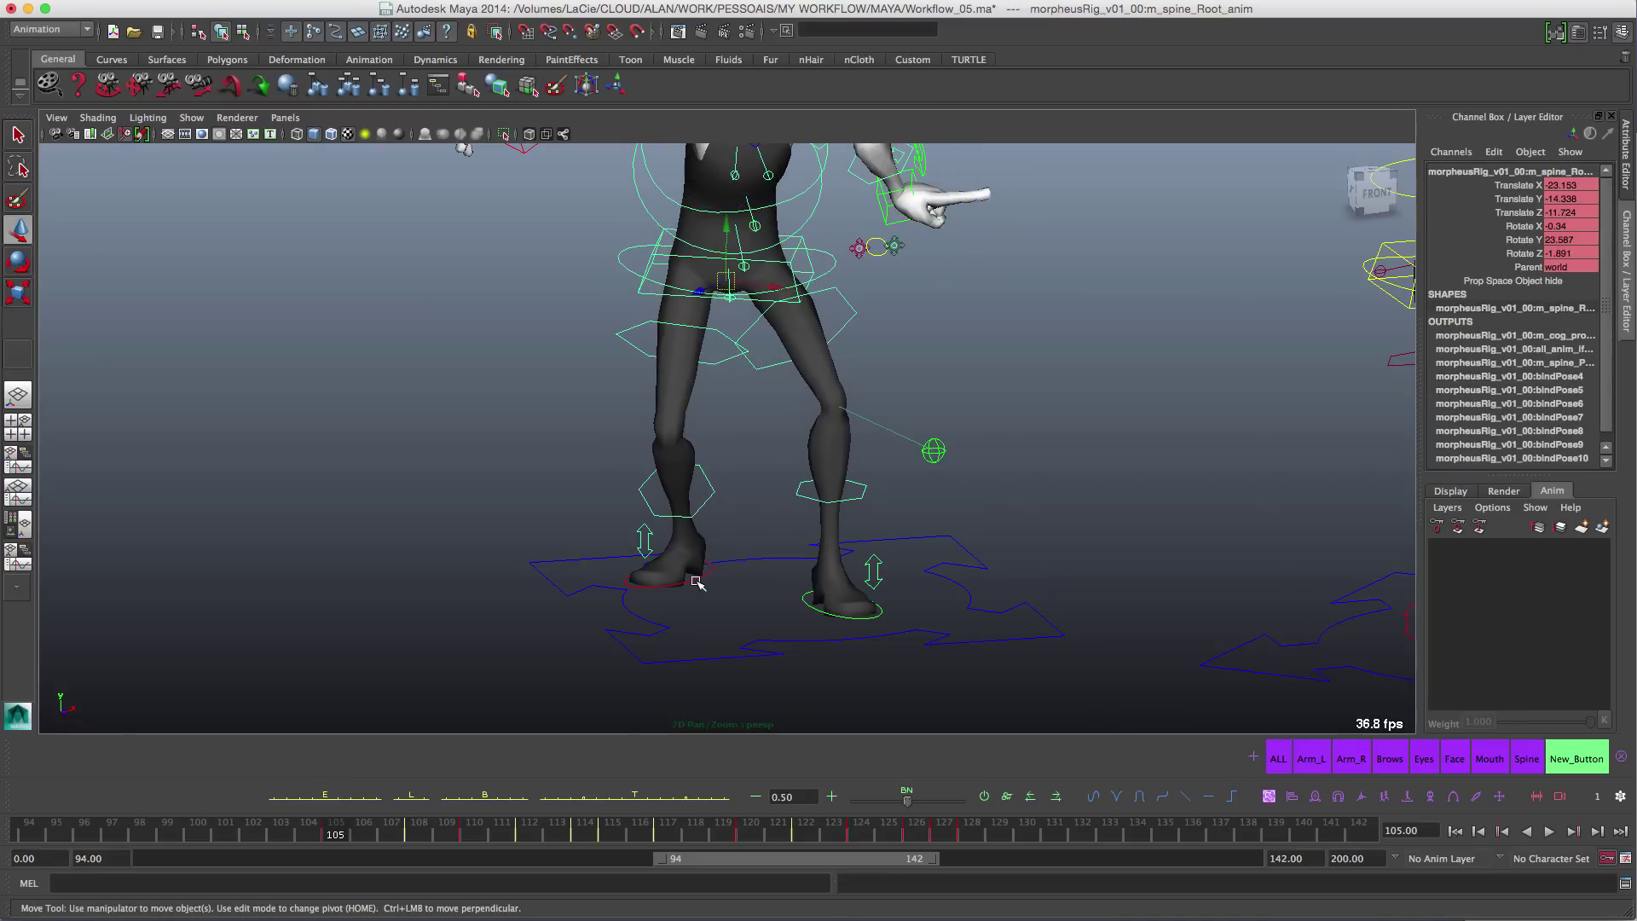
click(805, 602)
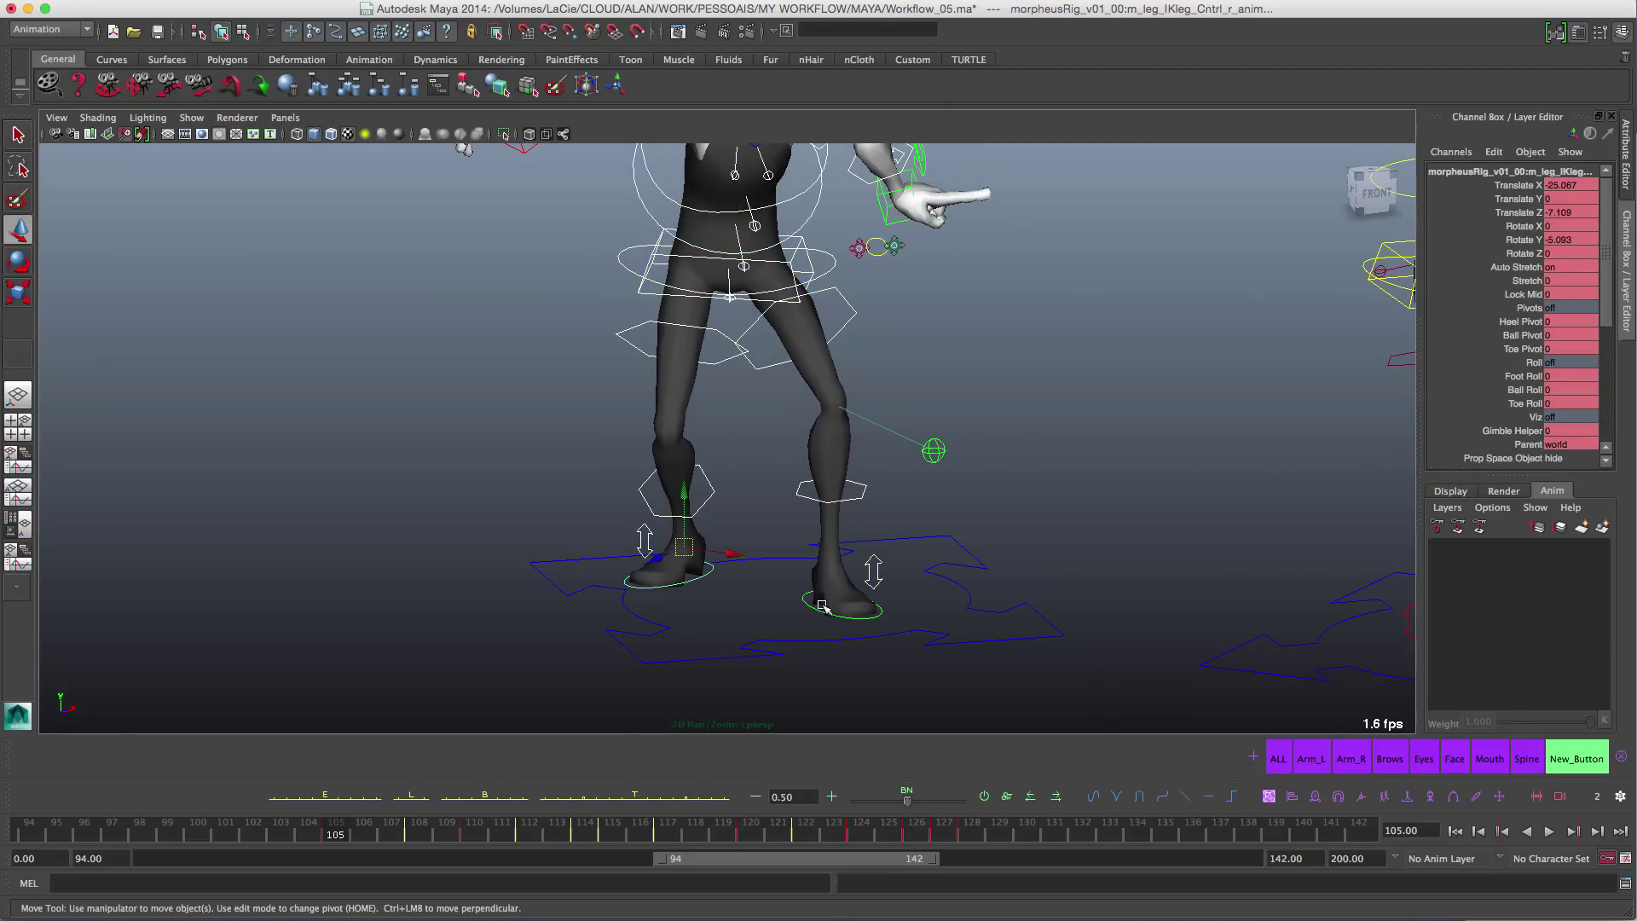
click(1362, 796)
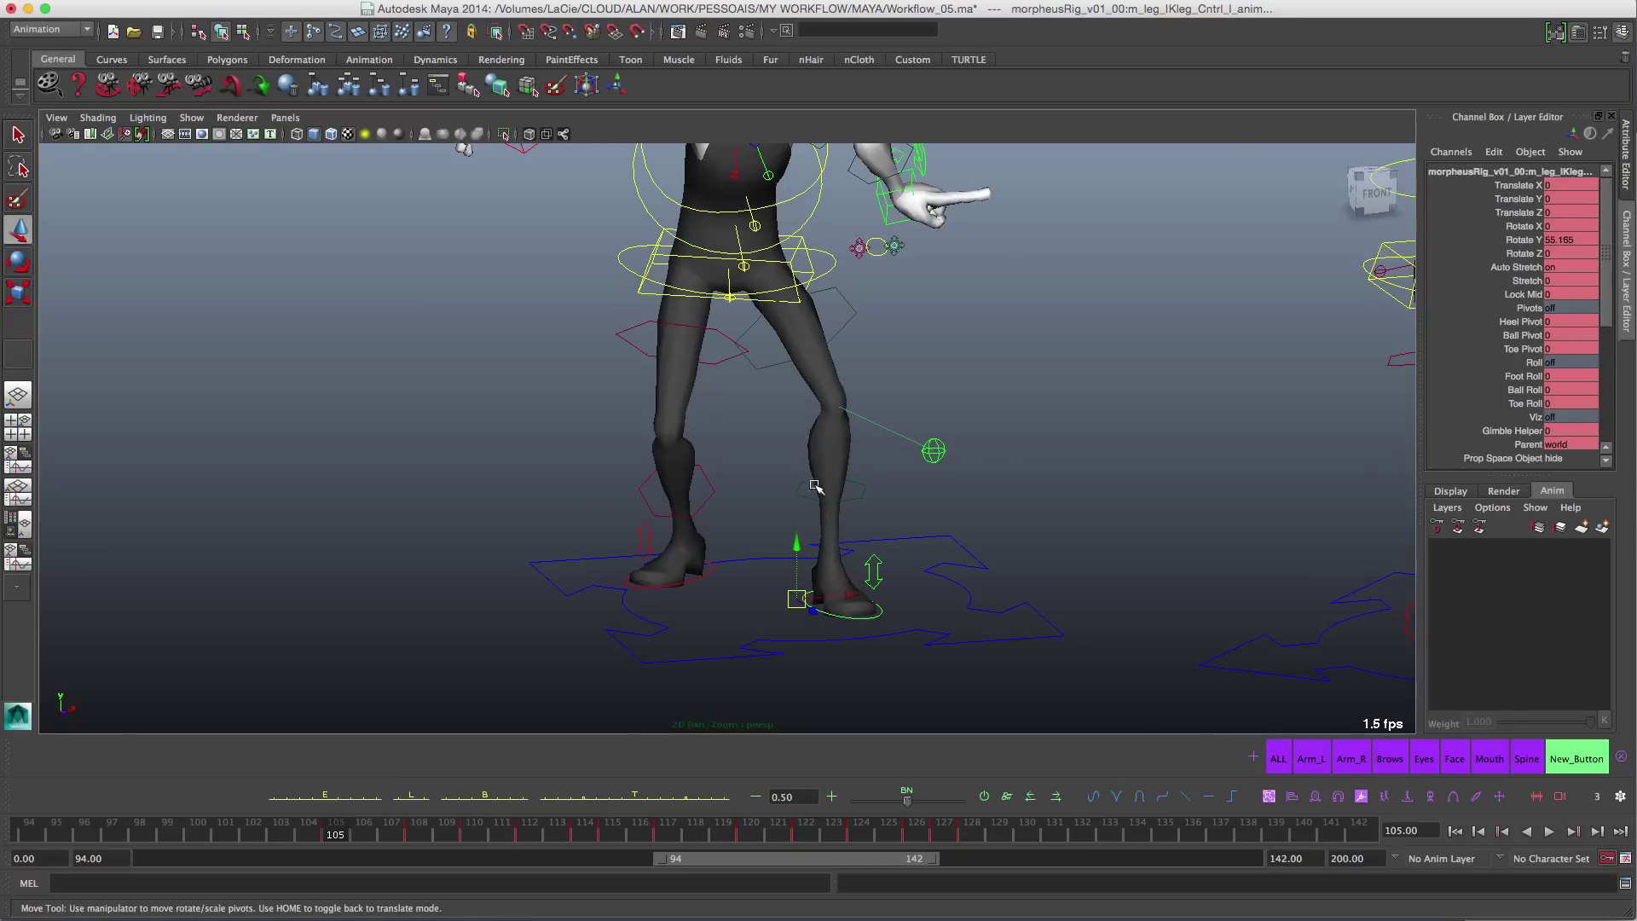
Step: Reposition the shared pivot and rotate the root and feet together, bringing the left foot's Rotate Y to 78.99
drag(859, 580, 747, 594)
key(e)
click(879, 595)
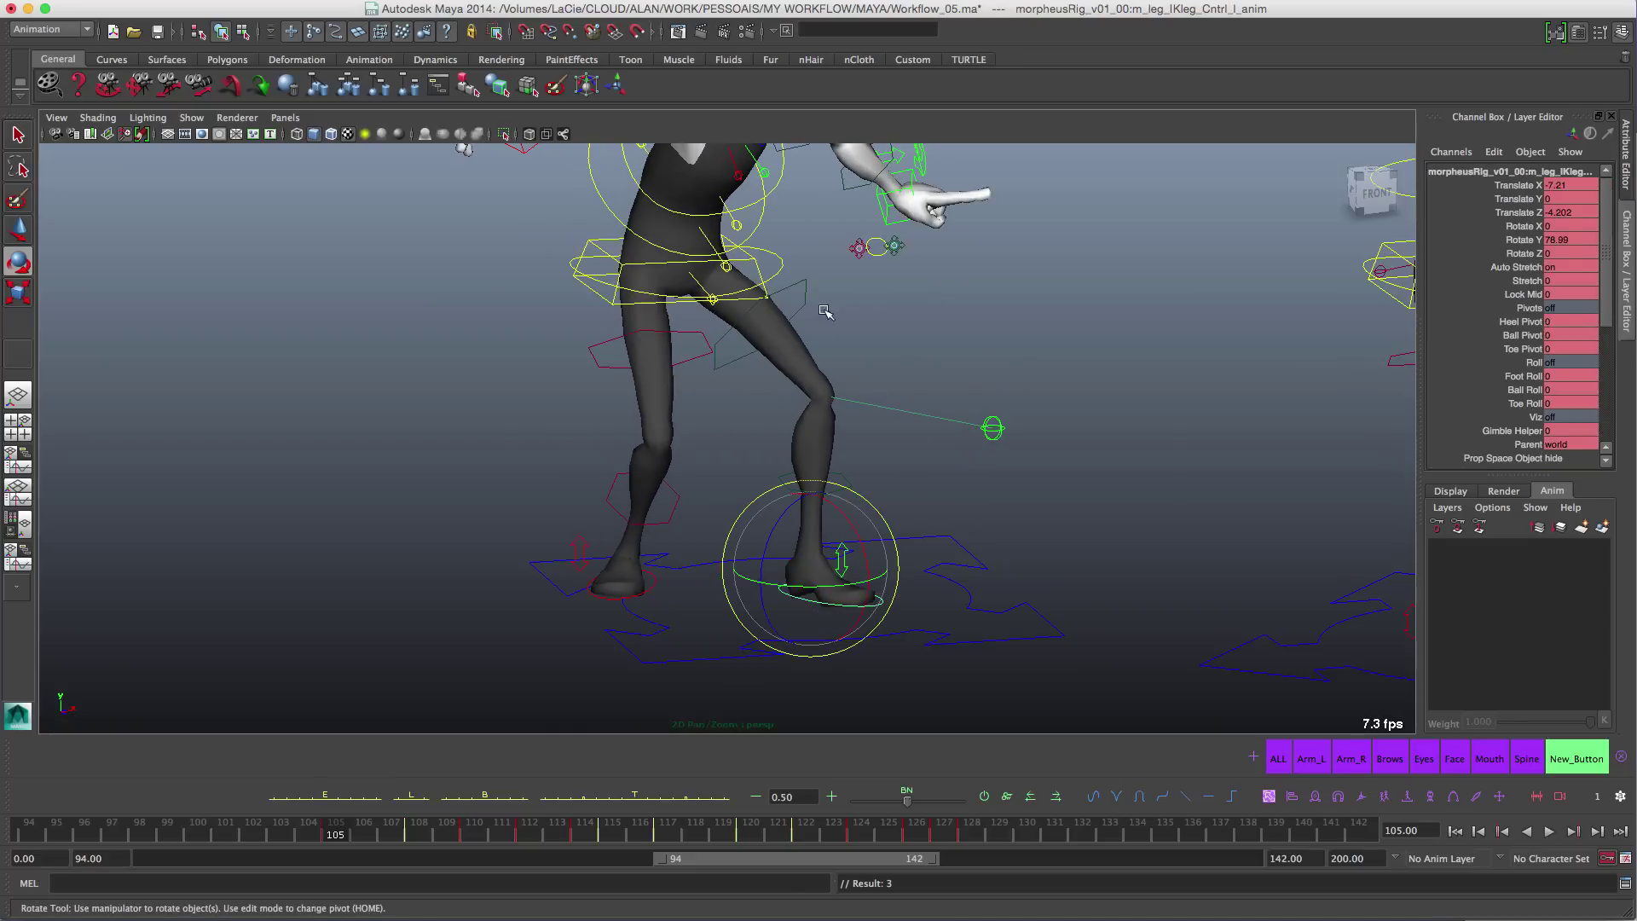
Step: Select the left and right arm IK controls and create a temporary custom pivot for both
alt+middle_drag(776, 321, 805, 423)
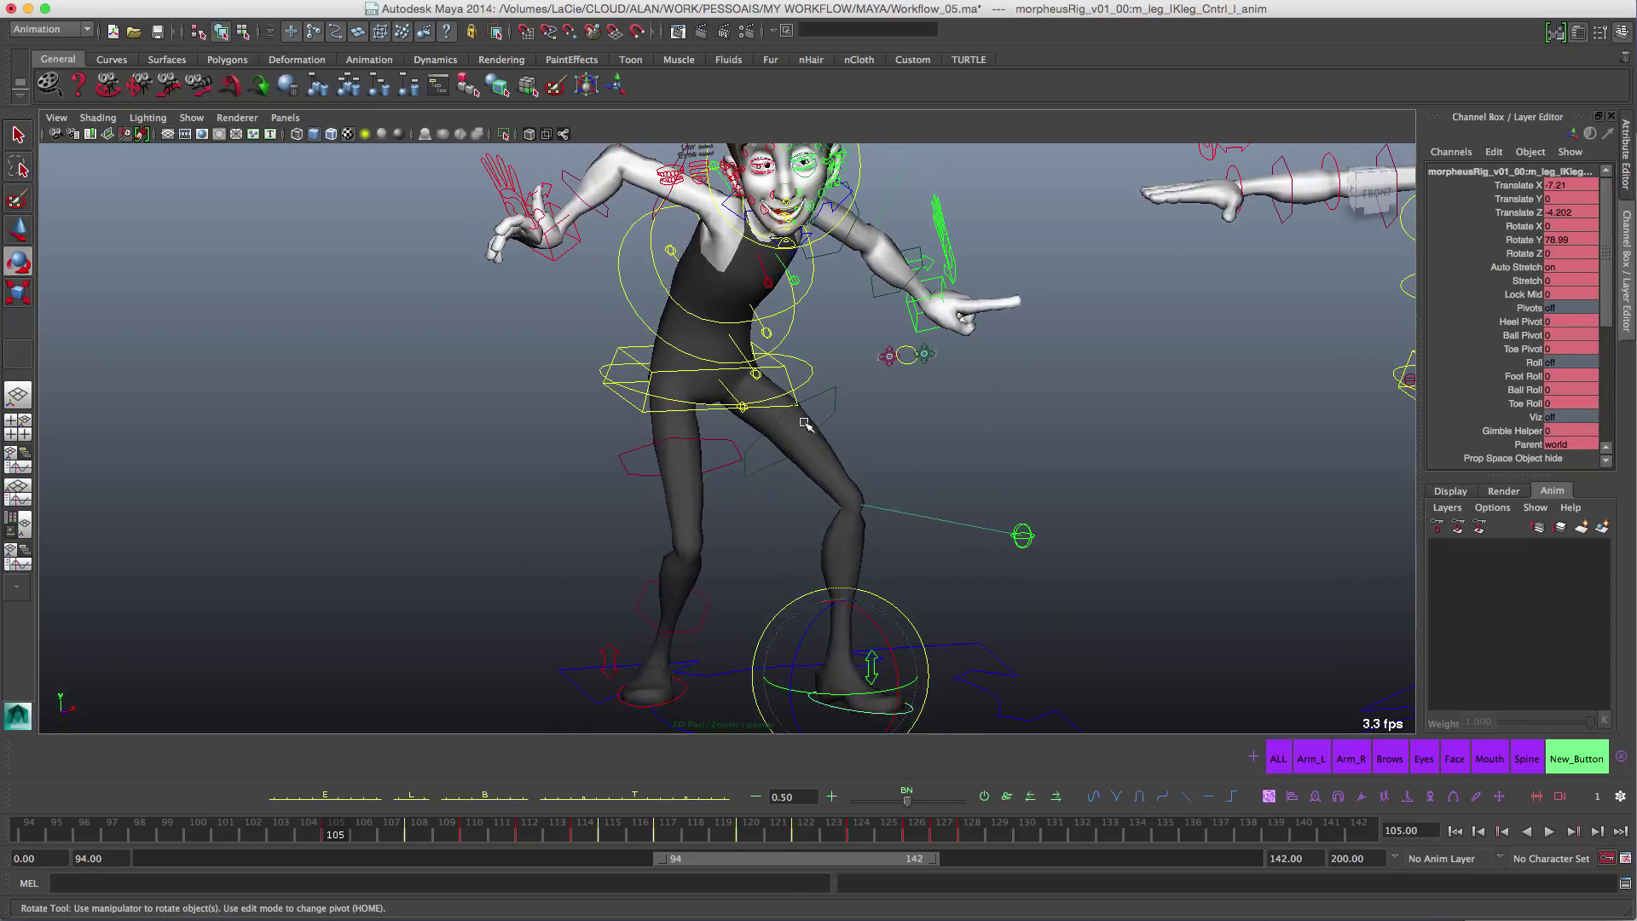
click(910, 317)
shift+click(573, 251)
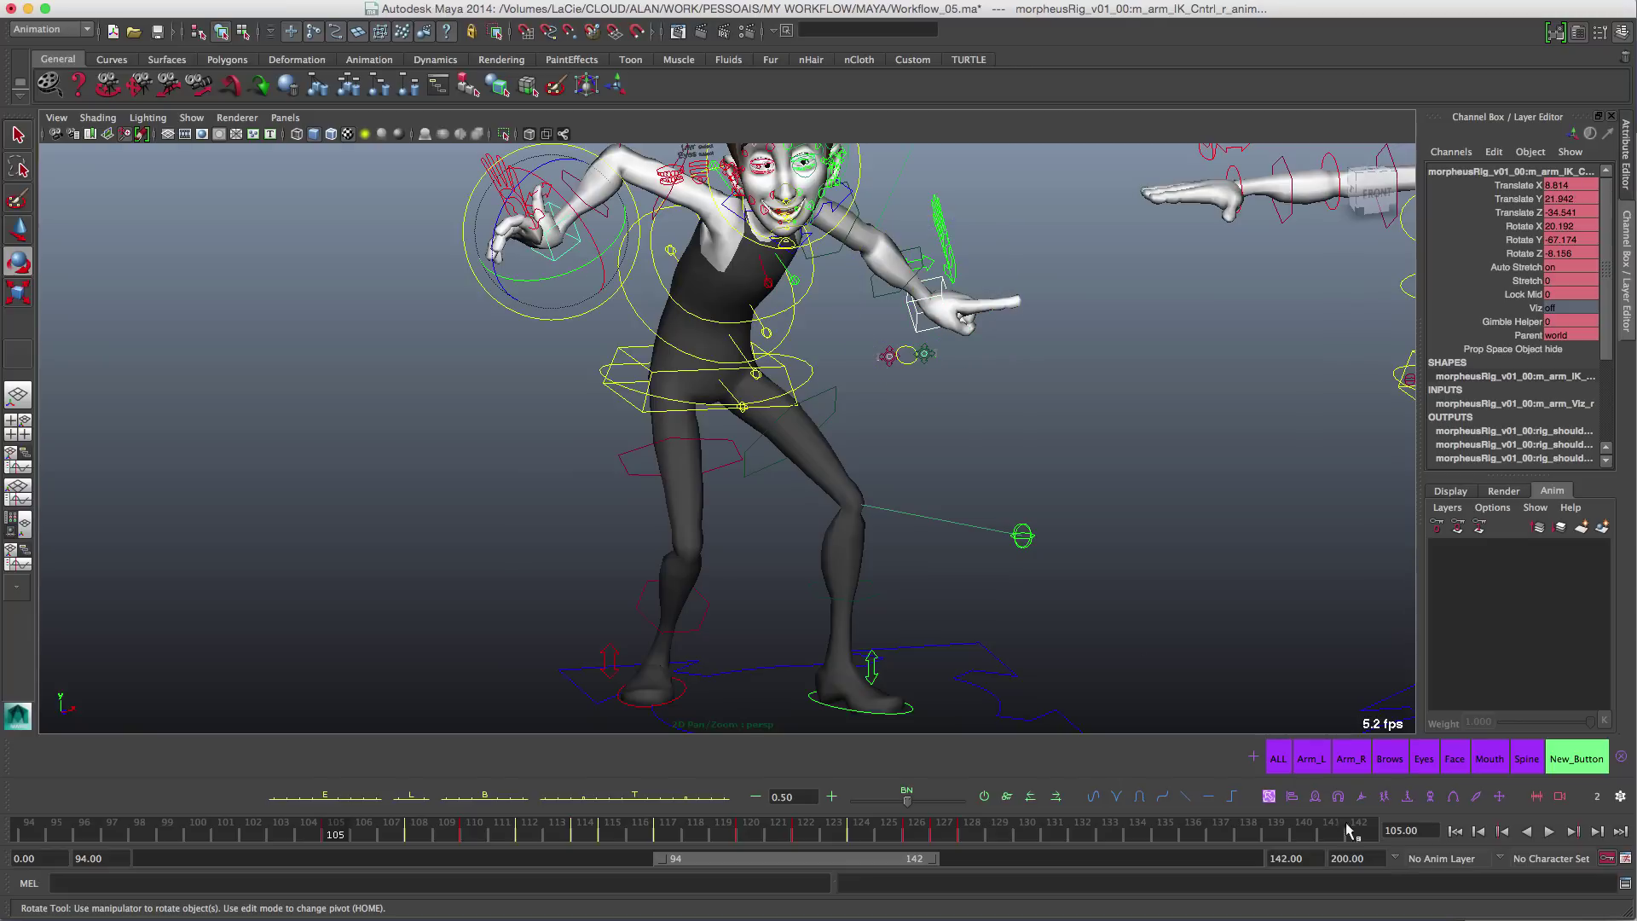
key(Home)
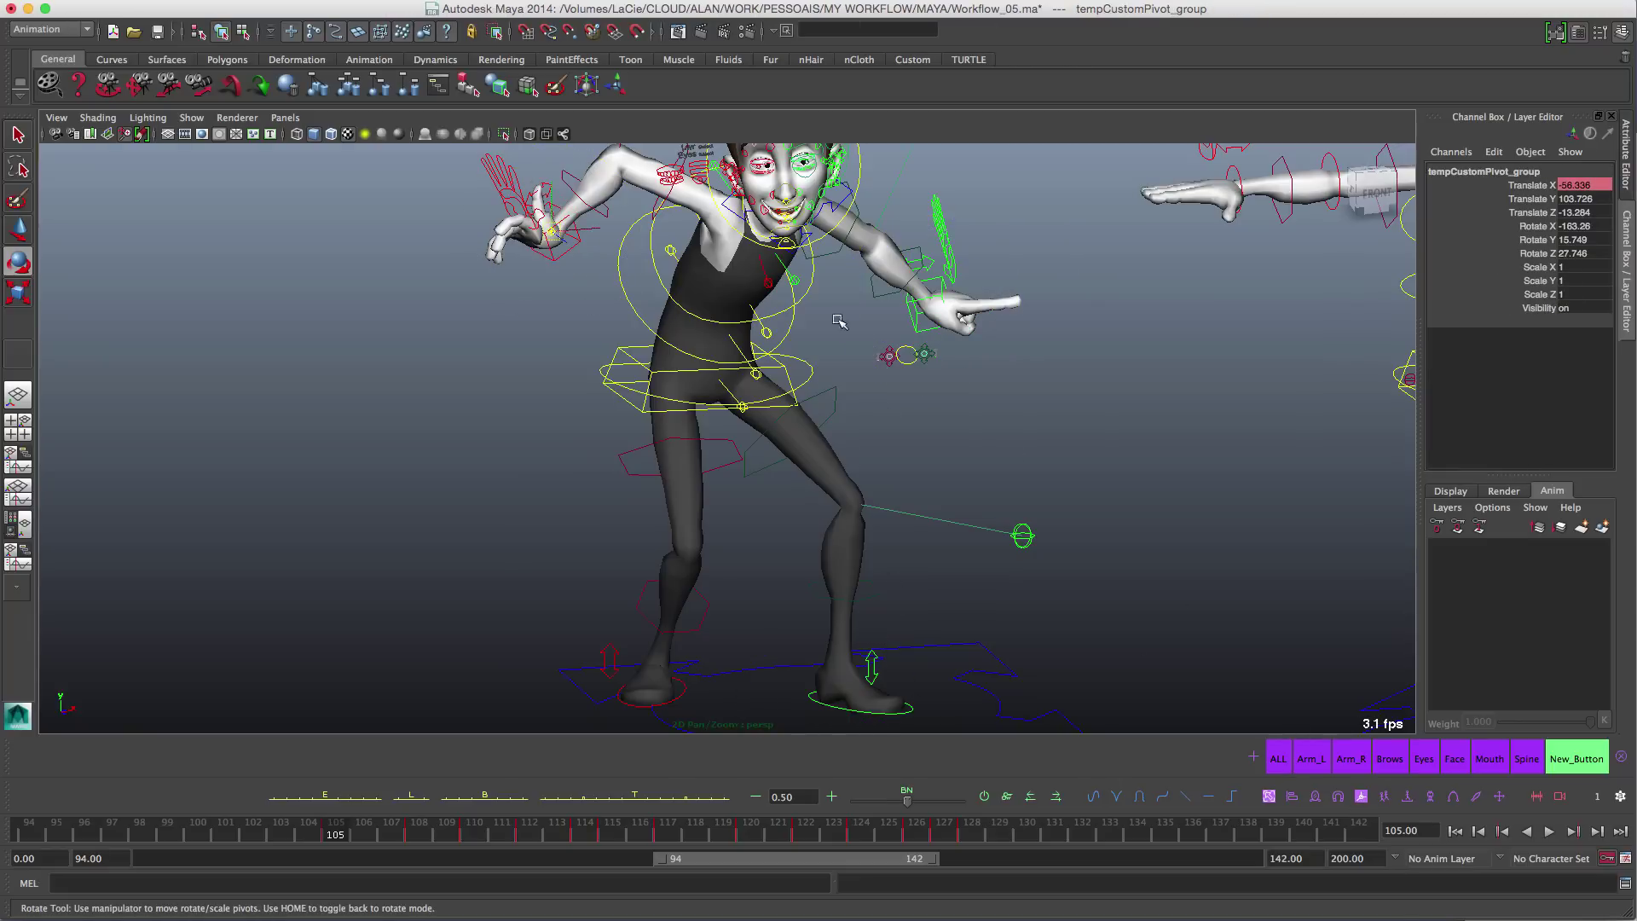
Step: Place the arms' temporary pivot at the middle of the torso and rotate both hands around it
alt+middle_drag(840, 321, 790, 403)
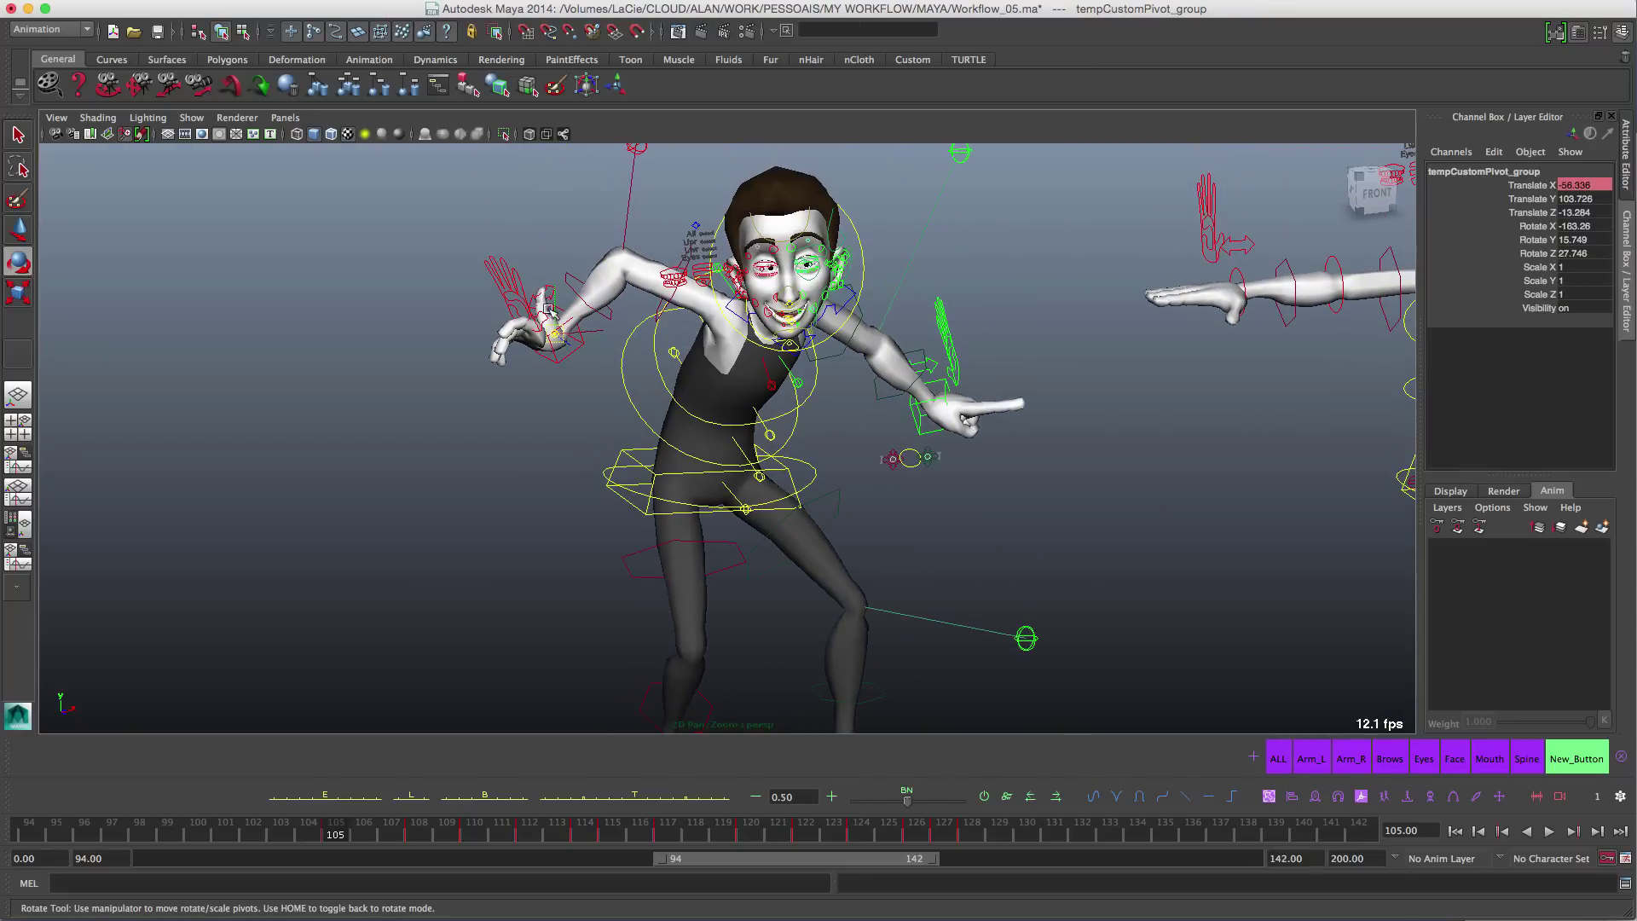
drag(549, 310, 758, 418)
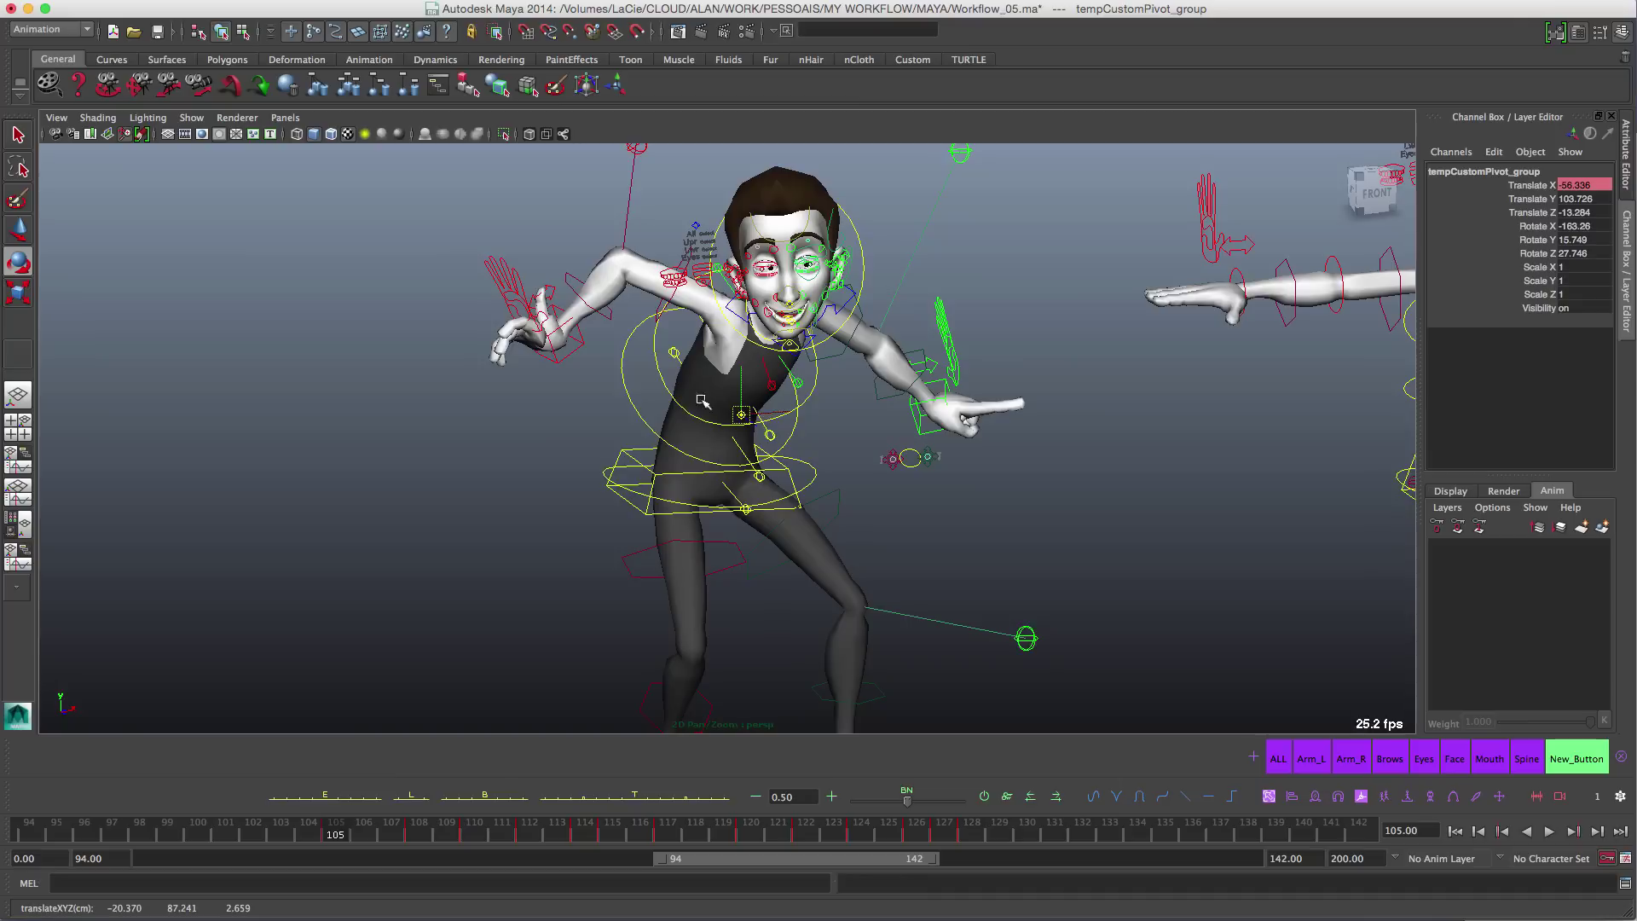
click(14, 232)
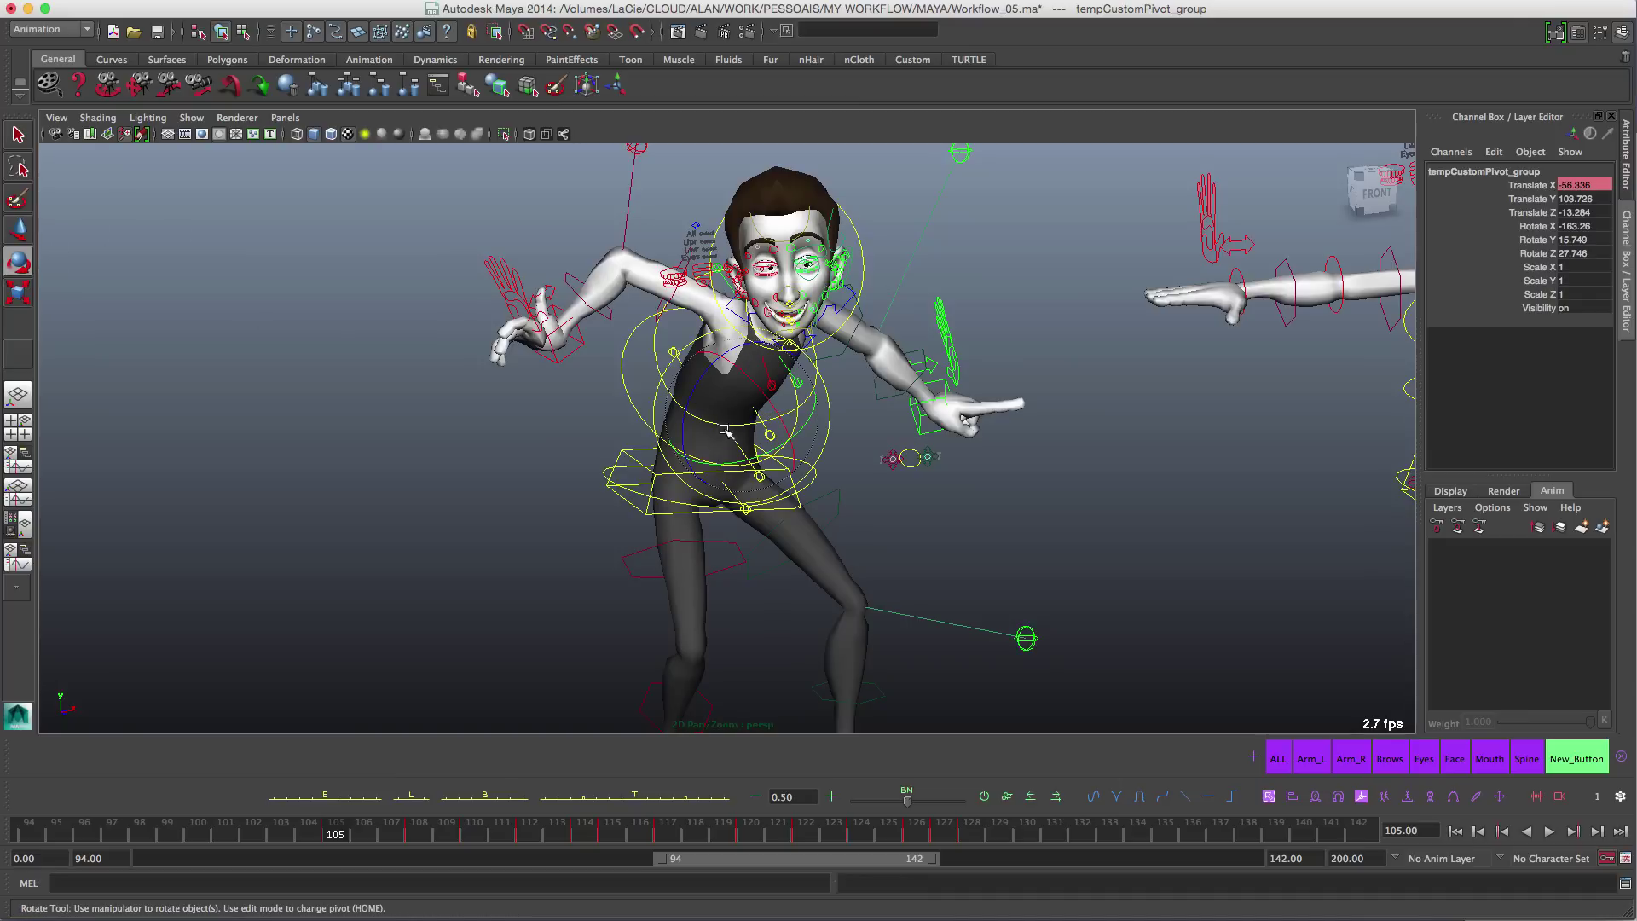
drag(719, 458, 734, 466)
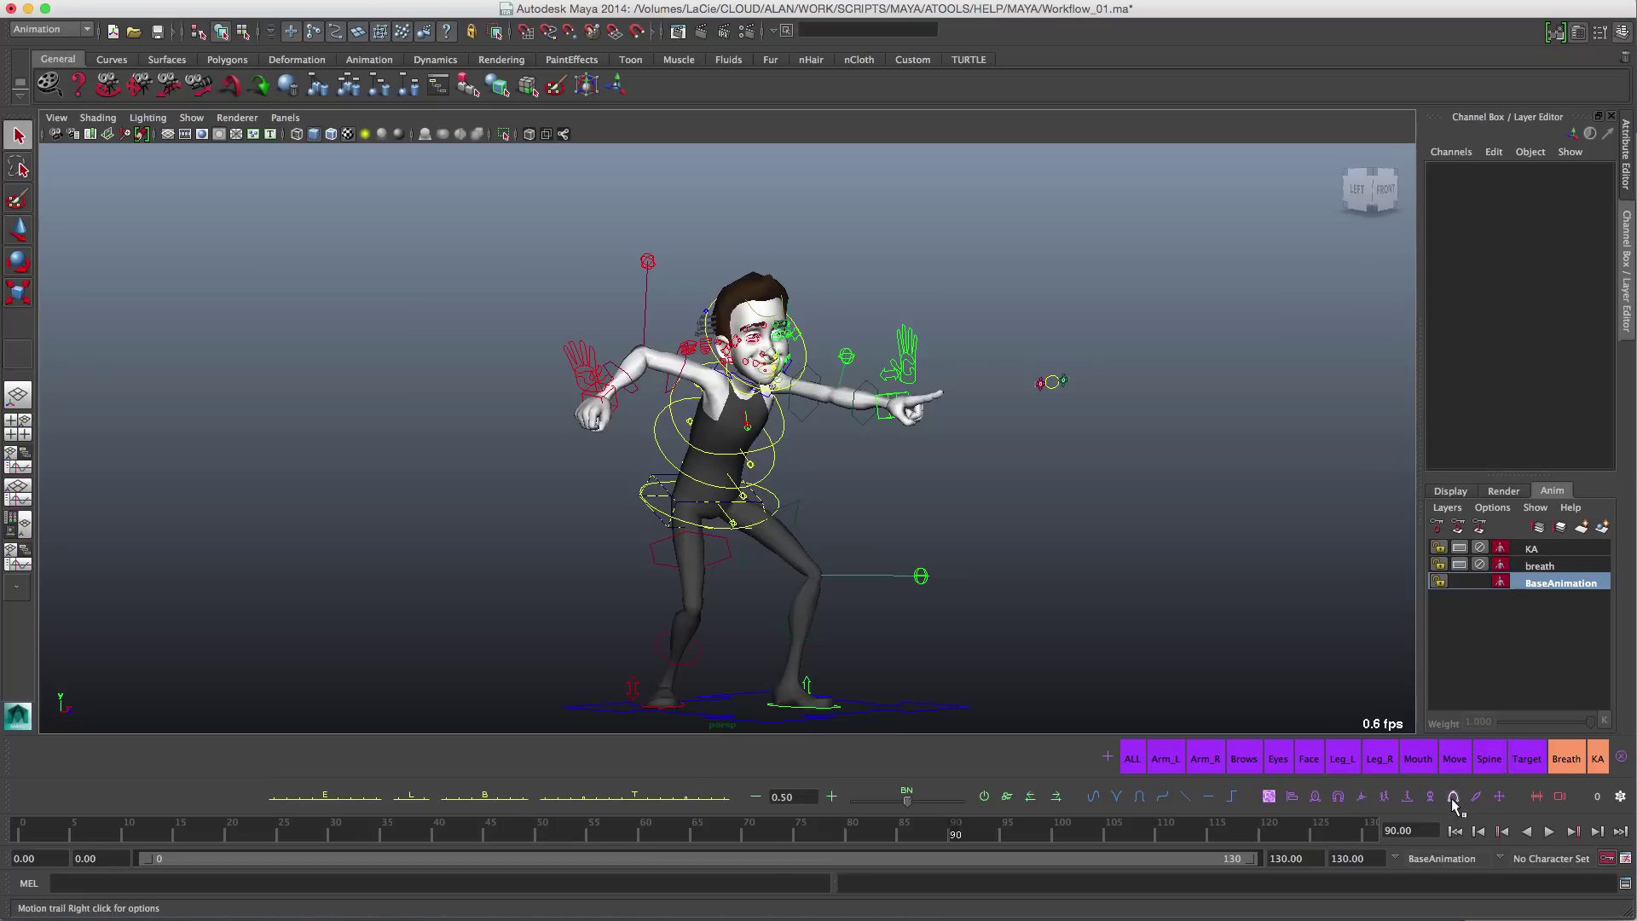
Step: Create a motion trail for the left arm's IK control at frame 90
click(884, 421)
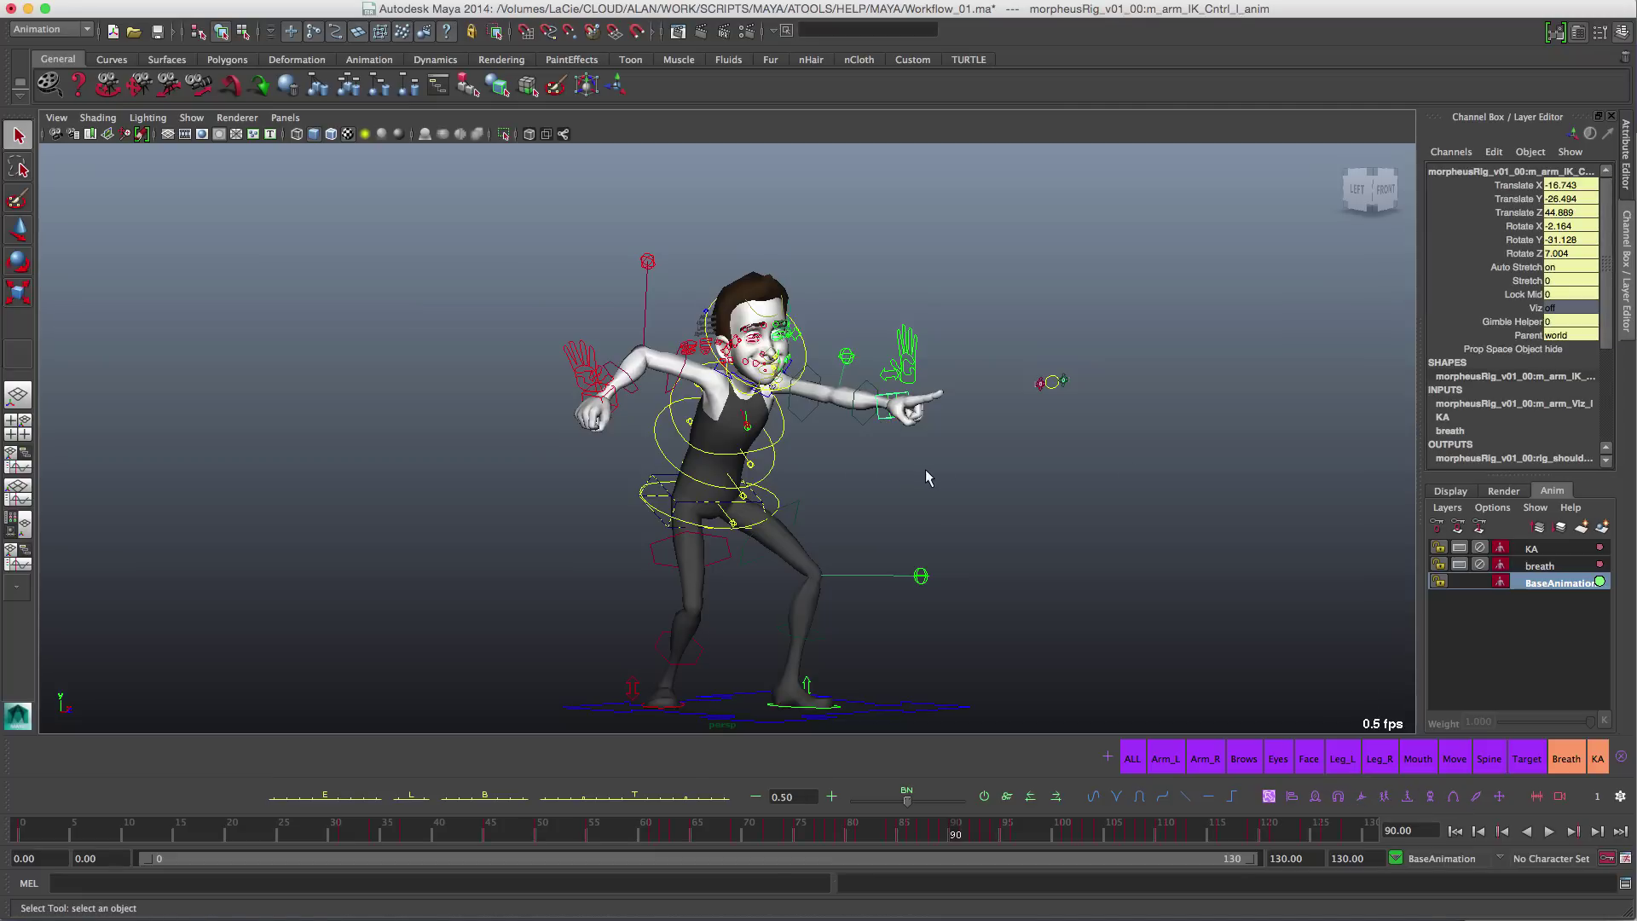
key(w)
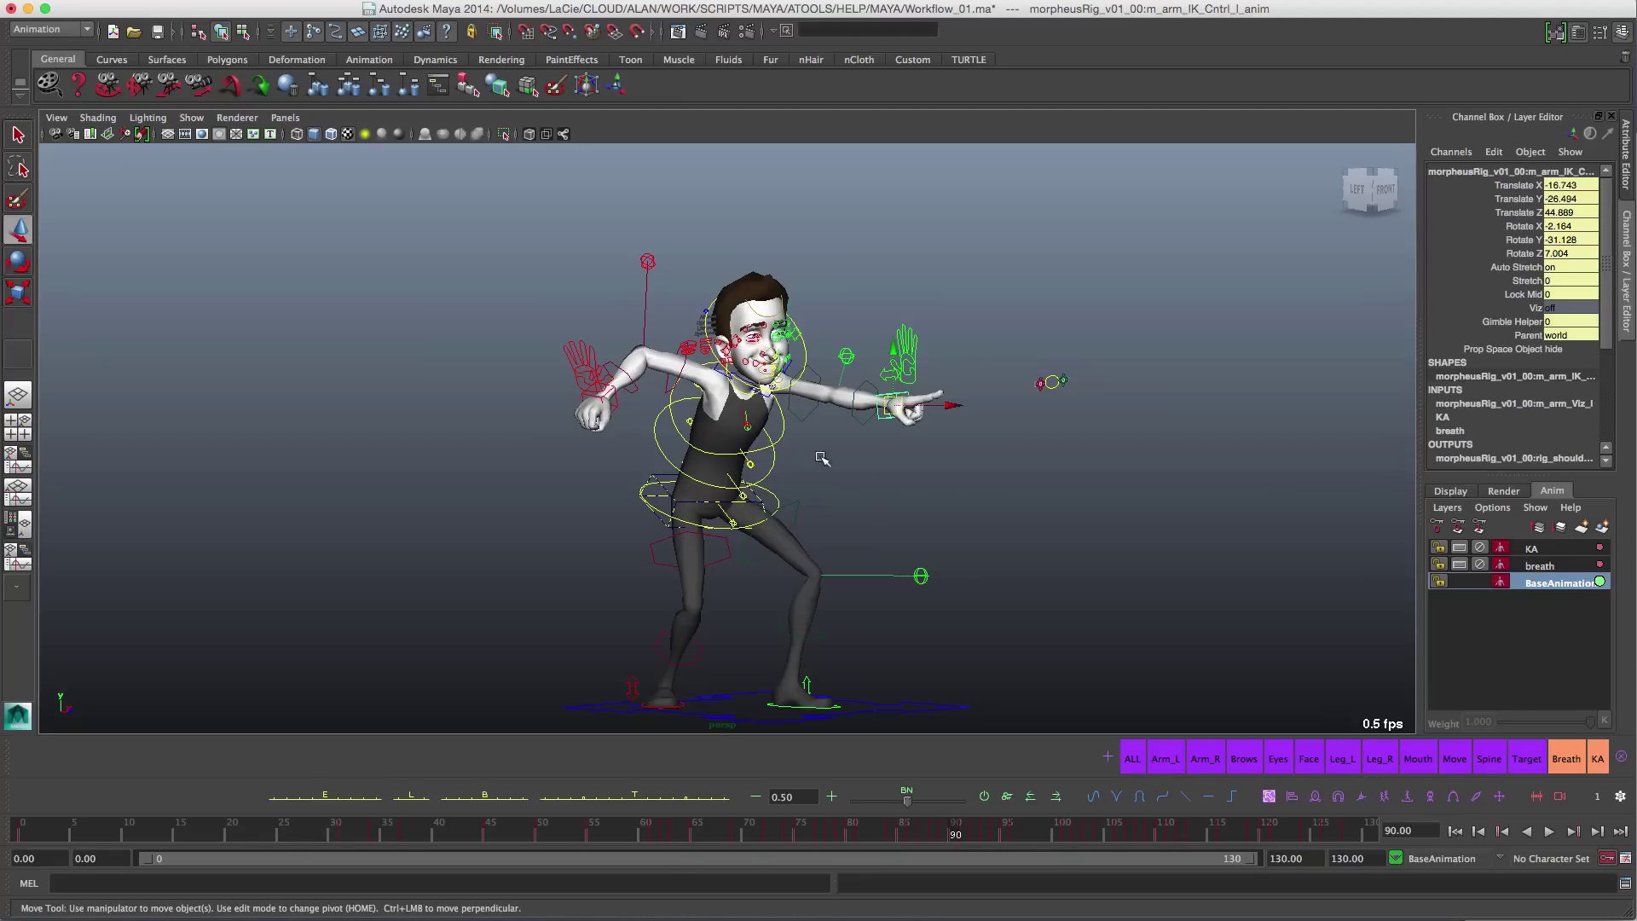
click(1454, 798)
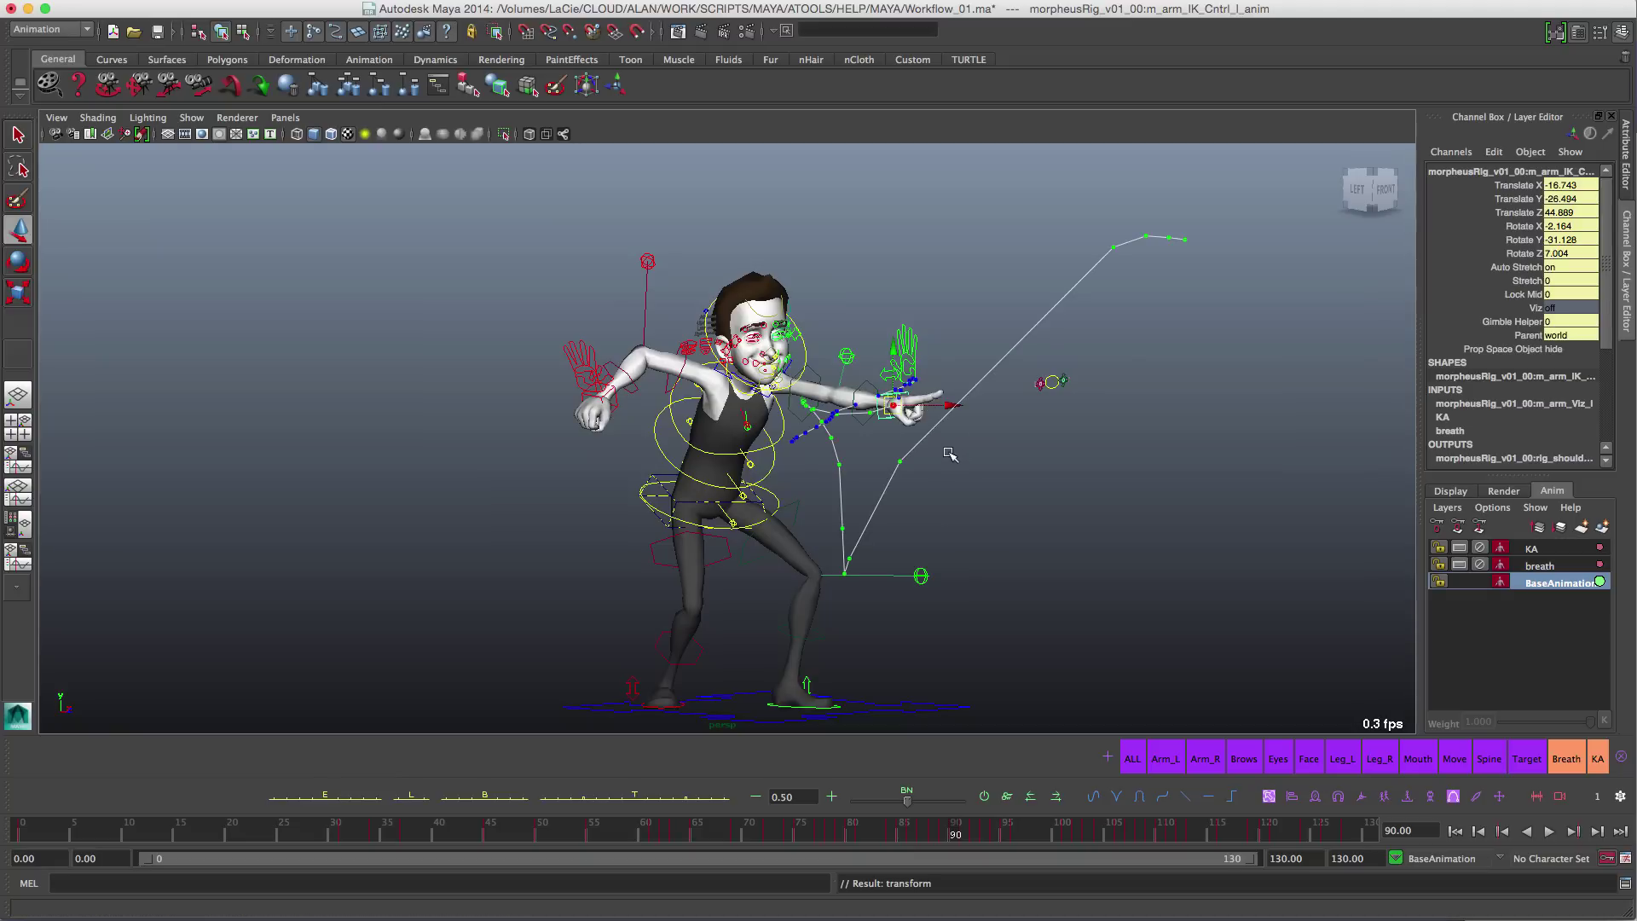
Step: Scrub the timeline between frames 79 and 96 to examine how the left hand follows its motion trail
mouse_move(961, 451)
alt+mouse_down()
mouse_move(865, 467)
mouse_move(974, 442)
mouse_move(983, 457)
alt+mouse_up()
alt+right_drag(862, 386, 897, 427)
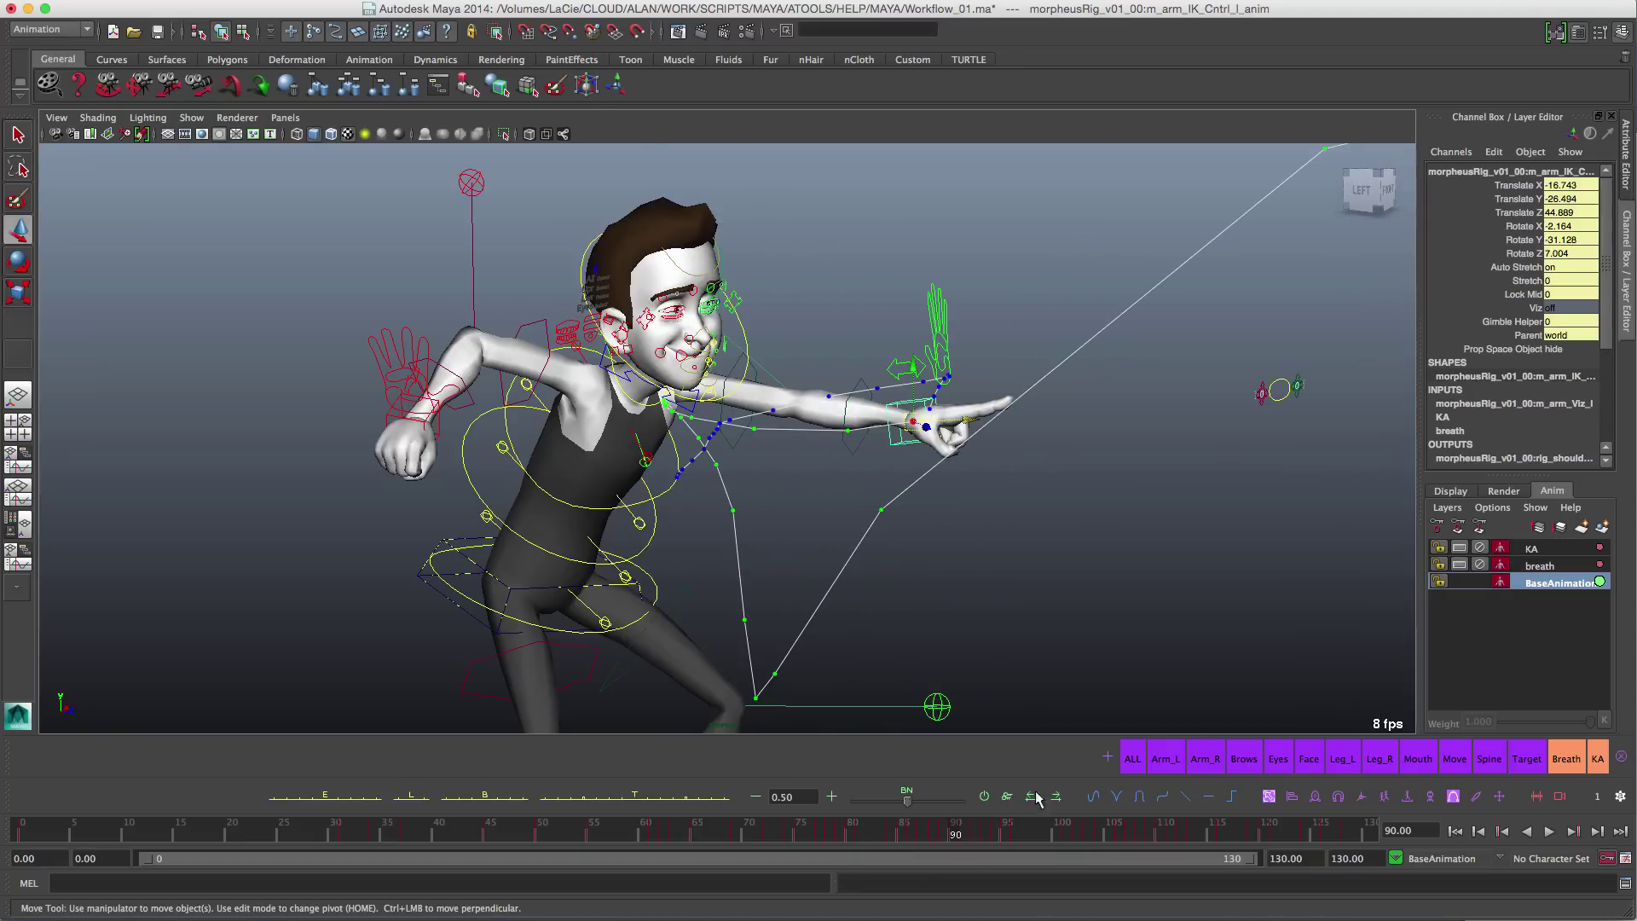
drag(952, 835, 935, 836)
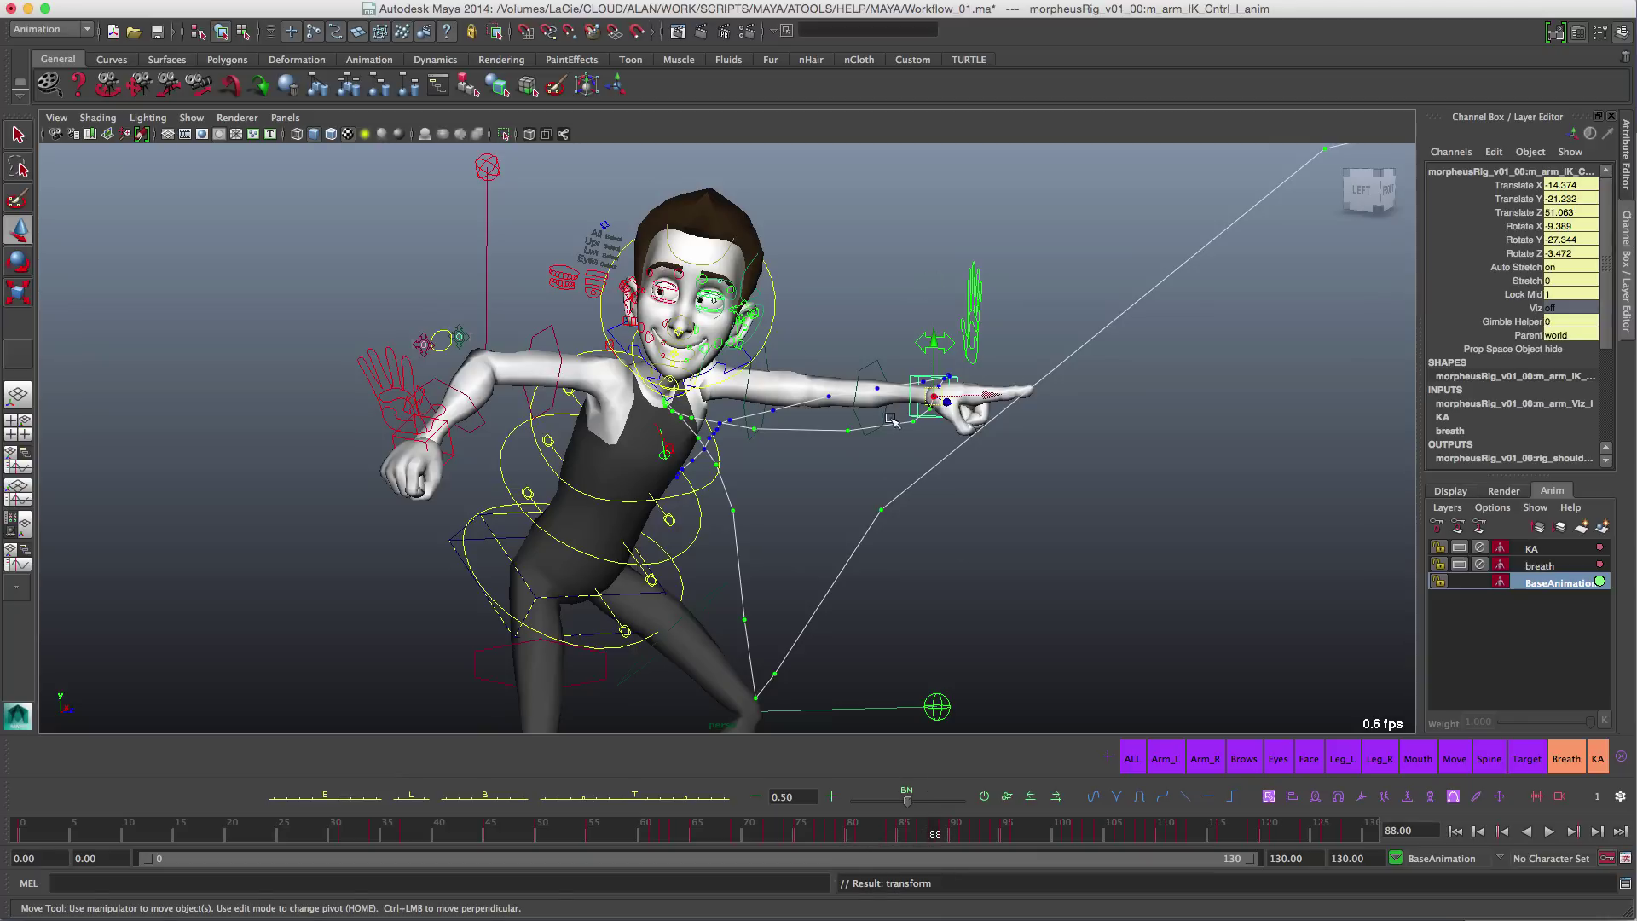
drag(969, 405, 767, 445)
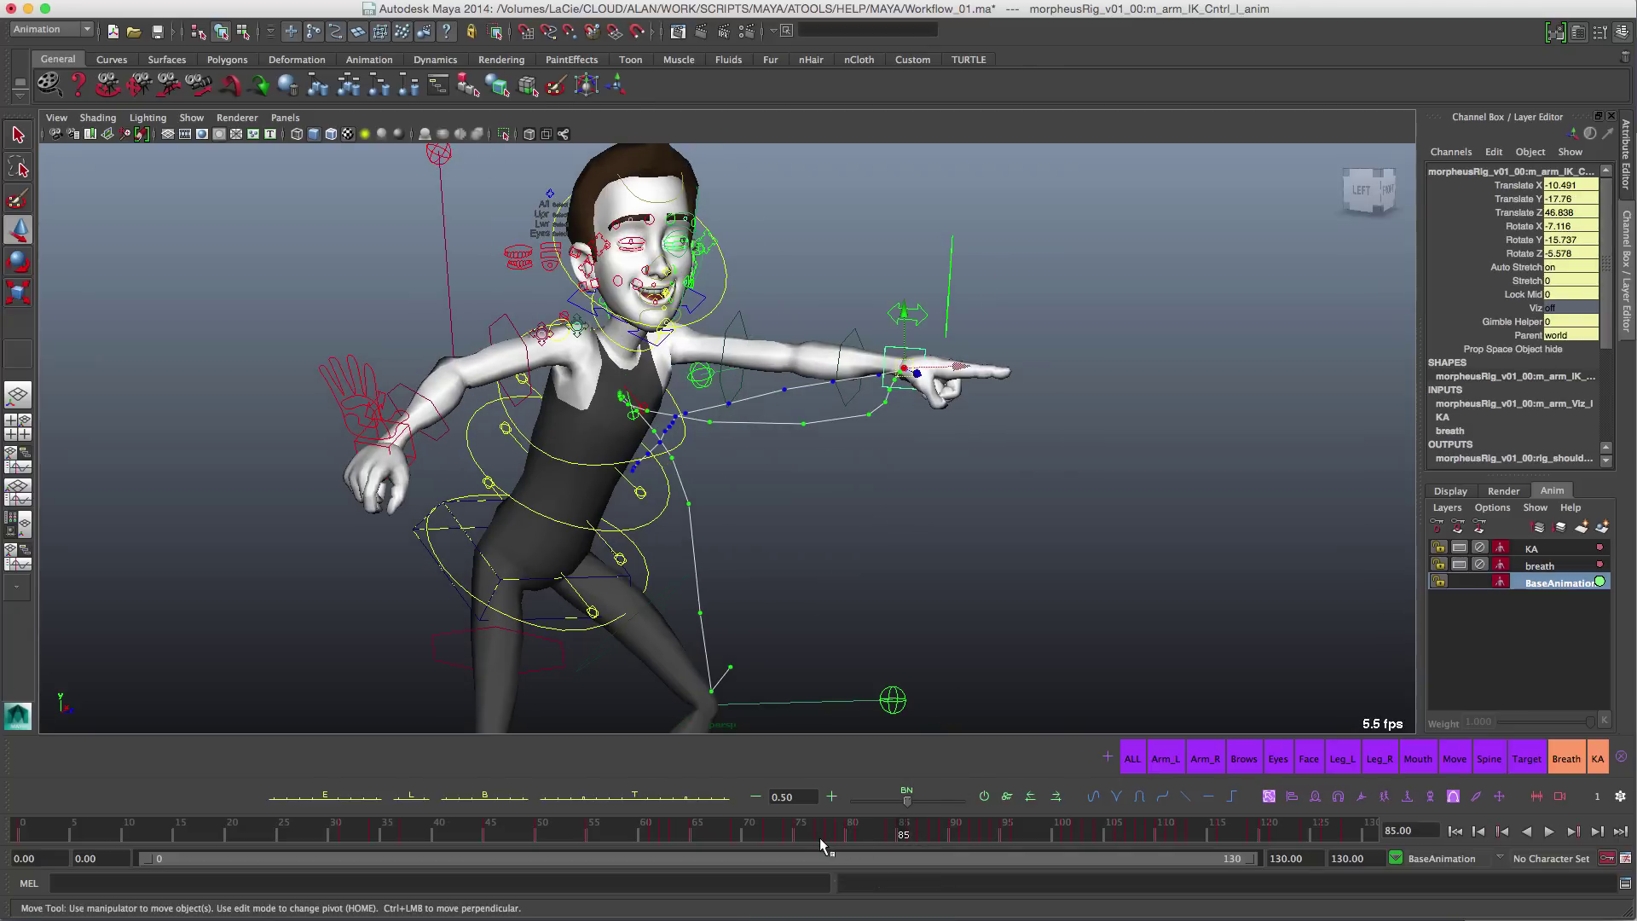
click(841, 823)
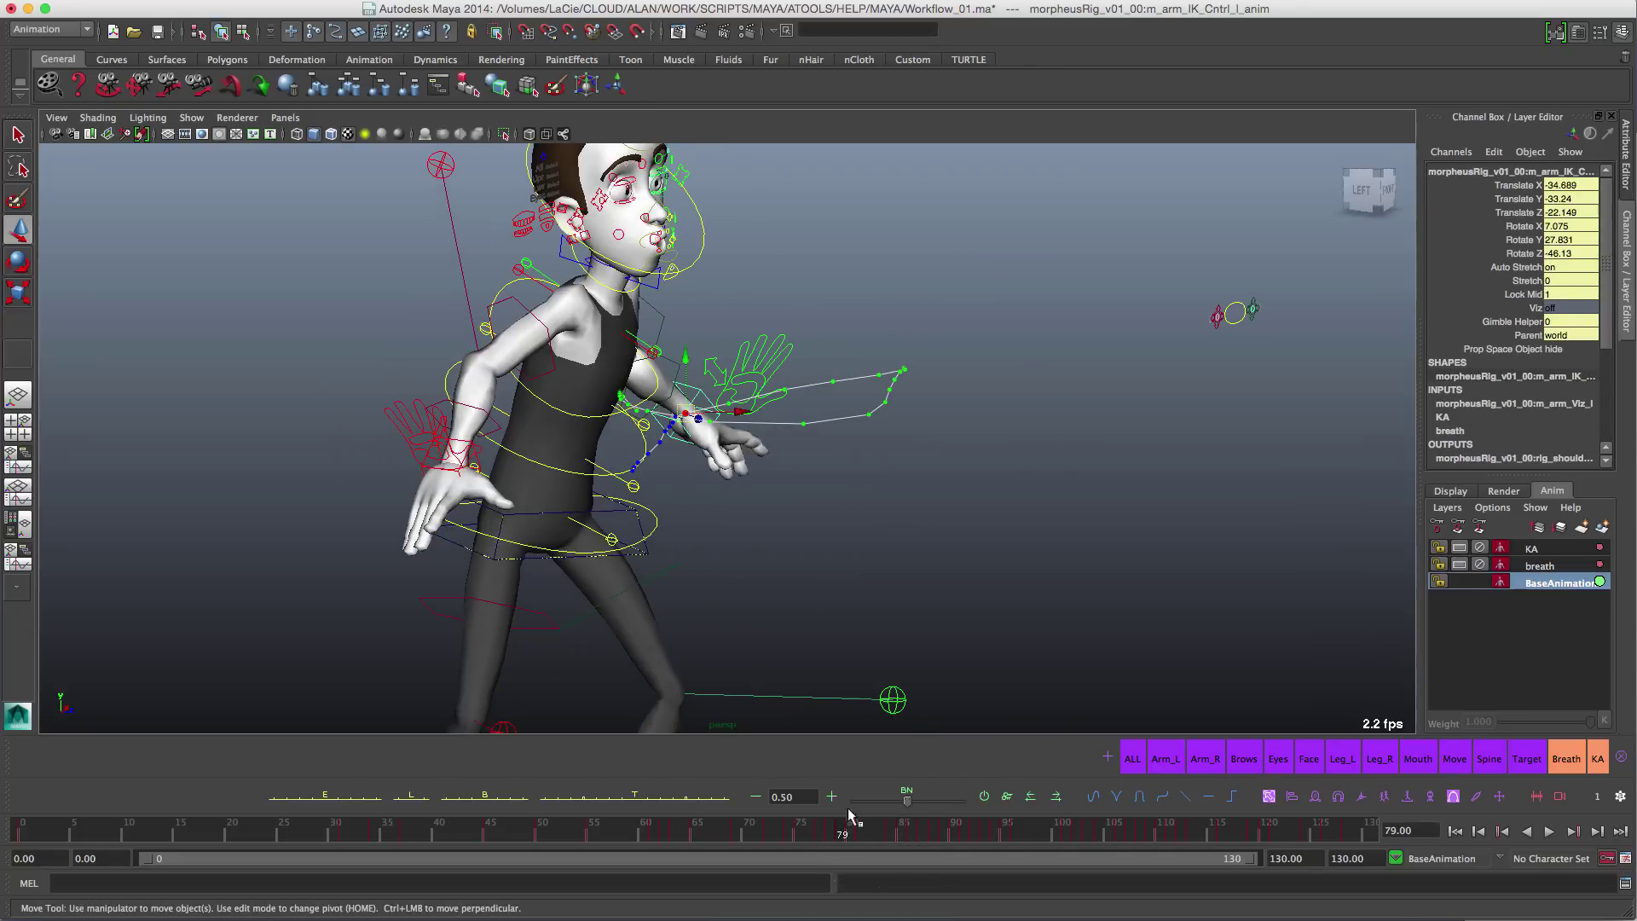
drag(779, 833, 1009, 789)
Step: Raise the left arm's IK control at frame 96 to translate values -46.905, -22.841 and -28.332, reshaping its motion trail
alt+drag(698, 469, 498, 441)
alt+right_drag(595, 373, 678, 452)
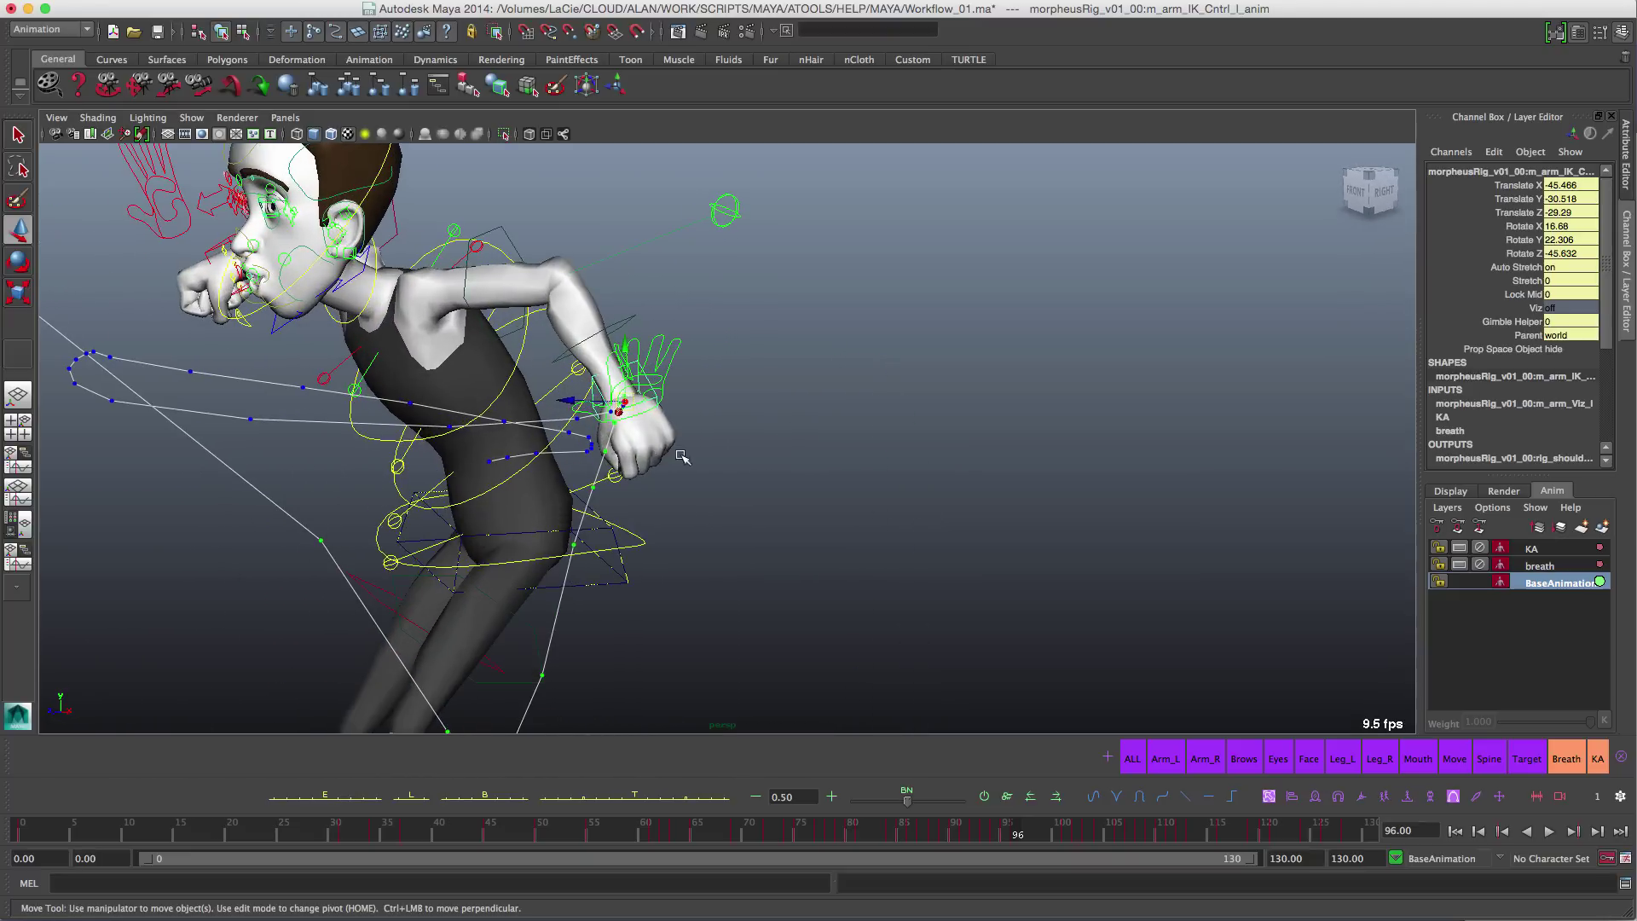
alt+middle_drag(677, 452, 780, 456)
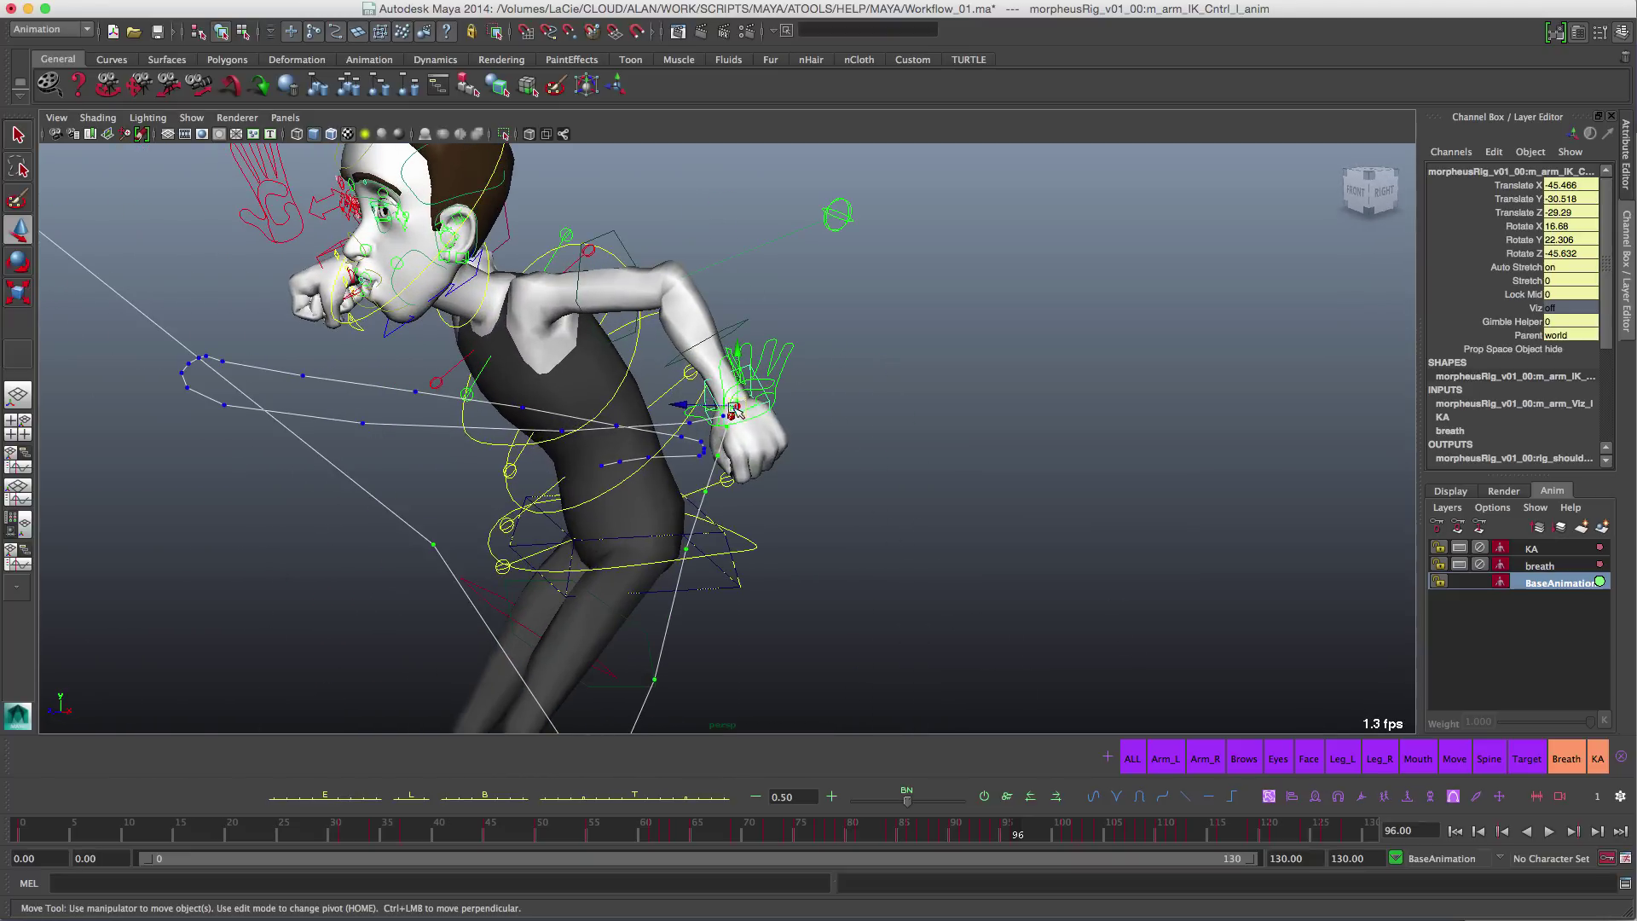
drag(743, 403, 746, 363)
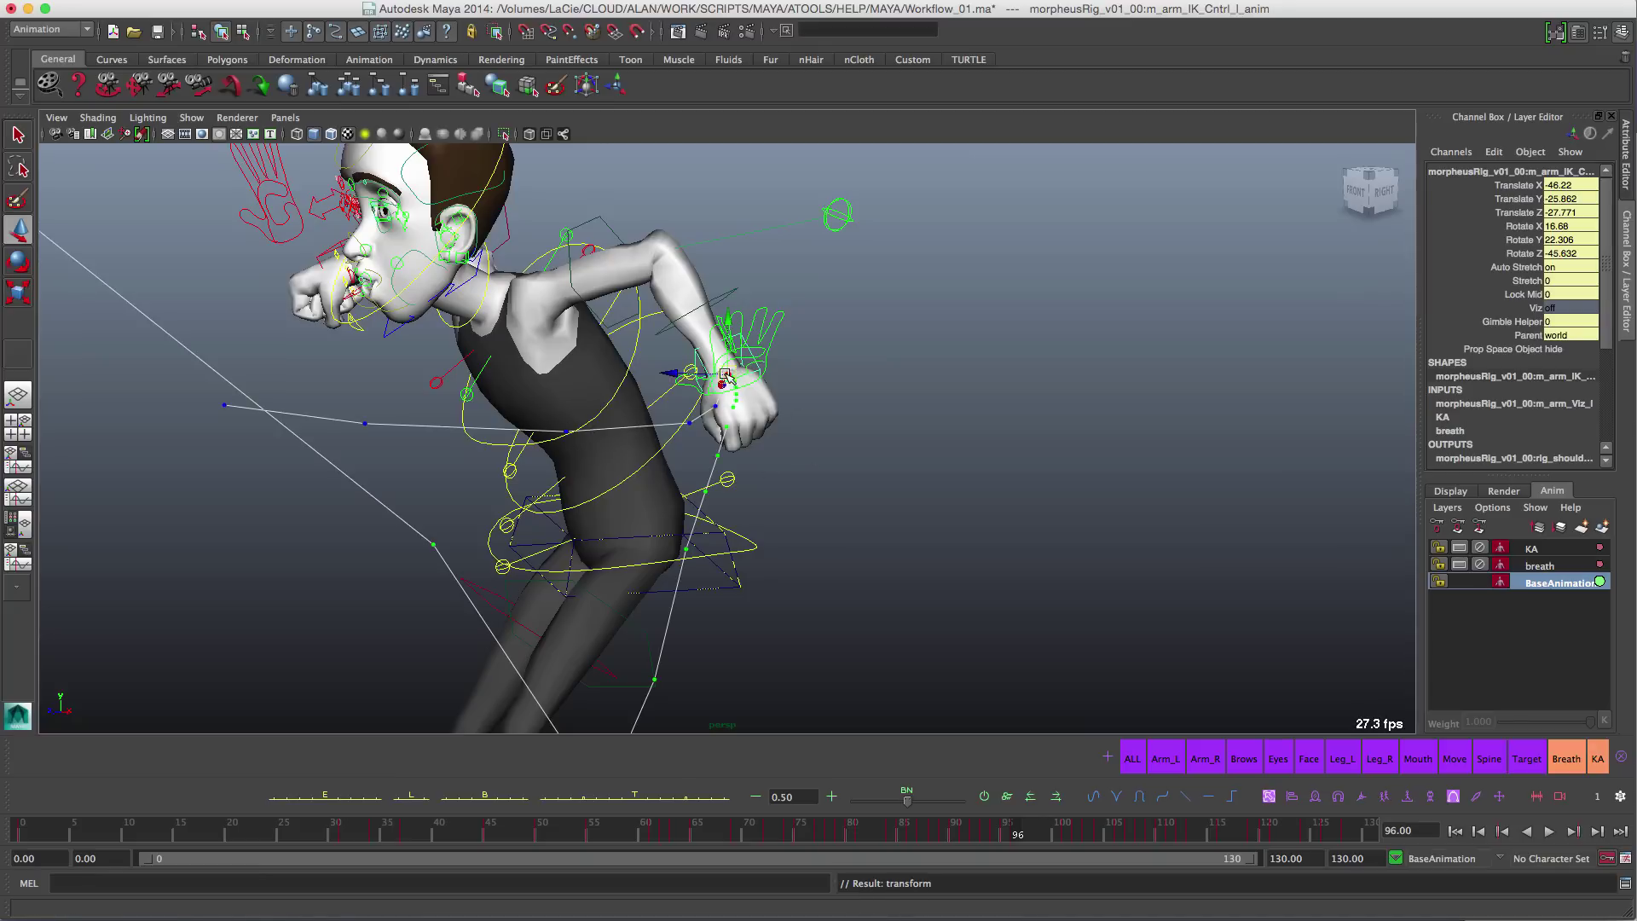
mouse_move(728, 376)
mouse_down()
mouse_move(781, 353)
mouse_move(725, 358)
mouse_move(713, 326)
mouse_move(735, 354)
mouse_up()
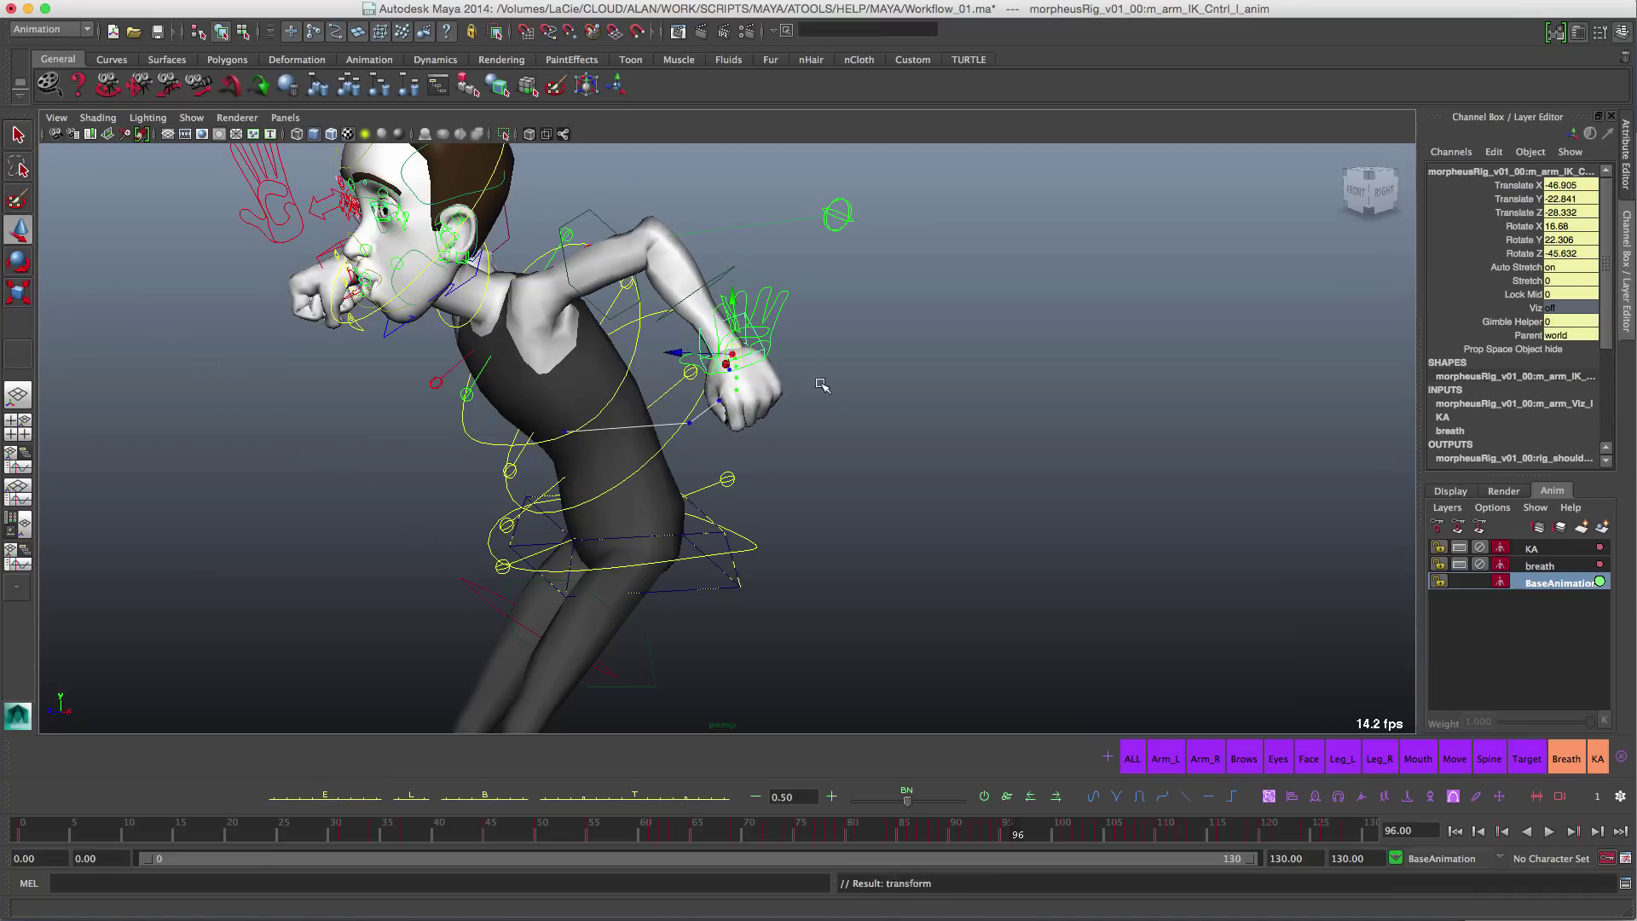
Step: Step through neighbouring frames and play back the animation to check the left hand's adjusted motion trail
key(alt+comma)
key(alt+period)
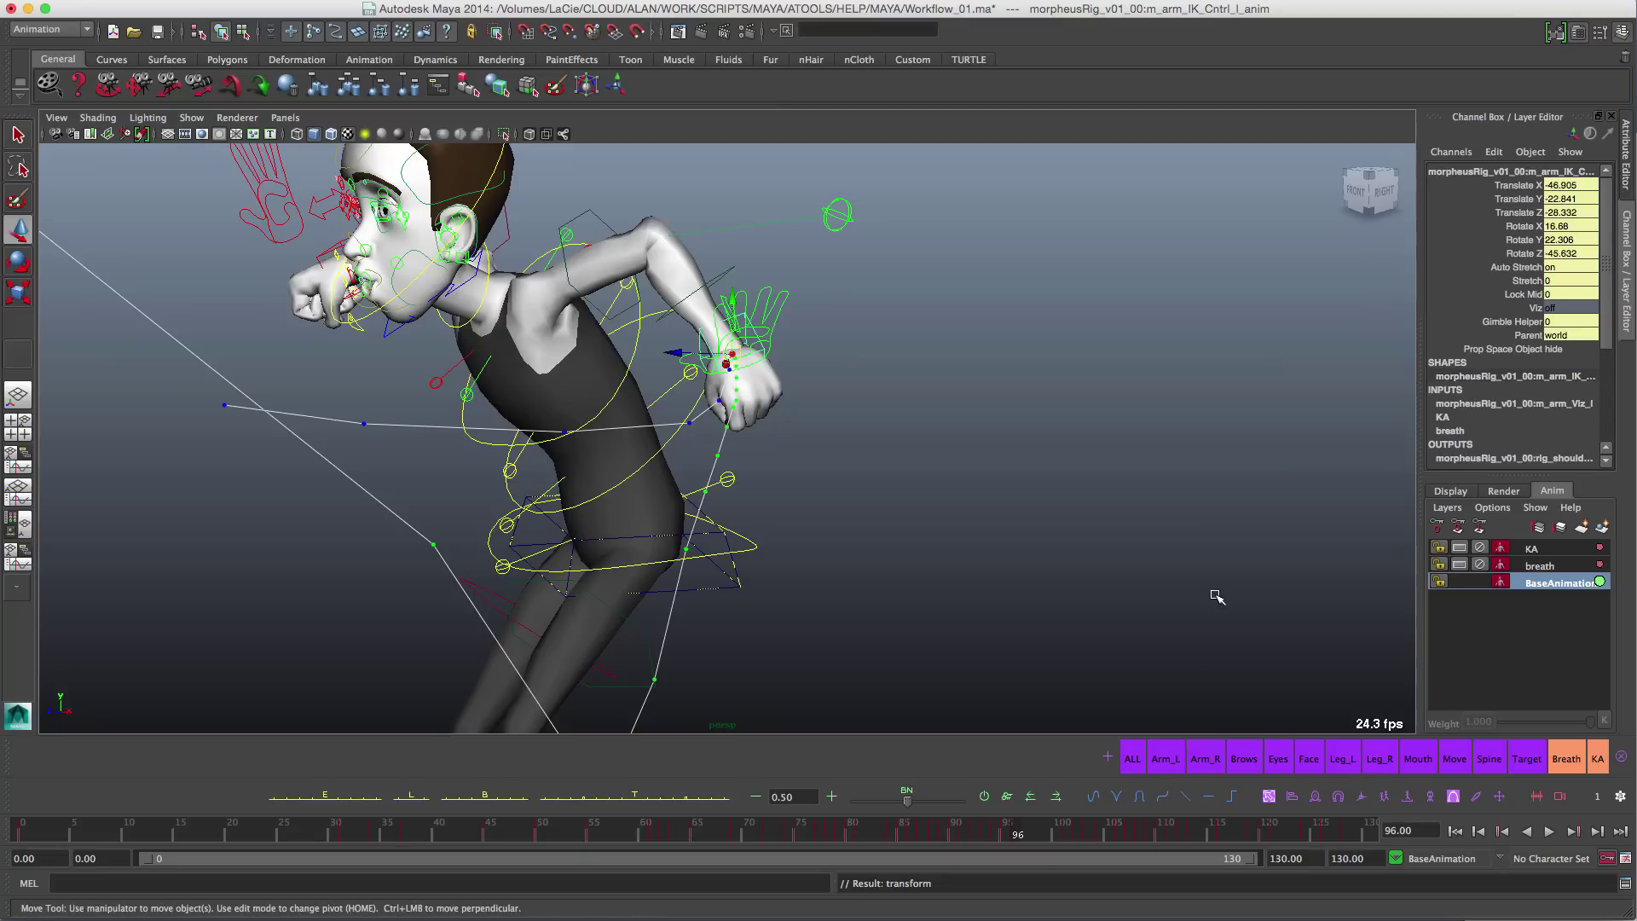
scroll(488, 307, up, 3)
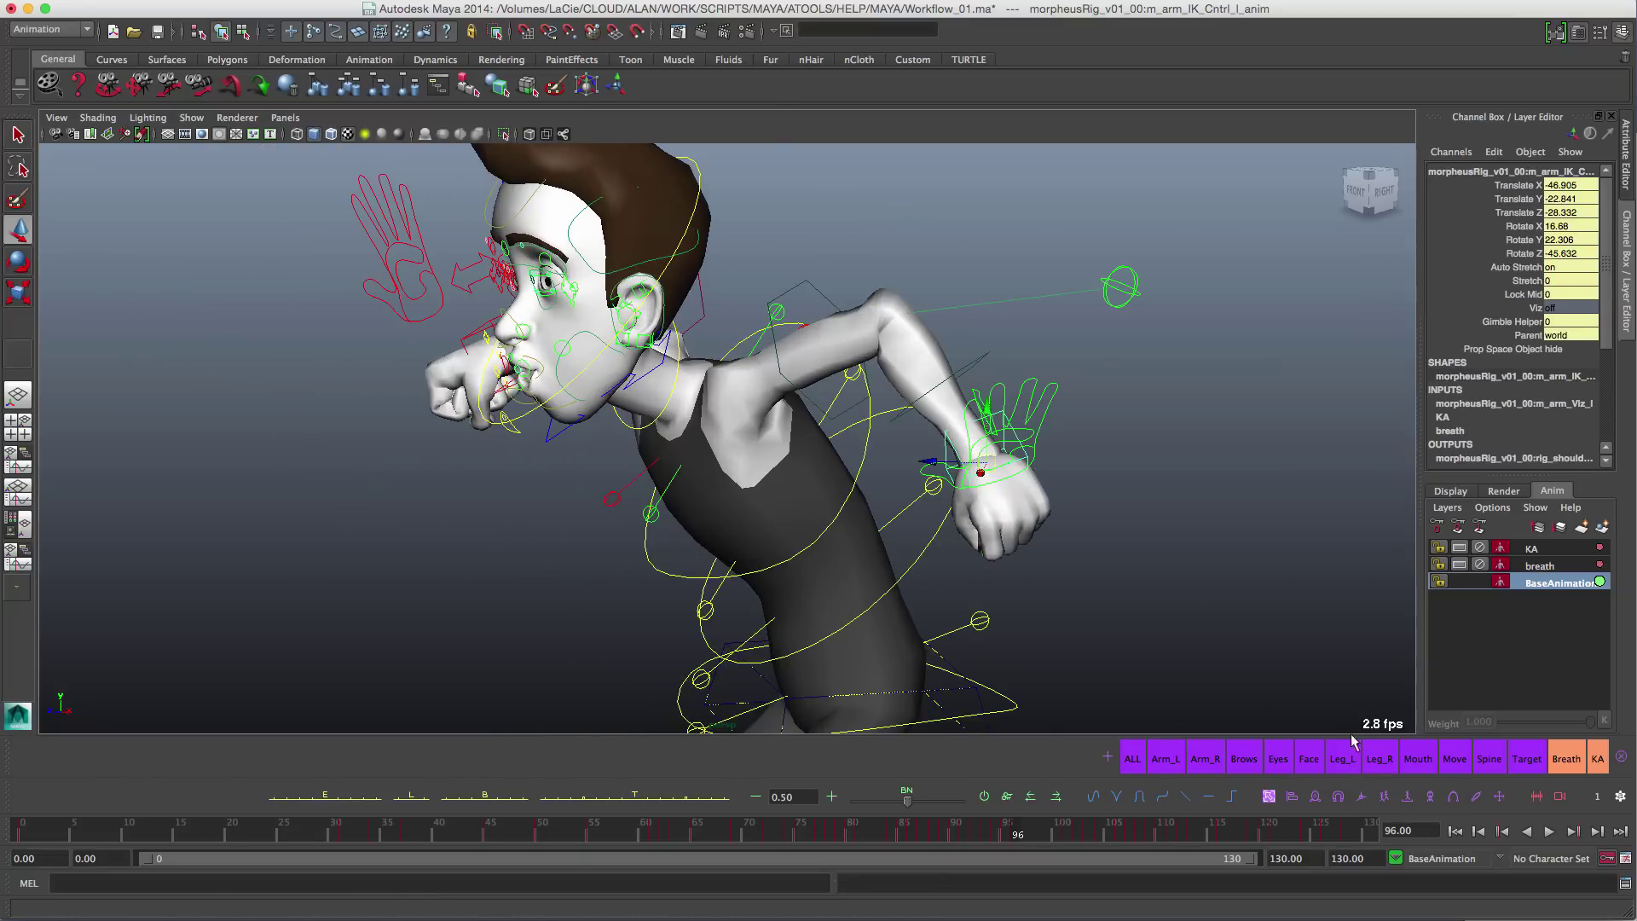
shift+drag(887, 829, 1194, 833)
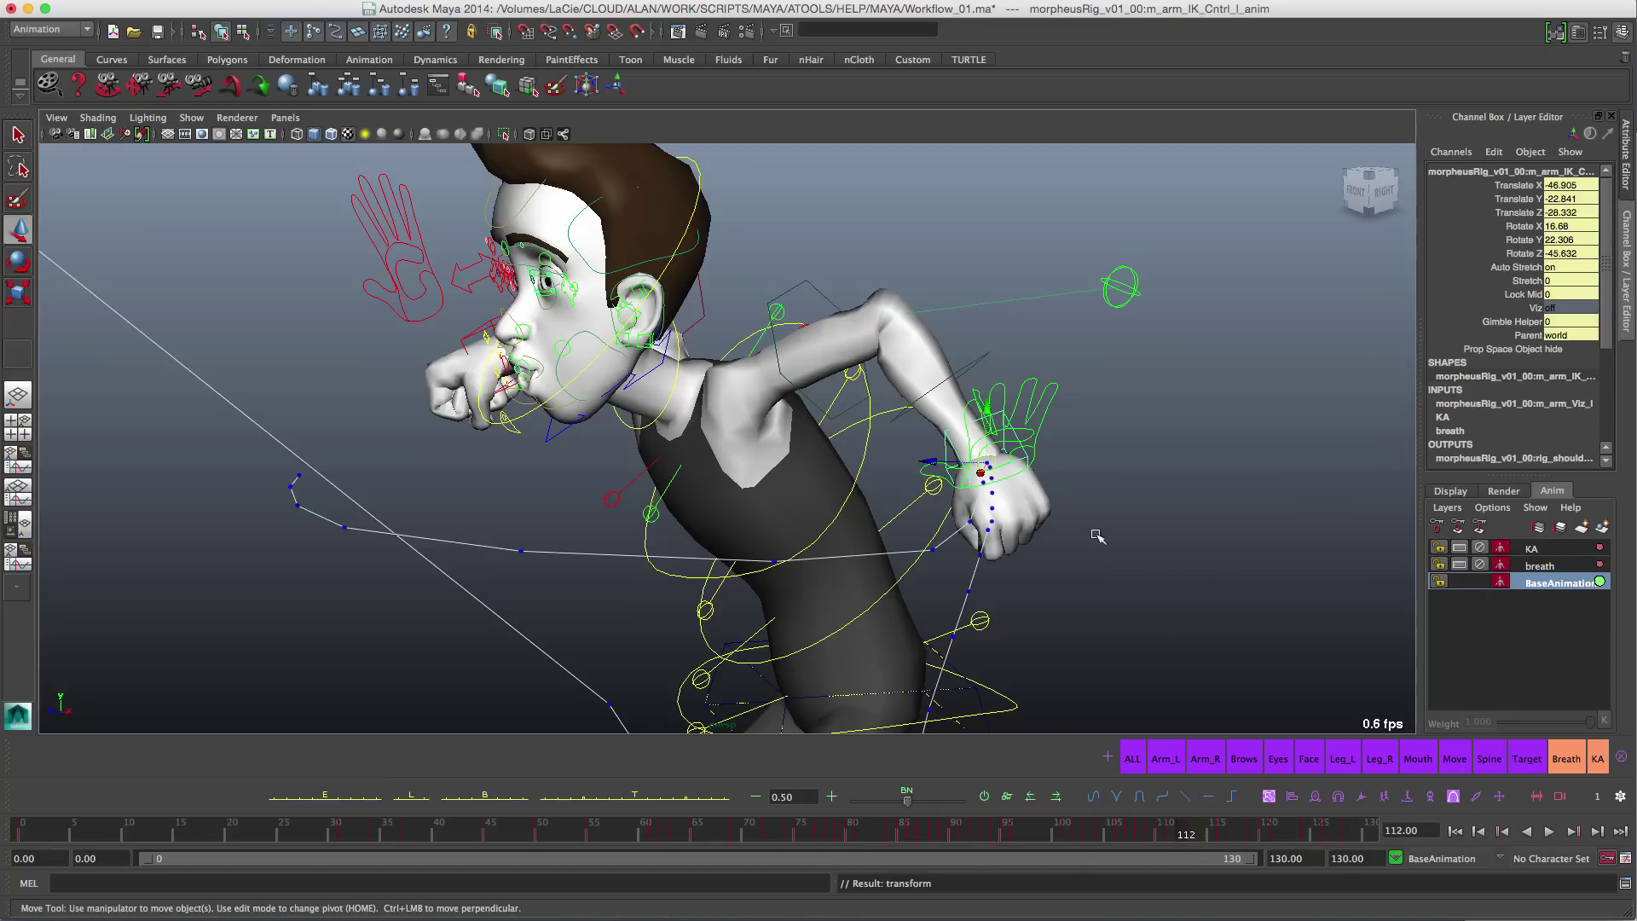
alt+right_drag(1078, 577, 971, 537)
key(alt+v)
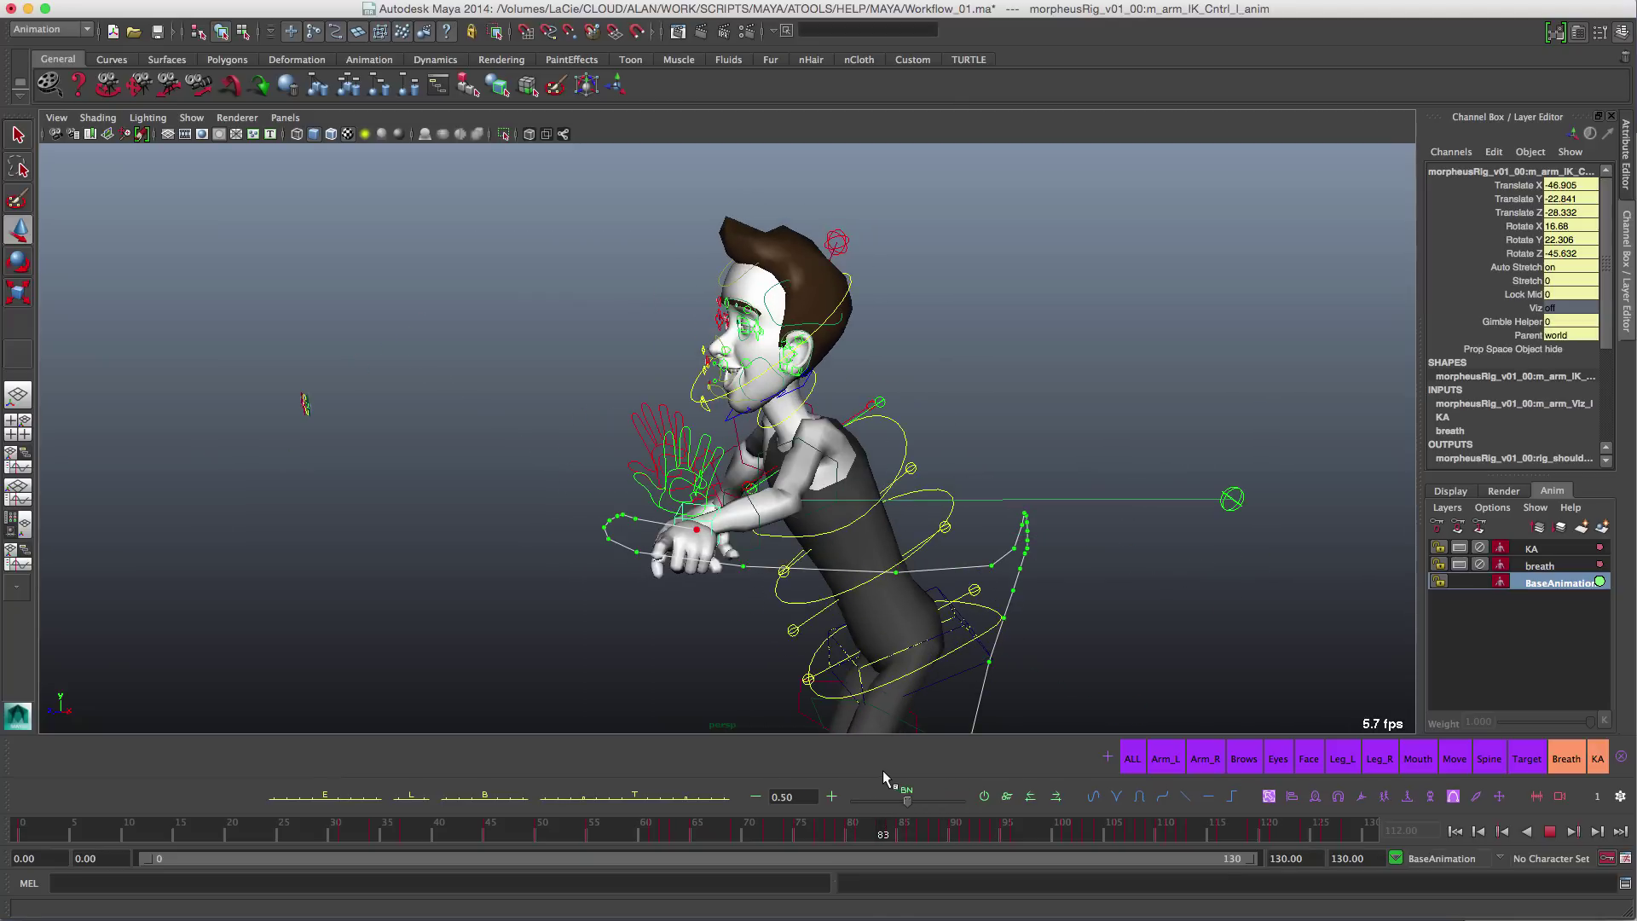
key(alt+v)
Step: Add the right arm's IK control to the selection to trail both hands, and scrub between frames 87 and 92
scroll(898, 518, up, 5)
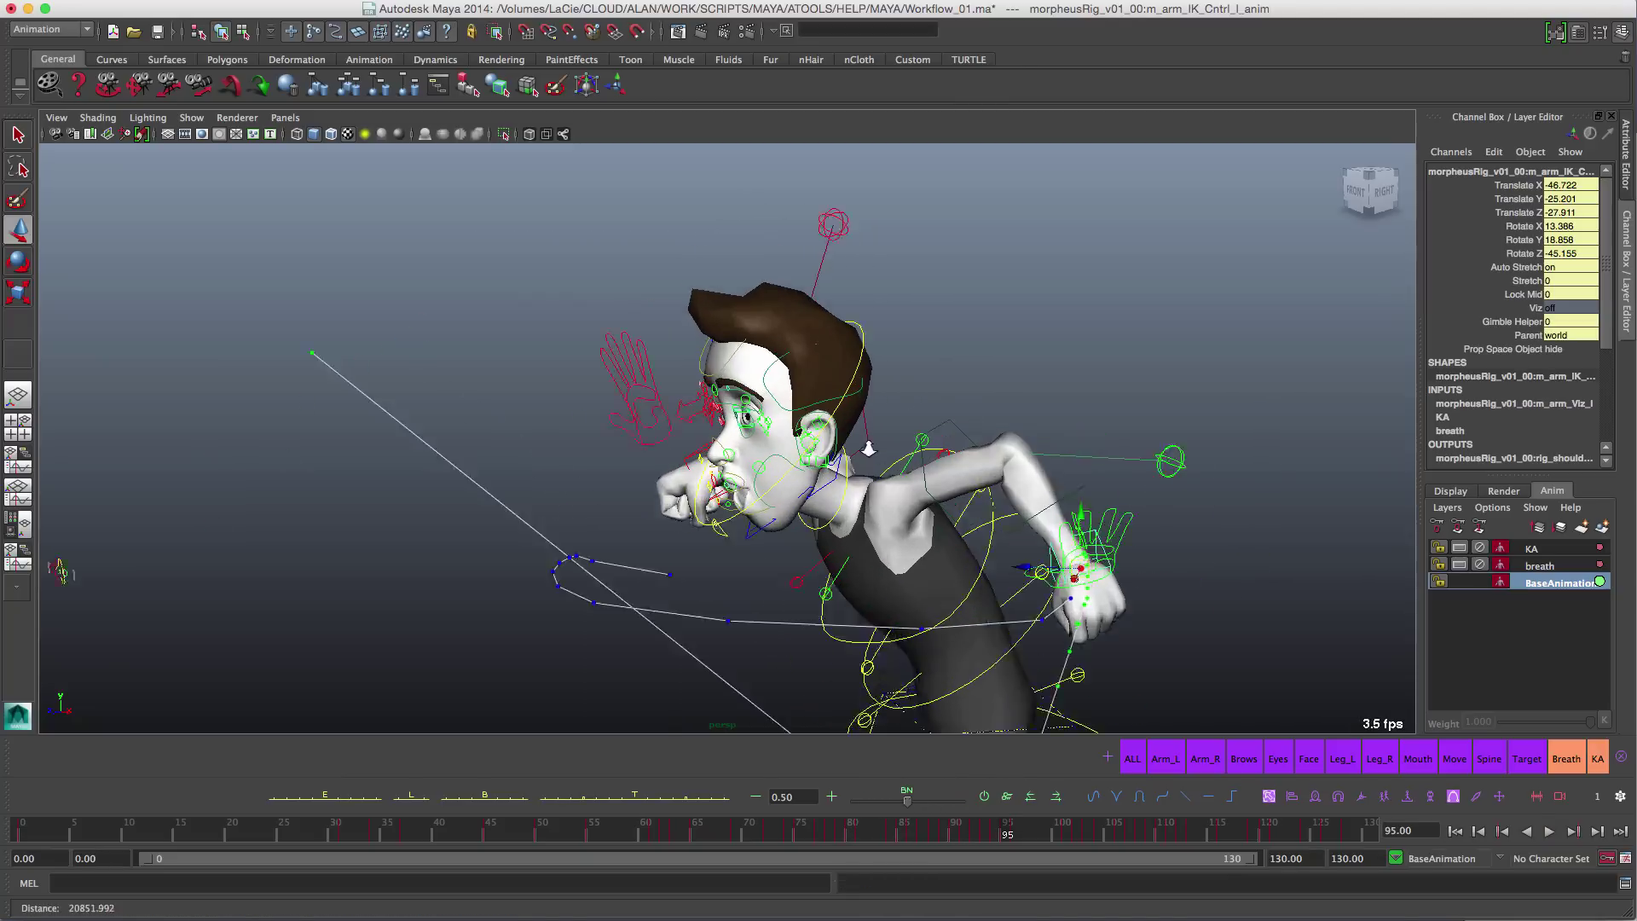
alt+middle_drag(897, 517, 828, 398)
alt+right_drag(962, 504, 849, 364)
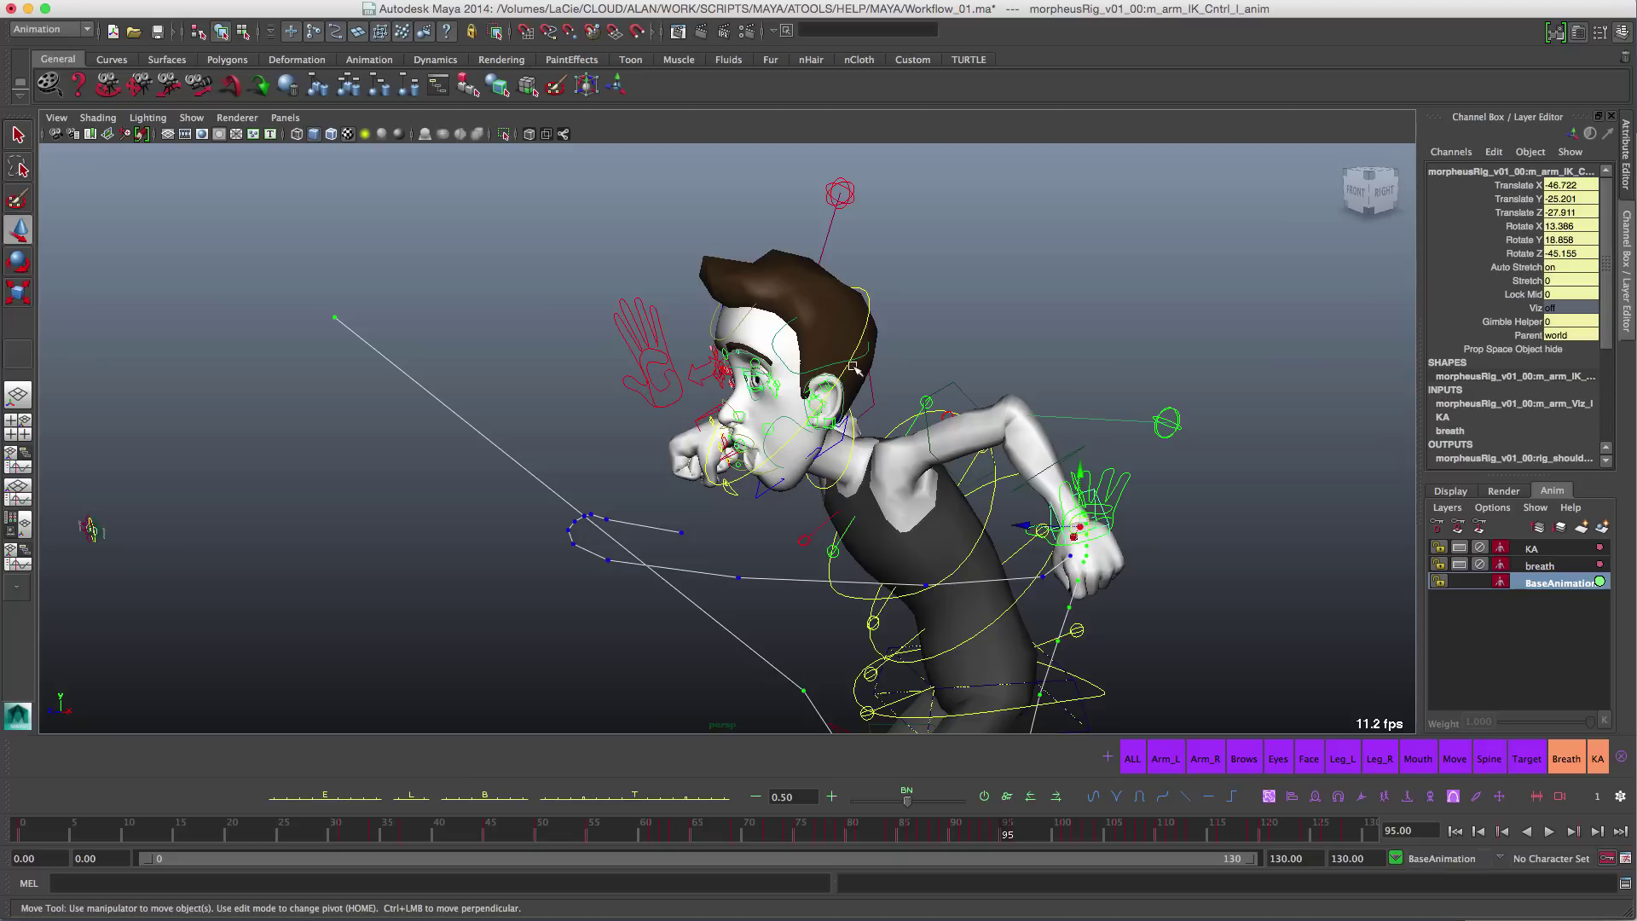
alt+drag(947, 515, 994, 512)
click(668, 461)
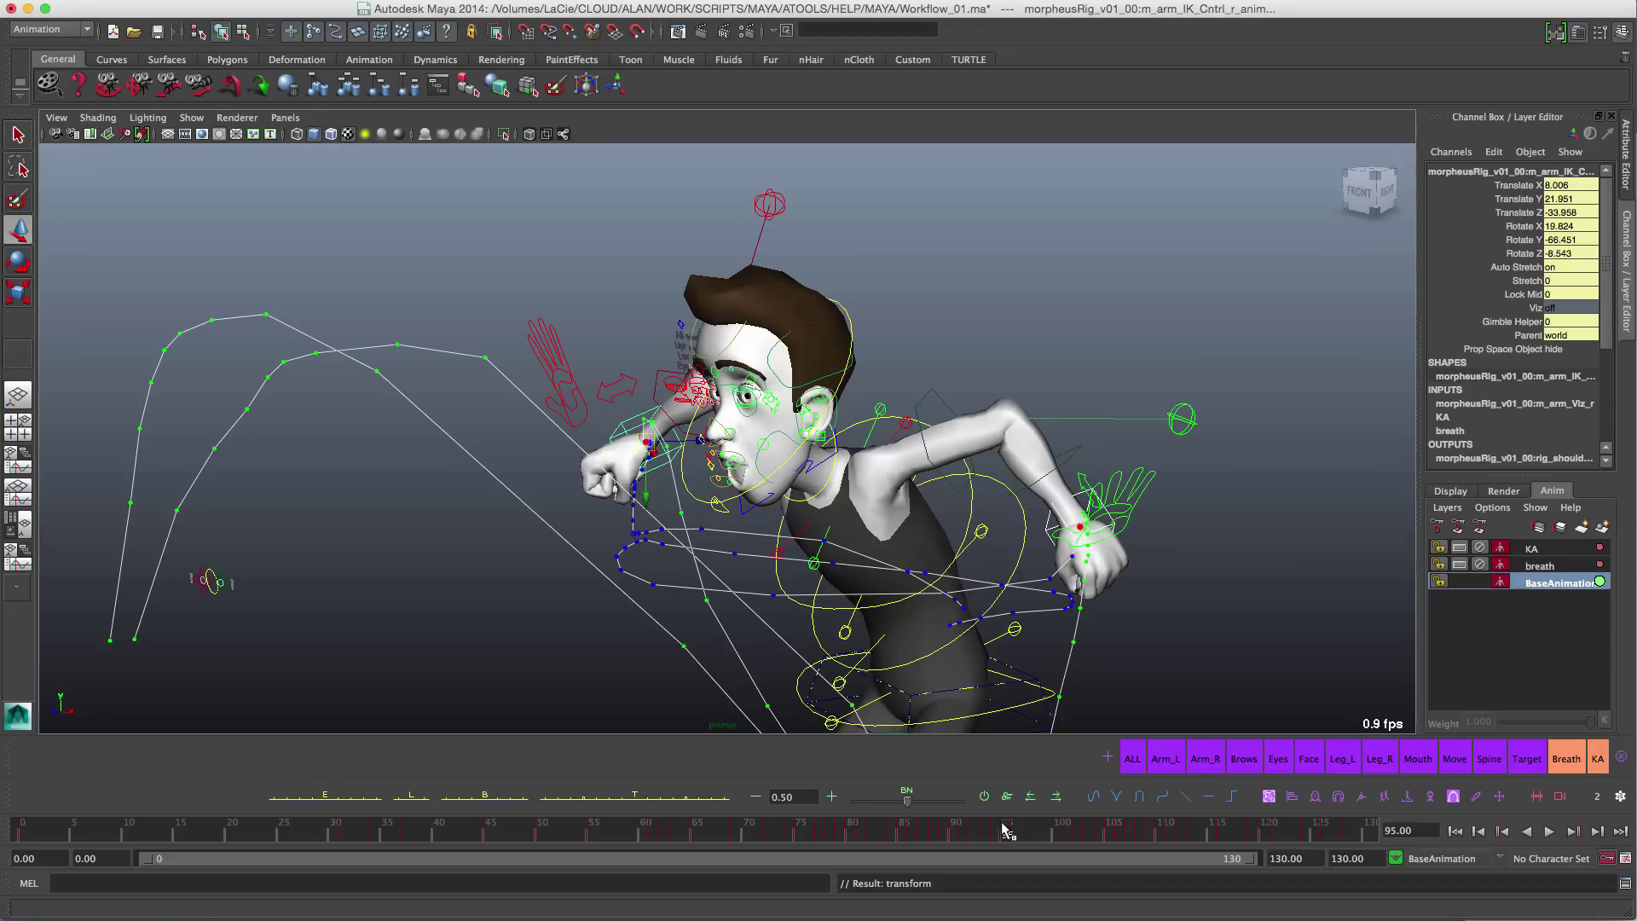
click(911, 821)
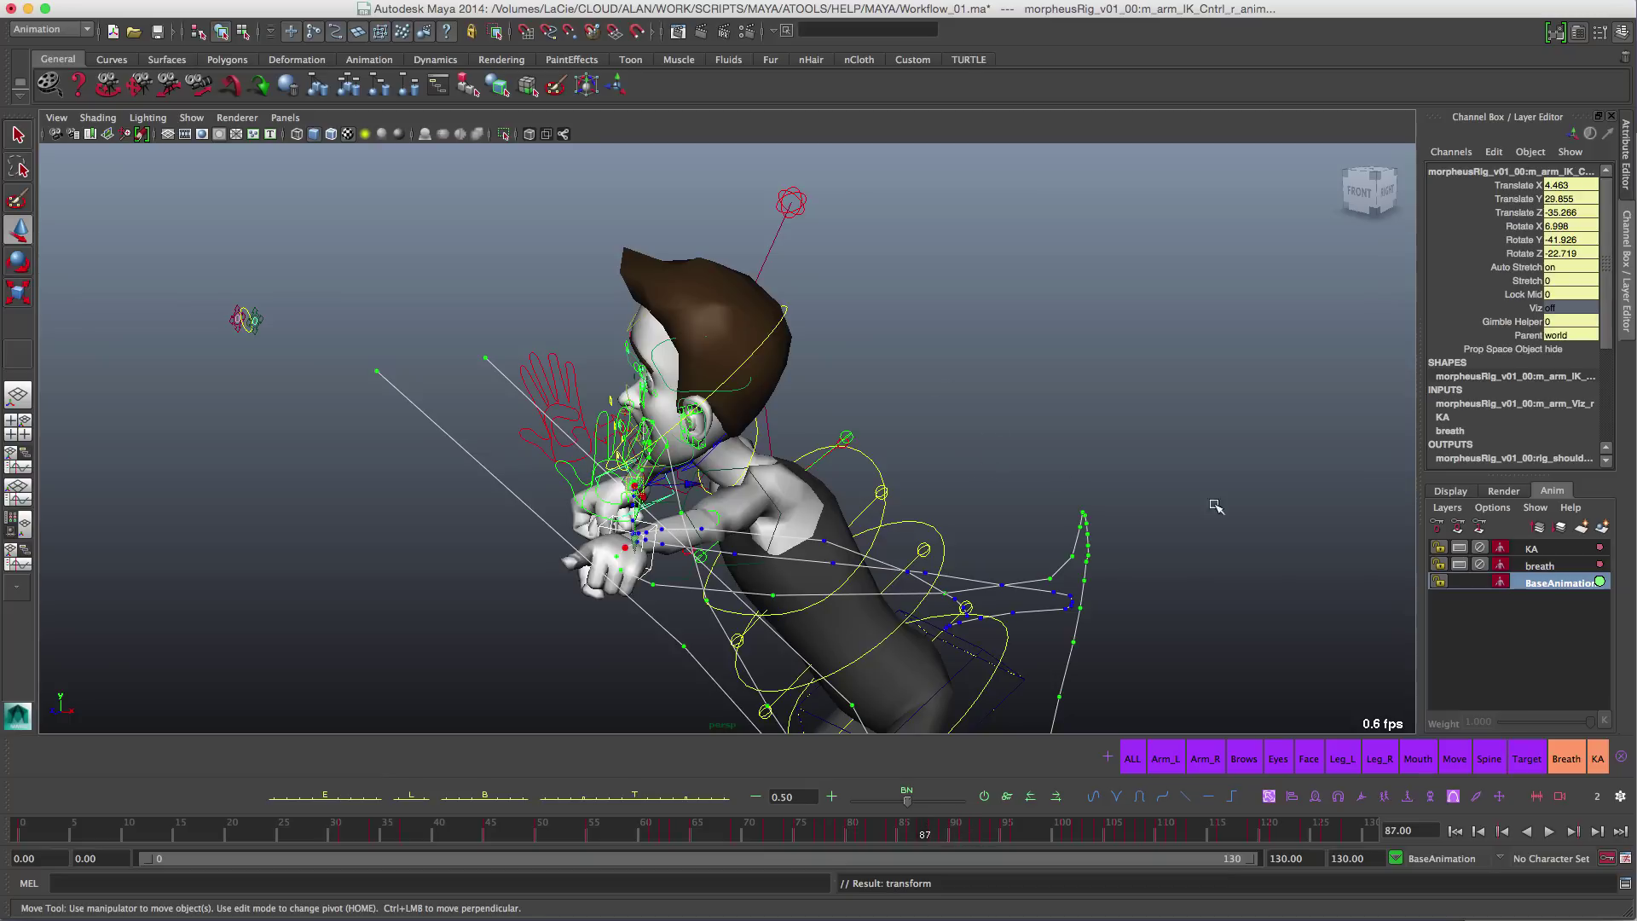
drag(936, 827, 976, 825)
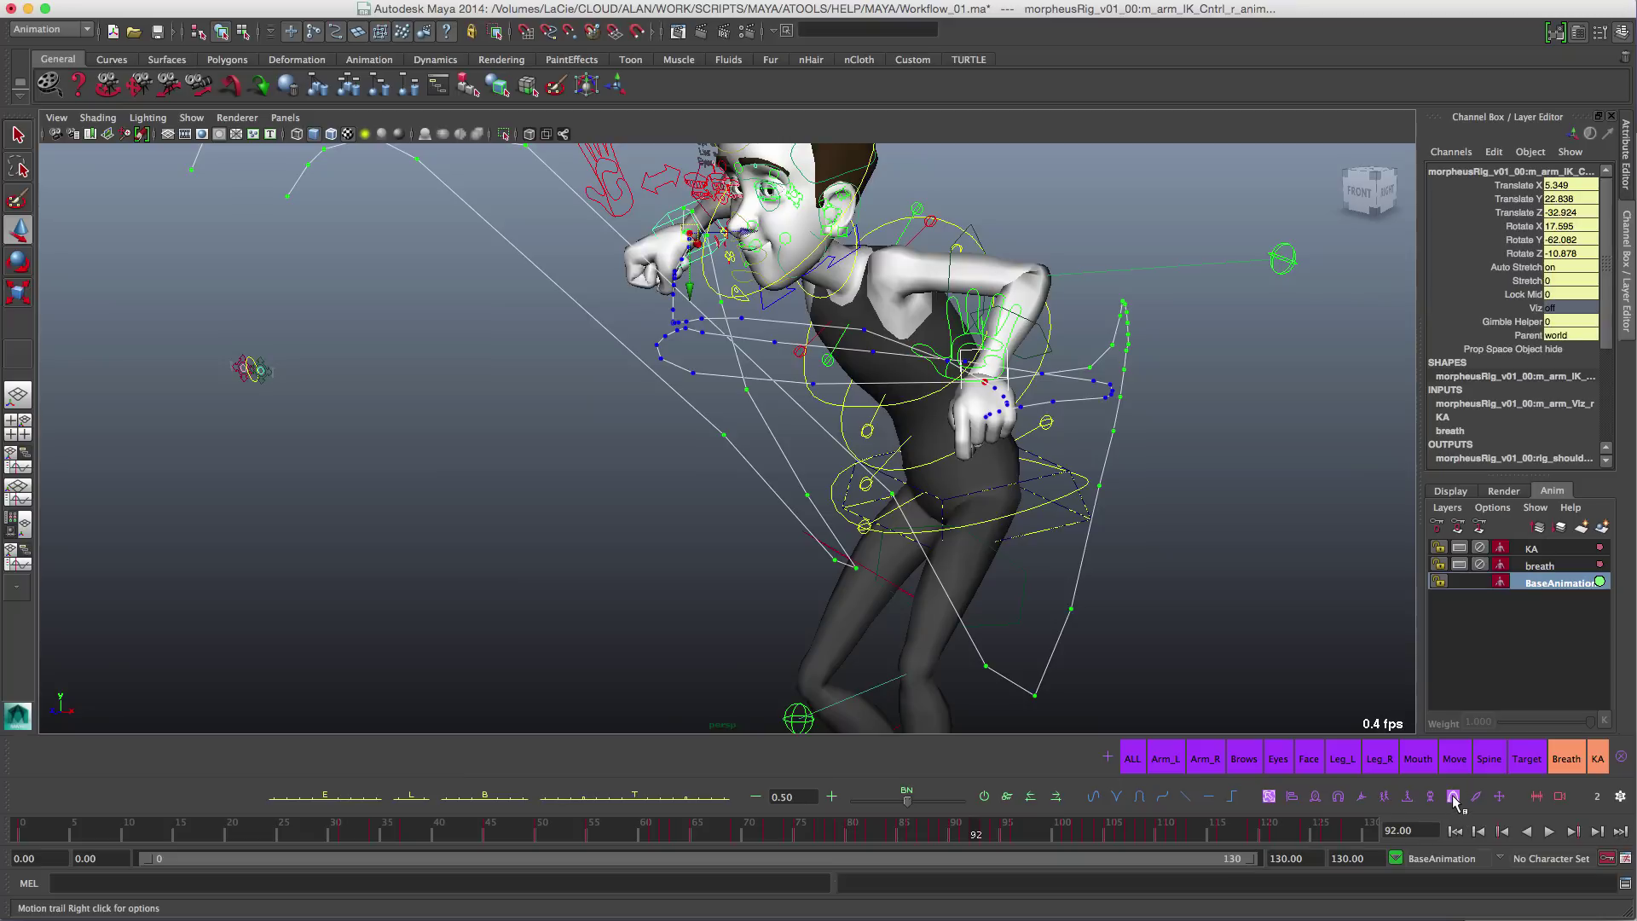
Step: Limit the motion trails to 6 frames and play back the animation to check both hands' arcs
right_click(1456, 801)
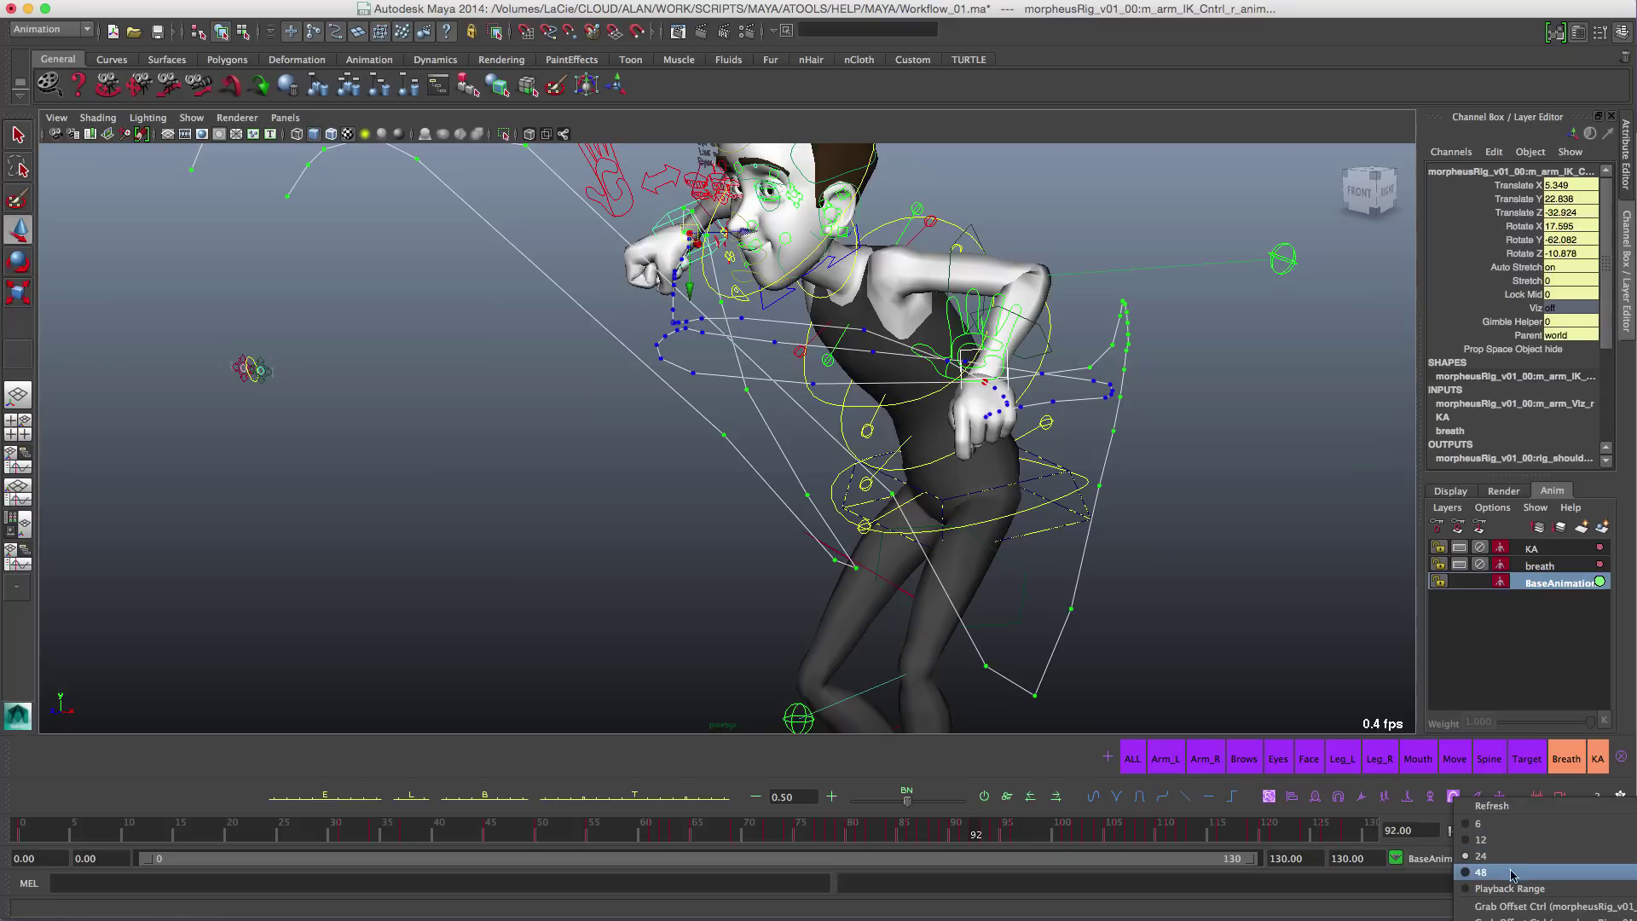
click(1482, 826)
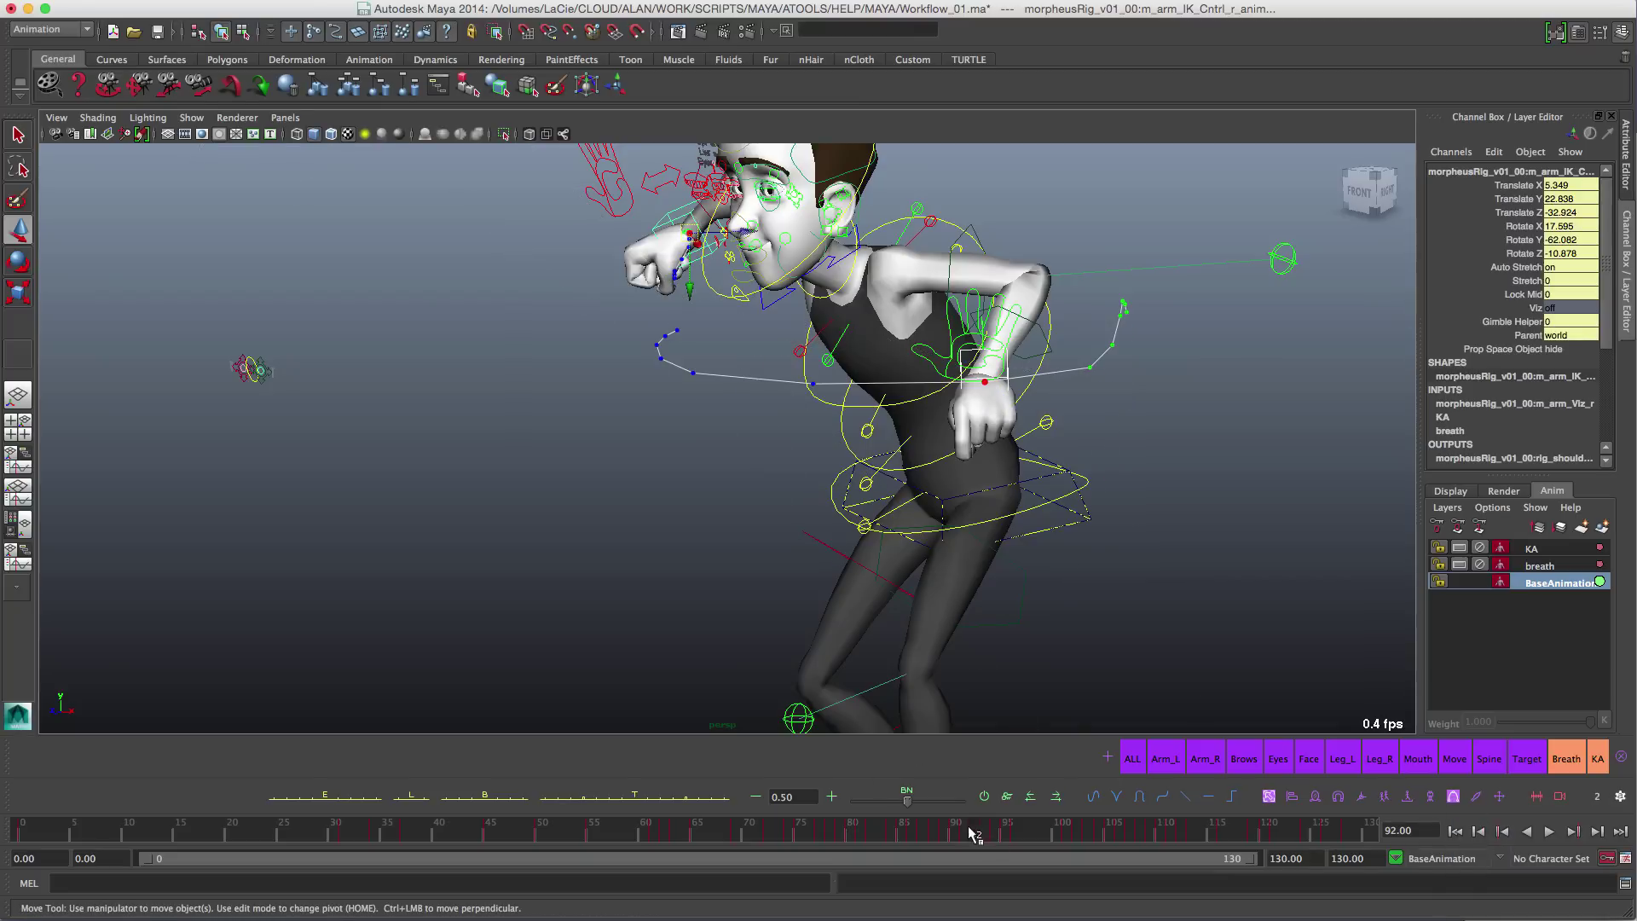
key(comma)
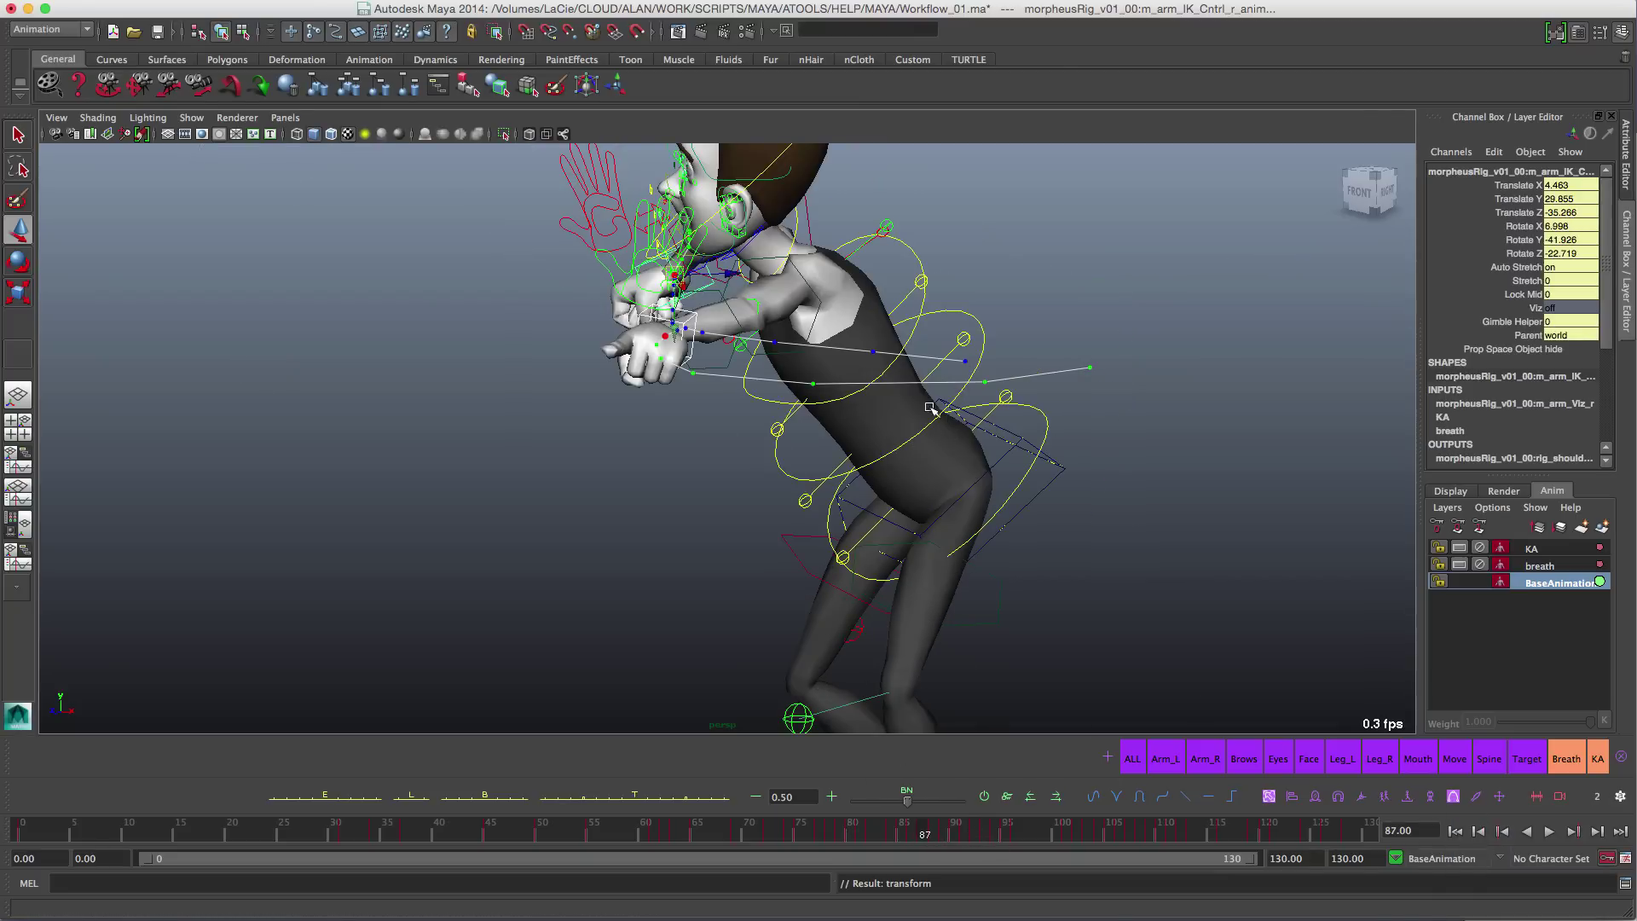
alt+middle_drag(925, 299, 842, 399)
alt+right_drag(842, 399, 777, 472)
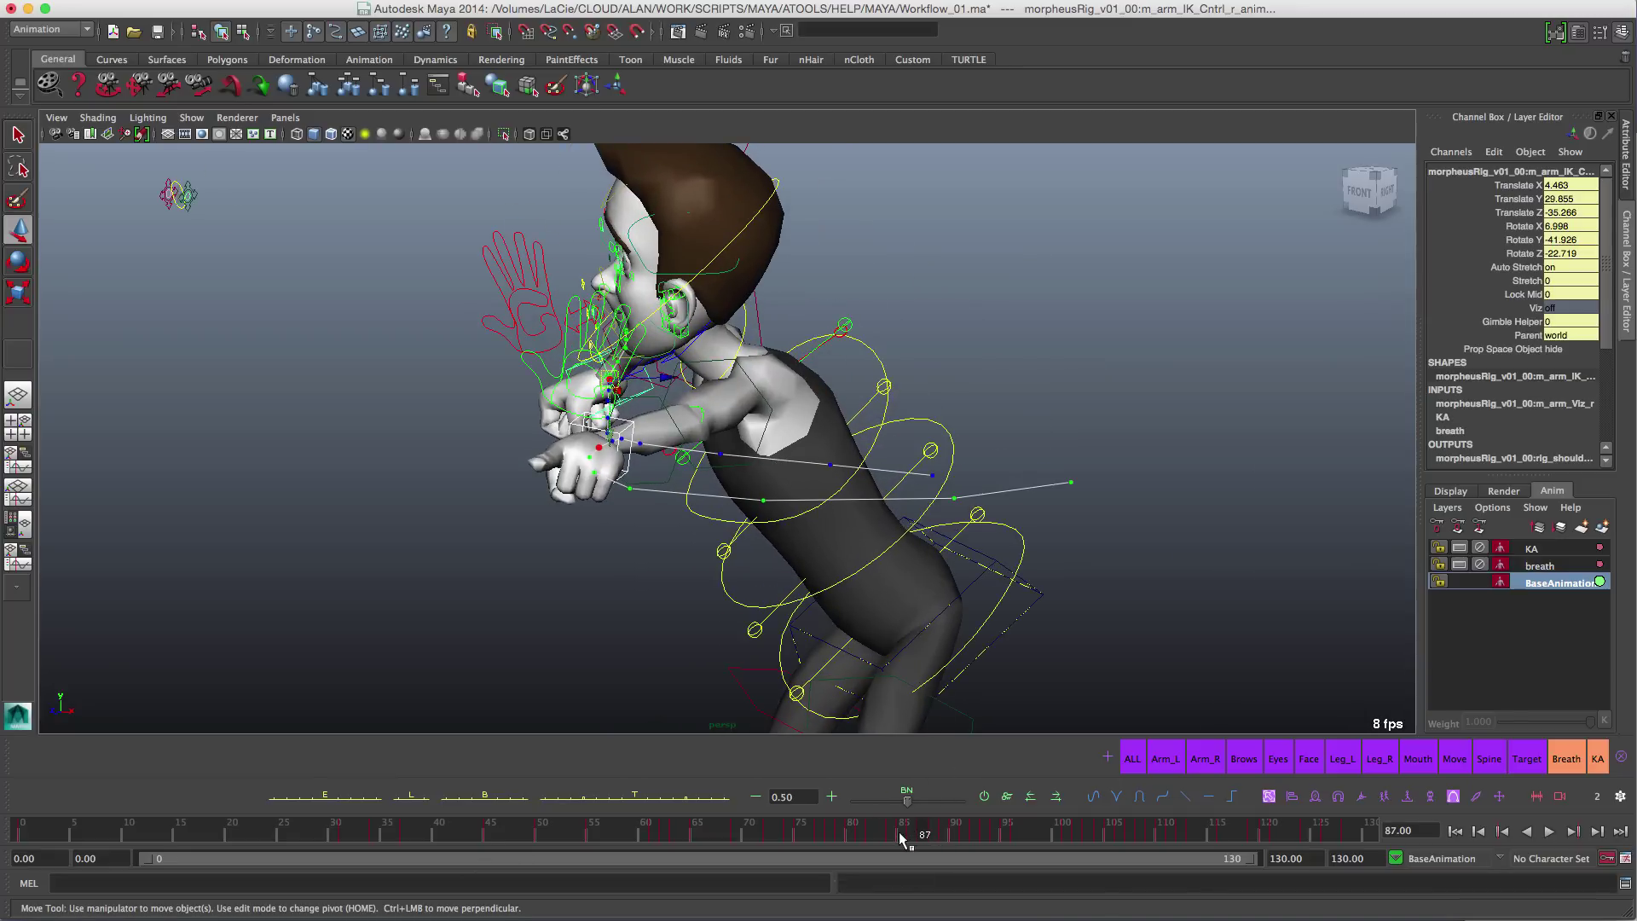
key(alt+v)
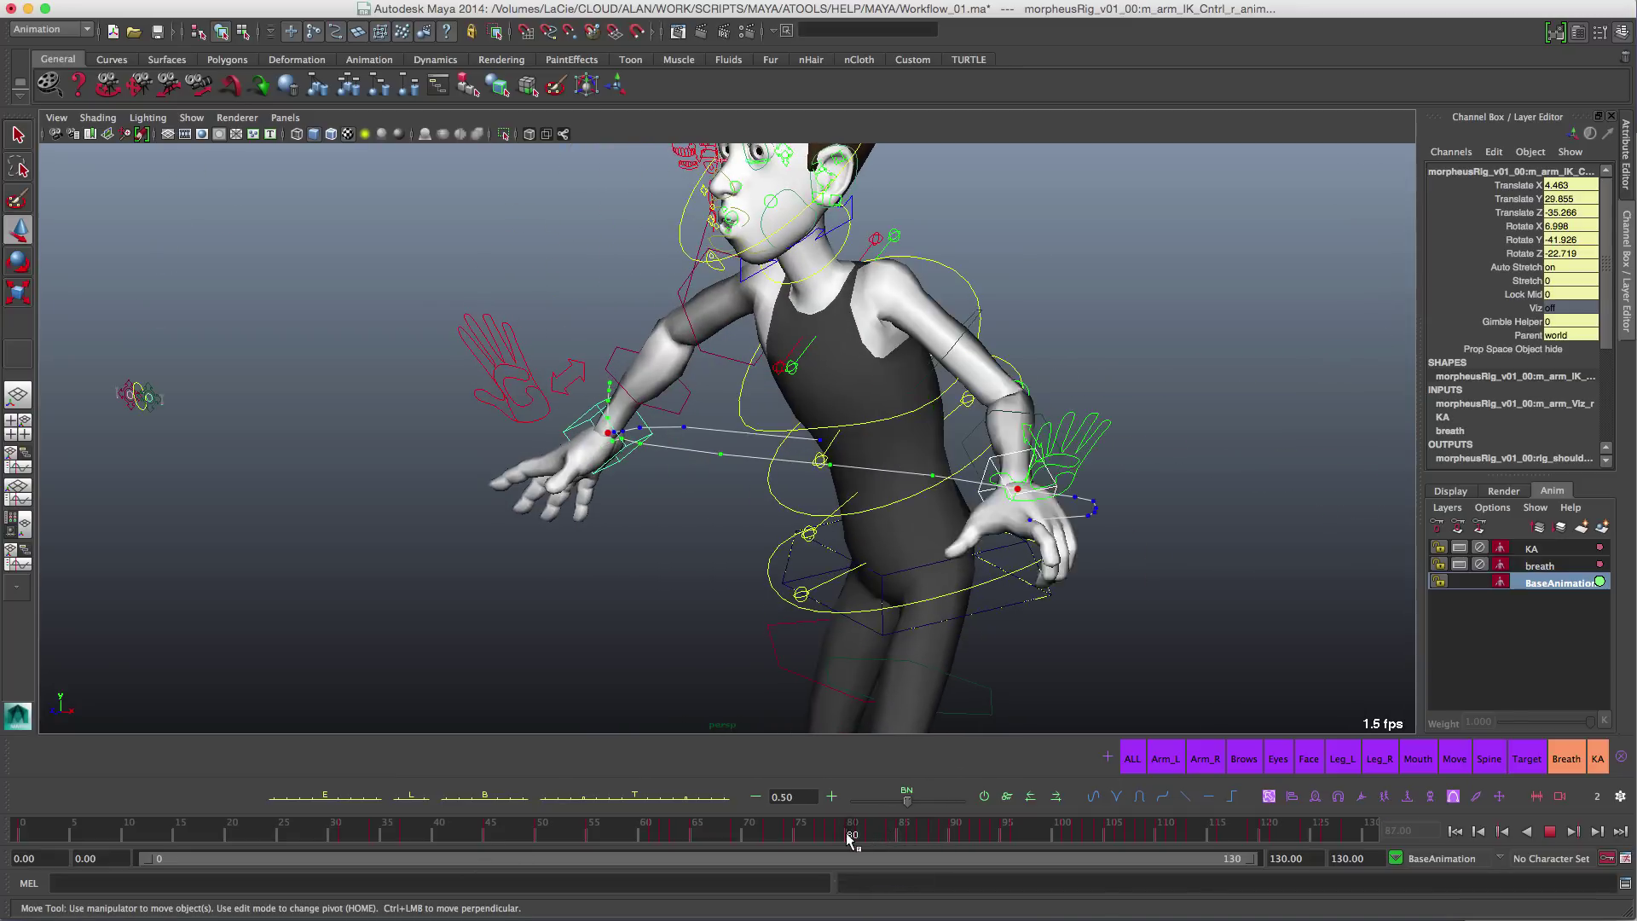
key(alt+v)
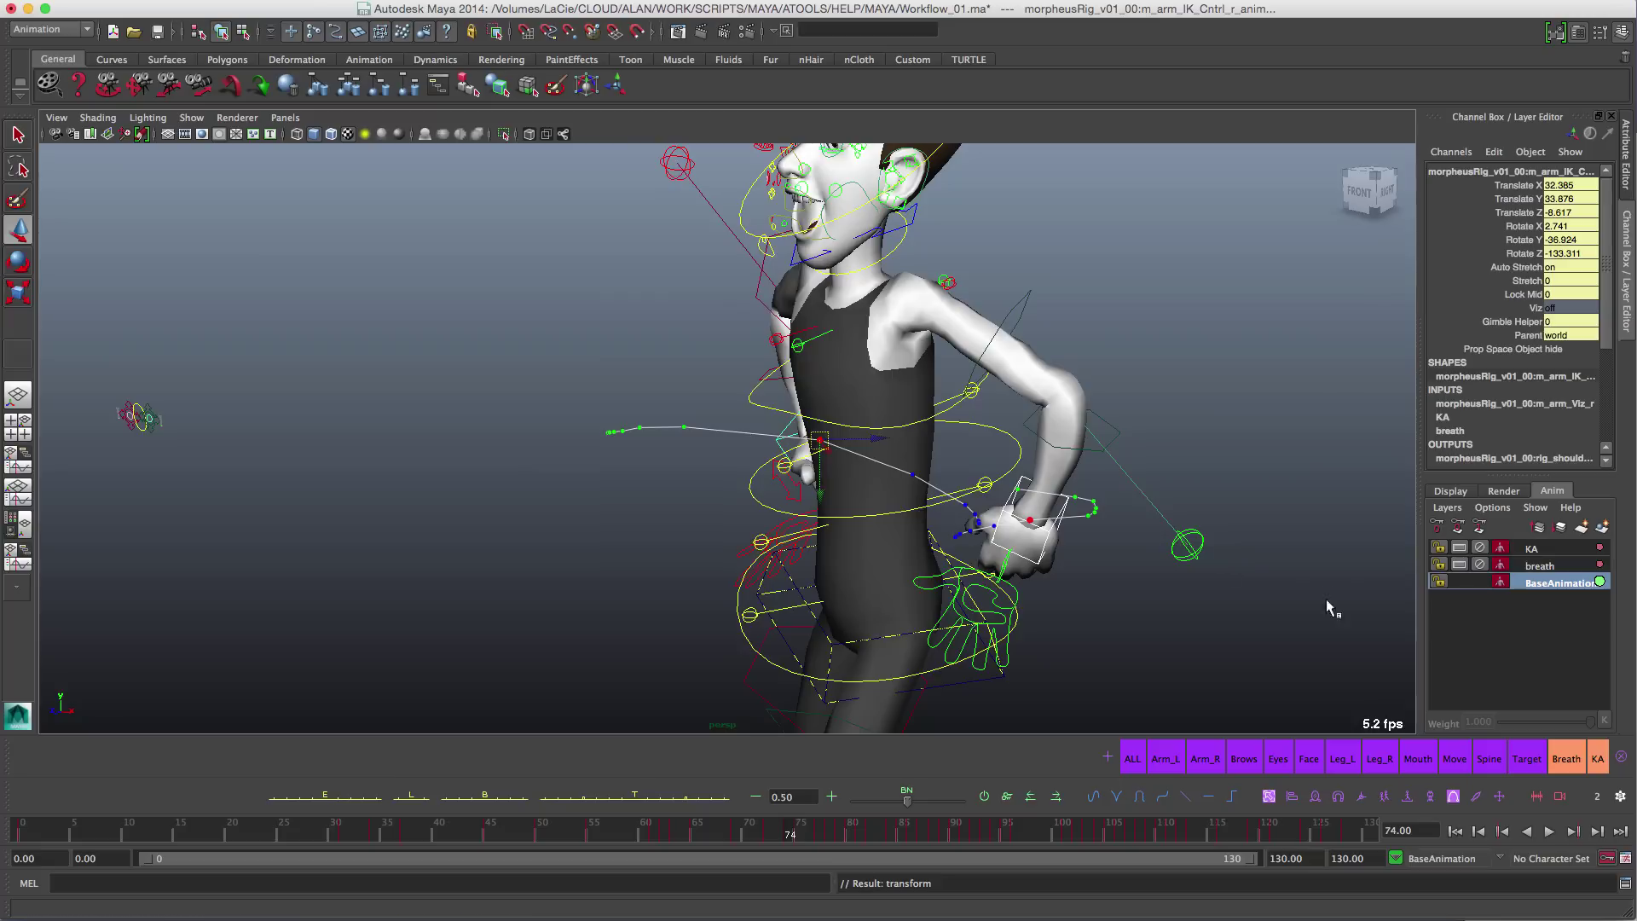
Step: Select the neck IK control and turn on its motion trail at frame 101
alt+middle_drag(911, 219, 927, 432)
alt+right_drag(927, 431, 1033, 509)
click(928, 414)
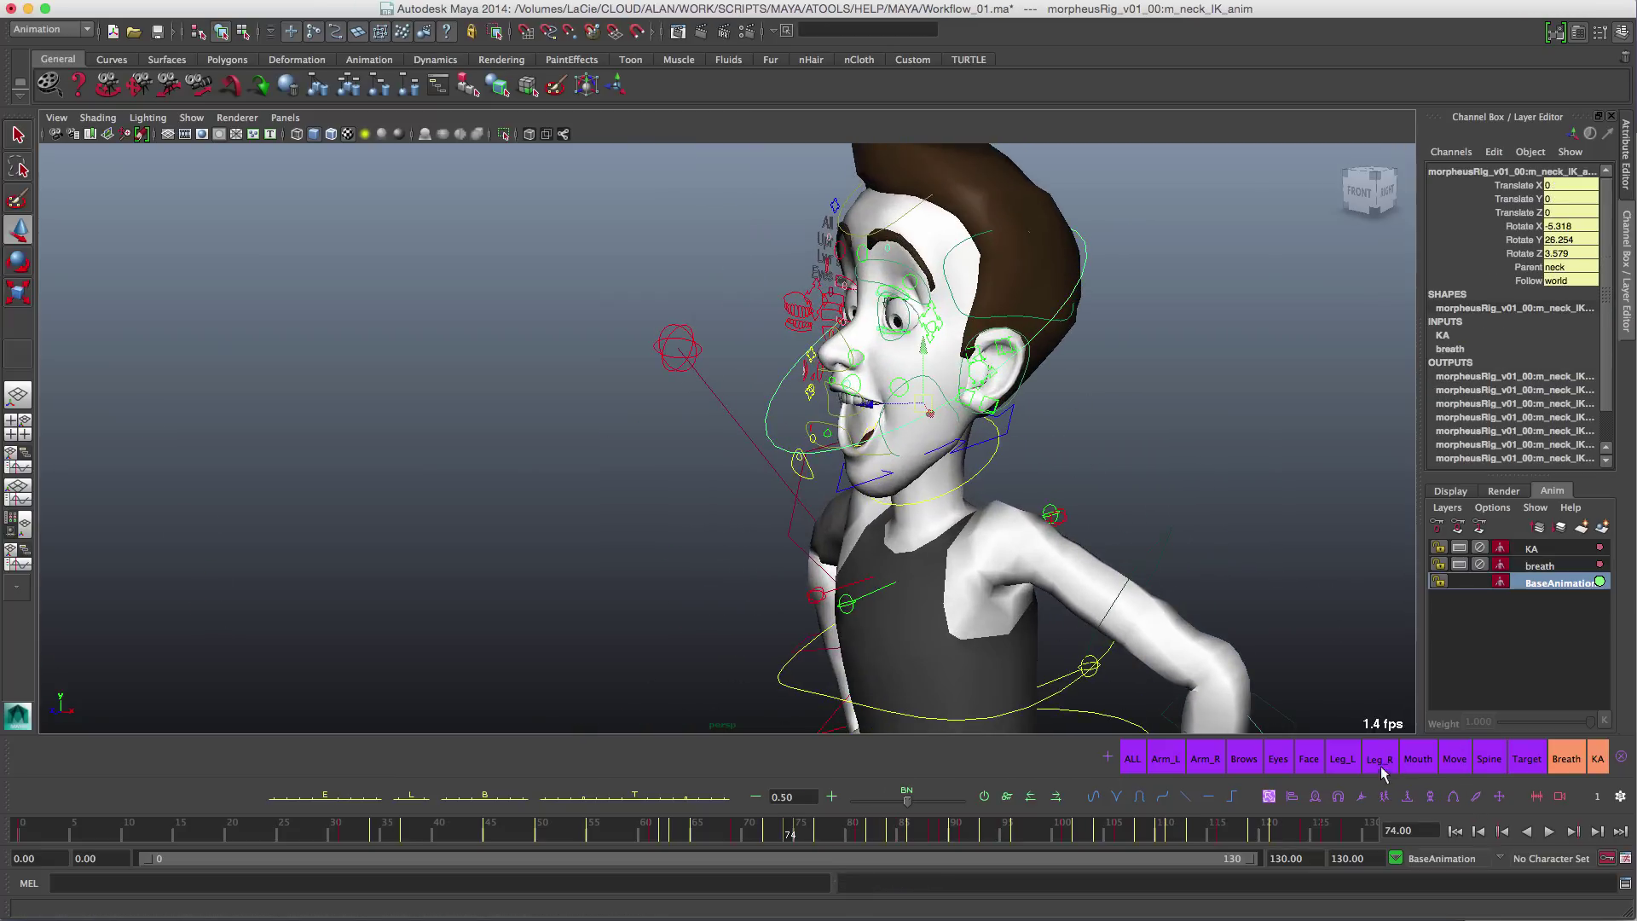
key(alt+v)
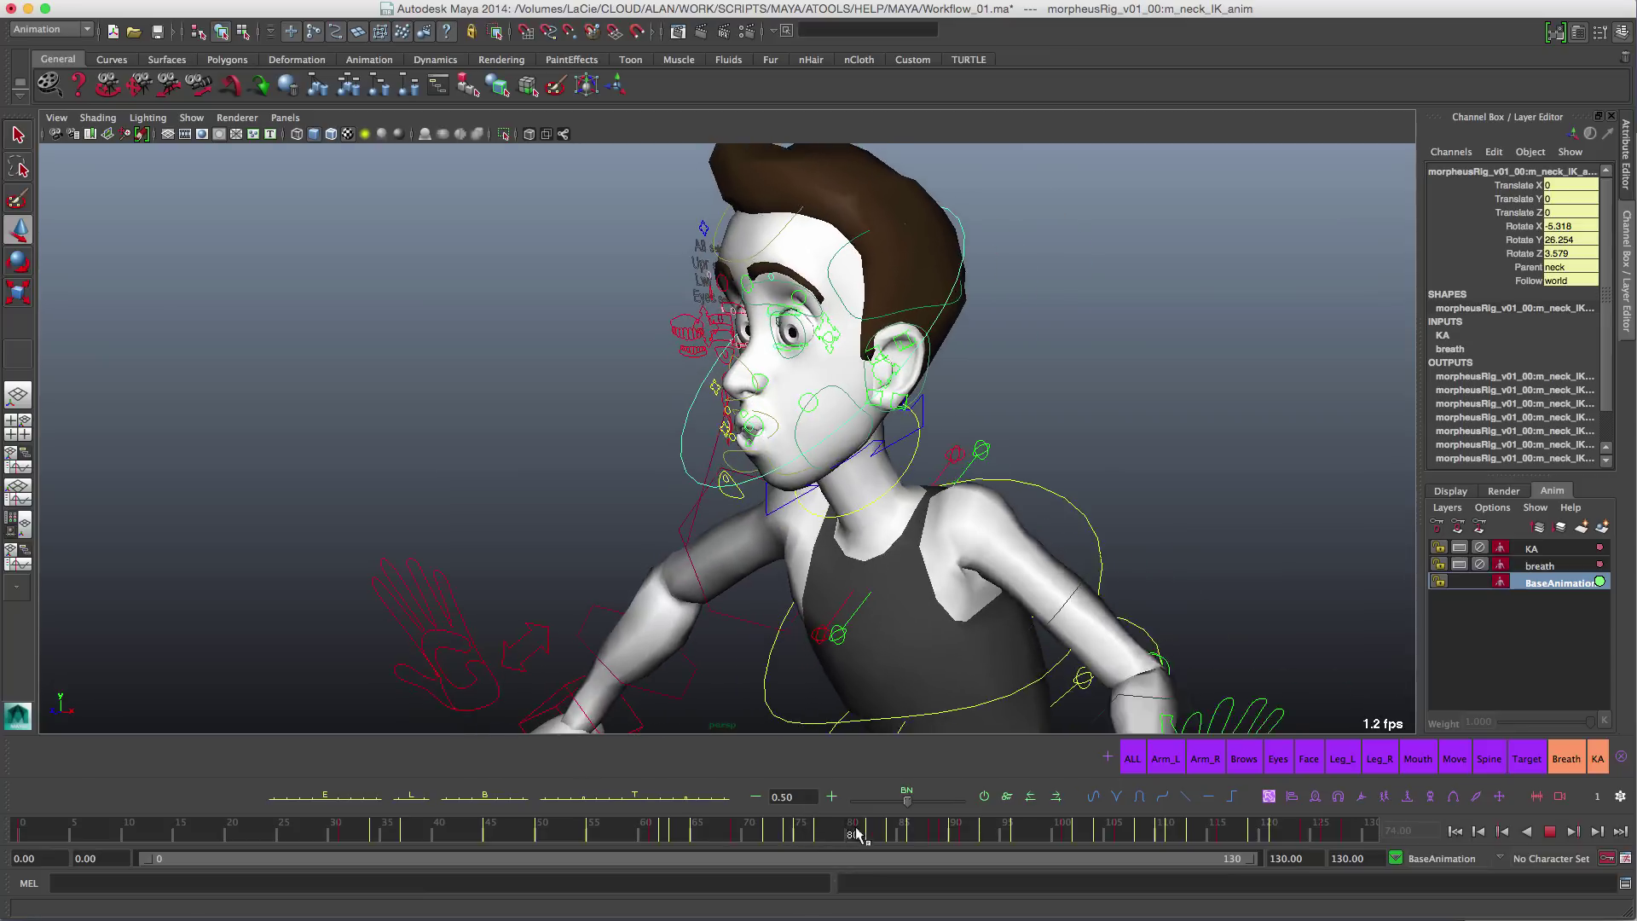
shift+drag(857, 831, 1067, 832)
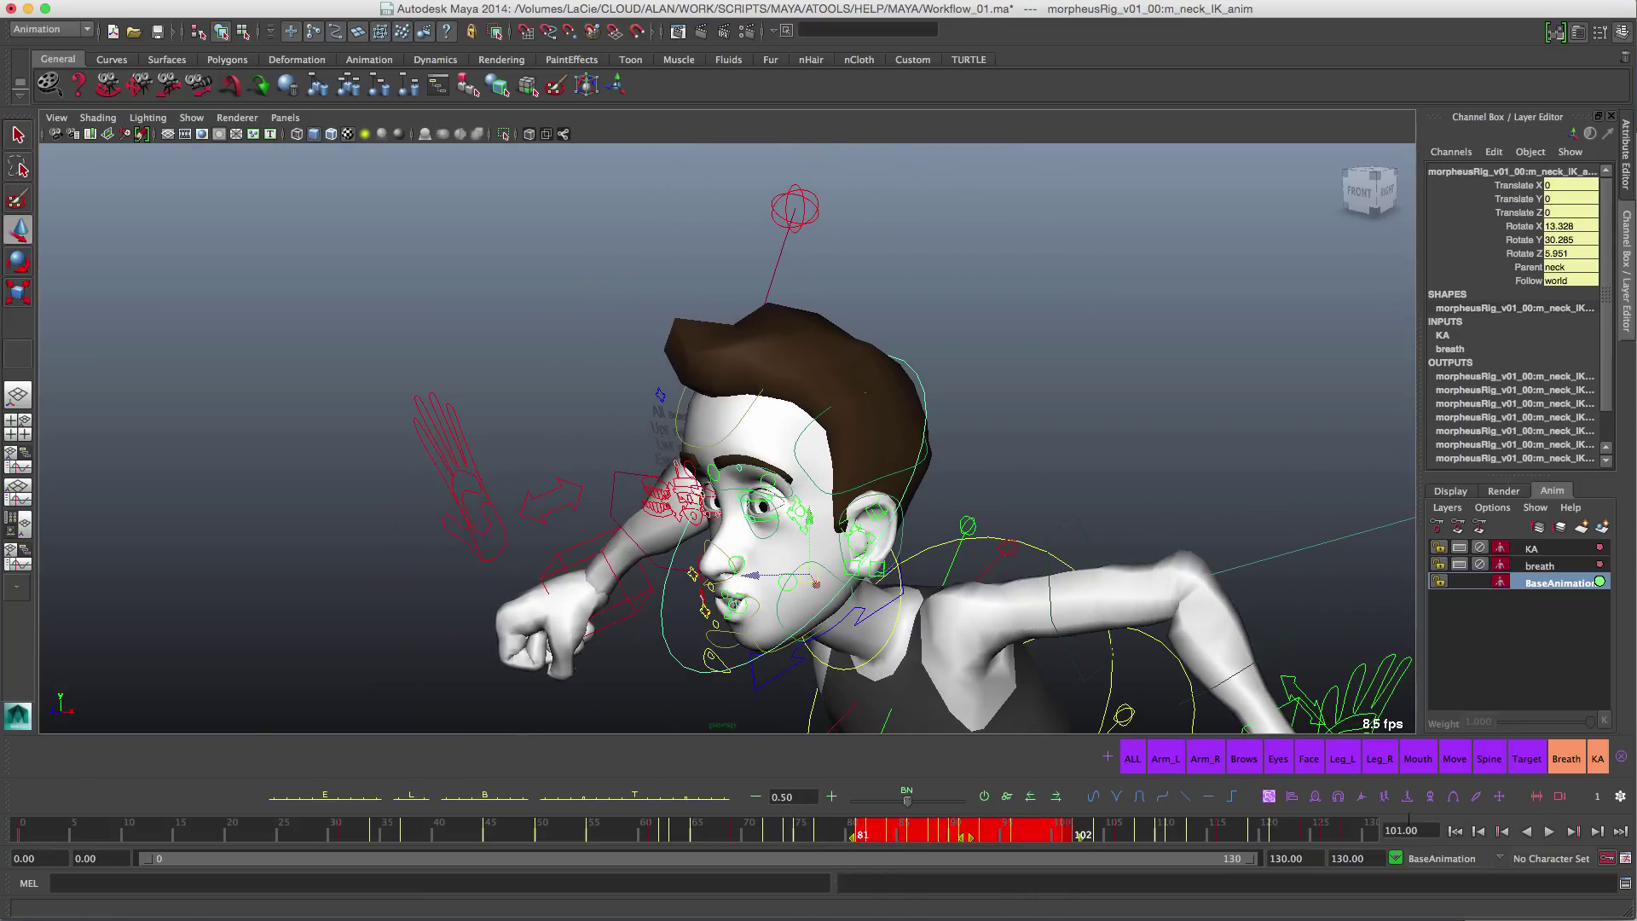
click(1453, 797)
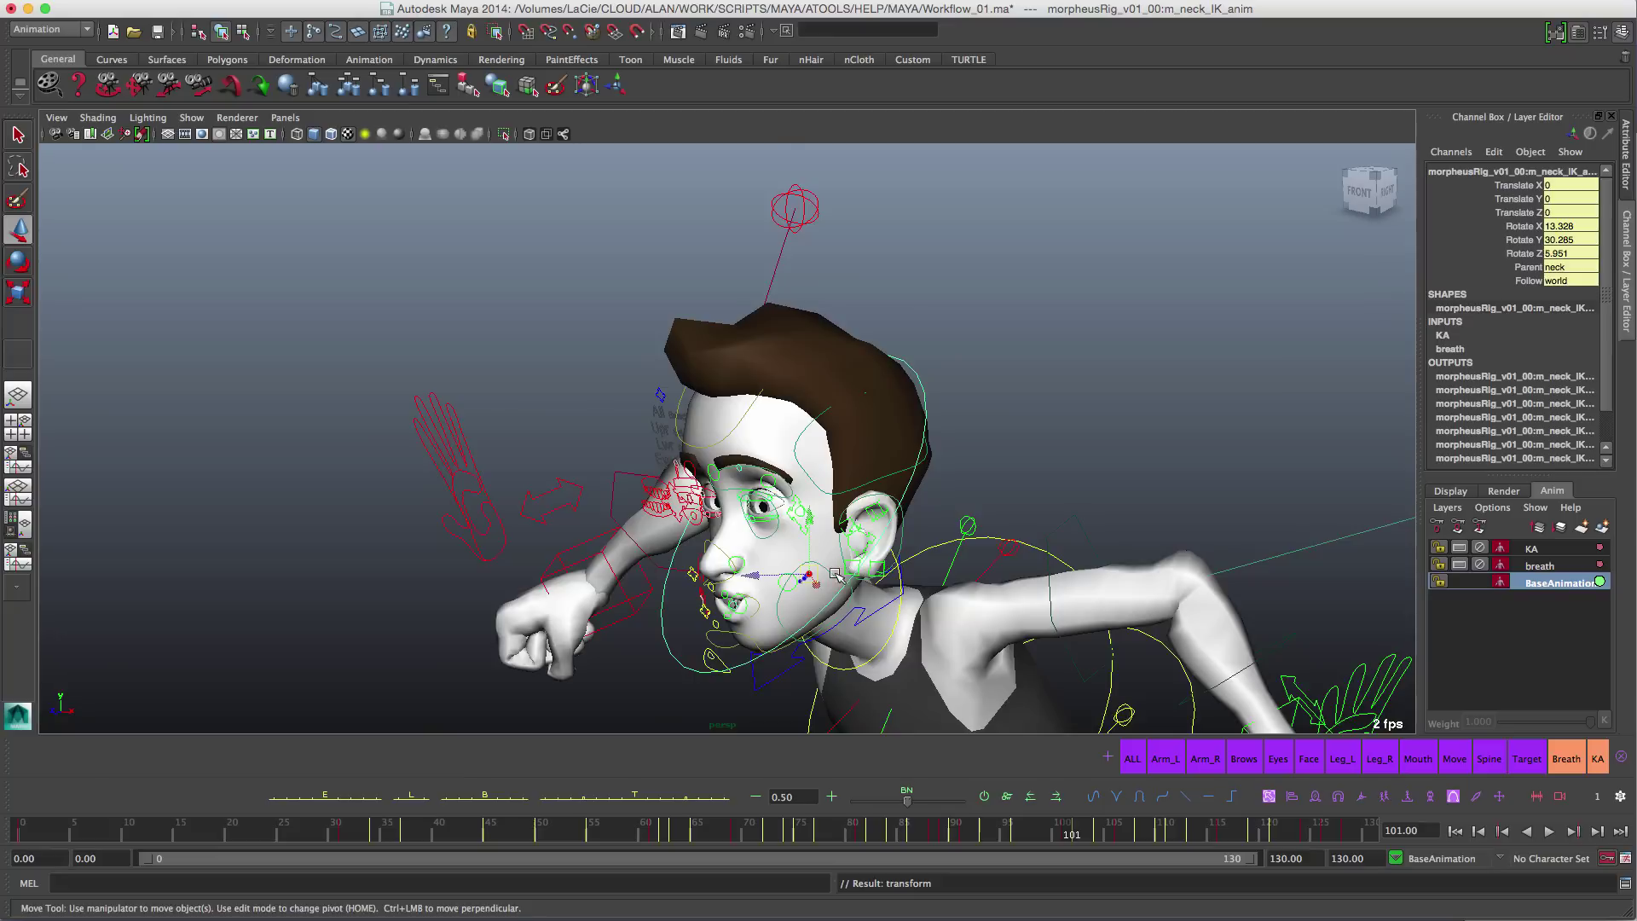
alt+middle_drag(835, 575, 840, 428)
alt+right_drag(839, 429, 868, 444)
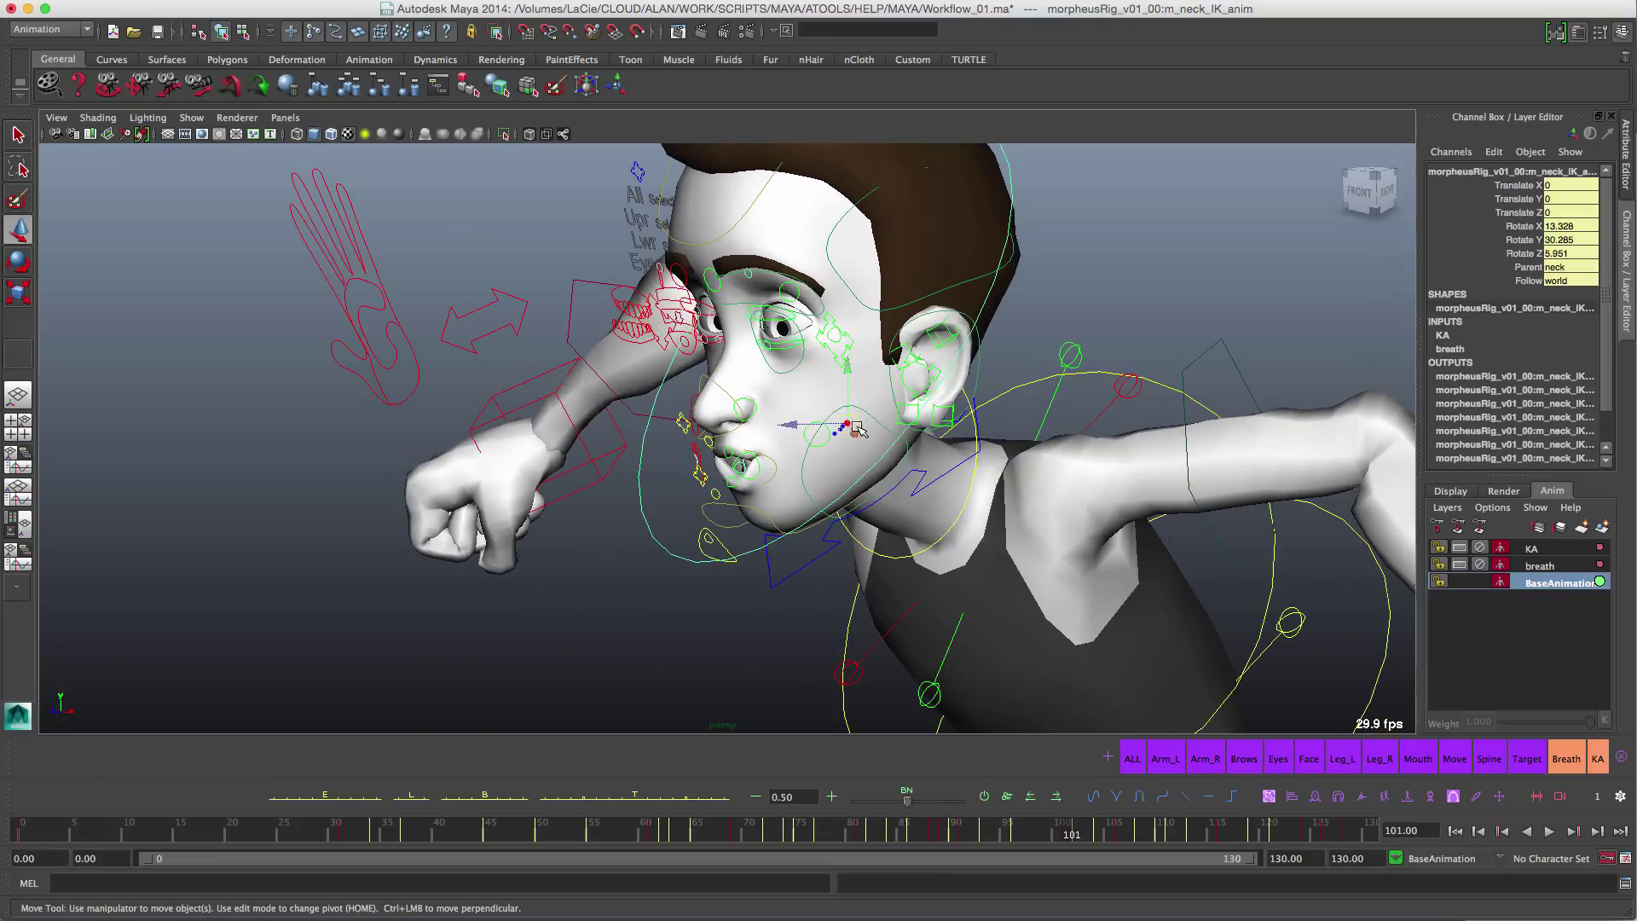
Step: Grab the neck trail's offset control and move it to the nose tip, at Translate Y 4.772 and Translate Z 13.123
right_click(1454, 799)
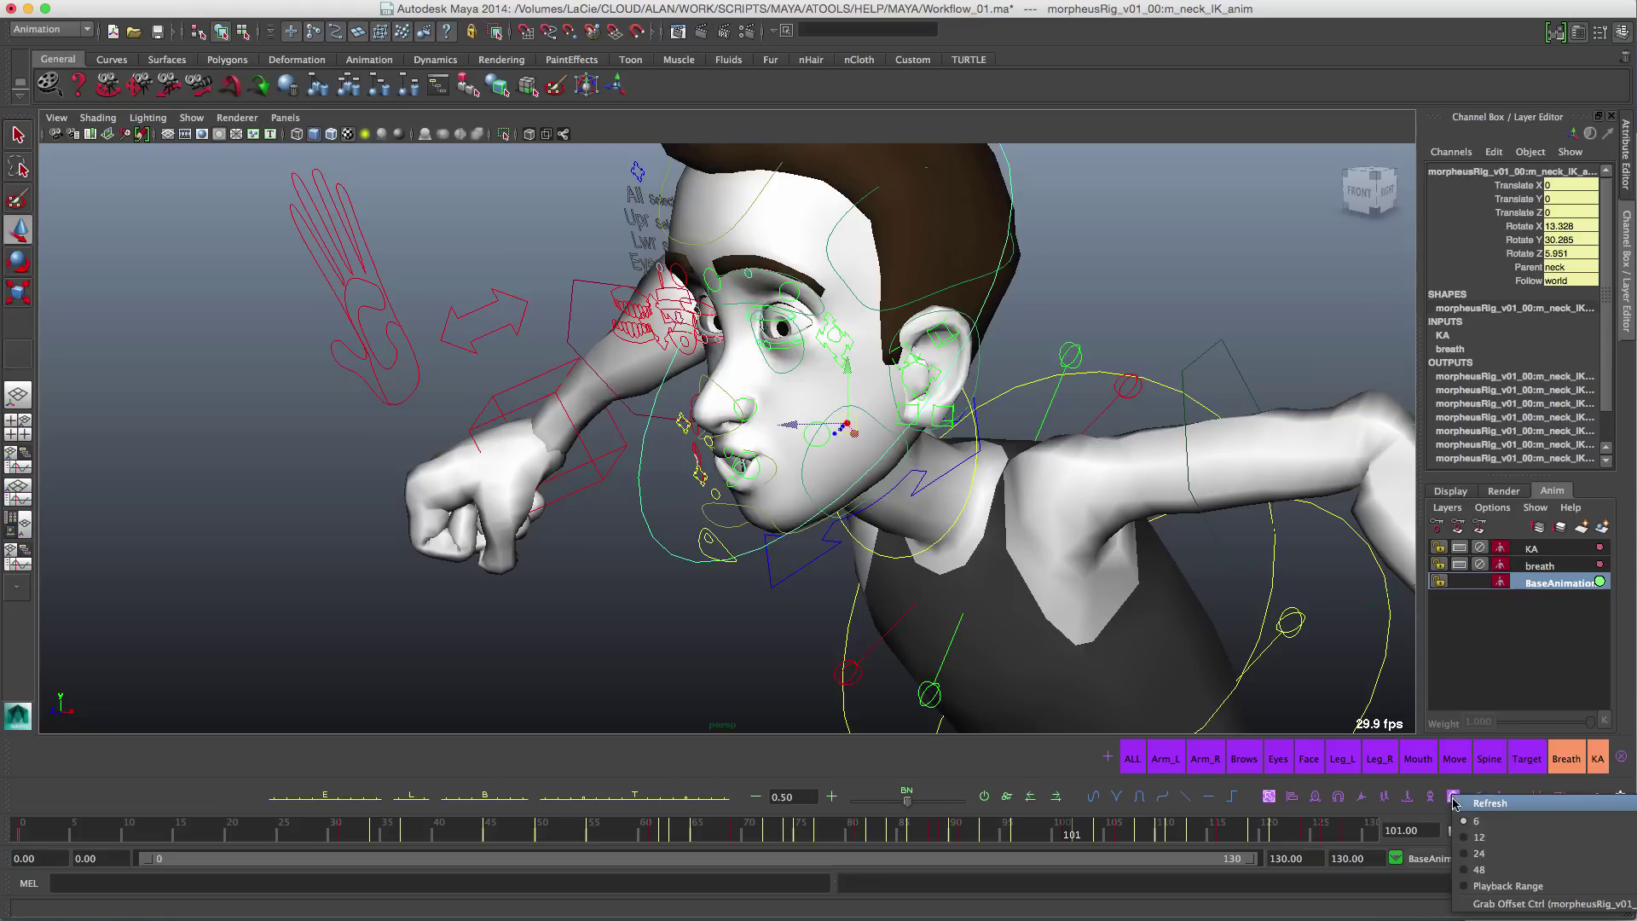
click(1517, 904)
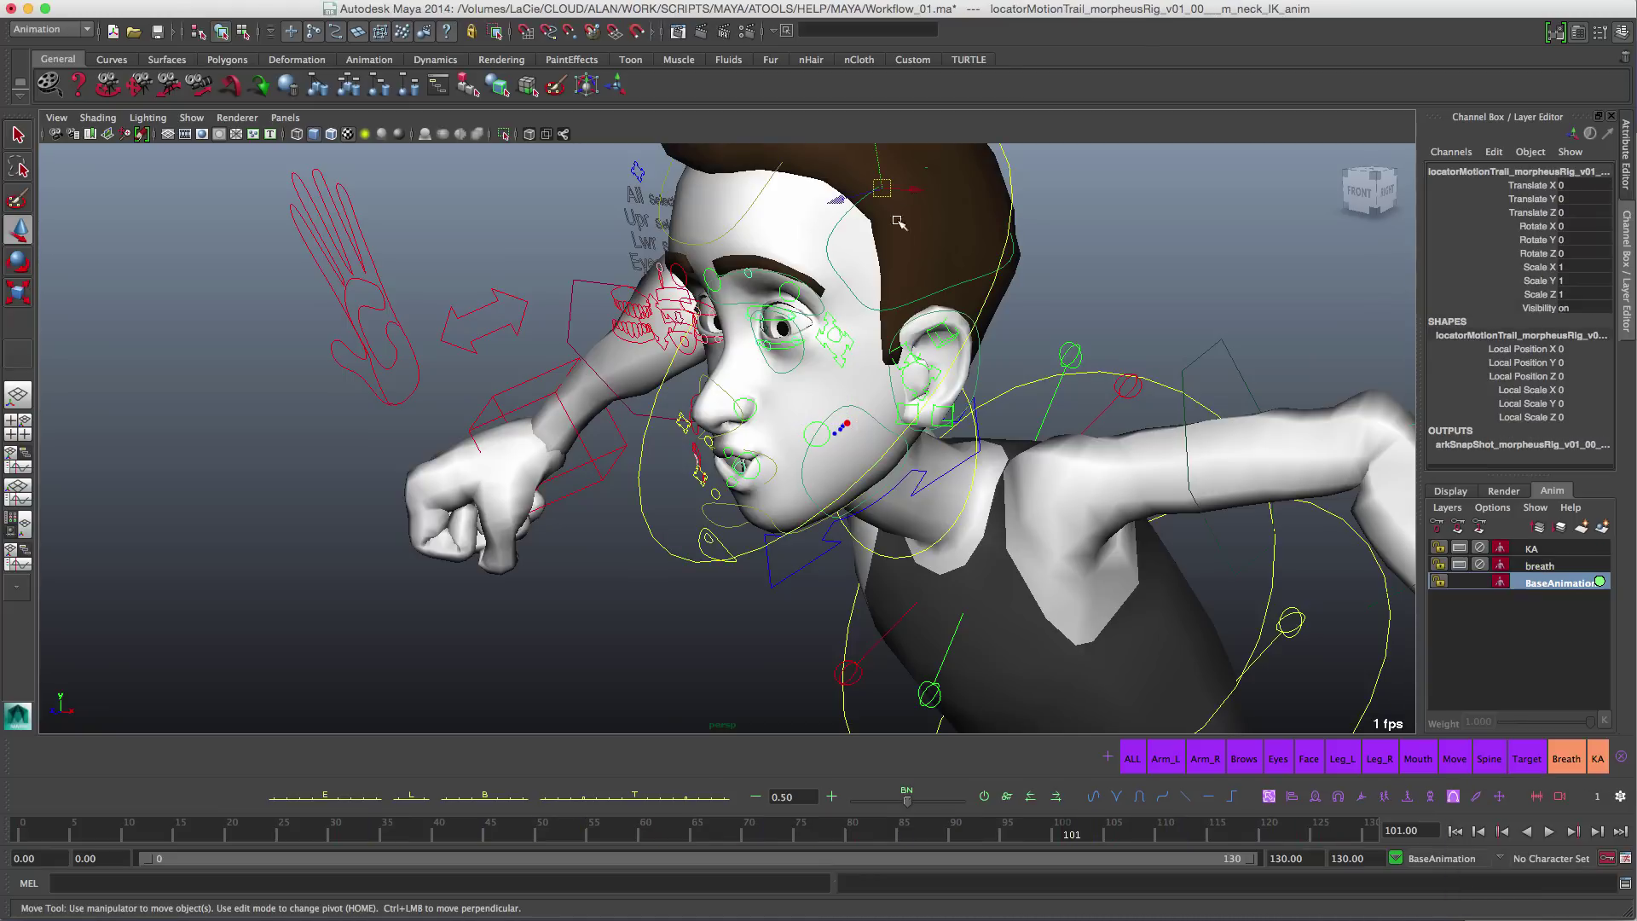
alt+middle_drag(907, 220, 915, 263)
drag(865, 267, 725, 279)
drag(751, 223, 699, 168)
alt+middle_drag(767, 261, 793, 304)
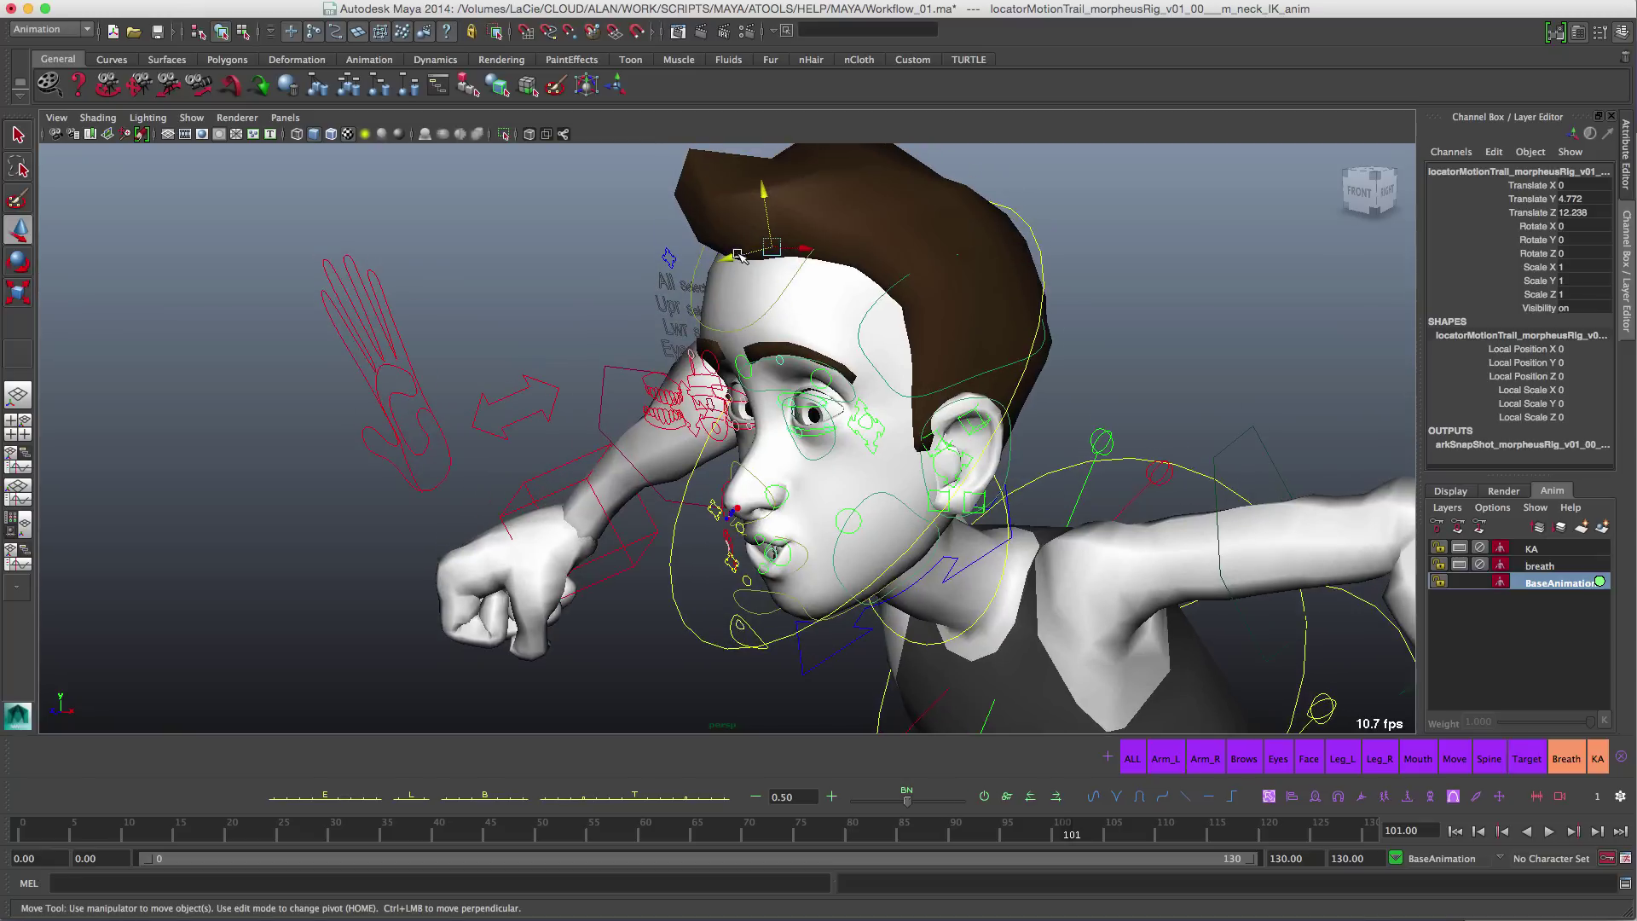
drag(735, 255, 721, 260)
Step: Inspect the offset nose trail from the front and side while scrubbing the timeline from frame 101 to 86
alt+drag(764, 506, 847, 479)
alt+right_drag(846, 480, 945, 740)
alt+right_drag(744, 494, 779, 456)
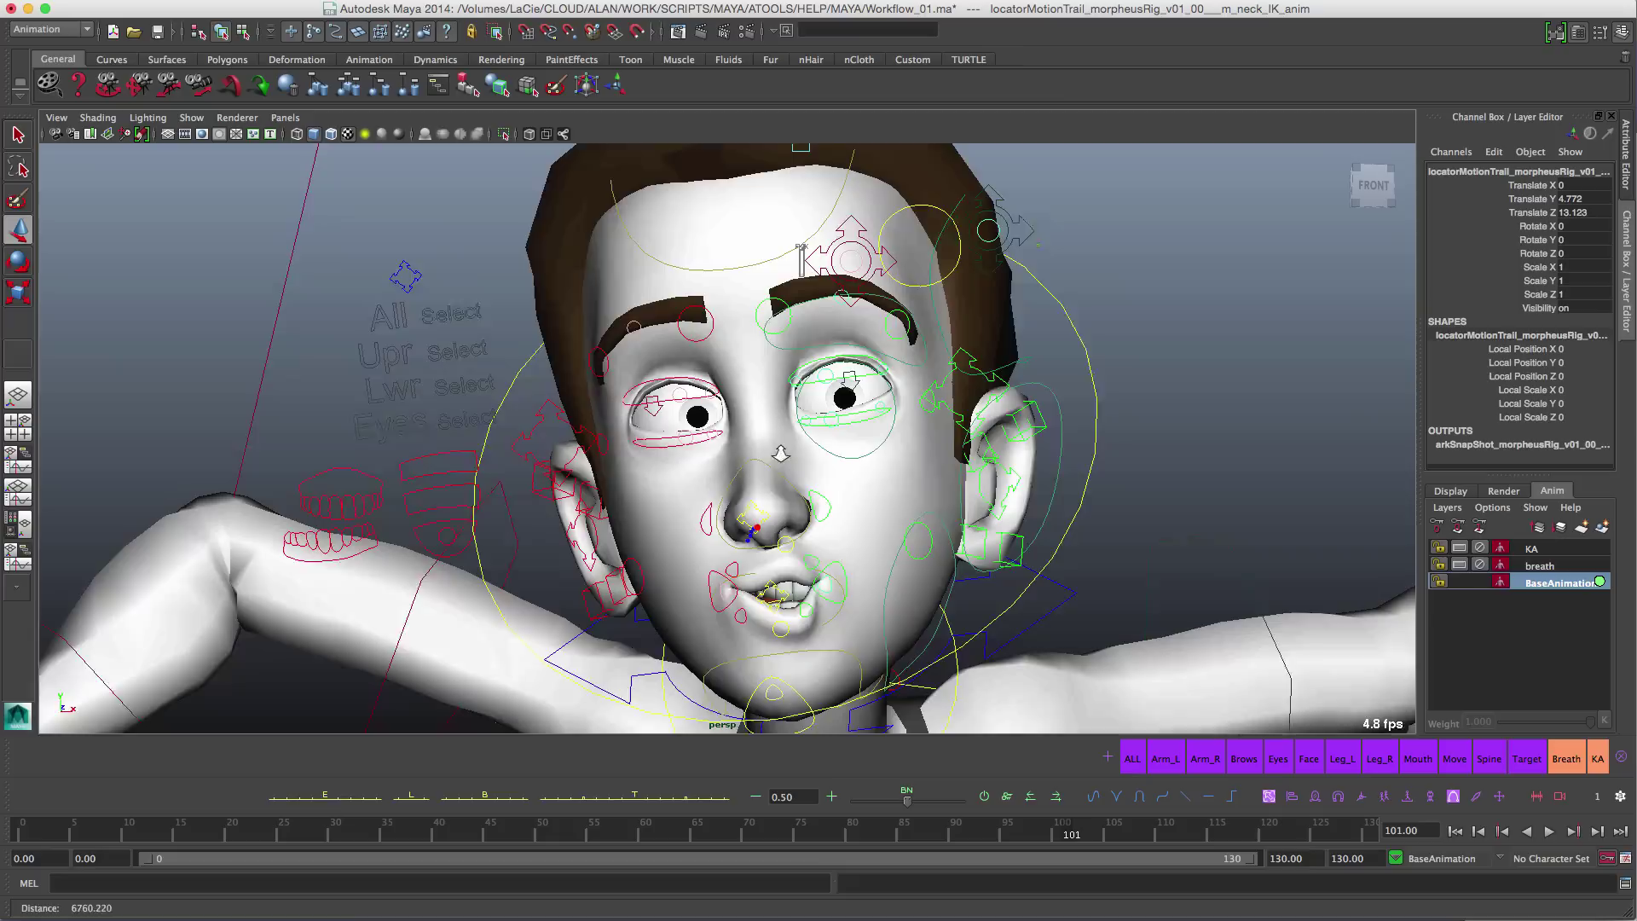
alt+middle_drag(779, 456, 816, 475)
mouse_move(1063, 818)
mouse_down()
mouse_move(1045, 838)
mouse_move(928, 851)
mouse_move(979, 853)
mouse_move(1017, 817)
mouse_move(914, 842)
mouse_up()
alt+drag(857, 465, 784, 439)
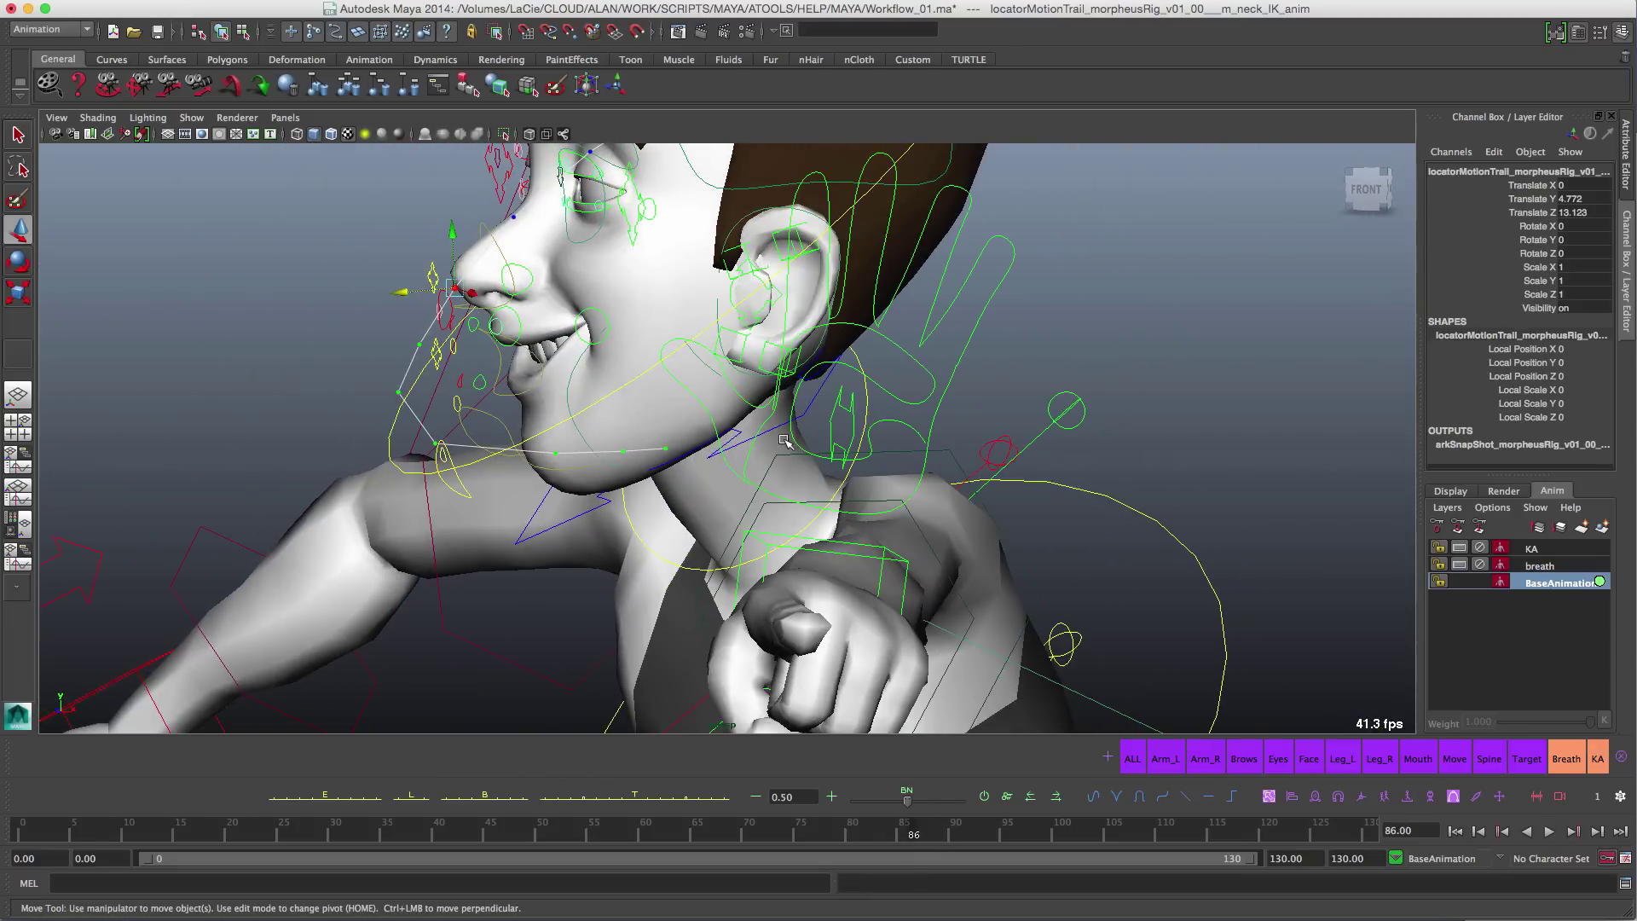
Step: Clear the selection and its motion trail, and look through camera1 with the rig's control curves hidden
click(1270, 673)
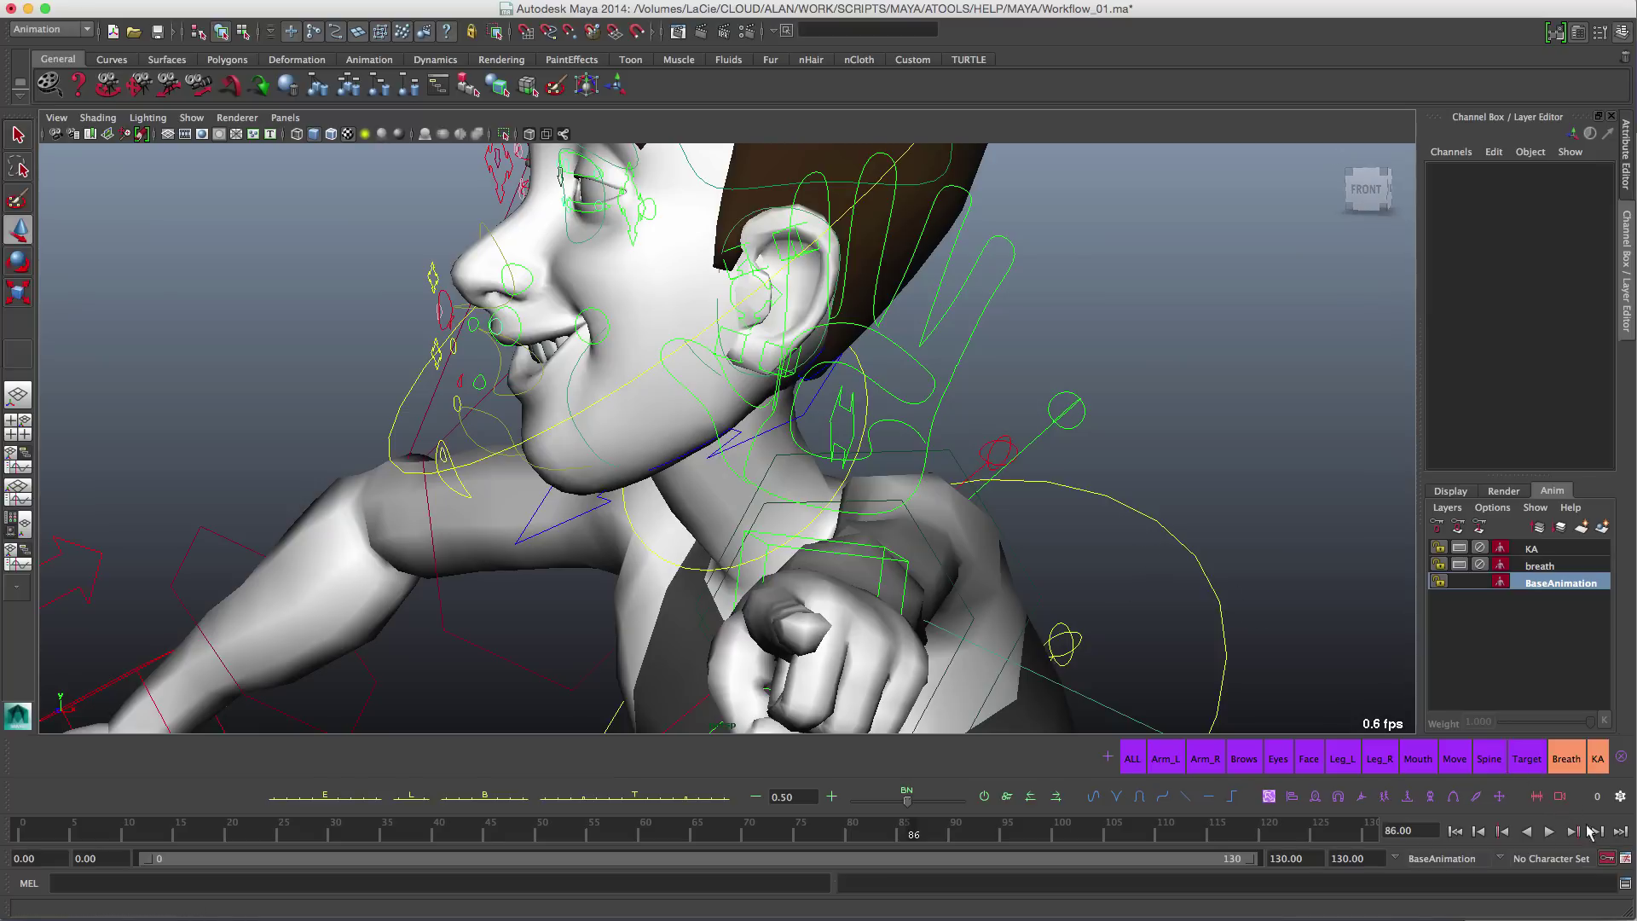
scroll(1191, 538, down, 6)
alt+middle_drag(1152, 564, 993, 417)
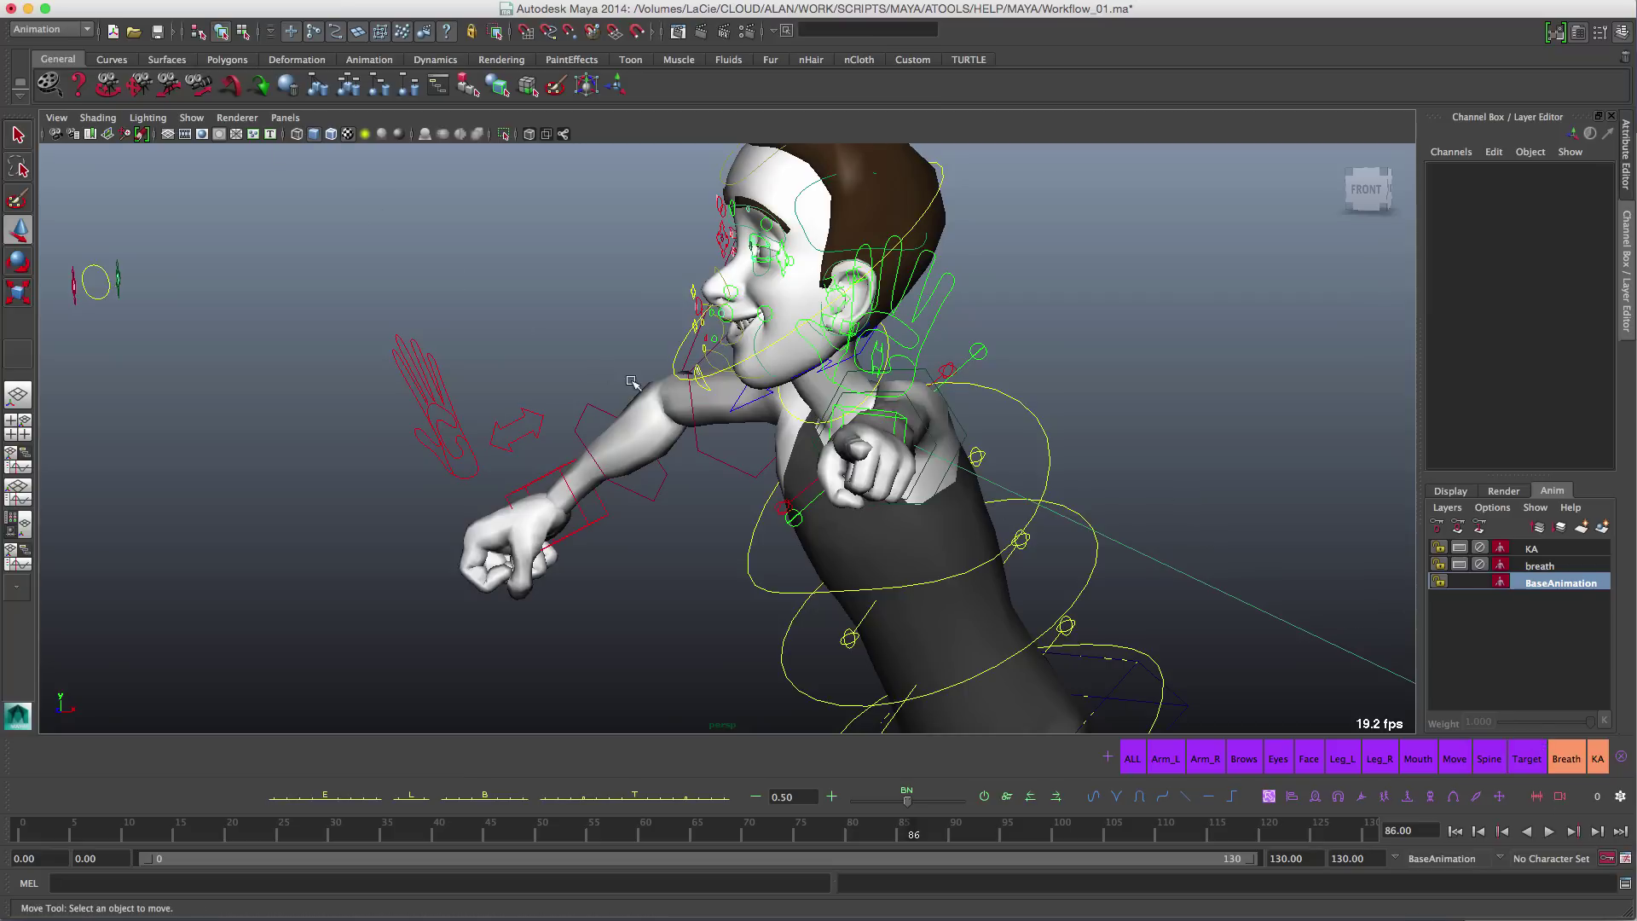
click(285, 117)
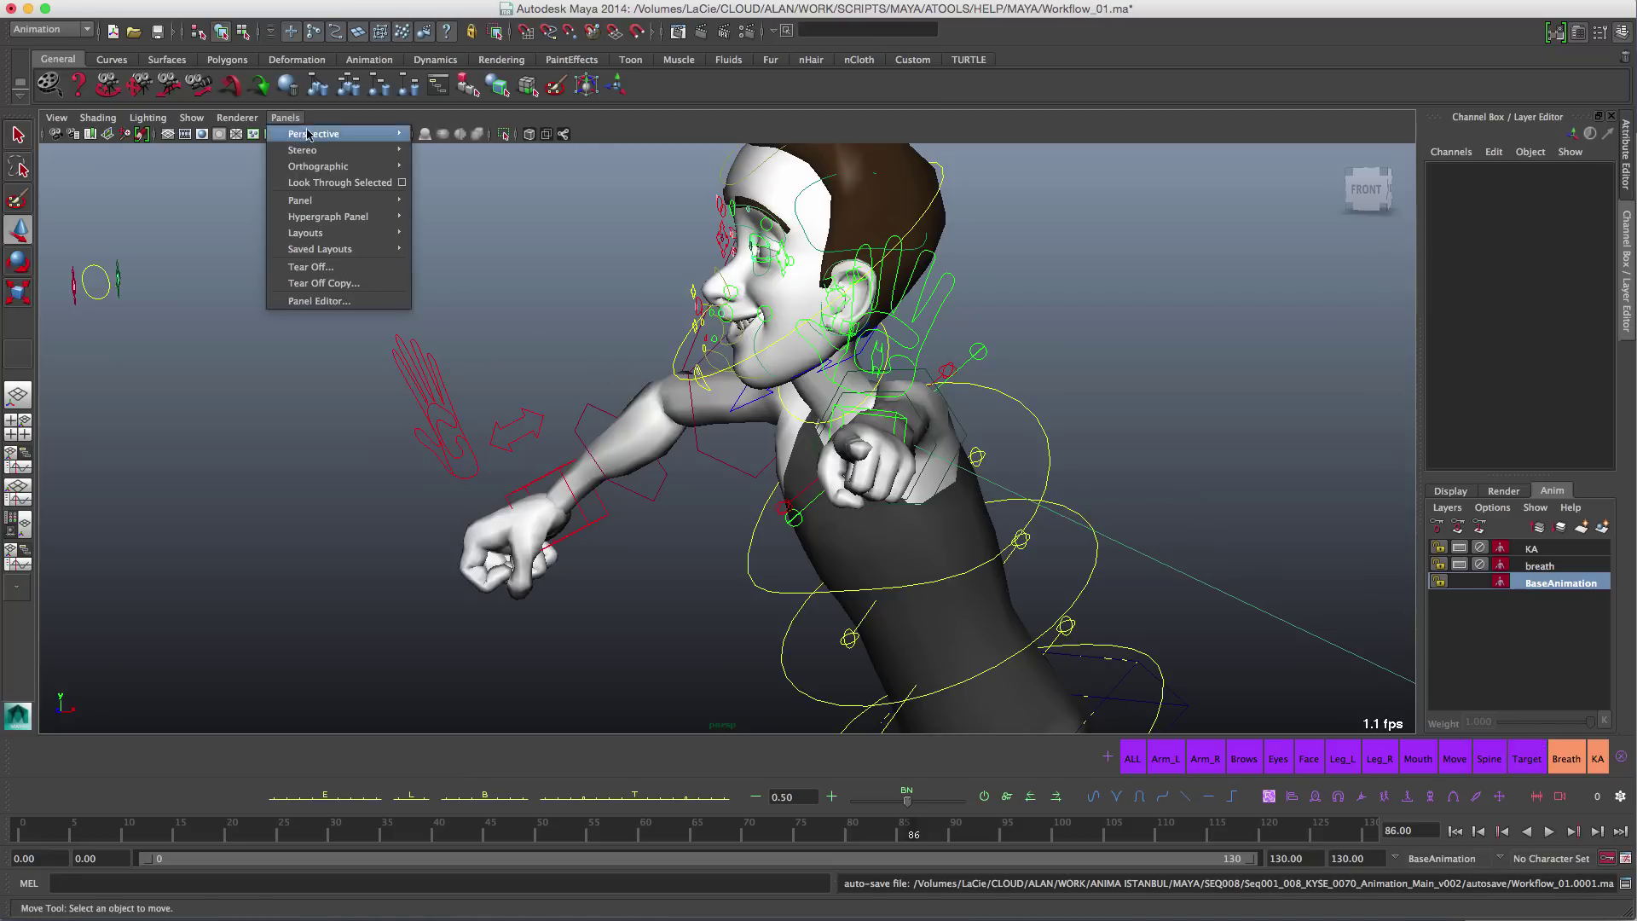
mouse_move(337, 135)
click(451, 134)
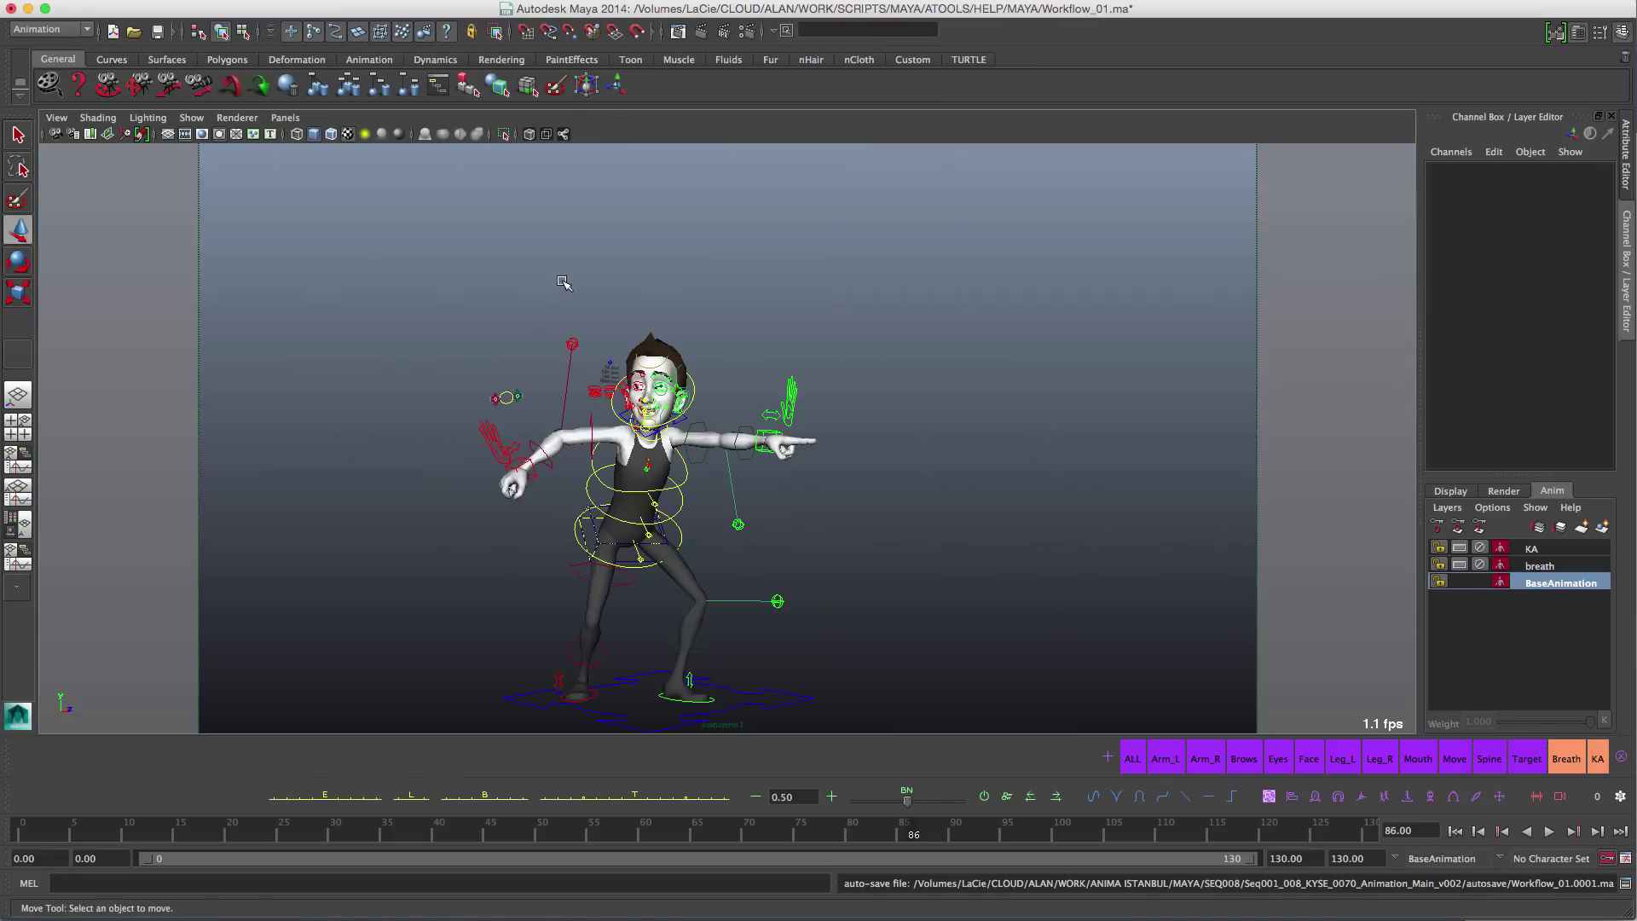
key(alt+1)
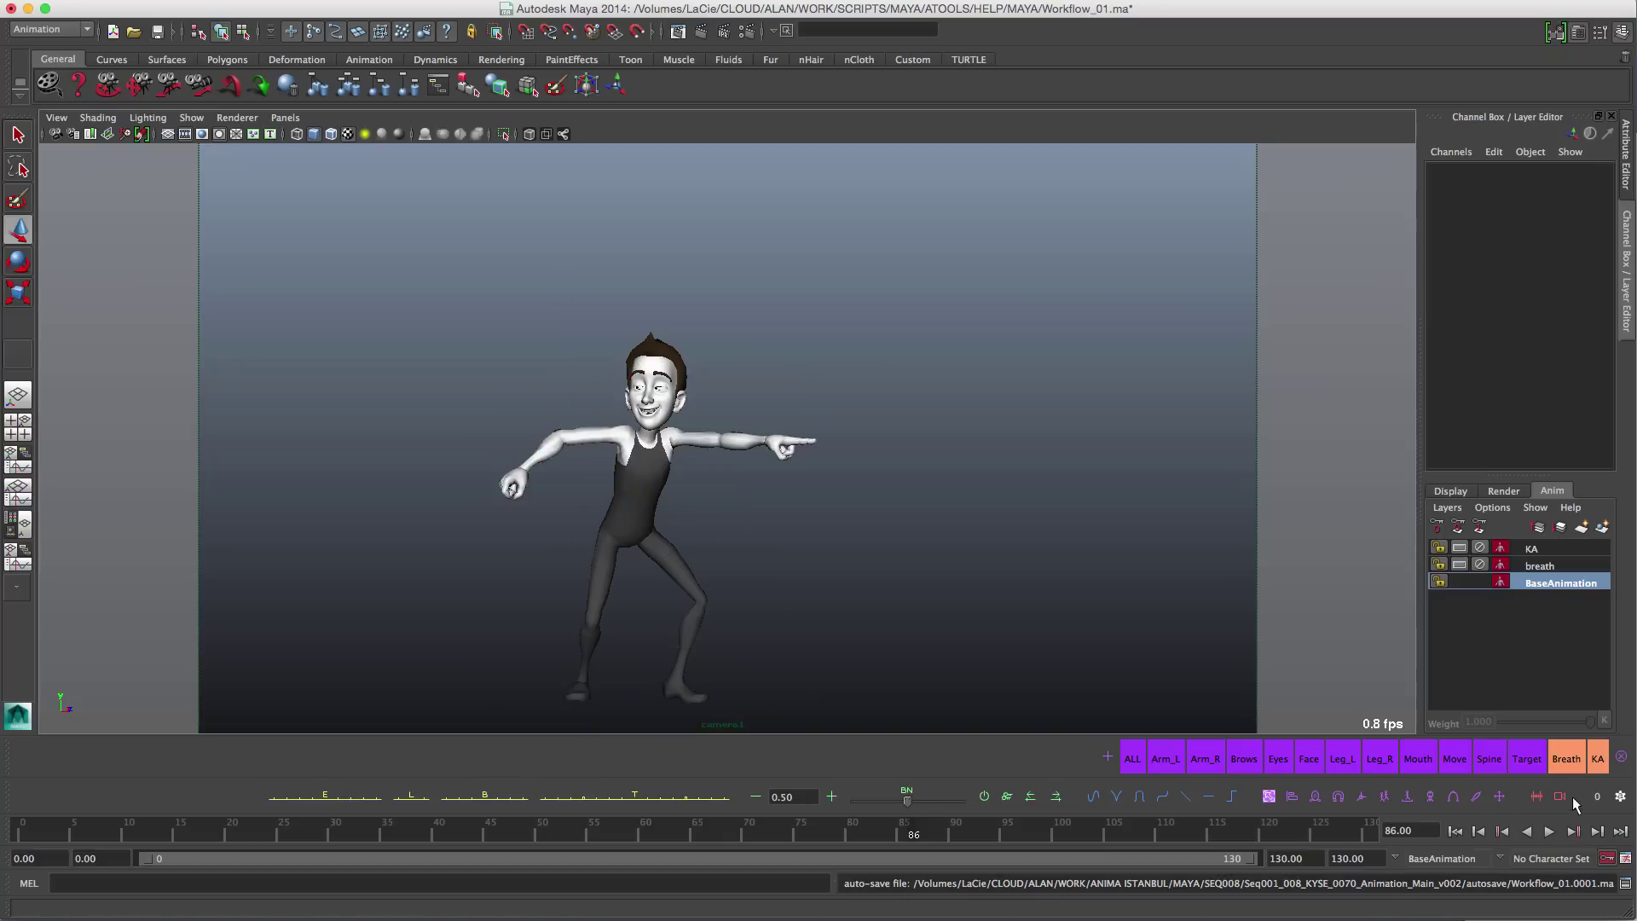
Step: Set camera1 as the playblast camera, playblast the frame range 86 to 101, and close the movie after viewing it
click(732, 439)
click(1620, 796)
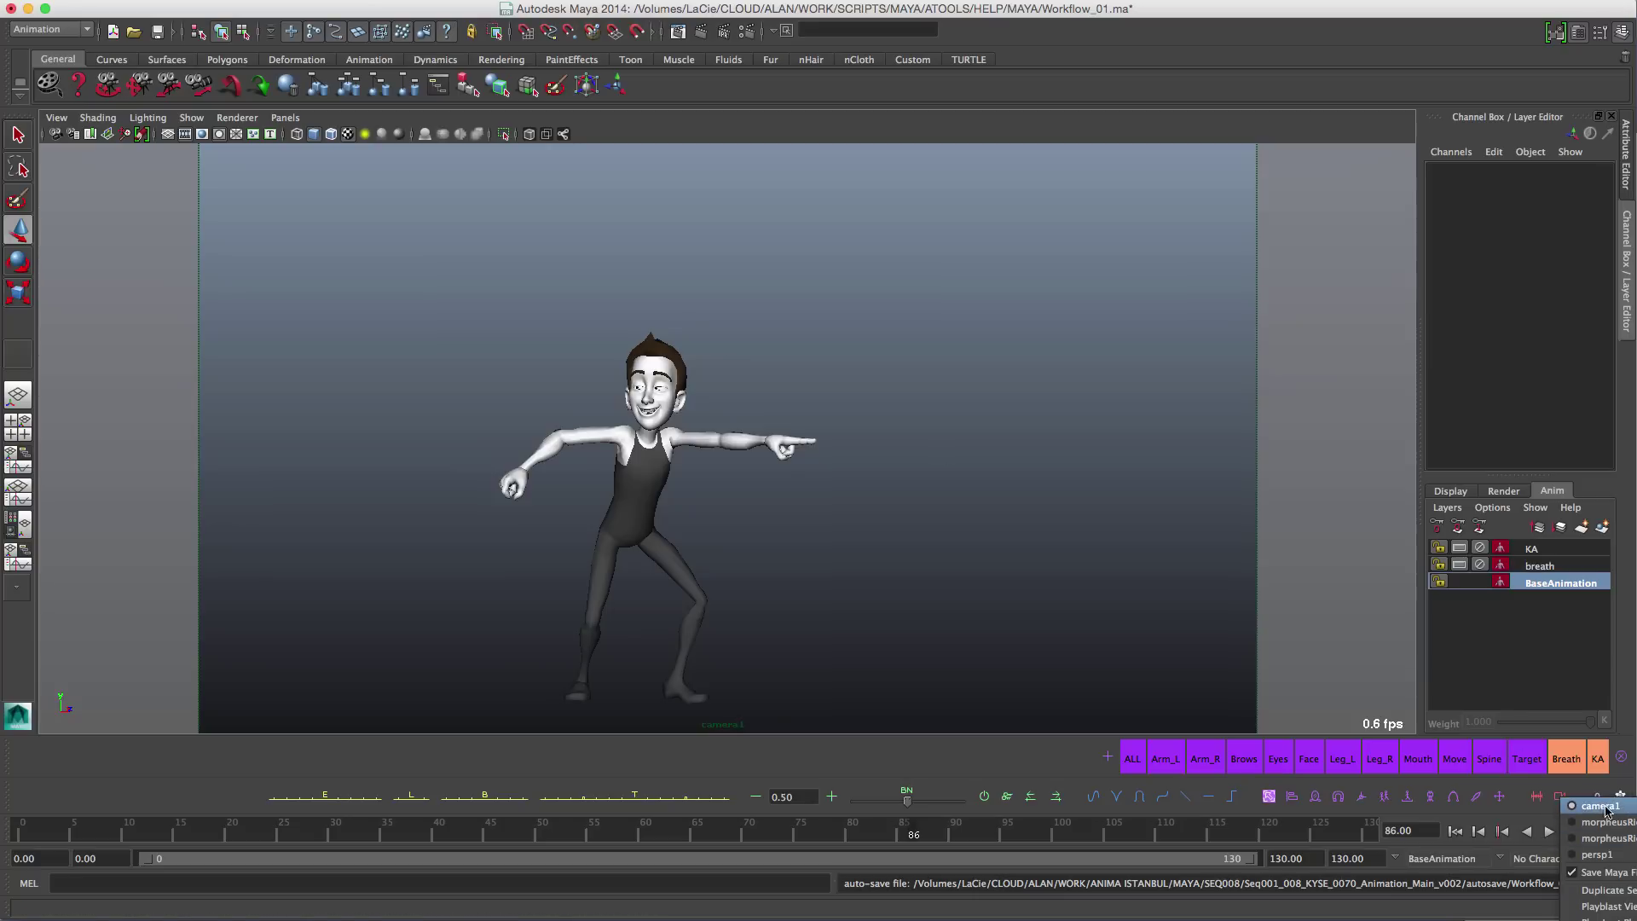
click(1600, 806)
shift+drag(904, 832, 1071, 821)
click(1562, 796)
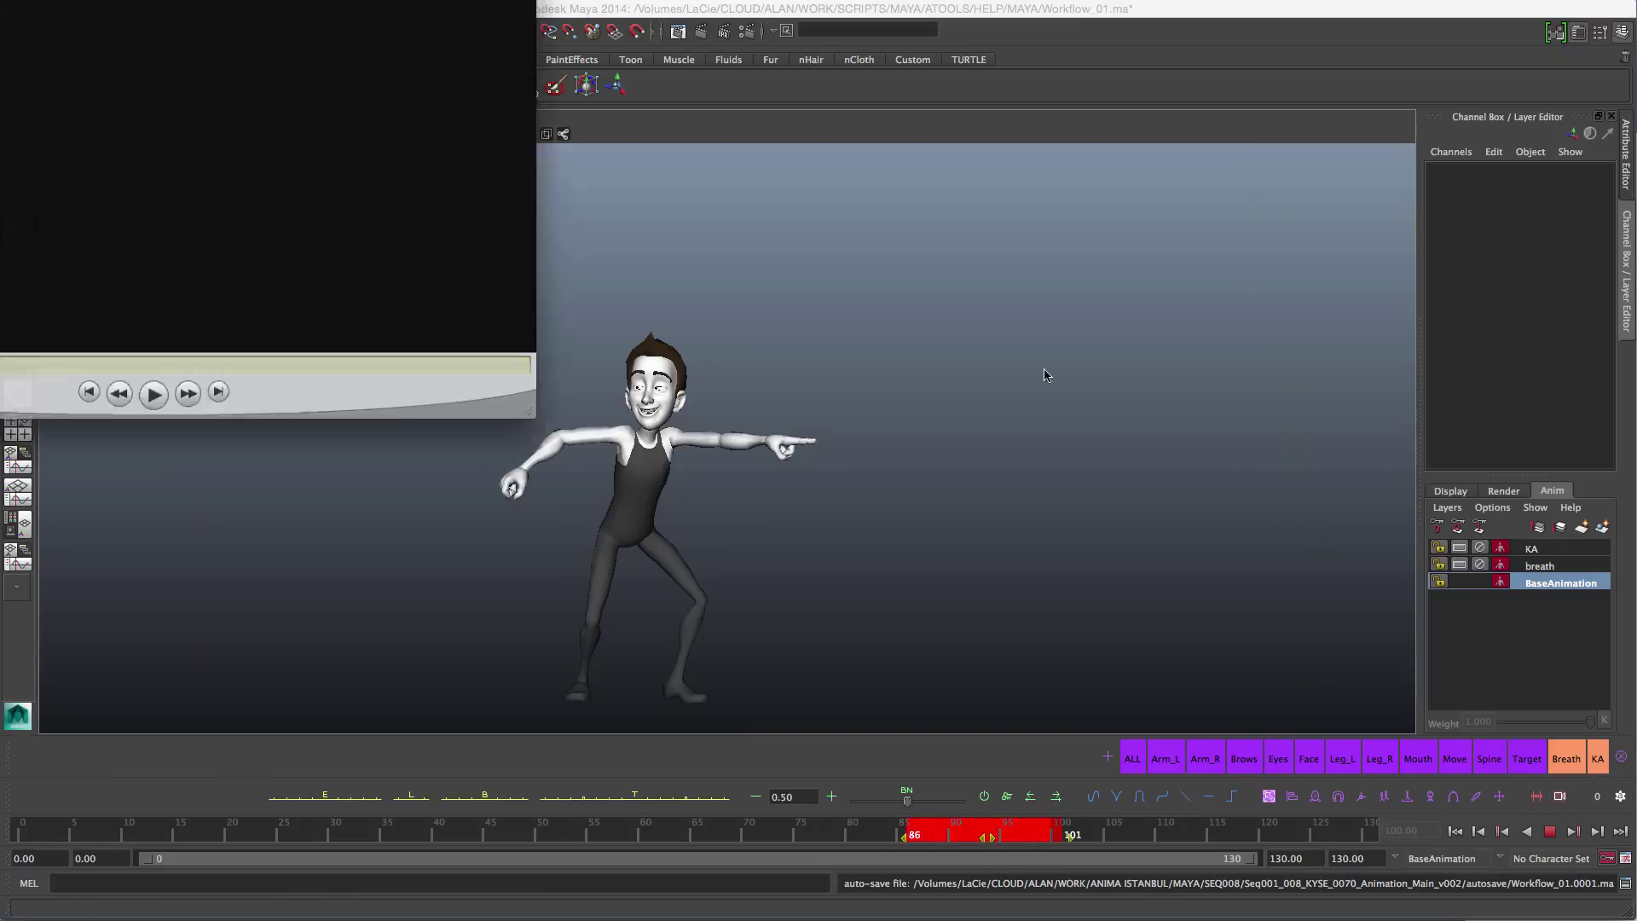
drag(195, 0, 457, 52)
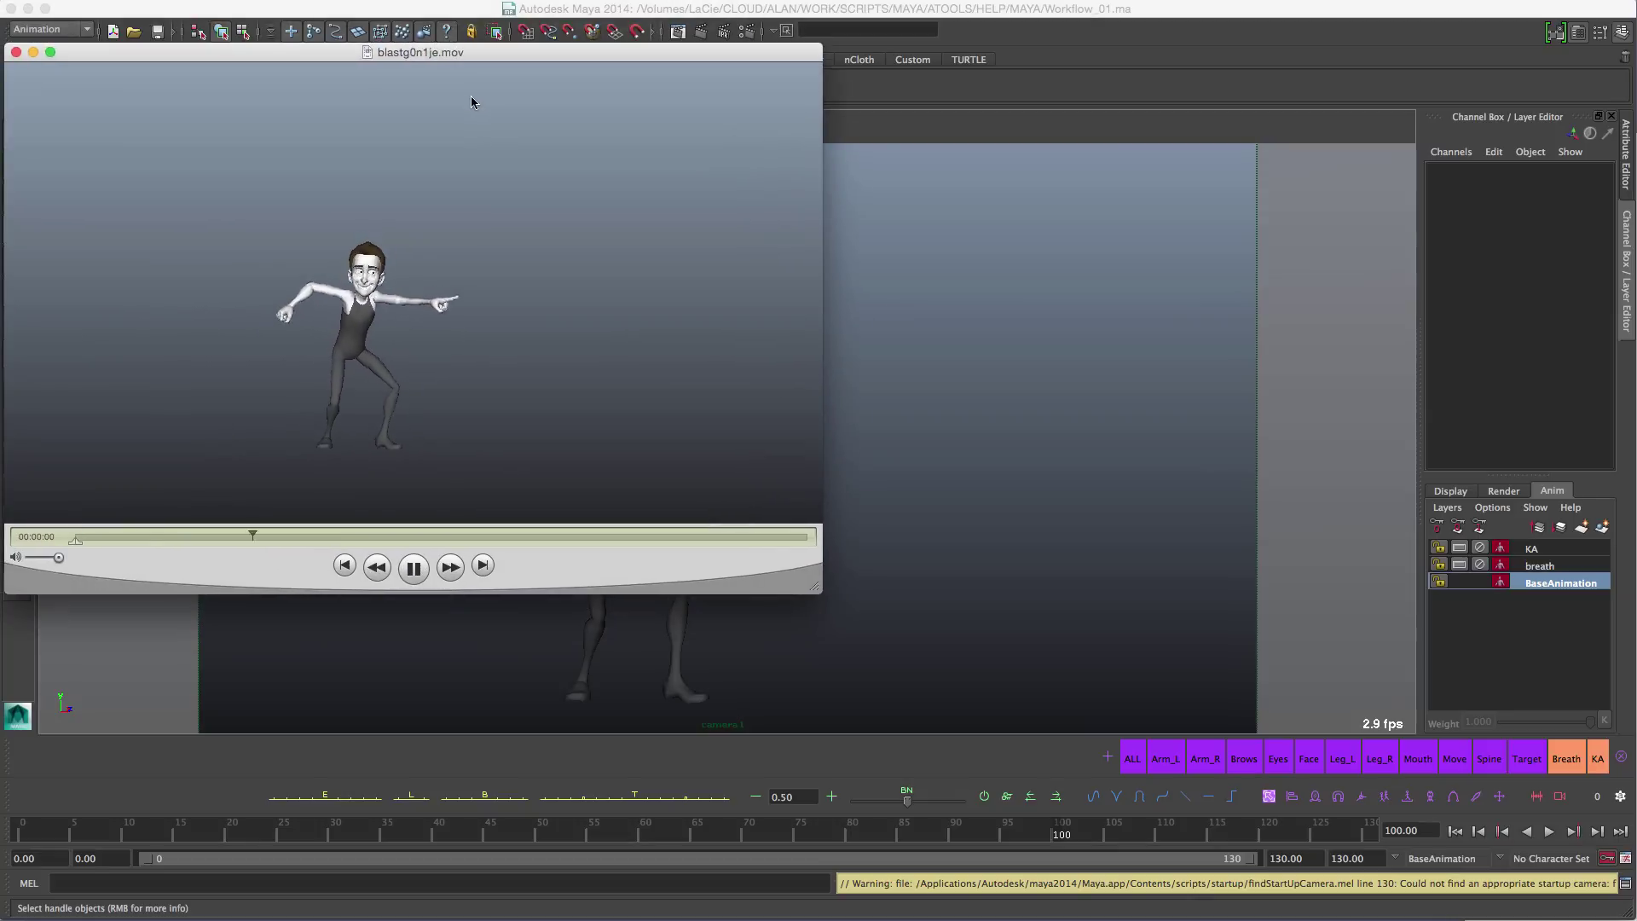
click(16, 52)
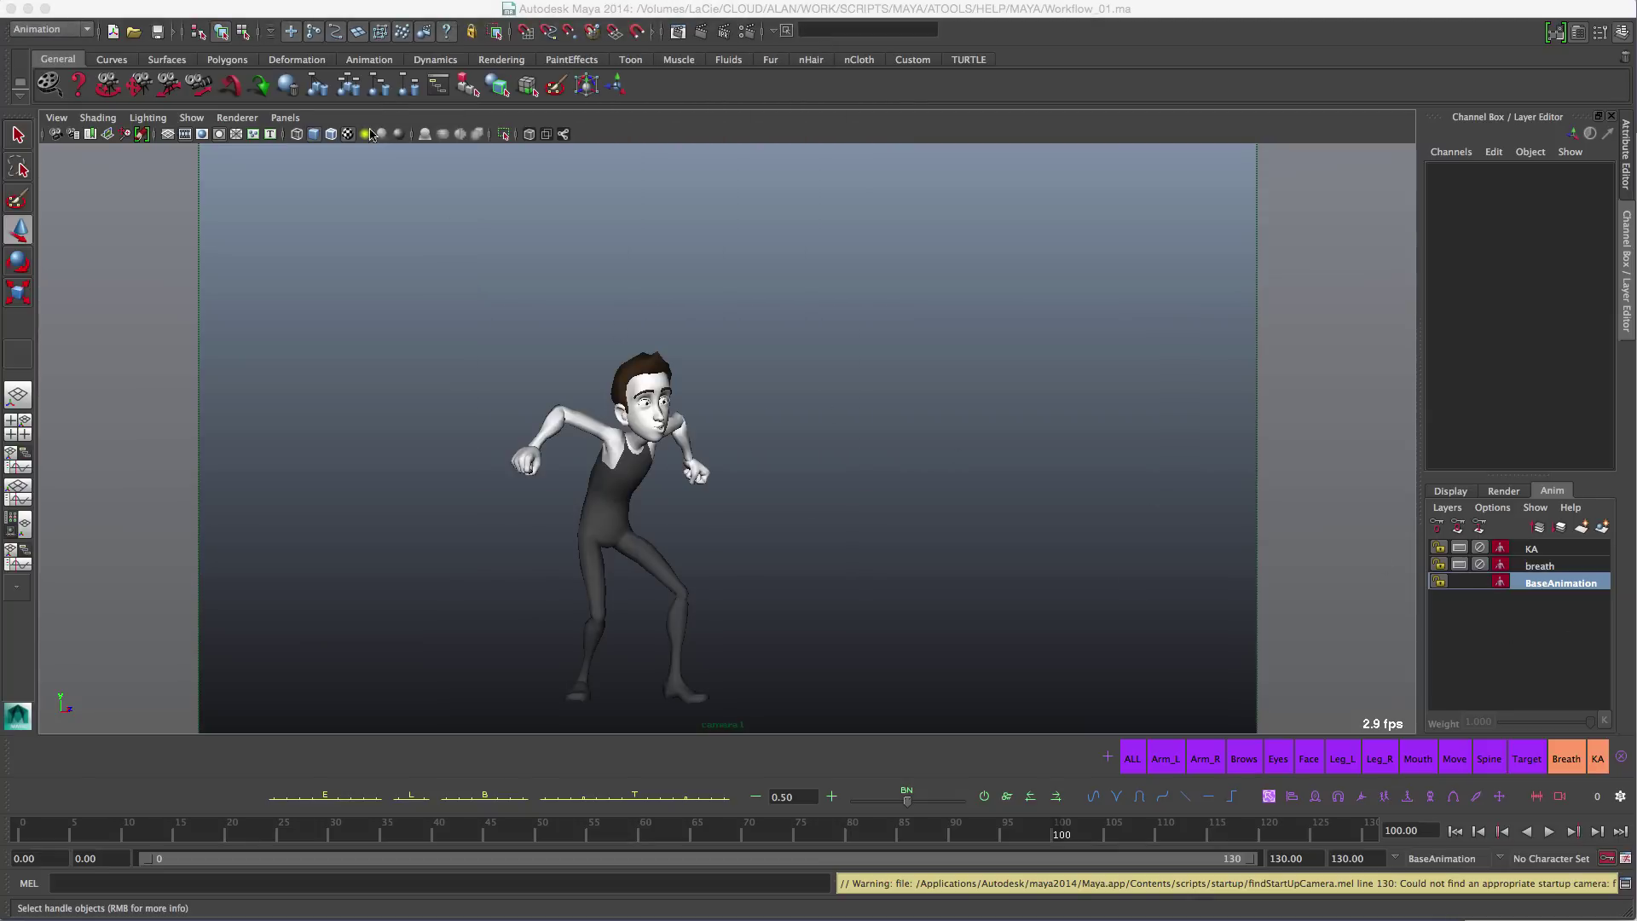
Step: Return to the perspective view of the character with the rig's control curves shown
click(284, 117)
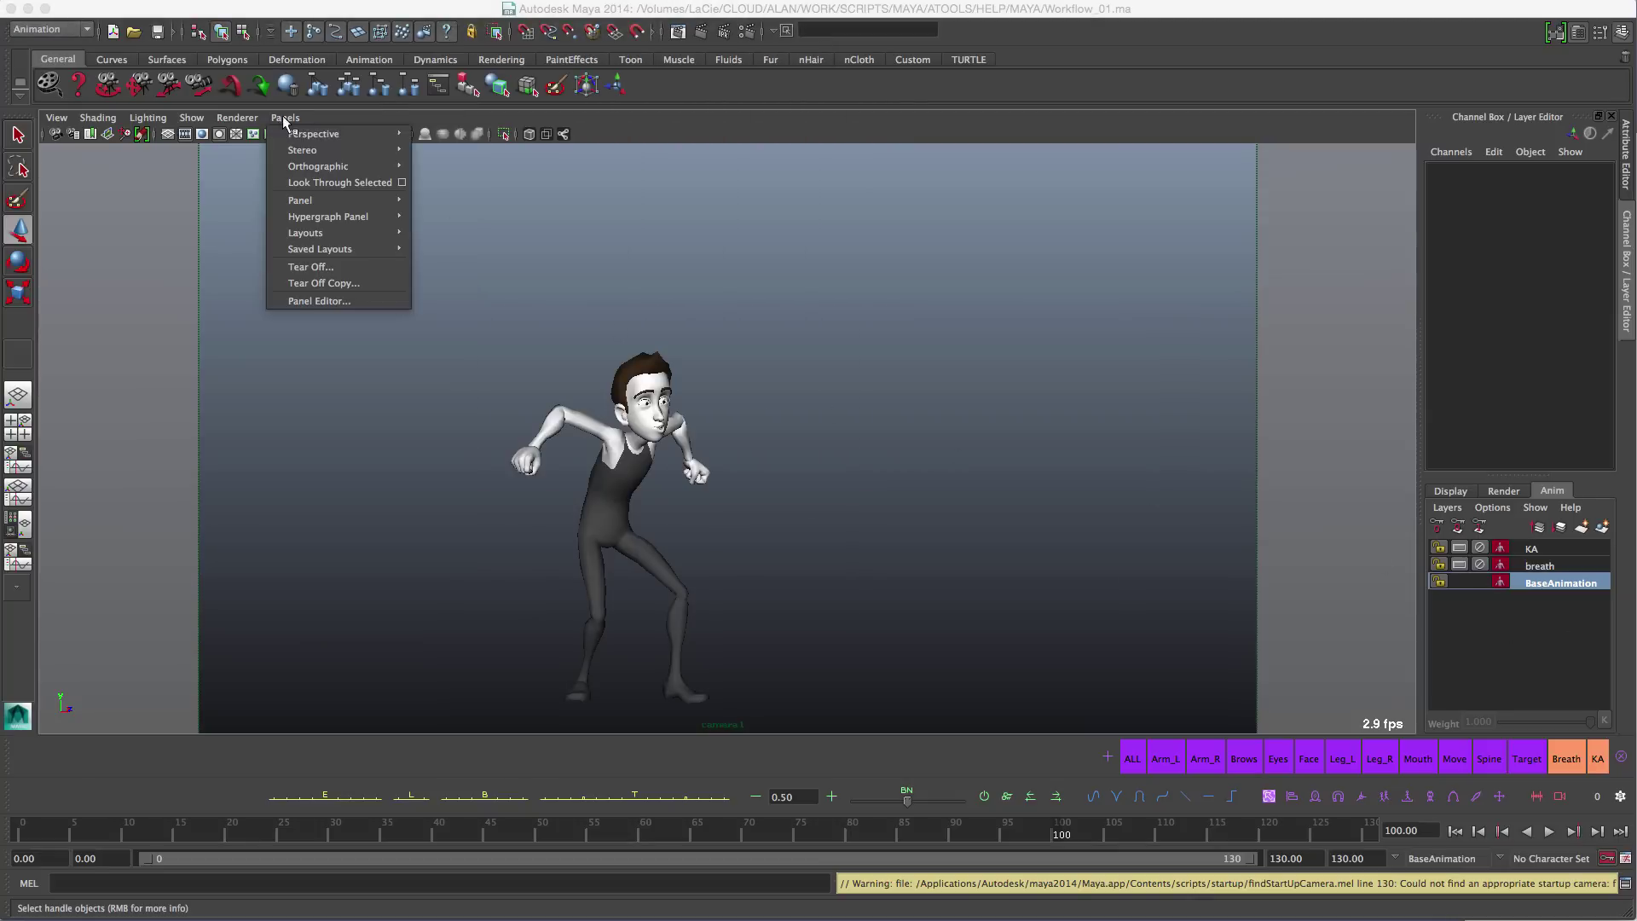
click(469, 183)
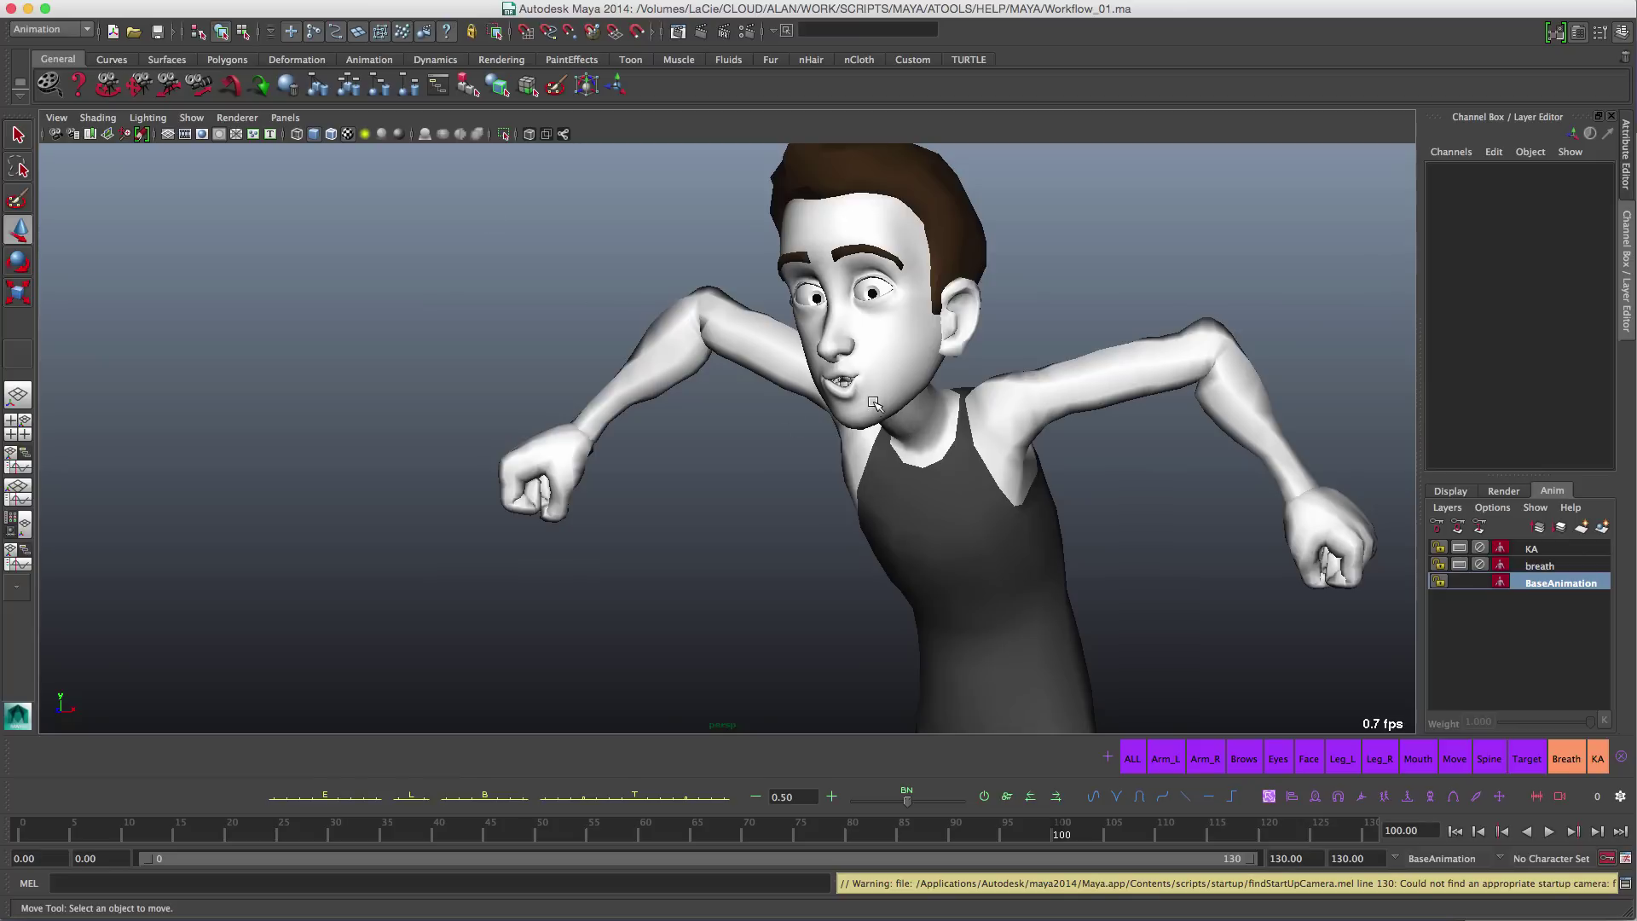
alt+middle_drag(1009, 531, 848, 508)
alt+right_drag(847, 509, 768, 494)
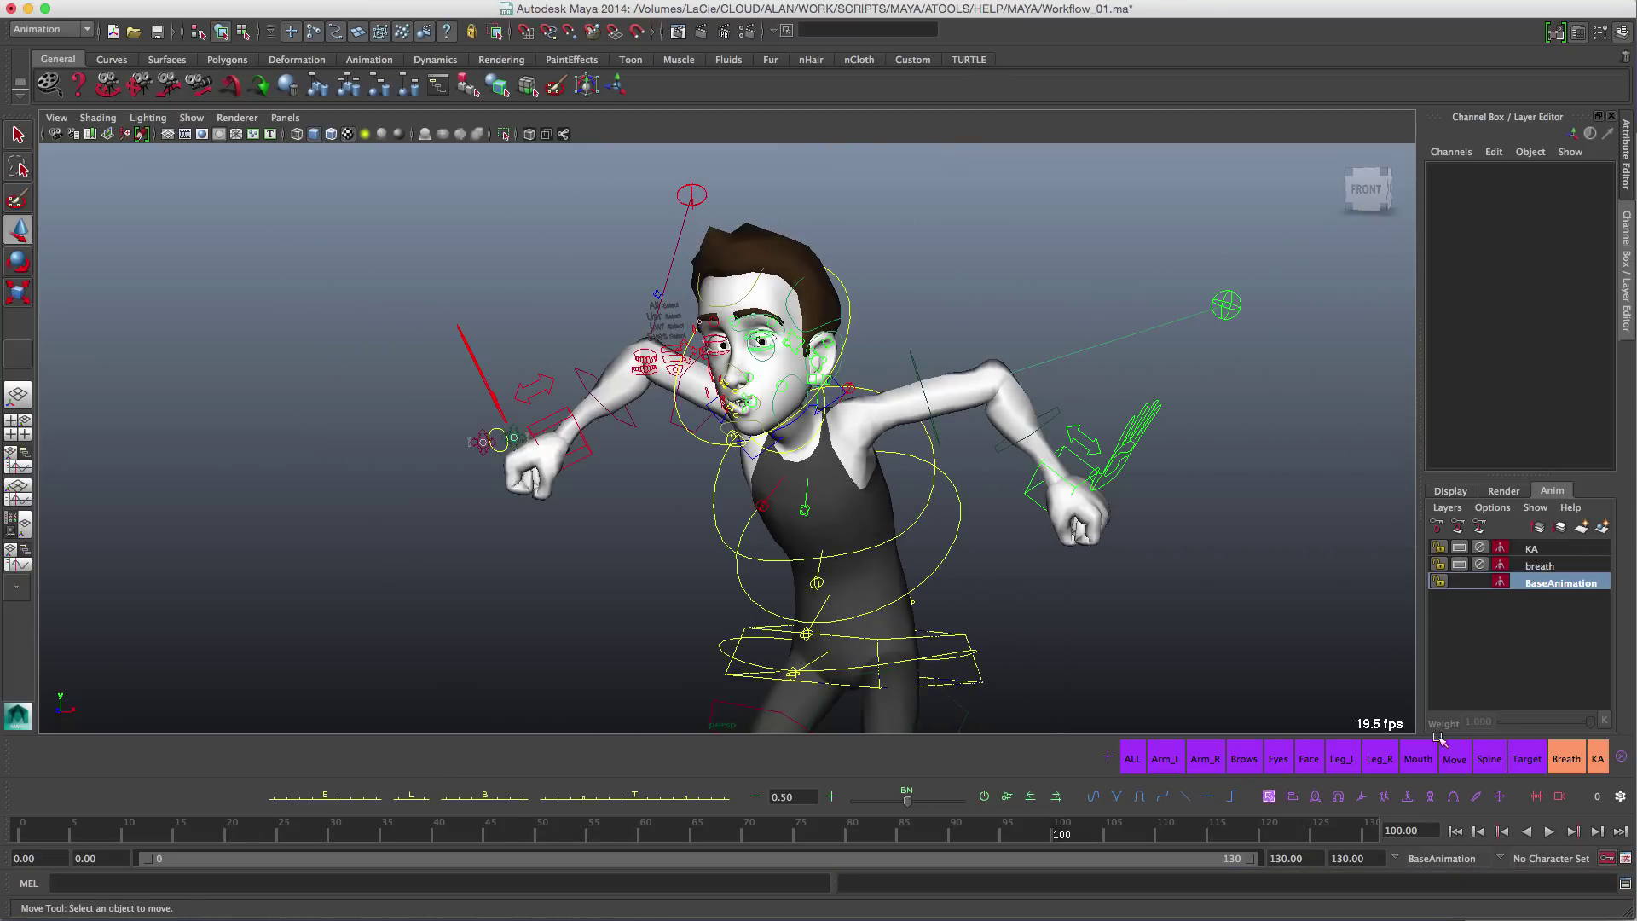
Step: Playblast the frame range 99 to 114 through camera1 while staying in the perspective view, and close the resulting movie
shift+drag(1051, 833, 1196, 833)
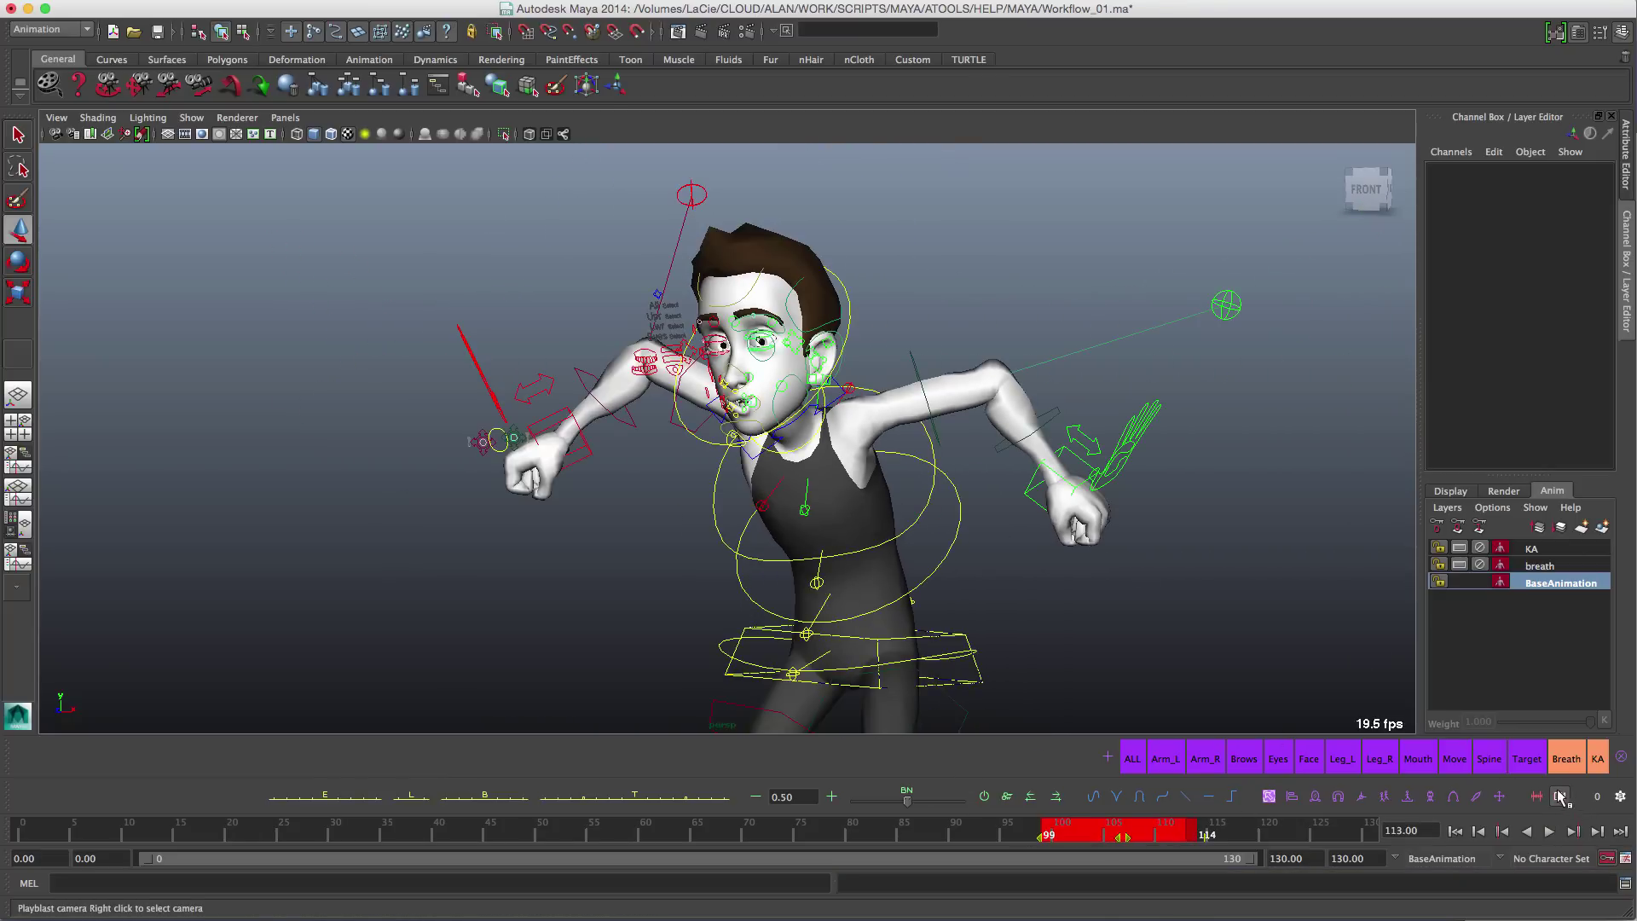
click(1560, 797)
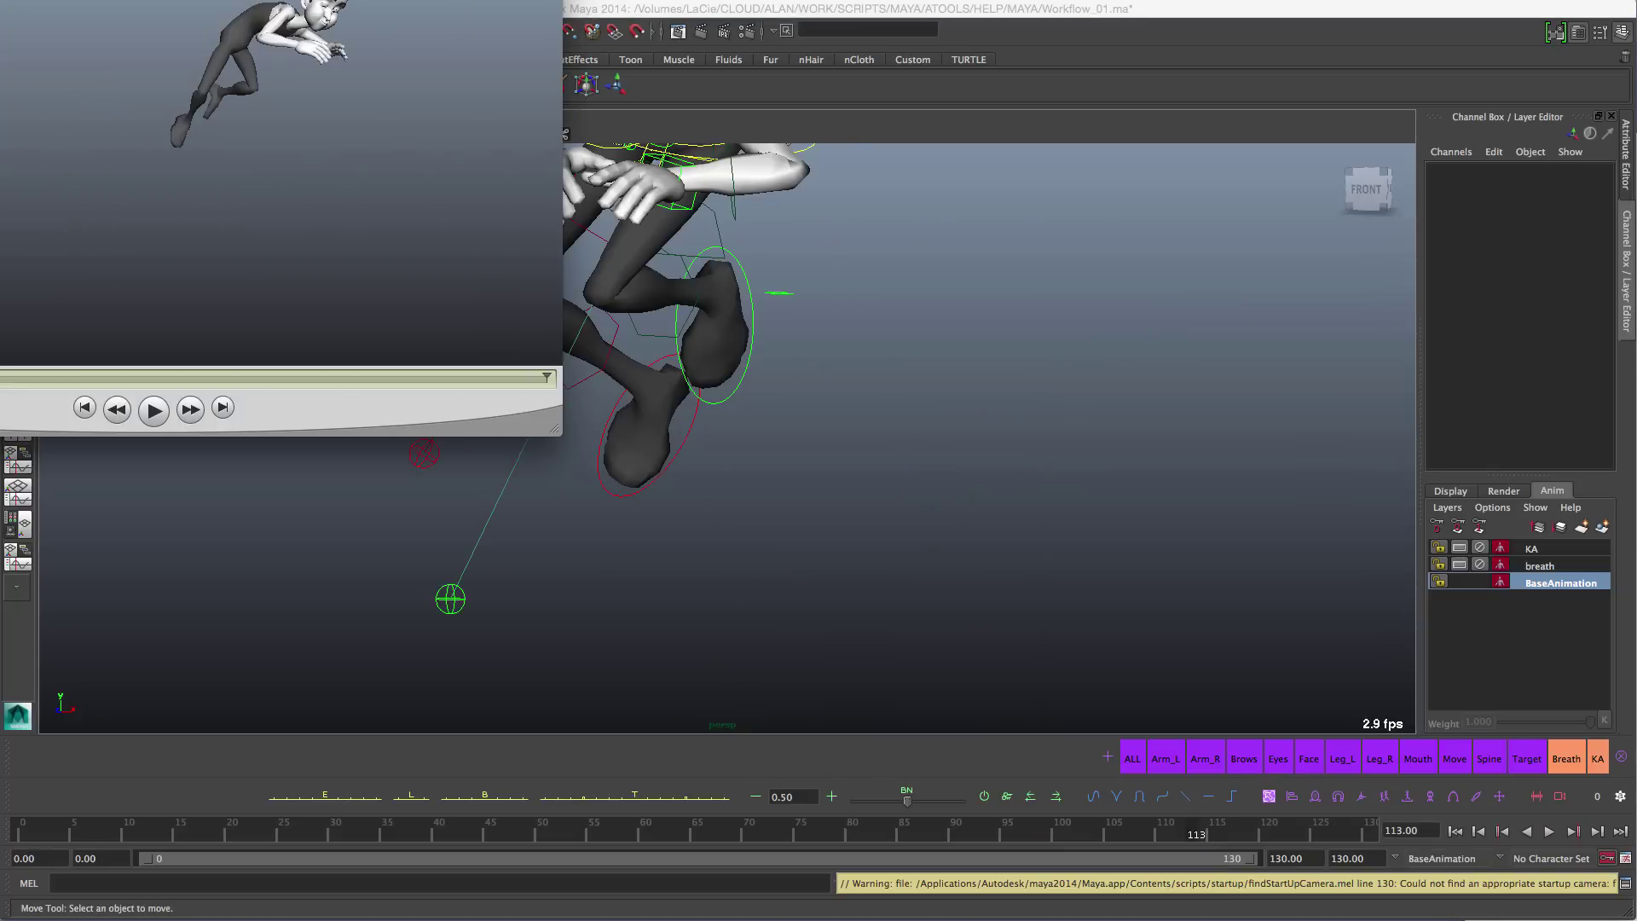
key(super+w)
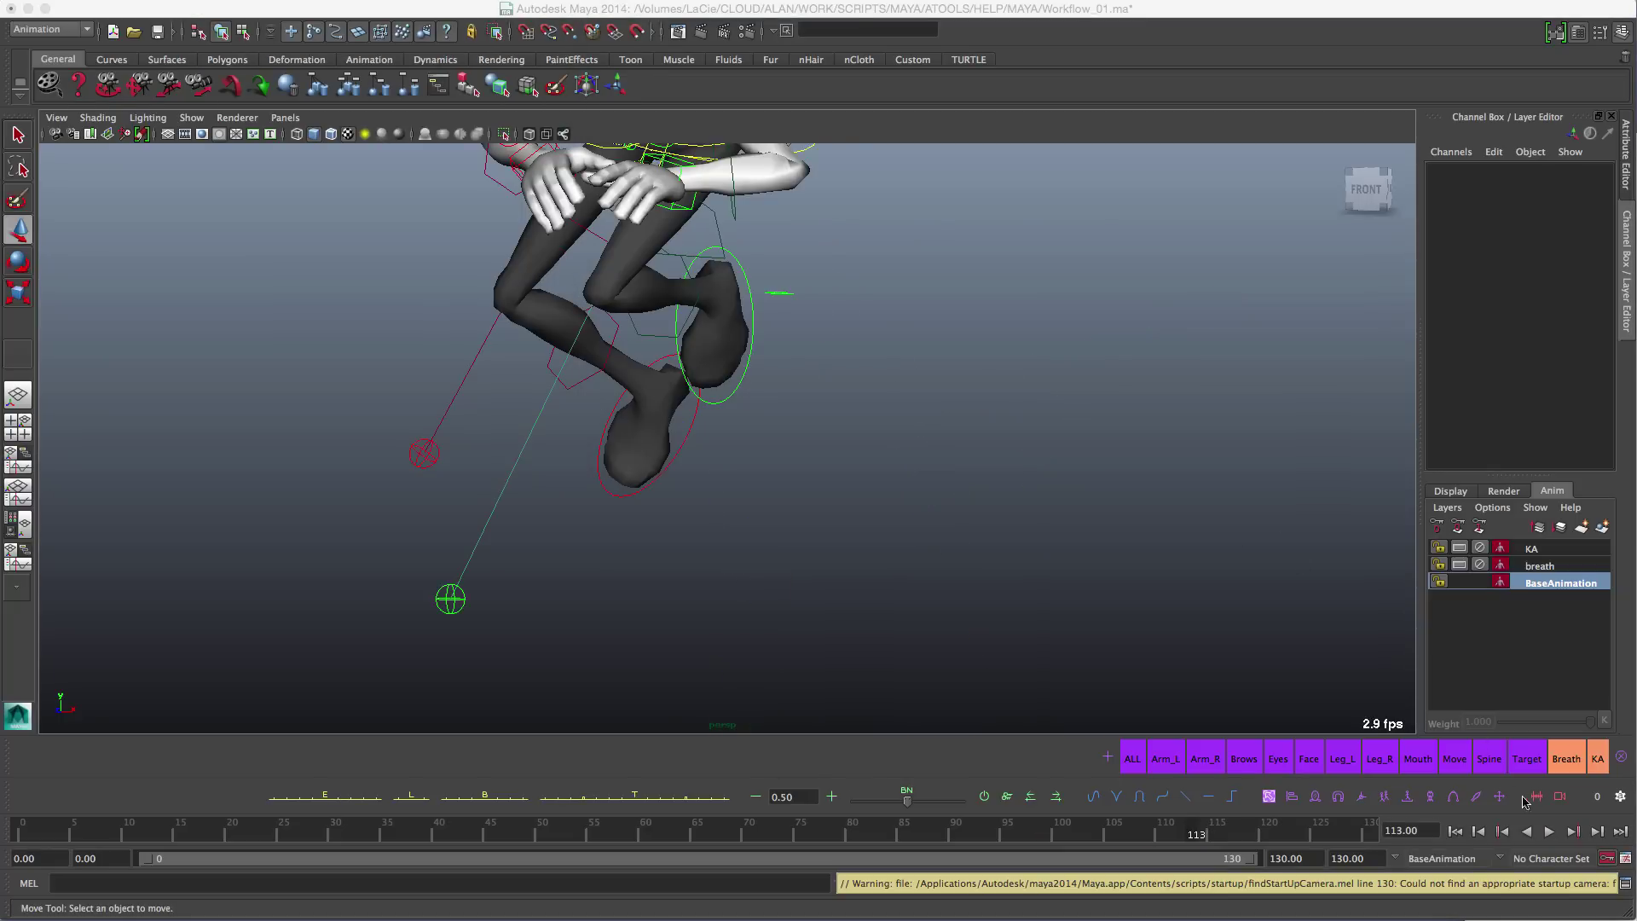
Step: Review the playblast options, including the camera choices and the setting that saves the Maya file
right_click(1565, 800)
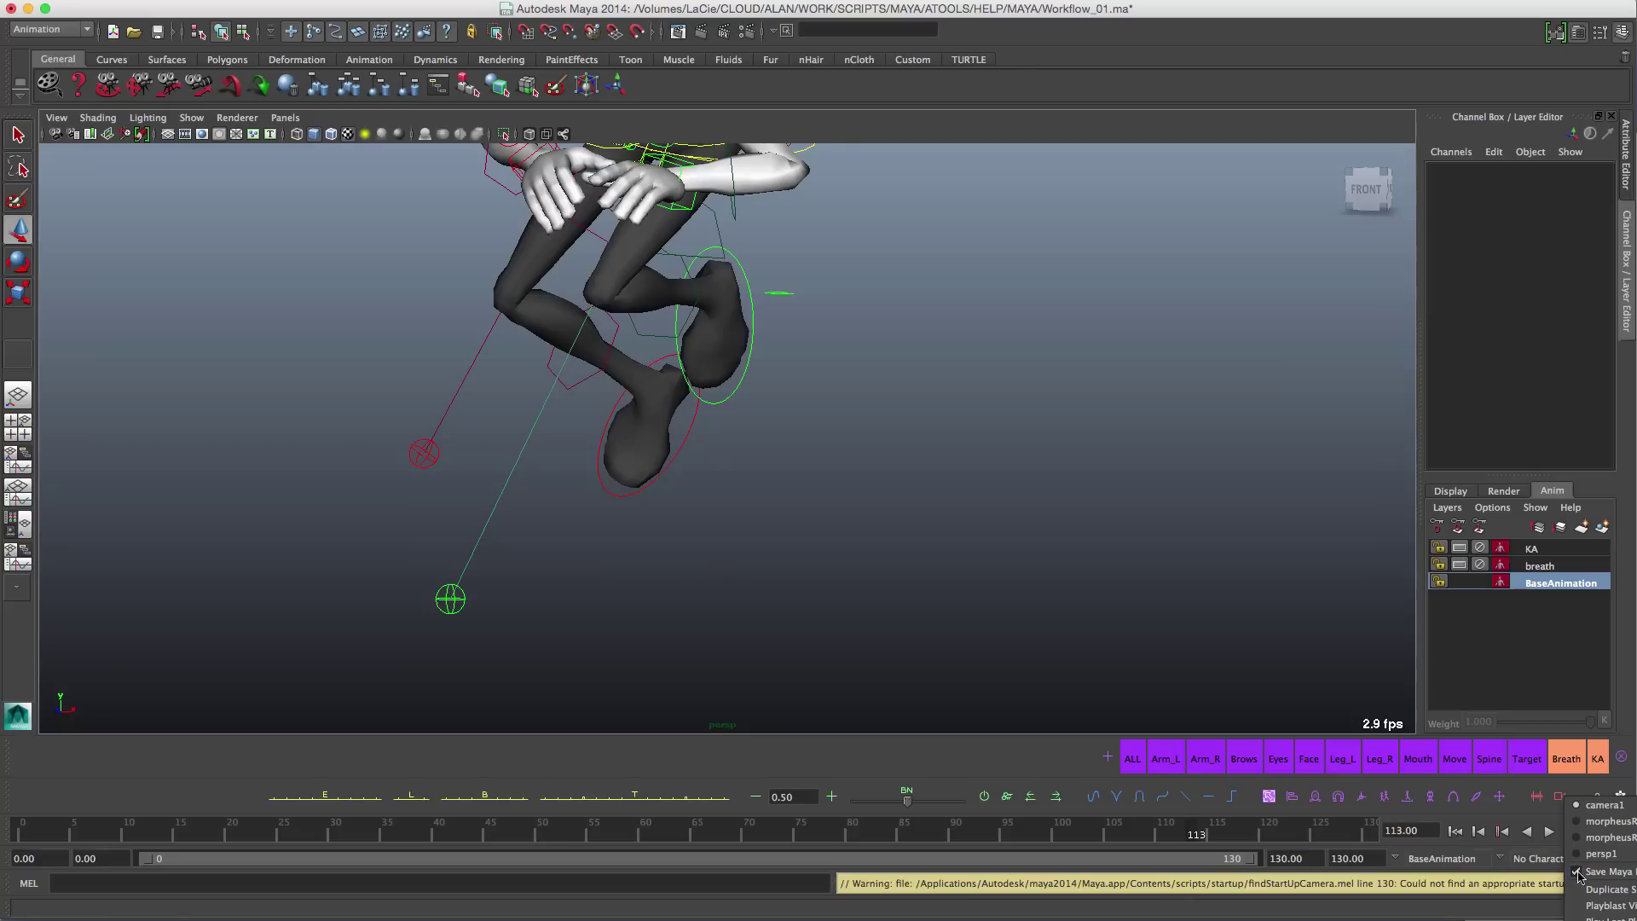
click(1608, 872)
alt+middle_drag(794, 300, 959, 440)
alt+right_drag(960, 441, 802, 370)
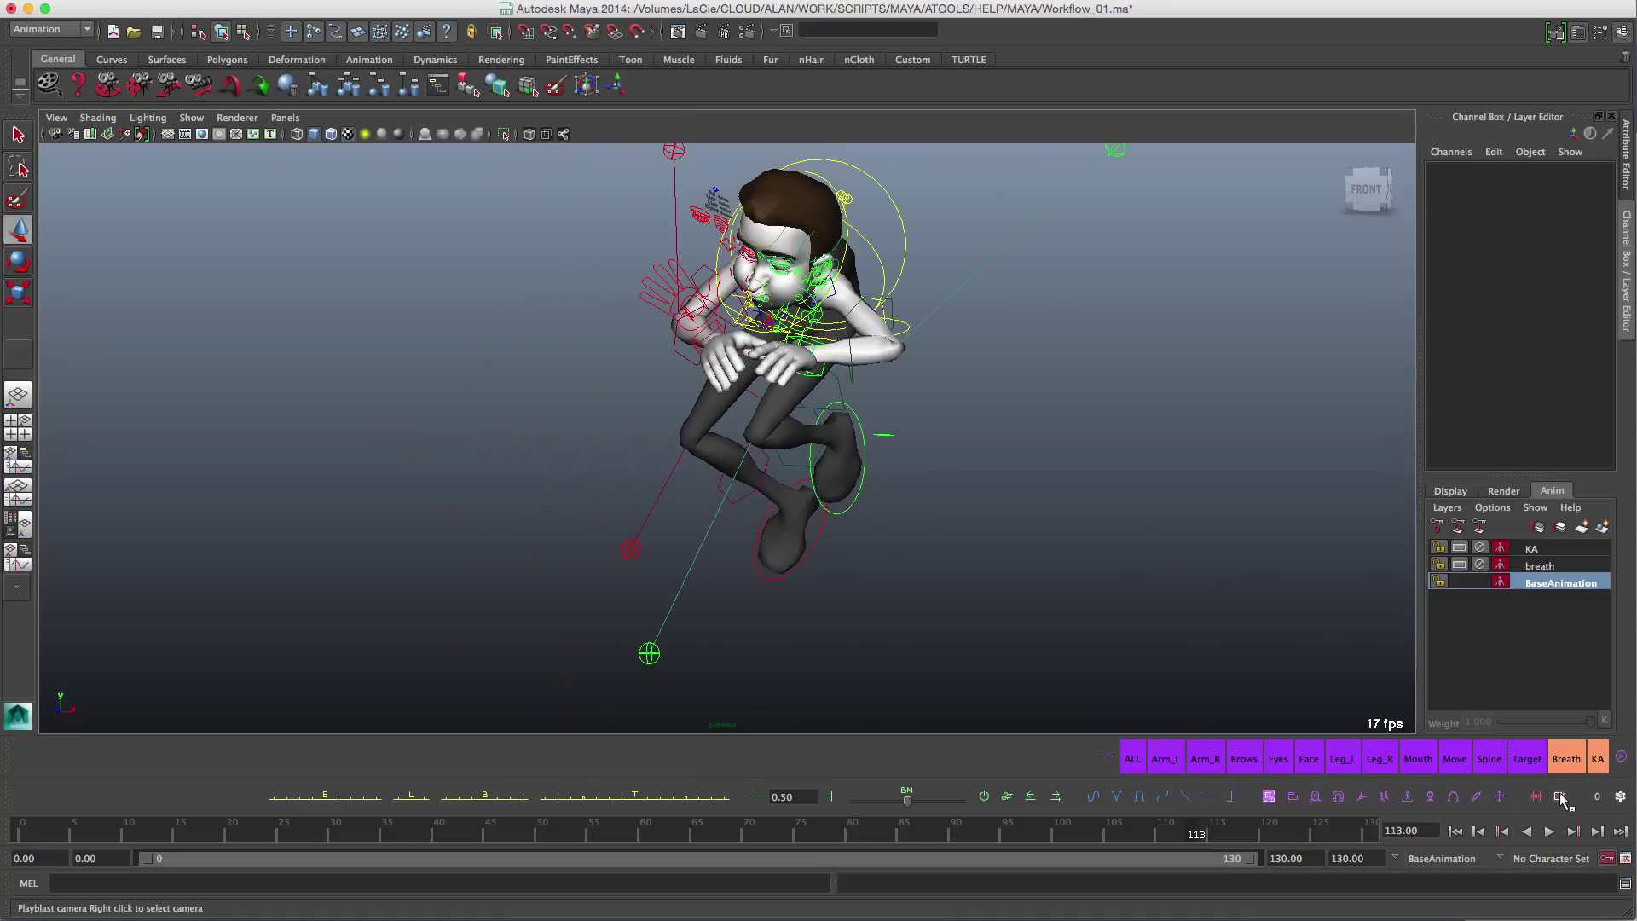
right_click(1560, 799)
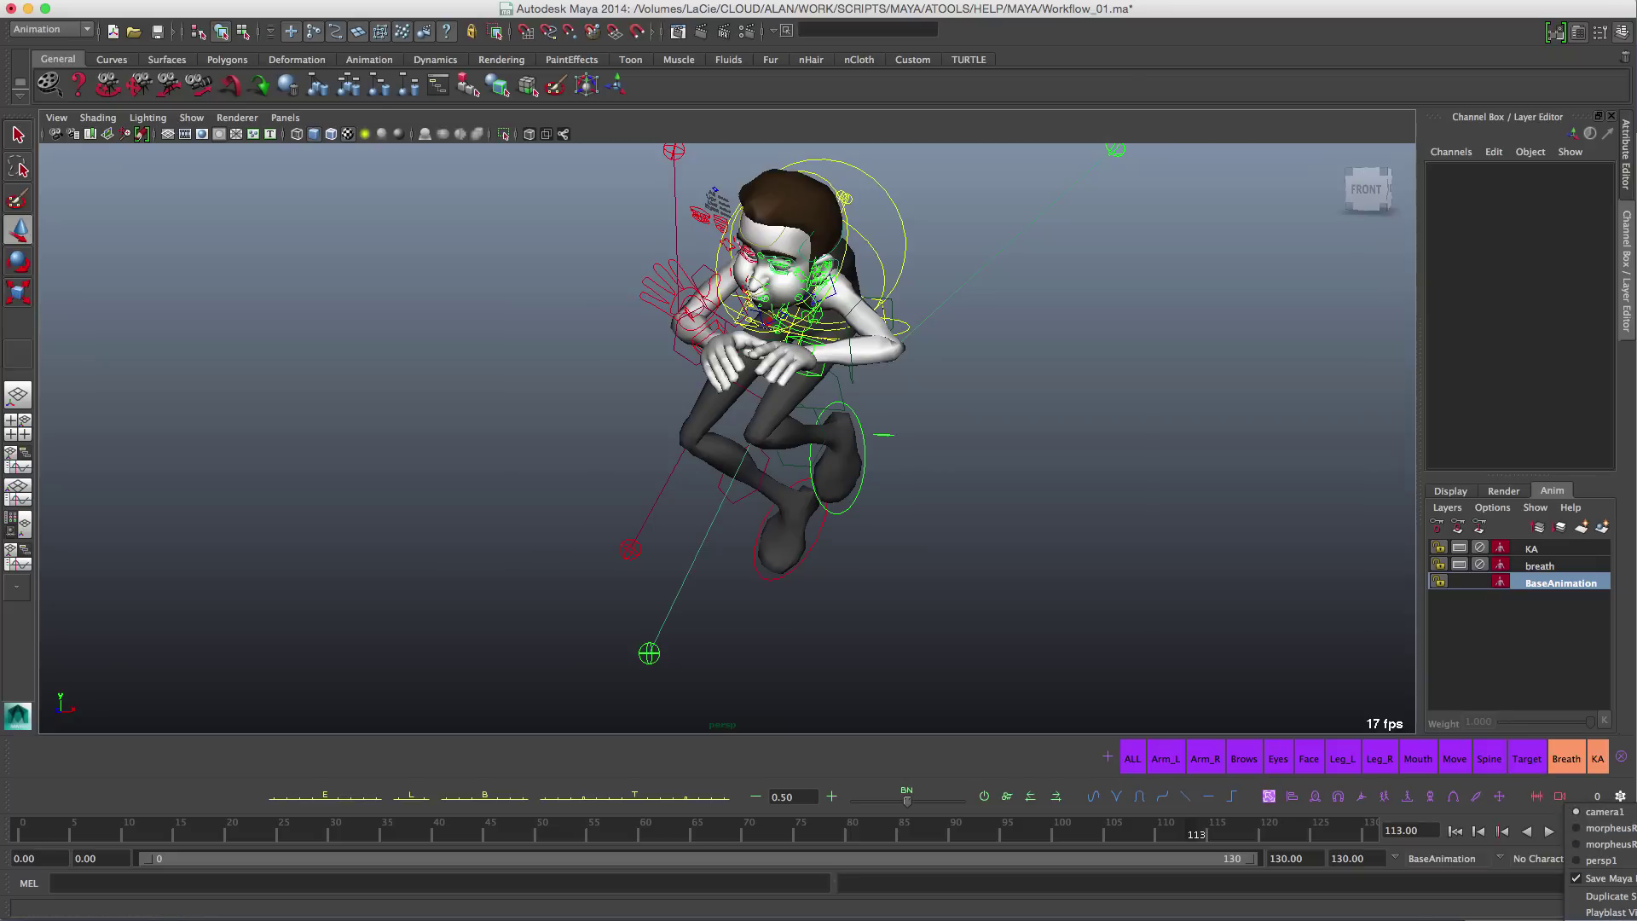
key(Escape)
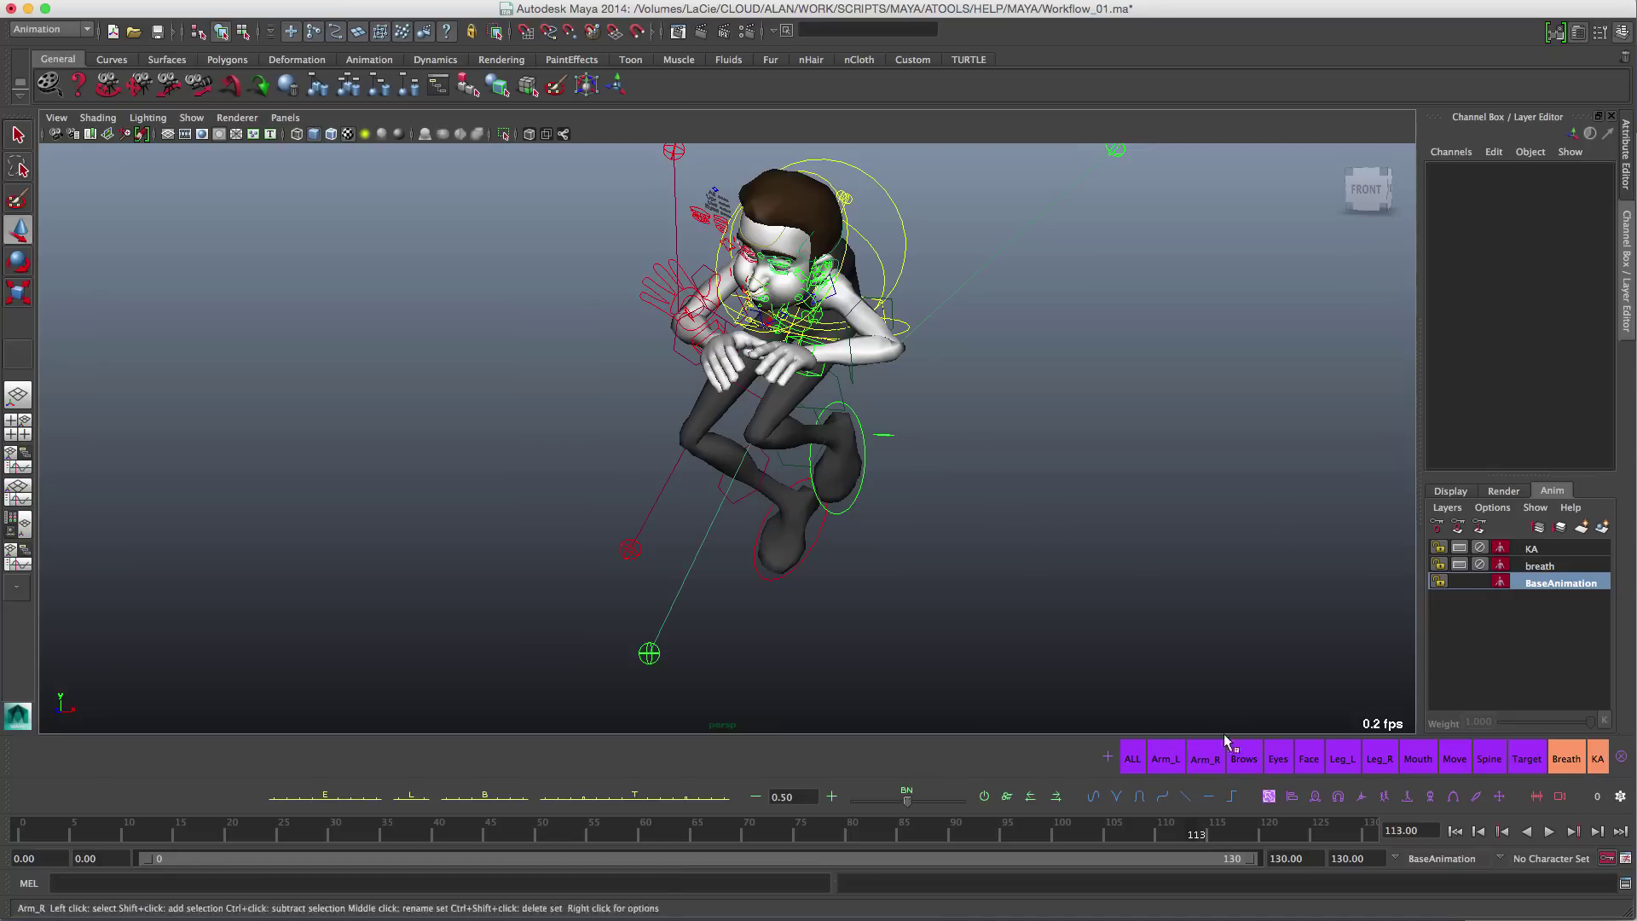
Step: Select all of the rig's controls with the ALL selection set, and switch to only the left arm's controls with Arm_L
click(1134, 759)
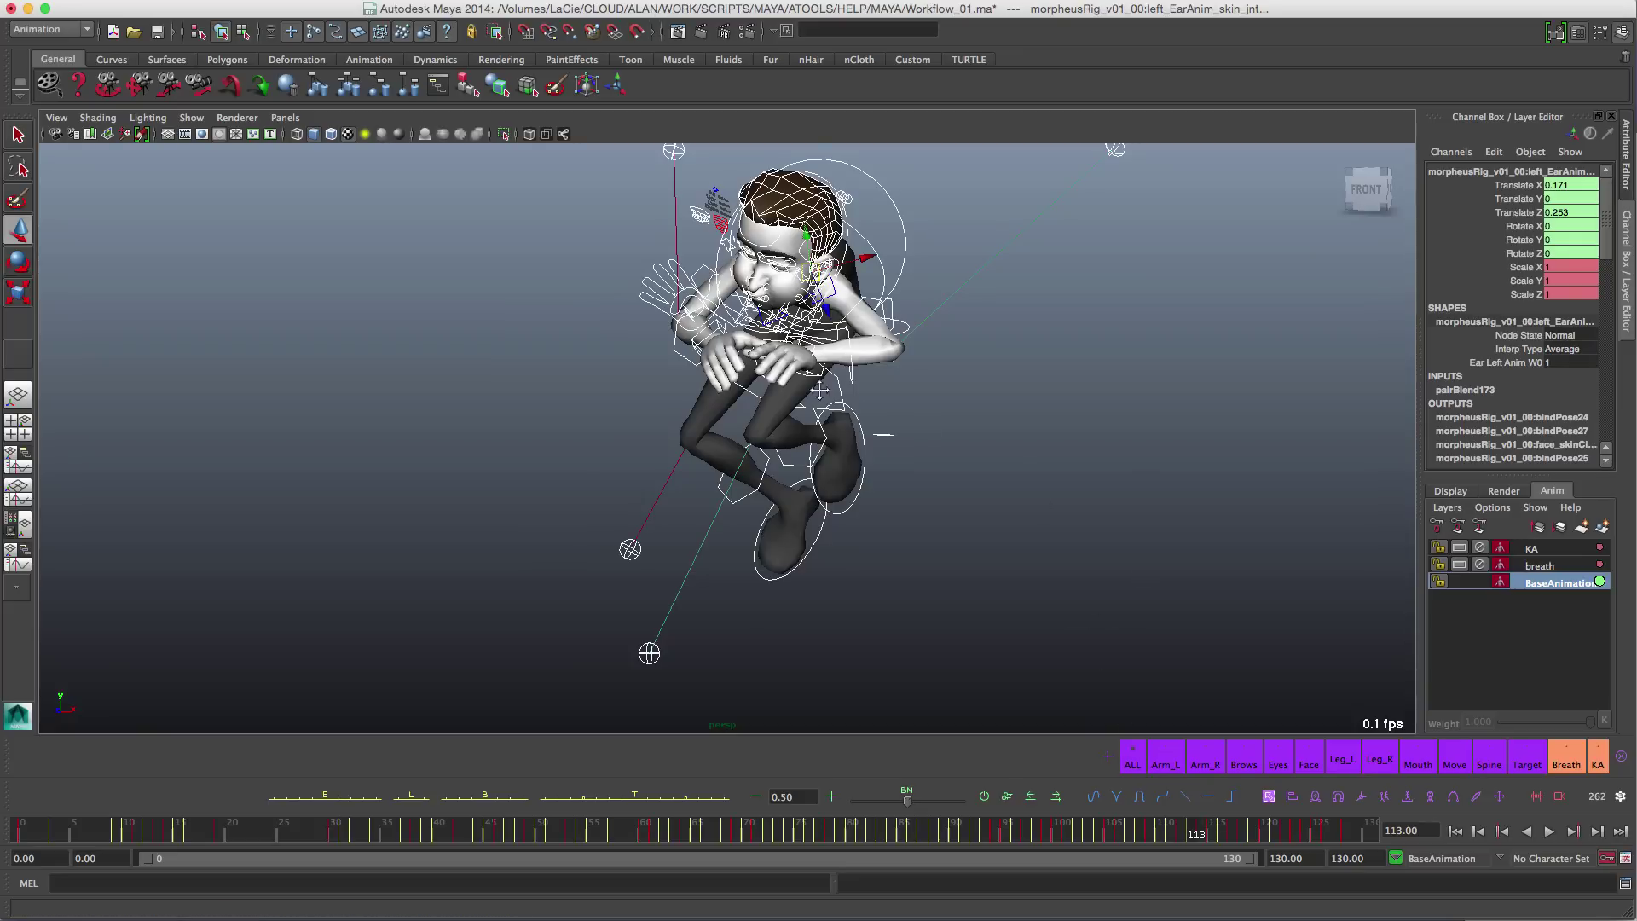
alt+drag(1097, 662, 1109, 650)
alt+drag(767, 462, 873, 458)
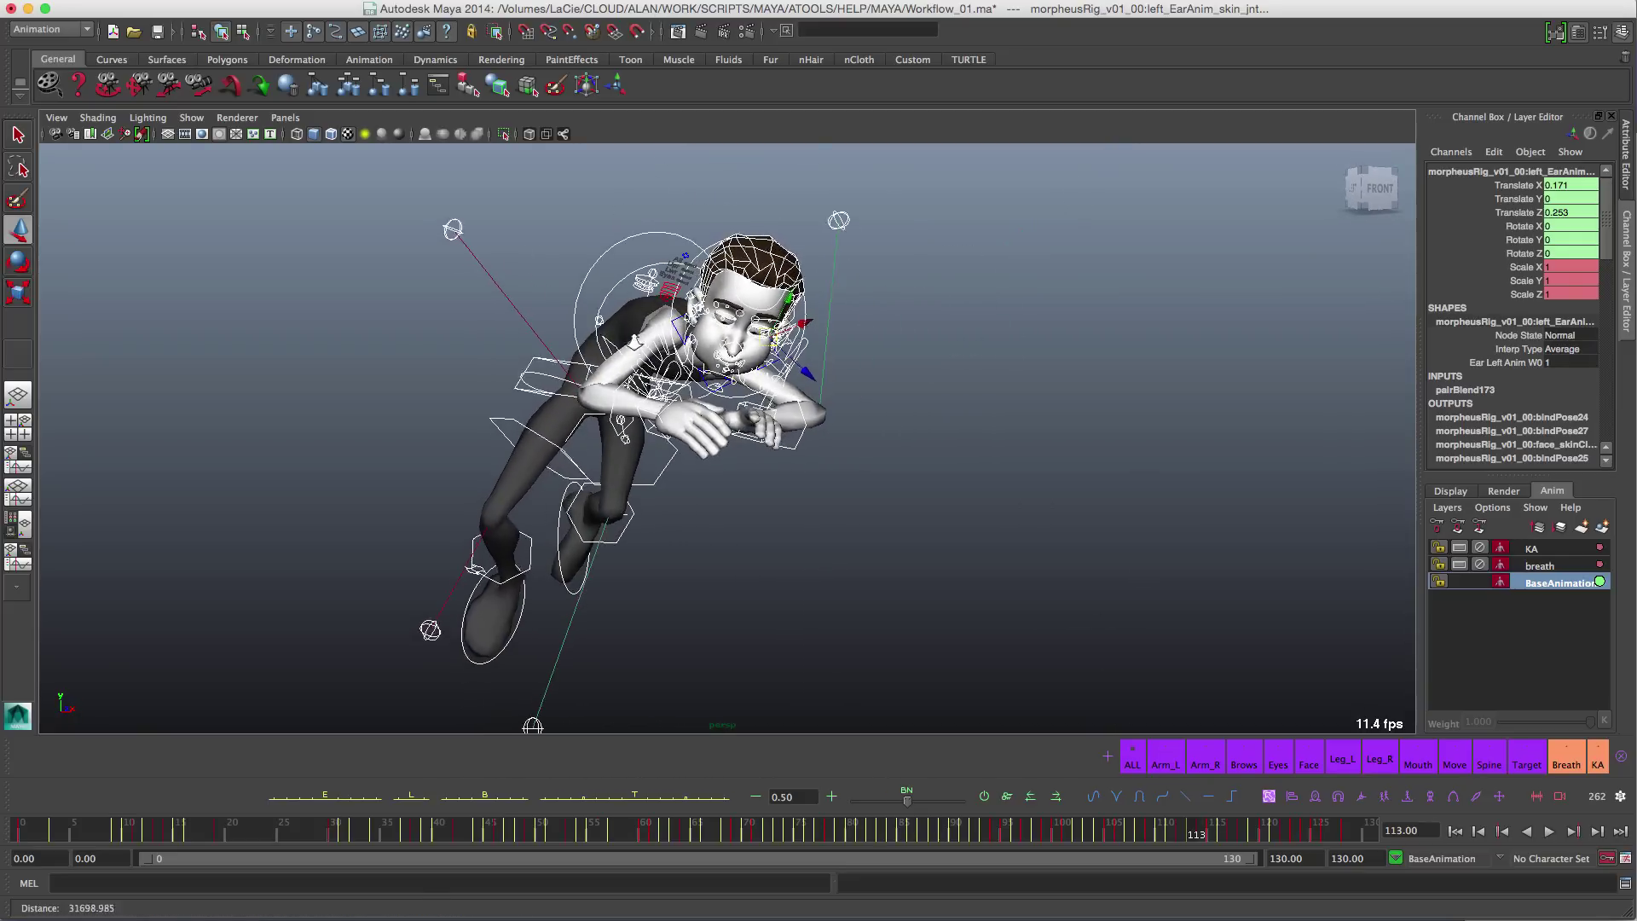
alt+right_drag(657, 452, 703, 453)
alt+middle_drag(703, 453, 749, 430)
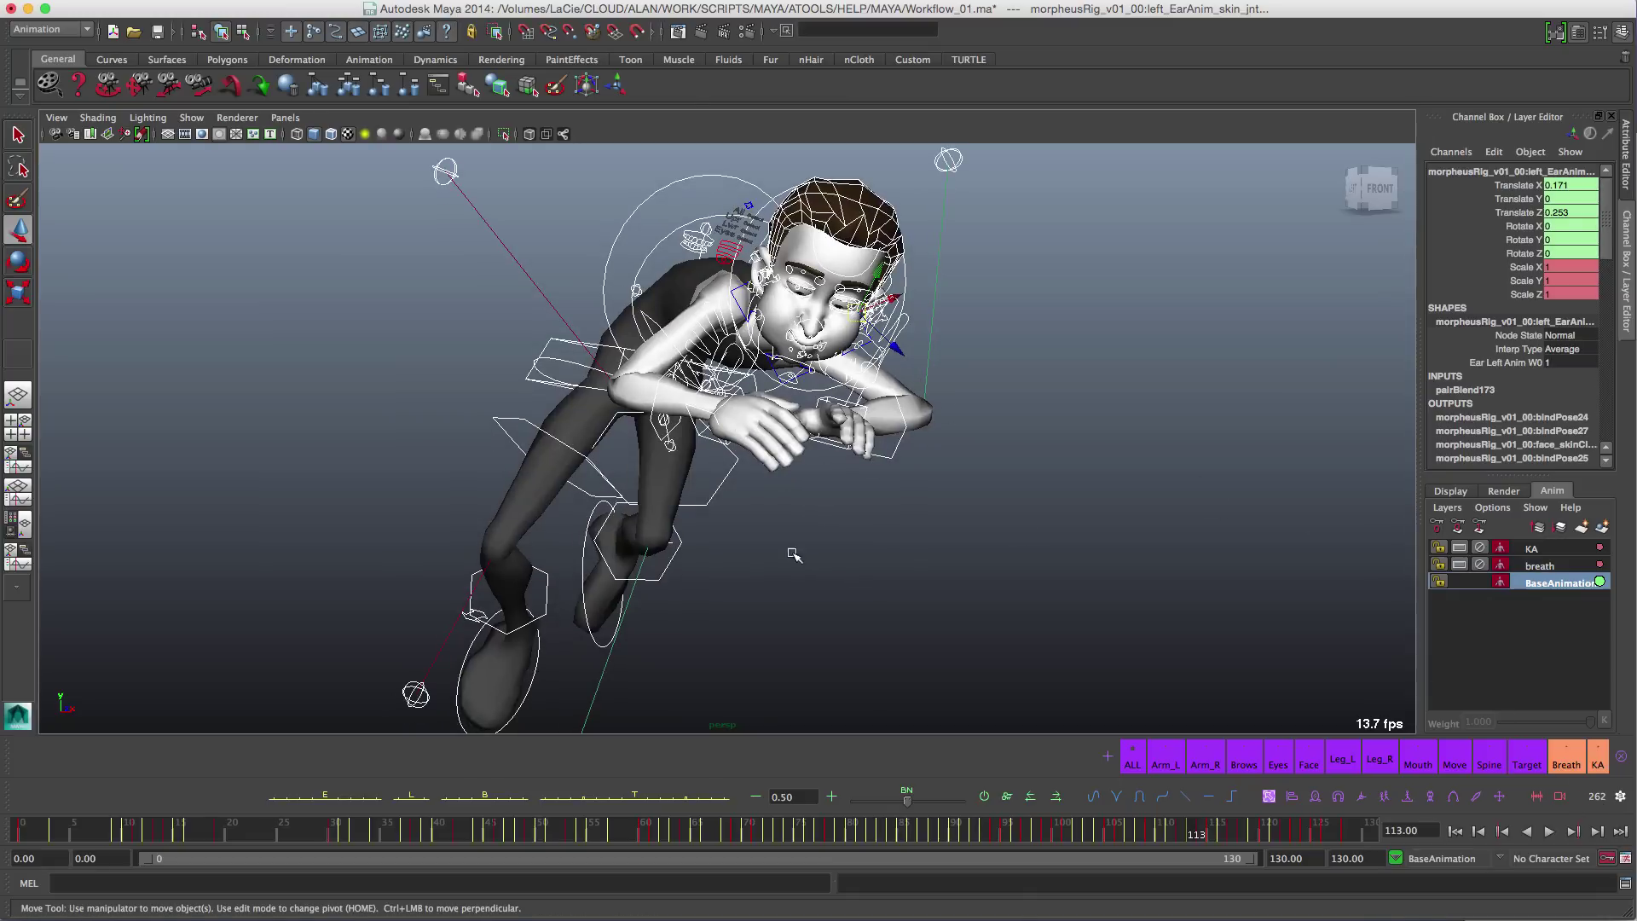
click(1173, 756)
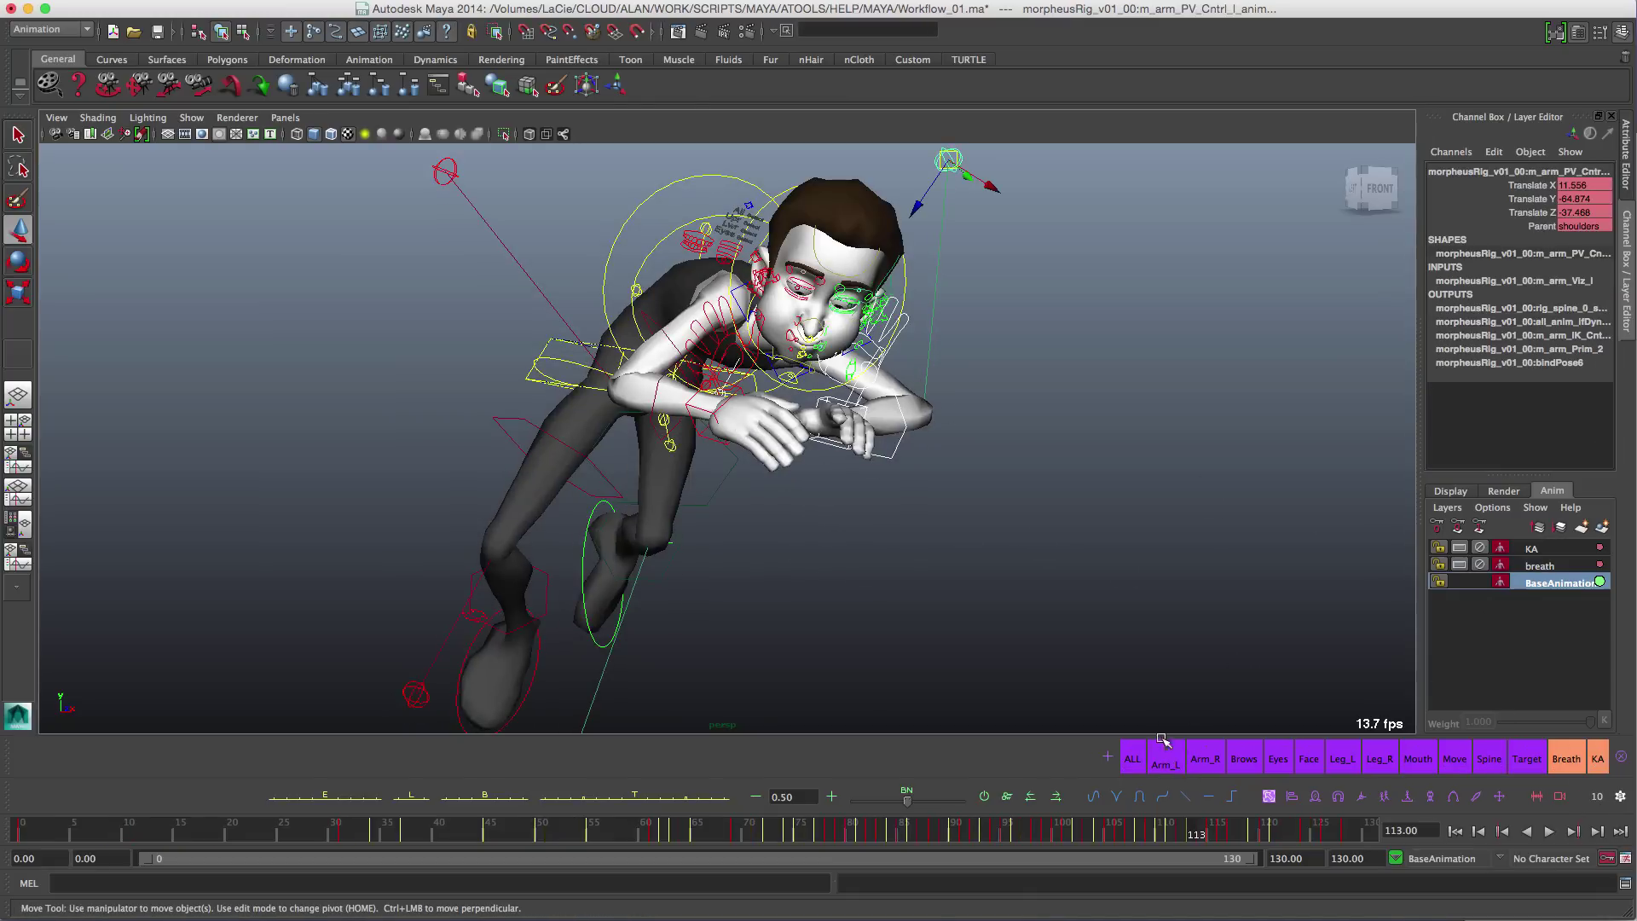
mouse_move(862, 421)
alt+mouse_down()
mouse_move(823, 442)
mouse_move(864, 418)
alt+mouse_up()
alt+middle_drag(864, 419, 966, 418)
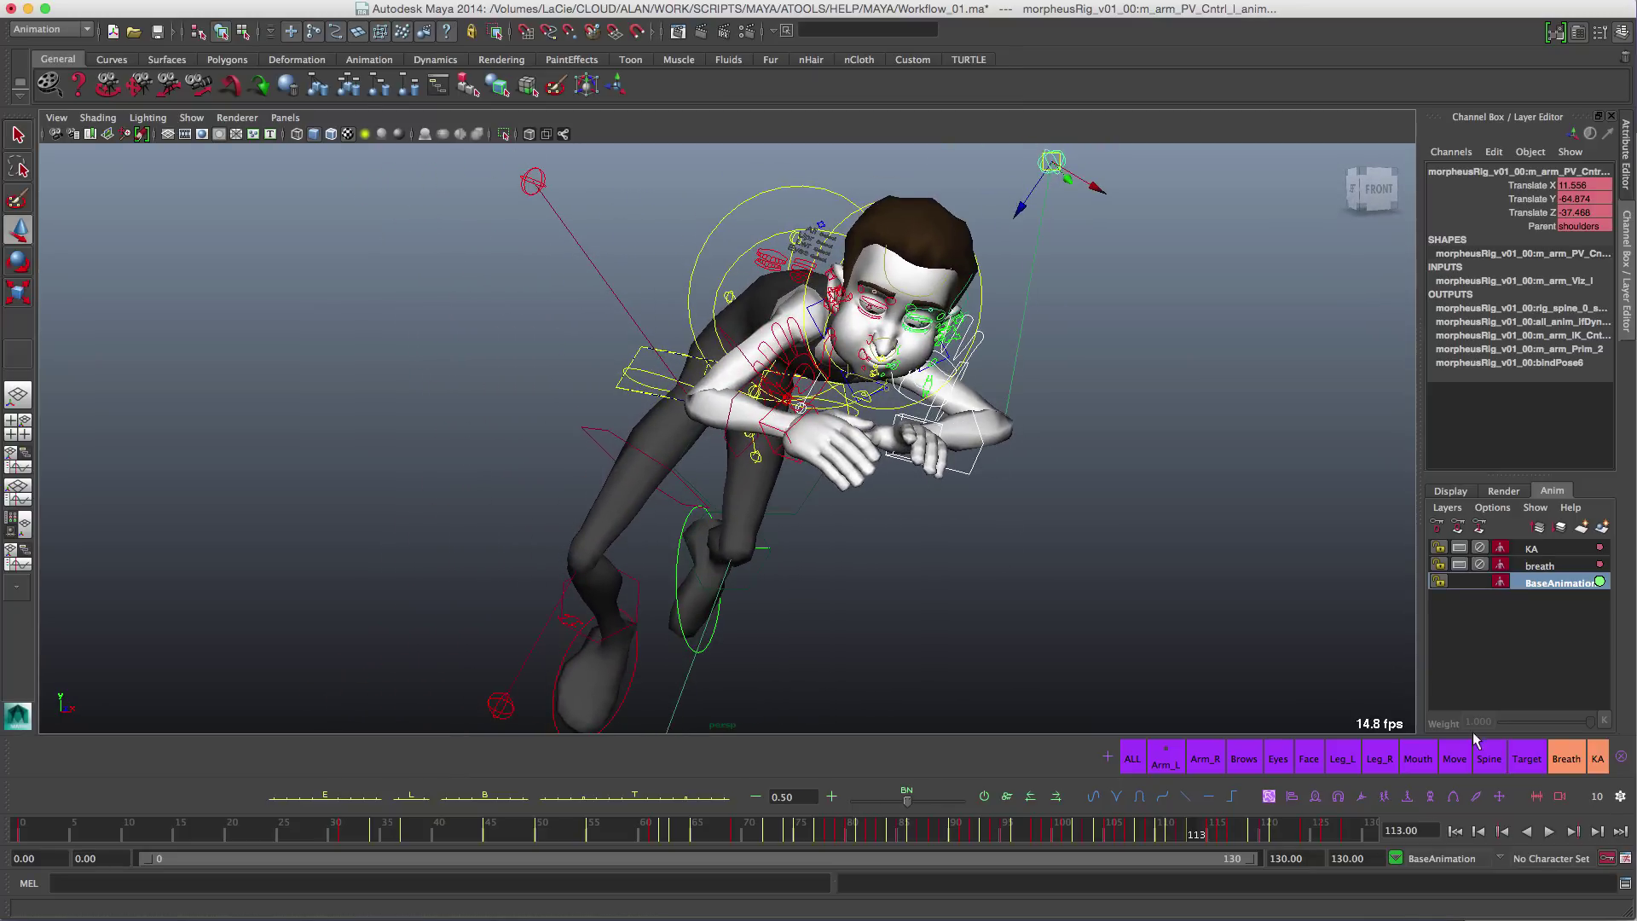
Step: Pick only the l_mid_anim control from the toolbar's list of selected objects, and clear the selection
click(1597, 800)
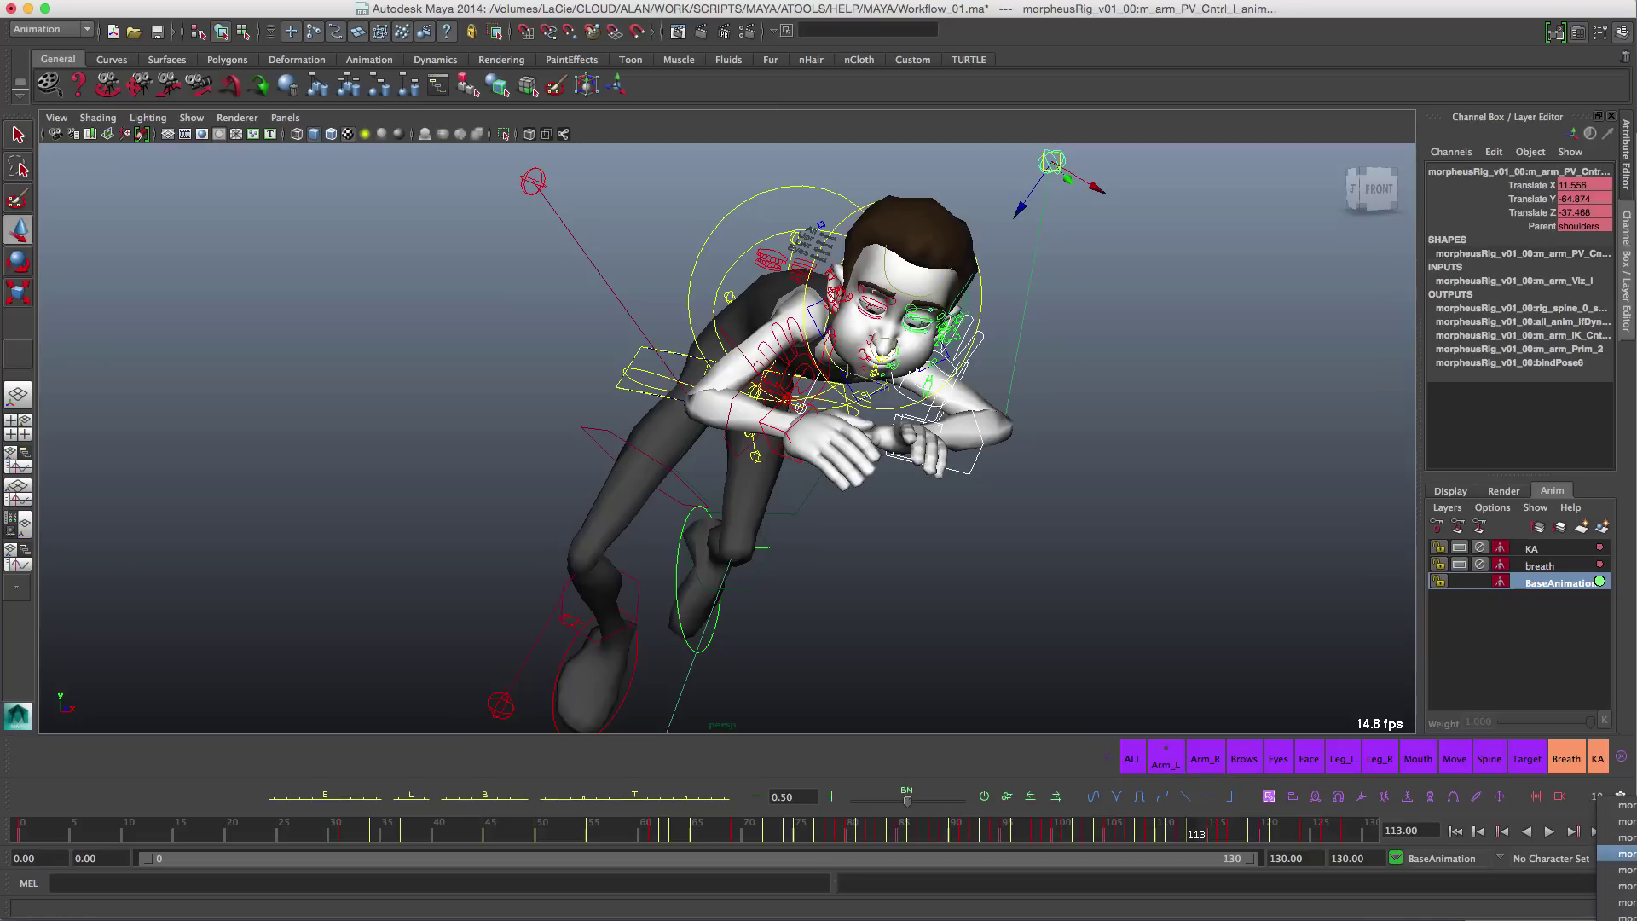
click(1625, 838)
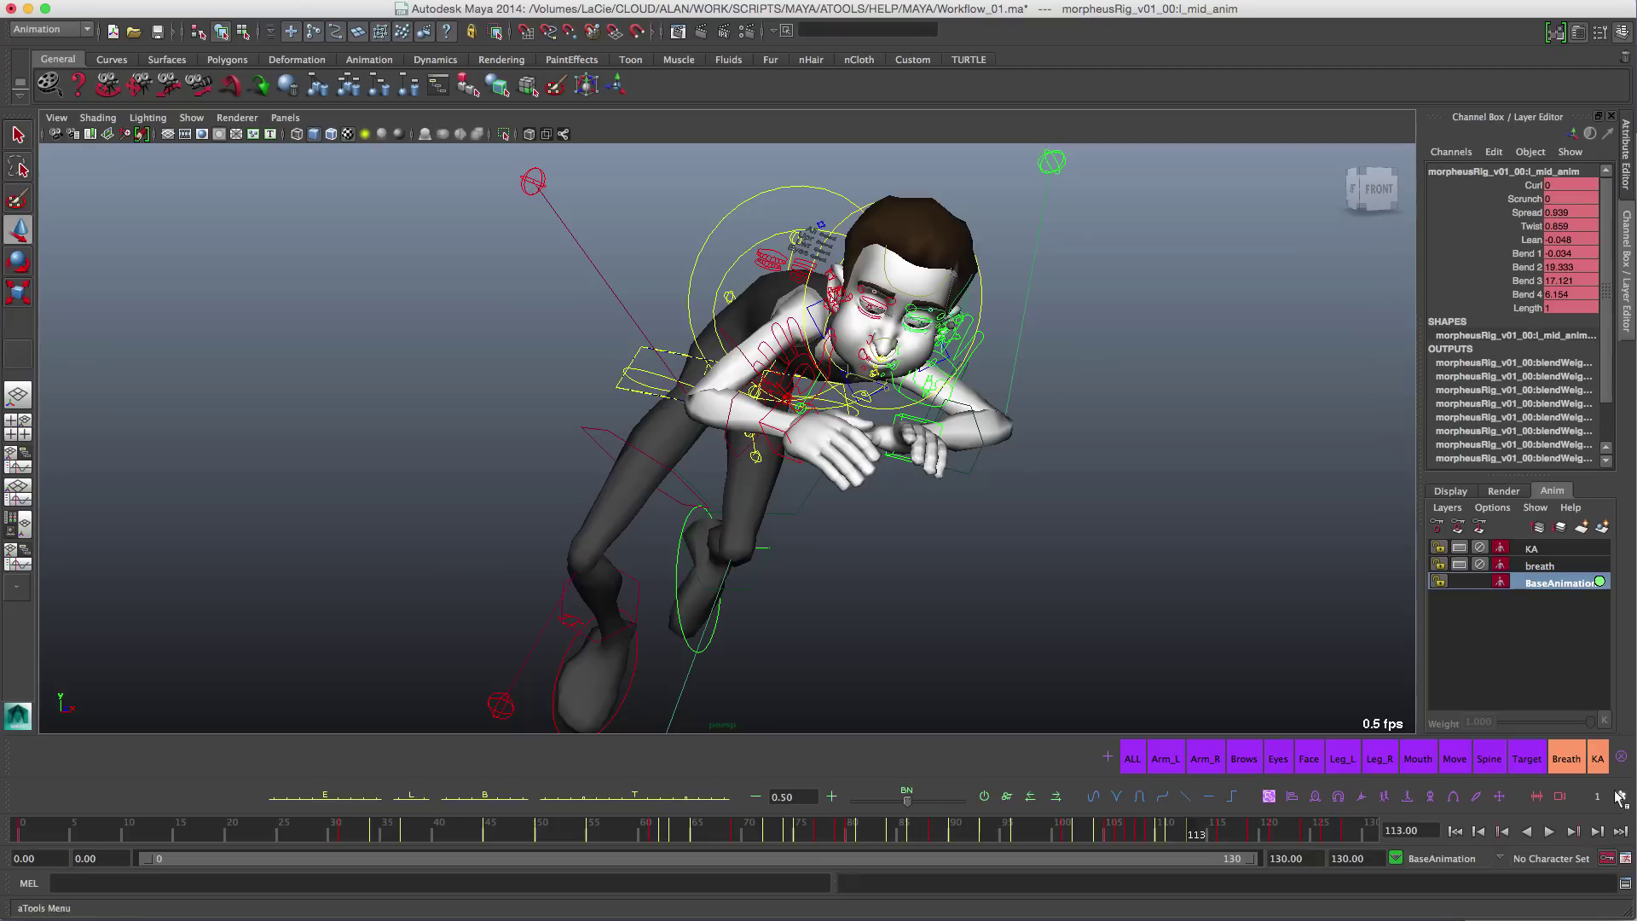
click(1200, 514)
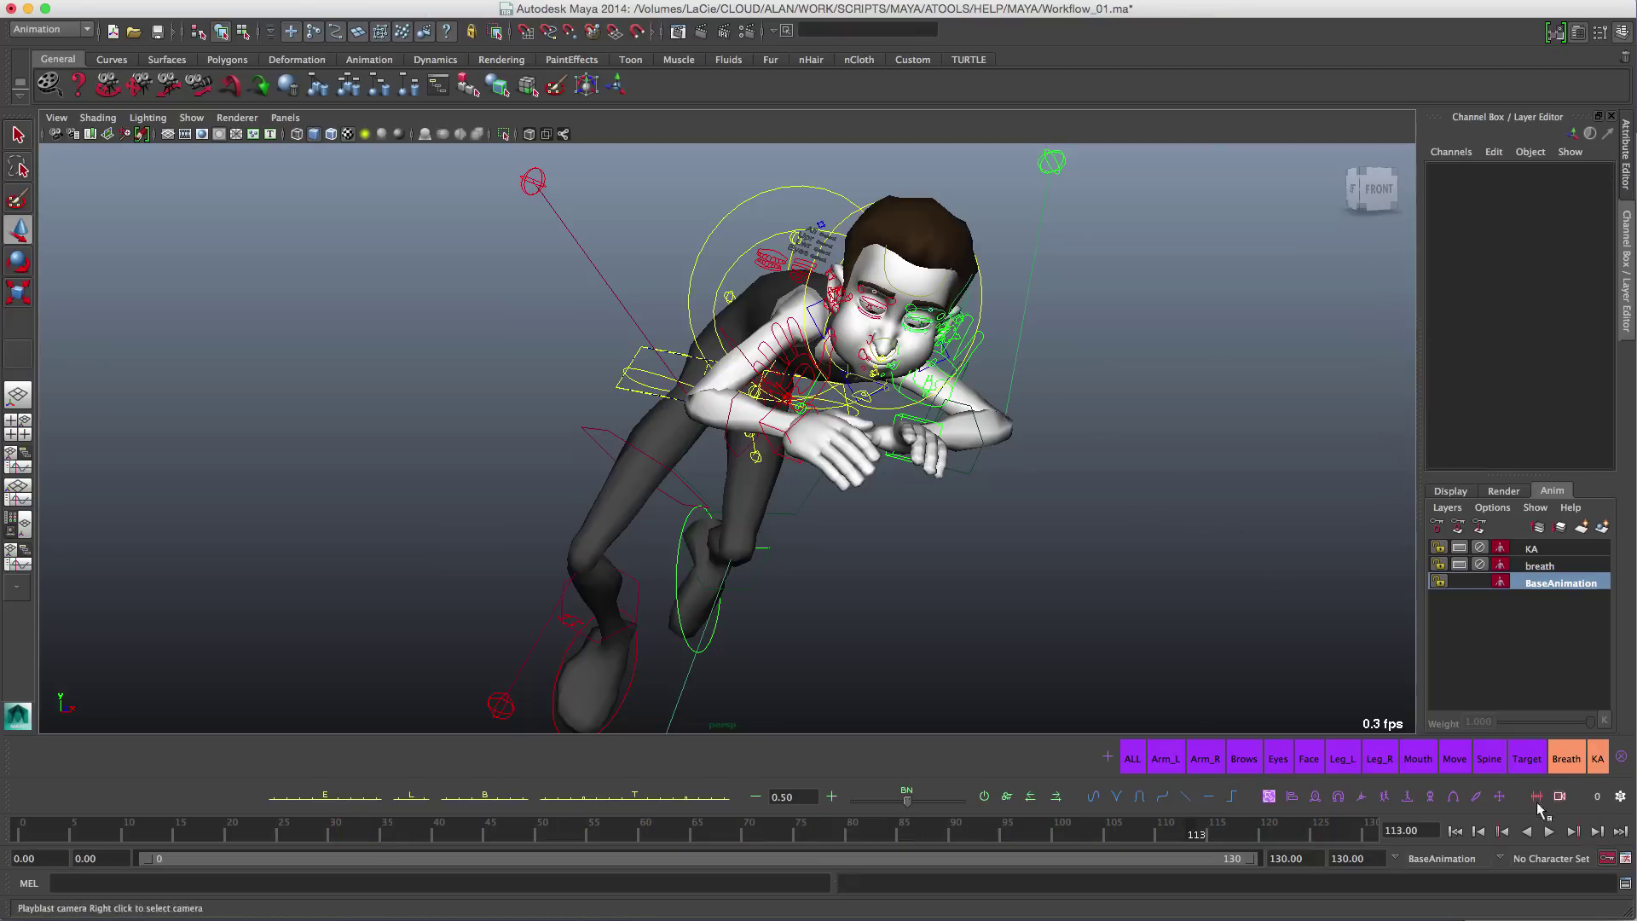
Step: Move the Maya window so the aTools options menu fits on screen, and review its settings, including Animation Crash Recovery
click(1620, 796)
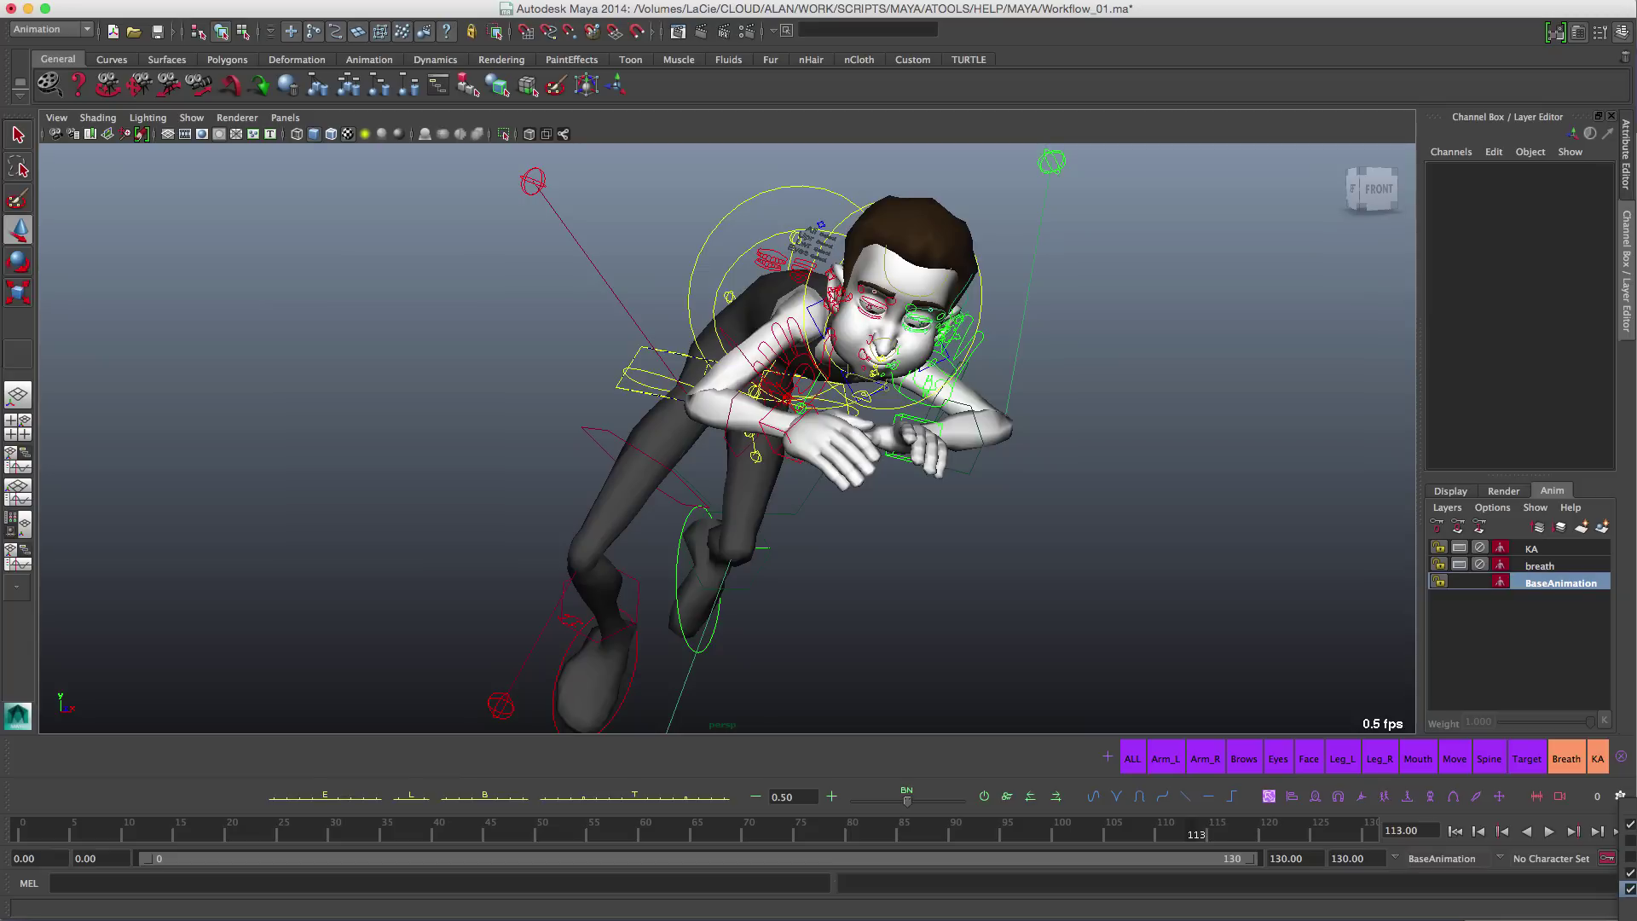
click(1272, 451)
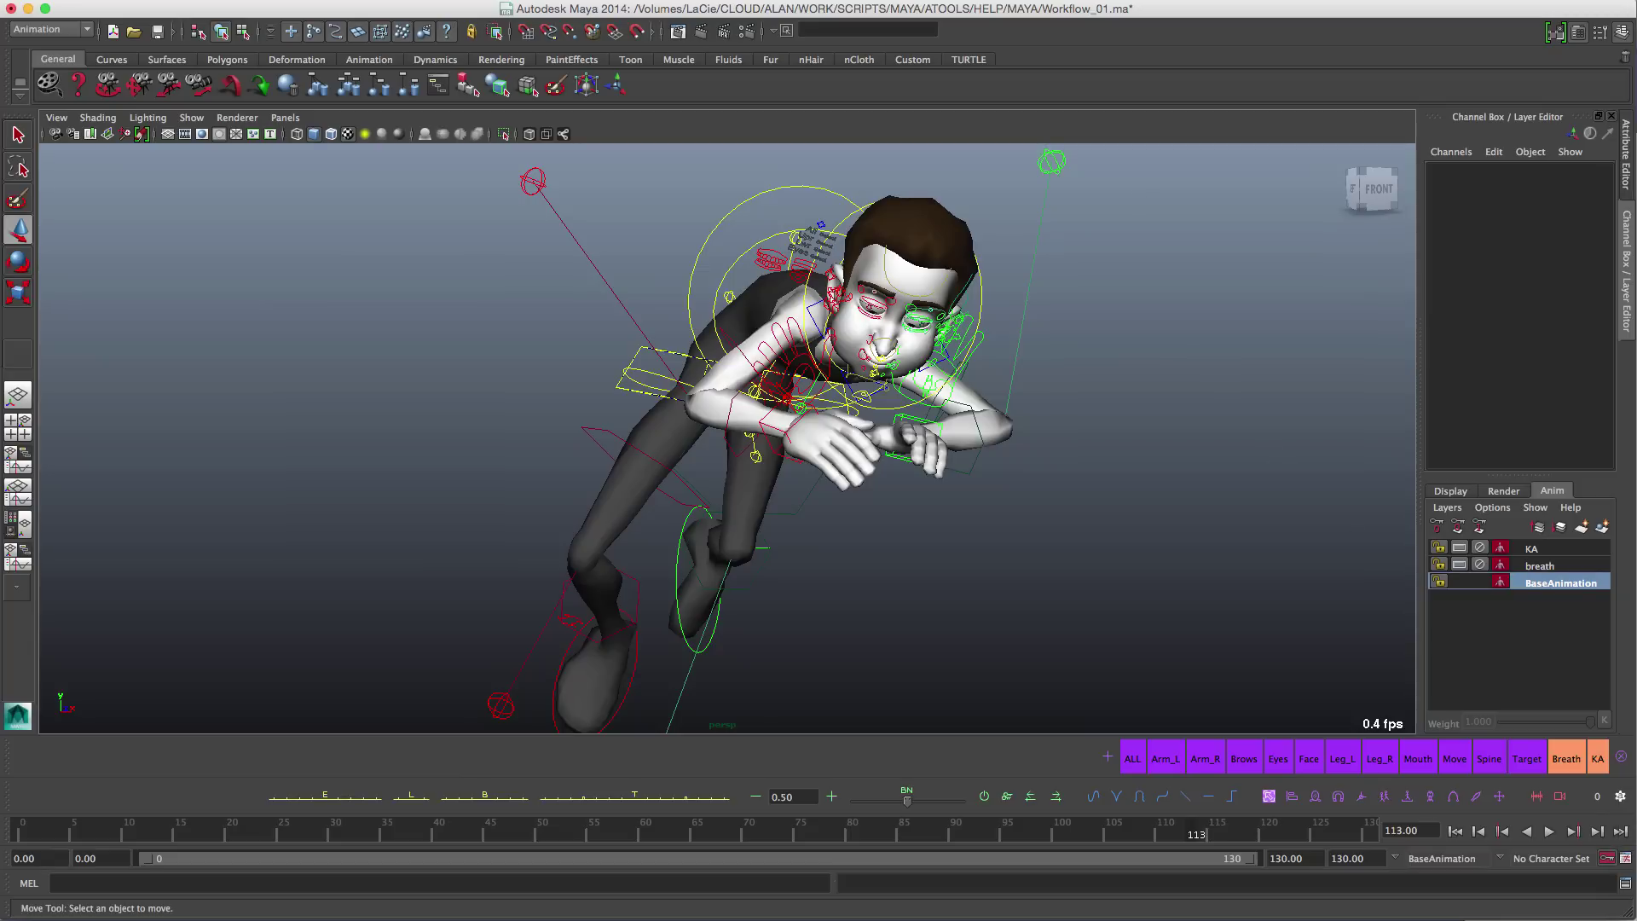
mouse_move(1248, 13)
mouse_down()
mouse_move(1054, 3)
mouse_move(1261, 0)
mouse_move(1247, 0)
mouse_up()
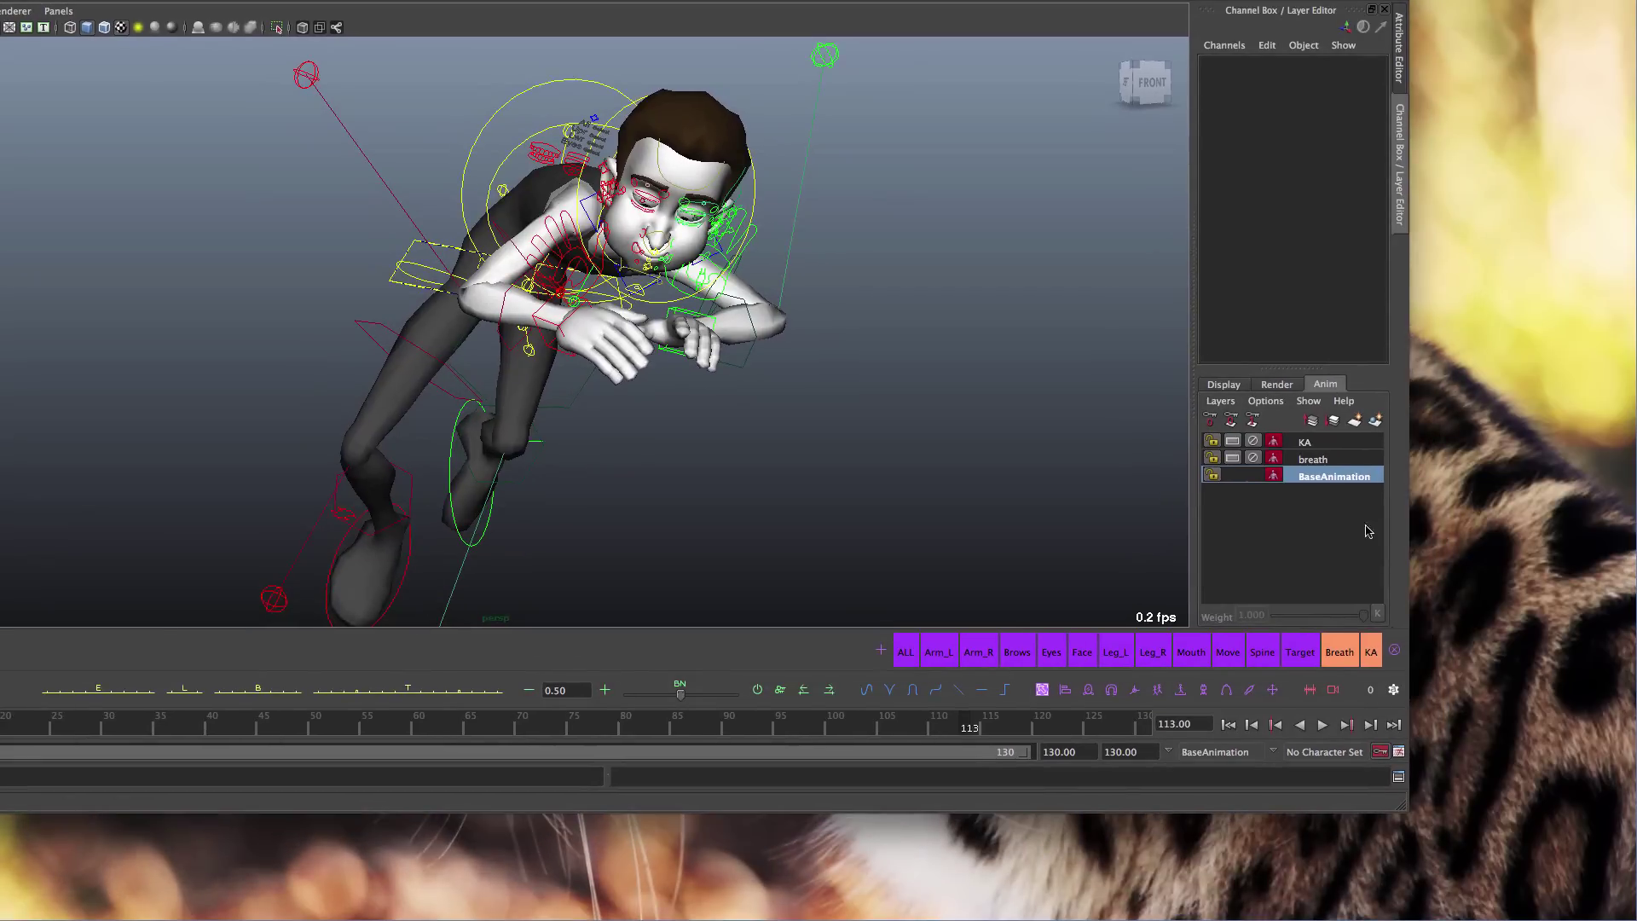
click(1395, 690)
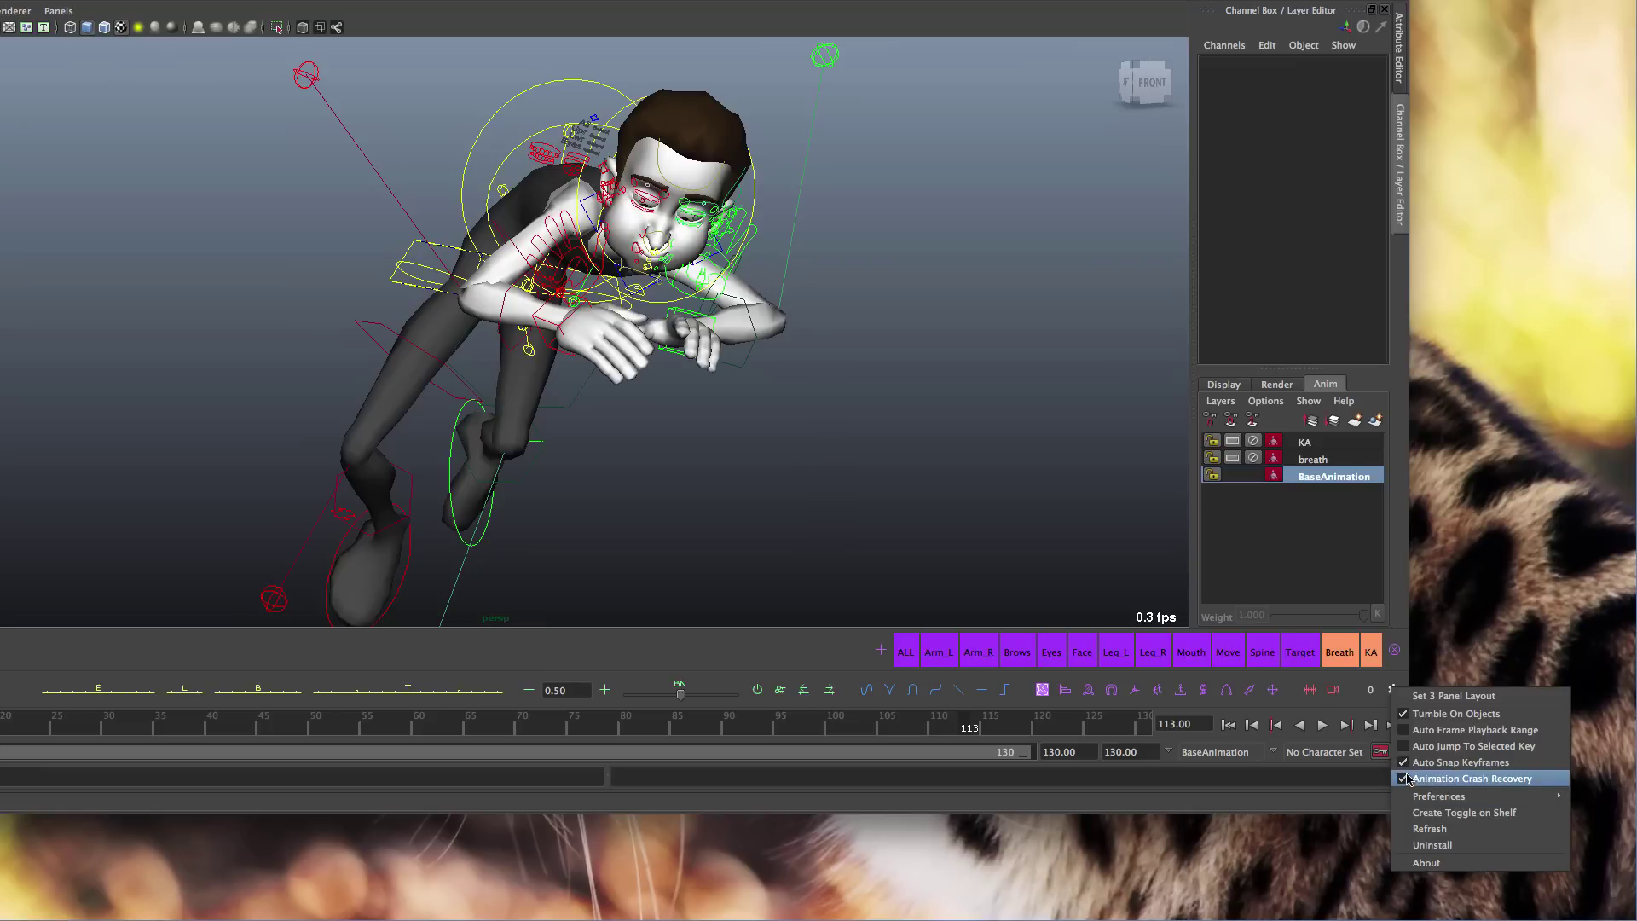
click(1042, 501)
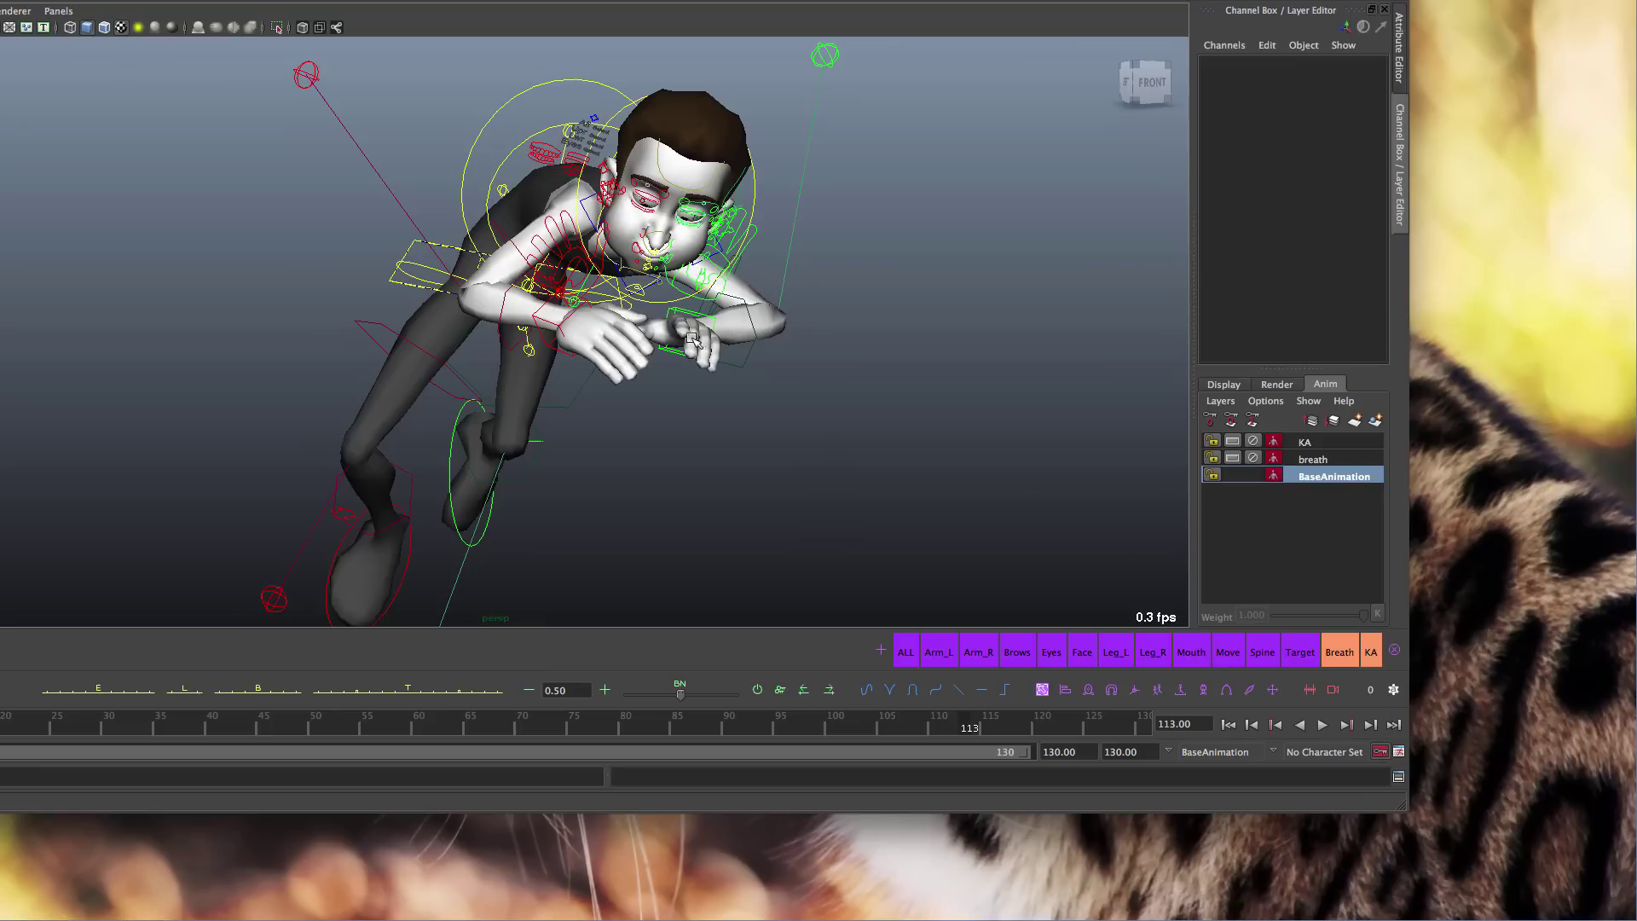
Step: Lower the left hand's IK control and pull the right hand's IK control far out to the side of the body at frame 113
click(690, 340)
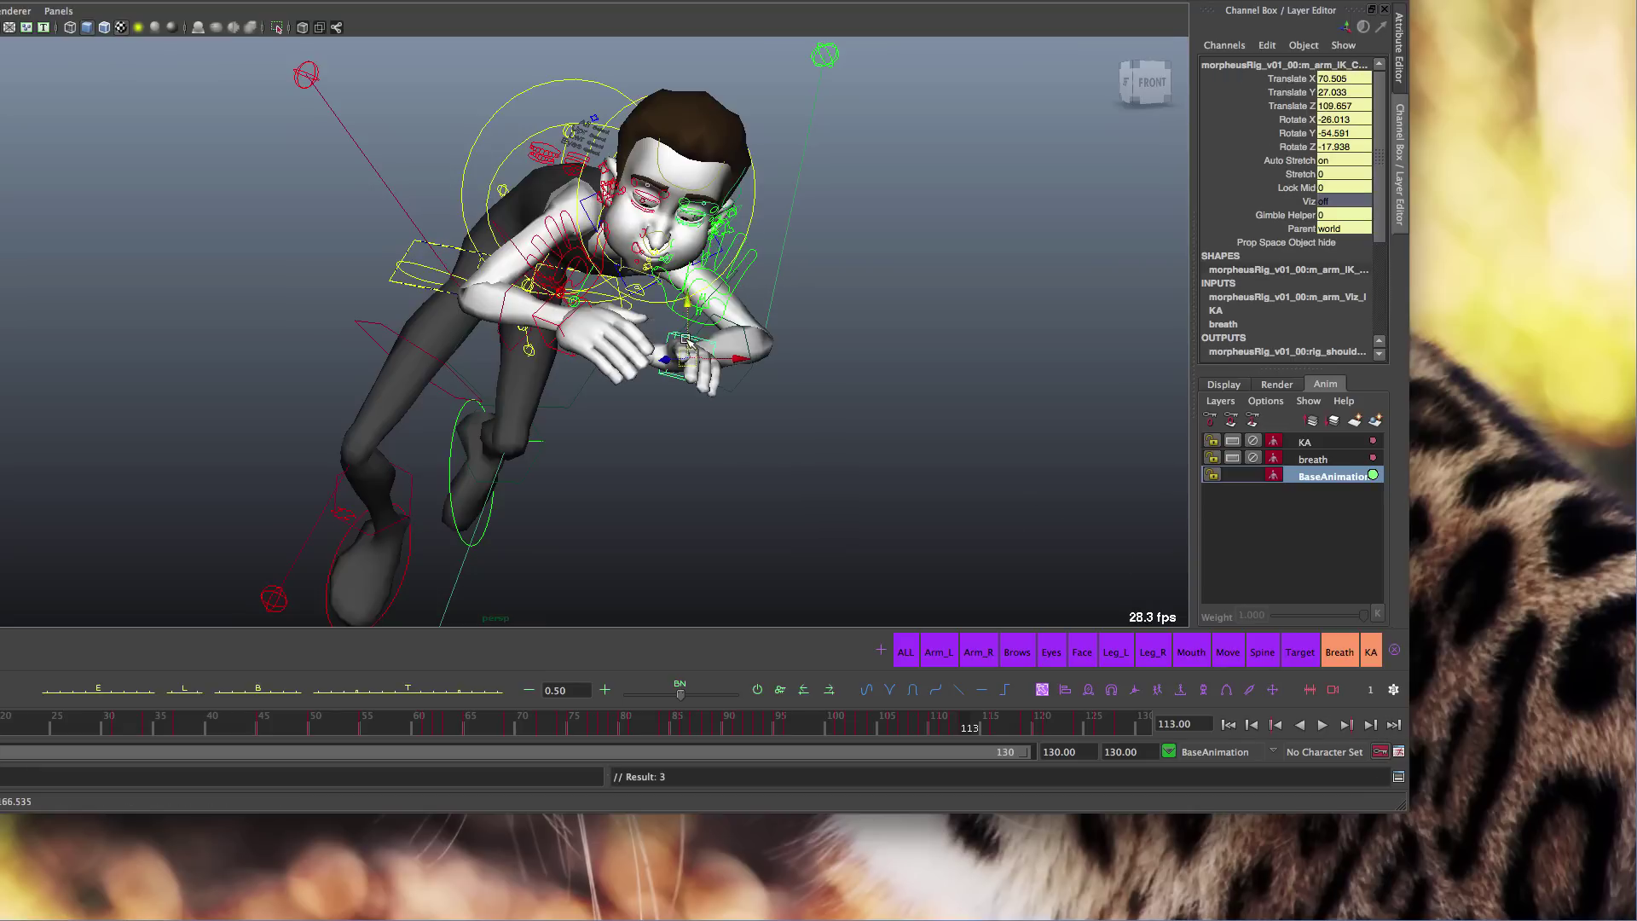
drag(685, 339, 762, 386)
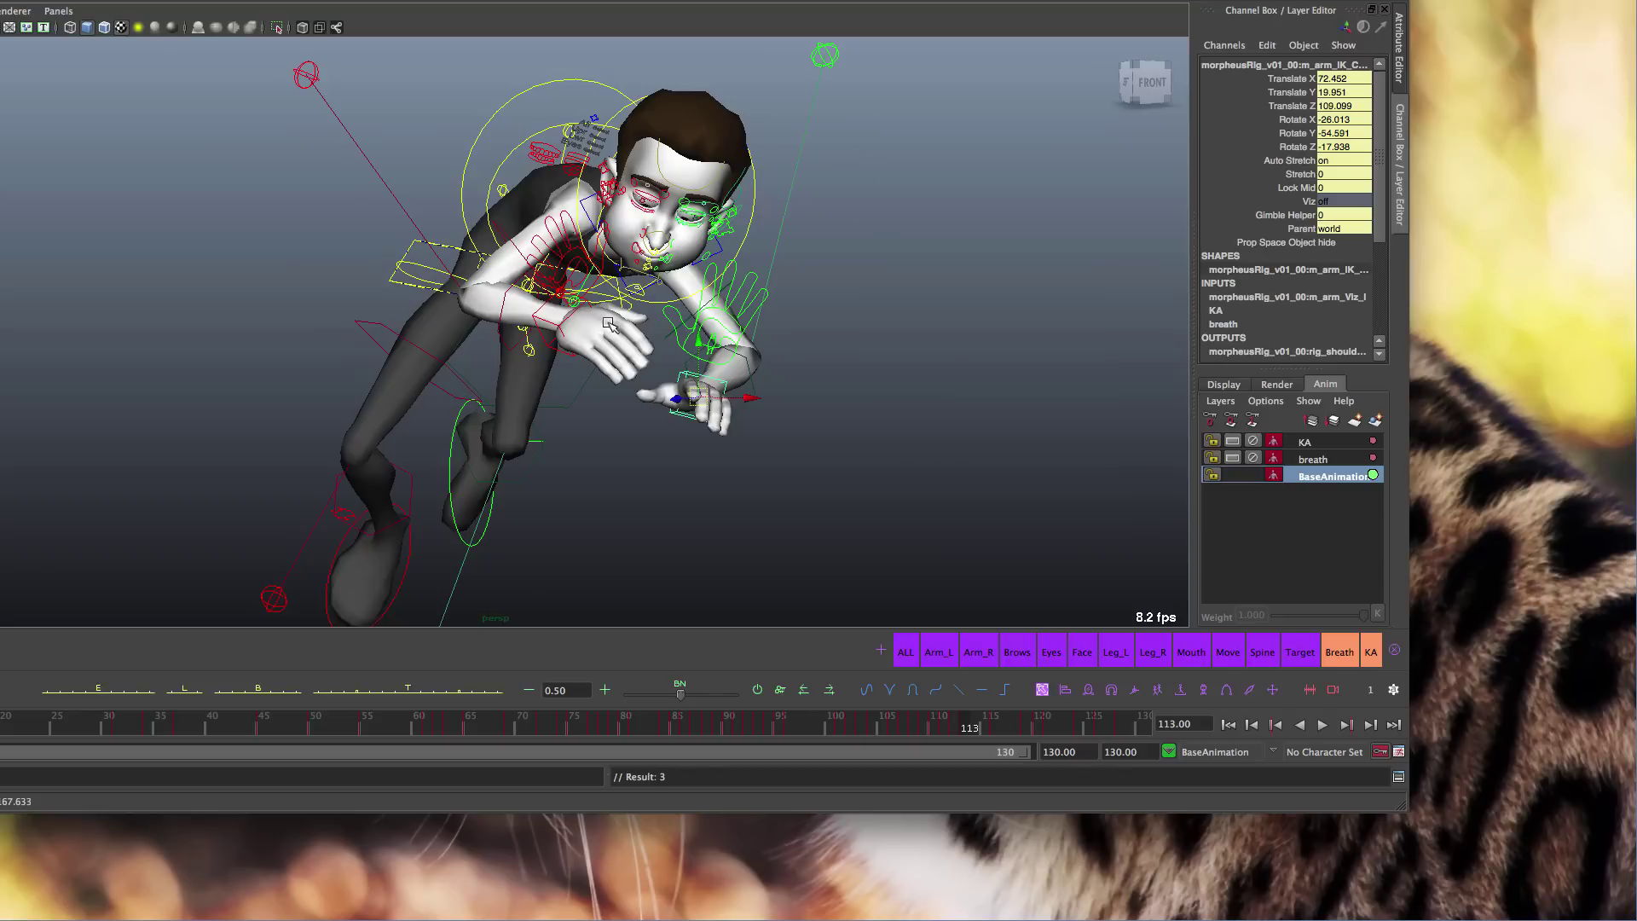
click(561, 335)
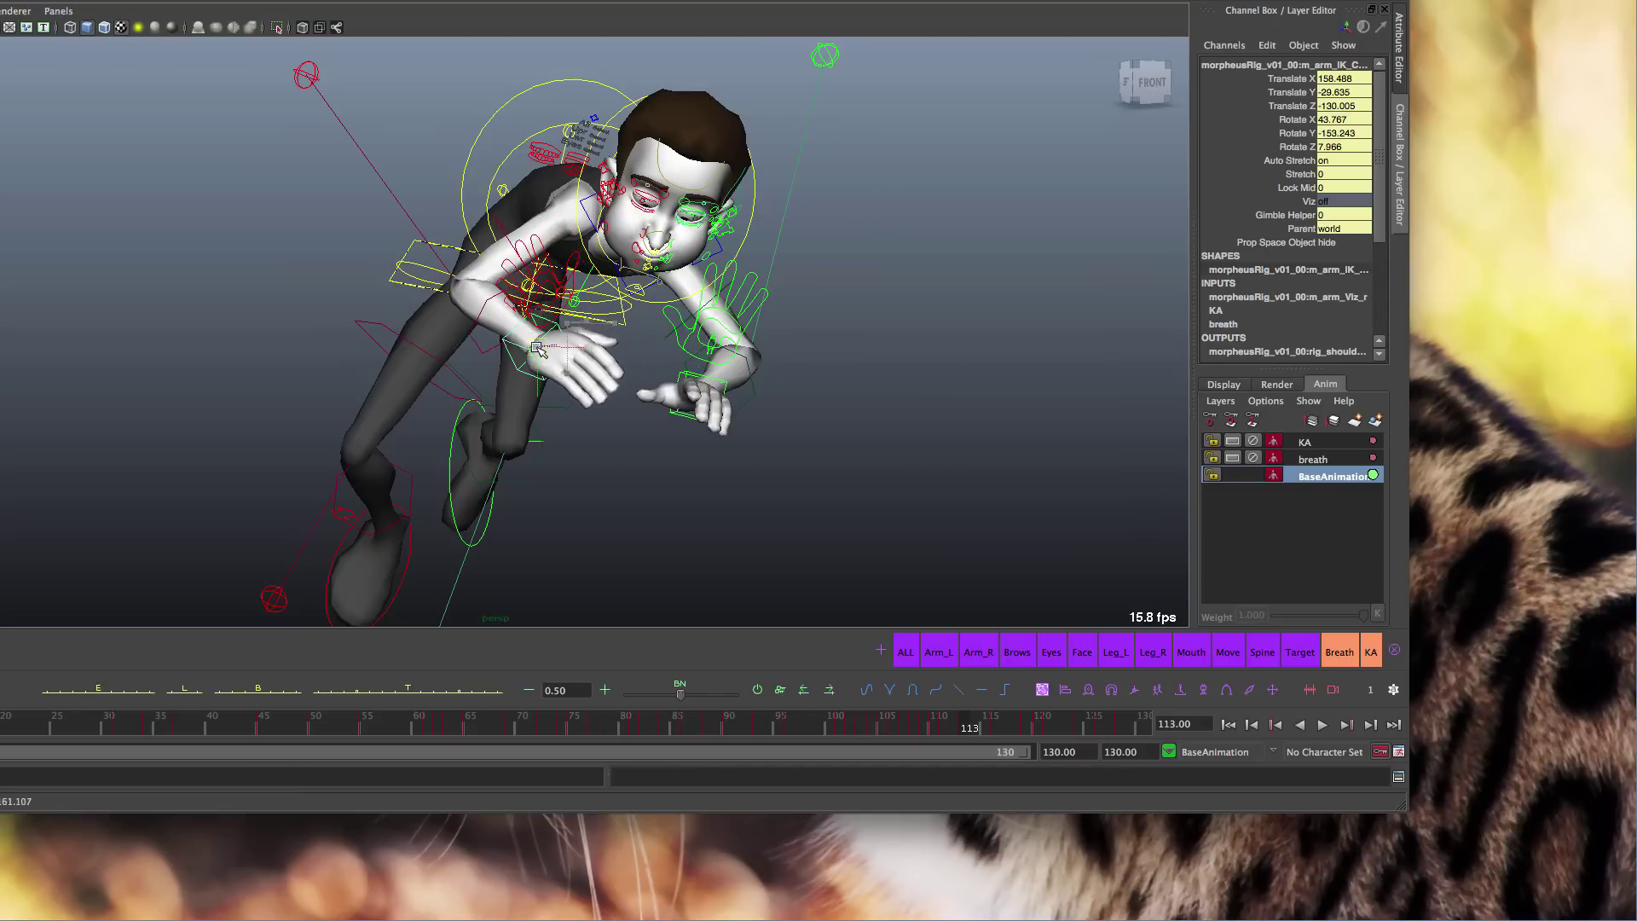
drag(560, 336, 144, 415)
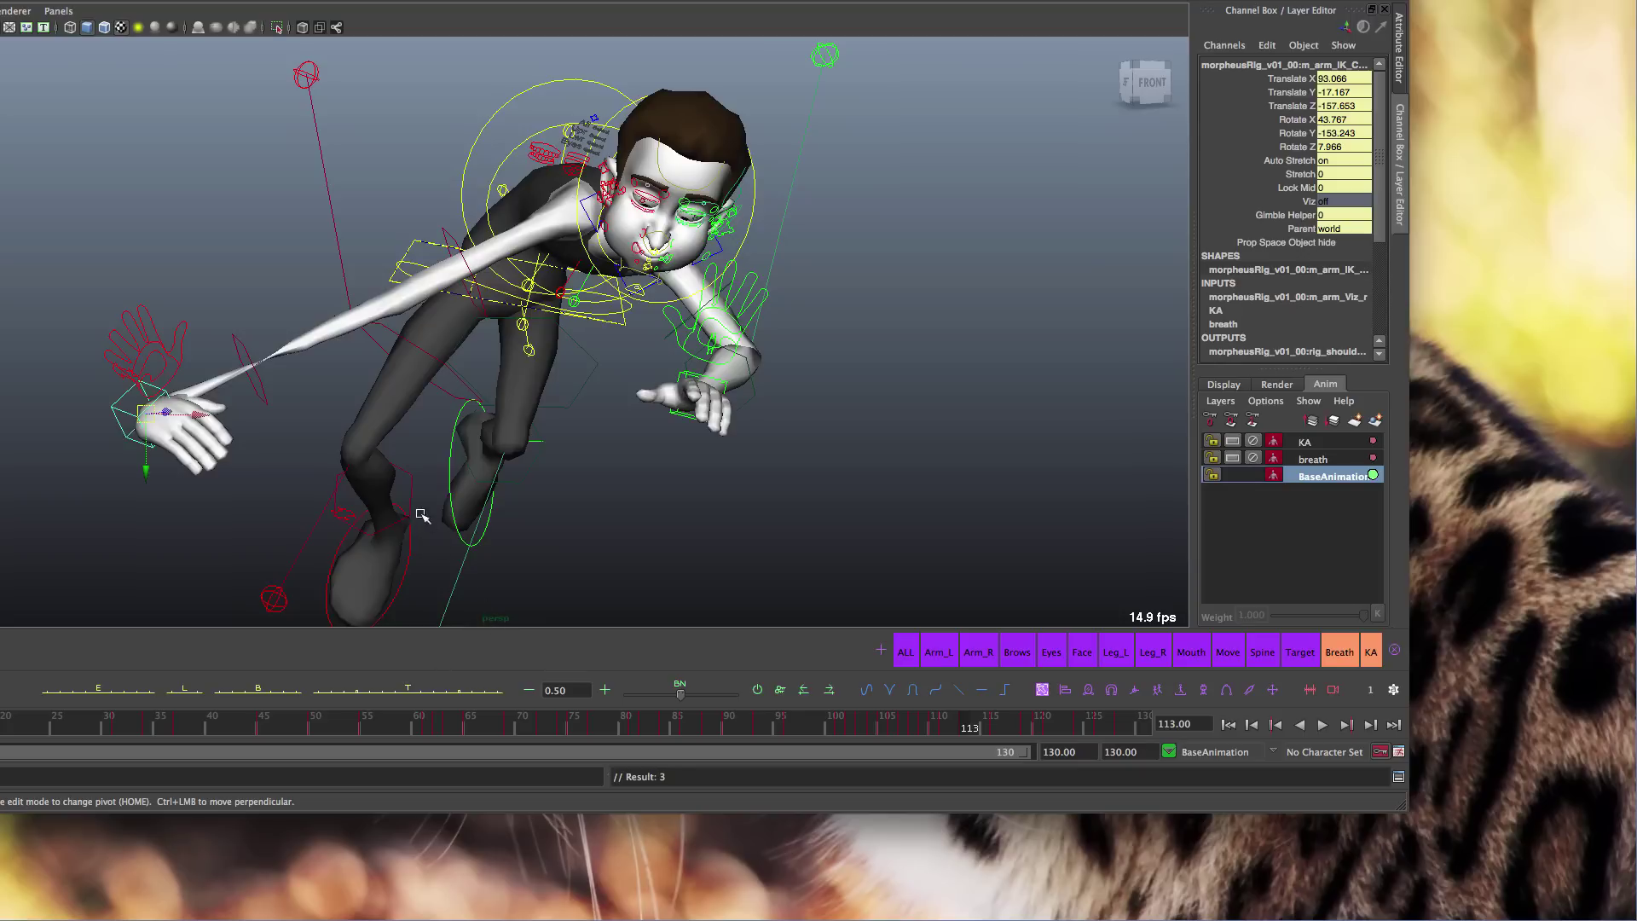
Step: Rotate the right hand's IK control so the hand hangs down, and stretch the arm farther out to about X 20.2, Y -20.2, Z -187.7
key(e)
drag(173, 452, 120, 504)
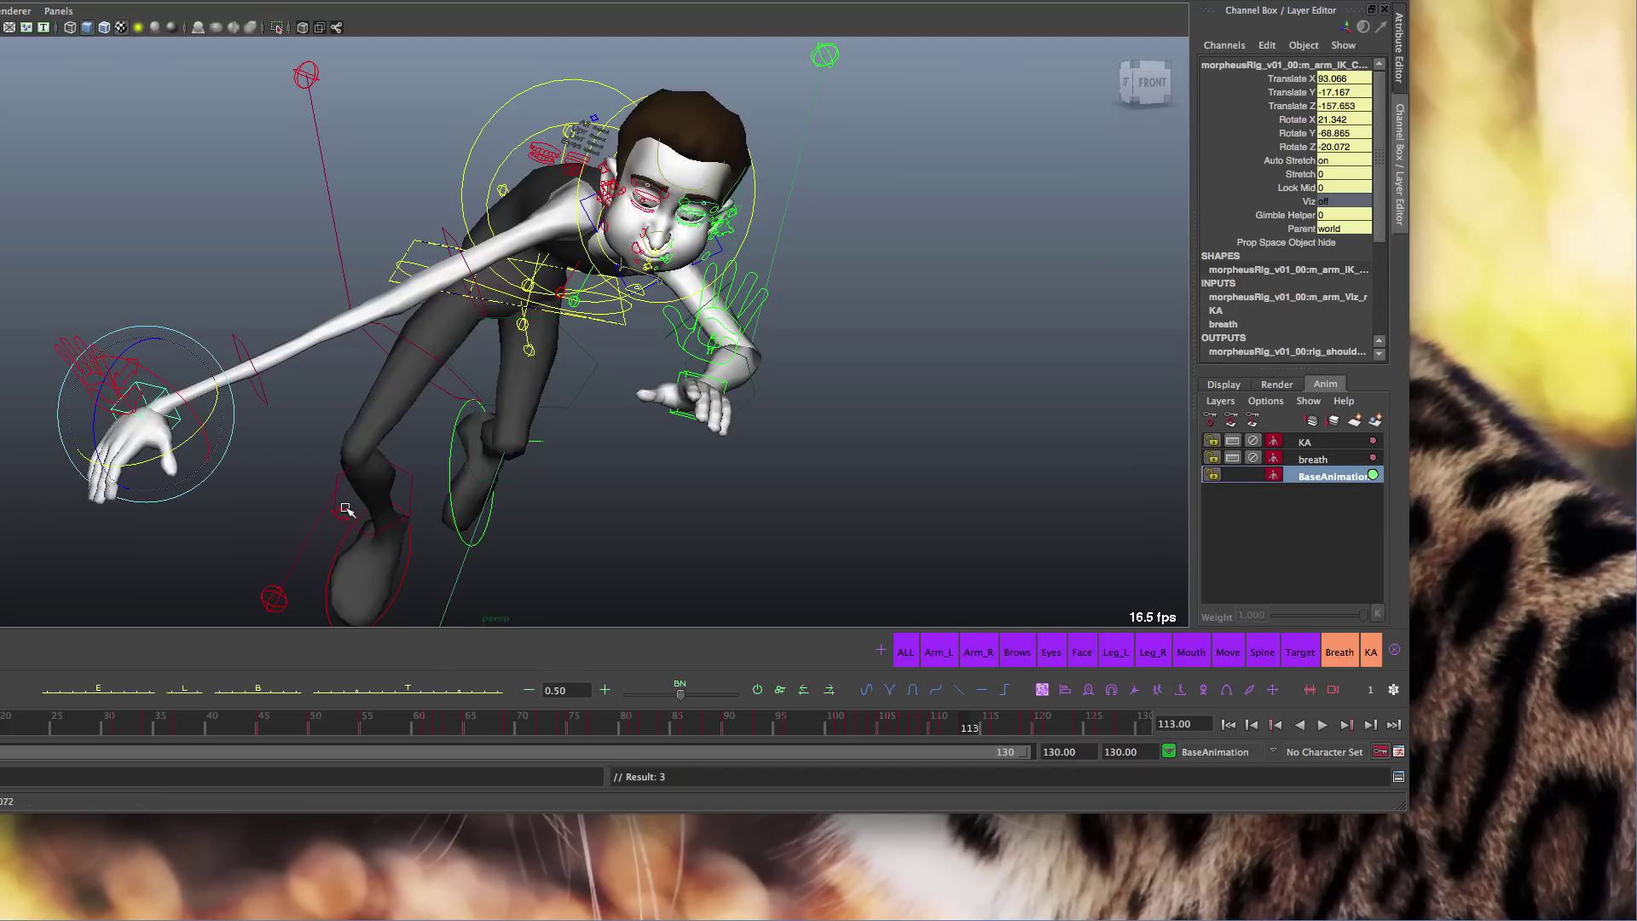
scroll(345, 509, down, 5)
key(w)
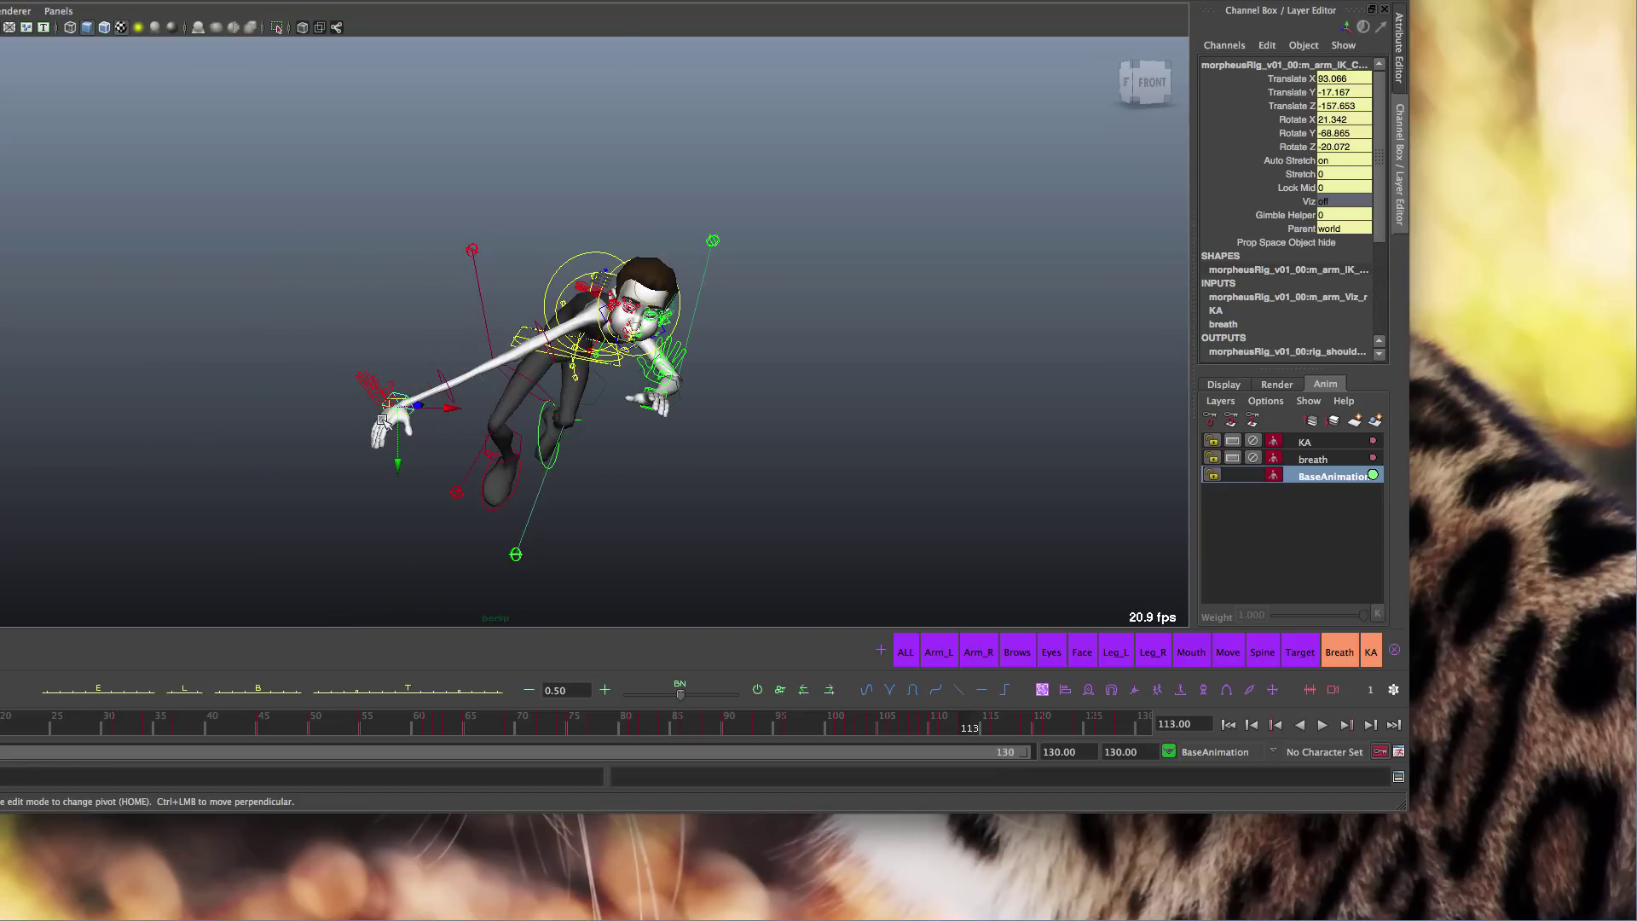
drag(383, 420, 181, 411)
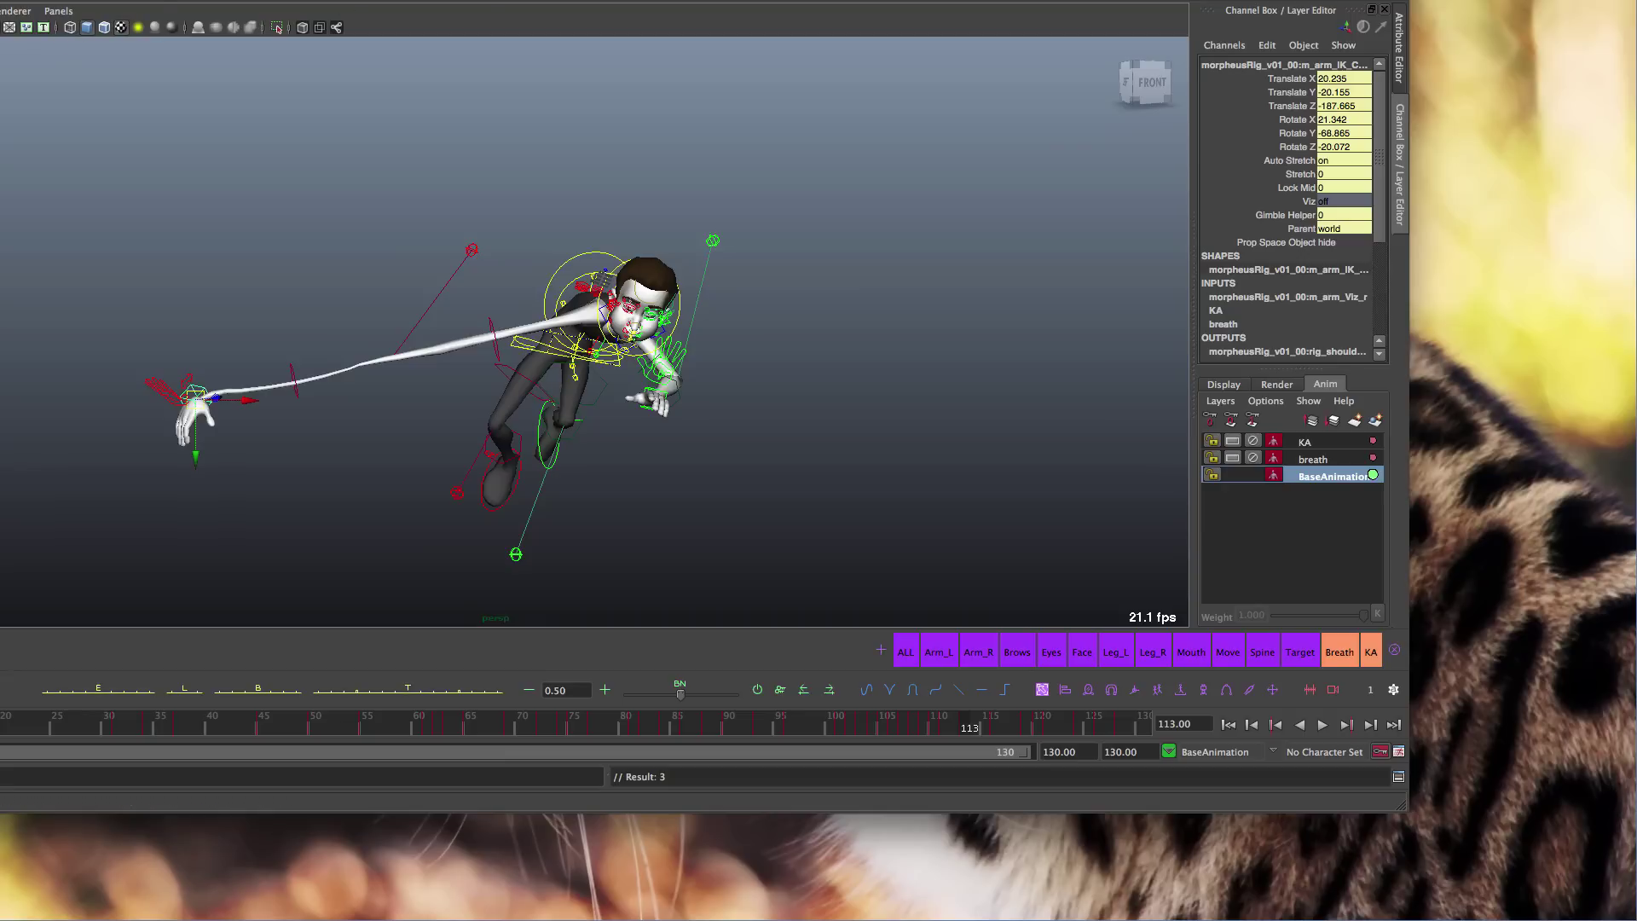
Step: Replace Workflow_01.ma with an empty untitled scene, discarding the unsaved changes
key(super+o)
click(885, 454)
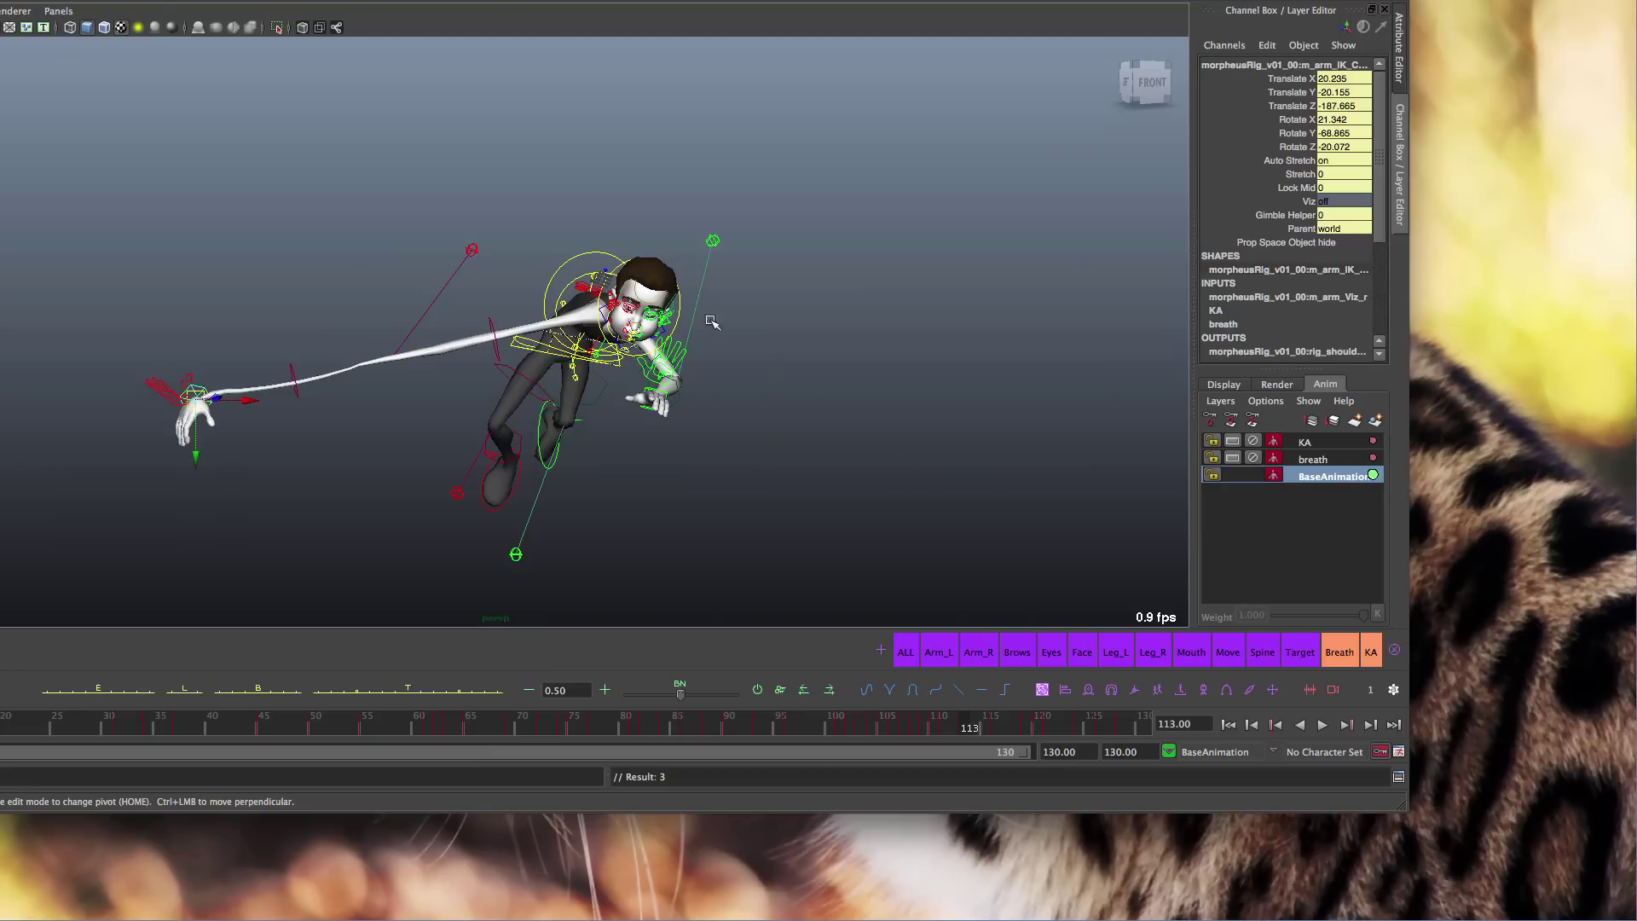
key(super+o)
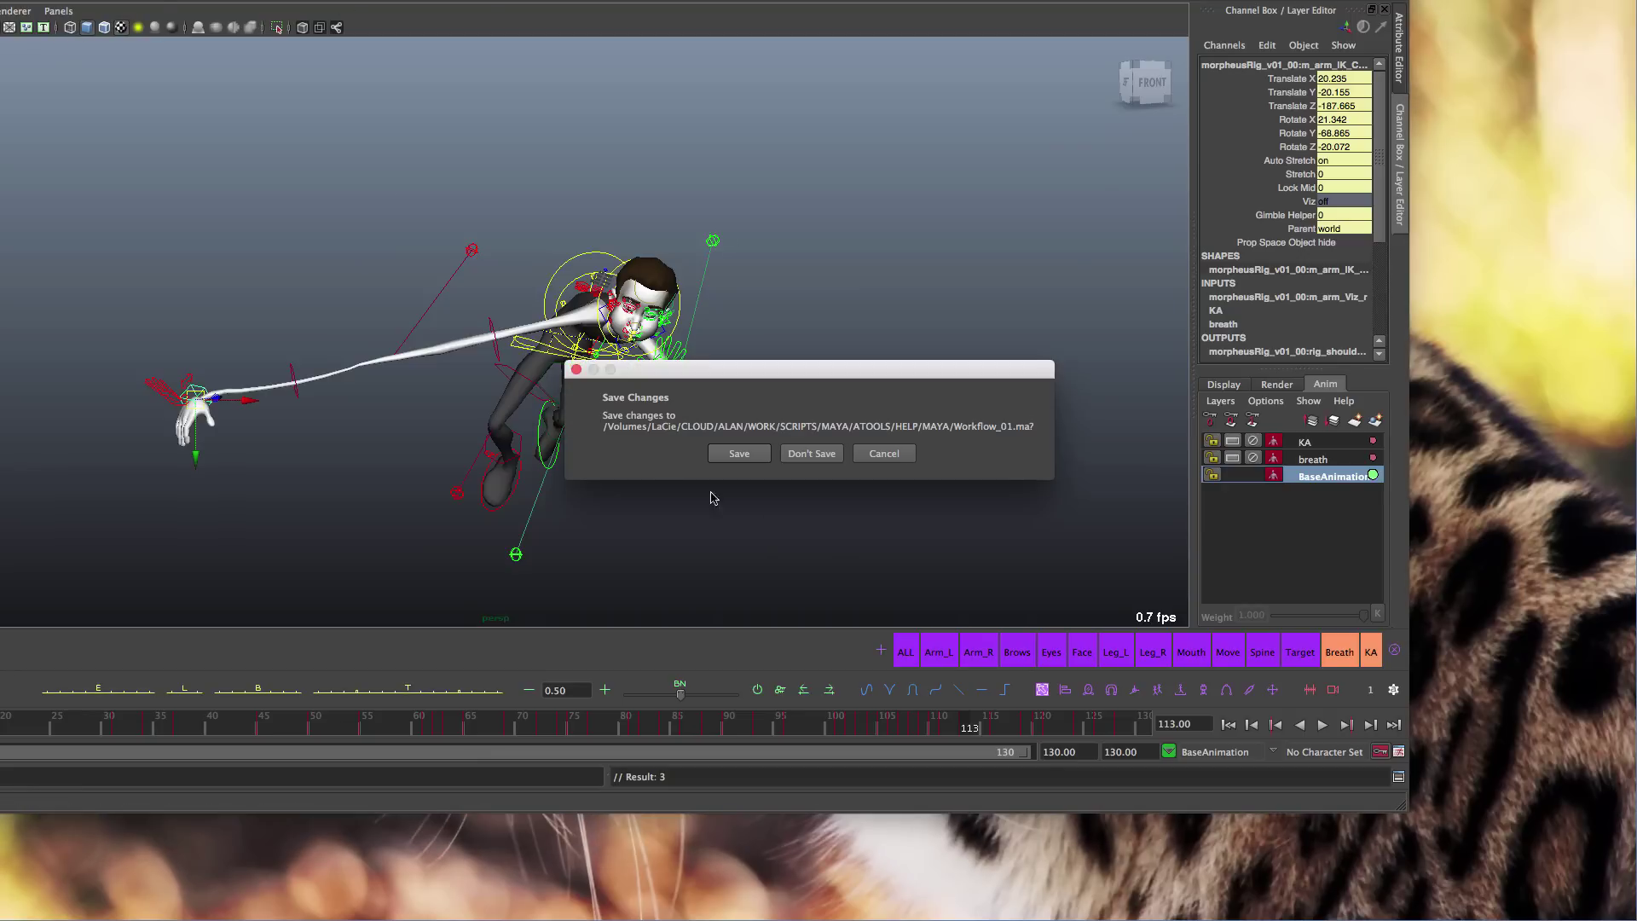
click(816, 458)
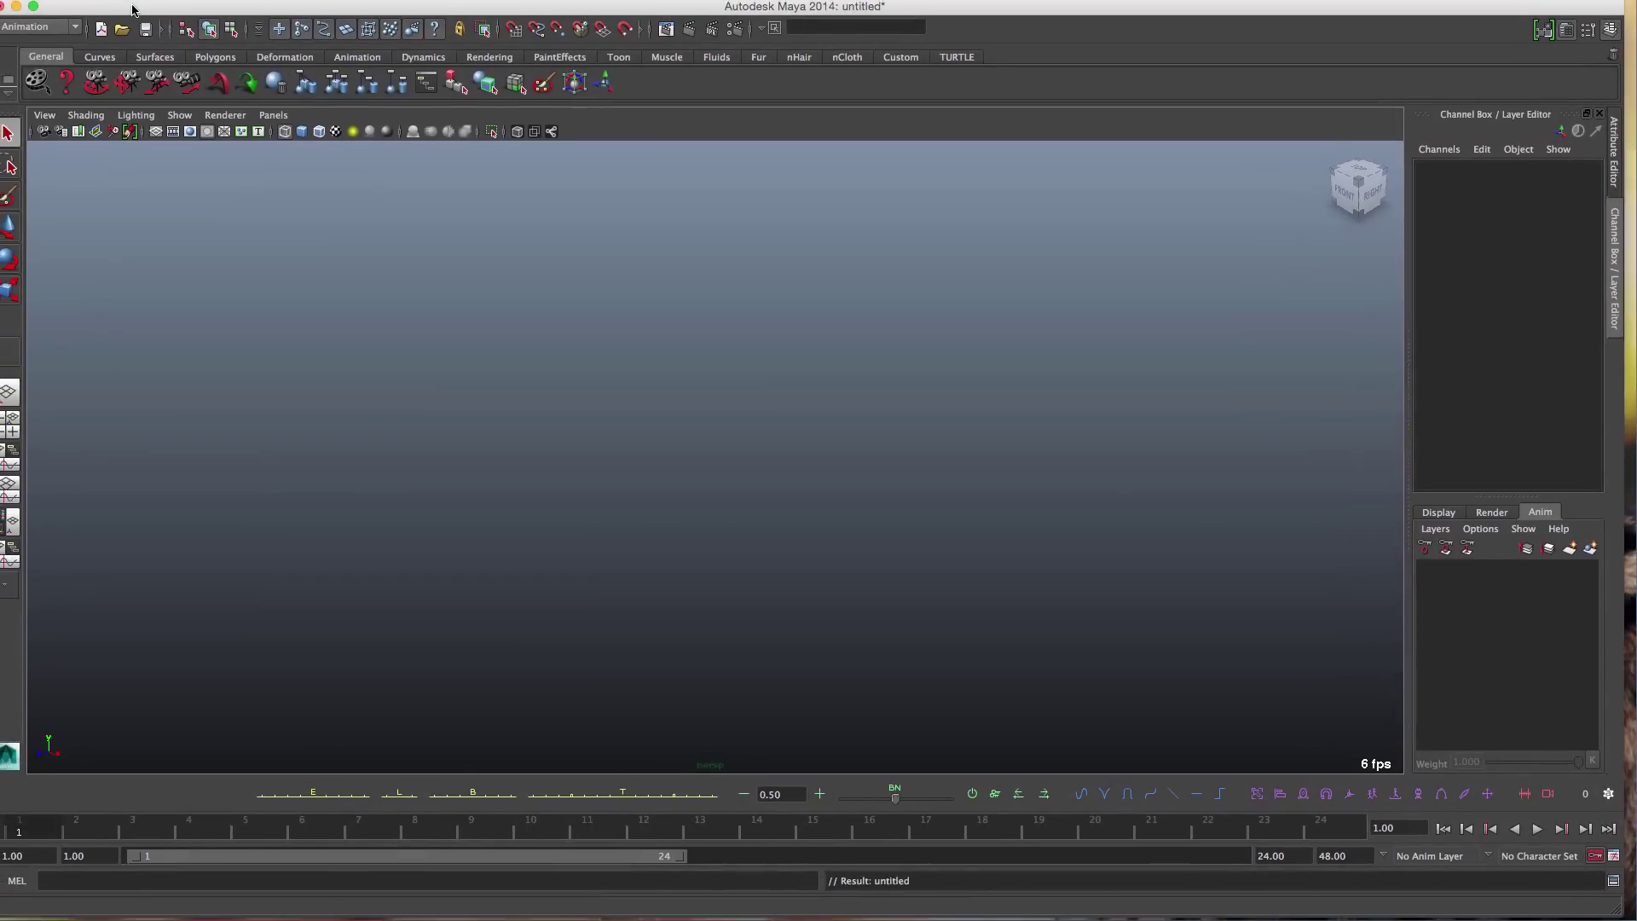
Step: Reopen Workflow_01.ma from the recent files without saving the untitled scene
right_click(135, 34)
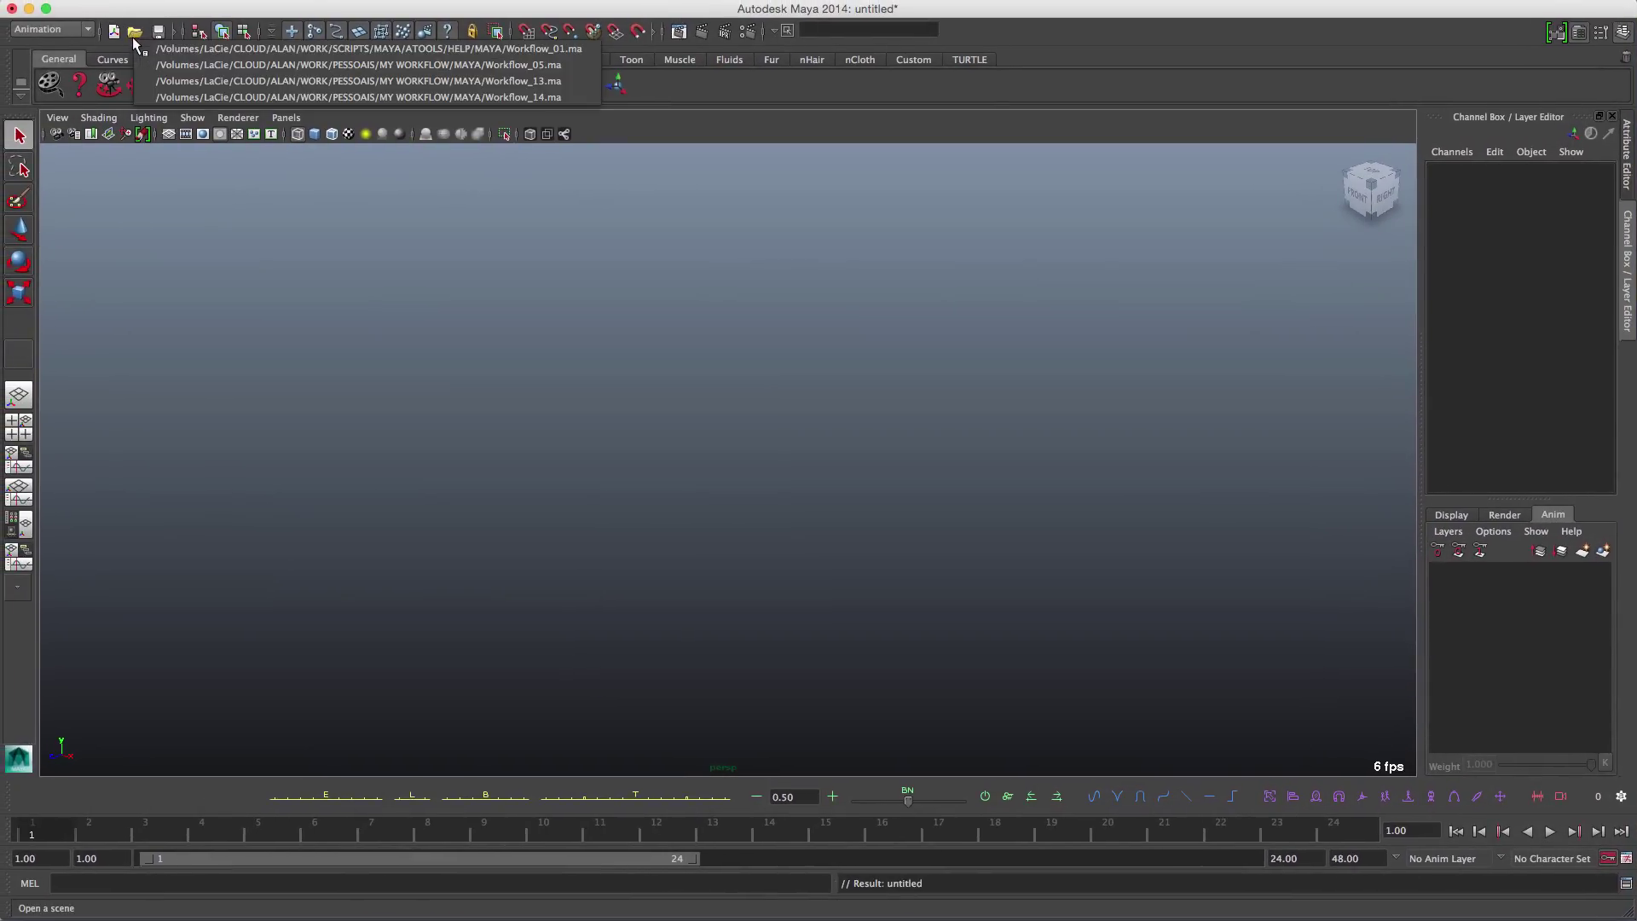
click(169, 49)
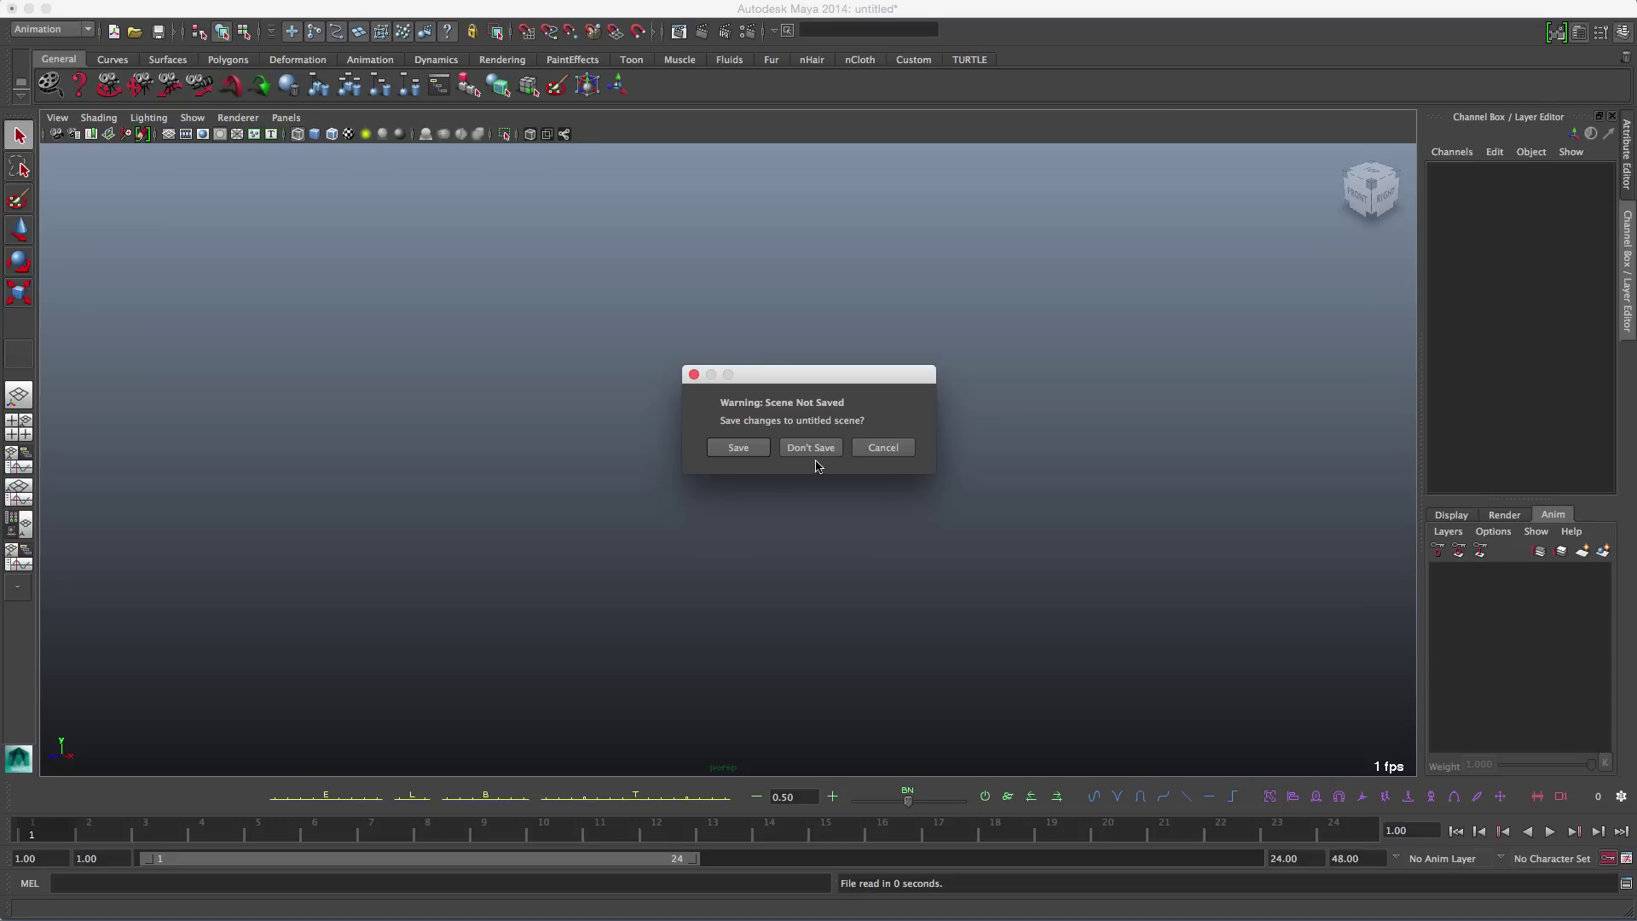
click(817, 449)
click(689, 666)
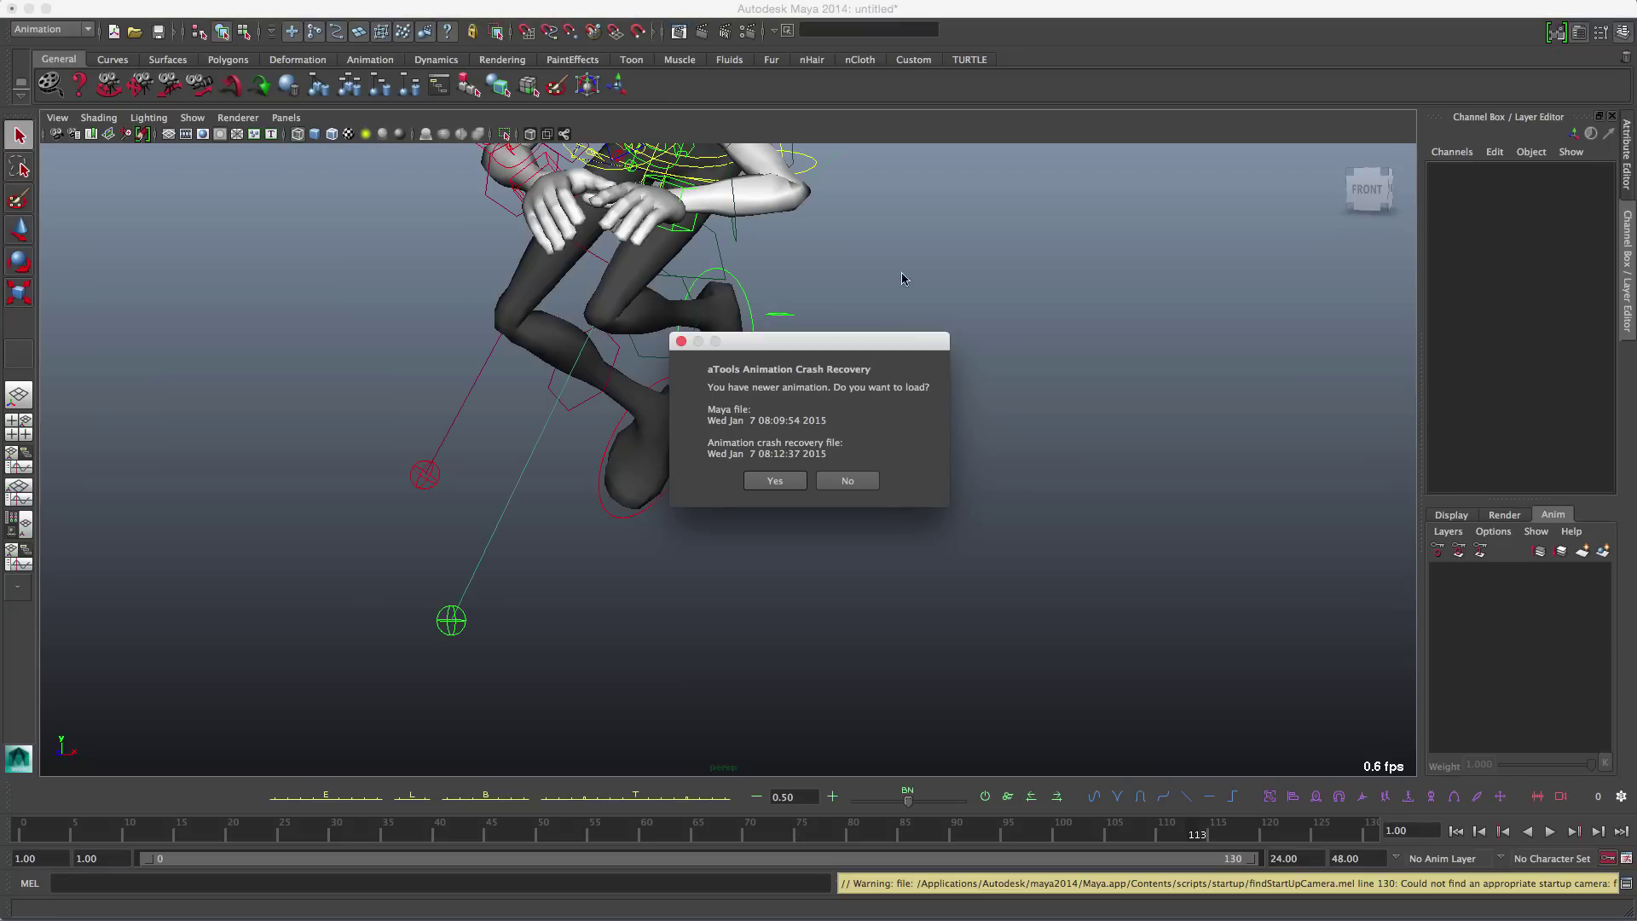
Step: Accept loading the newer animation from aTools Animation Crash Recovery each time it is offered
drag(811, 339, 938, 302)
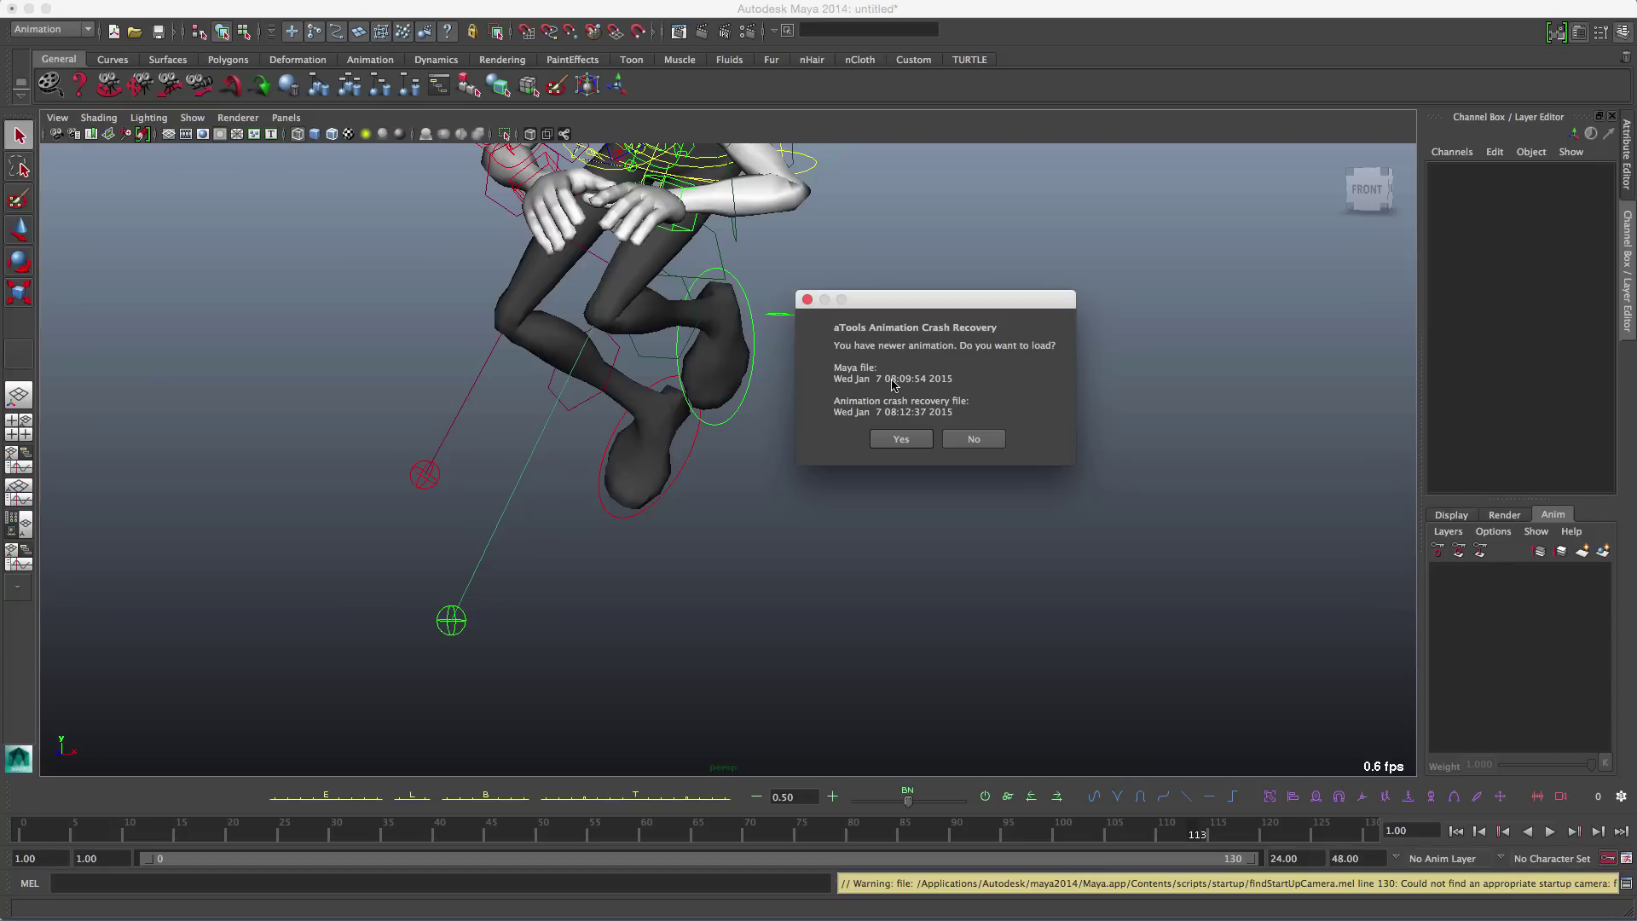
click(902, 440)
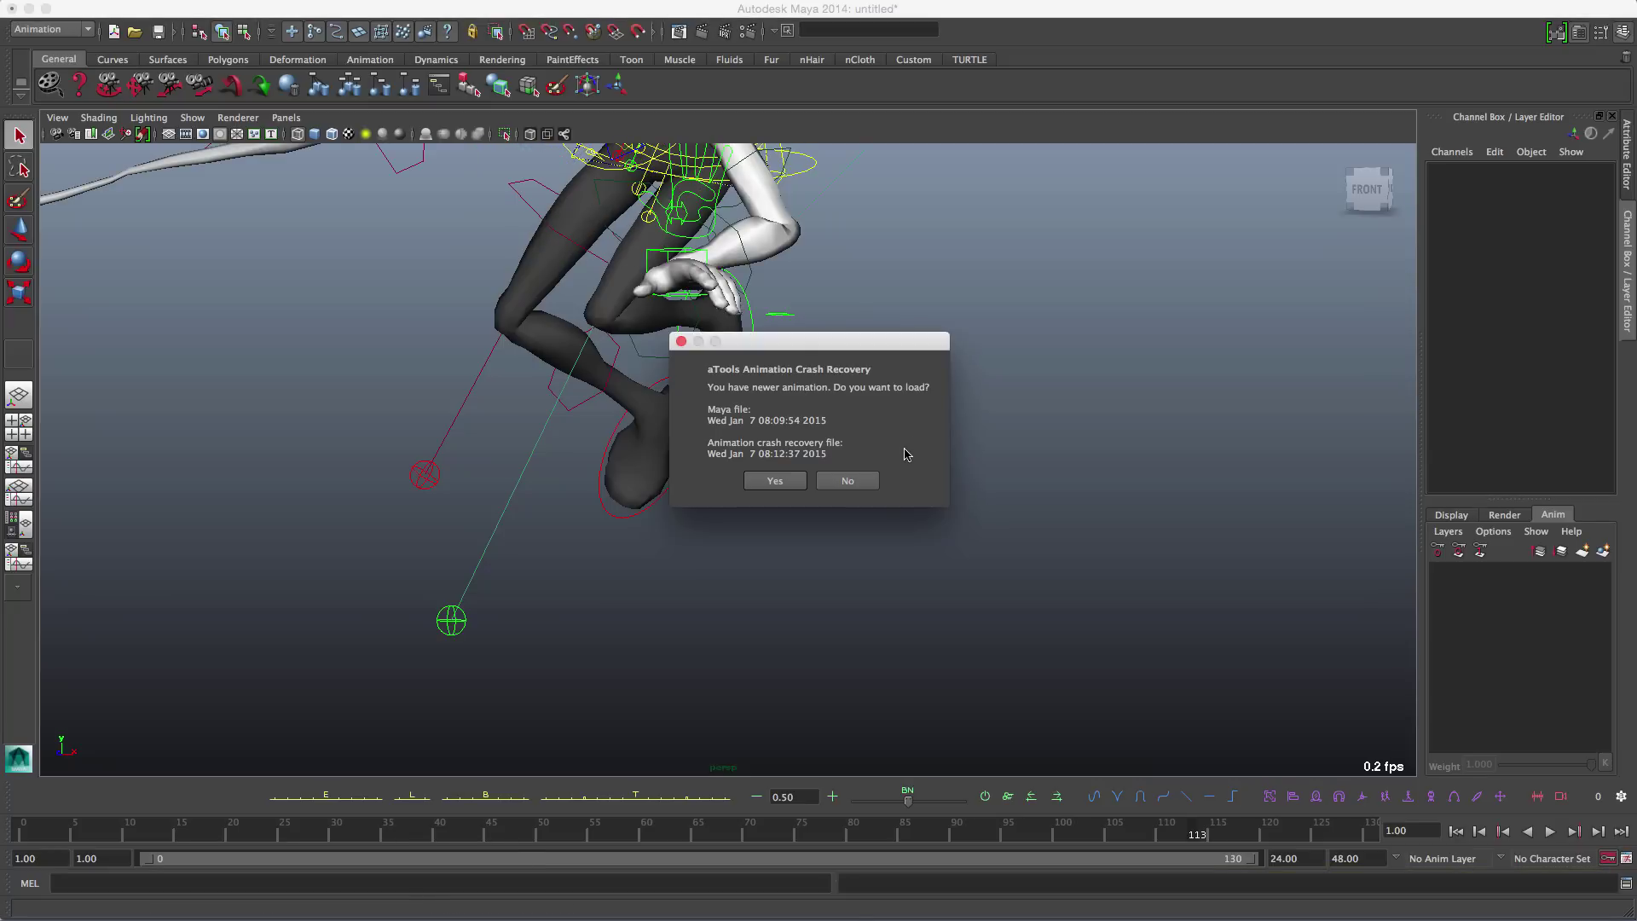
drag(844, 344, 864, 324)
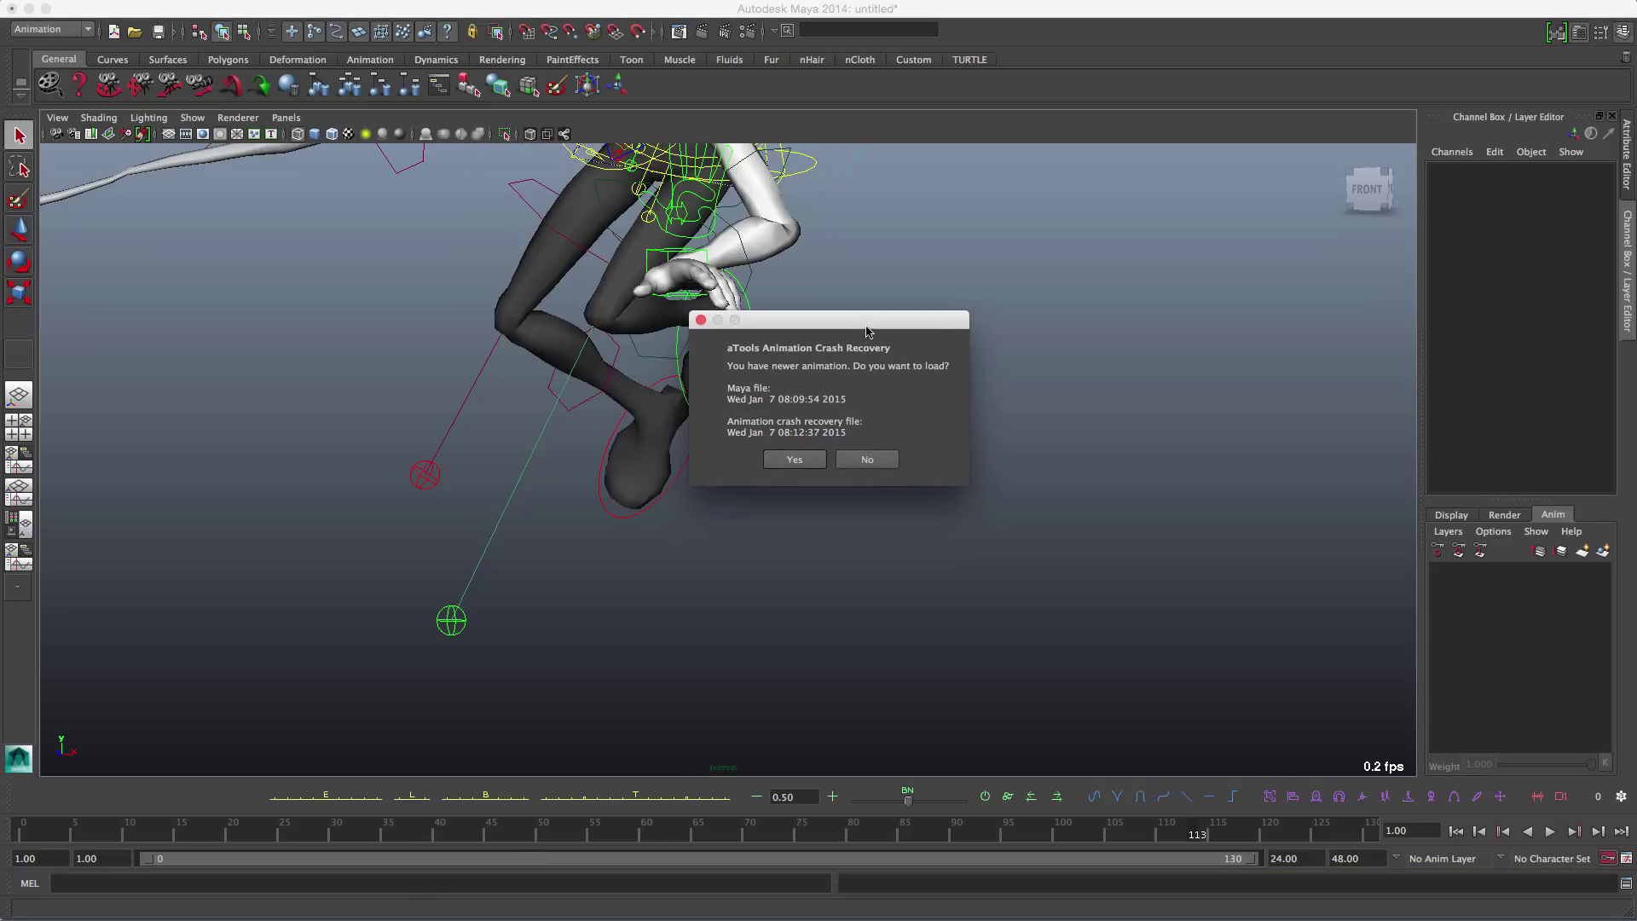
click(795, 461)
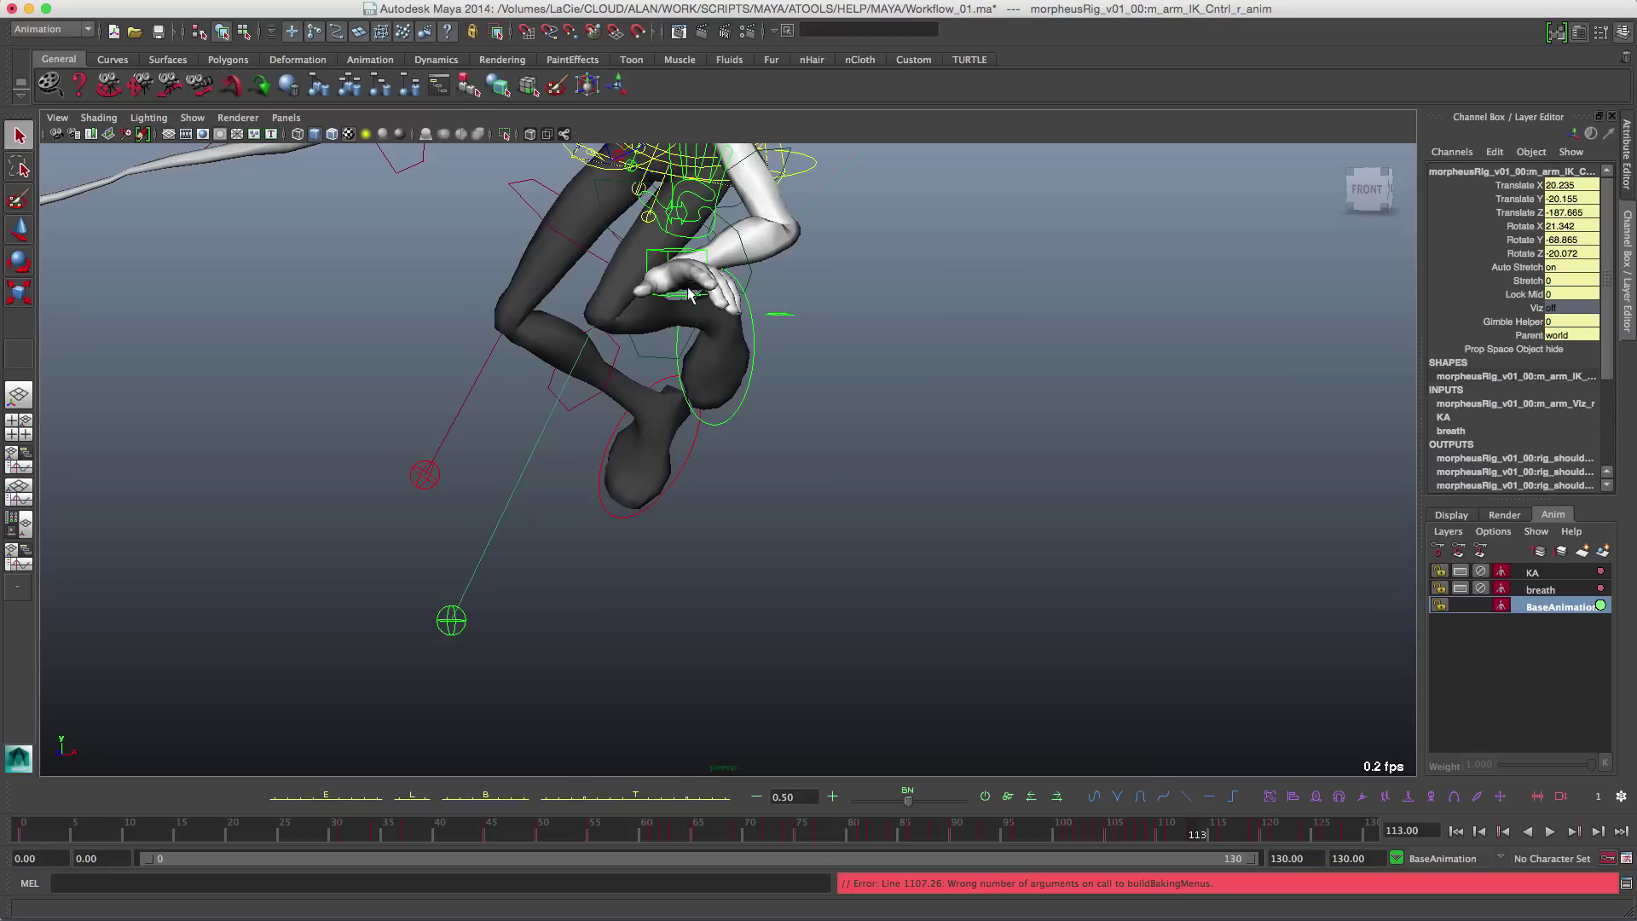
Step: Frame the whole character and play back the recovered animation to check the stretched right arm pose, then stop playback
alt+middle_drag(692, 261, 799, 395)
alt+right_drag(799, 396, 601, 456)
alt+middle_drag(601, 457, 739, 437)
key(alt+v)
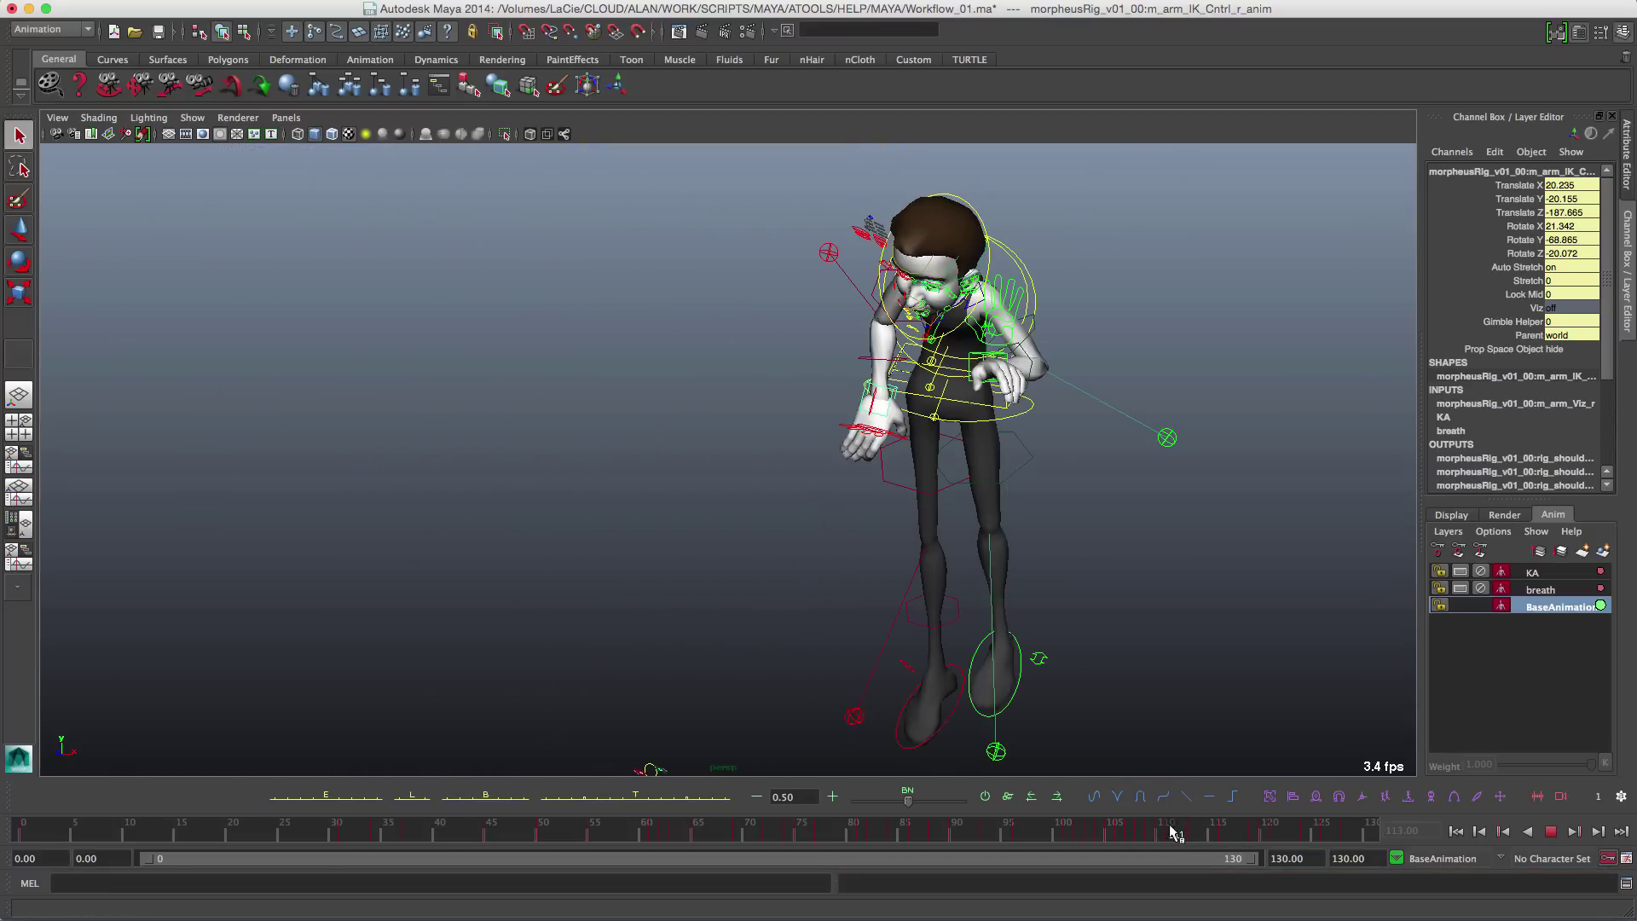
key(alt+v)
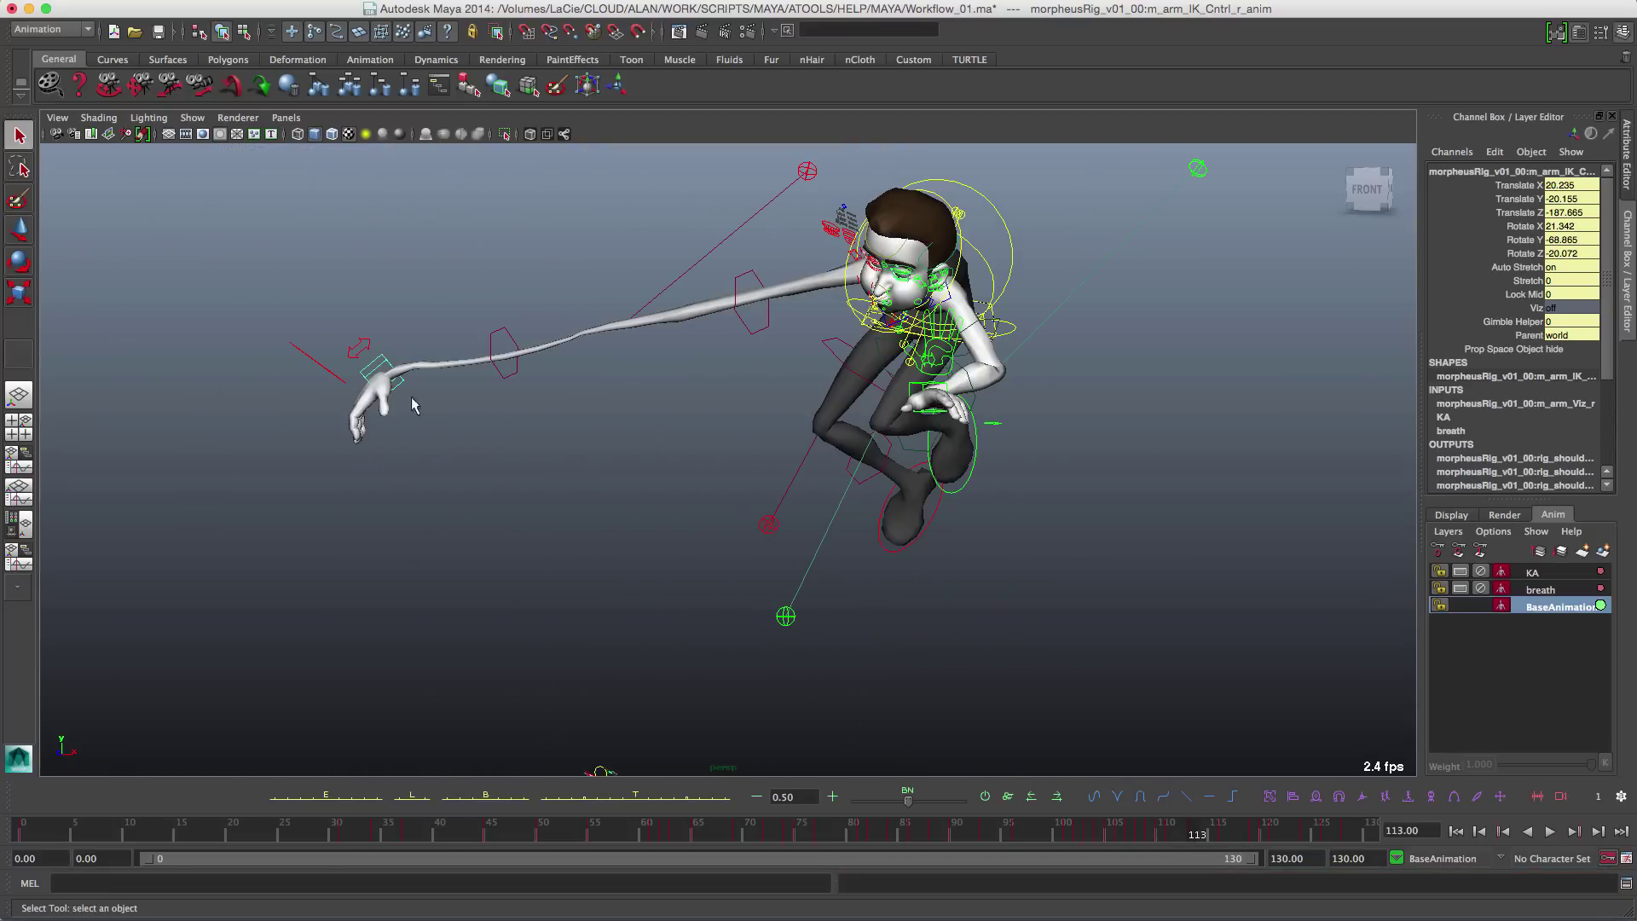